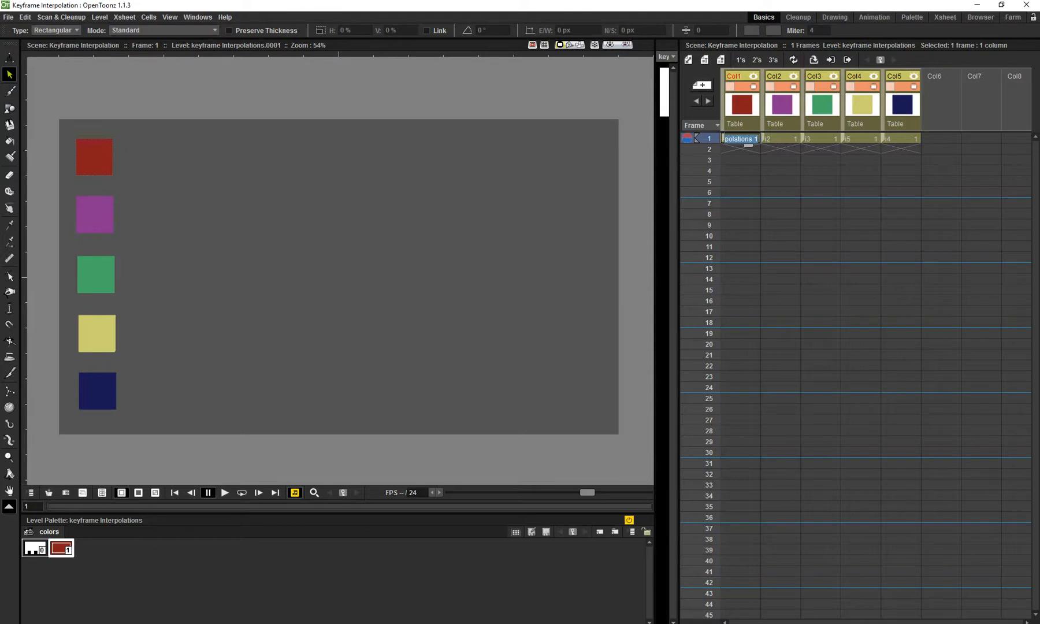
# Move the red square about 1384 px horizontally and 28 px vertically with the Selection tool, and undo the move.
pyautogui.click(742, 105)
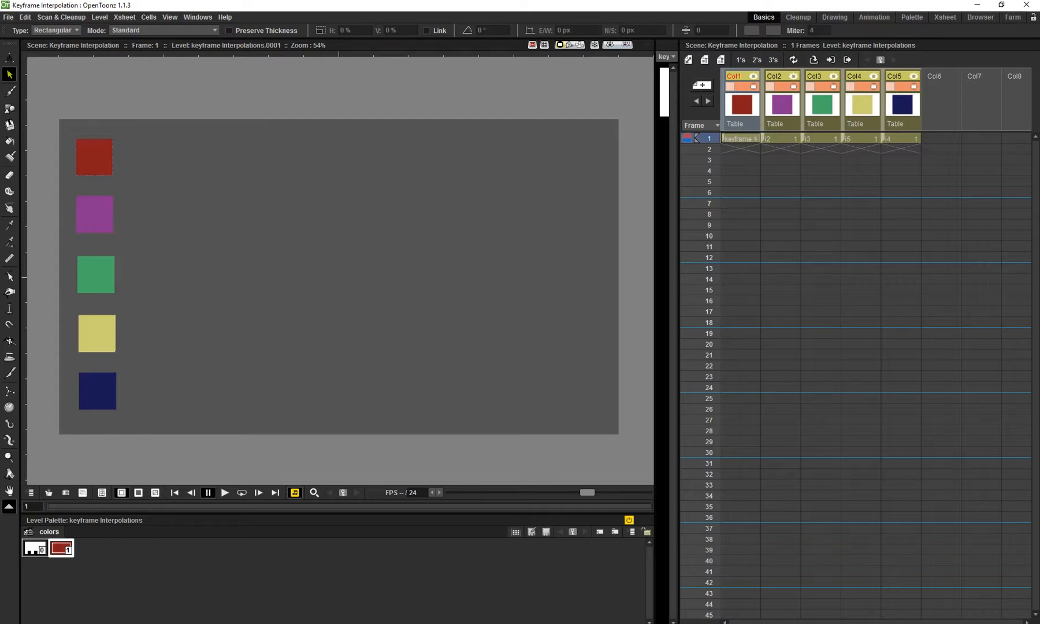
pyautogui.click(102, 172)
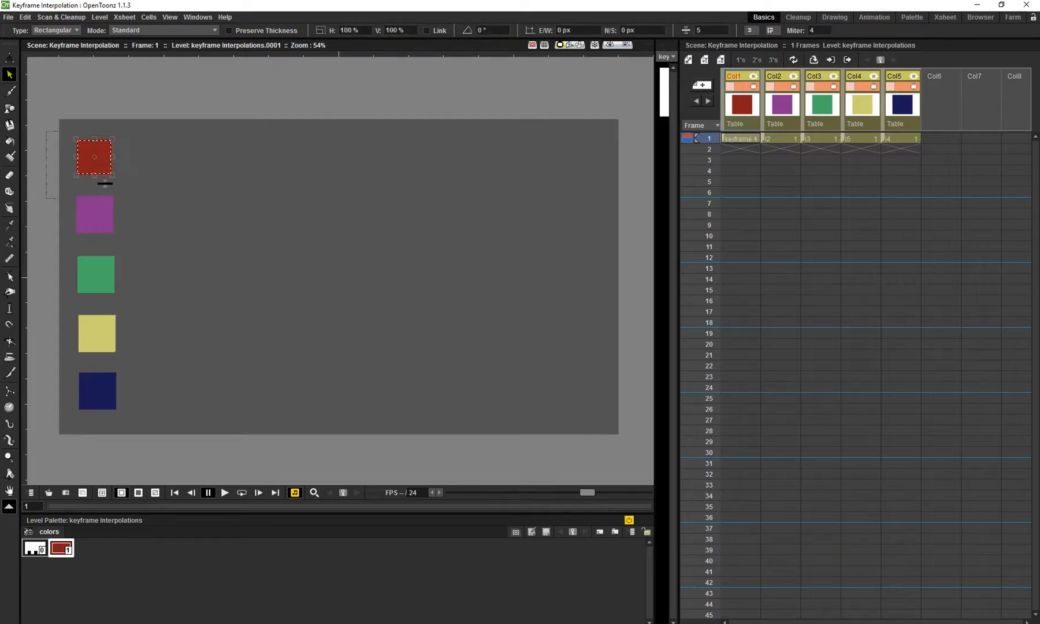
pyautogui.moveTo(95, 159); pyautogui.dragTo(497, 149)
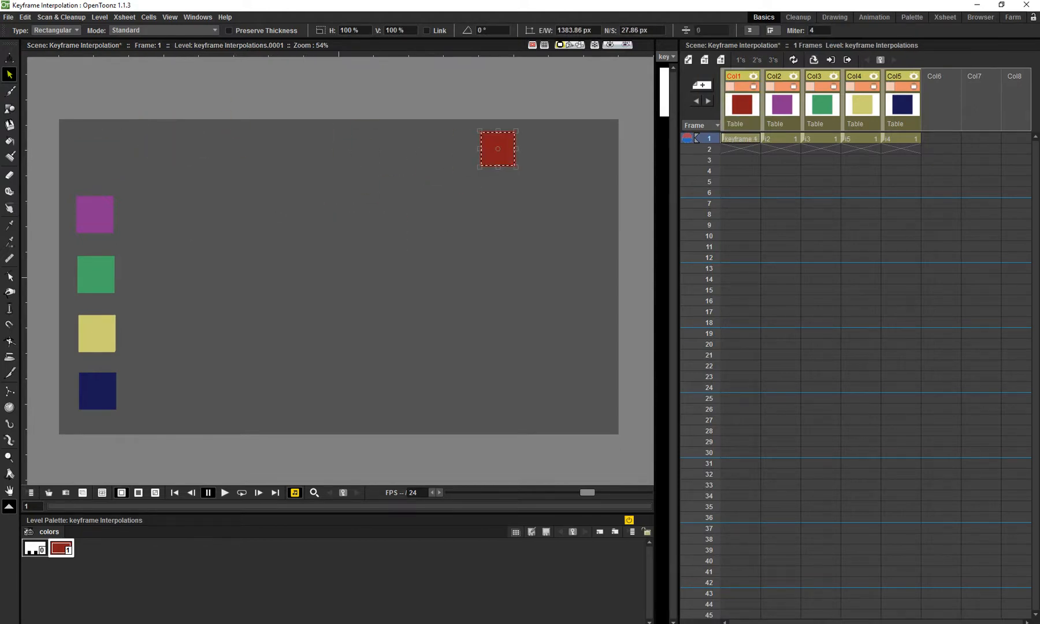
pyautogui.click(578, 30)
pyautogui.click(635, 30)
pyautogui.press('Return')
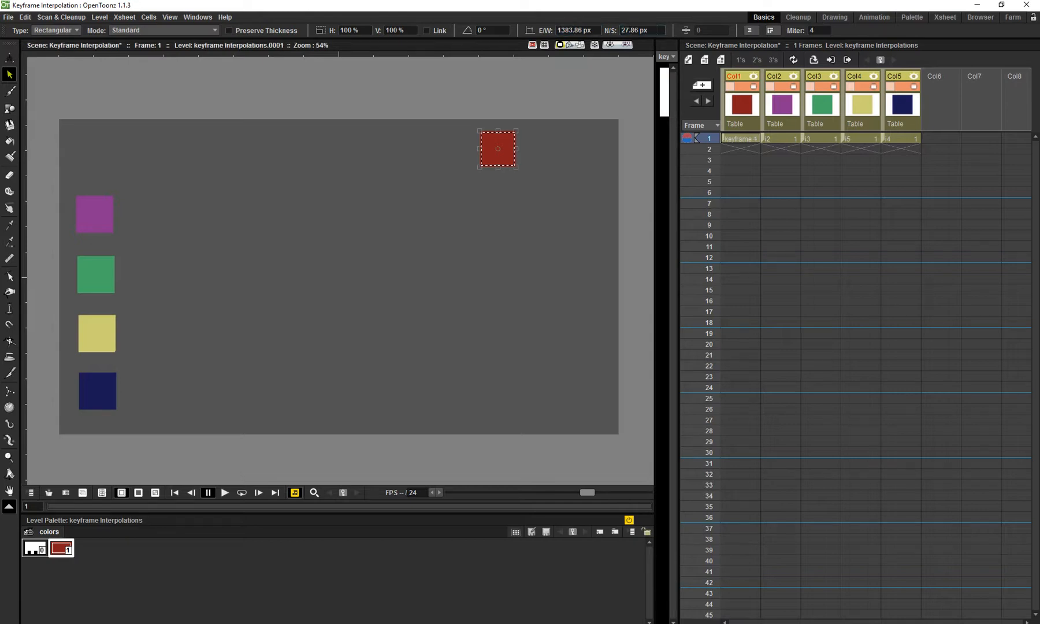
pyautogui.press('Escape')
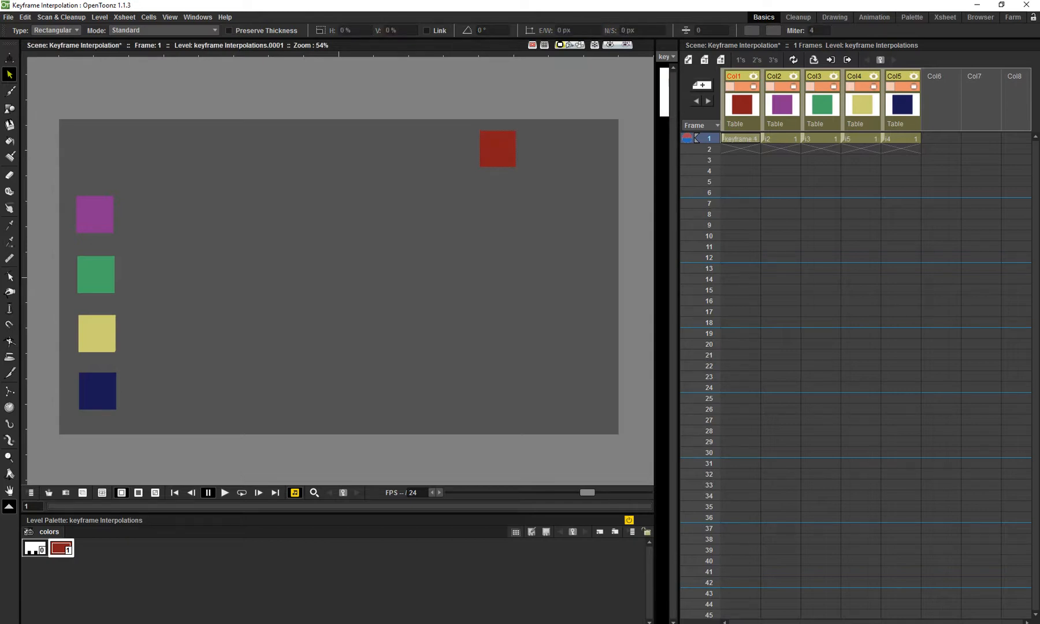
pyautogui.click(497, 156)
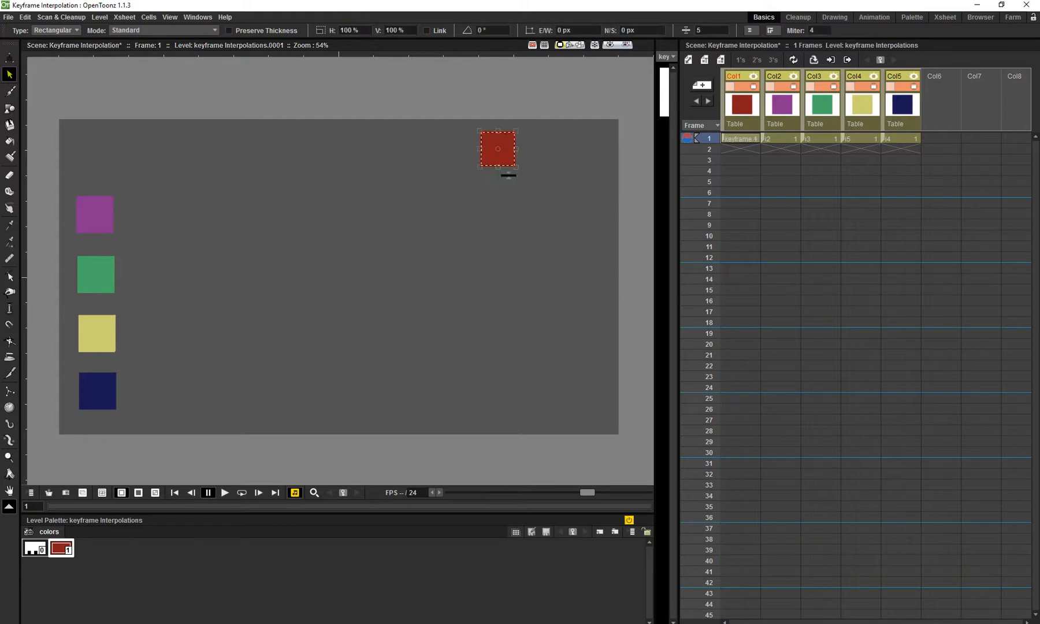
pyautogui.hotkey('ctrl', 'z')
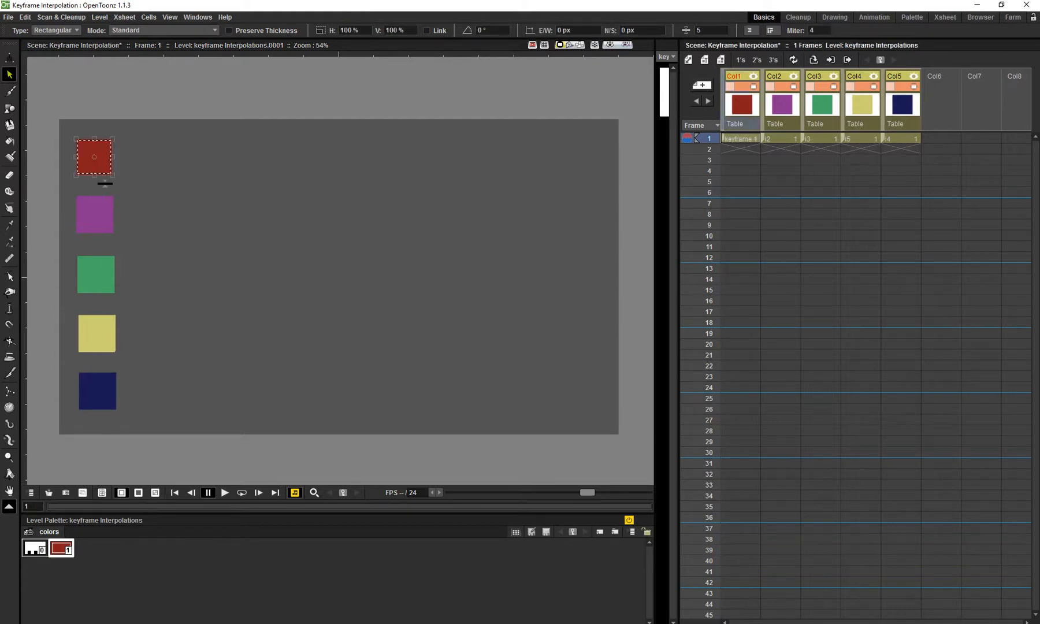
# Select the red square's column and activate the Edit Tool for it.
pyautogui.click(742, 124)
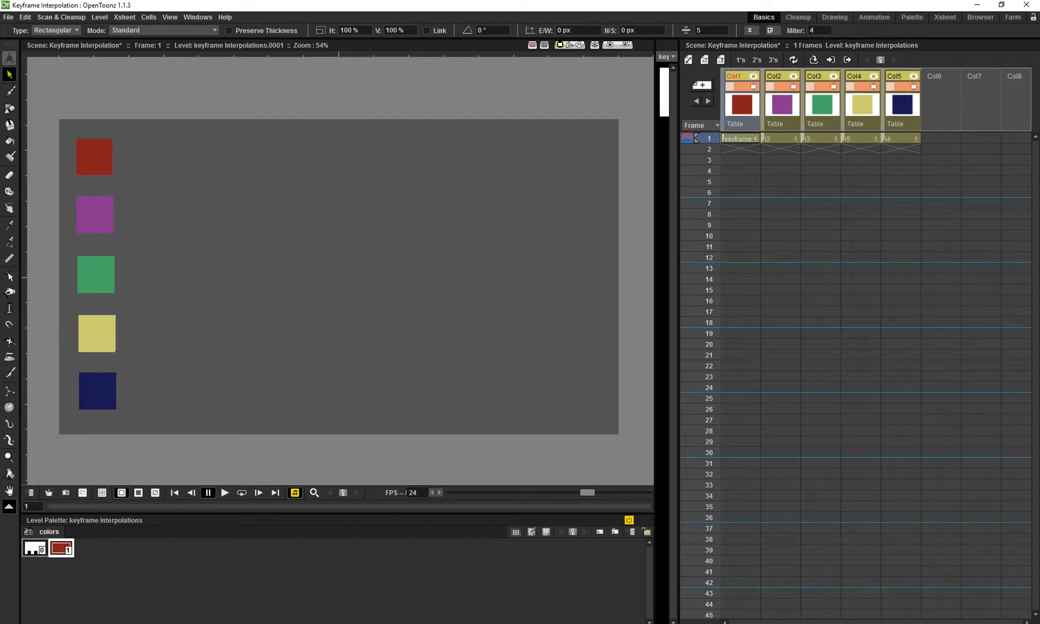
pyautogui.click(10, 58)
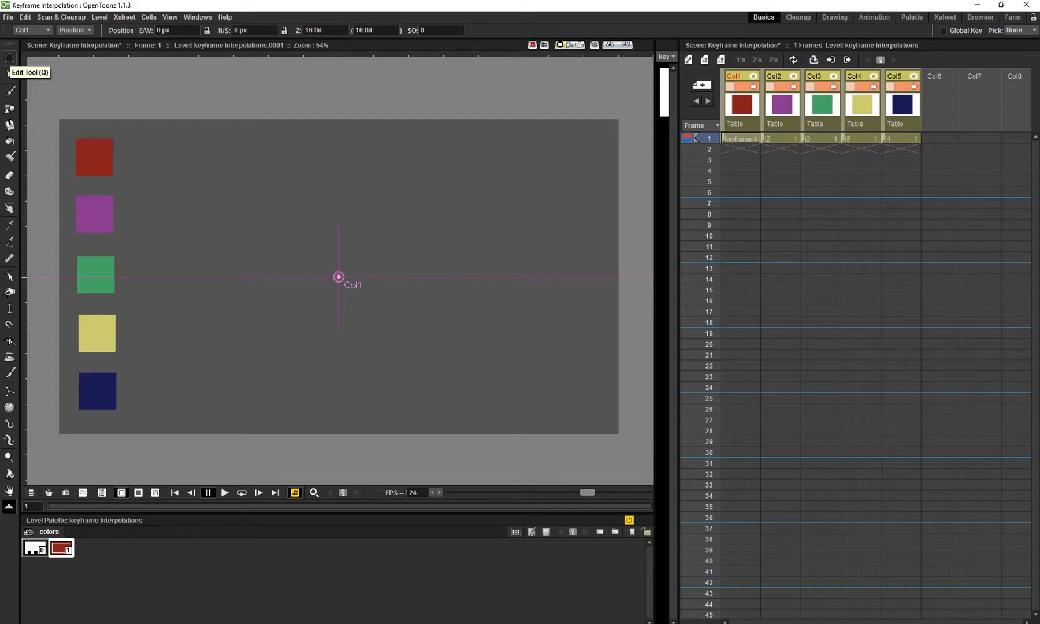
# Move the red square's column about 730 px E/W and 22 px N/S, and undo the move.
pyautogui.moveTo(95, 157); pyautogui.dragTo(307, 150)
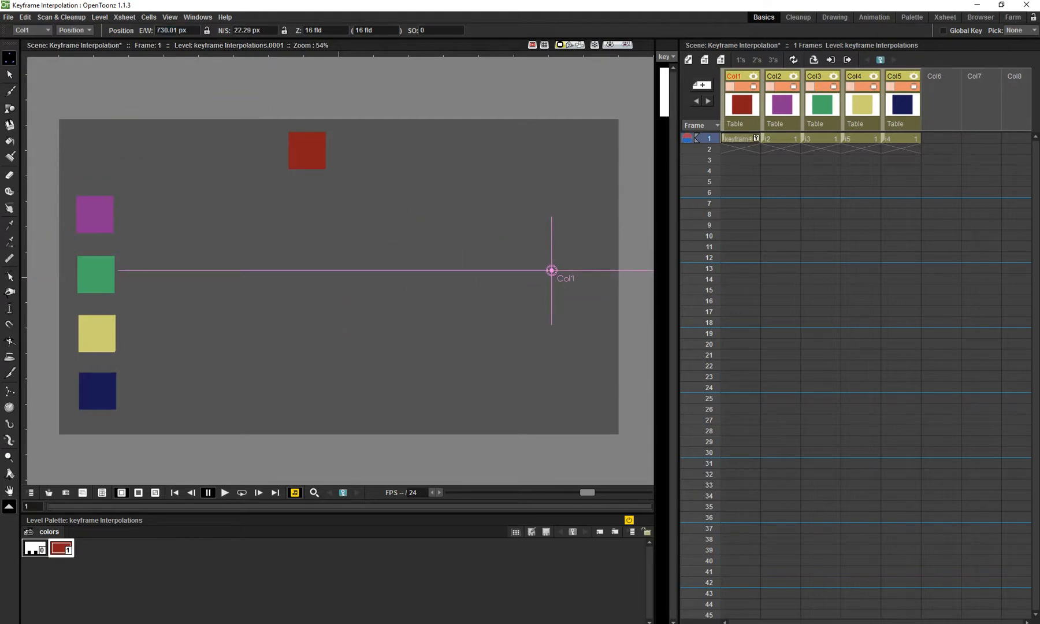
pyautogui.doubleClick(171, 30)
pyautogui.moveTo(262, 30); pyautogui.dragTo(233, 30)
pyautogui.doubleClick(171, 30)
pyautogui.click(175, 31)
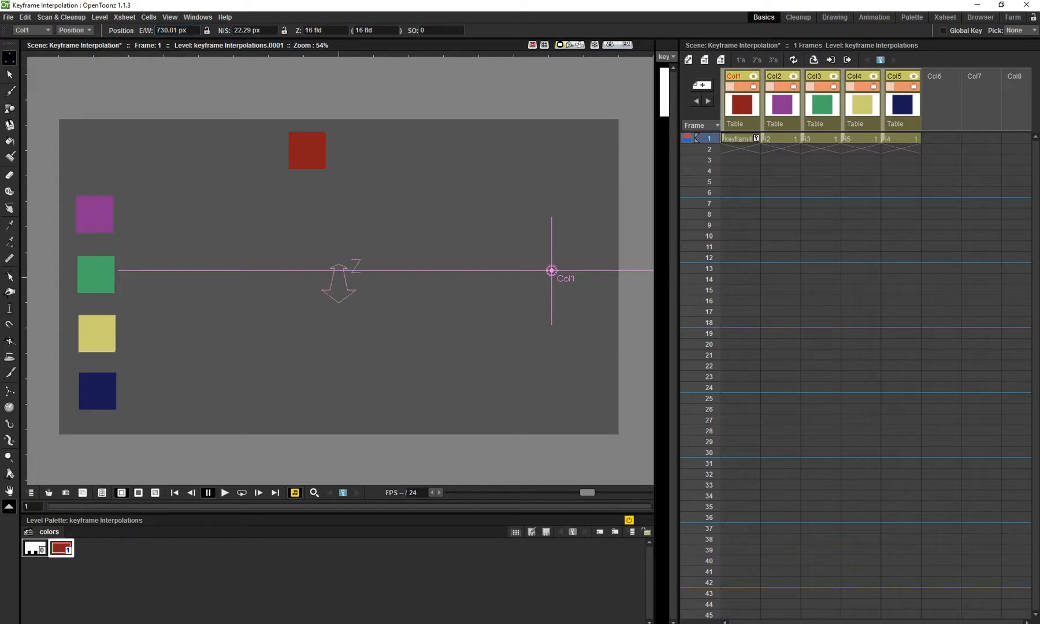
pyautogui.hotkey('ctrl', 'a')
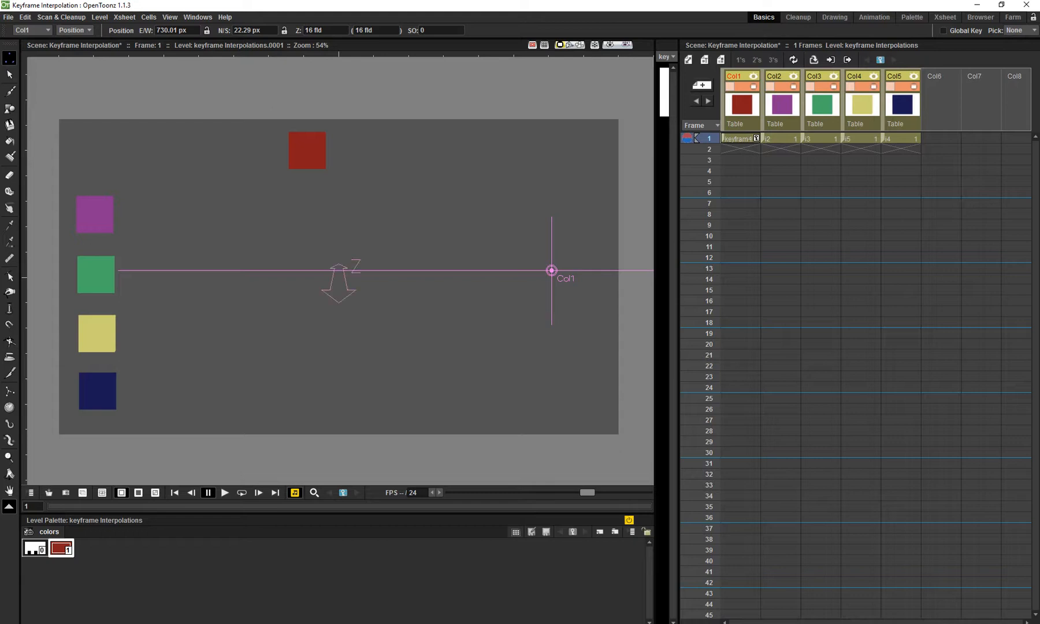
pyautogui.hotkey('ctrl', 'z')
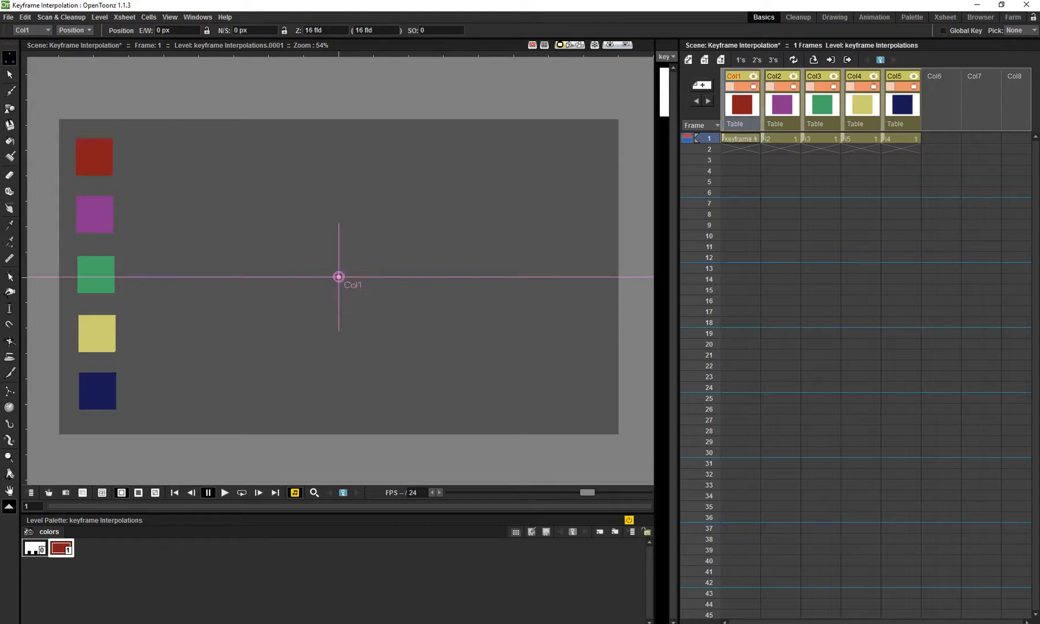
# Extend the red square's exposure in Col1 from frame 1 to frame 40.
pyautogui.click(741, 139)
pyautogui.moveTo(749, 145); pyautogui.dragTo(749, 567)
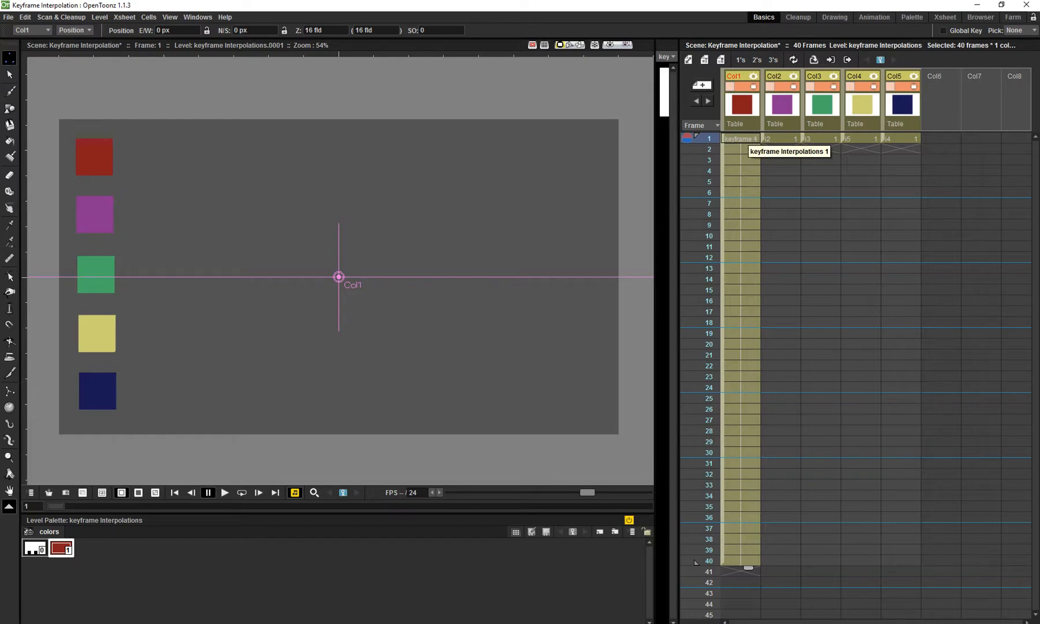
# Relocate Col1's center point to the middle of the red square, about -843 px E/W and 407 px N/S, and return to Position mode.
pyautogui.click(74, 31)
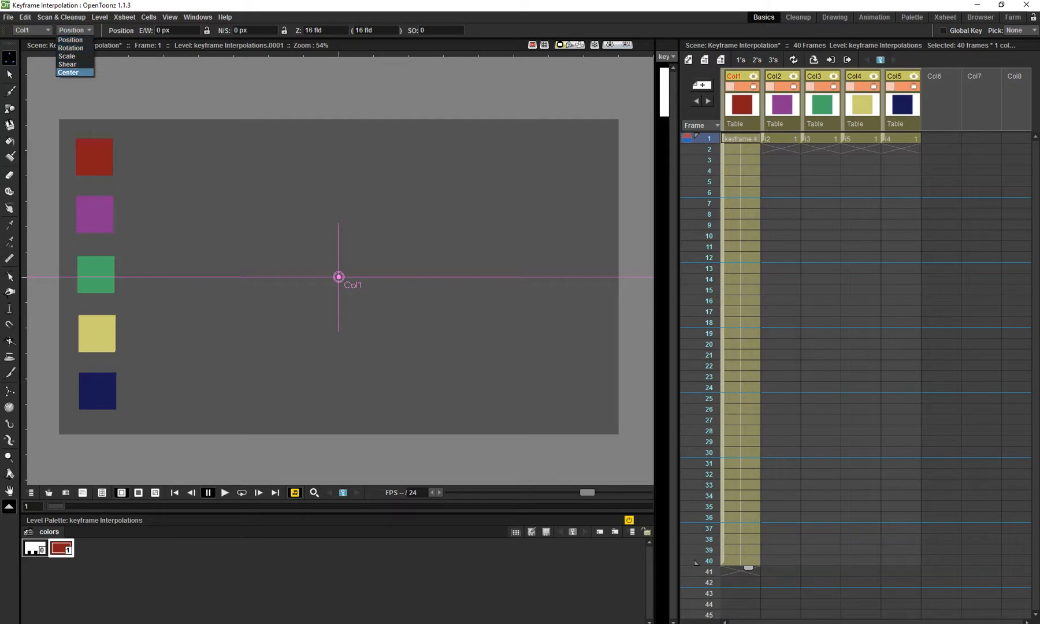
pyautogui.click(68, 72)
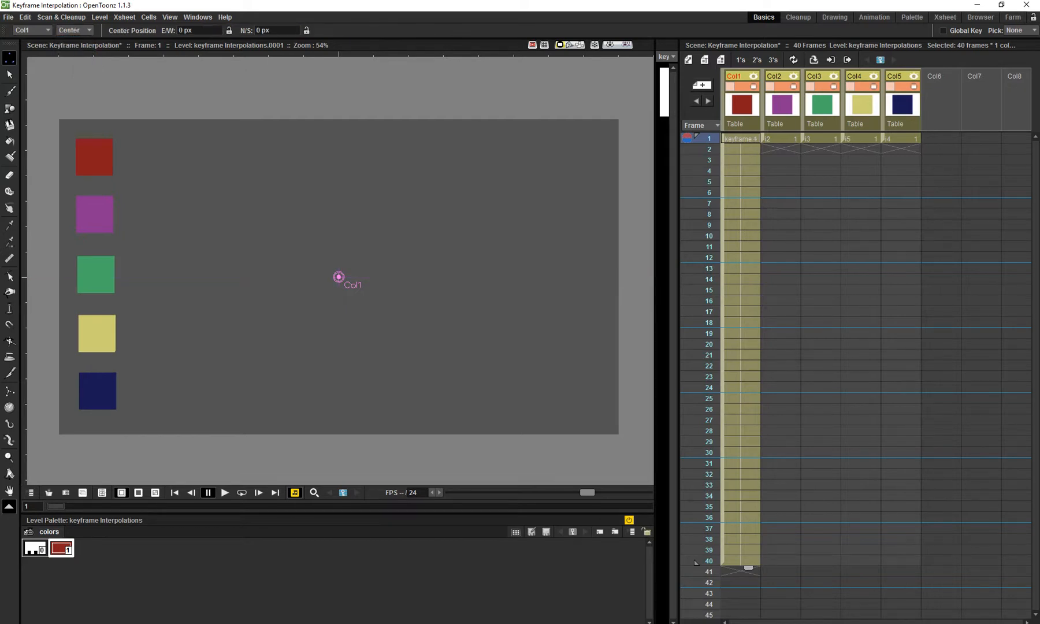
pyautogui.moveTo(339, 277)
pyautogui.mouseDown()
pyautogui.moveTo(296, 238)
pyautogui.moveTo(93, 157)
pyautogui.mouseUp()
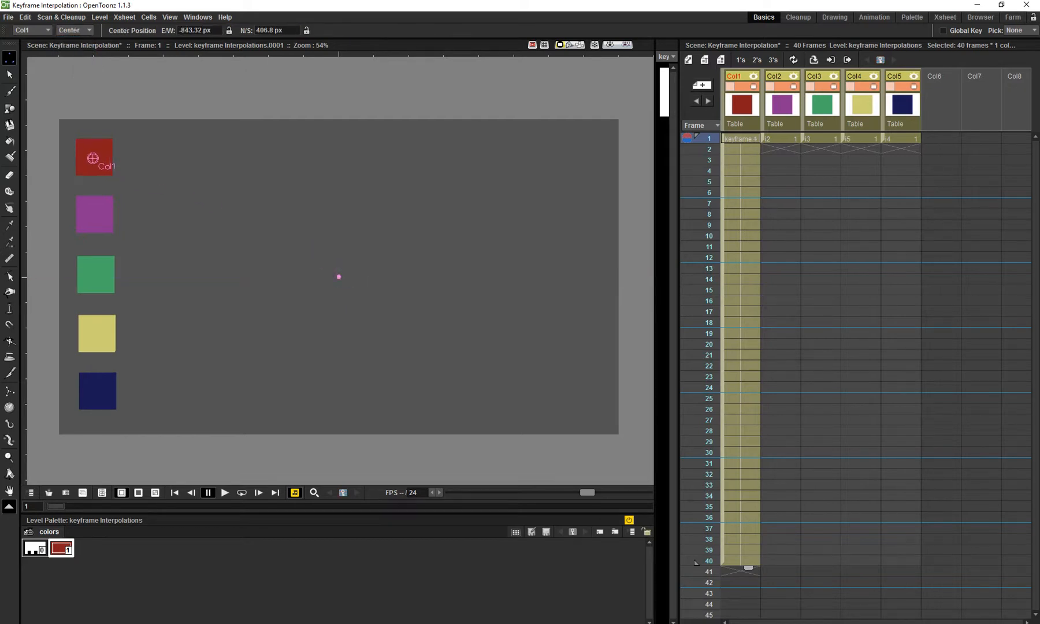
pyautogui.click(74, 30)
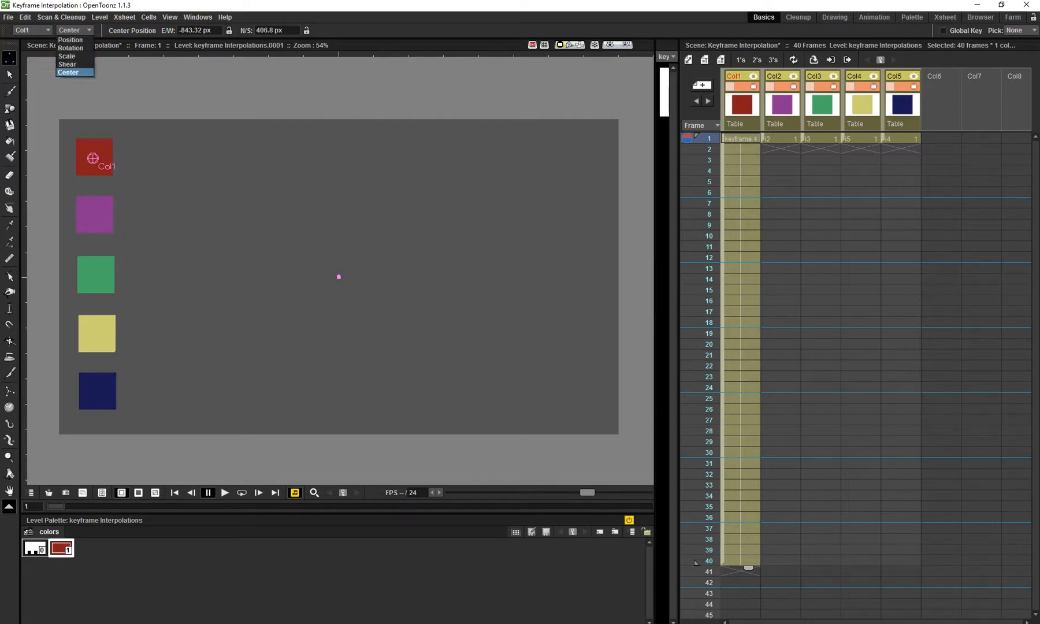
pyautogui.click(69, 40)
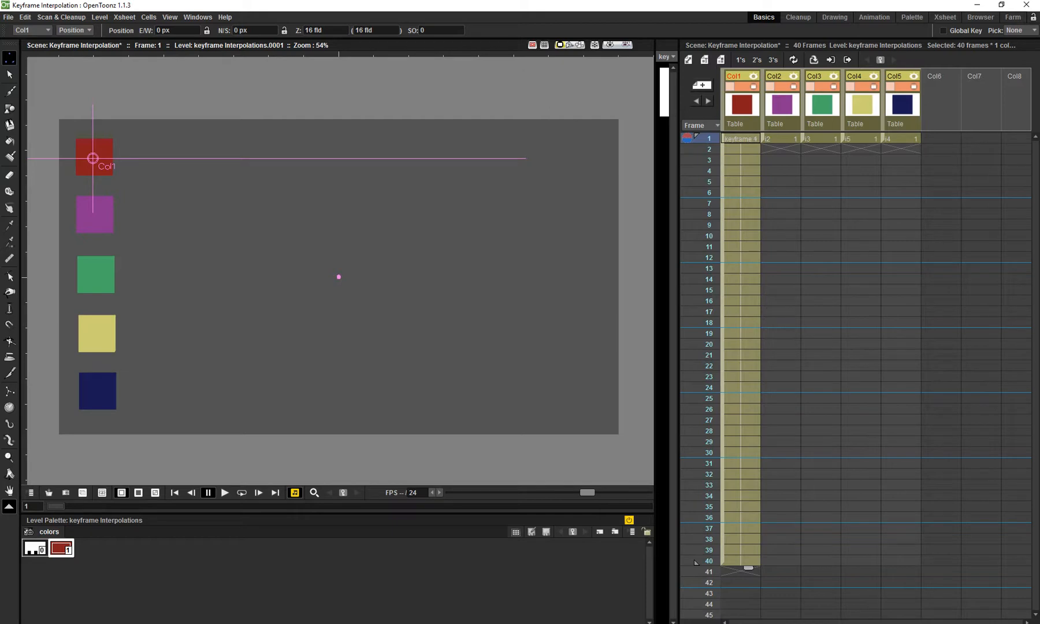
pyautogui.scroll(-2, 74, 30)
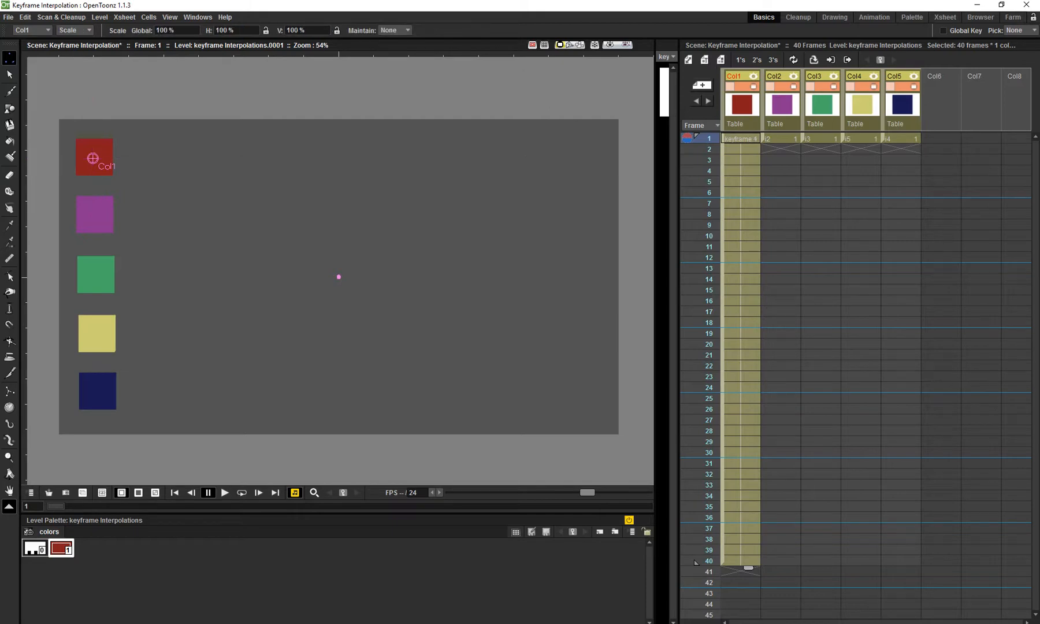
pyautogui.scroll(-2, 74, 30)
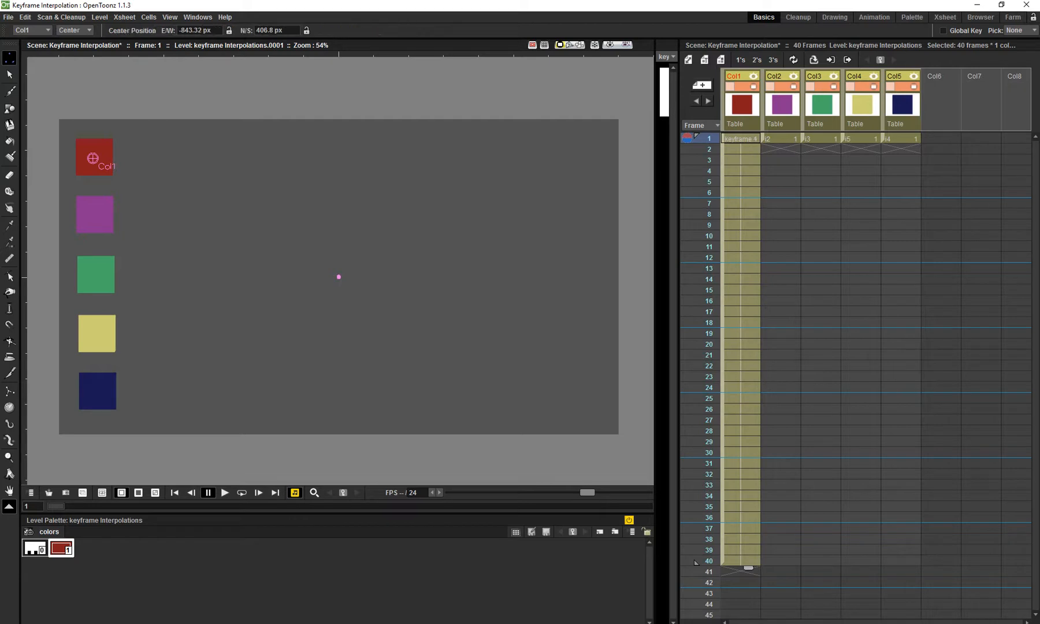
pyautogui.scroll(3, 74, 30)
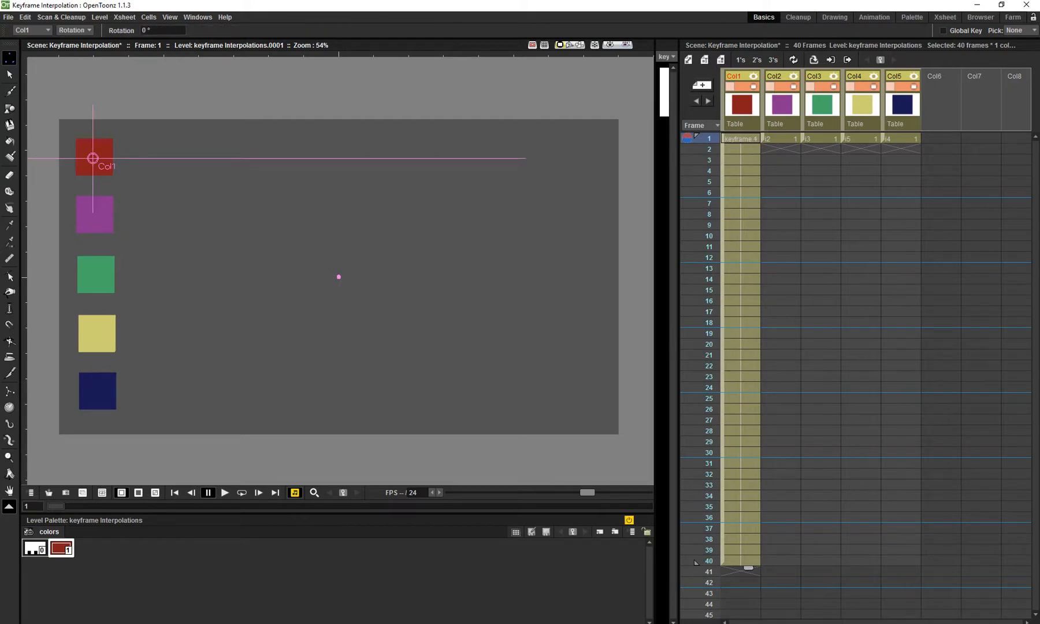
pyautogui.scroll(1, 74, 30)
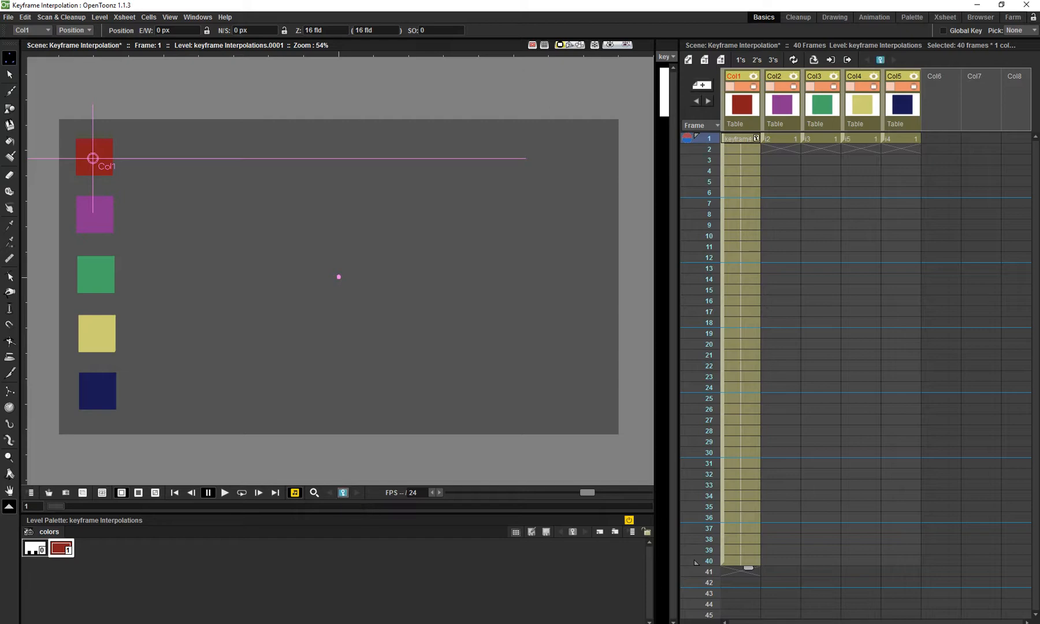
# Animate the red square from a keyframe at frame 1 to about 1672 px E/W at frame 40, and preview the playback.
pyautogui.click(343, 492)
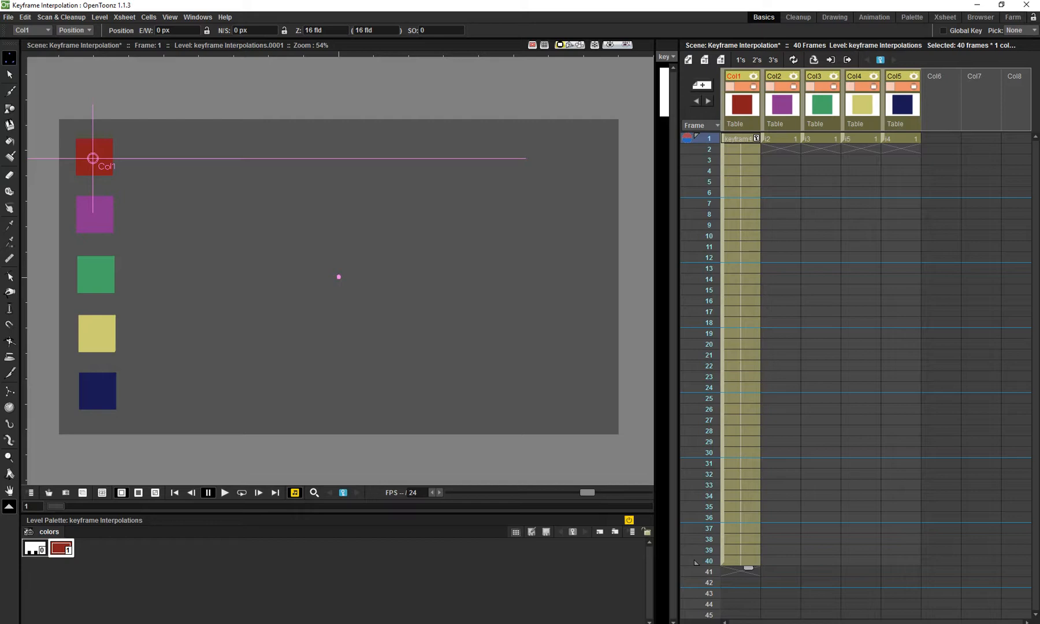
pyautogui.click(696, 562)
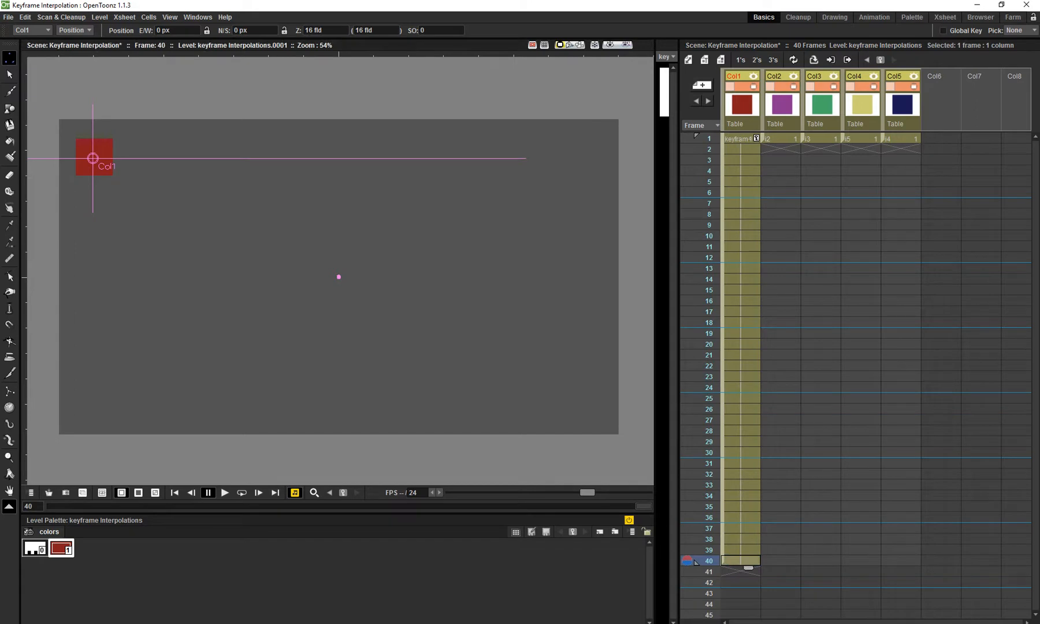
pyautogui.moveTo(339, 277); pyautogui.dragTo(825, 278)
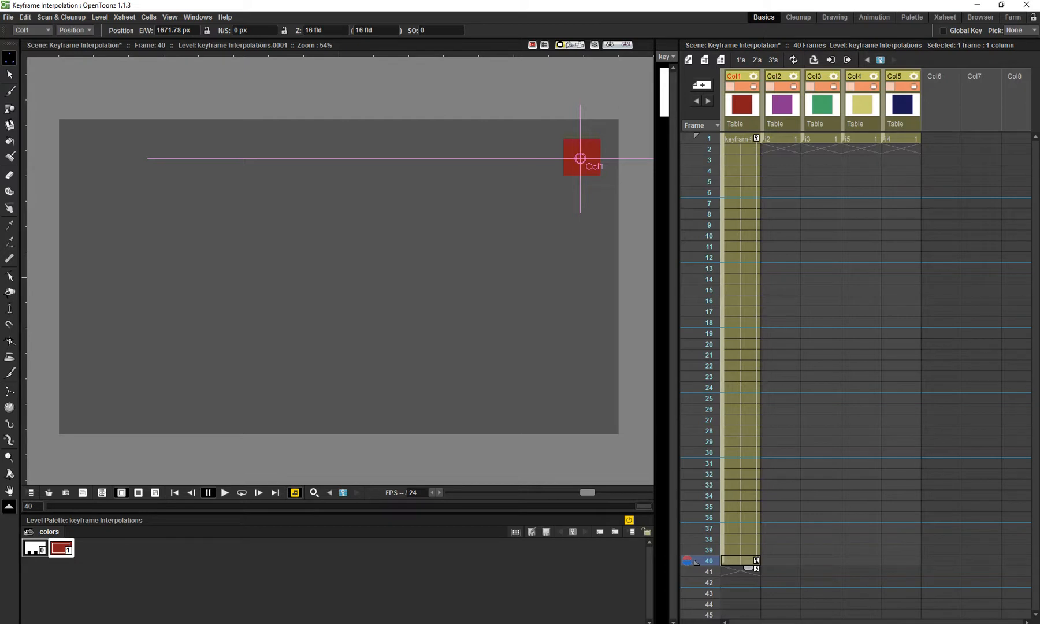
pyautogui.press('p')
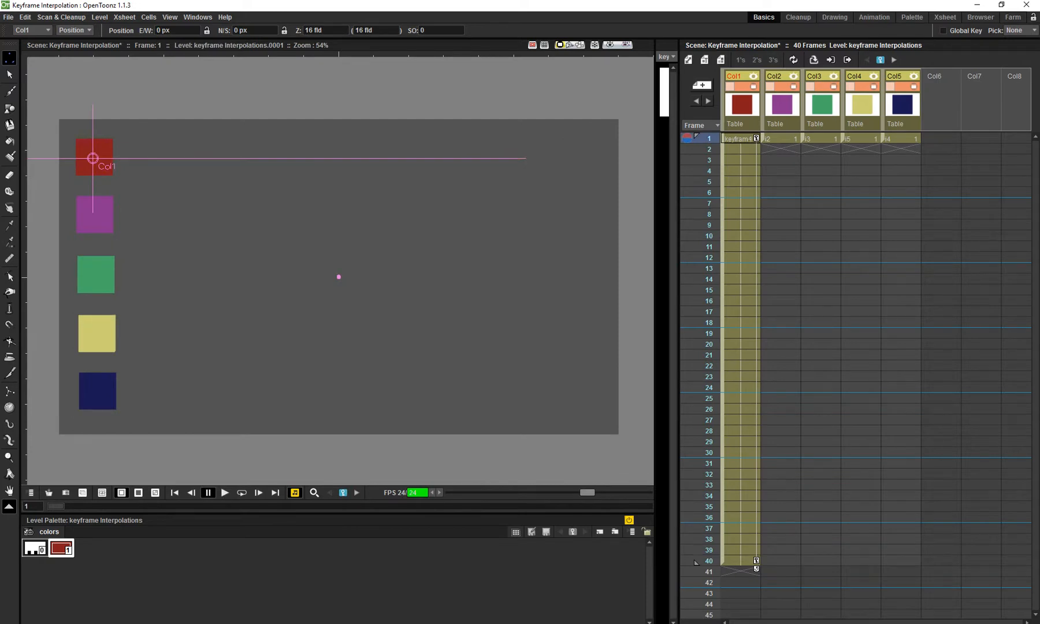
# Extend the exposures of the purple, green, yellow and blue squares in Col2 to Col5 through frame 40.
pyautogui.click(780, 138)
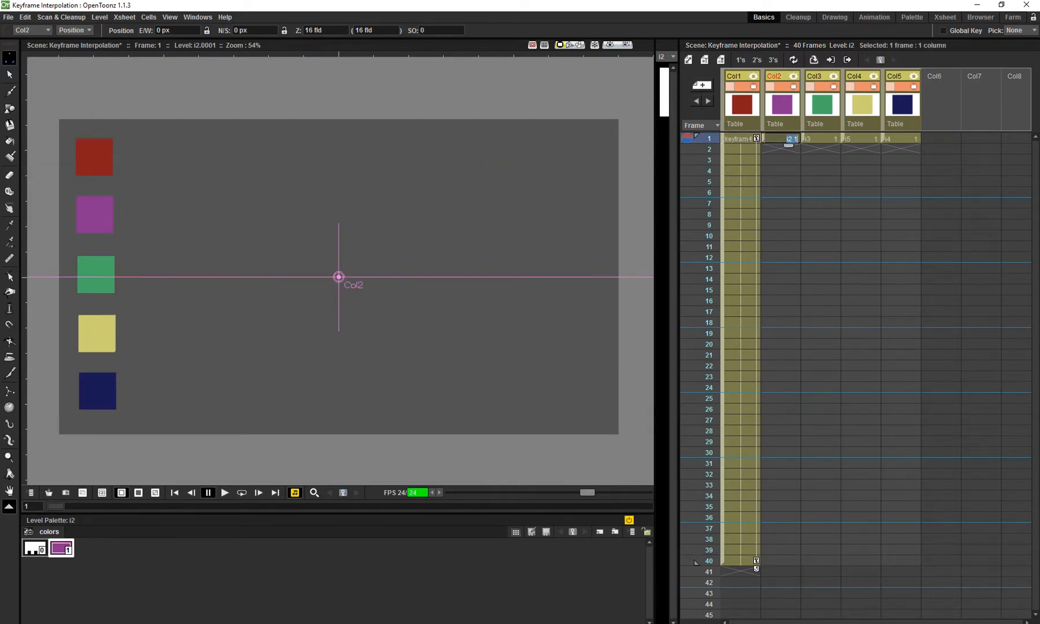
pyautogui.keyDown('shift'); pyautogui.click(902, 139); pyautogui.keyUp('shift')
pyautogui.moveTo(909, 145); pyautogui.dragTo(908, 568)
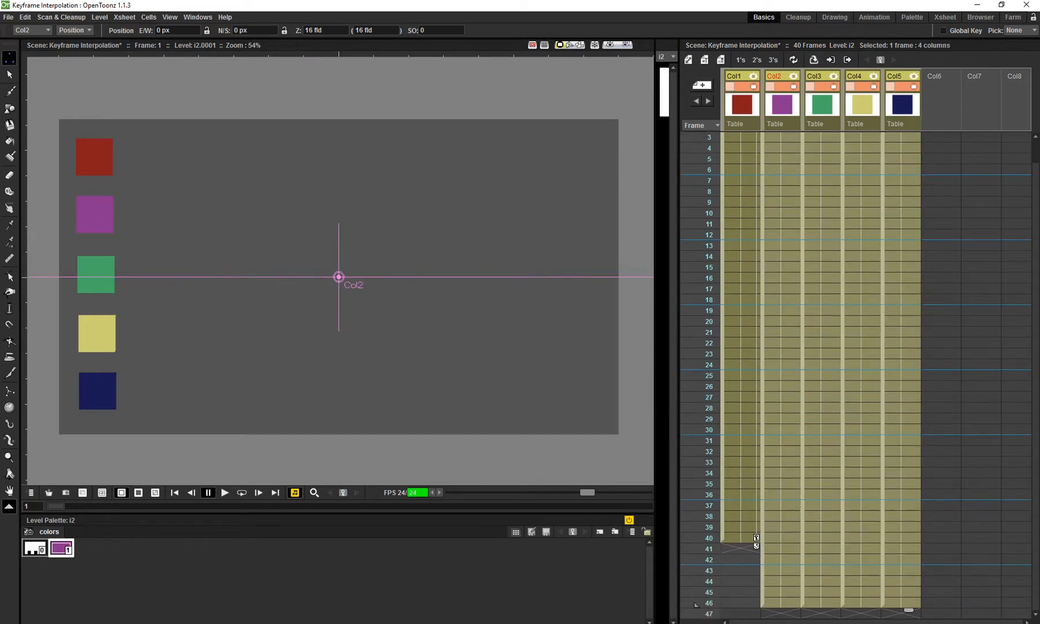
pyautogui.scroll(-1, 855, 376)
pyautogui.scroll(1, 695, 604)
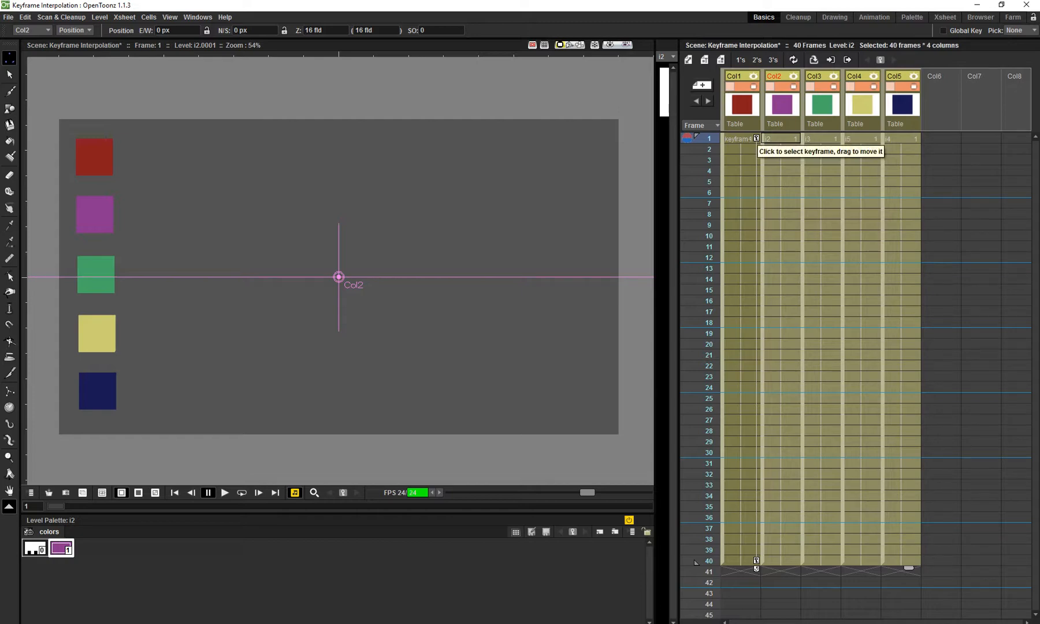
# Open and close the Function Editor, first from Col1's frame 1 keyframe and once more as a separate window.
pyautogui.doubleClick(756, 139)
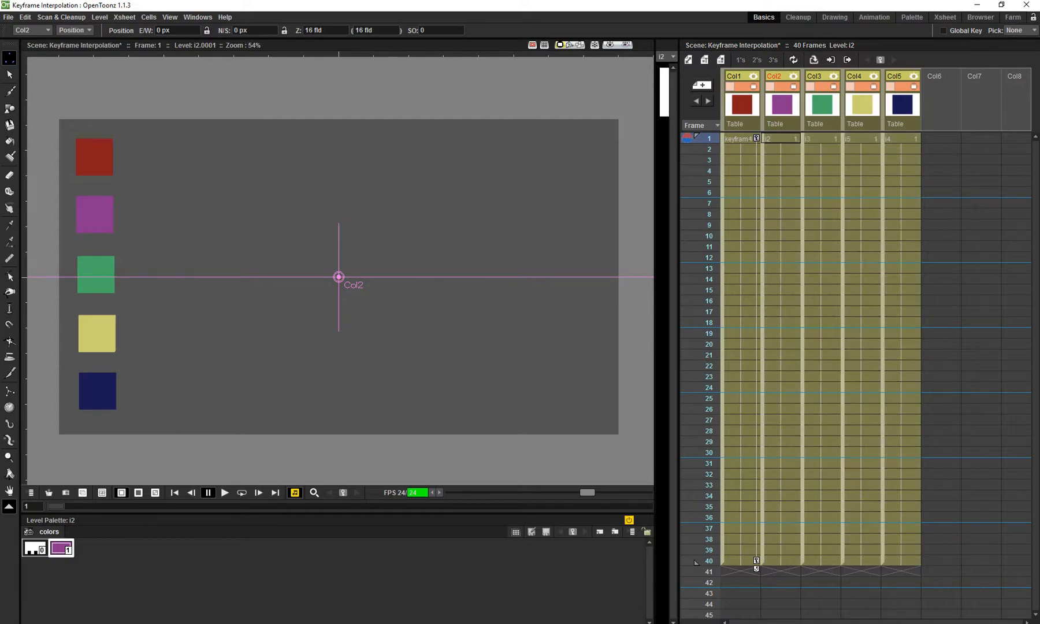
pyautogui.moveTo(549, 314); pyautogui.dragTo(157, 221)
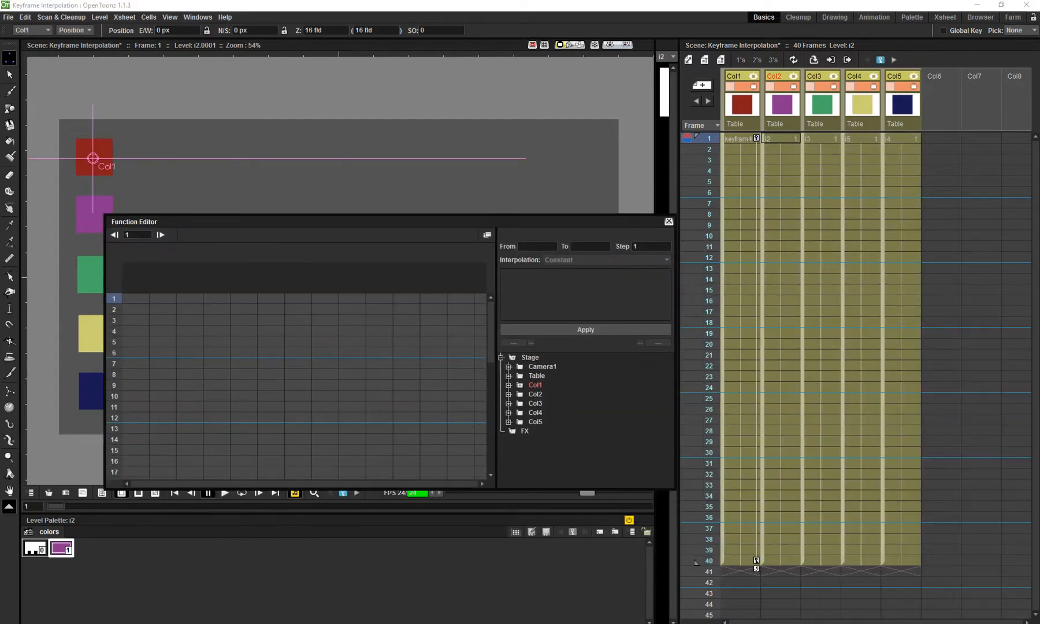
pyautogui.click(668, 221)
pyautogui.click(197, 16)
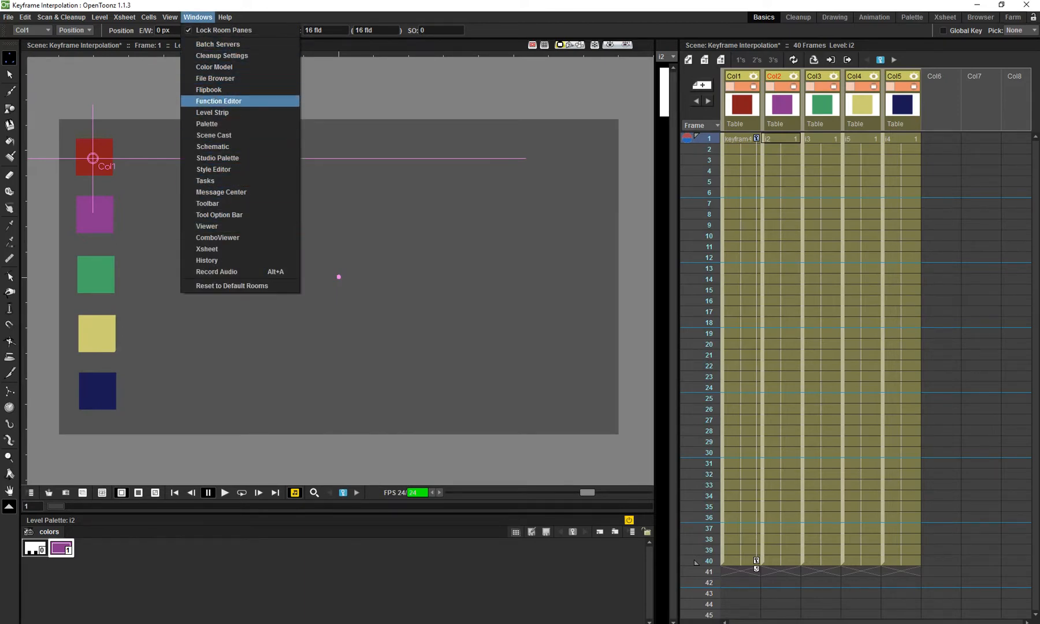
pyautogui.click(218, 100)
pyautogui.click(668, 221)
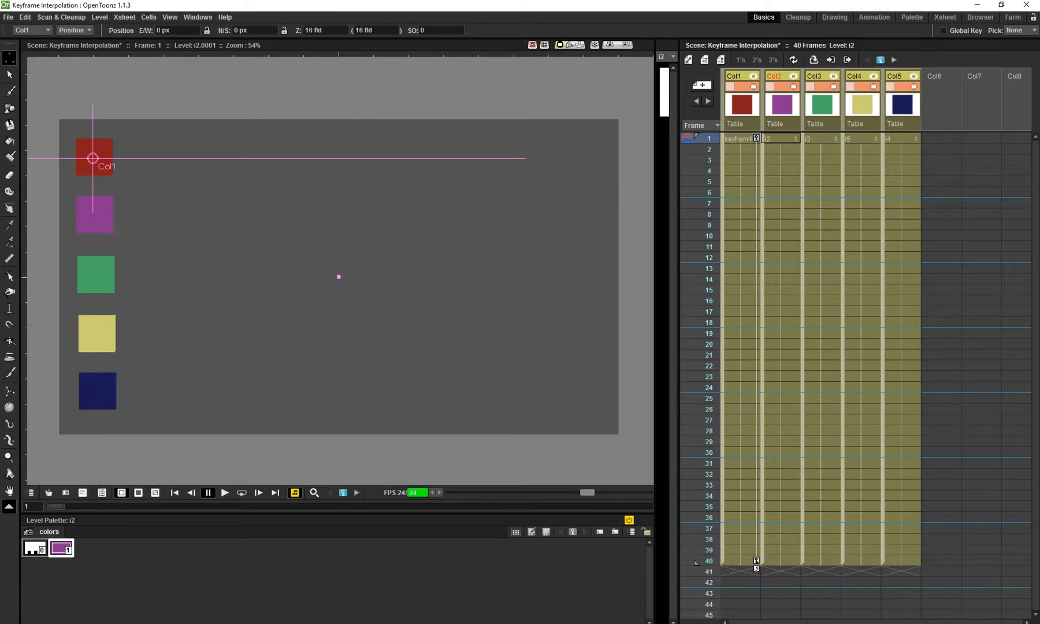
# Look through the Cleanup, Drawing and Animation rooms for the Function Editor and return to the Basics room.
pyautogui.click(798, 16)
pyautogui.click(835, 17)
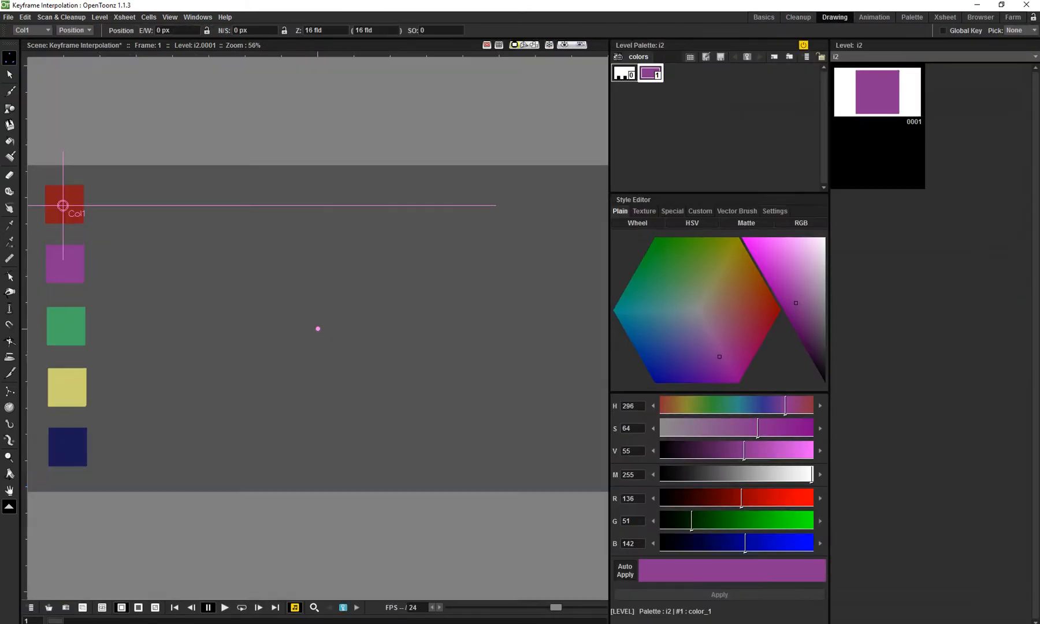
pyautogui.click(874, 17)
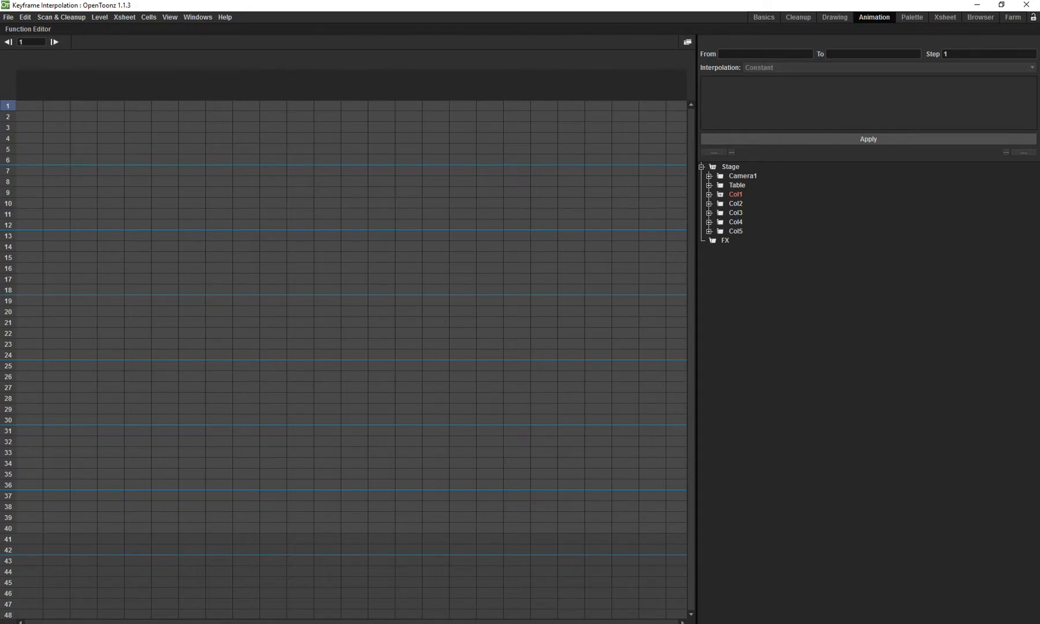
pyautogui.click(763, 18)
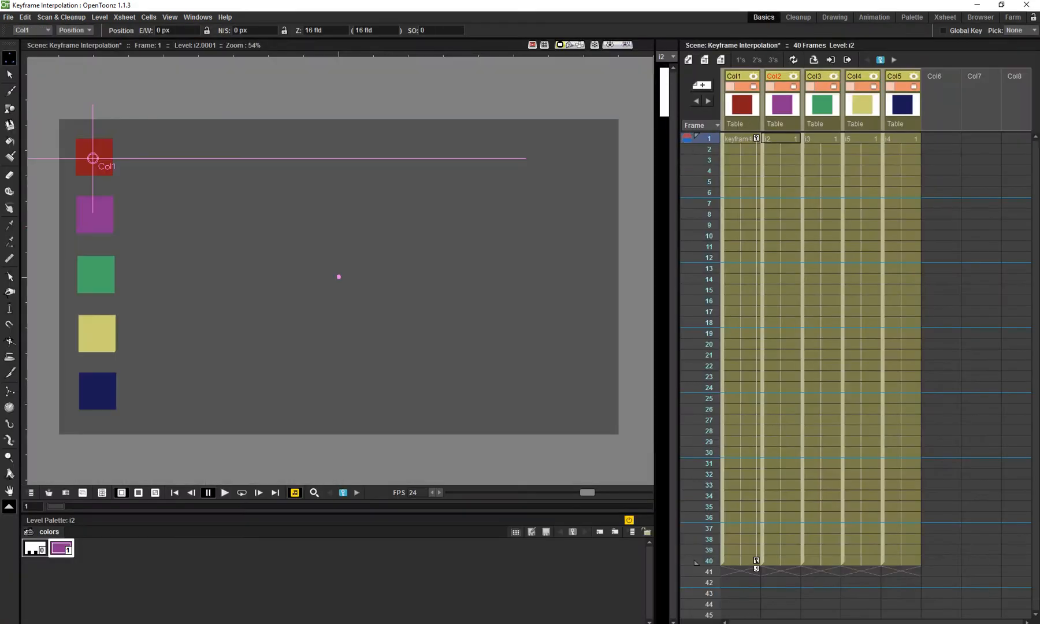
# Open the Function Editor from Col1's frame 1 keyframe and enlarge it to show all values through frame 40.
pyautogui.doubleClick(756, 139)
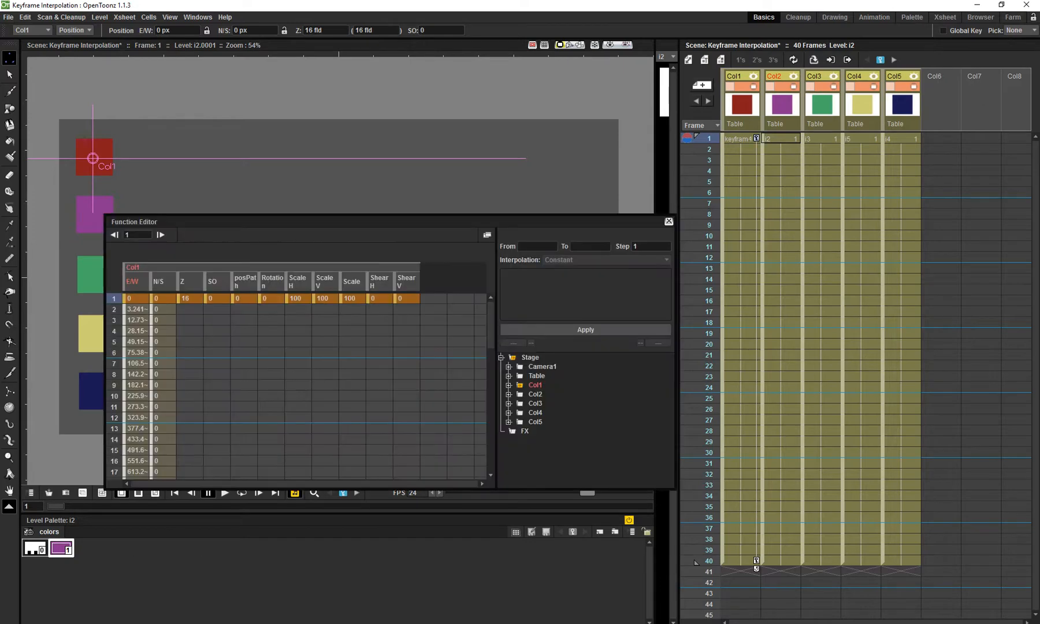
pyautogui.moveTo(387, 222); pyautogui.dragTo(416, 234)
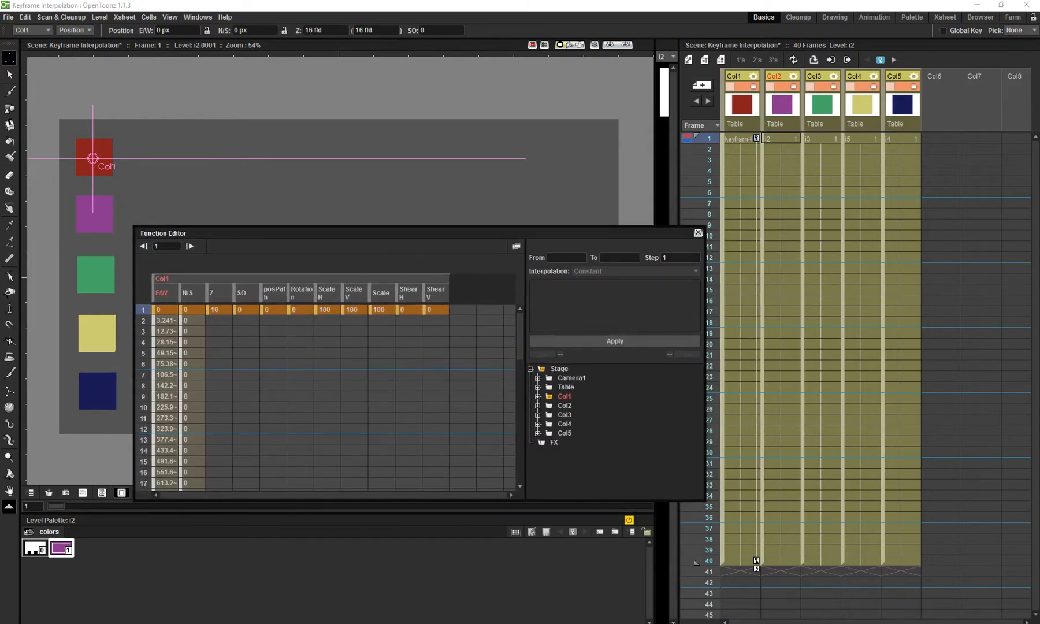
pyautogui.moveTo(704, 499); pyautogui.dragTo(765, 621)
pyautogui.moveTo(185, 233); pyautogui.dragTo(241, 216)
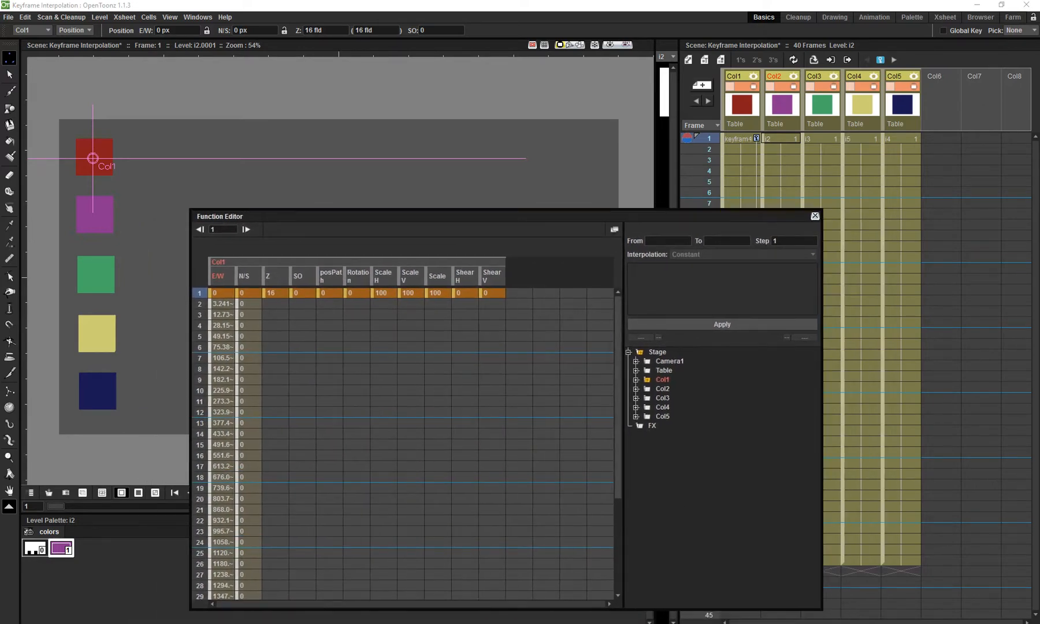
pyautogui.scroll(-4, 404, 445)
pyautogui.scroll(4, 404, 445)
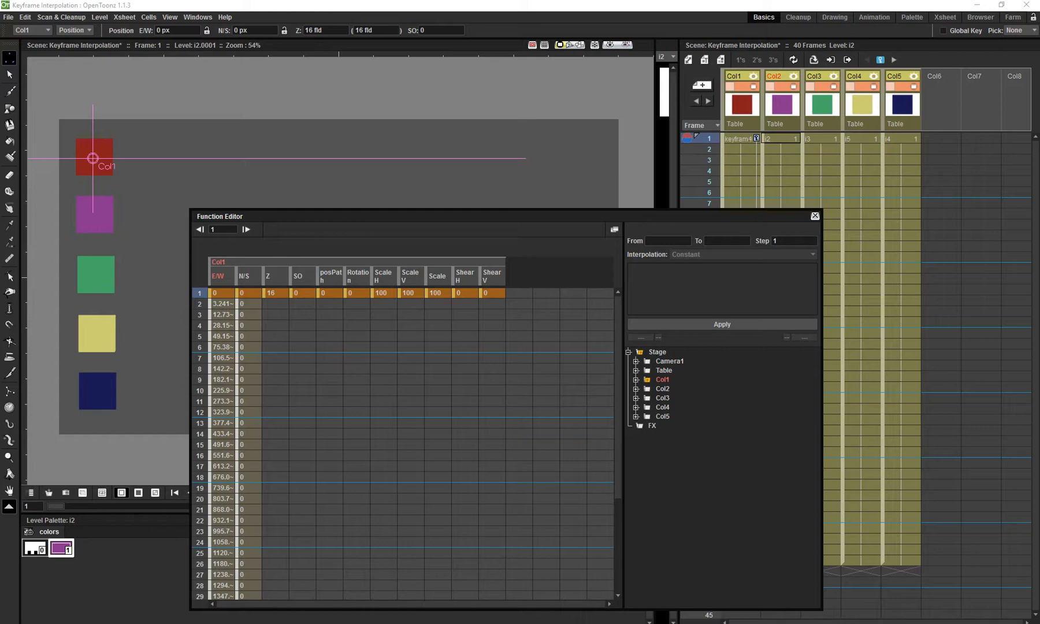
pyautogui.scroll(-4, 404, 445)
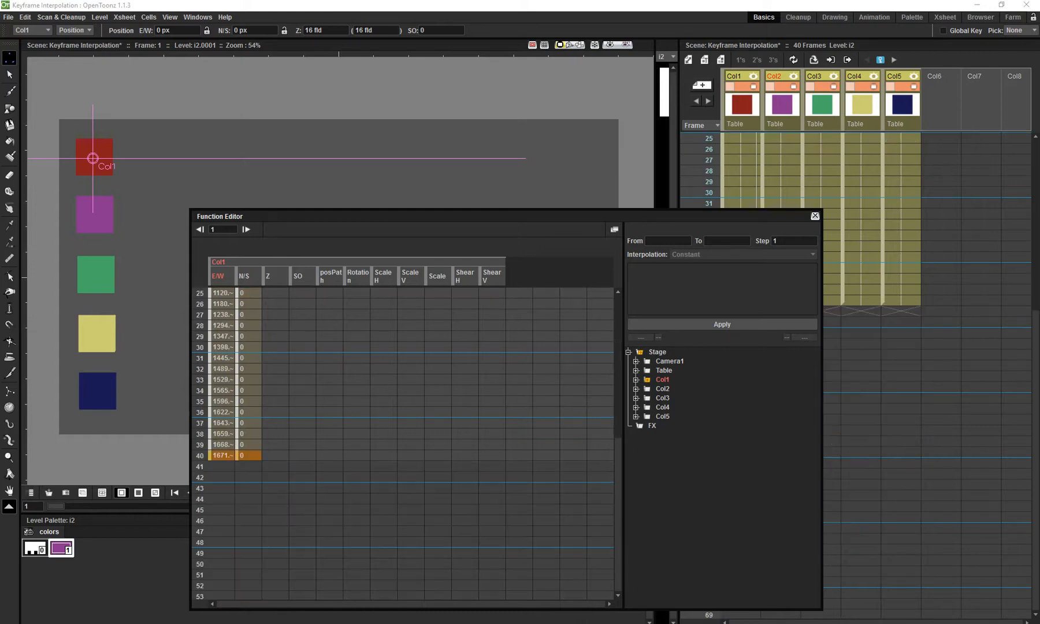
pyautogui.scroll(4, 404, 445)
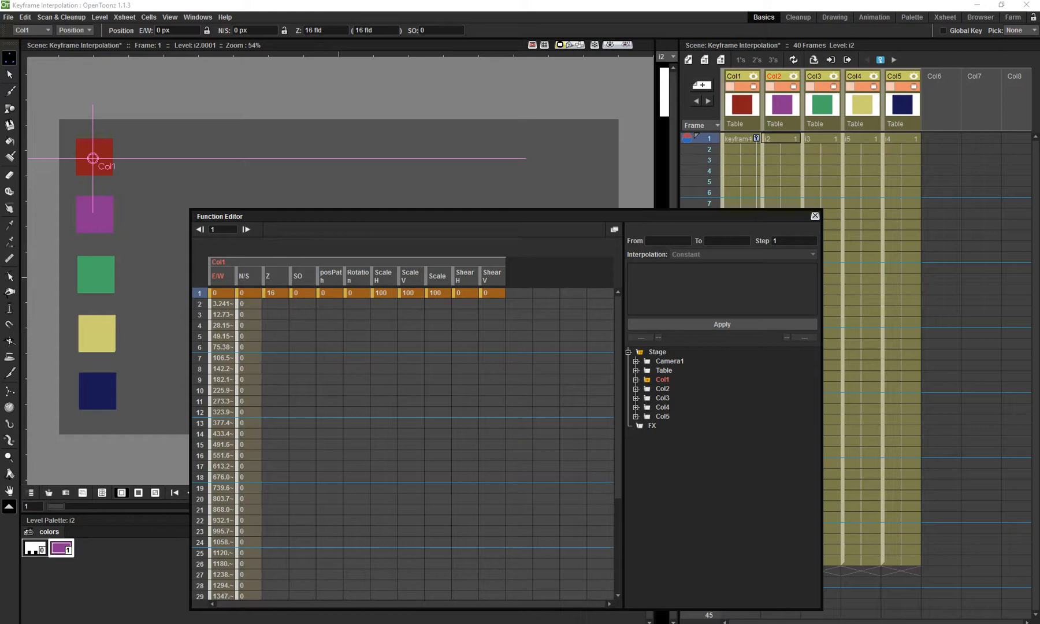
pyautogui.moveTo(506, 209); pyautogui.dragTo(506, 46)
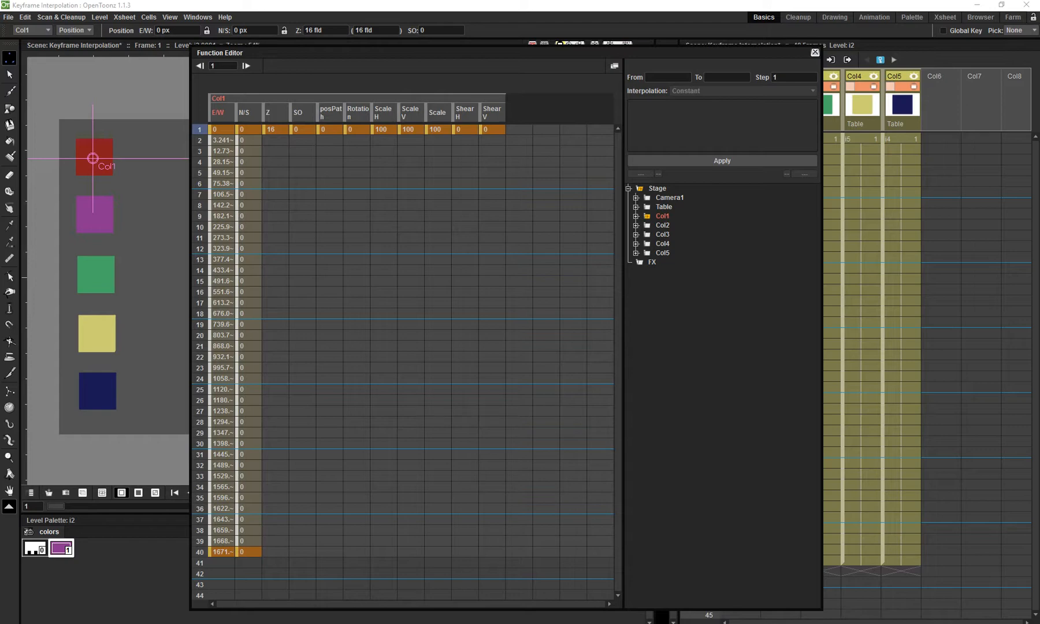
# Delete Col1's N/S keyframe at frame 40 and every frame 1 keyframe from N/S through Shear V, keeping only E/W.
pyautogui.click(248, 551)
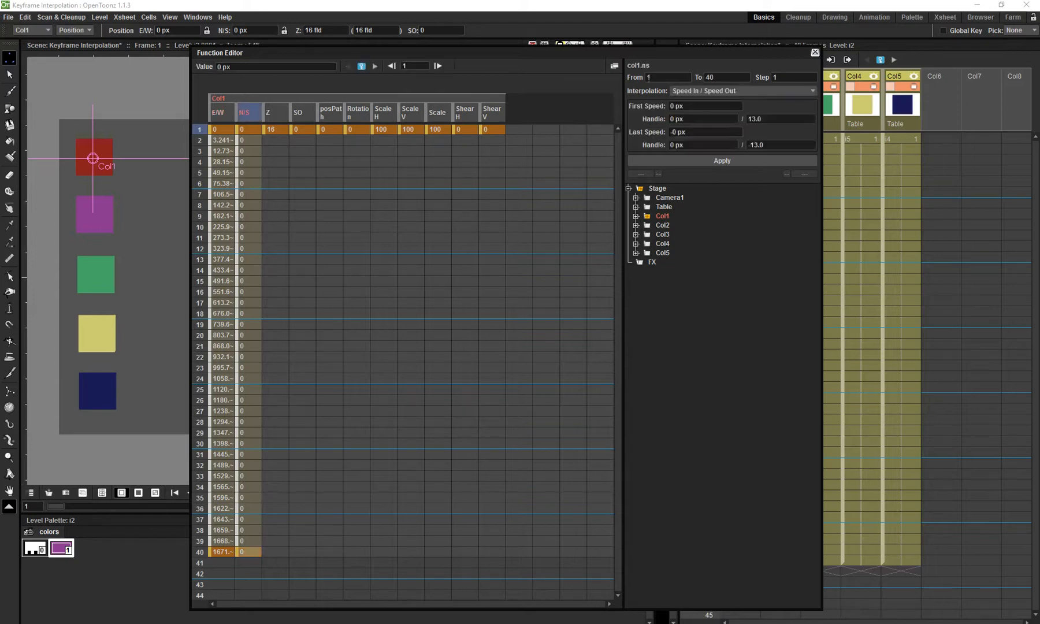
pyautogui.click(248, 552)
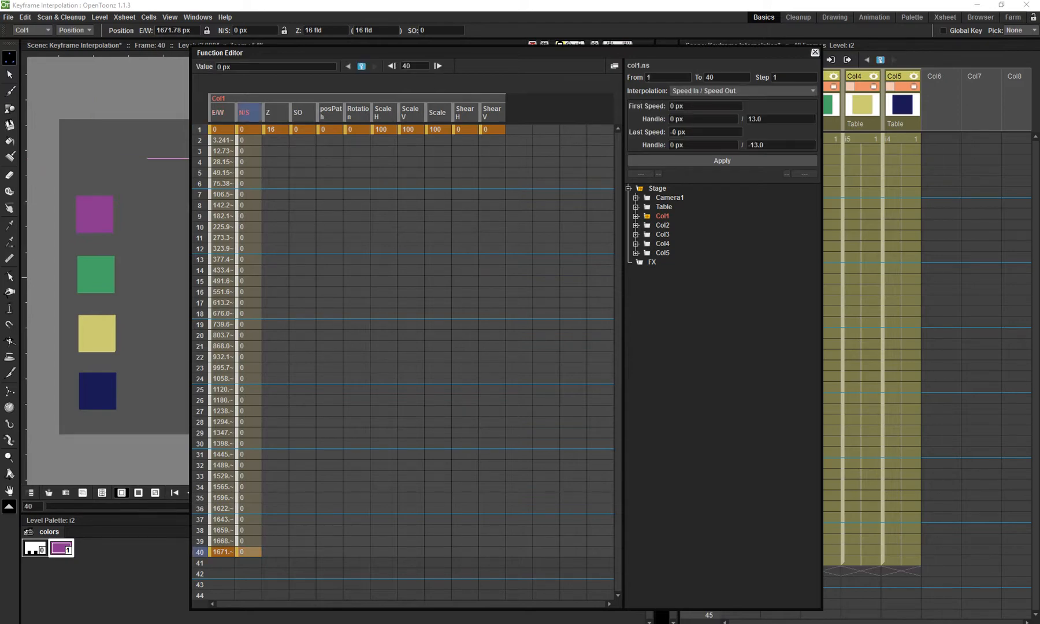
pyautogui.press('Delete')
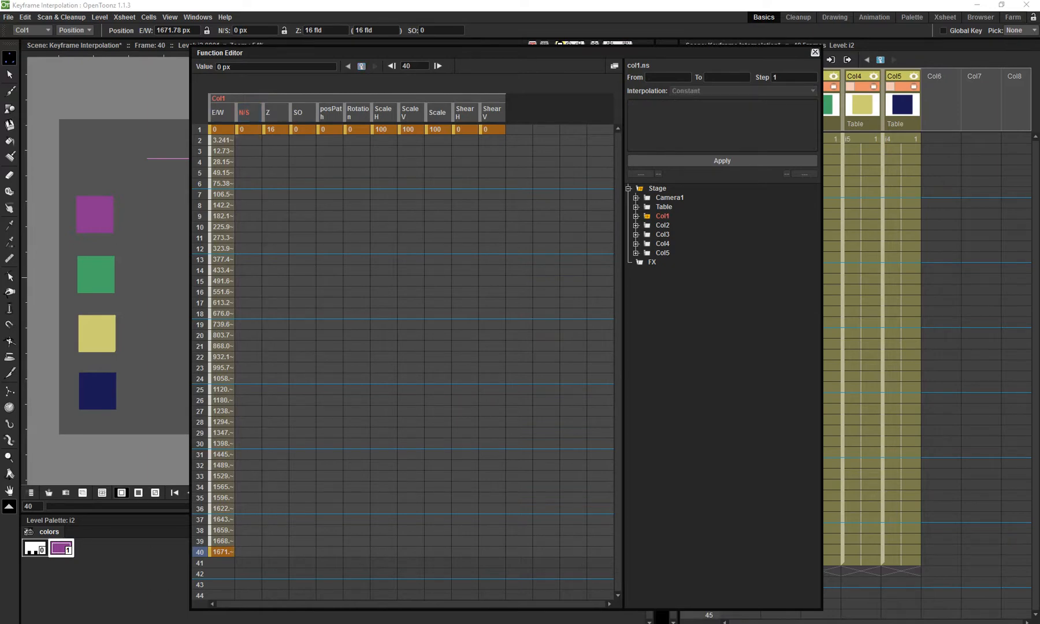
pyautogui.moveTo(492, 113); pyautogui.dragTo(248, 113)
pyautogui.press('Delete')
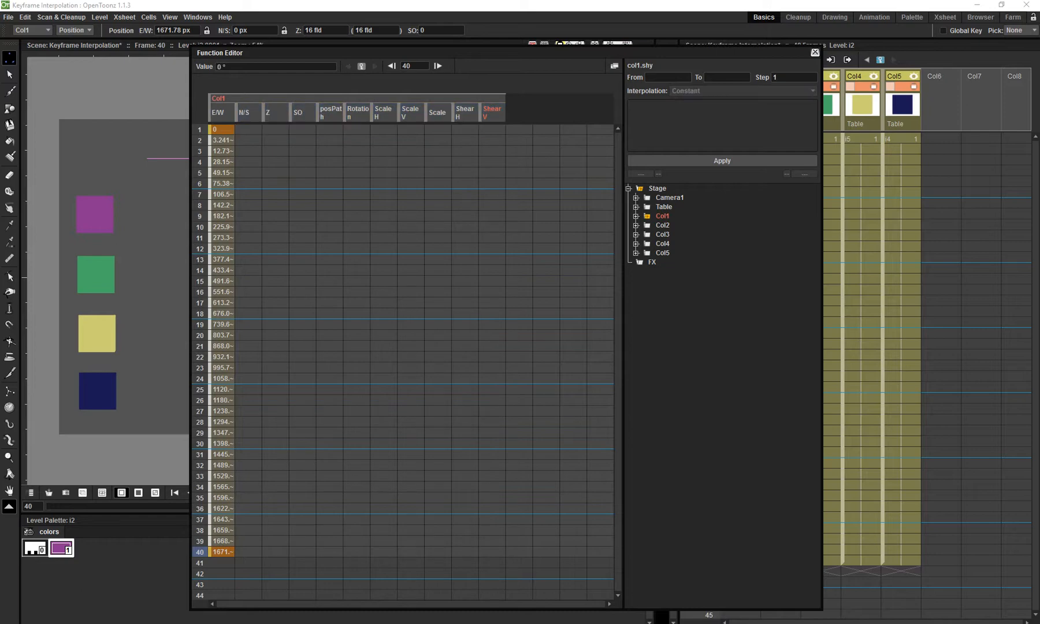
# Place the Function Editor clear of the canvas and examine the default interpolation choices in the Animation preferences.
pyautogui.moveTo(289, 52); pyautogui.dragTo(769, 63)
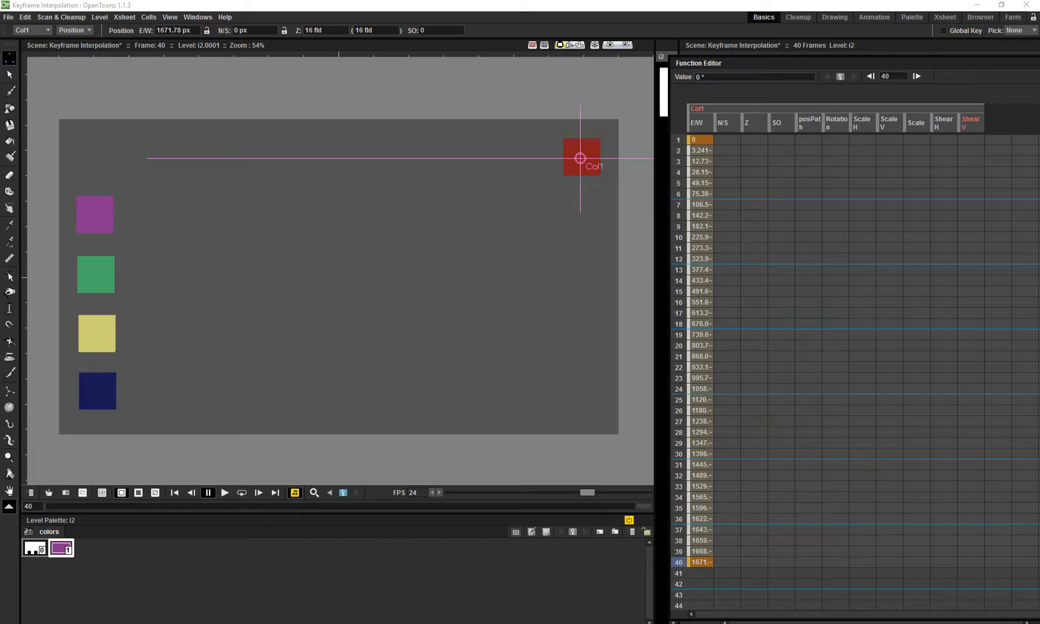
pyautogui.moveTo(838, 62); pyautogui.dragTo(222, 68)
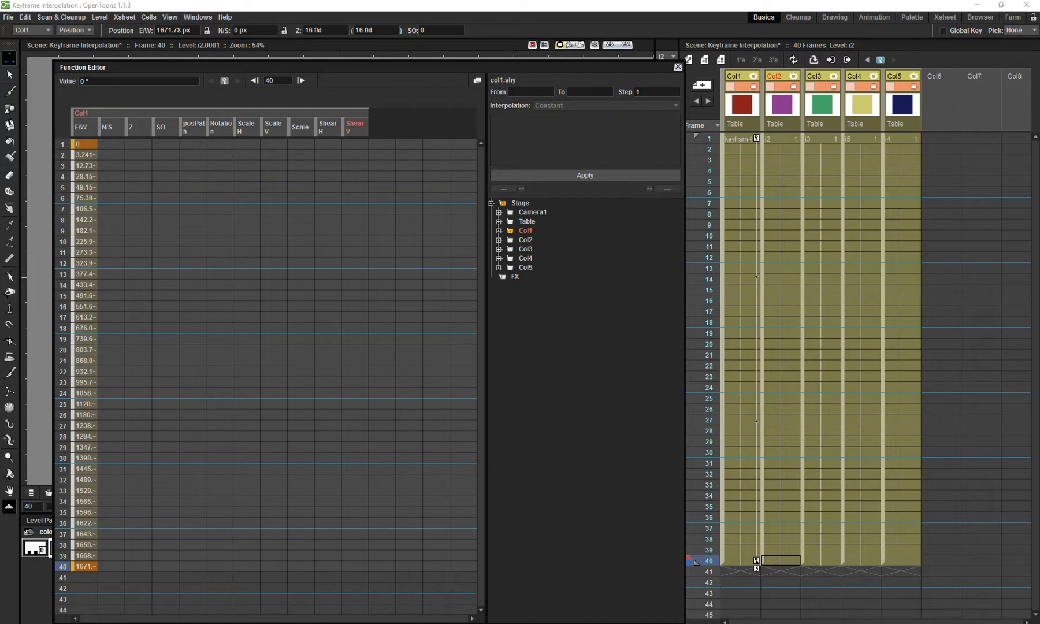
pyautogui.moveTo(221, 68); pyautogui.dragTo(642, 57)
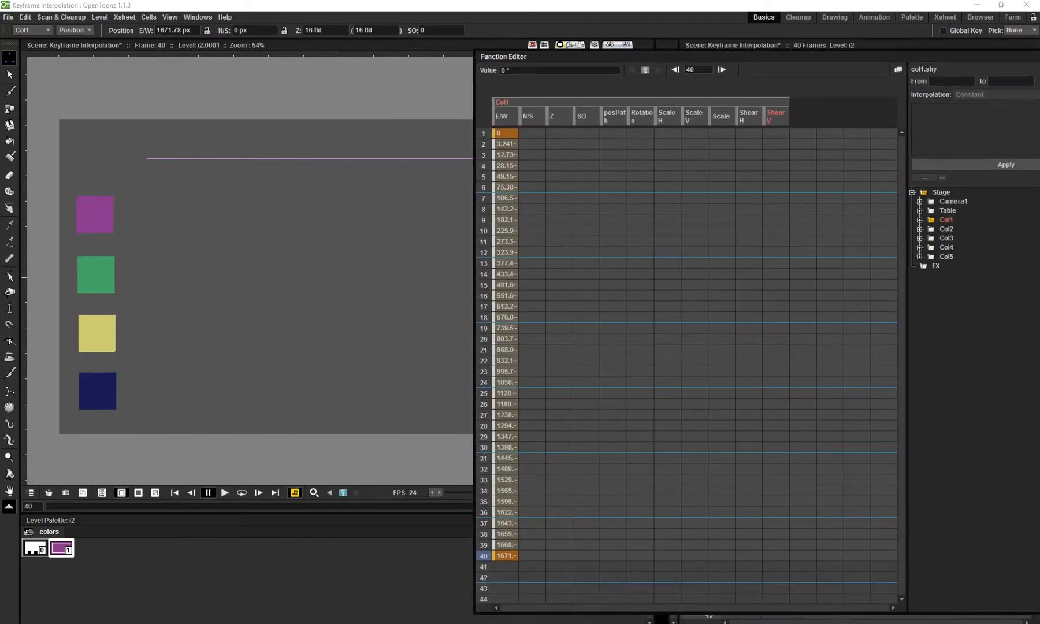
pyautogui.click(25, 17)
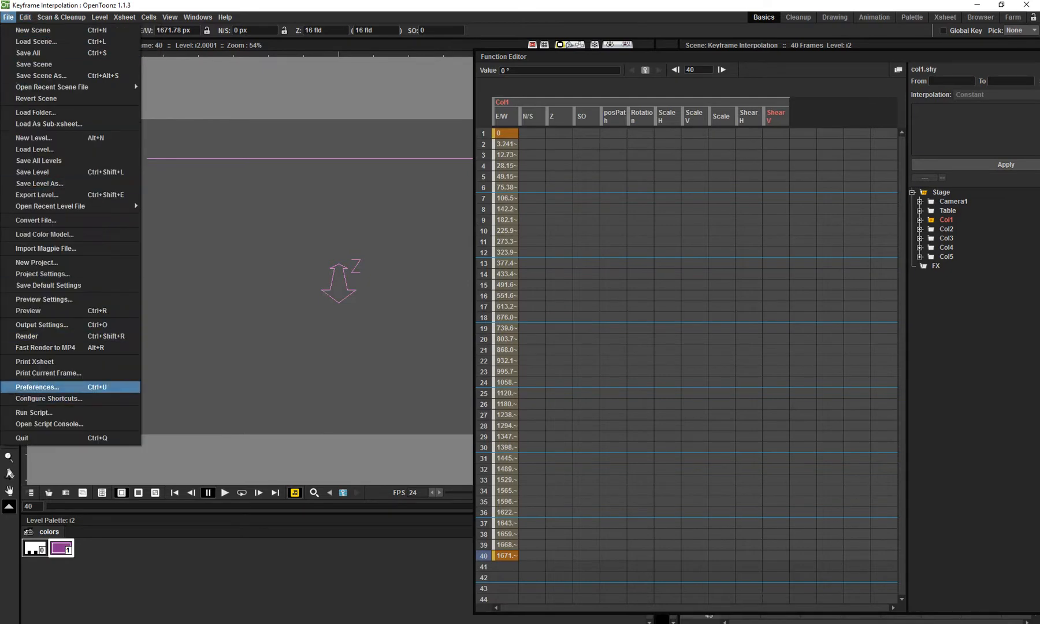
pyautogui.click(57, 398)
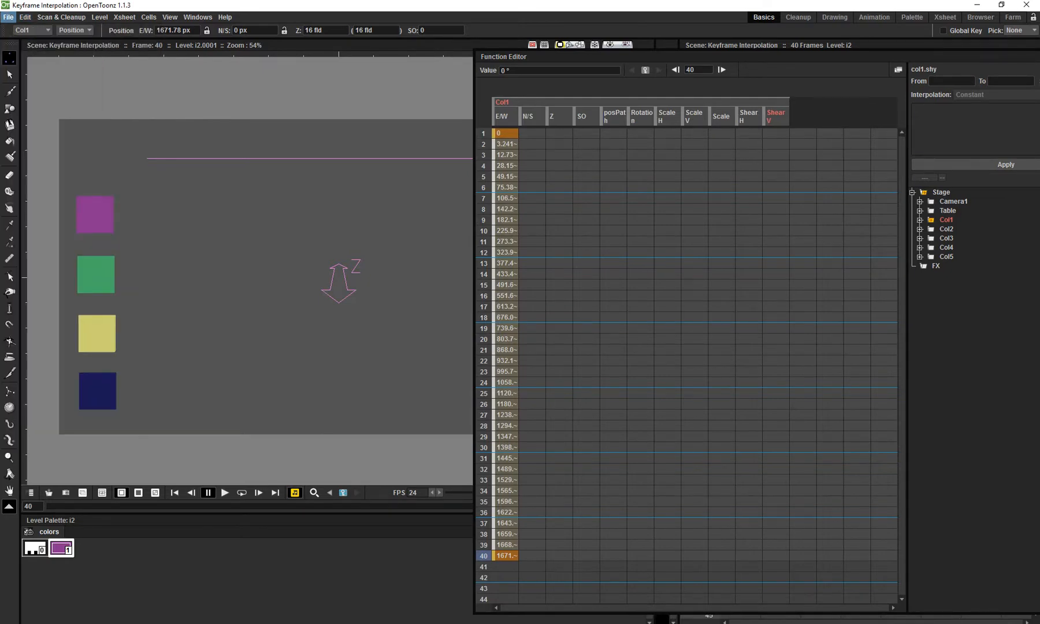
pyautogui.moveTo(405, 130); pyautogui.dragTo(319, 103)
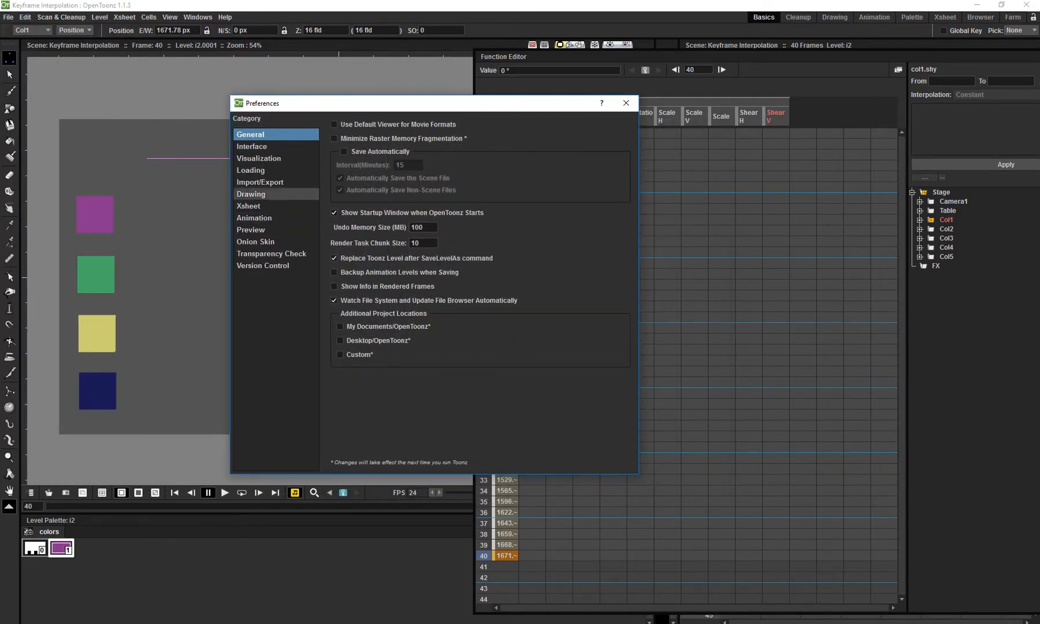
pyautogui.click(254, 218)
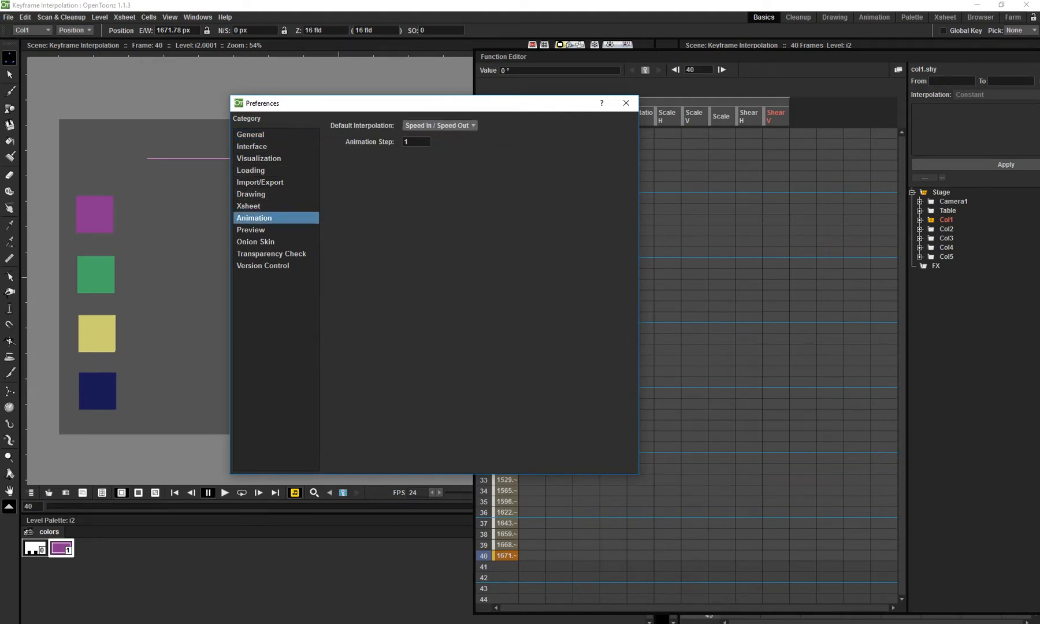
pyautogui.click(439, 125)
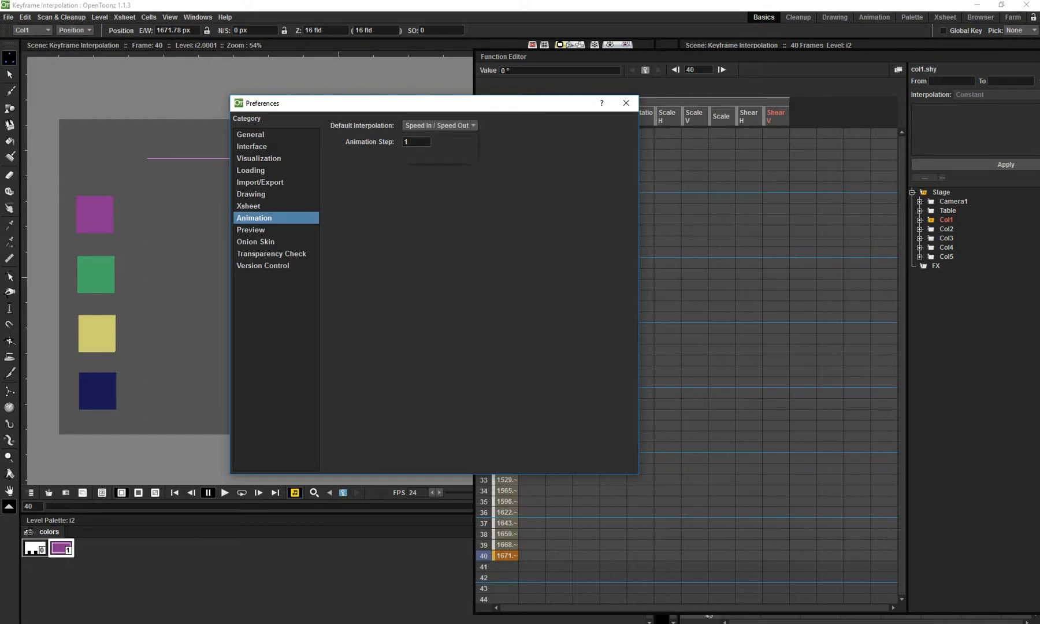
pyautogui.click(433, 147)
pyautogui.click(626, 103)
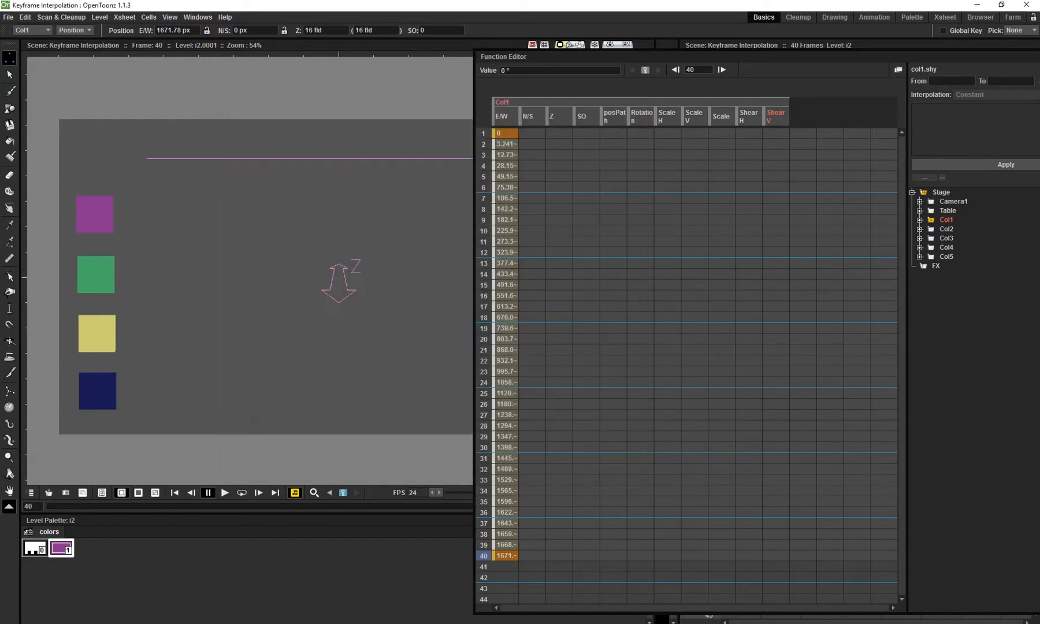
# Close the Function Editor, replace Col1's frame 40 keyframe with one at about 1679 px E/W, preview the playback and save.
pyautogui.moveTo(722, 57); pyautogui.dragTo(459, 106)
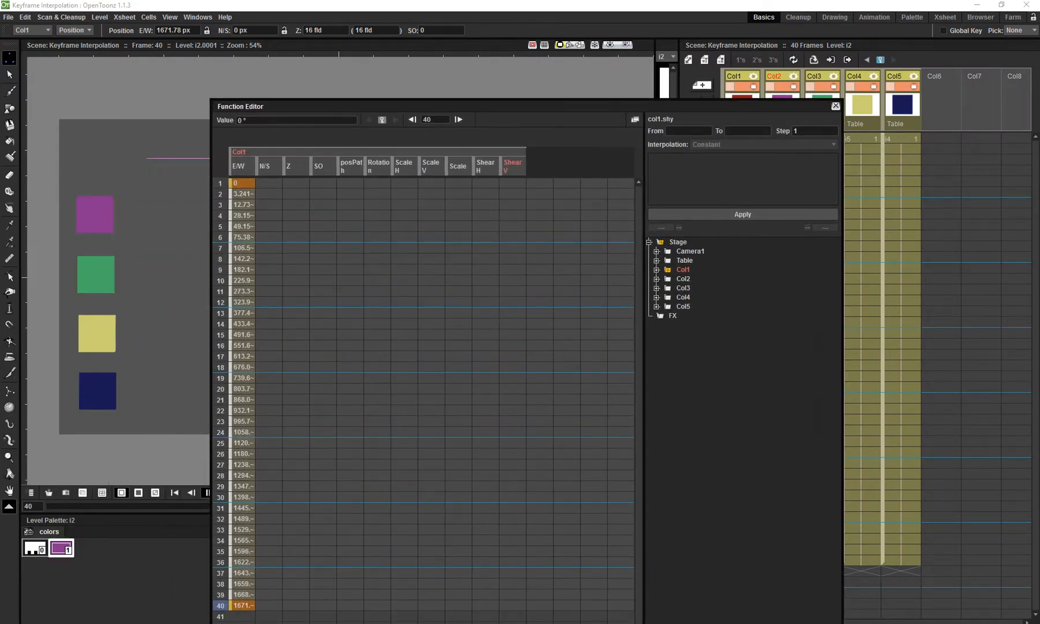
pyautogui.click(835, 106)
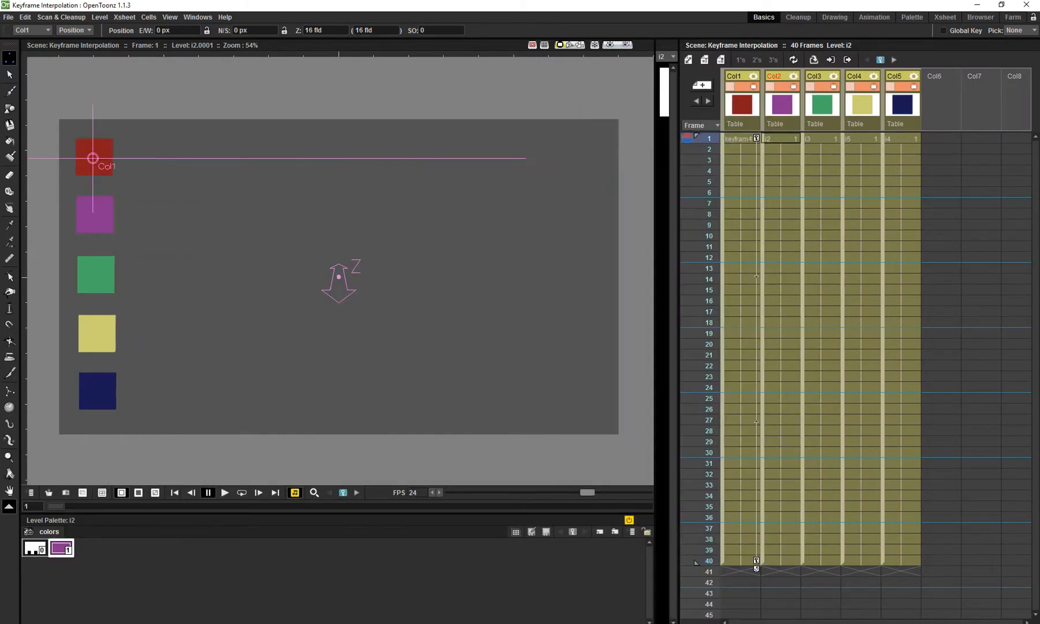
pyautogui.click(696, 561)
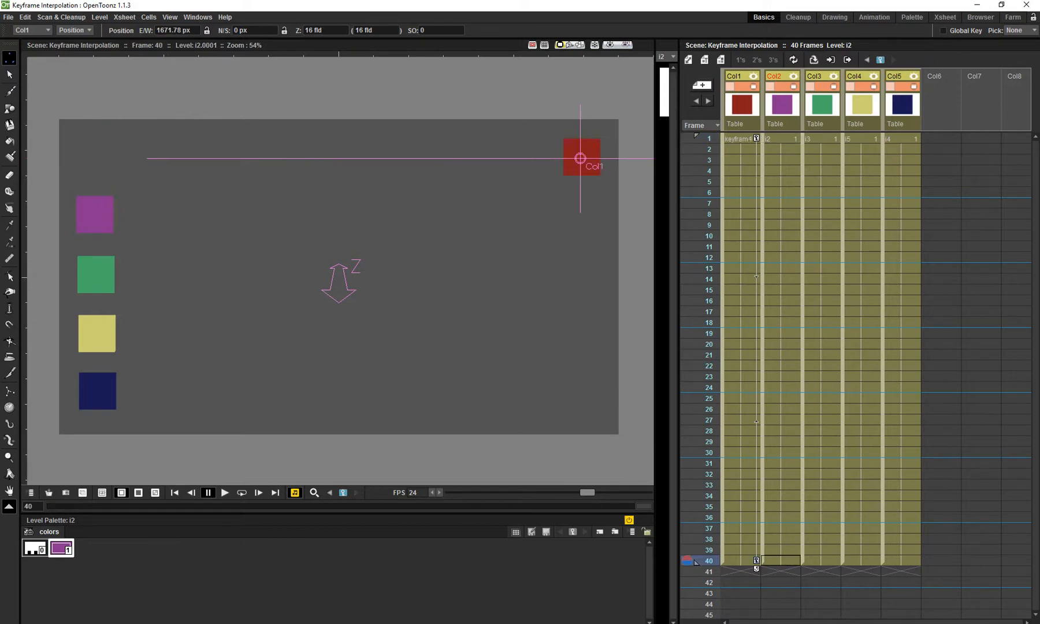
pyautogui.hotkey('ctrl', 'z')
pyautogui.press('Left')
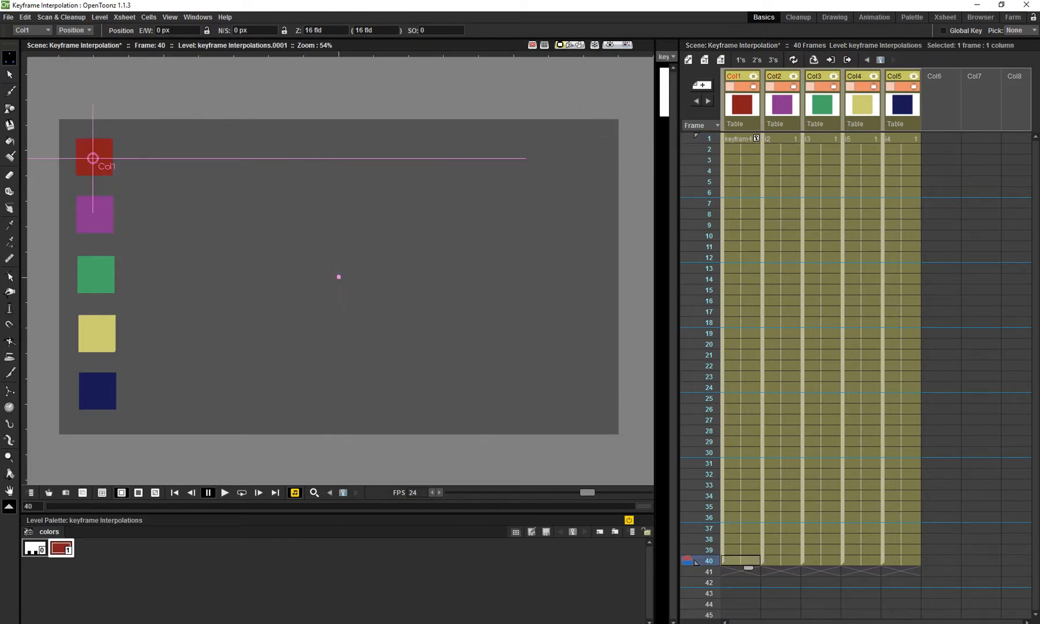
pyautogui.moveTo(93, 158); pyautogui.dragTo(582, 157)
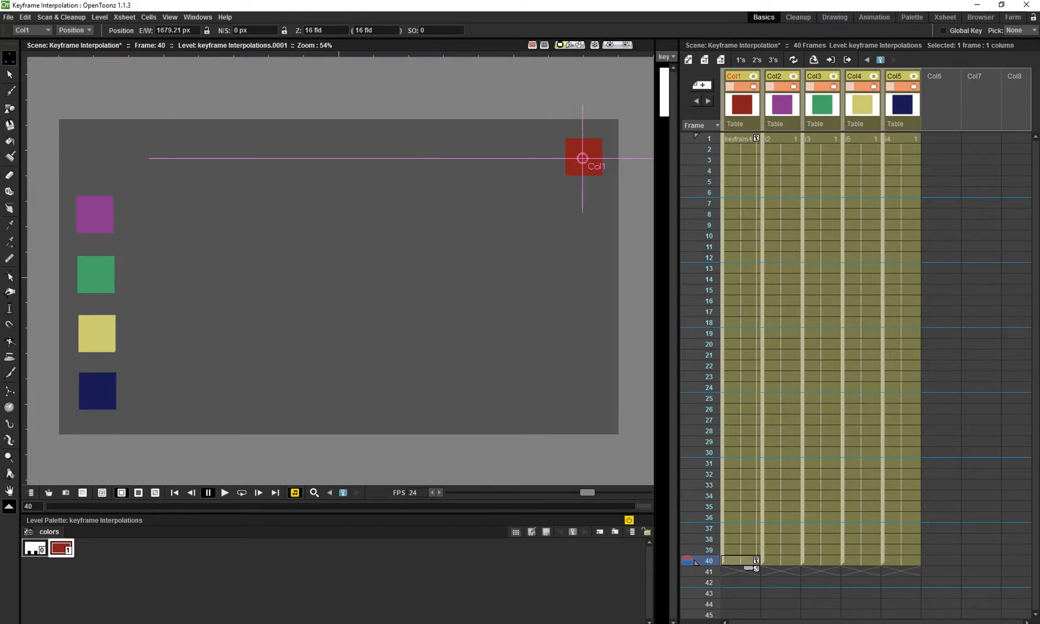
pyautogui.press('p')
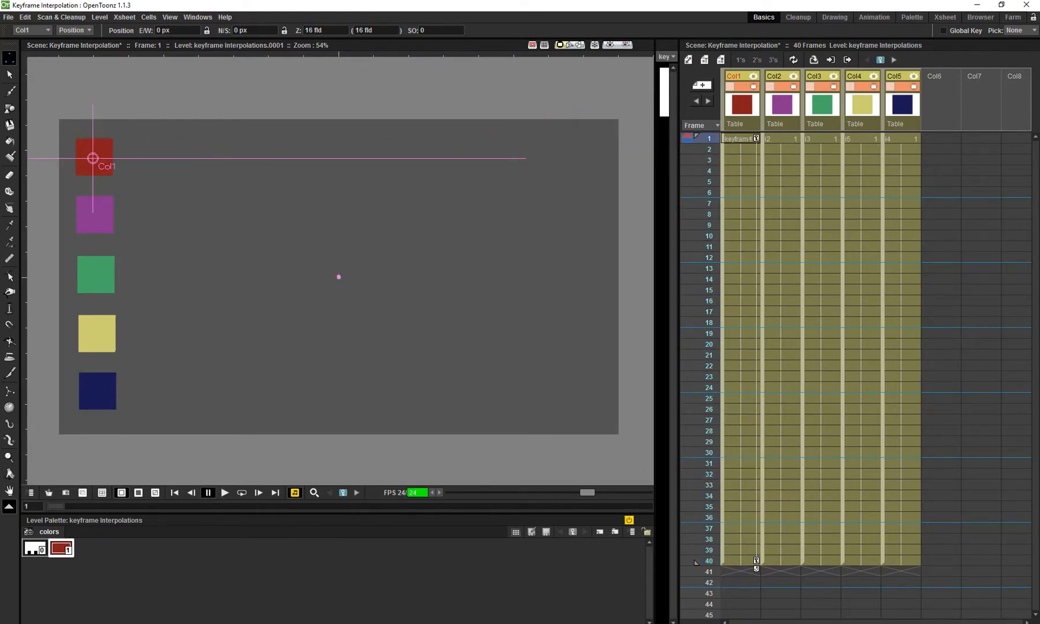
pyautogui.hotkey('ctrl', 's')
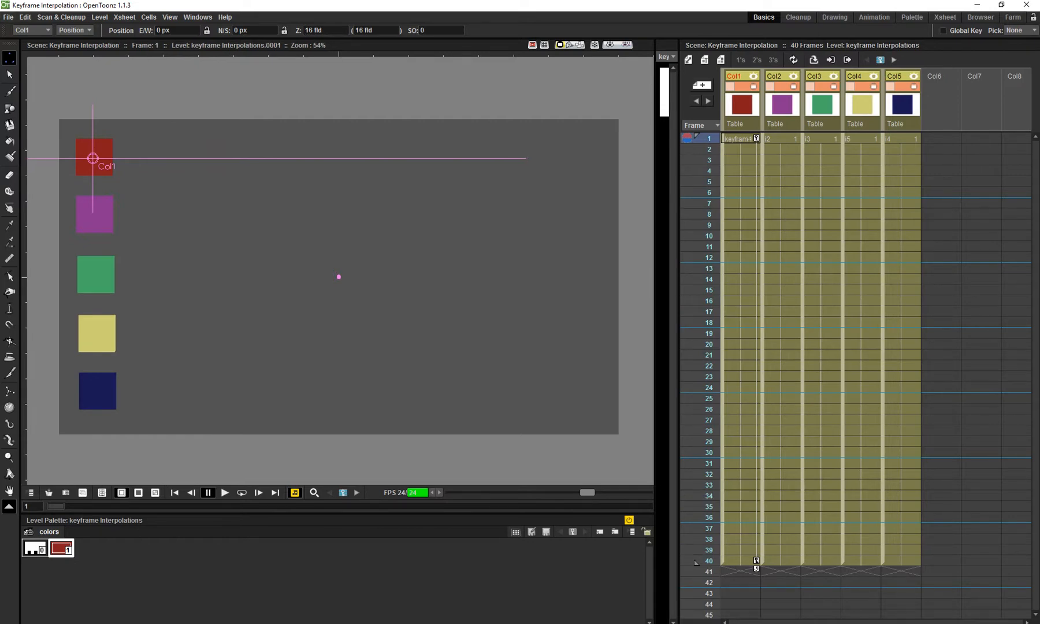
pyautogui.click(8, 17)
pyautogui.click(61, 17)
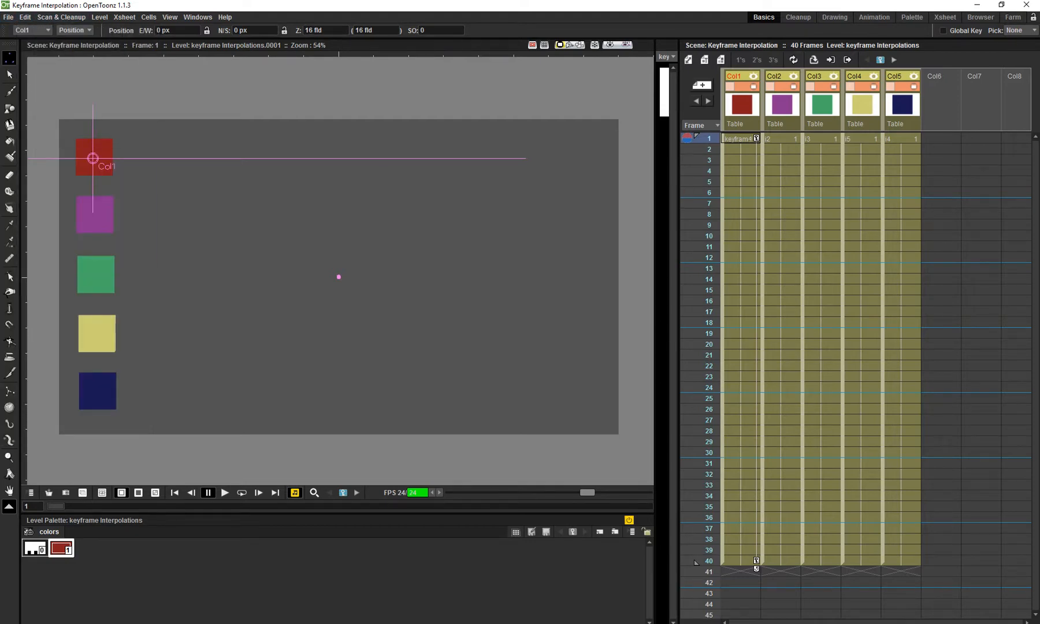
# Load the level AA_backup.pli from the sandbox drawings folder into Col6 at frame 1.
pyautogui.rightClick(932, 140)
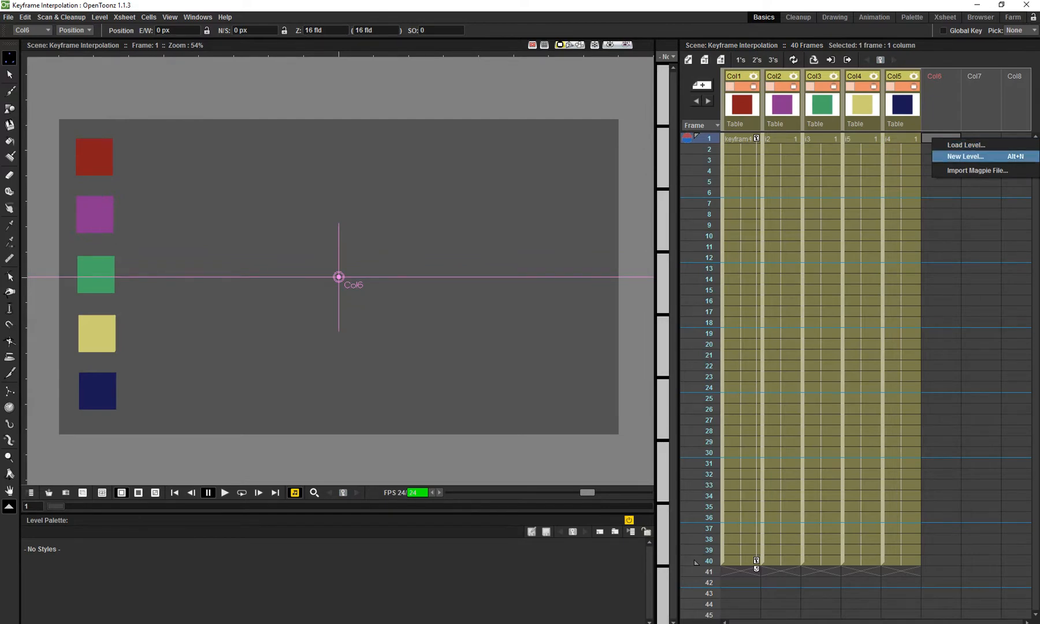
pyautogui.click(966, 145)
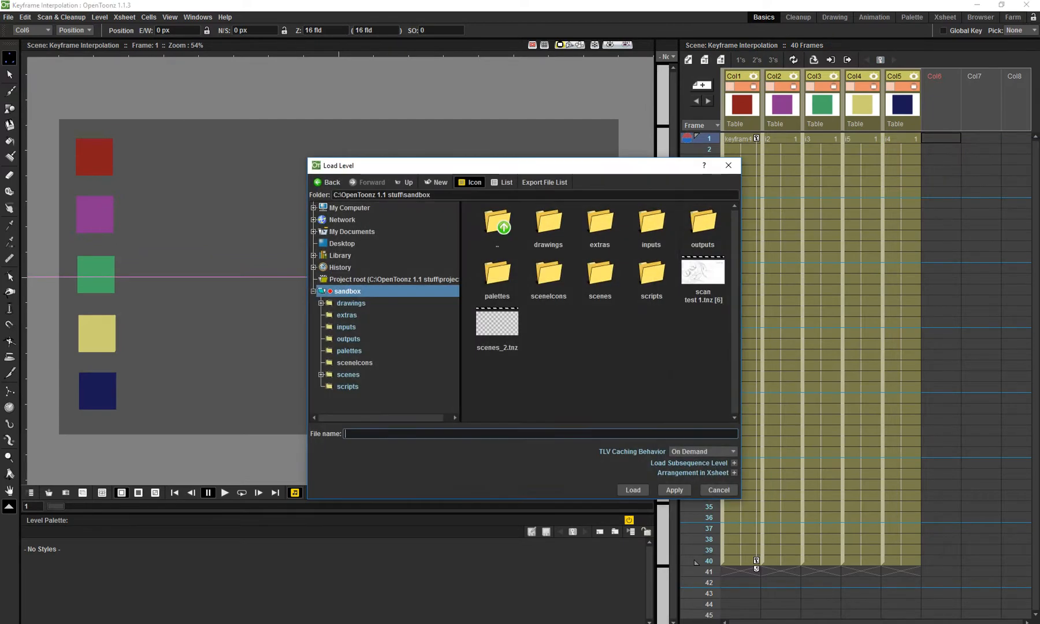
pyautogui.moveTo(532, 165); pyautogui.dragTo(387, 139)
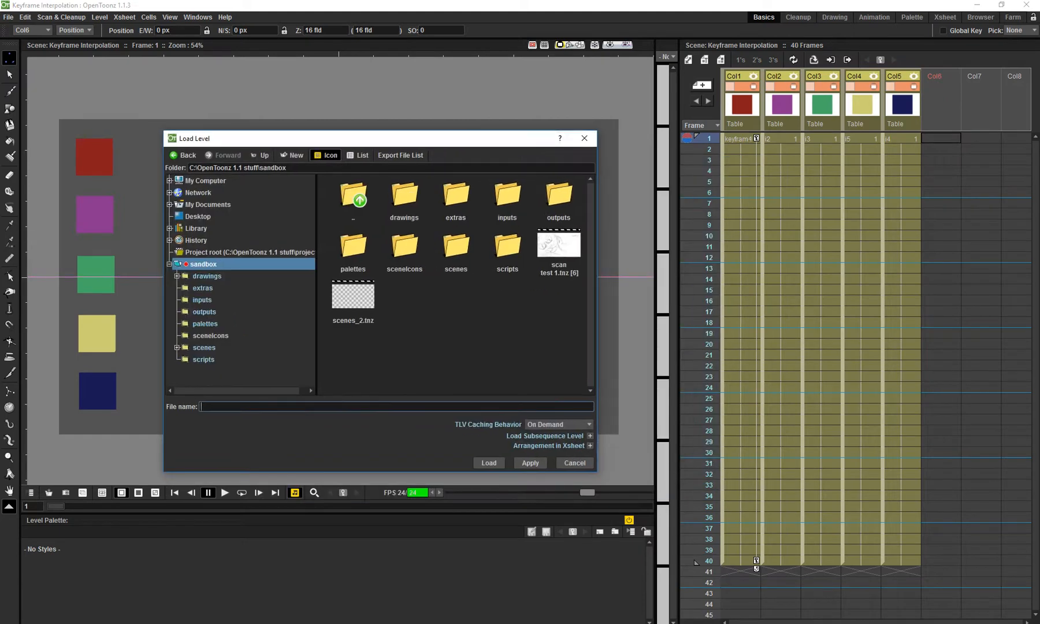
pyautogui.click(404, 196)
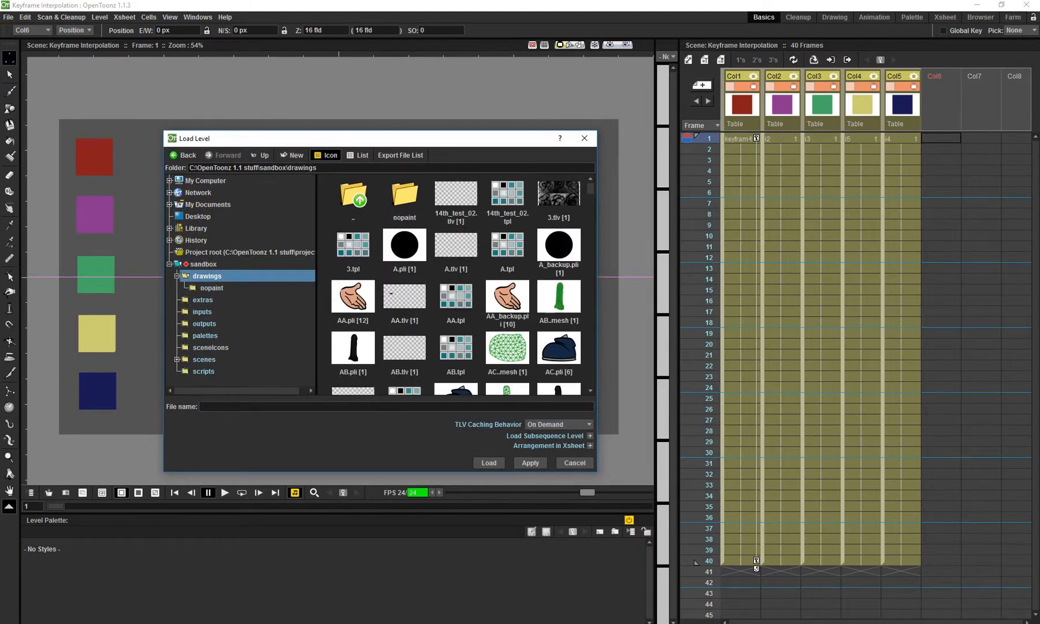
pyautogui.moveTo(358, 138); pyautogui.dragTo(293, 52)
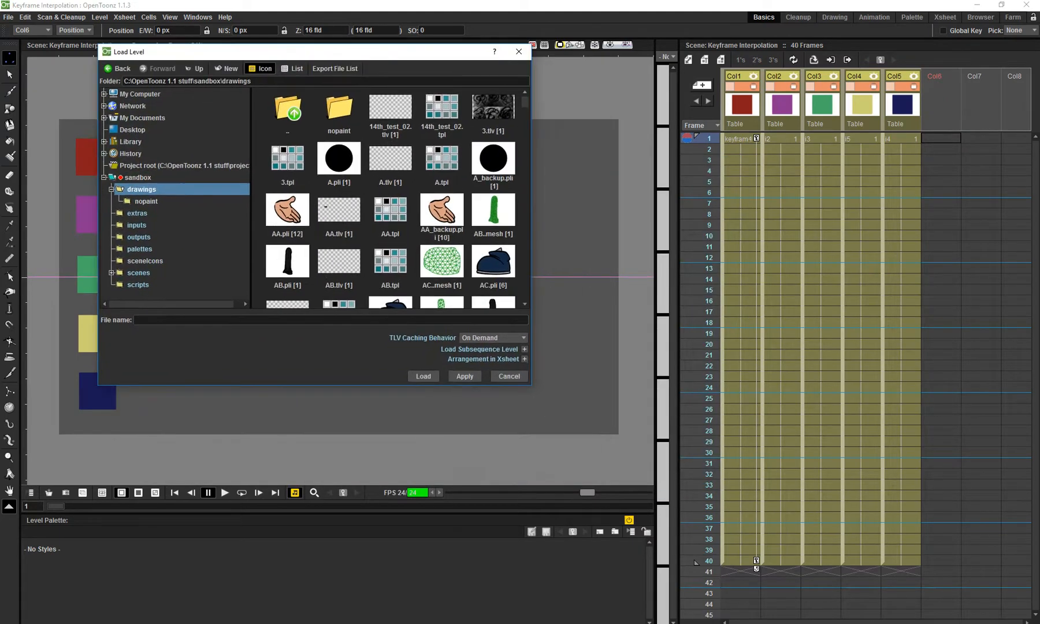
pyautogui.moveTo(531, 385); pyautogui.dragTo(951, 590)
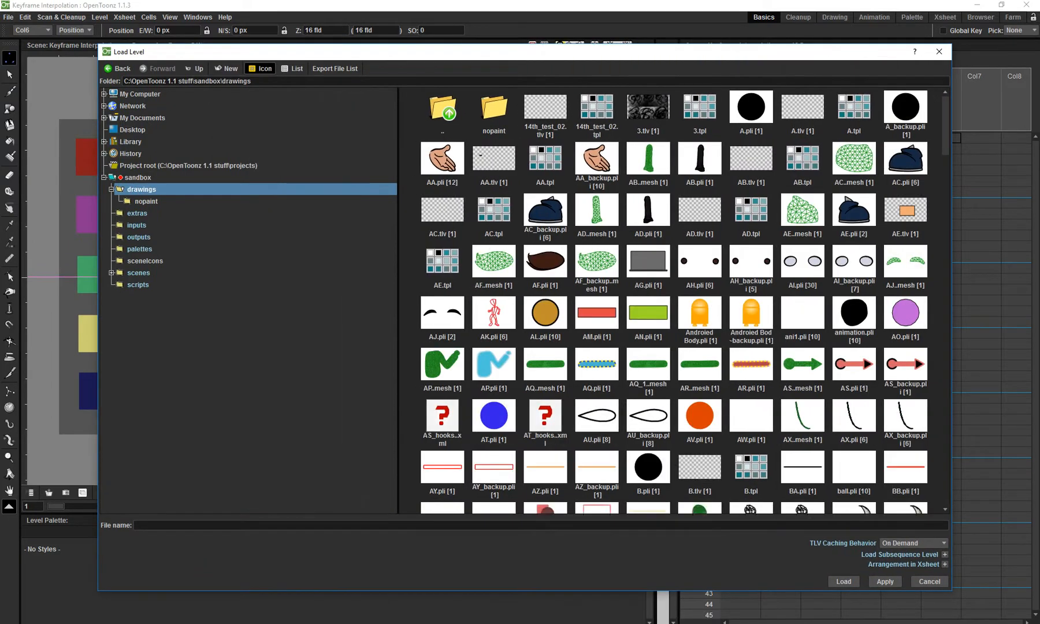
pyautogui.click(615, 171)
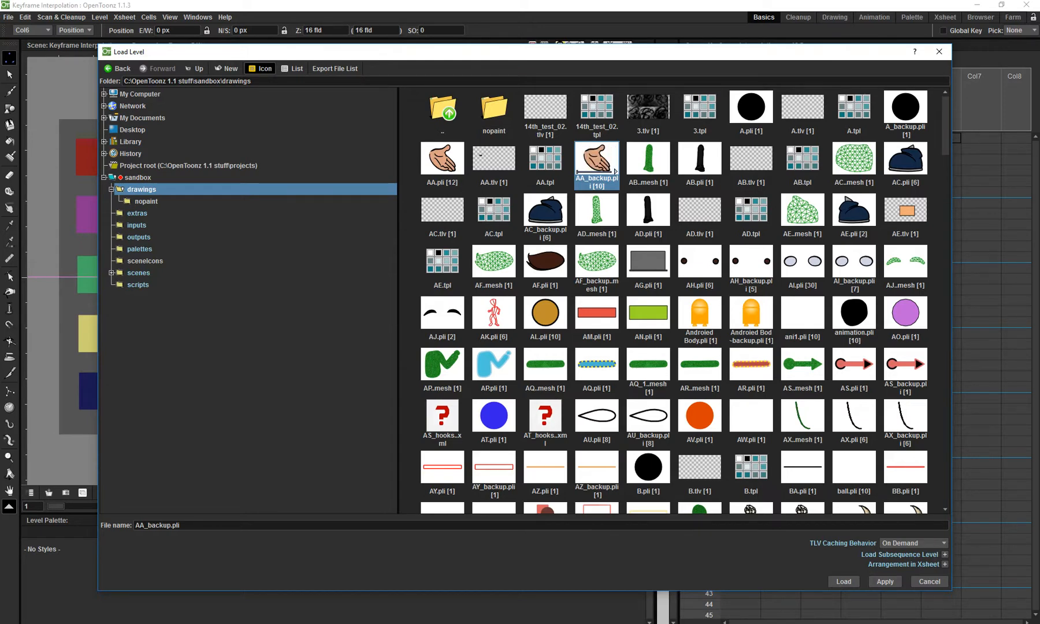
pyautogui.click(843, 581)
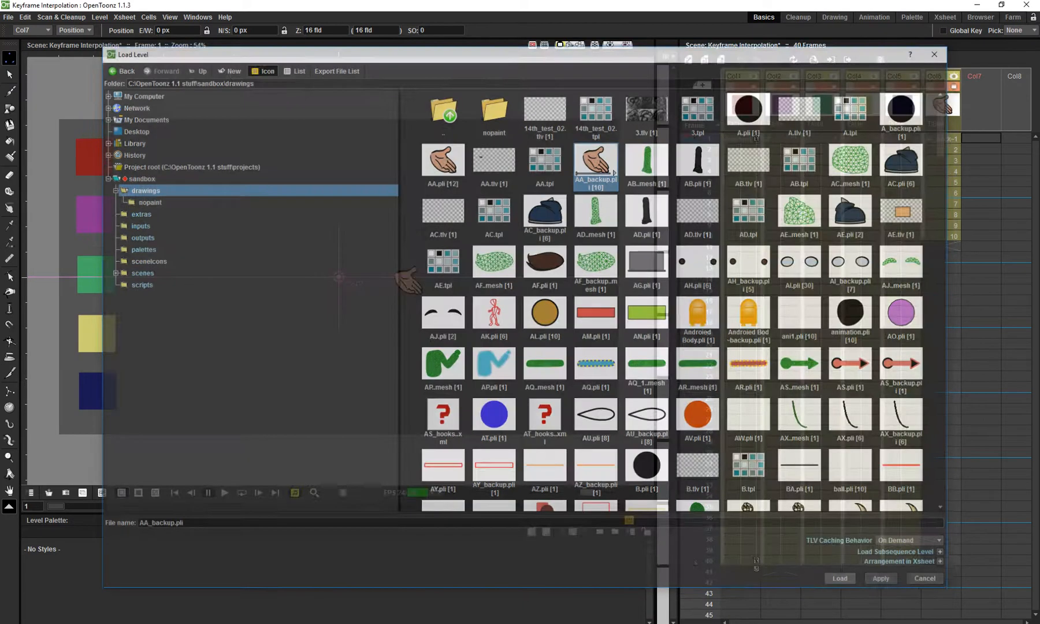
# Select Col6's first cell and widen the level strip until the hand drawings' thumbnails and numbers show fully, keeping Col6 in view in the Xsheet.
pyautogui.click(946, 139)
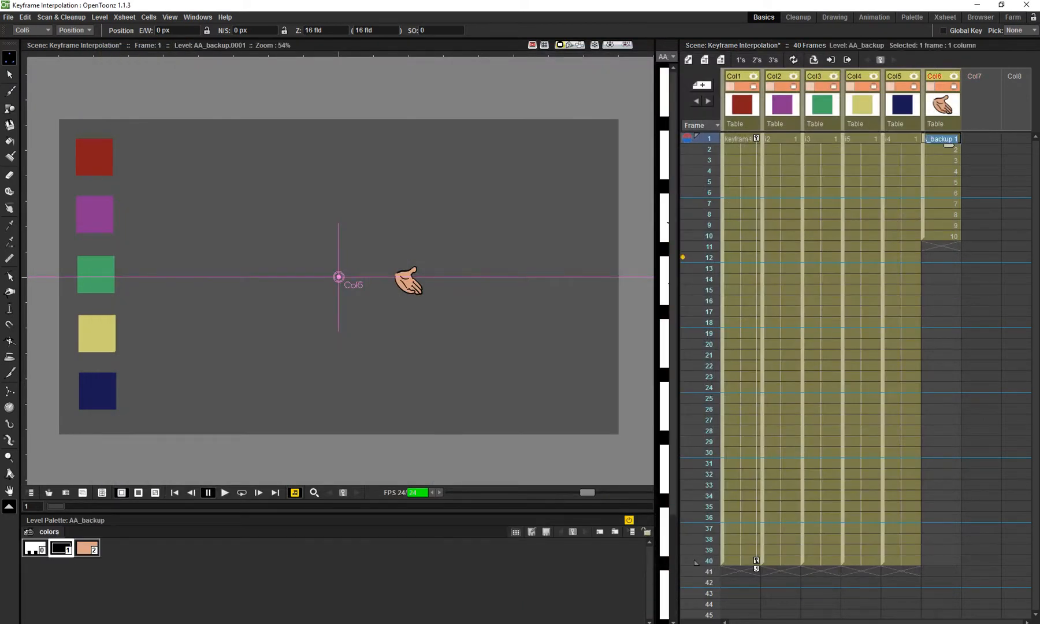
pyautogui.moveTo(679, 347); pyautogui.dragTo(753, 347)
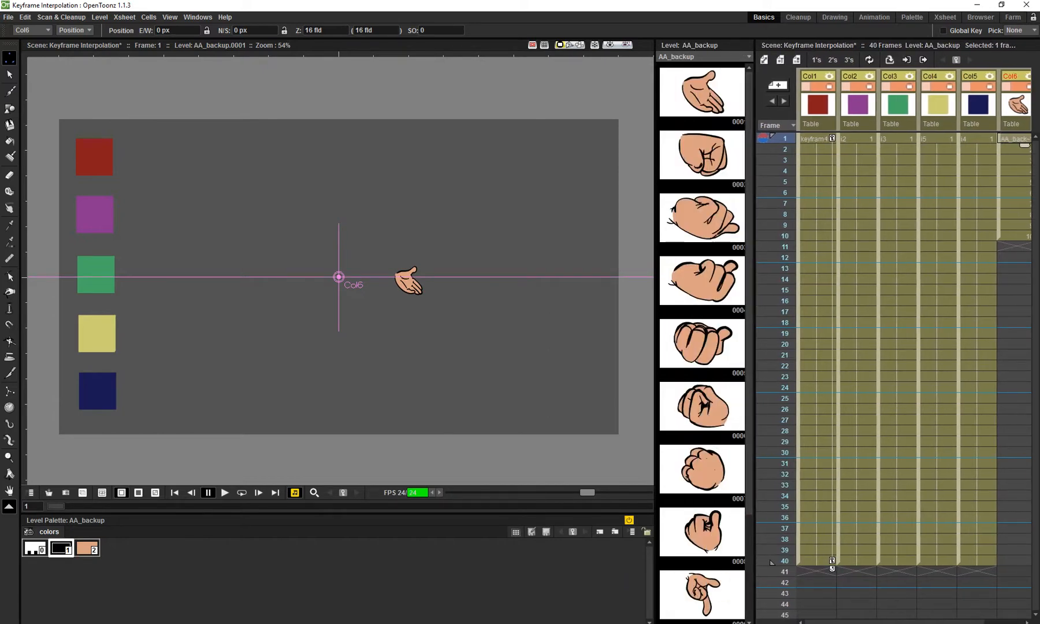
pyautogui.moveTo(655, 346); pyautogui.dragTo(617, 347)
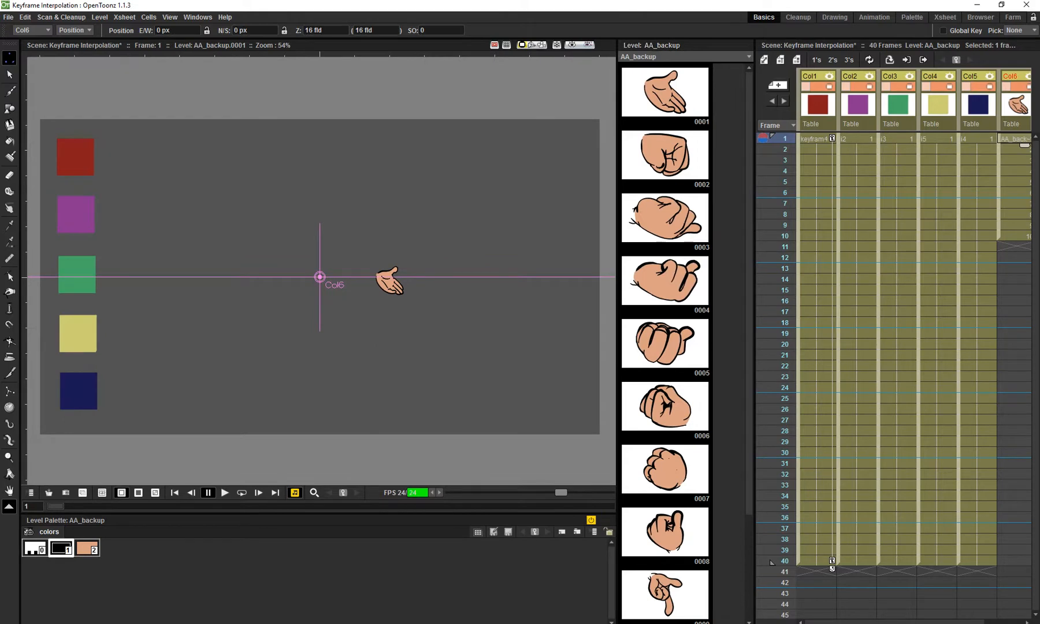
pyautogui.moveTo(754, 347); pyautogui.dragTo(721, 346)
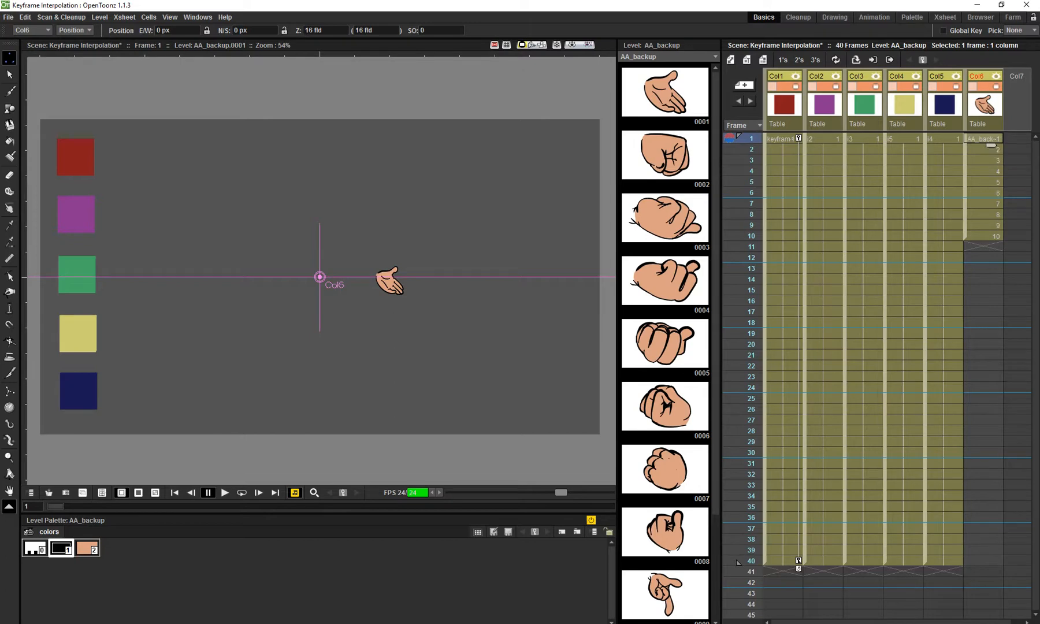
pyautogui.press('Escape')
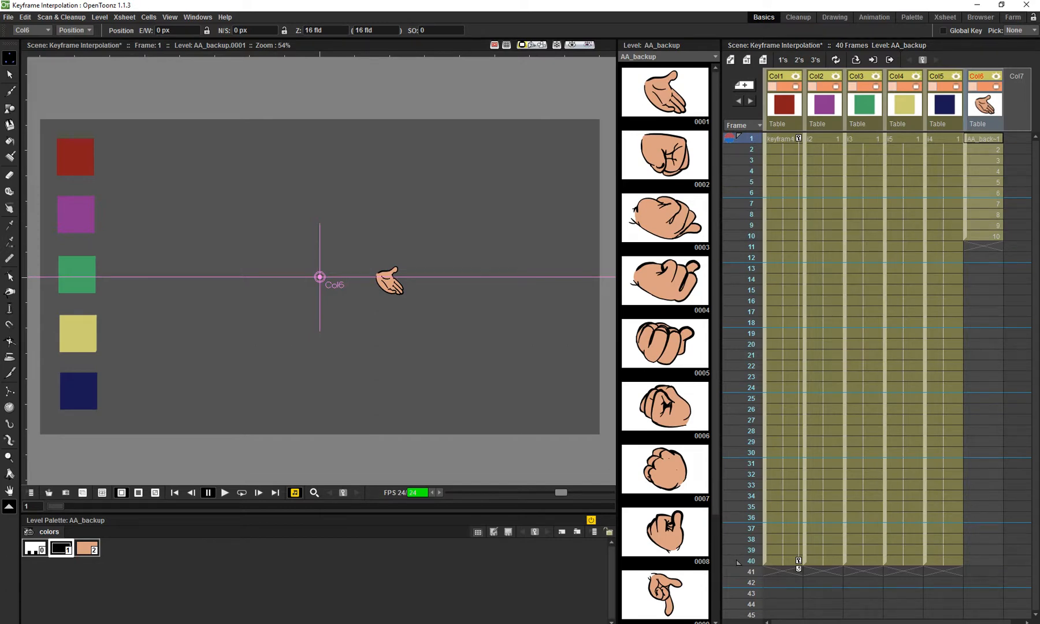
# Keyframe the Col6 hand at about -773 px E/W, 245 px N/S on frame 1 and 682 px E/W, 267 px N/S on frame 10.
pyautogui.moveTo(389, 282); pyautogui.dragTo(164, 209)
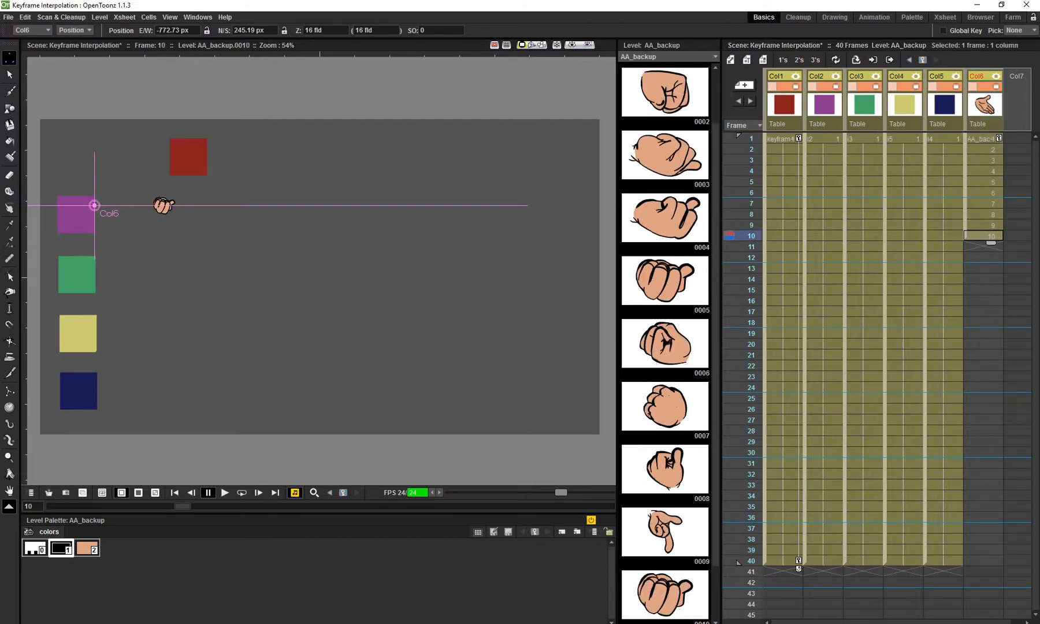
pyautogui.moveTo(164, 205); pyautogui.dragTo(588, 199)
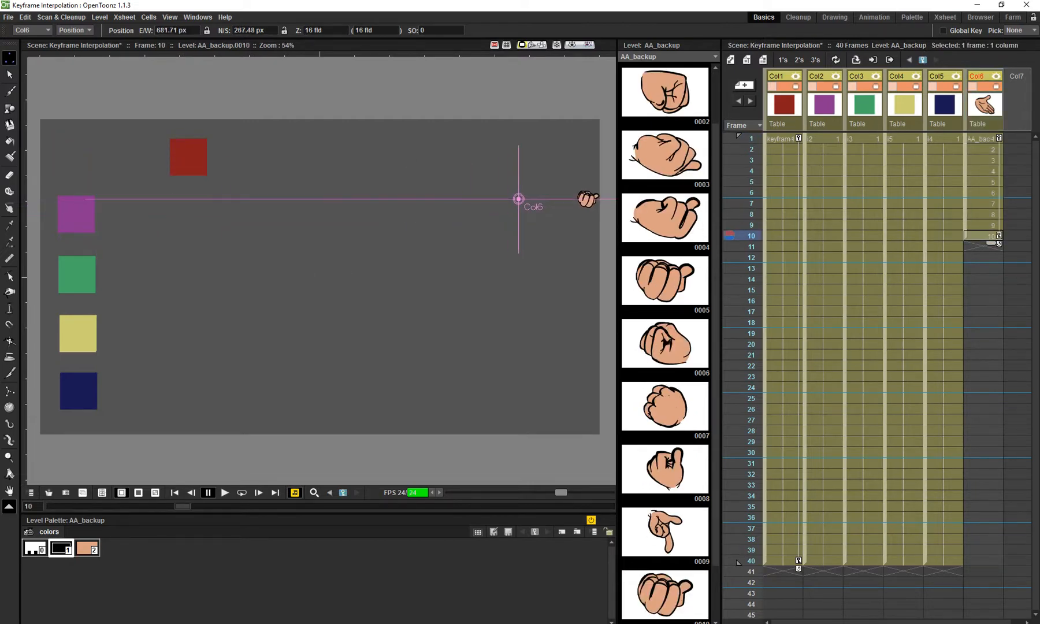
# Hold Col6's drawing 5 through frame 18 and move the hand's frame 10 keyframe to frame 23.
pyautogui.doubleClick(980, 182)
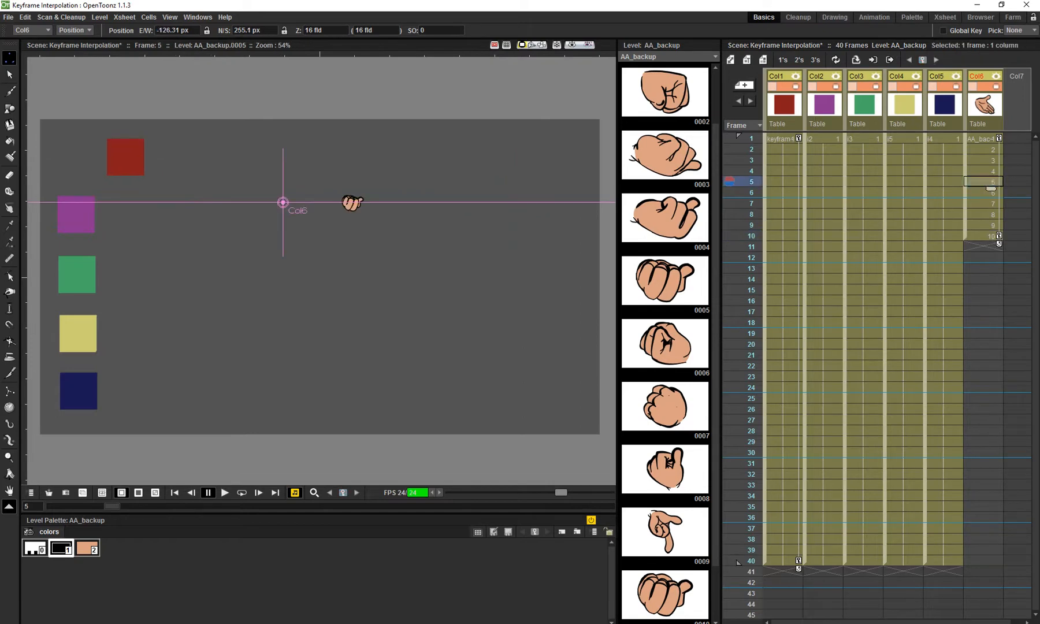
pyautogui.moveTo(991, 189); pyautogui.dragTo(990, 329)
pyautogui.click(999, 235)
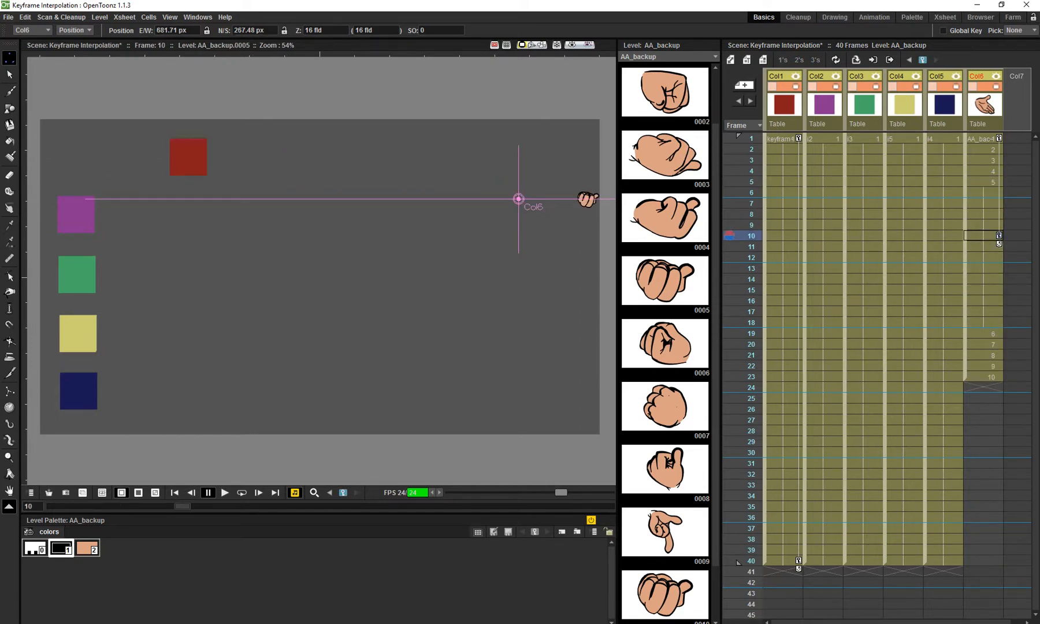
pyautogui.moveTo(999, 235); pyautogui.dragTo(998, 377)
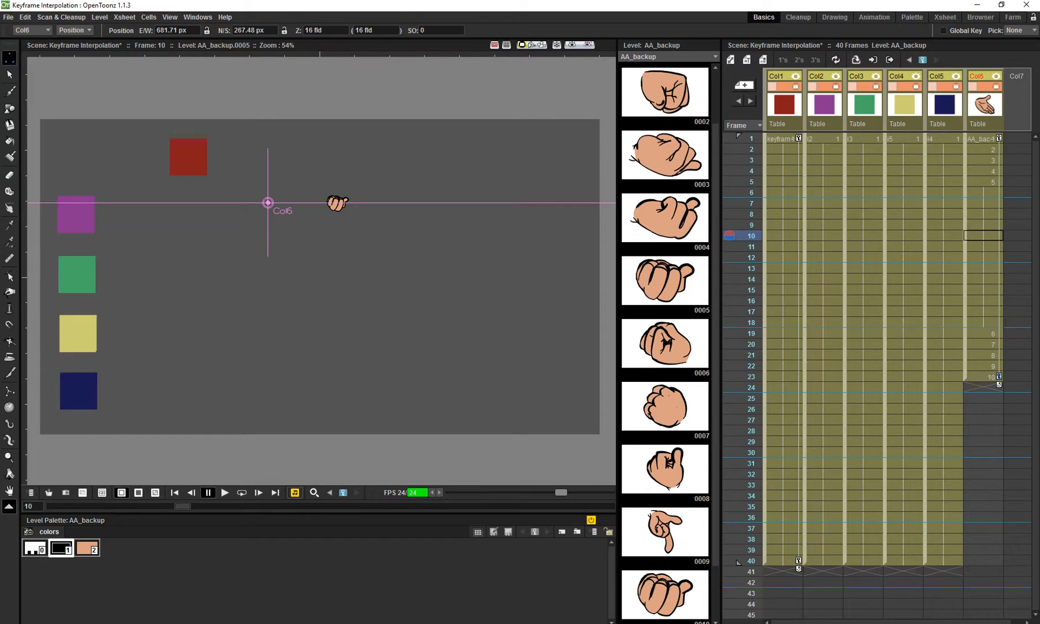
# Preview the movement from frame 1, and shift the hand's position at frame 23 to about 557 px E/W.
pyautogui.click(175, 492)
pyautogui.press('p')
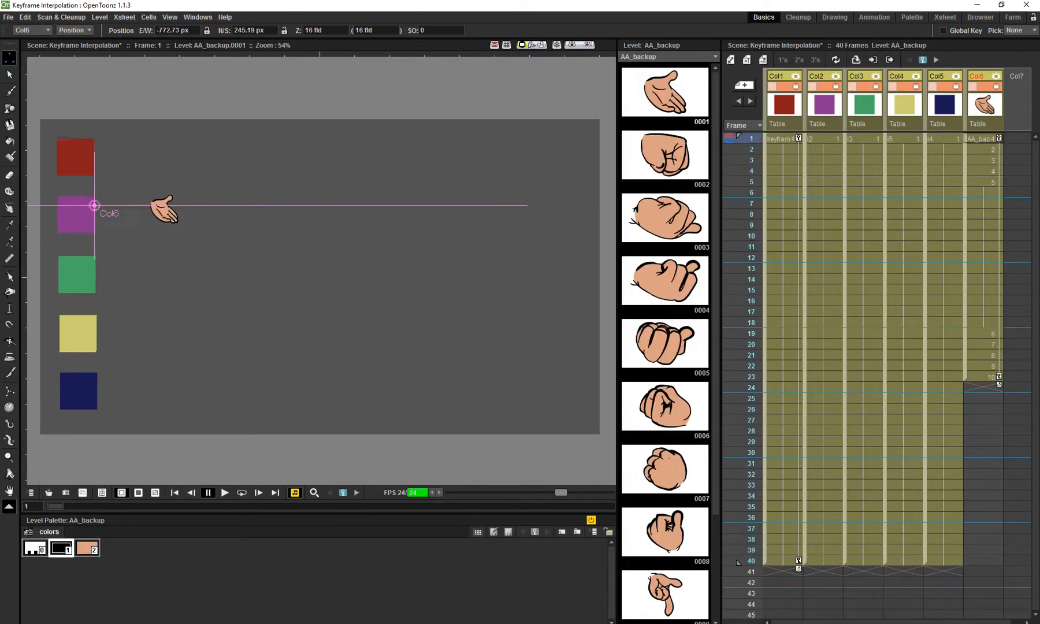
pyautogui.moveTo(56, 506); pyautogui.dragTo(564, 506)
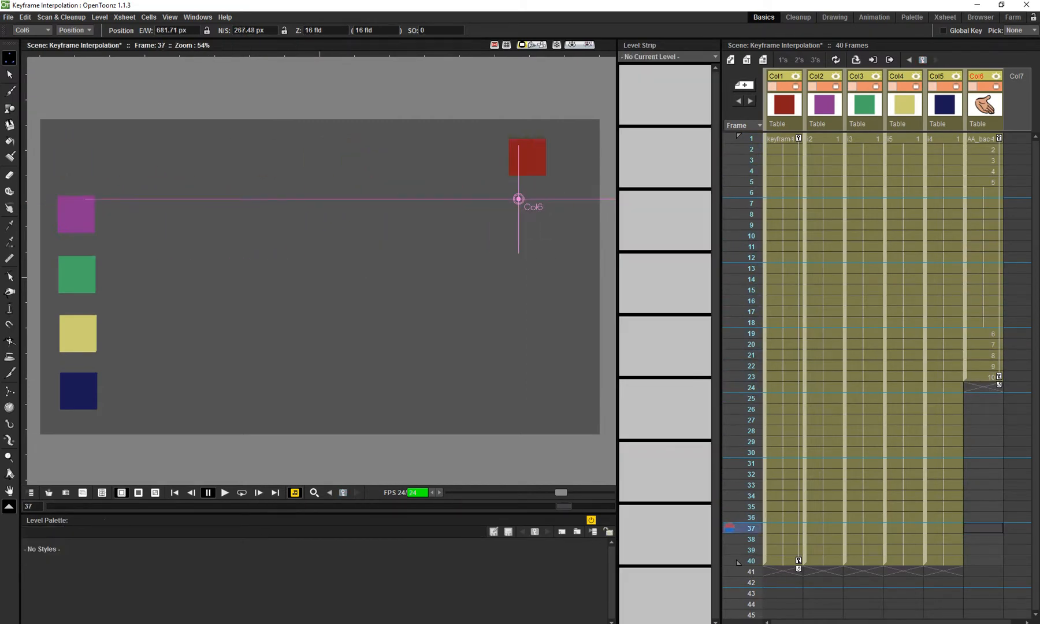
pyautogui.click(983, 376)
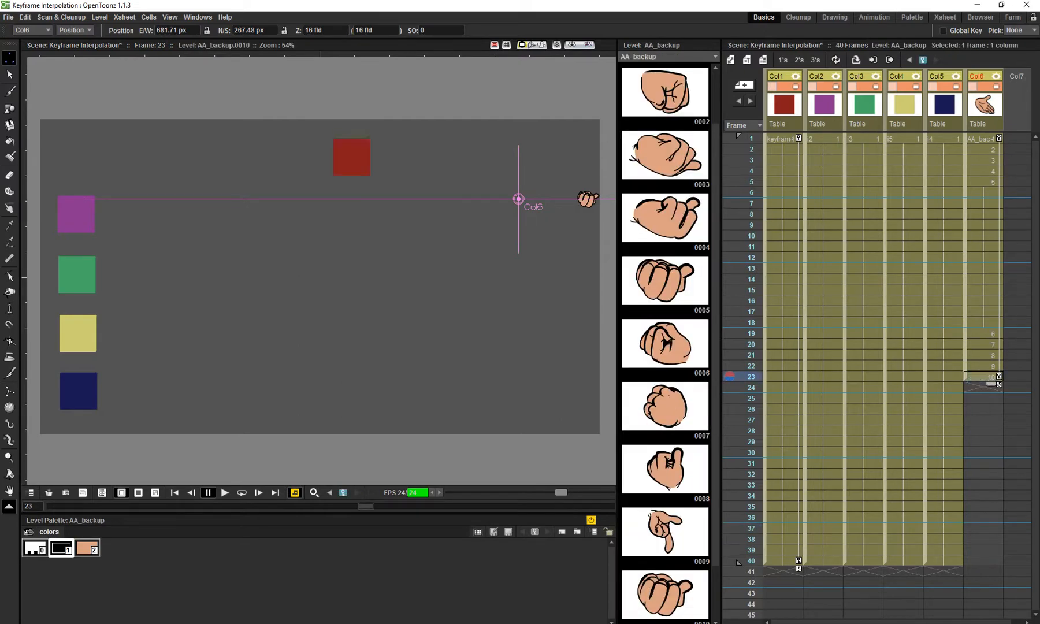
pyautogui.moveTo(587, 200); pyautogui.dragTo(552, 199)
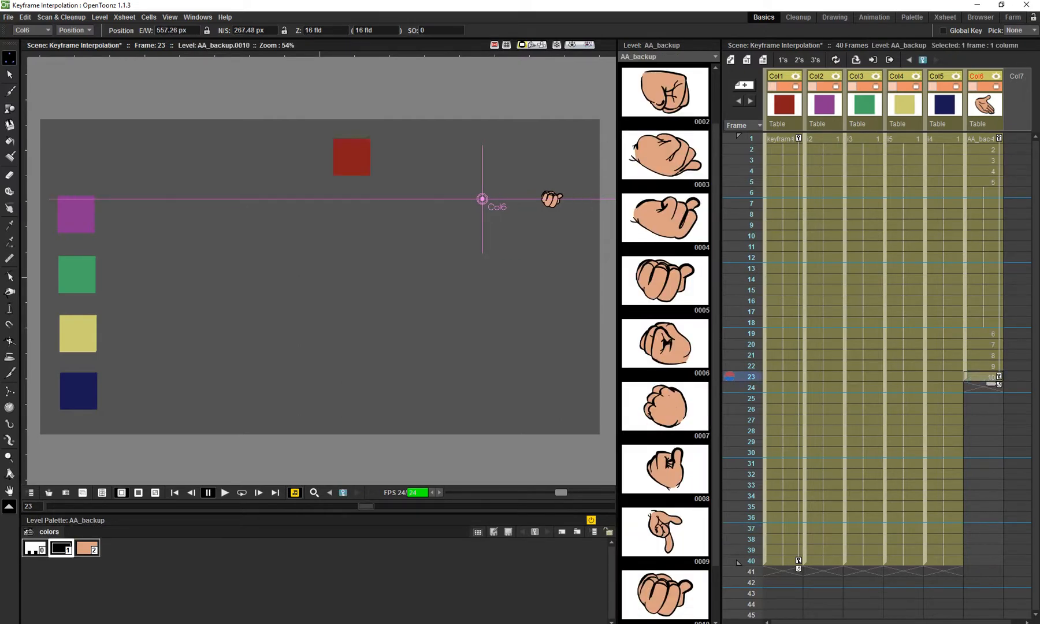
# Check the hand's motion on earlier frames, set the playback stop marker at frame 23 and play the animation in a loop.
pyautogui.moveTo(366, 506); pyautogui.dragTo(281, 506)
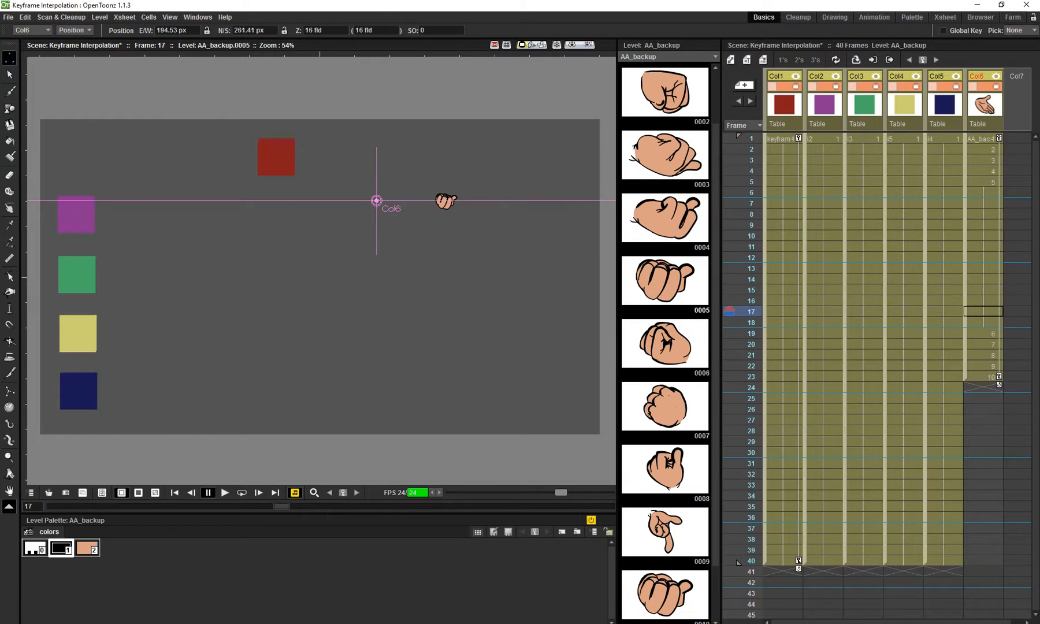
pyautogui.click(751, 374)
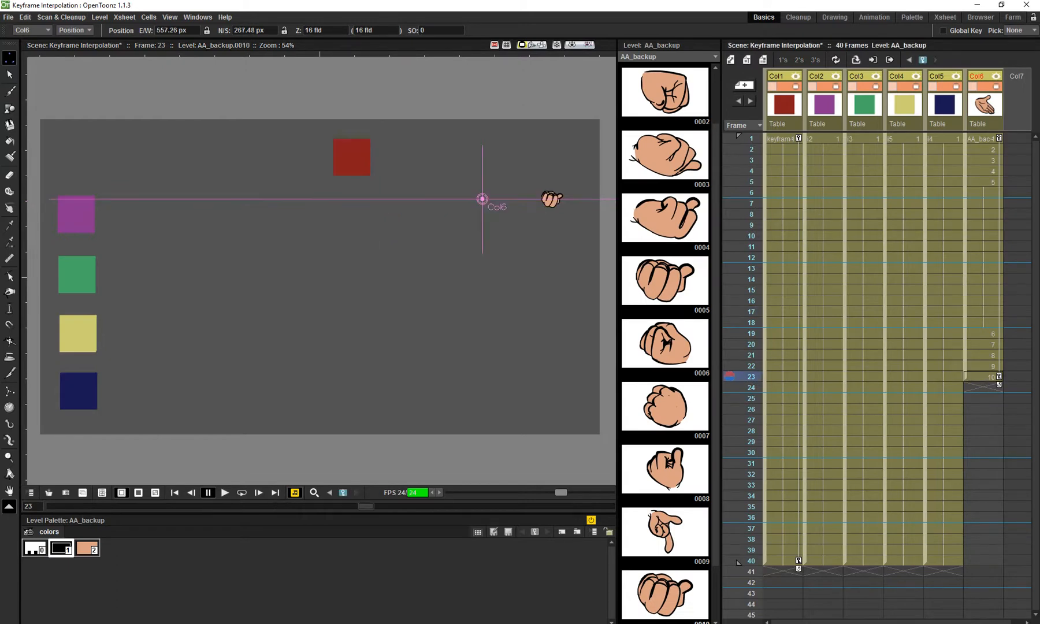
pyautogui.rightClick(751, 375)
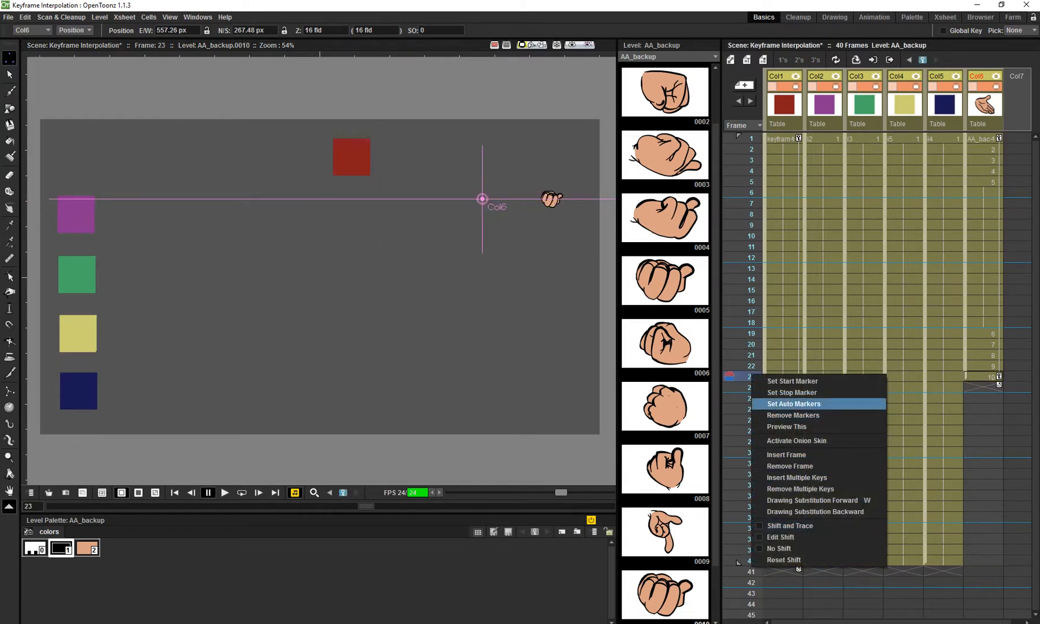
pyautogui.click(792, 393)
pyautogui.press('p')
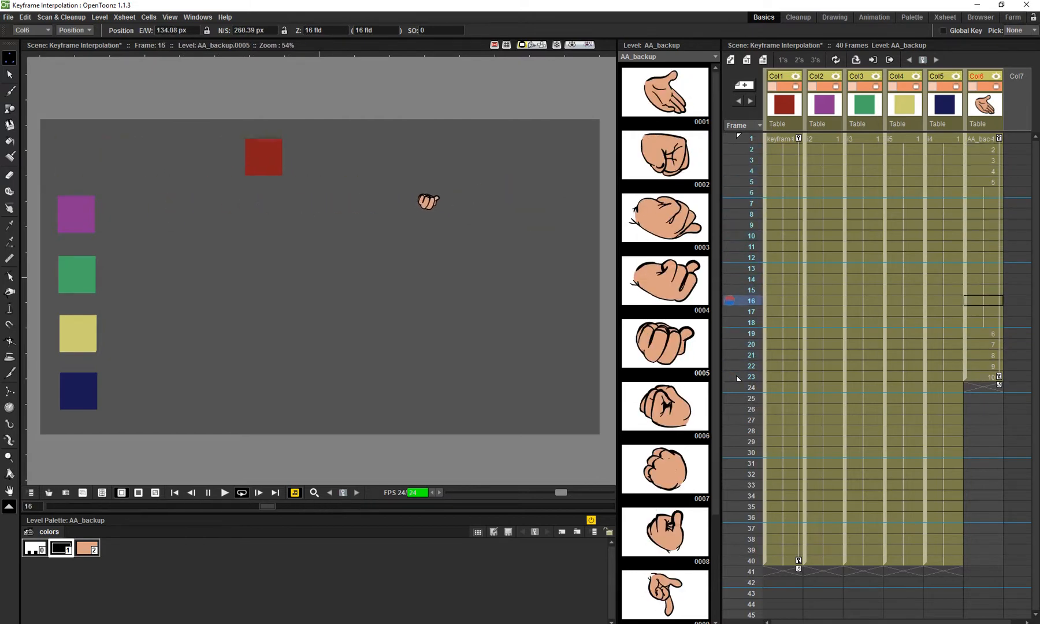
pyautogui.press('l')
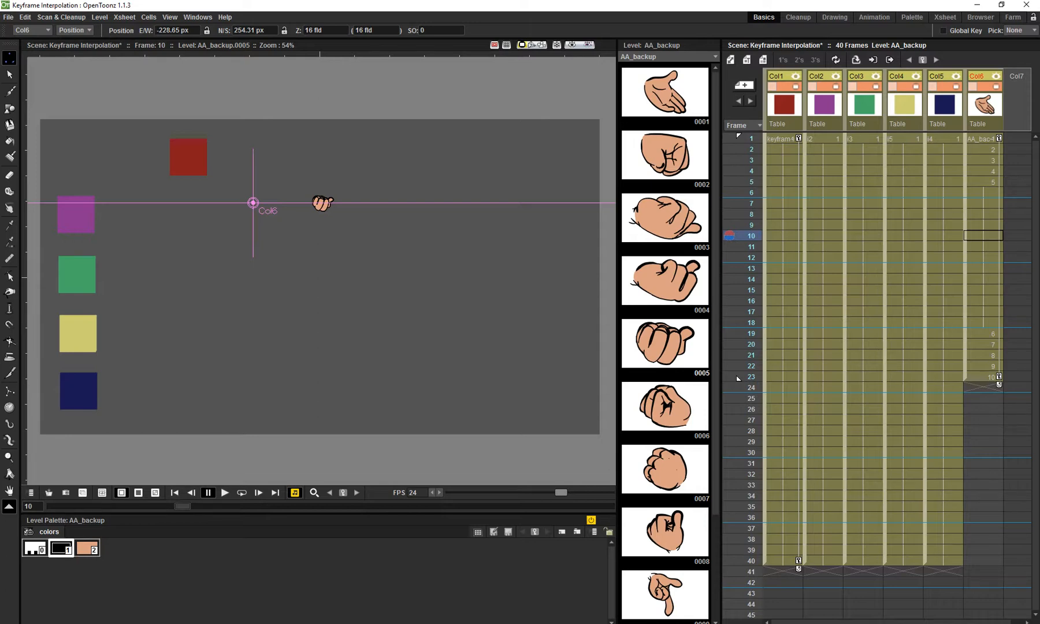
# Paint one thick wavy black brush stroke on each of frames 1 and 2 in the empty Col7.
pyautogui.click(1016, 99)
pyautogui.click(1009, 138)
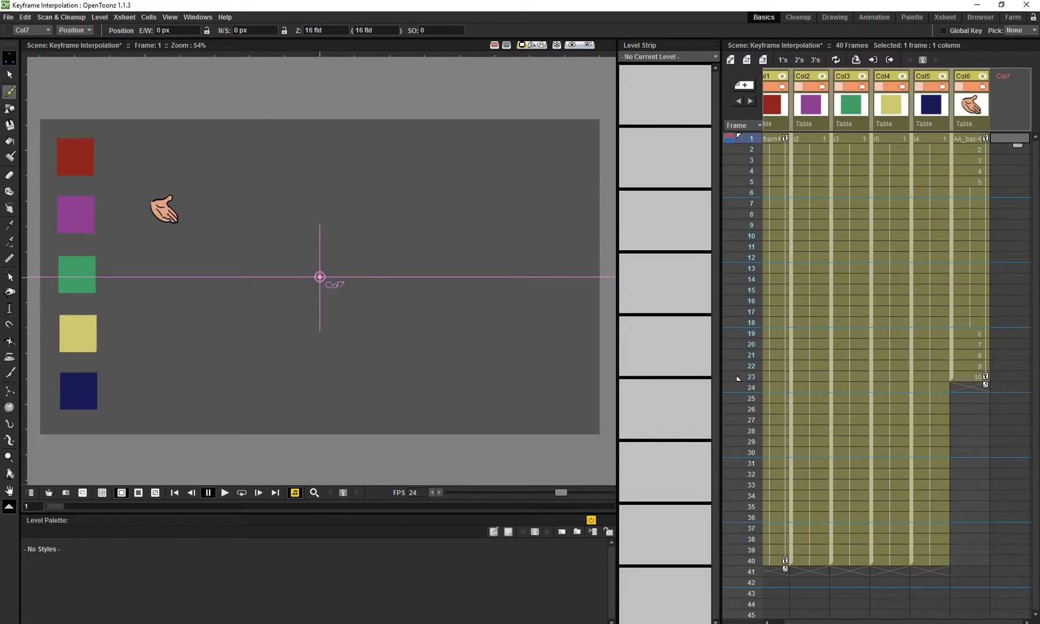
pyautogui.click(9, 92)
pyautogui.moveTo(253, 202)
pyautogui.mouseDown()
pyautogui.moveTo(434, 185)
pyautogui.moveTo(523, 210)
pyautogui.mouseUp()
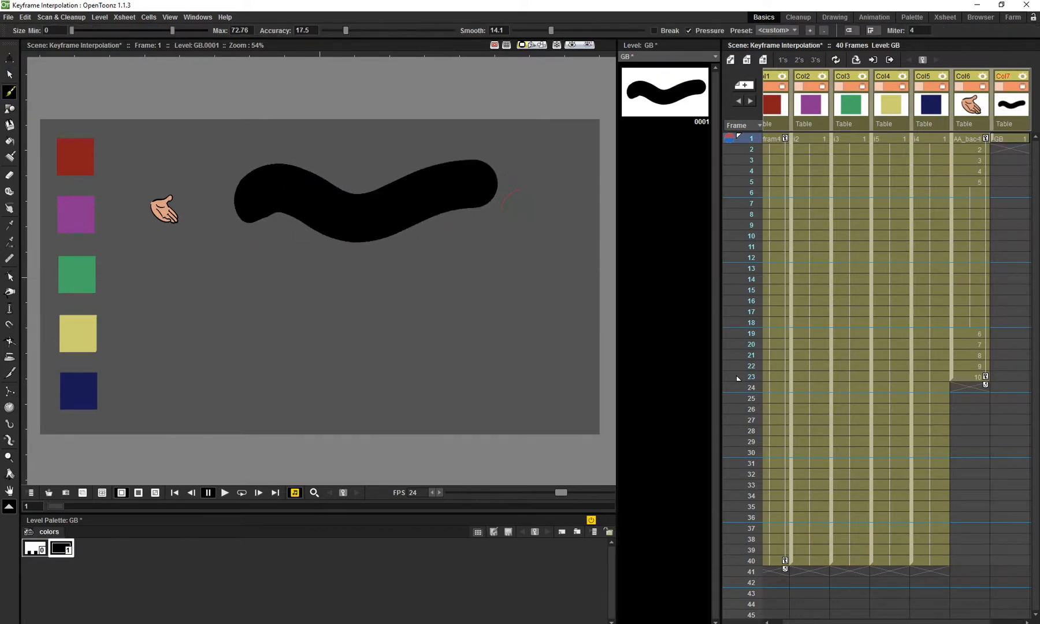
pyautogui.click(1008, 150)
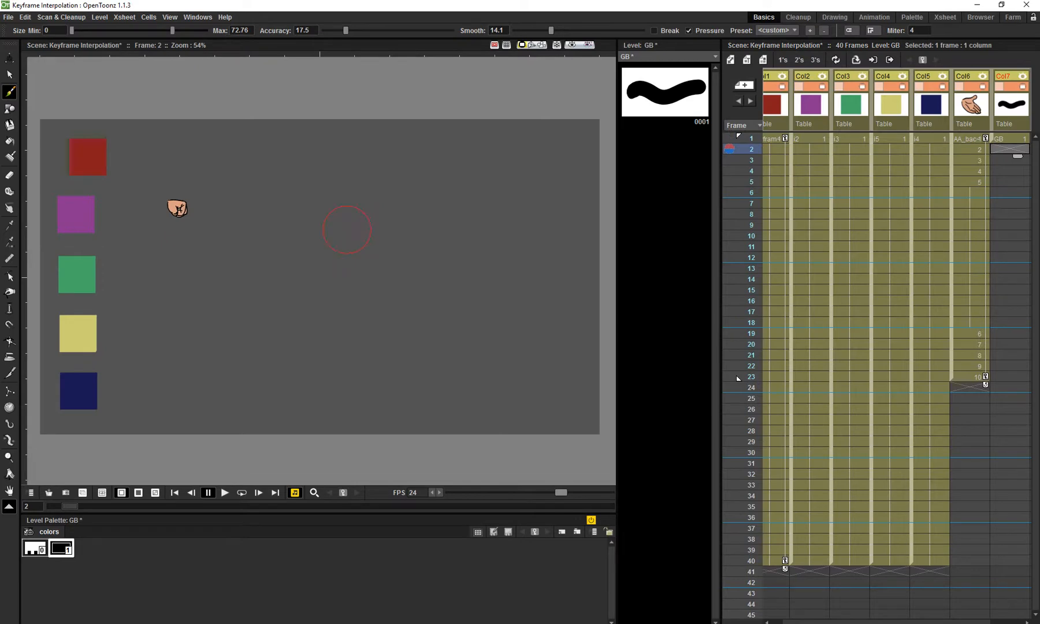
pyautogui.moveTo(326, 229); pyautogui.dragTo(506, 207)
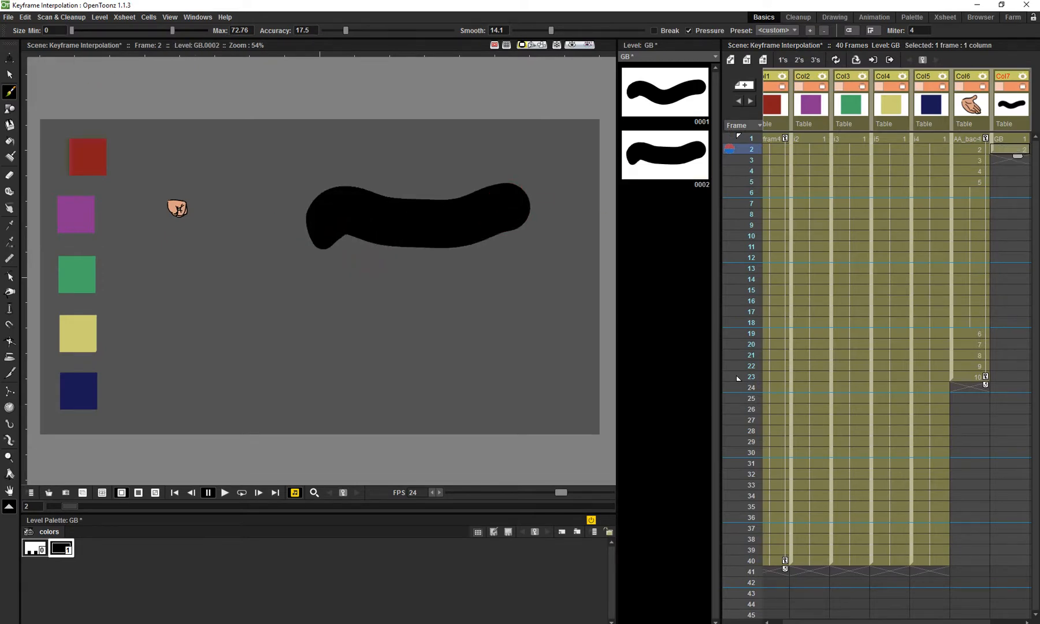
# Reduce the maximum brush size to about 41.06 and paint one curved stroke on each of frames 3 and 4 of Col7.
pyautogui.moveTo(172, 31); pyautogui.dragTo(131, 31)
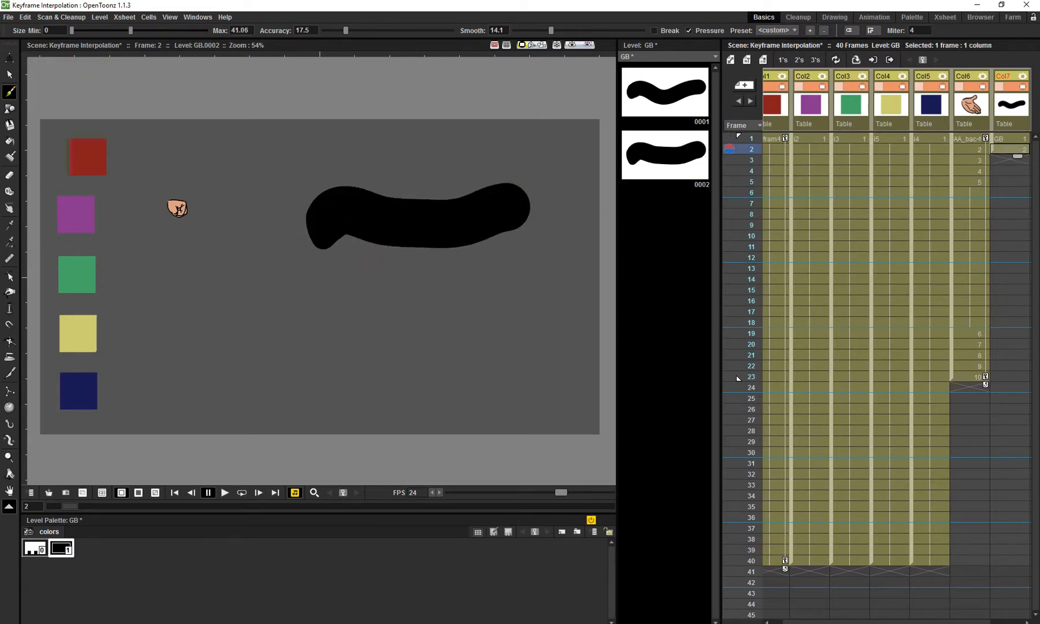
pyautogui.click(1008, 160)
pyautogui.moveTo(309, 231)
pyautogui.mouseDown()
pyautogui.moveTo(452, 259)
pyautogui.moveTo(604, 192)
pyautogui.mouseUp()
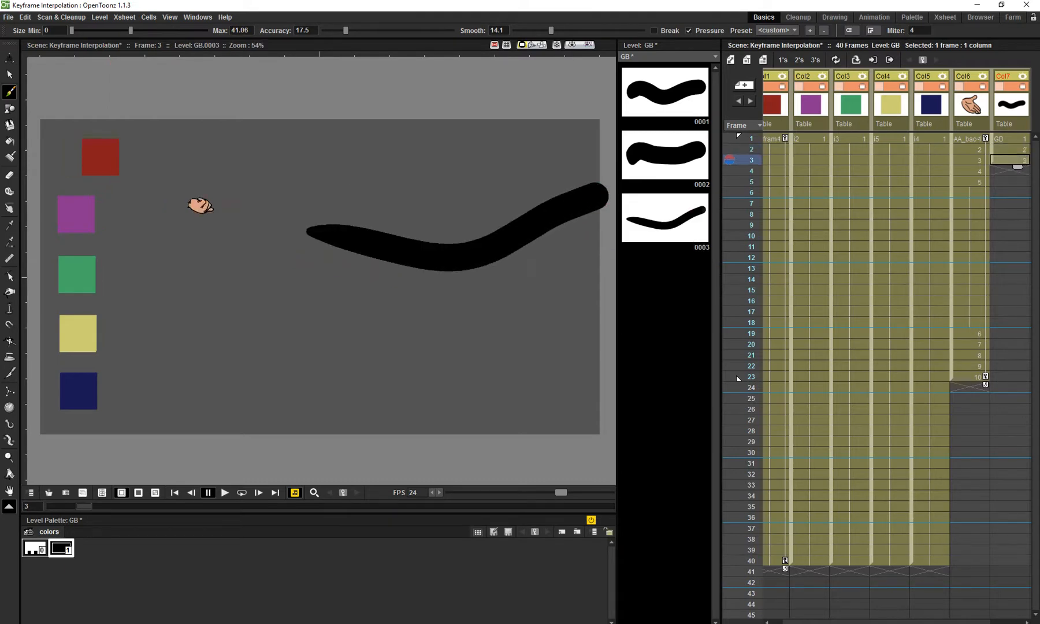
pyautogui.click(1008, 171)
pyautogui.moveTo(288, 285); pyautogui.dragTo(526, 228)
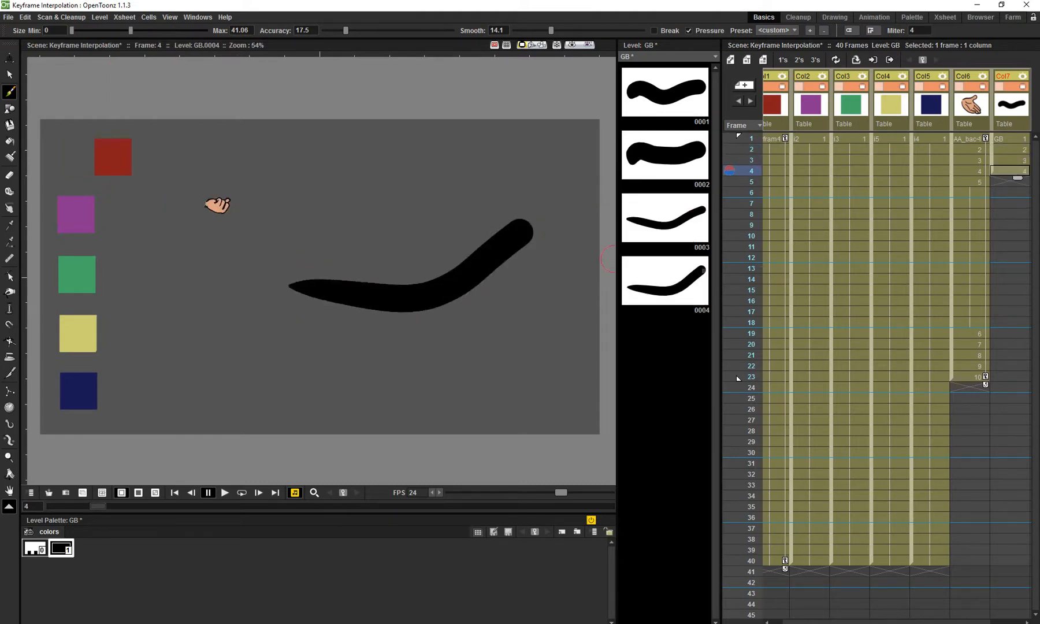
# Paint one curved stroke on each of frames 5 to 9 of Col7, curling gradually into a closed loop, and play the animation.
pyautogui.click(1009, 181)
pyautogui.moveTo(327, 342)
pyautogui.mouseDown()
pyautogui.moveTo(461, 312)
pyautogui.moveTo(490, 234)
pyautogui.mouseUp()
pyautogui.press('.')
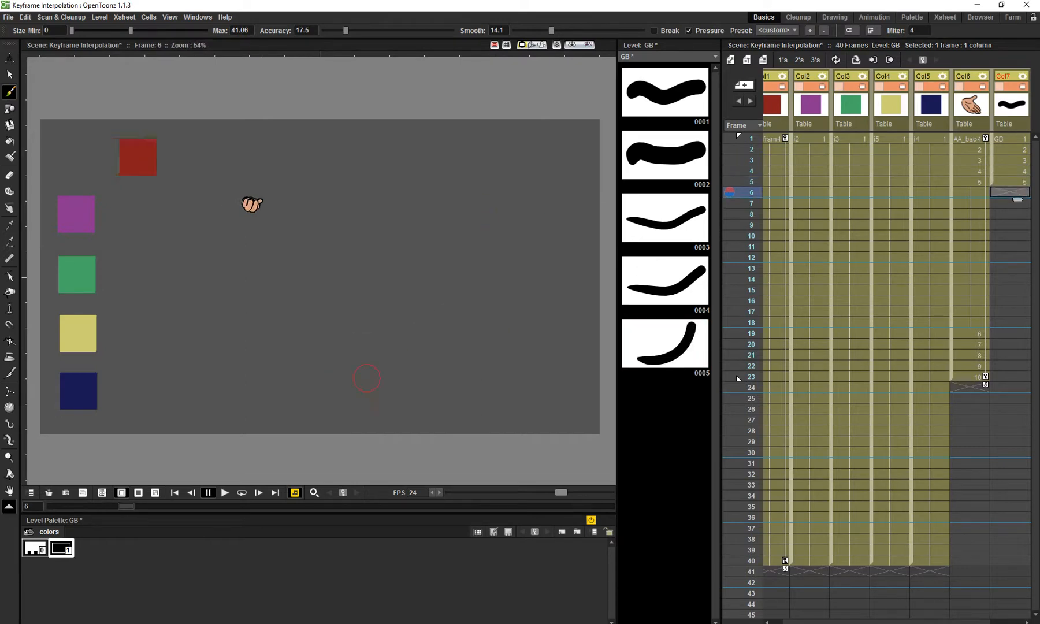
pyautogui.moveTo(364, 379)
pyautogui.mouseDown()
pyautogui.moveTo(460, 368)
pyautogui.moveTo(465, 271)
pyautogui.mouseUp()
pyautogui.press('.')
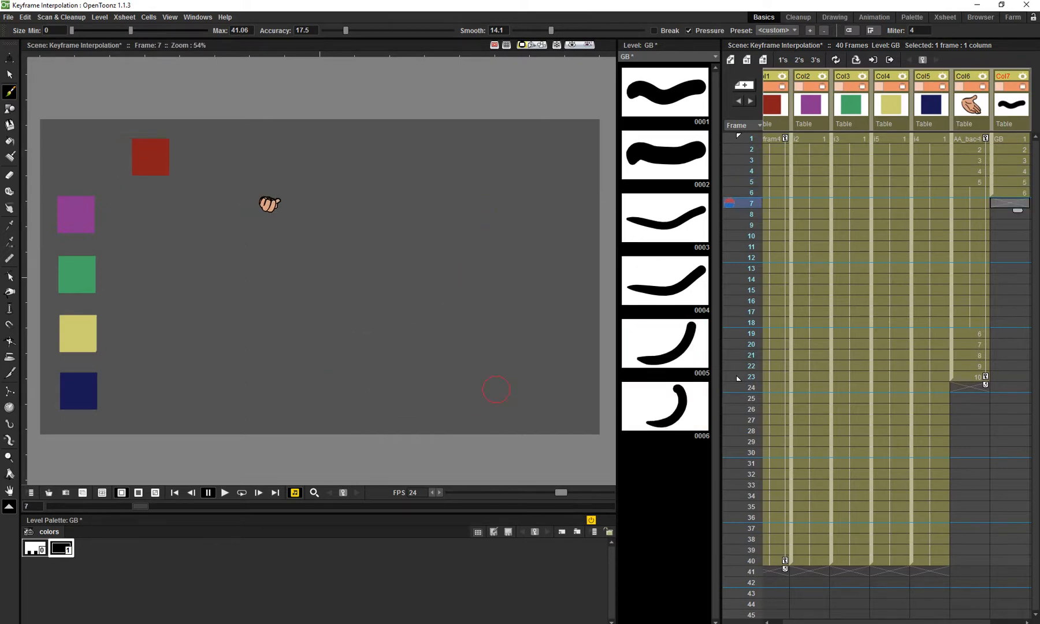
pyautogui.moveTo(410, 403)
pyautogui.mouseDown()
pyautogui.moveTo(440, 404)
pyautogui.moveTo(446, 342)
pyautogui.mouseUp()
pyautogui.press('.')
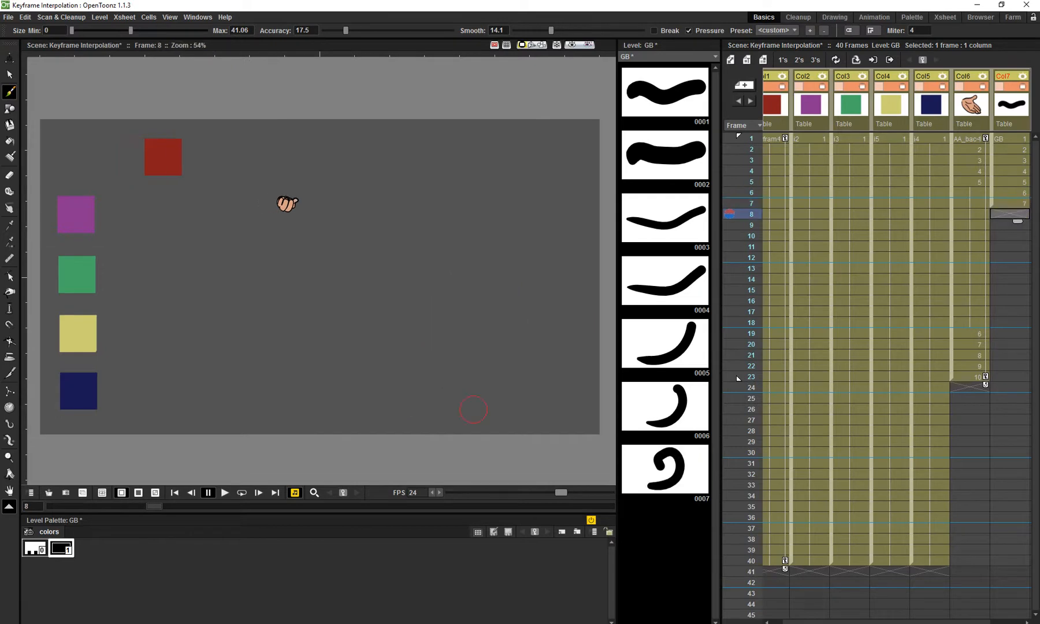
pyautogui.moveTo(416, 406)
pyautogui.mouseDown()
pyautogui.moveTo(464, 378)
pyautogui.moveTo(439, 363)
pyautogui.mouseUp()
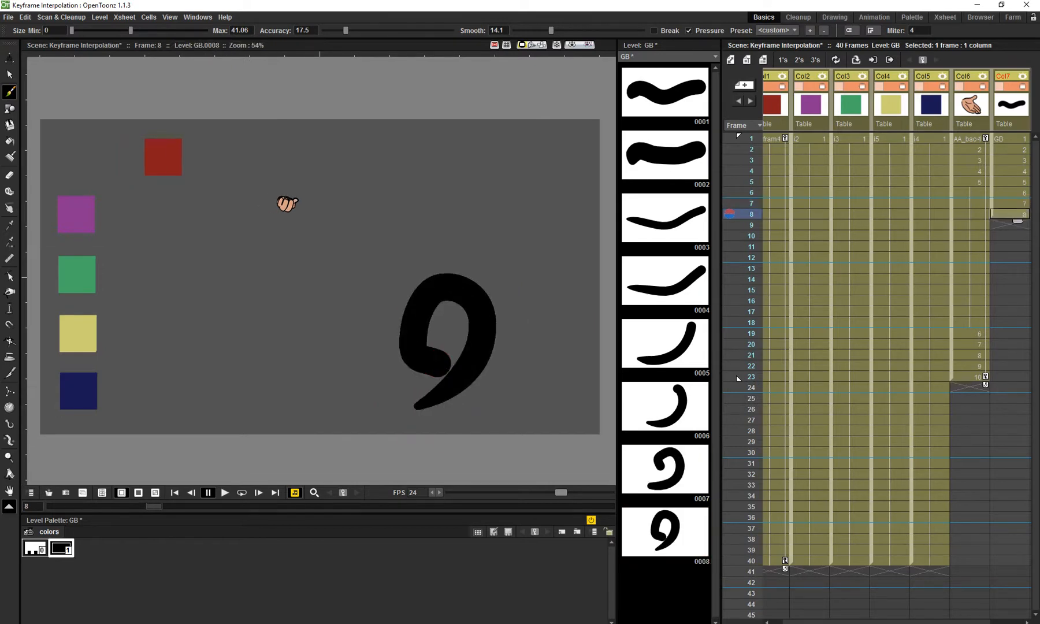
pyautogui.press('.')
pyautogui.moveTo(438, 403); pyautogui.dragTo(484, 376)
pyautogui.press('p')
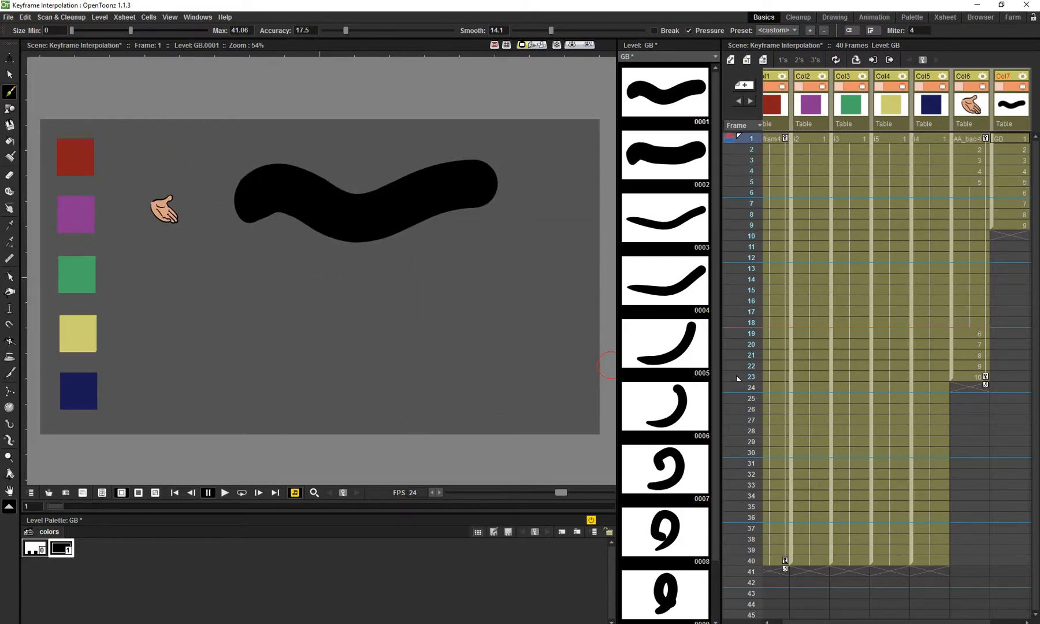
# Hide Col6, Col5, Col4, Col3, Col2 and Col1 in the viewer so only the brush-stroke drawings in Col7 show.
pyautogui.click(972, 87)
pyautogui.click(932, 87)
pyautogui.click(891, 87)
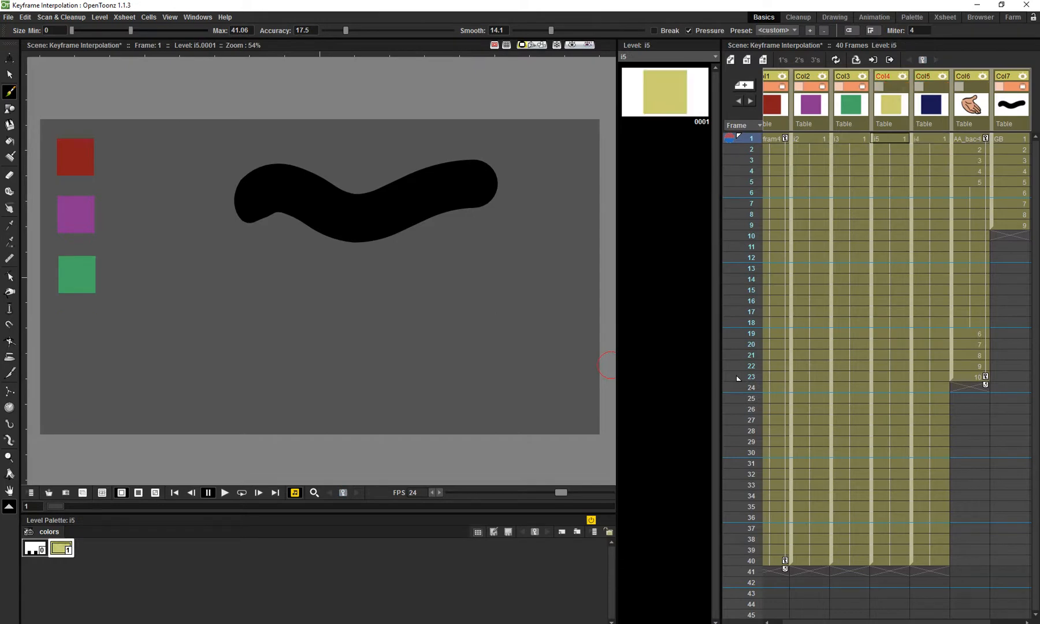
pyautogui.click(851, 87)
pyautogui.click(812, 87)
pyautogui.click(771, 87)
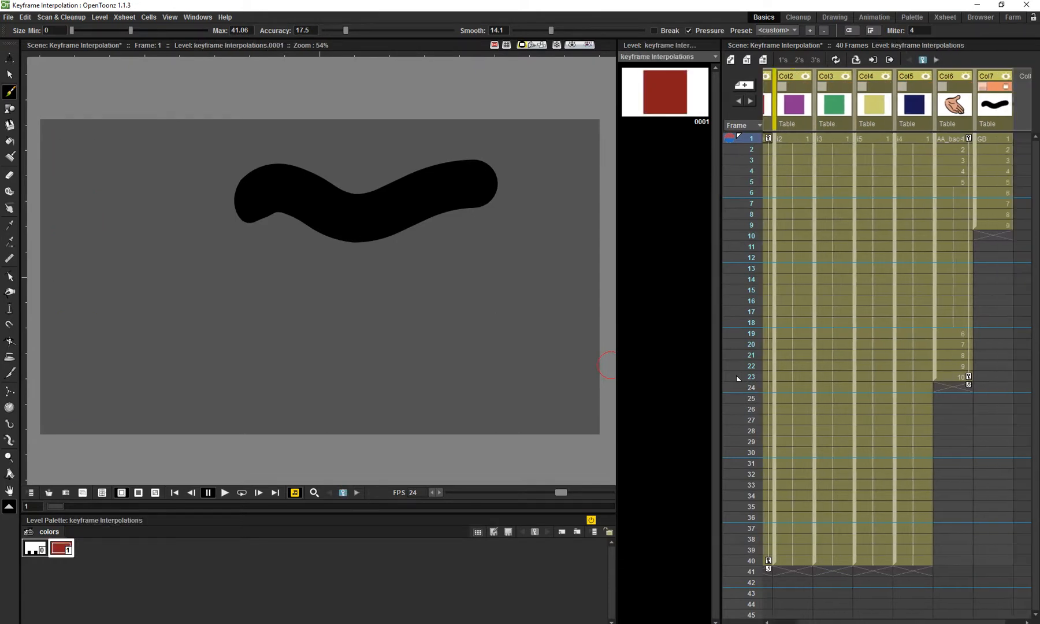
# Keyframe Col7's position at about -657.57 px E/W, 74.3 px N/S on frame 1 and about 243.34 px E/W, -35.29 px N/S on frame 9.
pyautogui.hscroll(3, 736, 378)
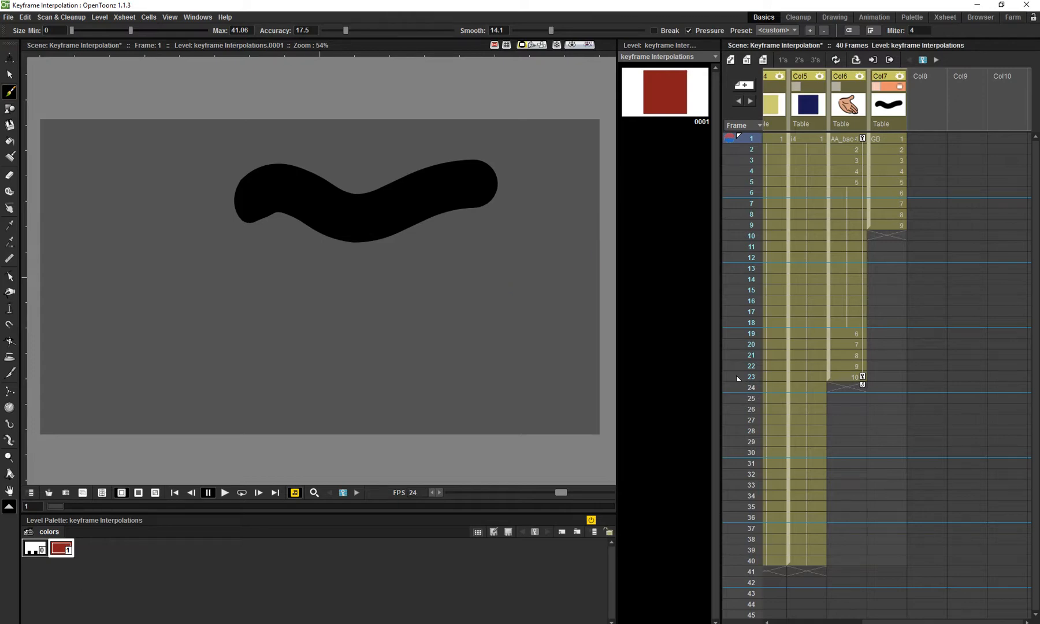
pyautogui.click(888, 106)
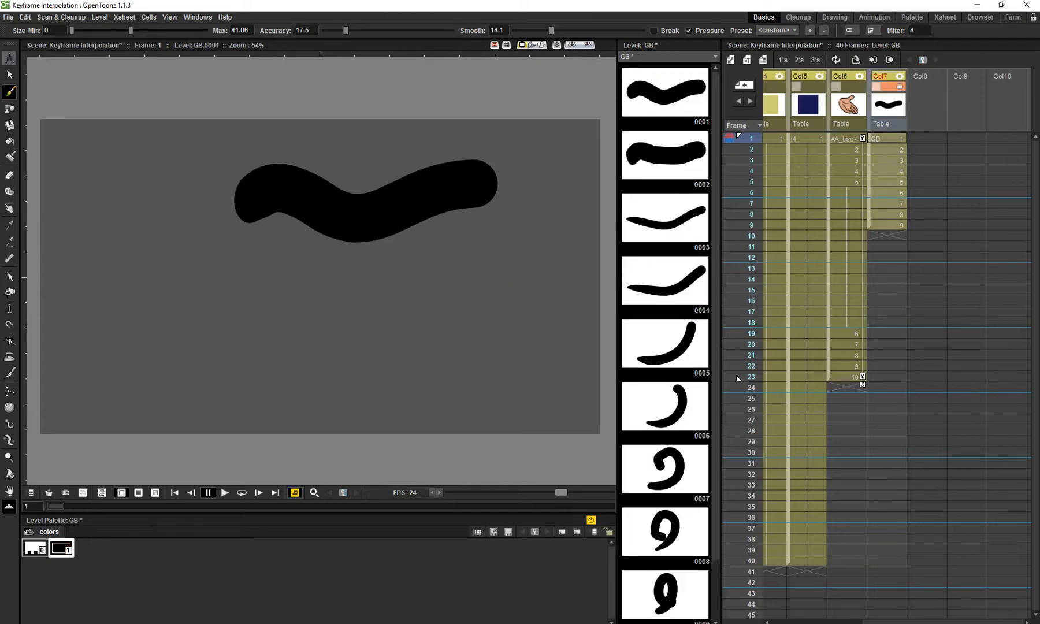
pyautogui.press('a')
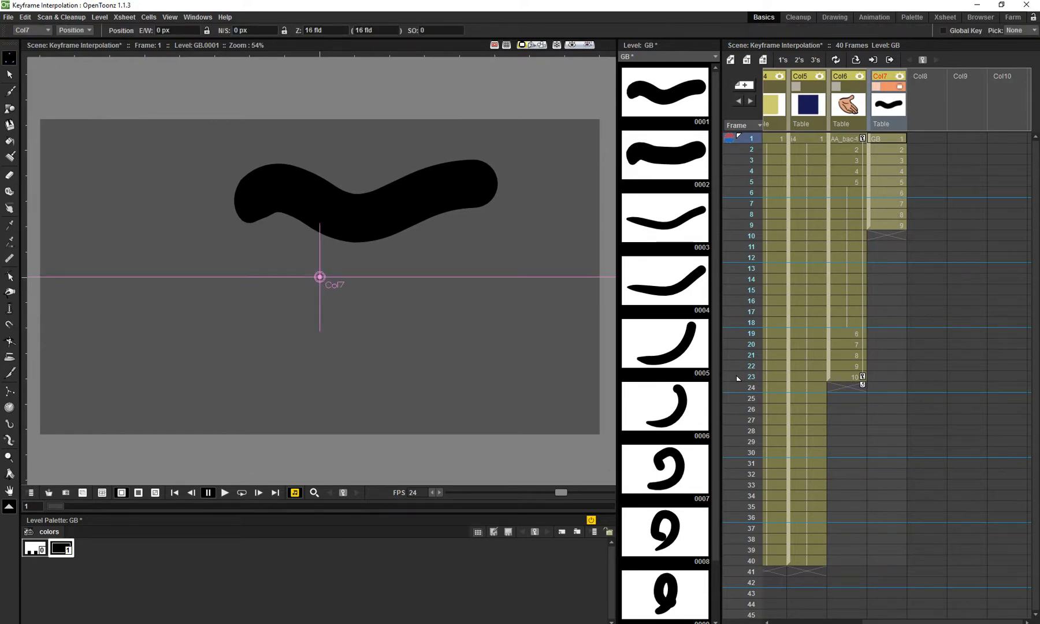
pyautogui.moveTo(174, 198); pyautogui.dragTo(162, 194)
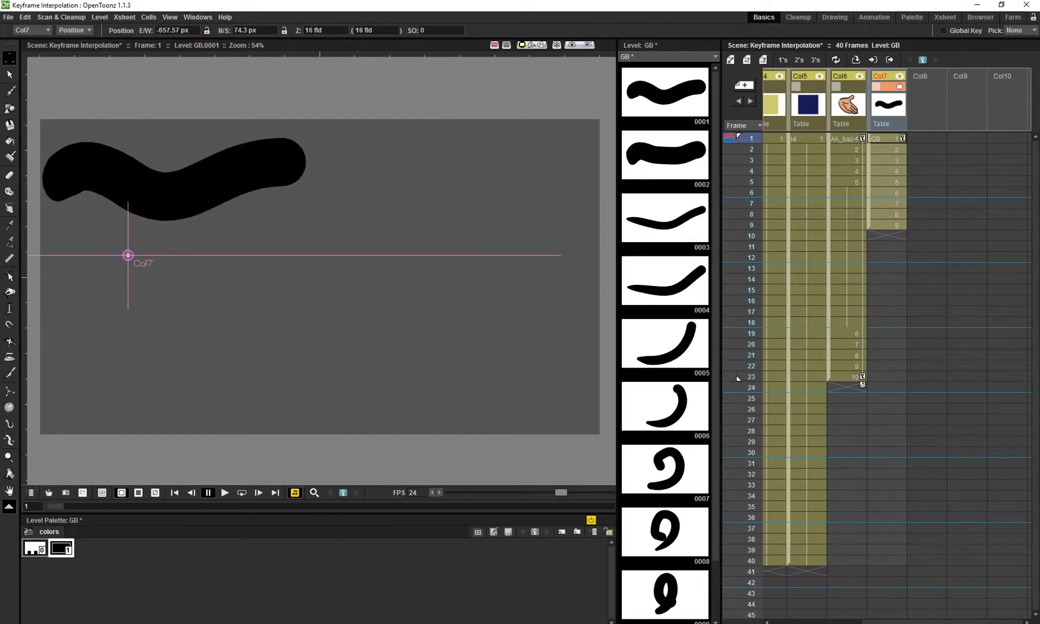
pyautogui.click(887, 225)
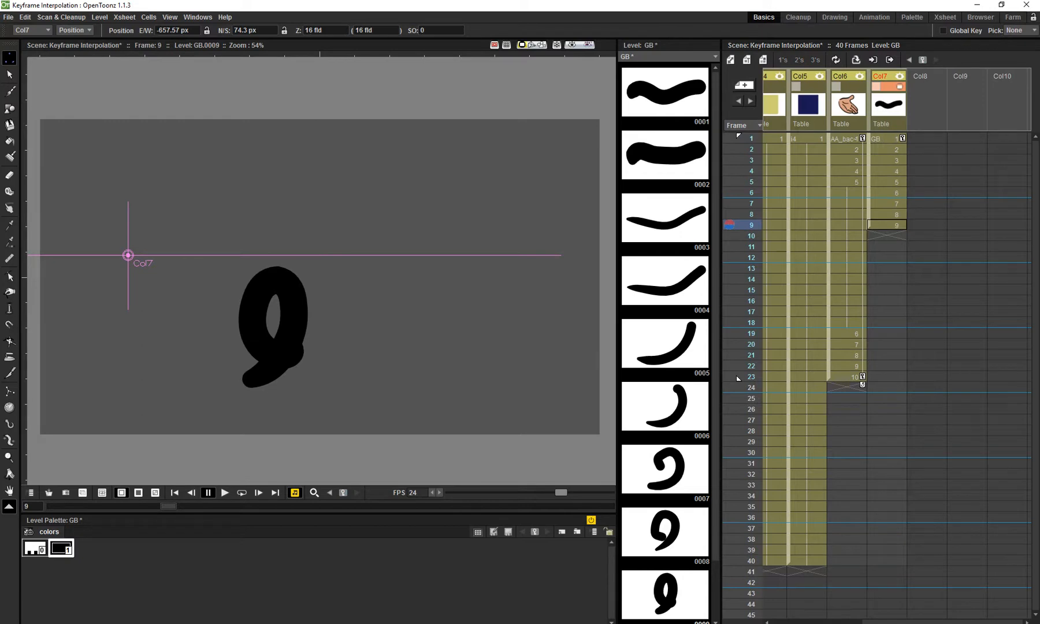
pyautogui.moveTo(127, 190)
pyautogui.mouseDown()
pyautogui.moveTo(365, 299)
pyautogui.moveTo(391, 287)
pyautogui.mouseUp()
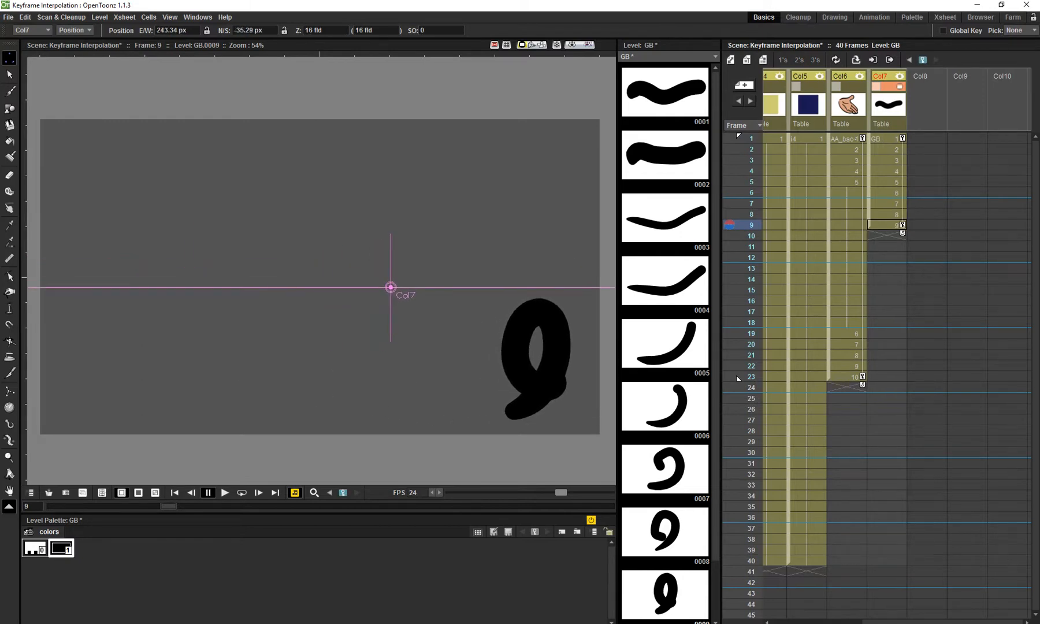
# Set the playback stop marker at frame 9 and check the first and last frames of Col7.
pyautogui.rightClick(750, 223)
pyautogui.click(777, 241)
pyautogui.click(750, 139)
pyautogui.click(751, 226)
pyautogui.click(890, 225)
# Expose Col7's nine drawings on 2's, move its last keyframe from frame 9 to frame 18, and play the animation in a loop.
pyautogui.click(890, 138)
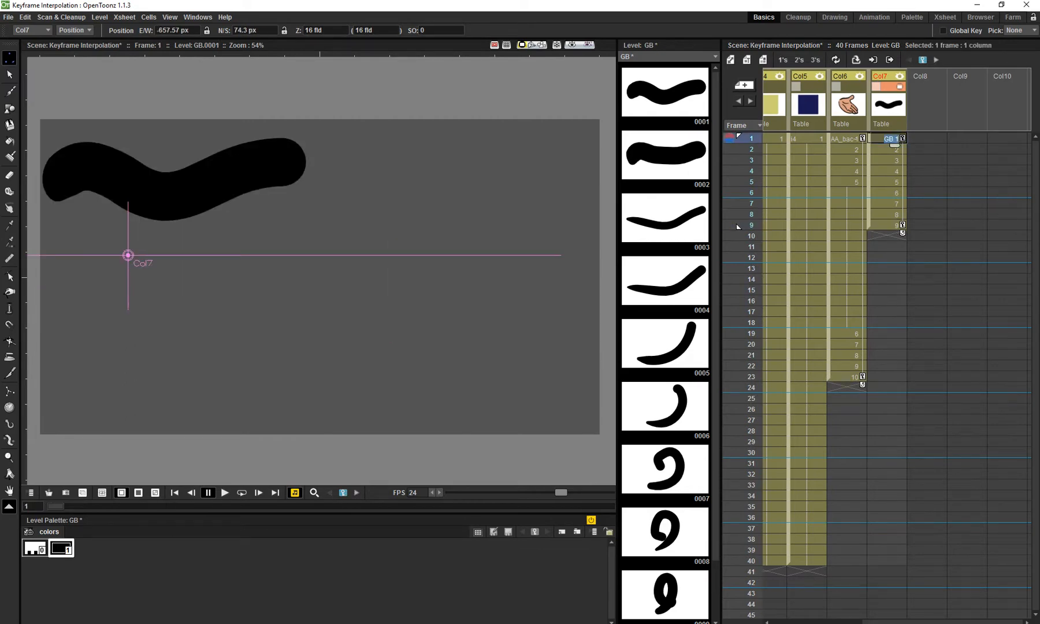
pyautogui.keyDown('shift'); pyautogui.click(887, 226); pyautogui.keyUp('shift')
pyautogui.click(799, 60)
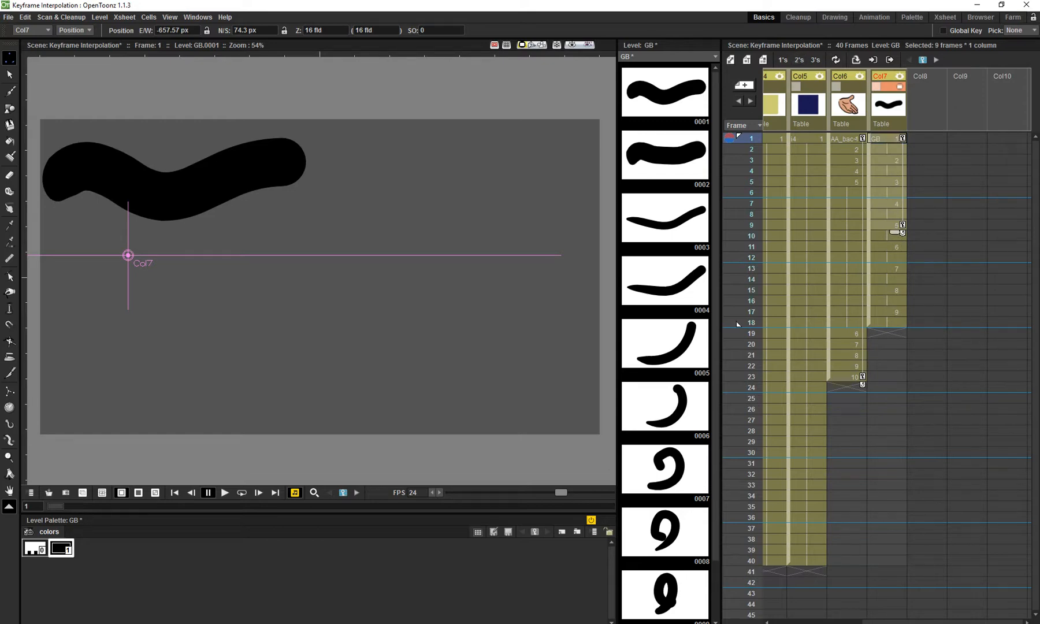
pyautogui.moveTo(902, 226); pyautogui.dragTo(903, 323)
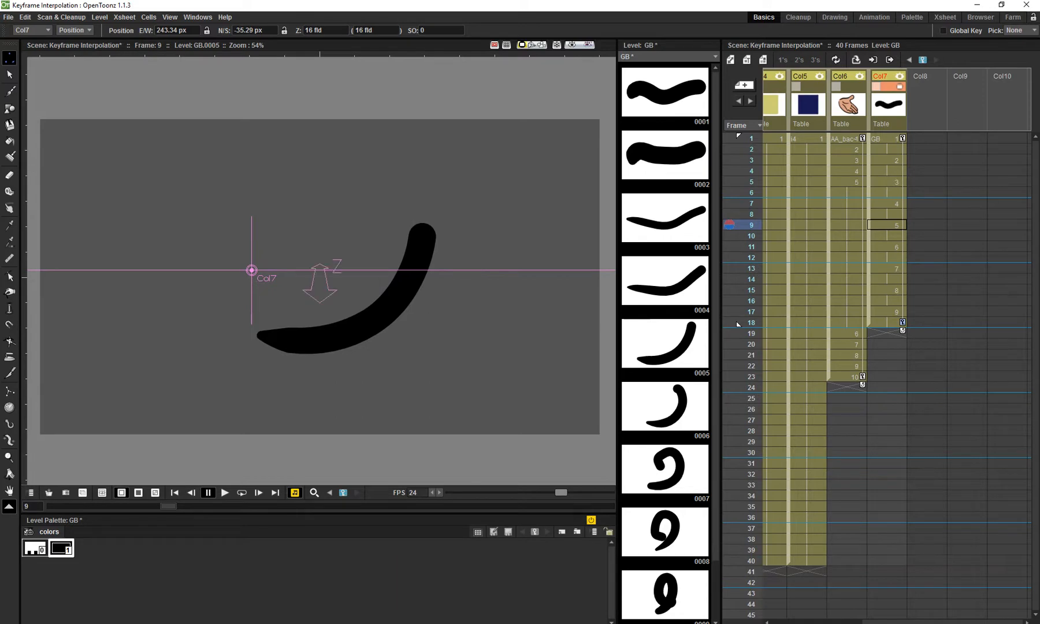
pyautogui.press('p')
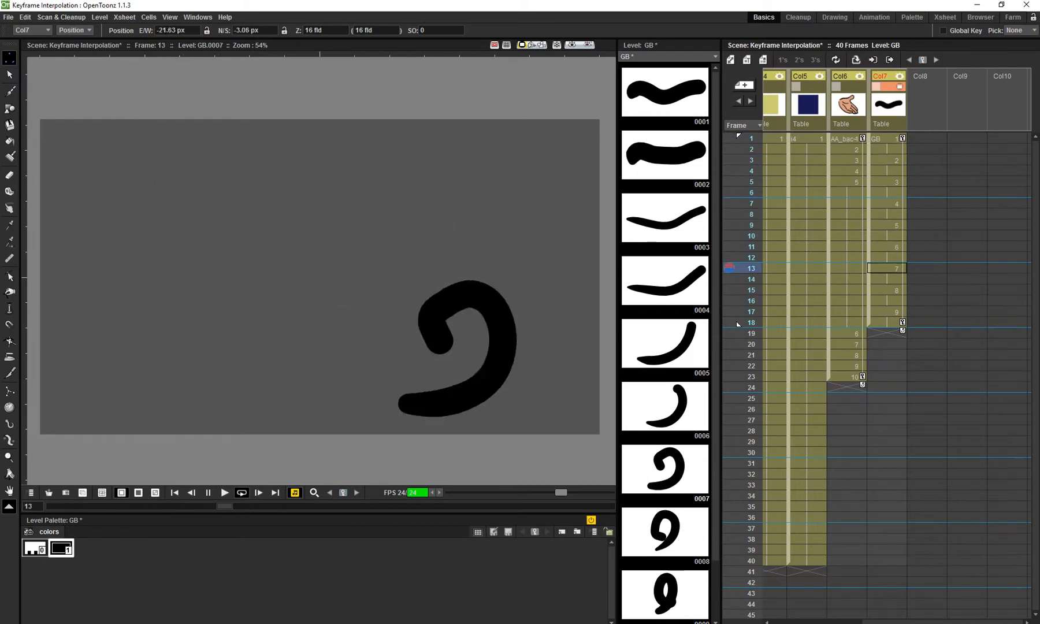
pyautogui.press('p')
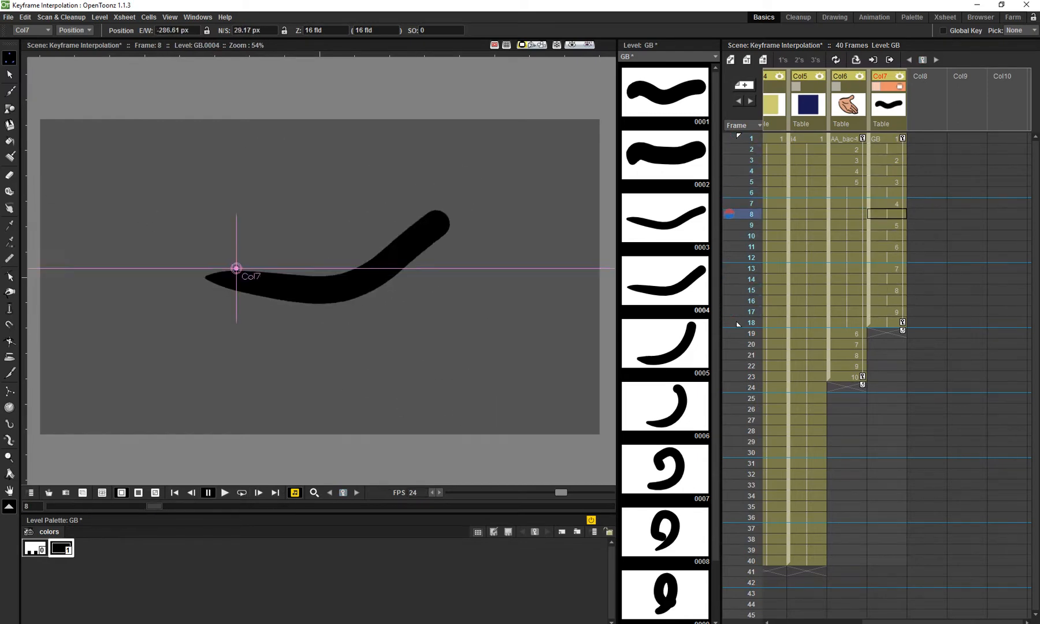
# On frame 18, move Col7's center point to the middle of the loop drawing, scale it globally to about 26.32%, and play the animation.
pyautogui.click(737, 324)
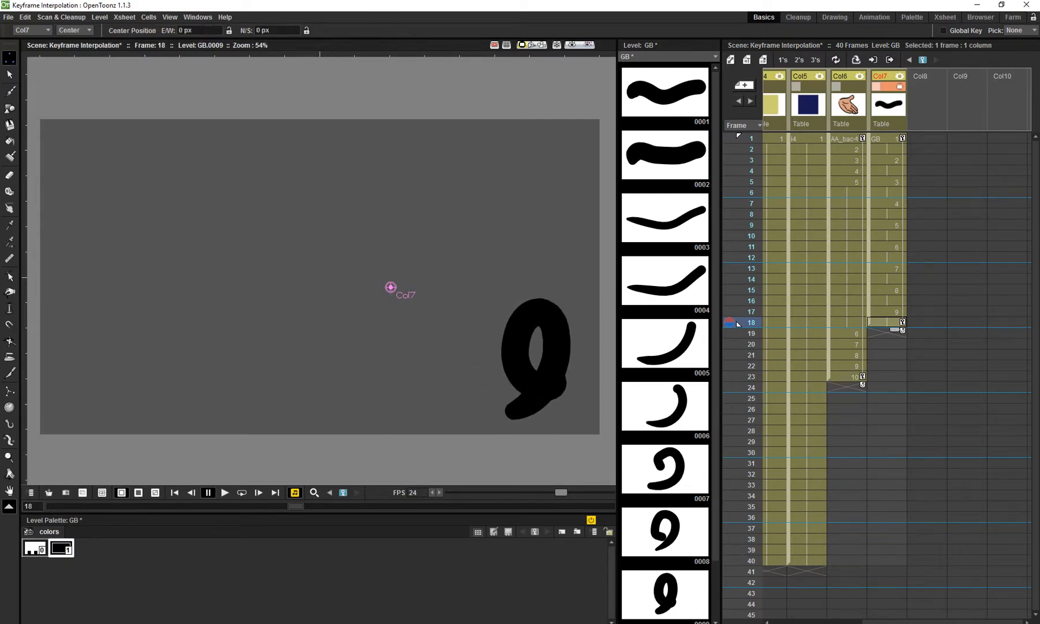
pyautogui.moveTo(391, 287)
pyautogui.mouseDown()
pyautogui.moveTo(487, 344)
pyautogui.moveTo(537, 347)
pyautogui.mouseUp()
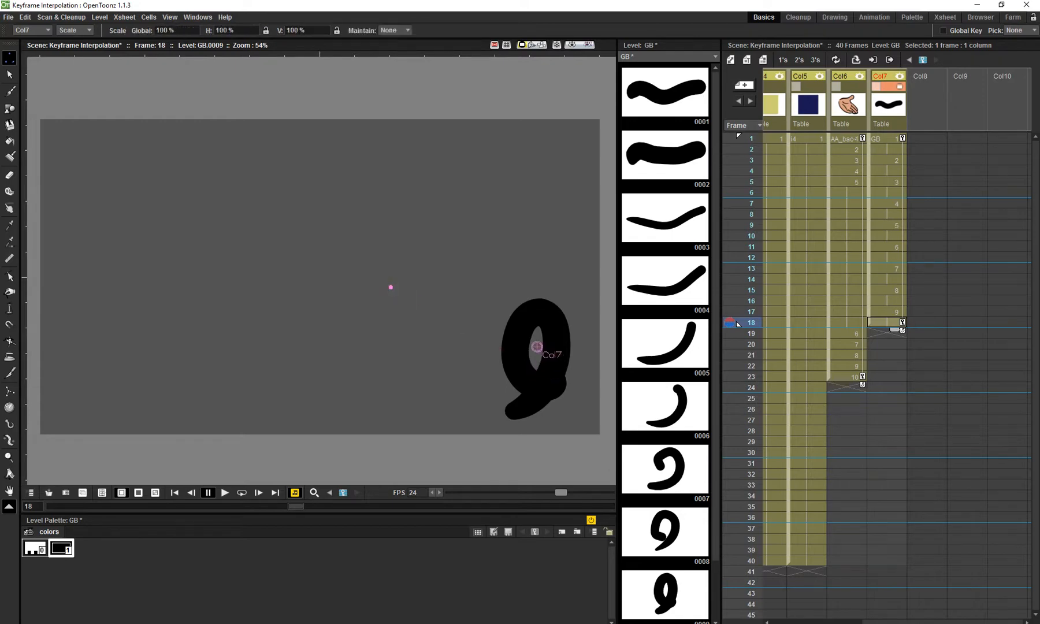
pyautogui.moveTo(390, 288)
pyautogui.mouseDown()
pyautogui.moveTo(487, 327)
pyautogui.moveTo(451, 312)
pyautogui.mouseUp()
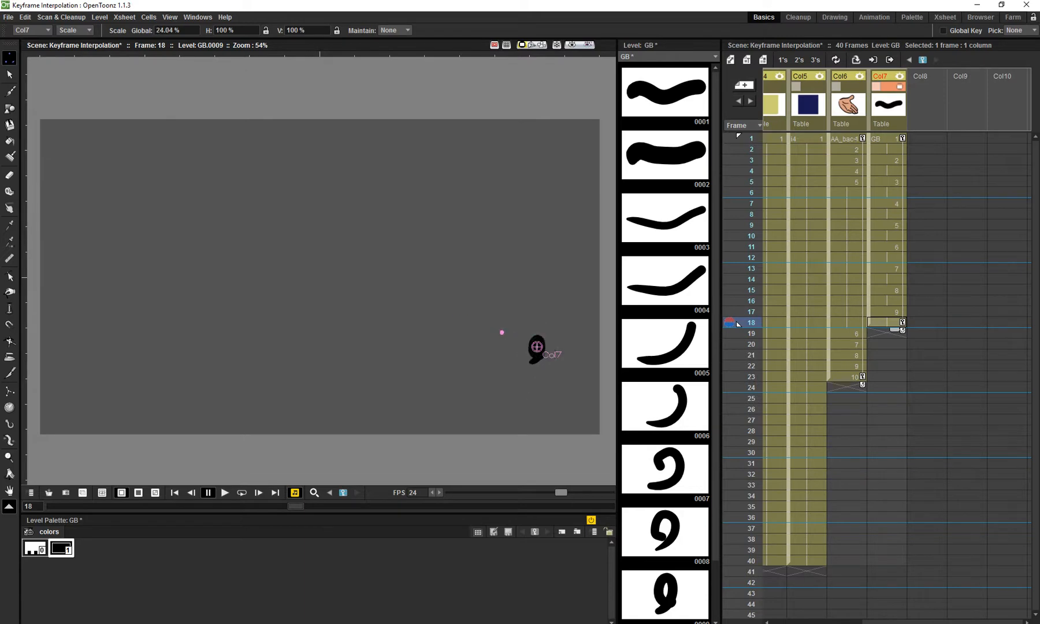
pyautogui.press('l')
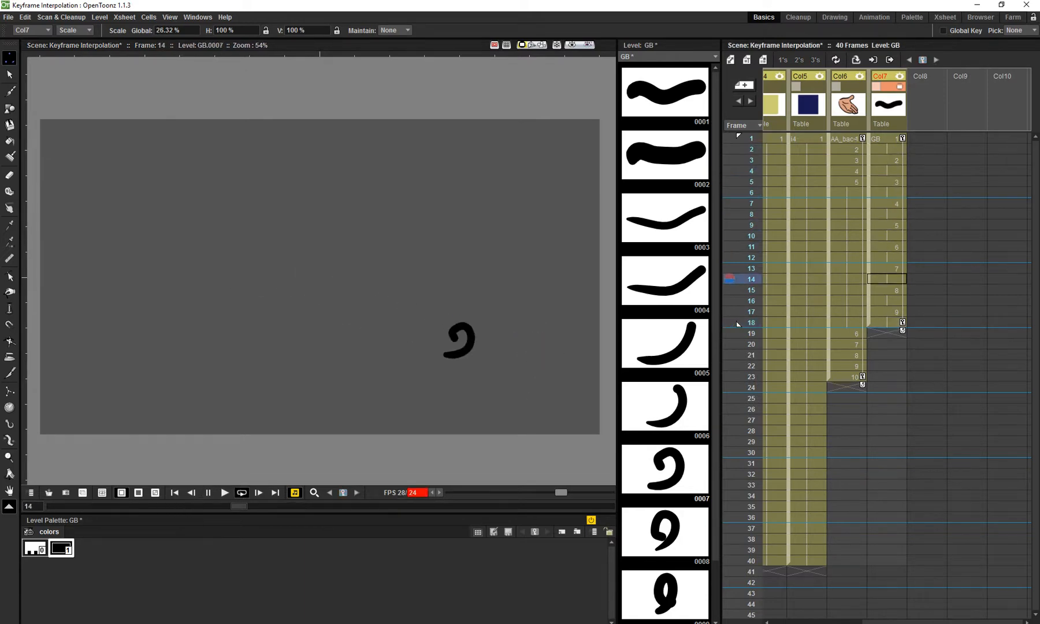
pyautogui.press('l')
# Scale Col7 globally to about 146.25% on frame 1 and play the animation in a loop.
pyautogui.click(887, 139)
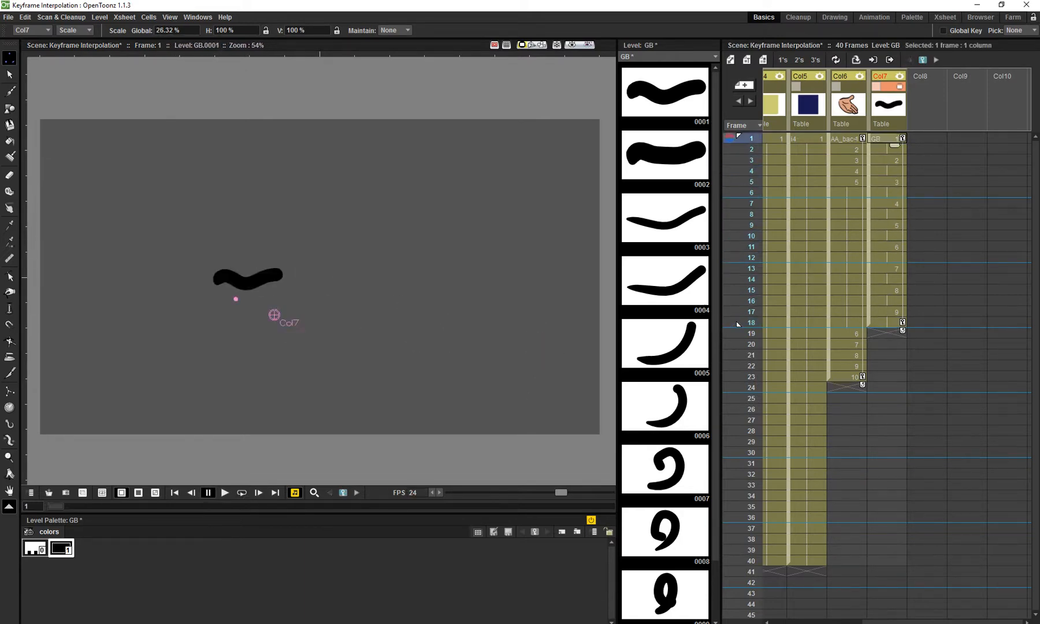
pyautogui.moveTo(248, 303)
pyautogui.mouseDown()
pyautogui.moveTo(52, 224)
pyautogui.moveTo(60, 228)
pyautogui.mouseUp()
pyautogui.press('l')
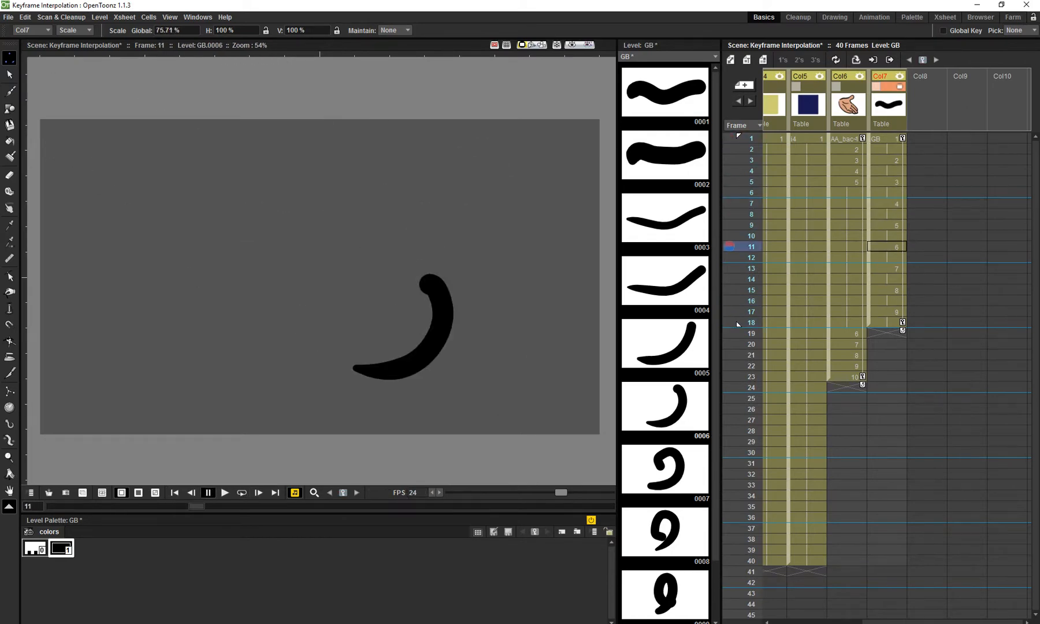
# Hide Col7 in the viewer and save the scene.
pyautogui.click(894, 86)
pyautogui.moveTo(935, 622); pyautogui.dragTo(846, 623)
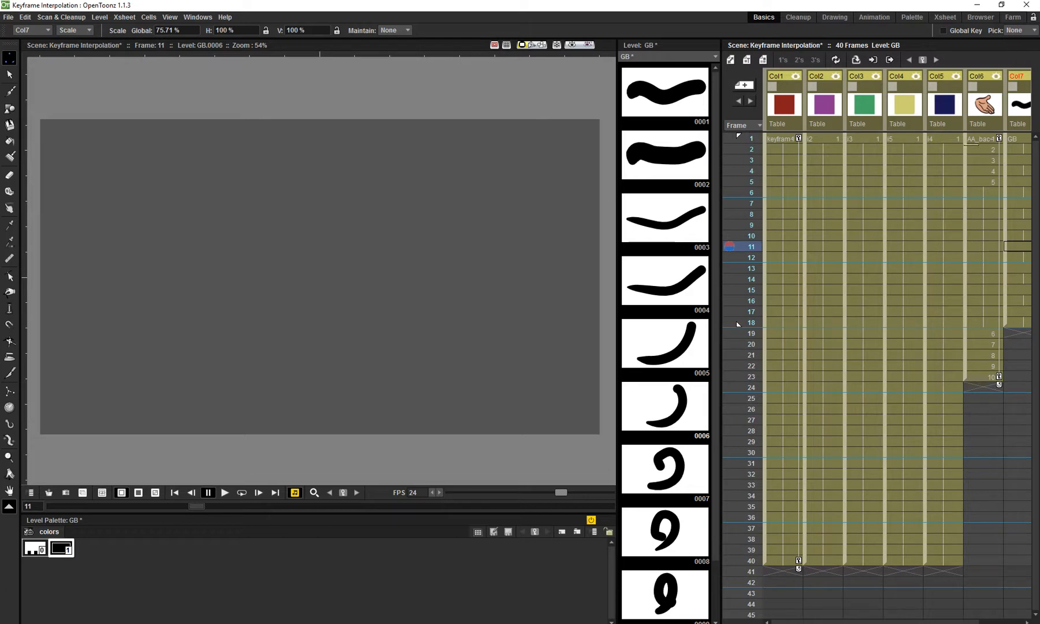
pyautogui.hotkey('ctrl', 's')
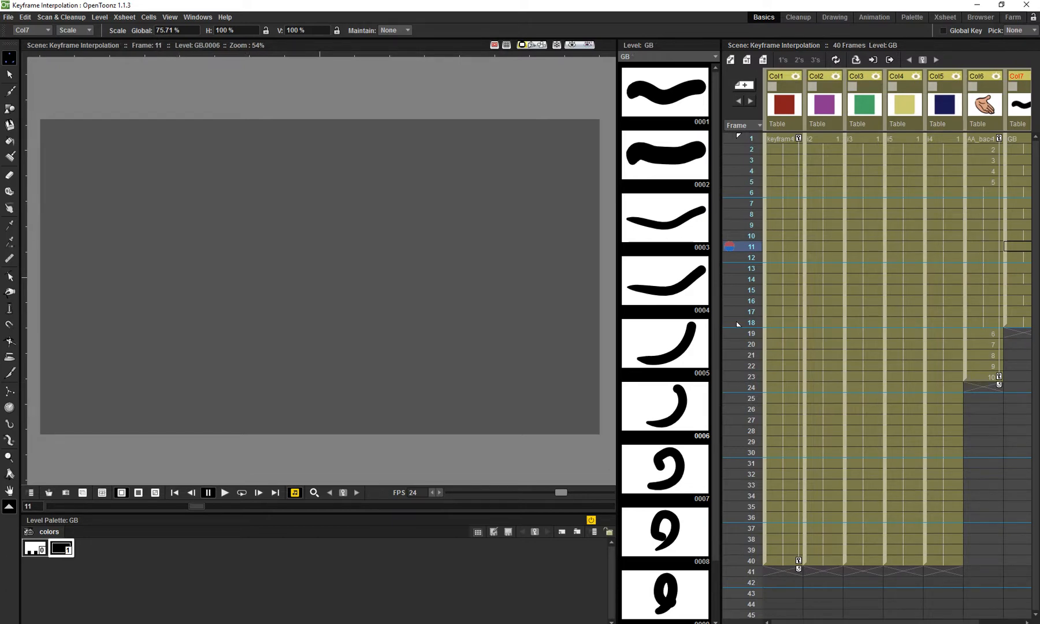
# Show the five colored square columns, Col5 through Col1, in the viewer again.
pyautogui.click(944, 87)
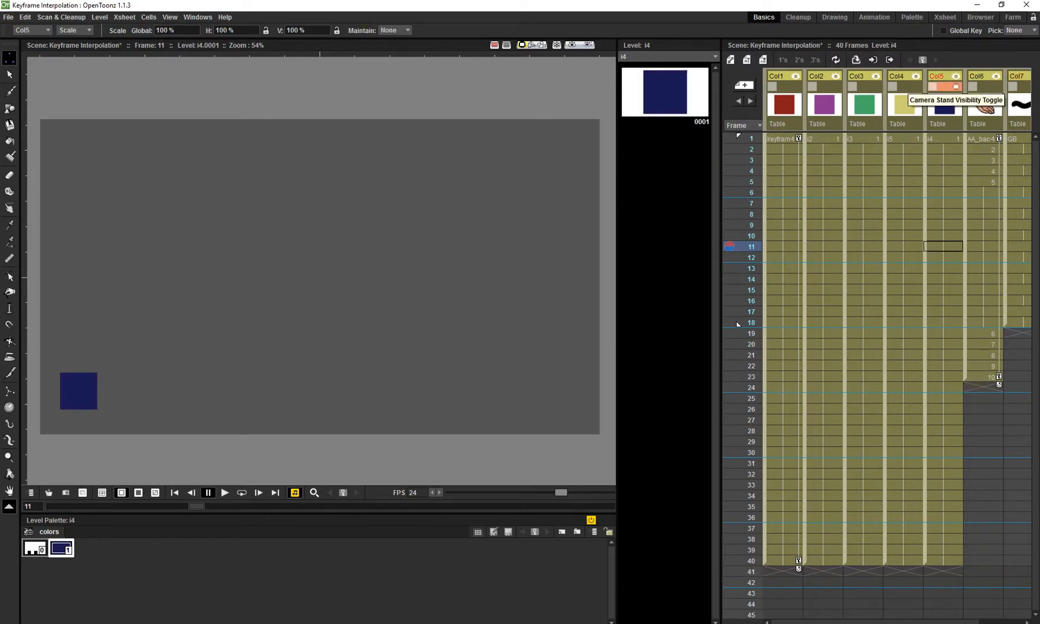
pyautogui.click(904, 87)
pyautogui.click(864, 87)
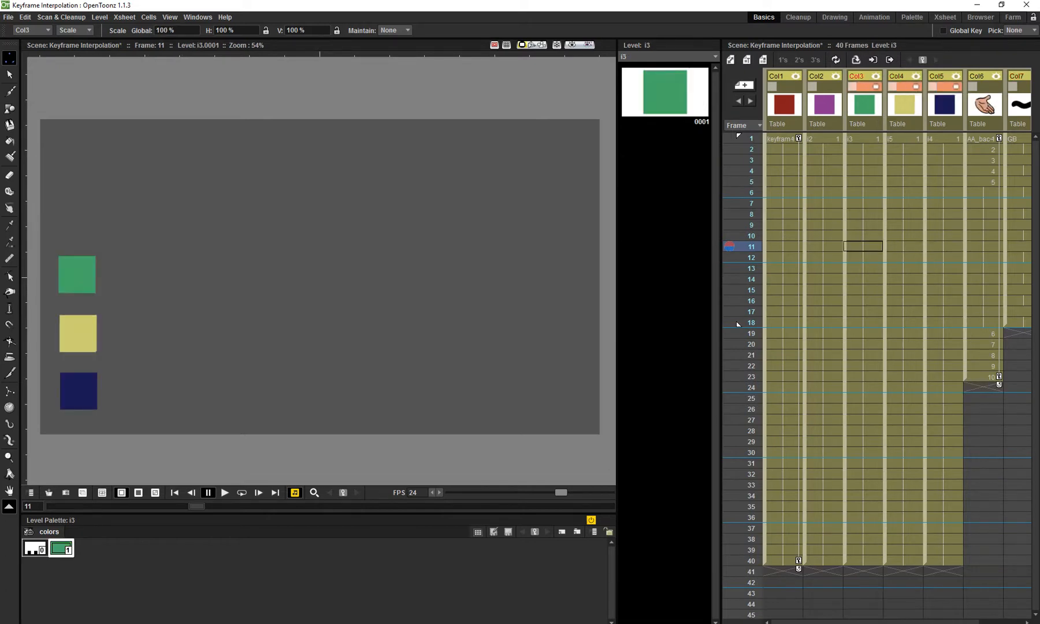
pyautogui.click(824, 86)
pyautogui.click(784, 86)
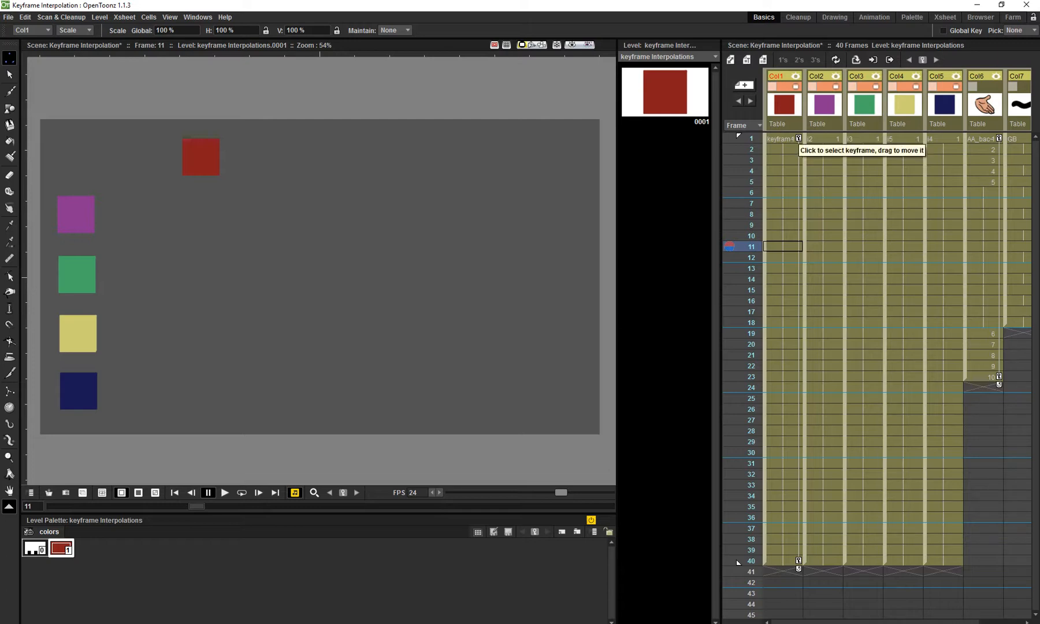
# Open the Function Editor from Col1's keyframe on frame 1 and move its window clear of the Xsheet columns.
pyautogui.doubleClick(799, 138)
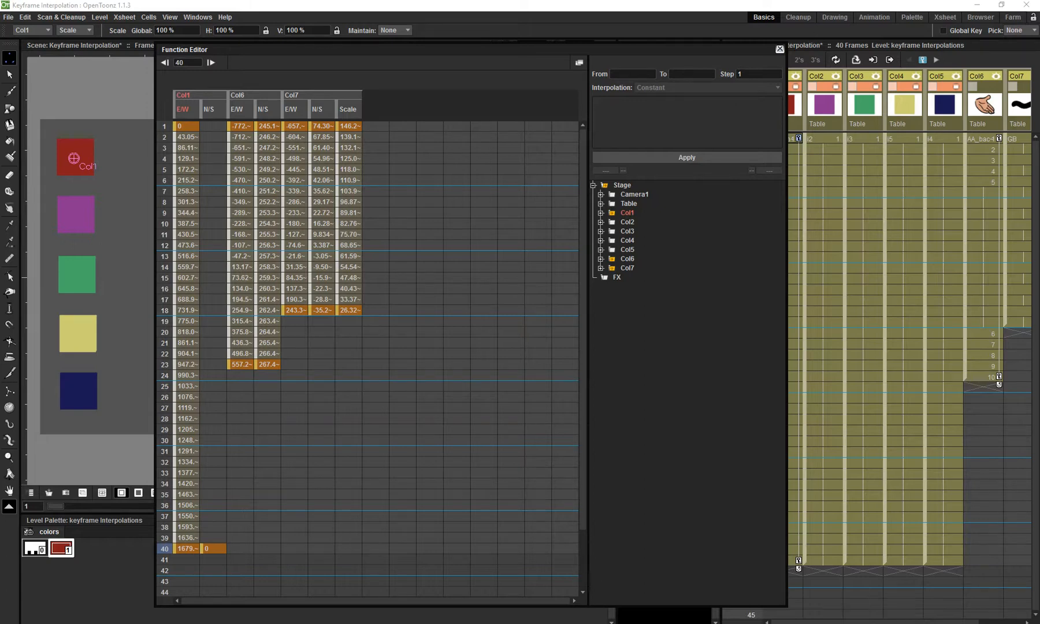
pyautogui.moveTo(405, 49); pyautogui.dragTo(436, 97)
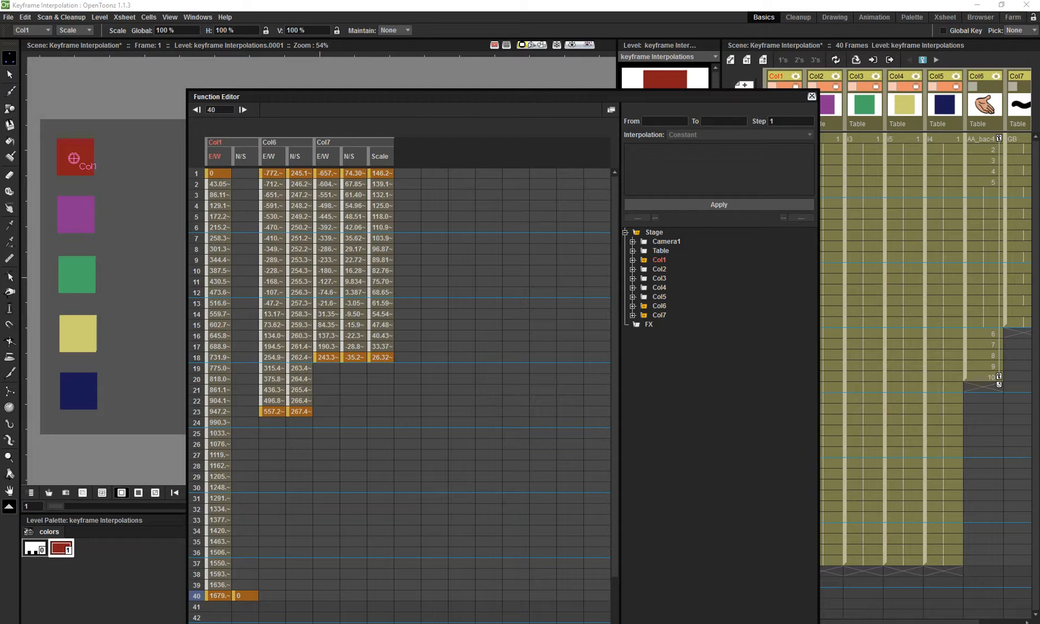
pyautogui.moveTo(439, 96); pyautogui.dragTo(323, 110)
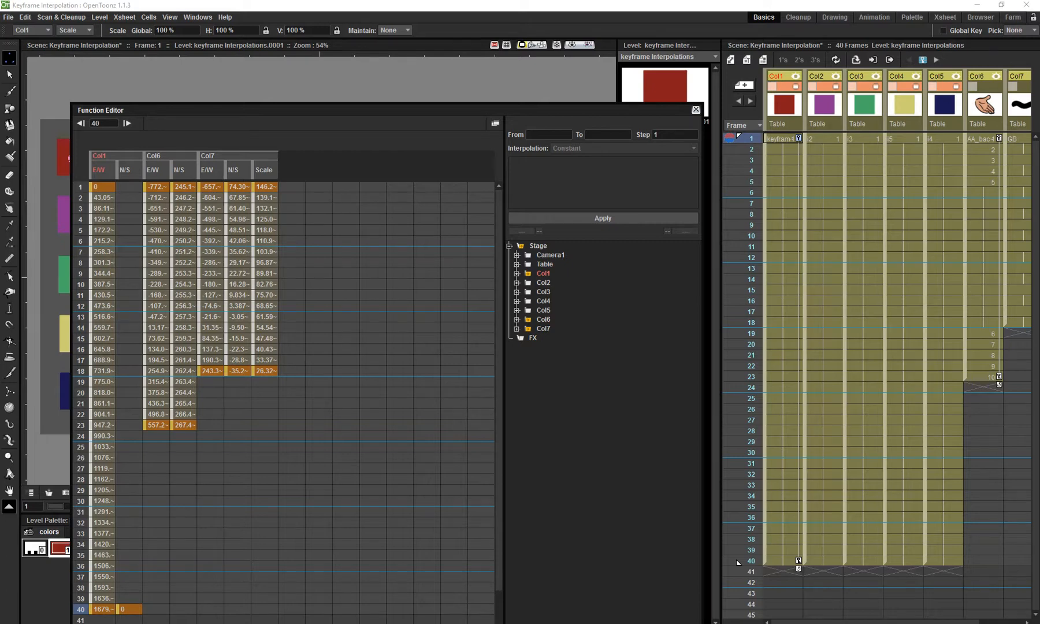
# Remove the animated channels of Col6 and Col7 from the Function Editor's sheet so only Col1's channels are listed.
pyautogui.click(543, 320)
pyautogui.click(516, 319)
pyautogui.click(543, 320)
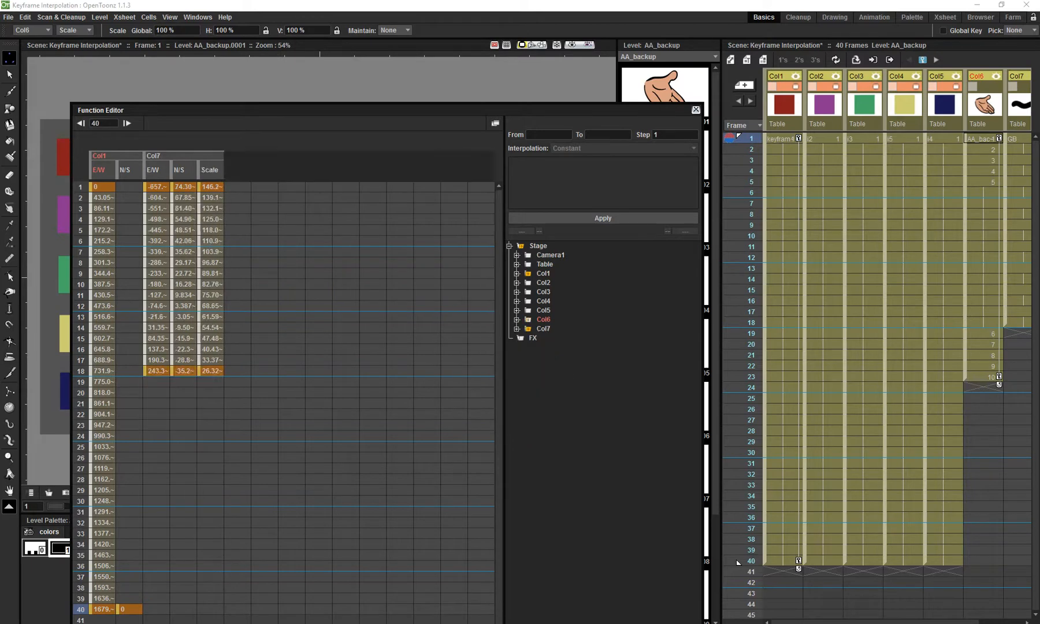
pyautogui.click(543, 329)
pyautogui.click(543, 329)
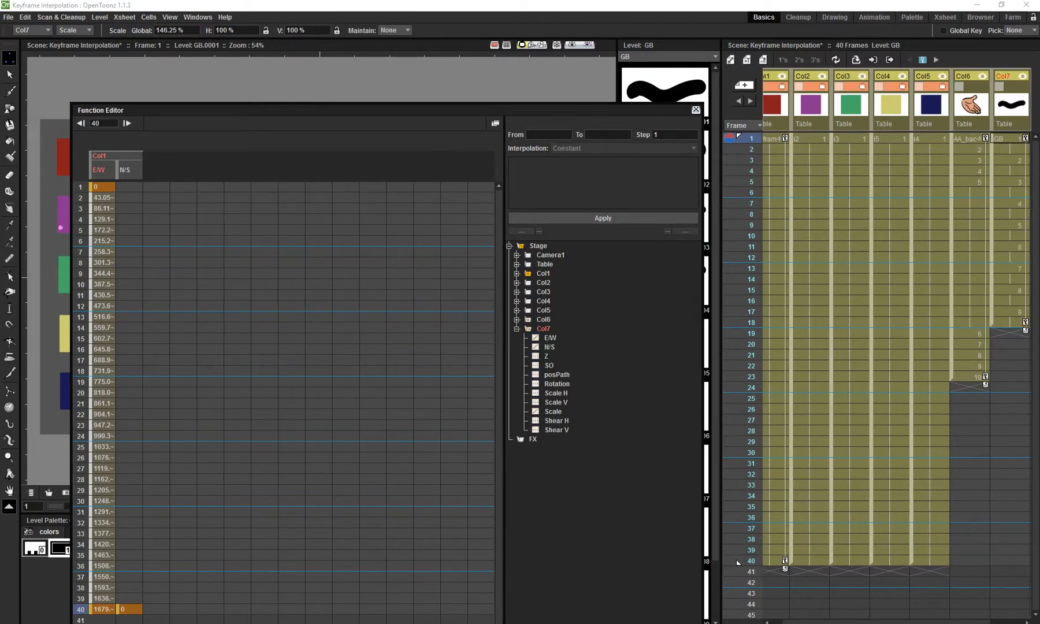
pyautogui.click(516, 329)
pyautogui.scroll(-2, 283, 398)
pyautogui.scroll(2, 283, 398)
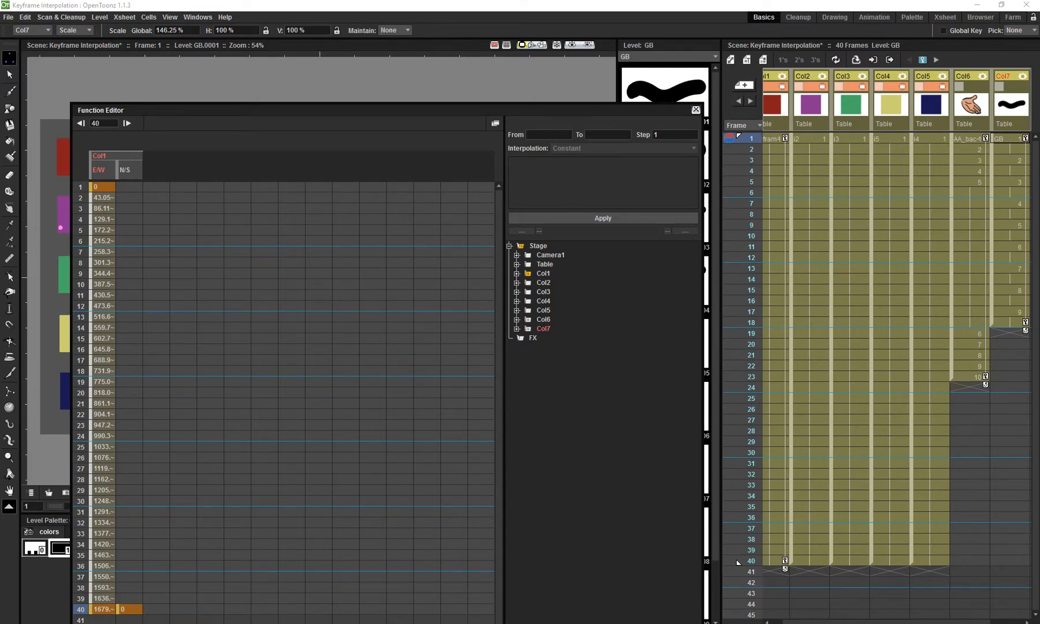
# Move the Function Editor window off the viewer, select Col1's E/W channel, and scrub to frame 22.
pyautogui.moveTo(323, 110); pyautogui.dragTo(474, 66)
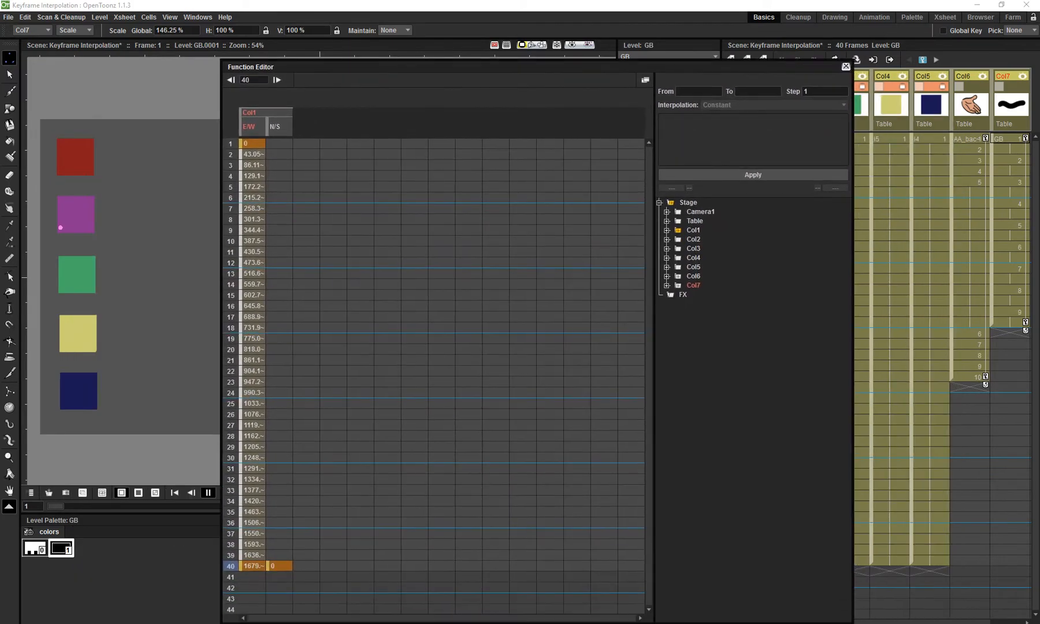
pyautogui.moveTo(347, 67); pyautogui.dragTo(591, 191)
pyautogui.click(493, 250)
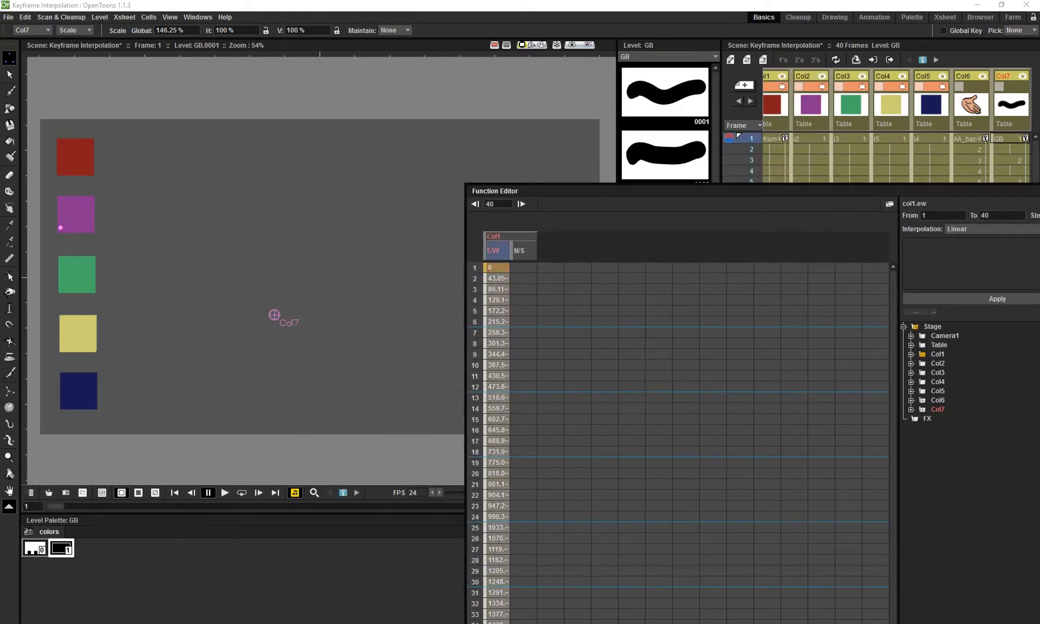
pyautogui.moveTo(55, 506); pyautogui.dragTo(352, 506)
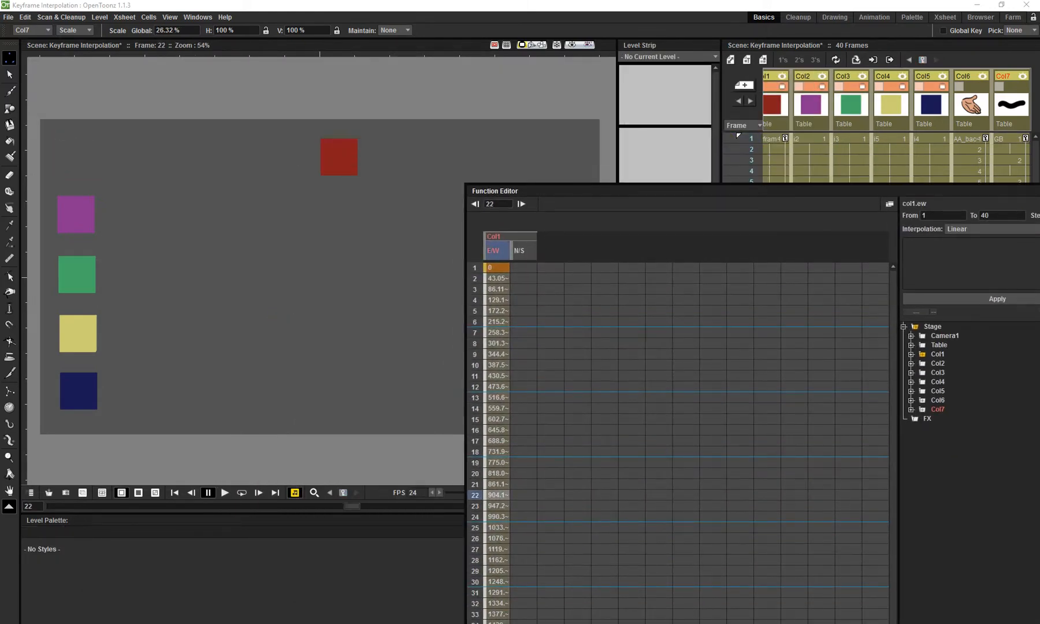
# Set Col1's E/W value at frame 22 to 250 and play the animation from frame 1.
pyautogui.doubleClick(496, 494)
pyautogui.press('Return')
pyautogui.doubleClick(496, 495)
pyautogui.write('250')
pyautogui.press('Return')
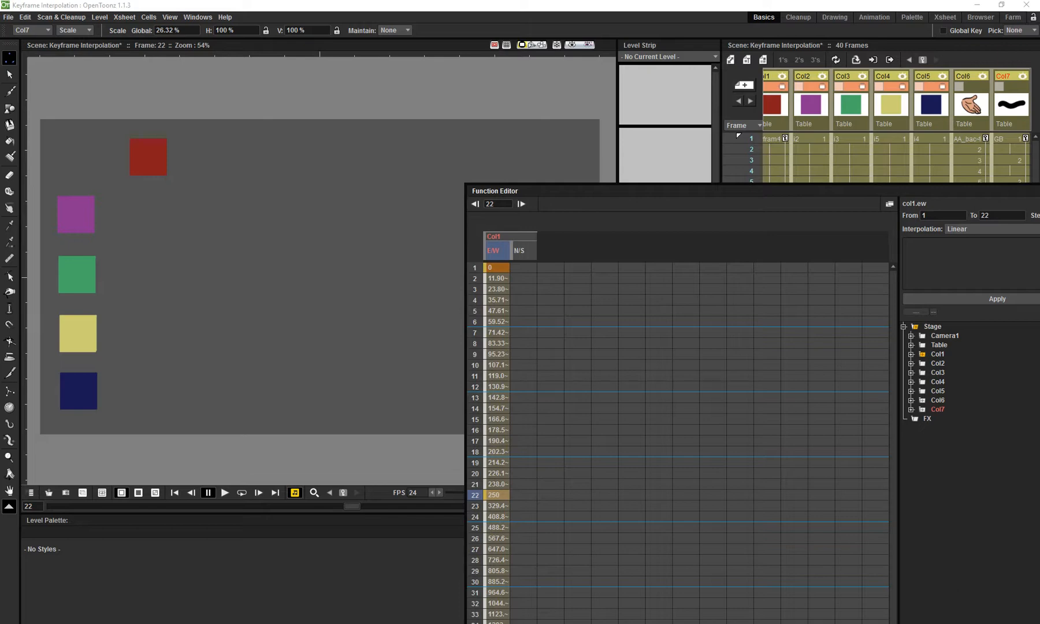
pyautogui.click(174, 492)
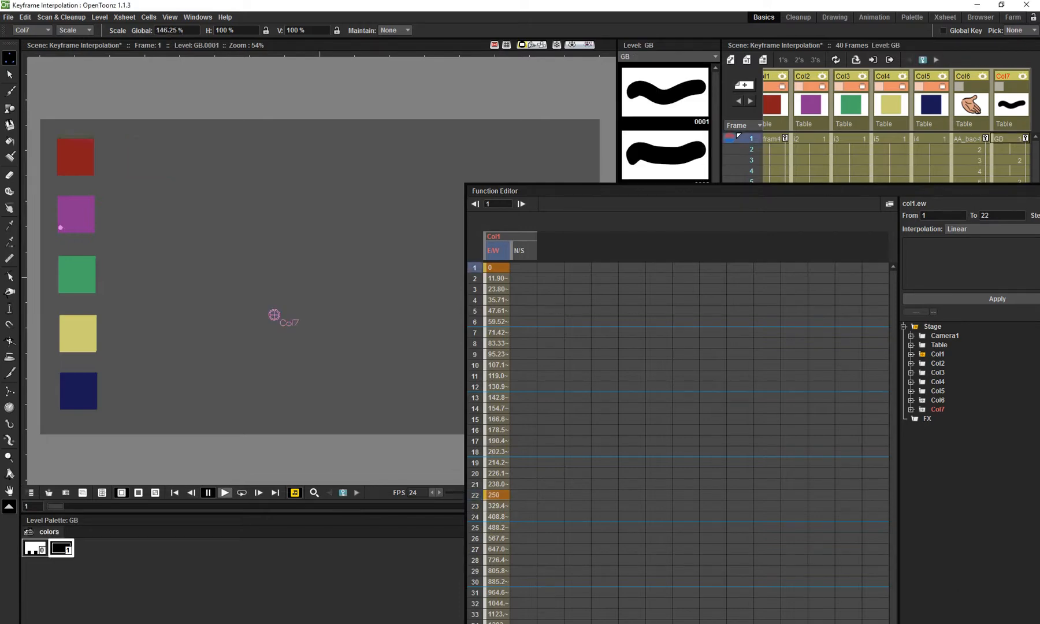
pyautogui.click(225, 492)
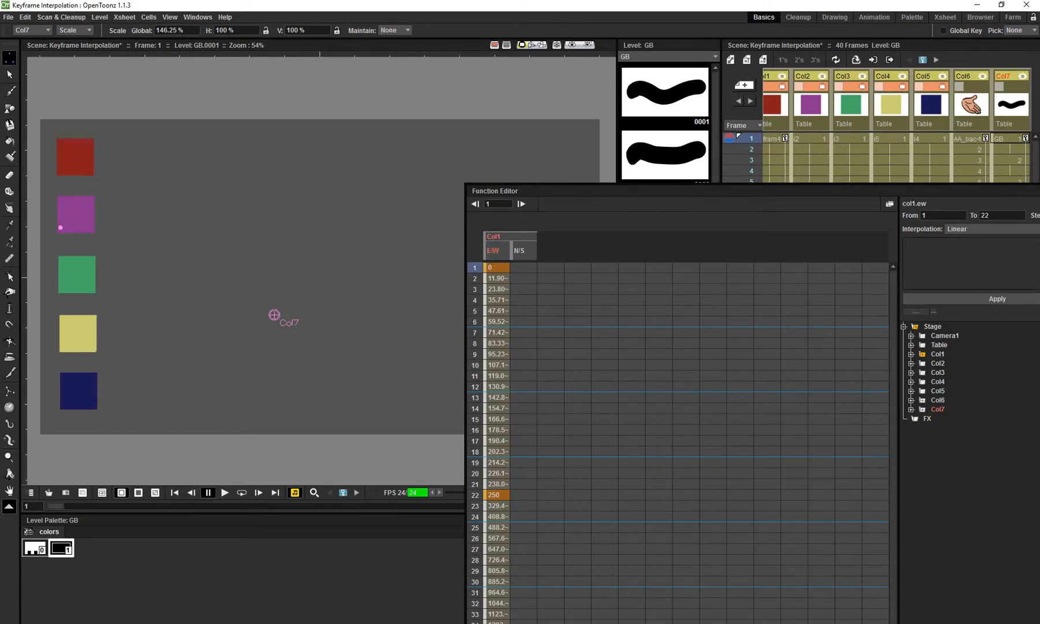
# Add a key to Col1's N/S channel at frame 1 and set its value at frame 22 to 250.
pyautogui.click(73, 158)
pyautogui.rightClick(522, 268)
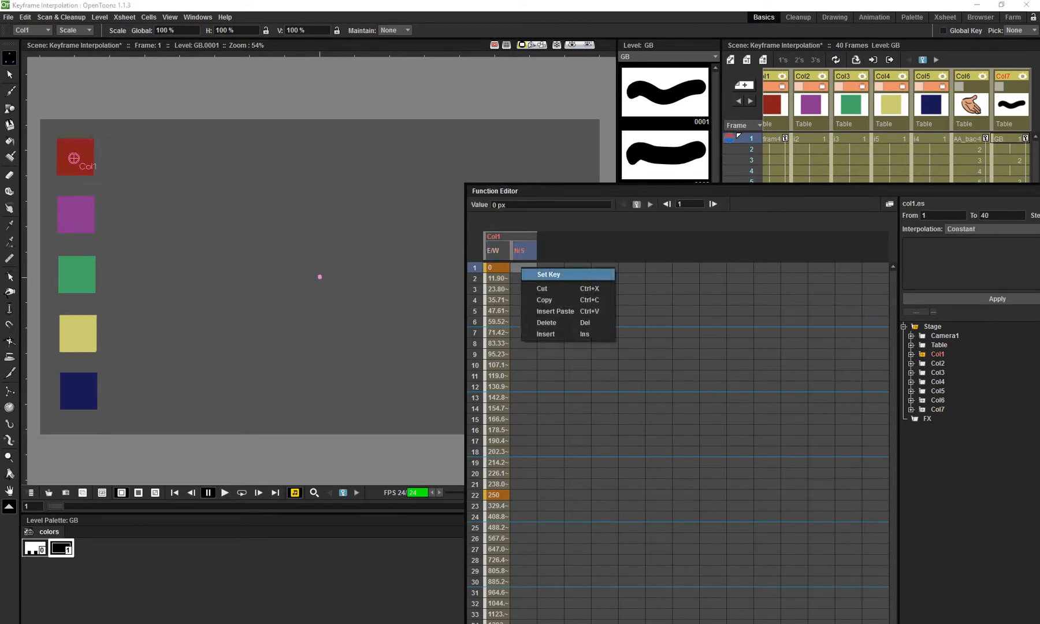
pyautogui.click(546, 274)
pyautogui.scroll(-2, 676, 405)
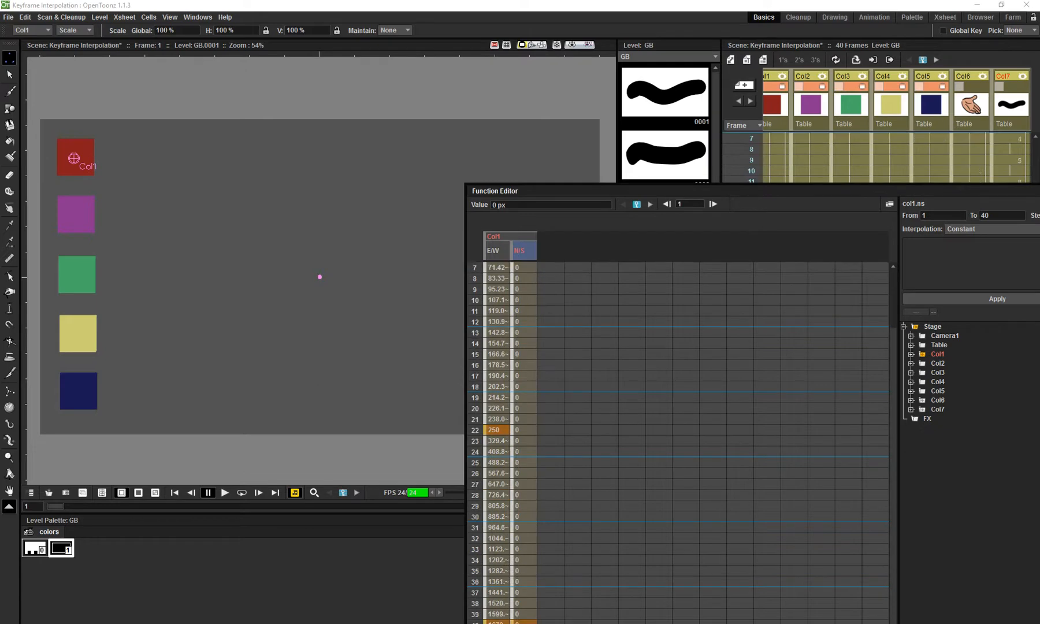
pyautogui.click(524, 429)
pyautogui.doubleClick(525, 429)
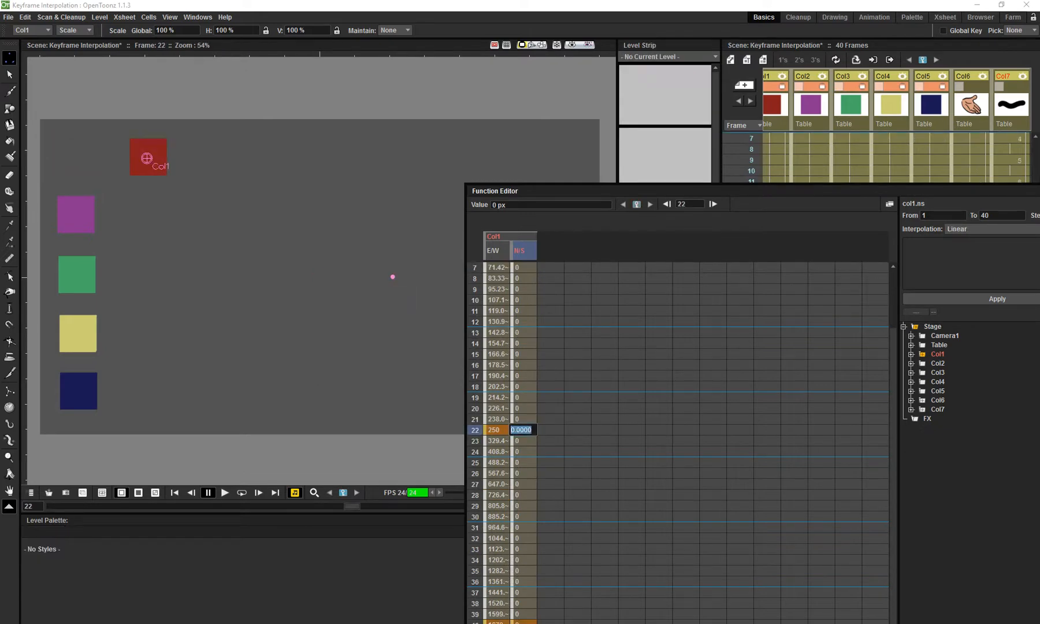
pyautogui.write('250')
pyautogui.press('Return')
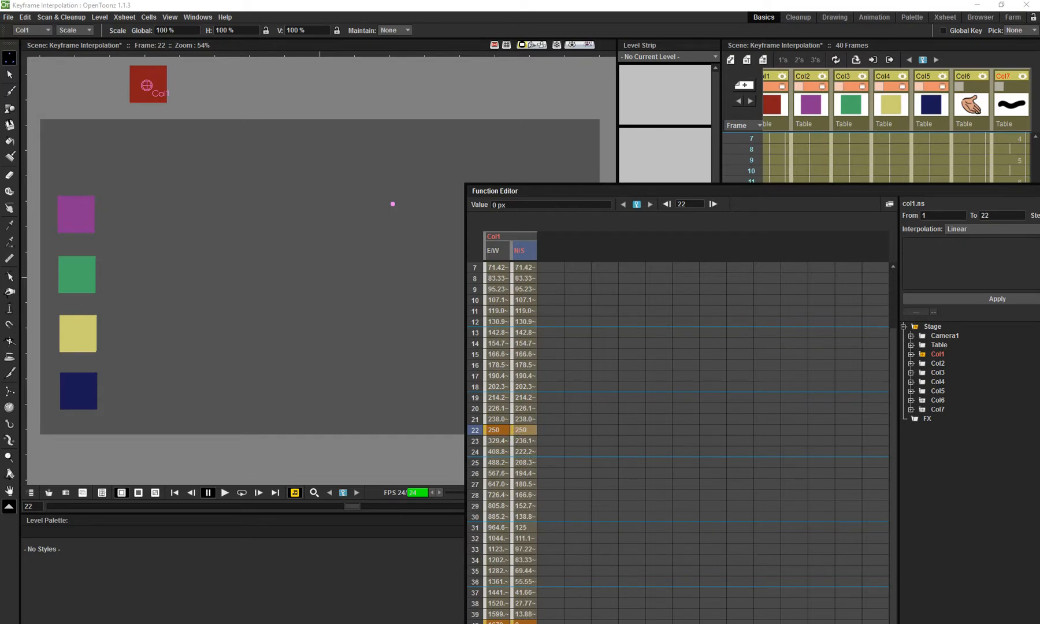
# Set Col1's N/S value at frame 22 to -500 and return the playhead to frame 1.
pyautogui.doubleClick(524, 430)
pyautogui.write('-500')
pyautogui.press('Return')
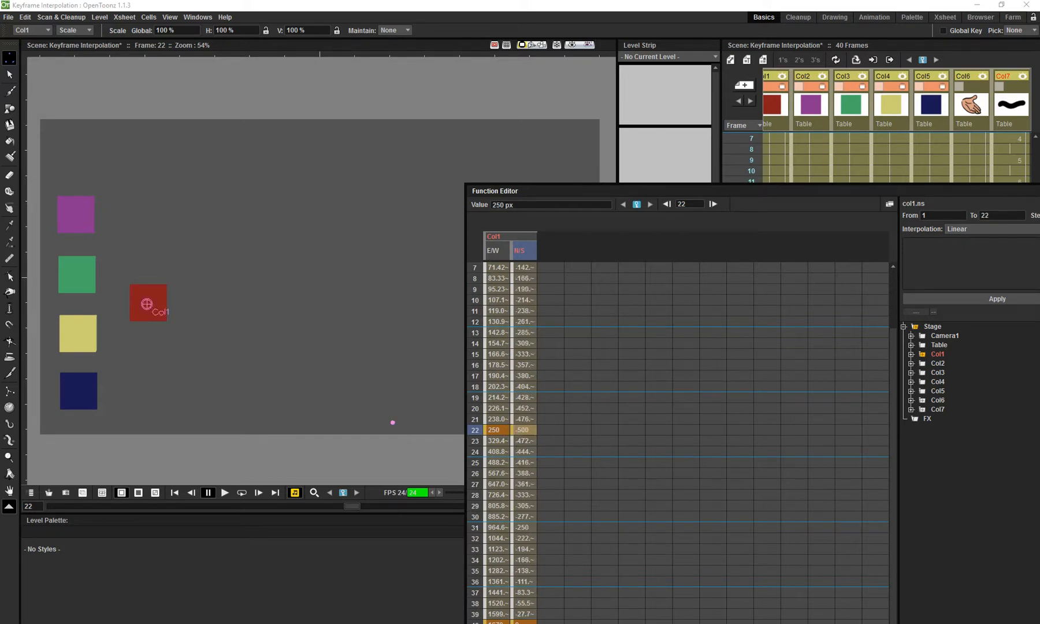
pyautogui.click(175, 492)
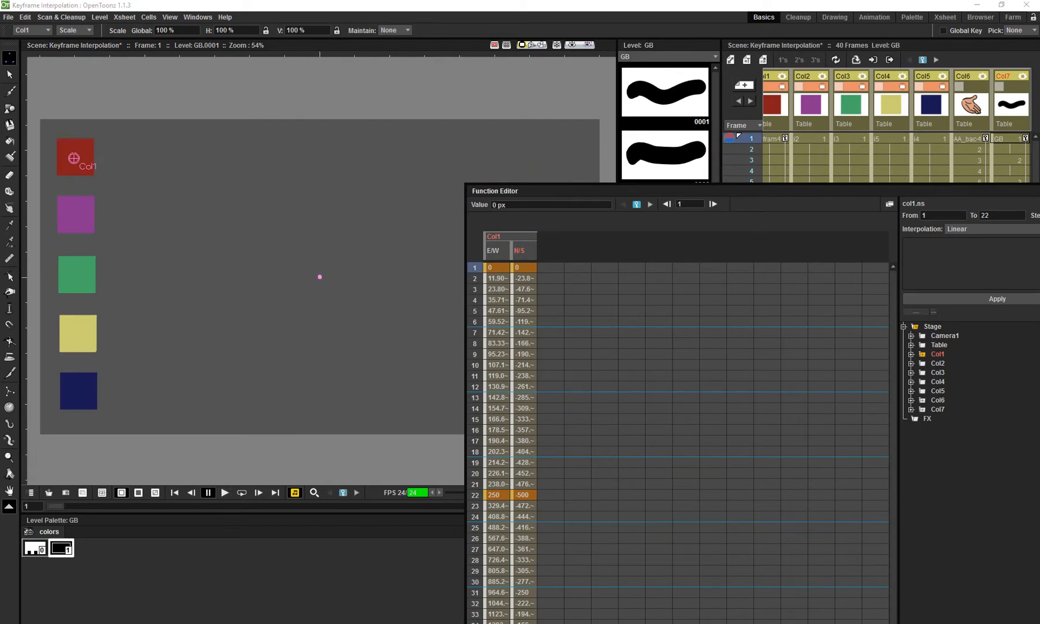
# Open the Function Curves graph, widen it to examine Col1's N/S curve, and close it.
pyautogui.moveTo(664, 190); pyautogui.dragTo(498, 74)
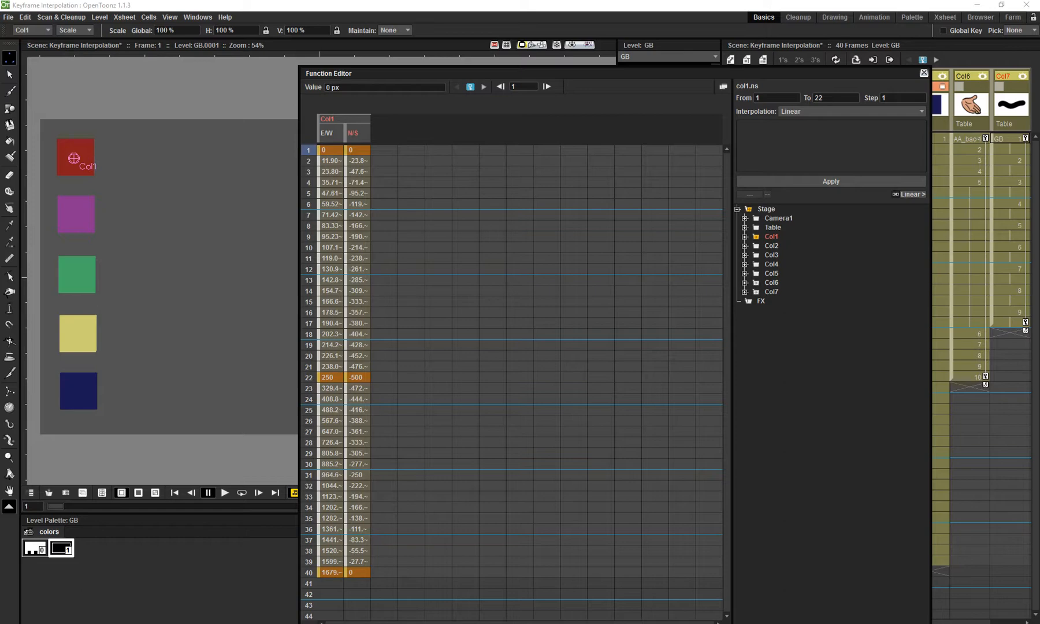
pyautogui.click(723, 86)
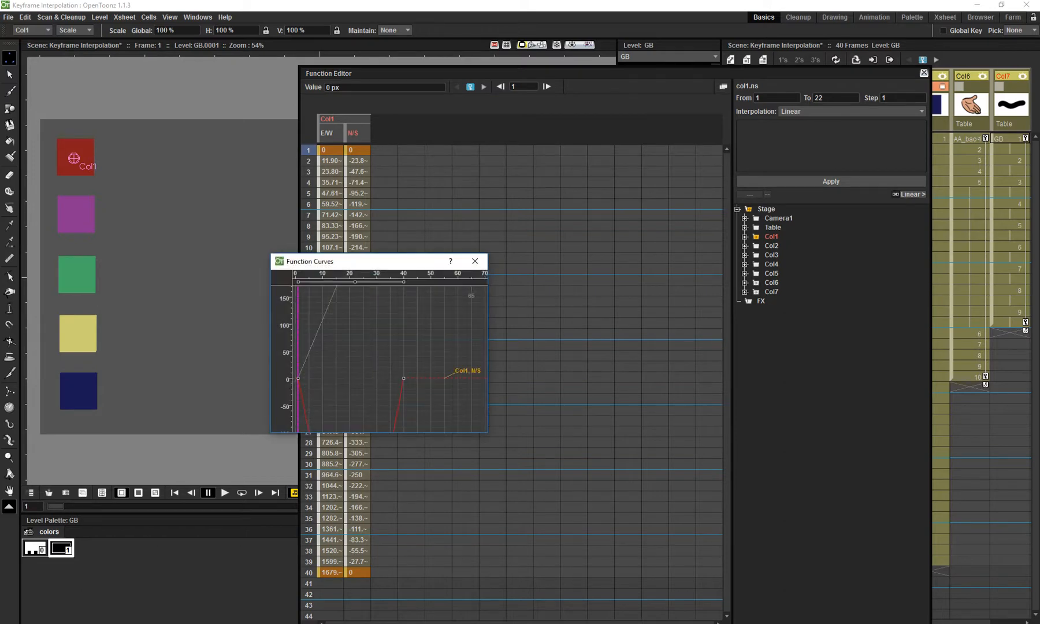
pyautogui.moveTo(892, 358); pyautogui.dragTo(959, 358)
pyautogui.moveTo(484, 382); pyautogui.dragTo(660, 290)
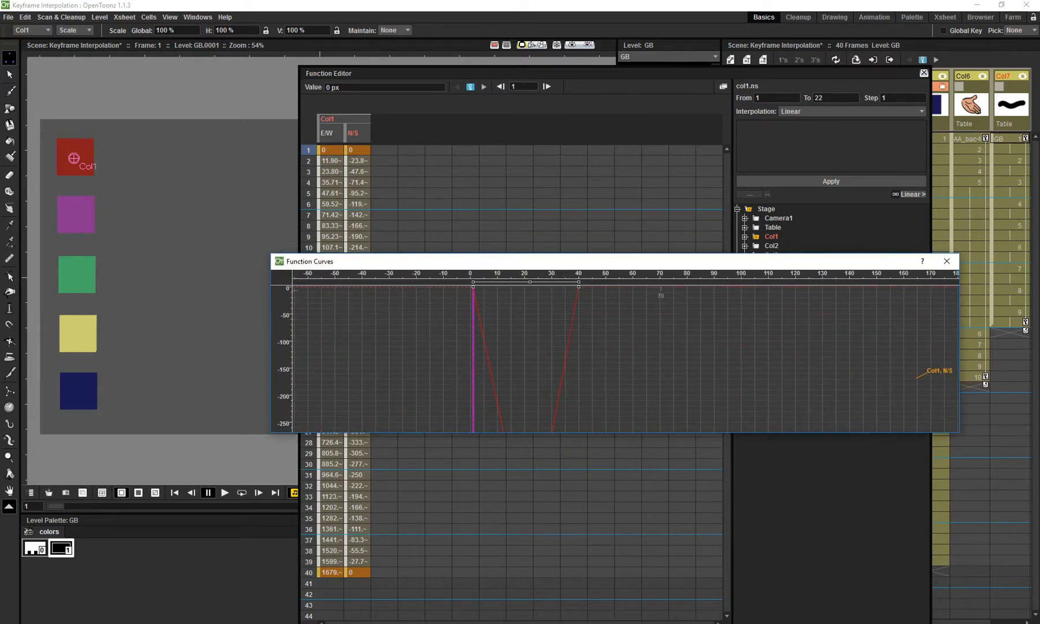
pyautogui.scroll(-4, 650, 349)
pyautogui.click(946, 261)
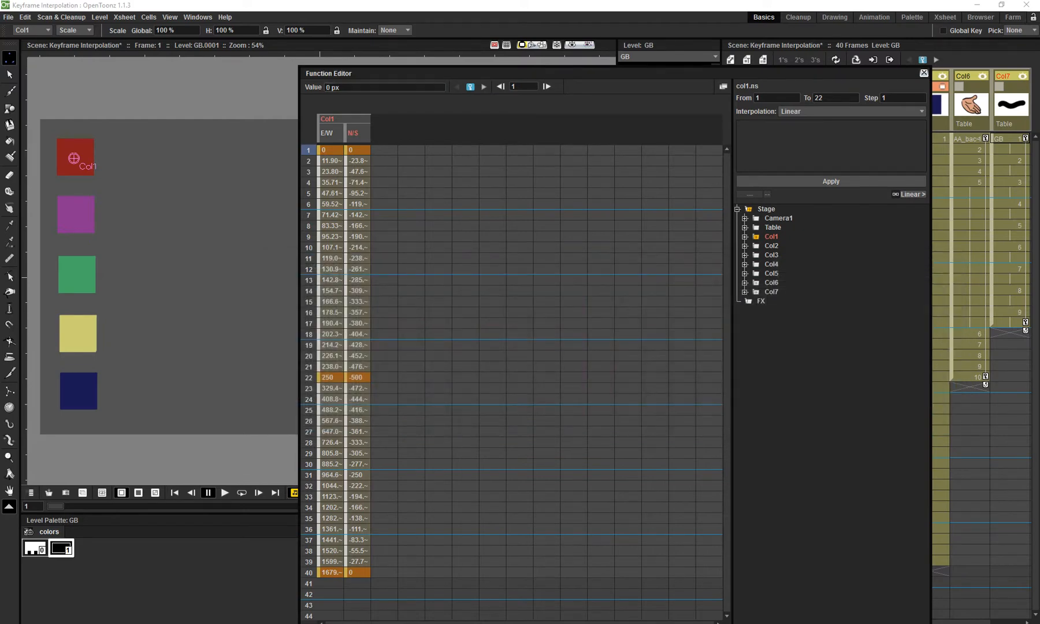
# Add all of Col2's channels, from E/W to Shear V, to the Function Editor's sheet and review the available interpolation types.
pyautogui.moveTo(462, 73); pyautogui.dragTo(359, 69)
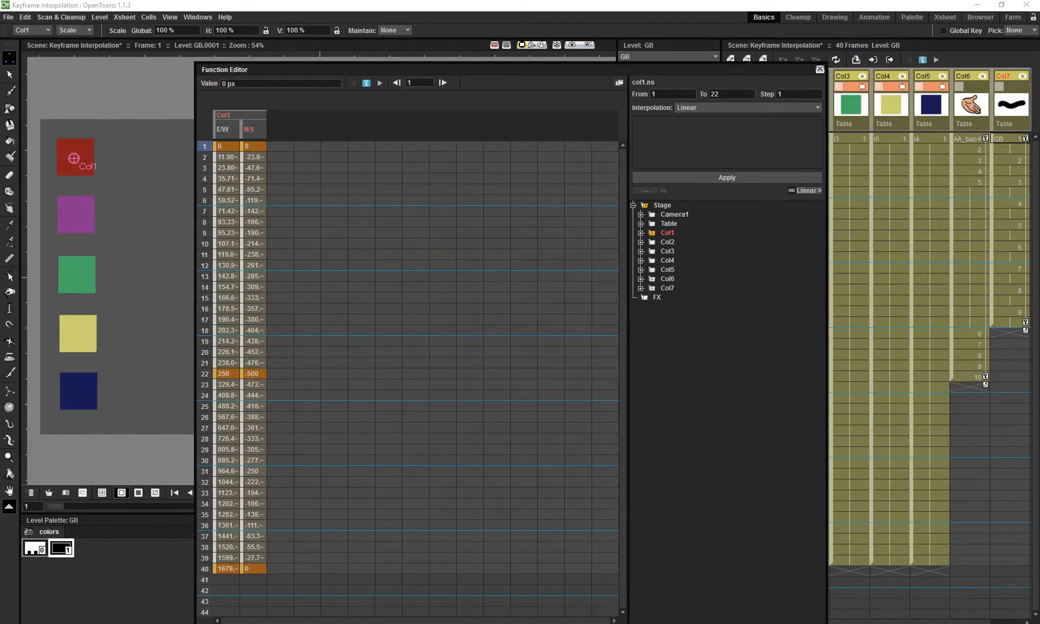
pyautogui.click(667, 242)
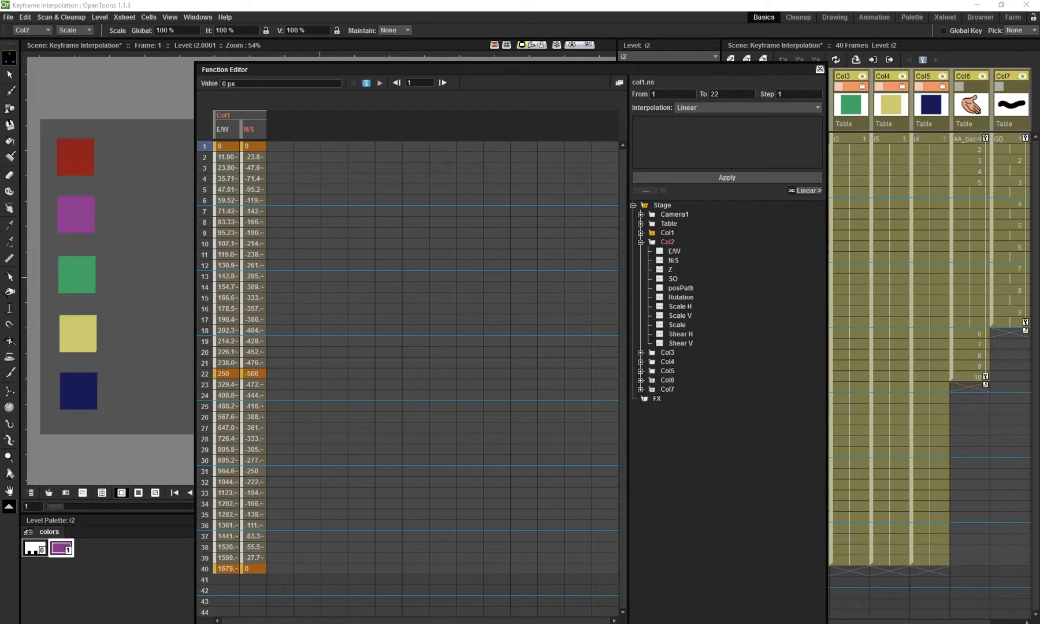
pyautogui.click(659, 251)
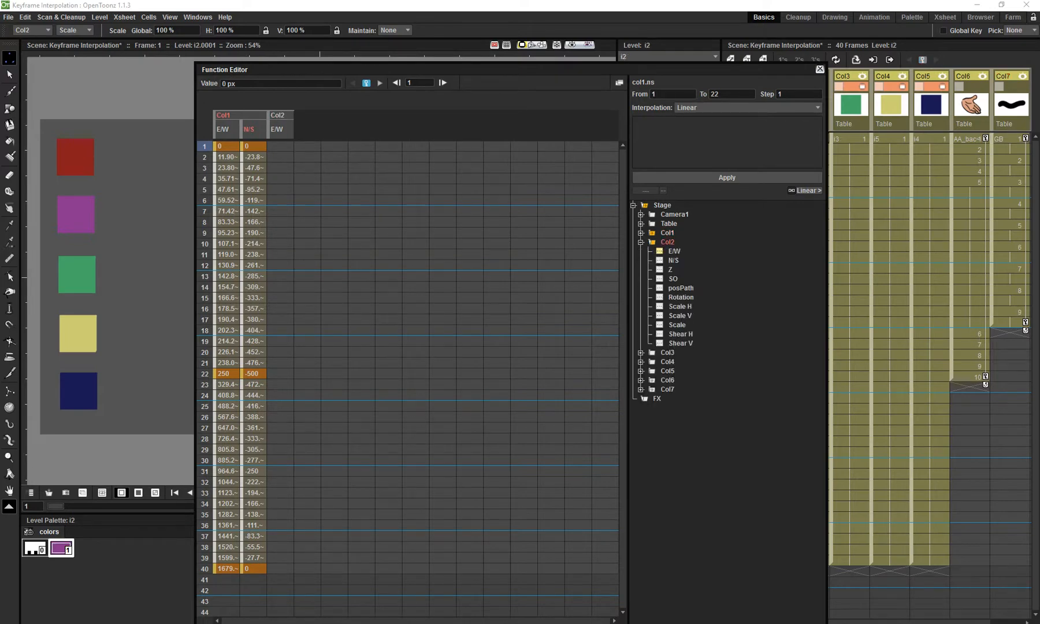
pyautogui.moveTo(659, 260); pyautogui.dragTo(659, 344)
pyautogui.click(640, 241)
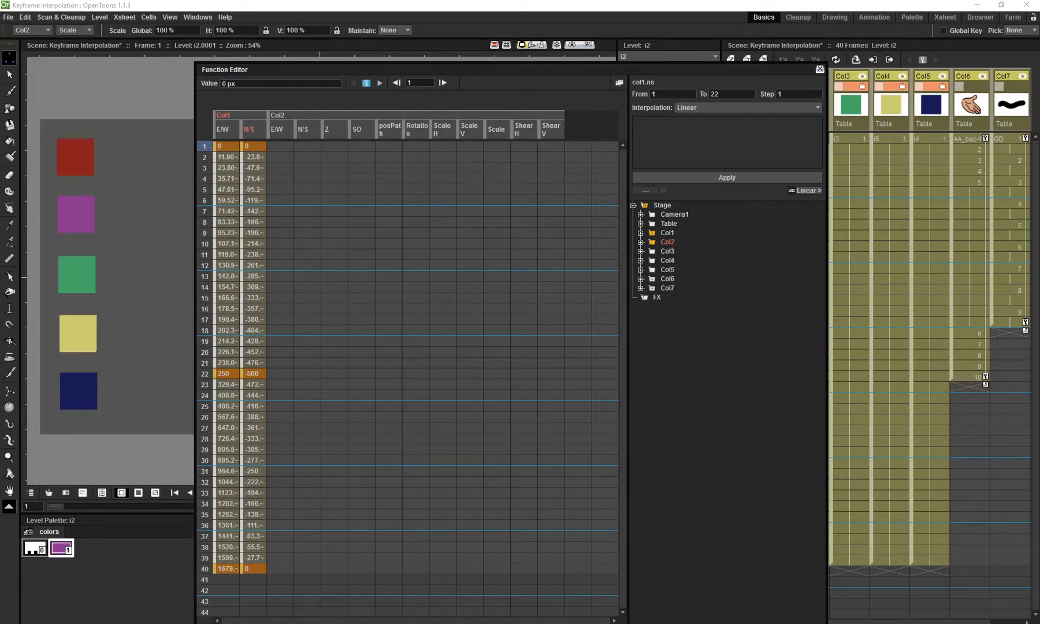
pyautogui.click(711, 108)
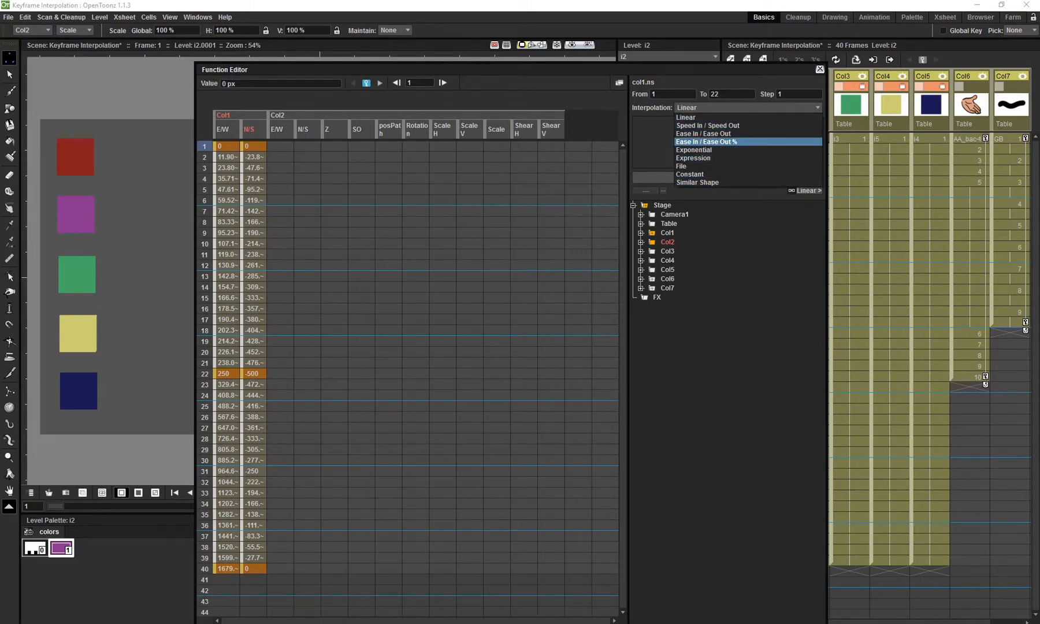
pyautogui.press('Escape')
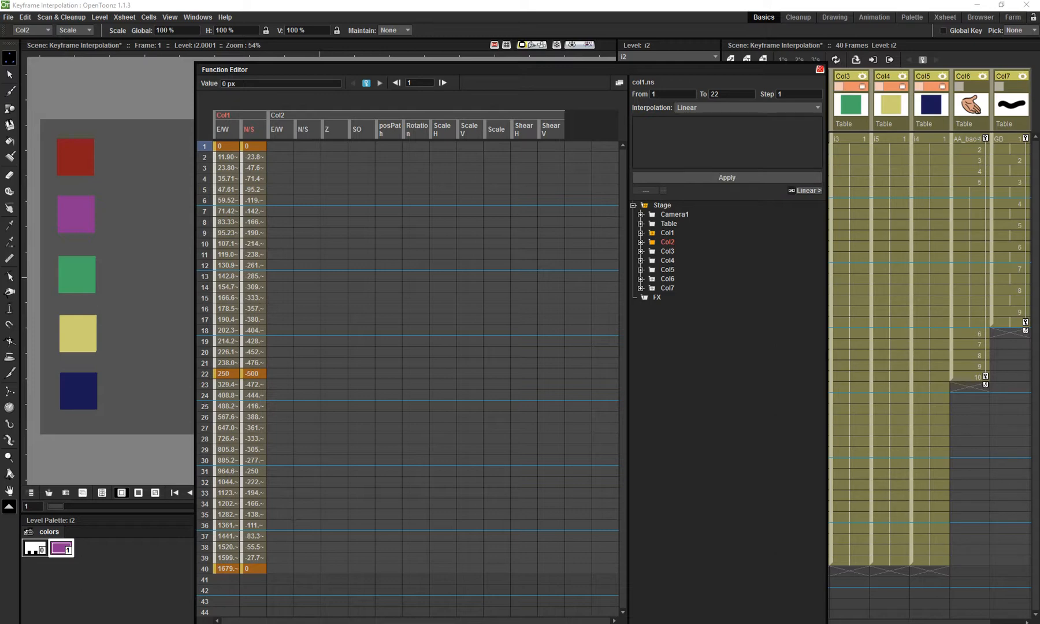
# Undo Col1's frame 22 value changes and delete its N/S keys at frames 1 and 40.
pyautogui.click(73, 157)
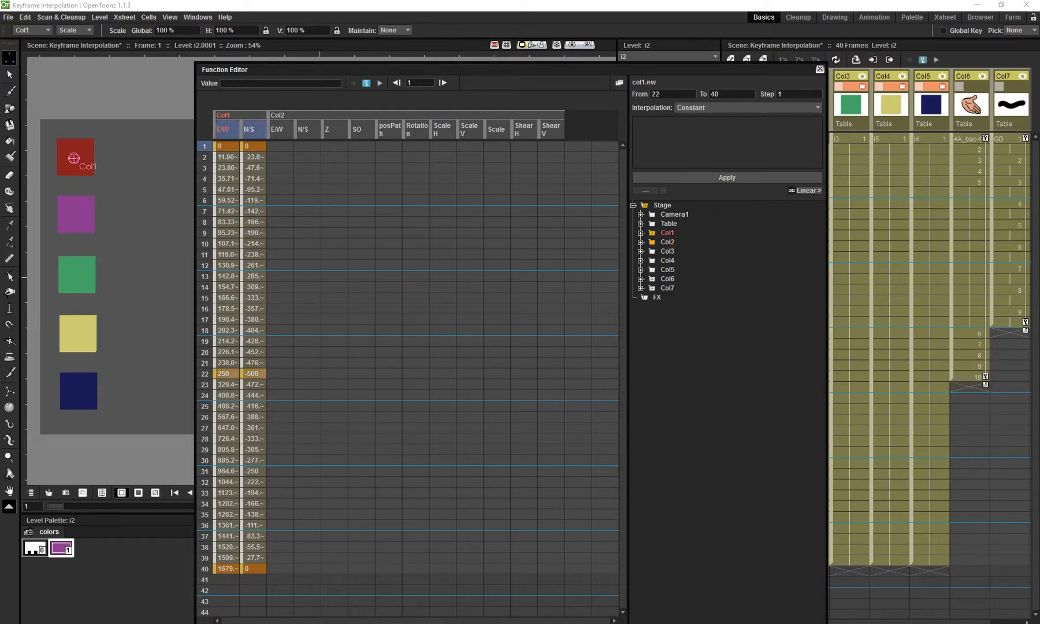
pyautogui.hotkey('ctrl', 'z')
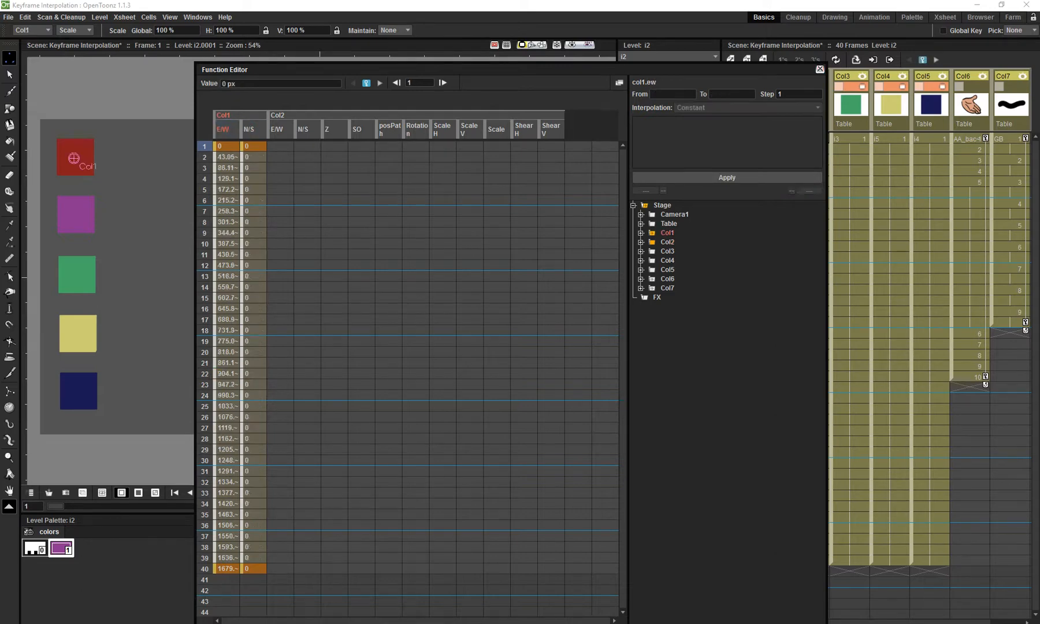
pyautogui.click(253, 569)
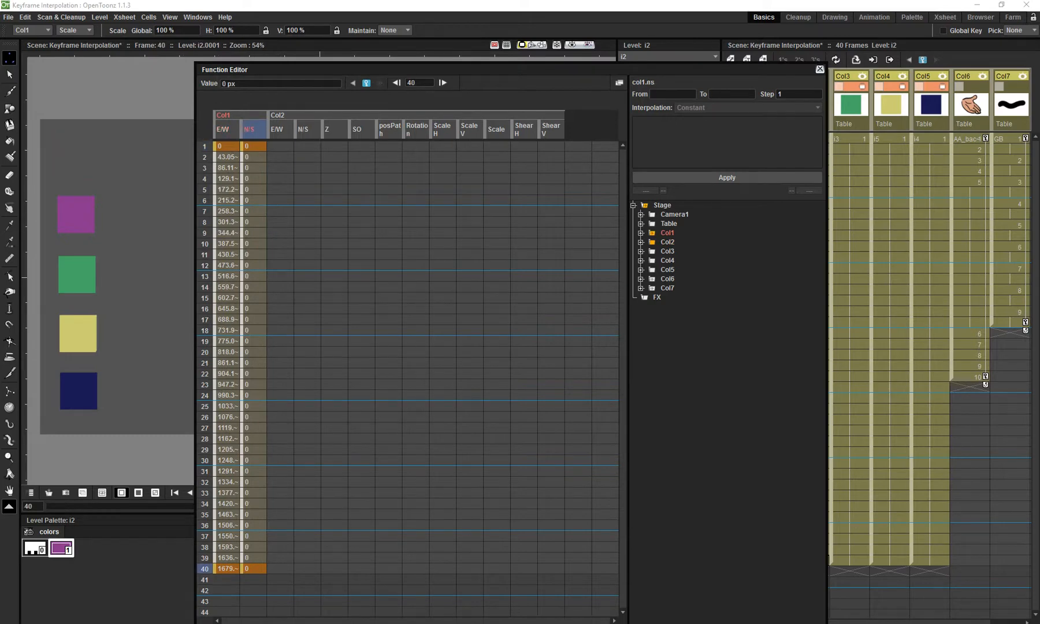
pyautogui.click(253, 146)
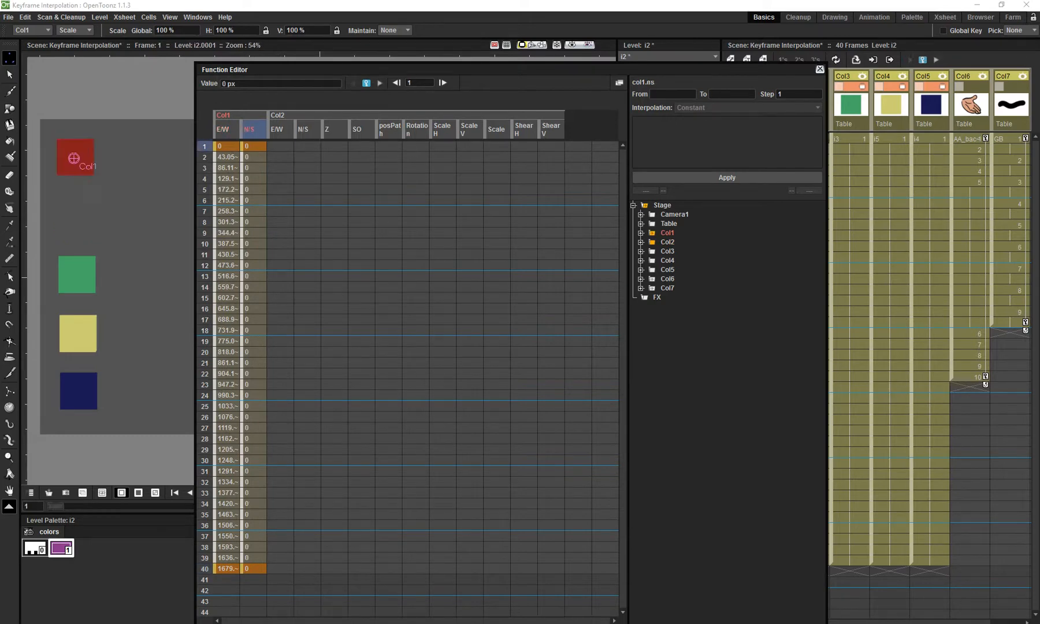
pyautogui.press('Delete')
pyautogui.click(253, 569)
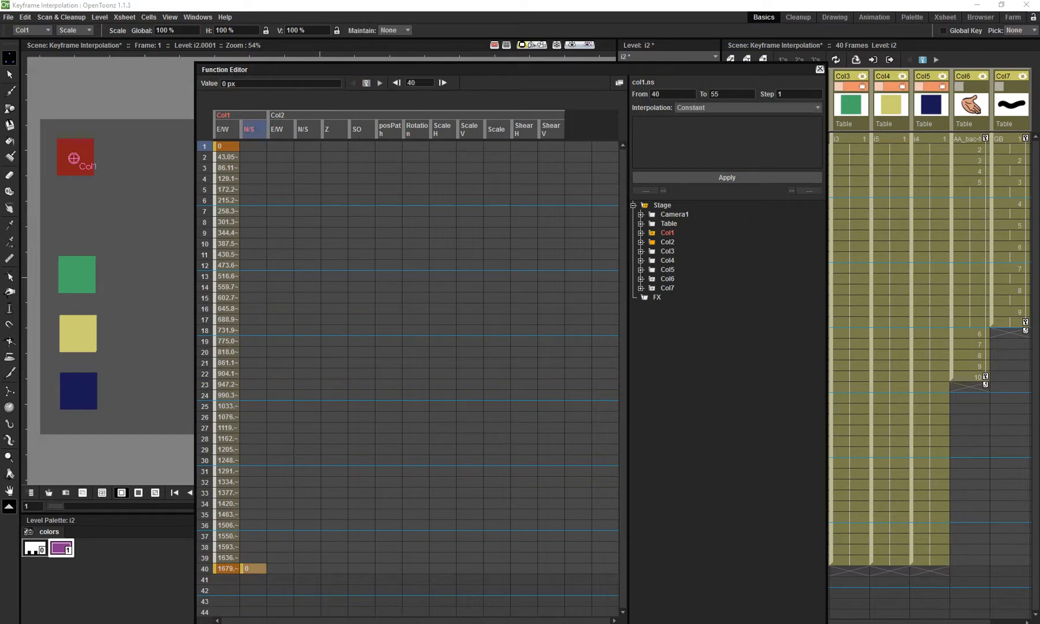
pyautogui.click(253, 569)
pyautogui.press('Delete')
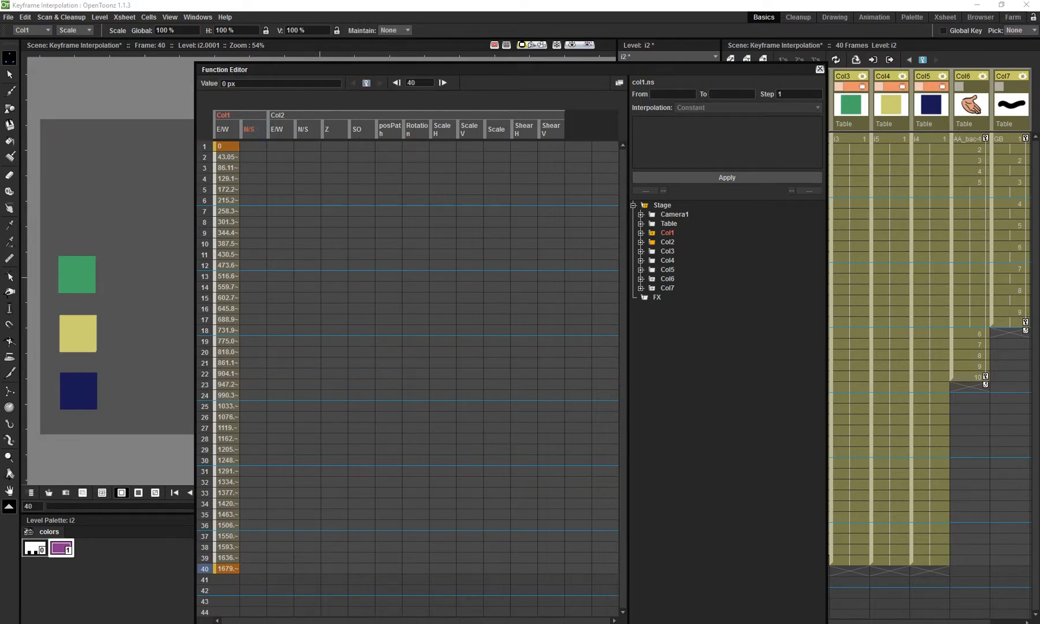
# Close the Function Editor and save the scene.
pyautogui.click(819, 69)
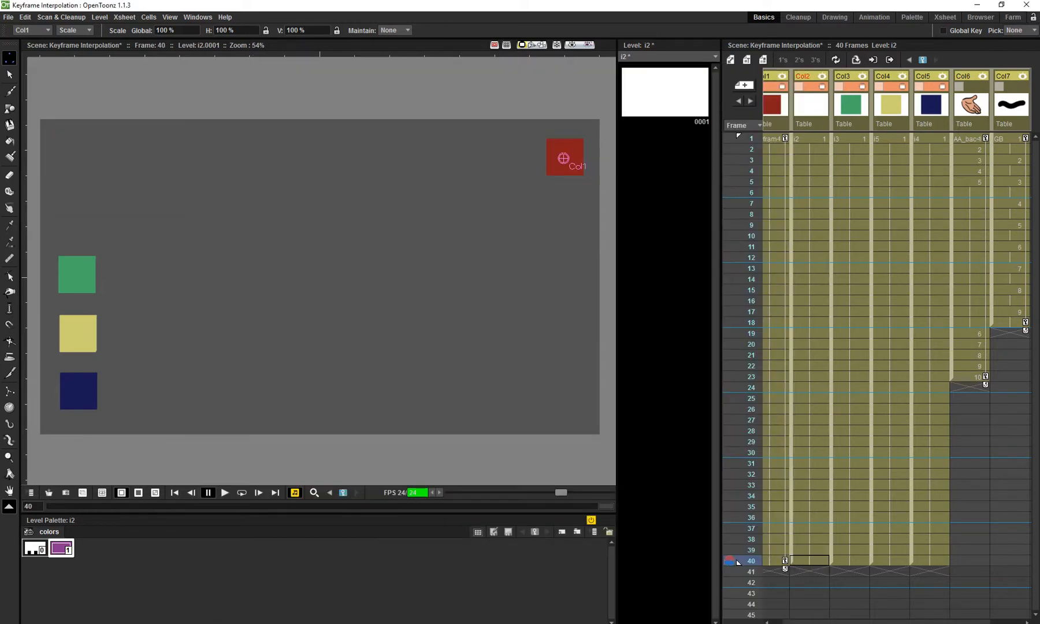
pyautogui.hotkey('ctrl', 's')
pyautogui.press('p')
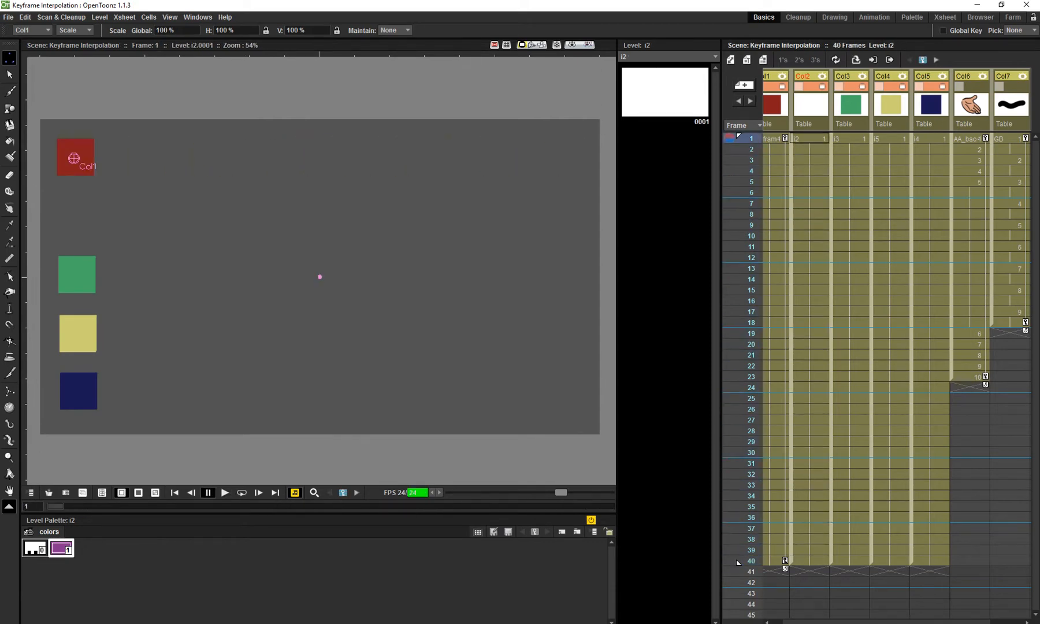
# Try to bring back Col2's erased purple square through the undo history.
pyautogui.click(824, 86)
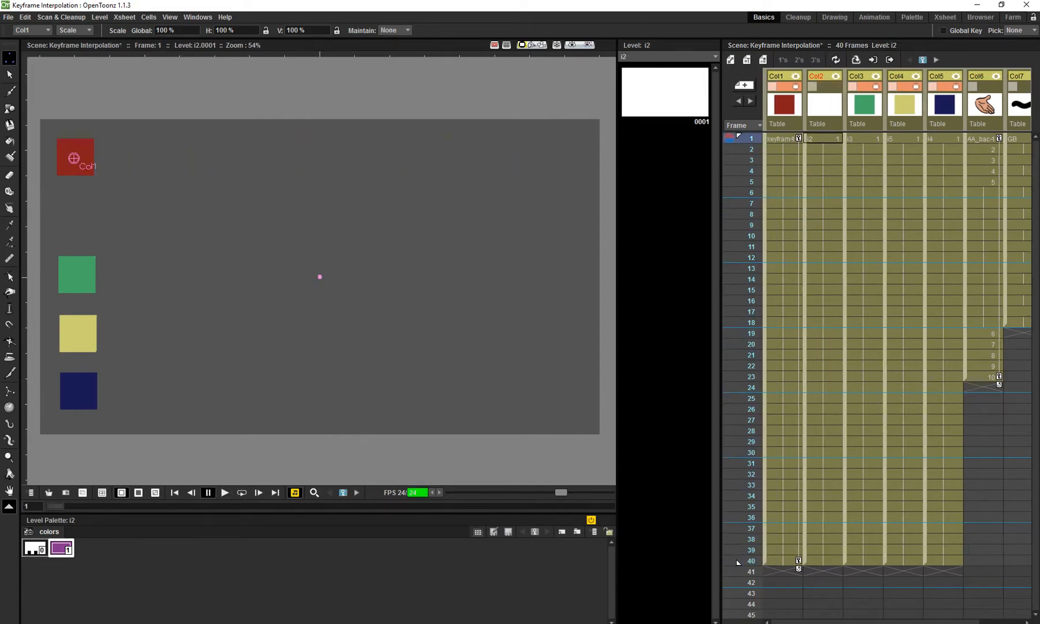
pyautogui.click(824, 105)
pyautogui.click(824, 87)
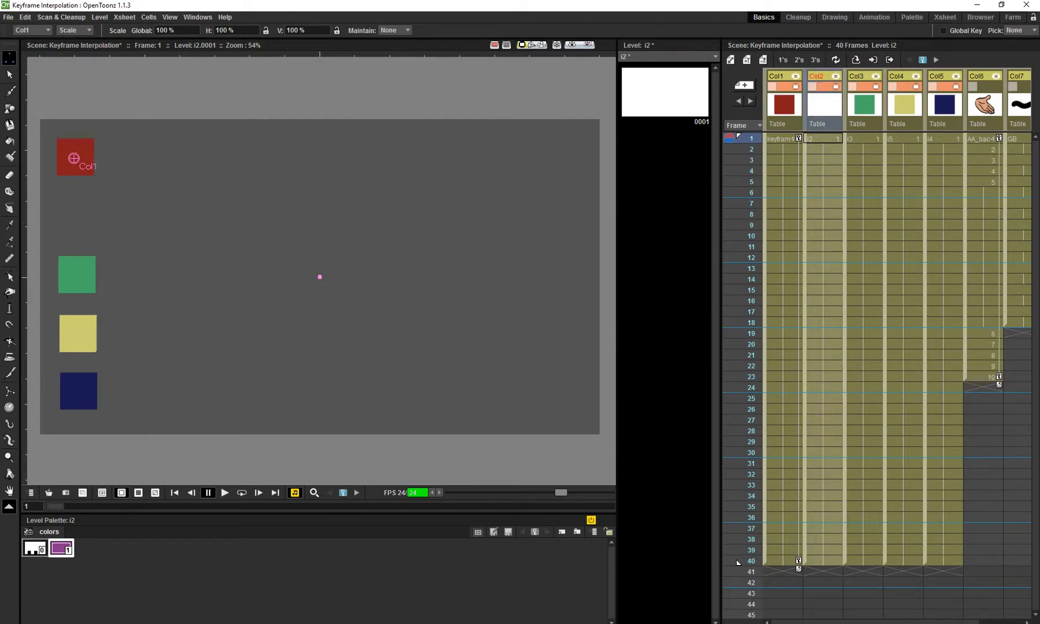
pyautogui.hotkey('ctrl', 'z')
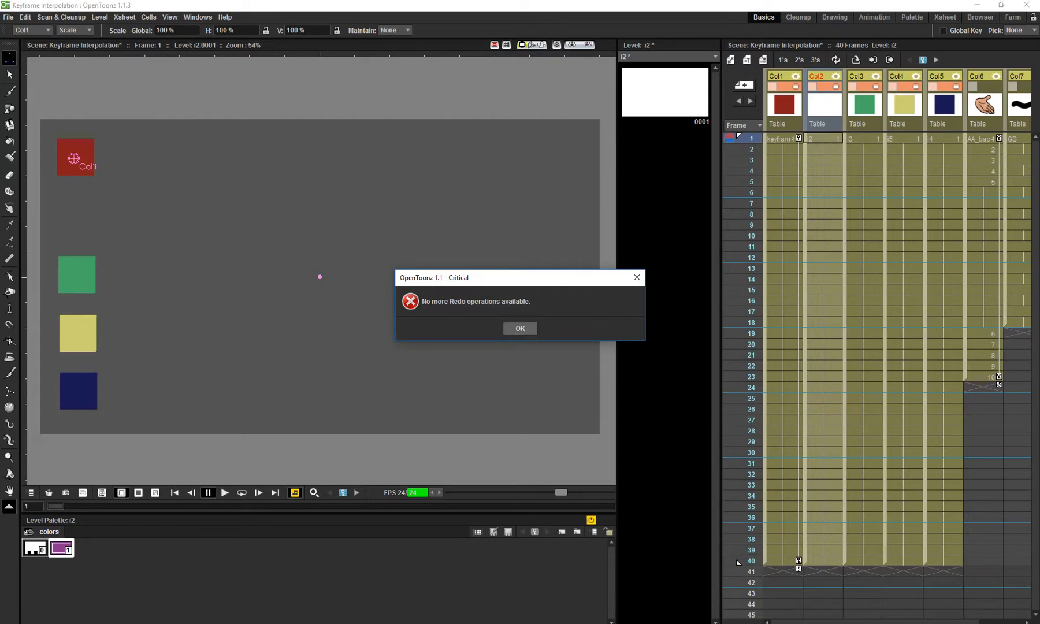
pyautogui.click(520, 328)
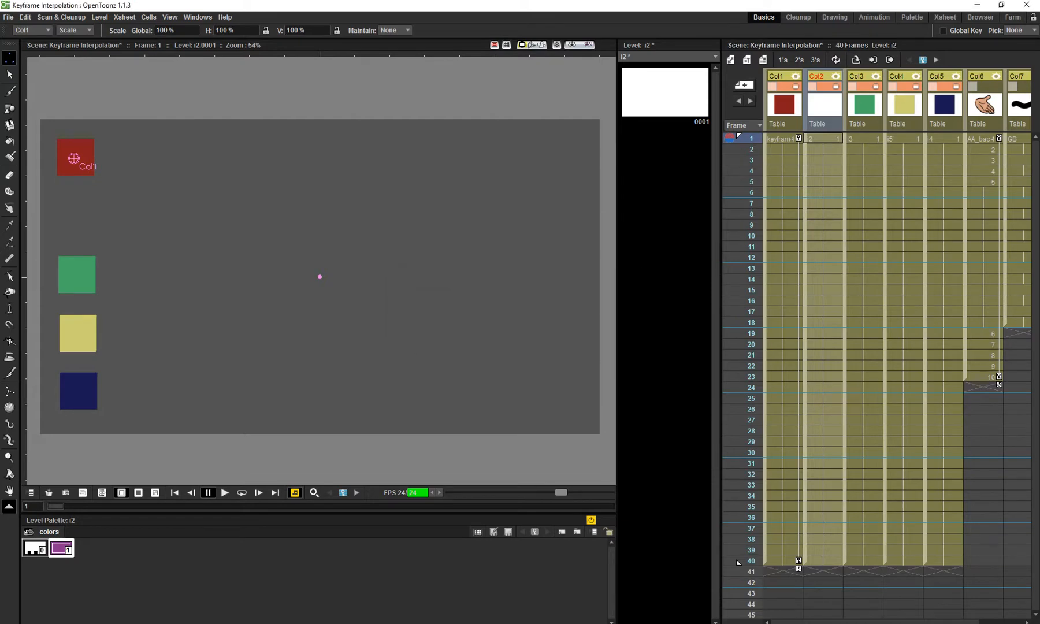
# Paste the copied square outline into Col2's drawing and move it down about 191 px, between the red and green squares.
pyautogui.press('s')
pyautogui.hotkey('ctrl', 'v')
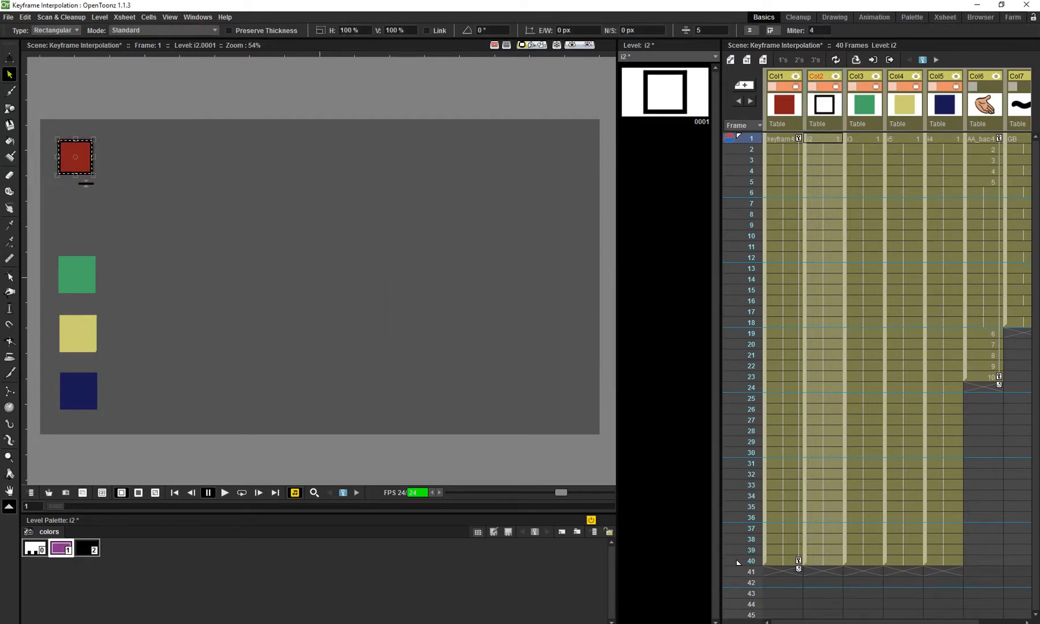
pyautogui.moveTo(77, 162); pyautogui.dragTo(78, 219)
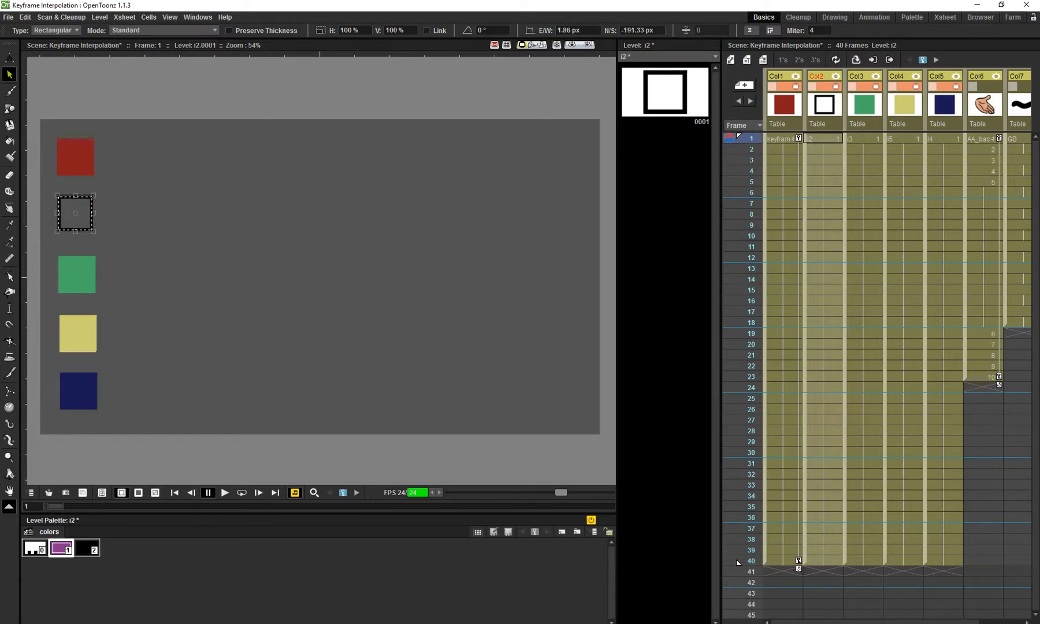
# Color the pasted square's outline and interior with purple style 1 and save the scene.
pyautogui.click(60, 548)
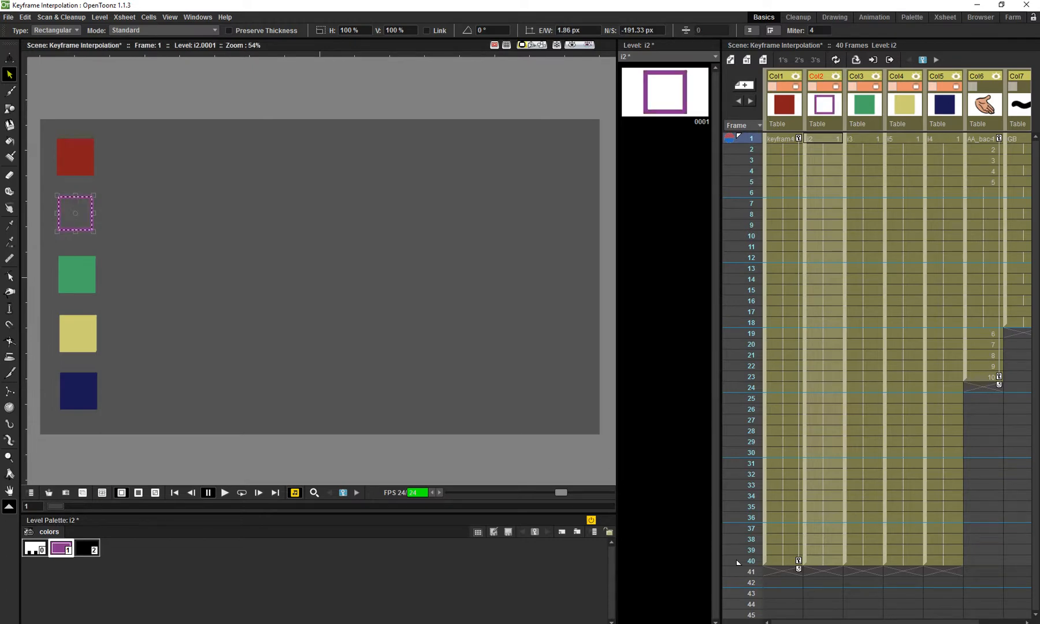
pyautogui.press('f')
pyautogui.click(76, 214)
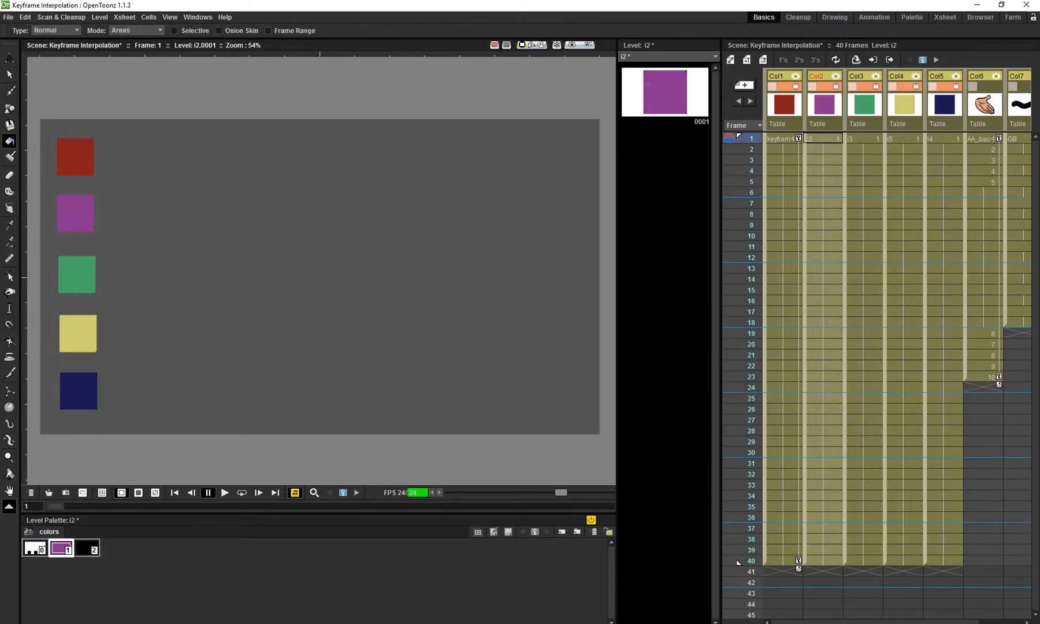
pyautogui.click(9, 374)
pyautogui.press('s')
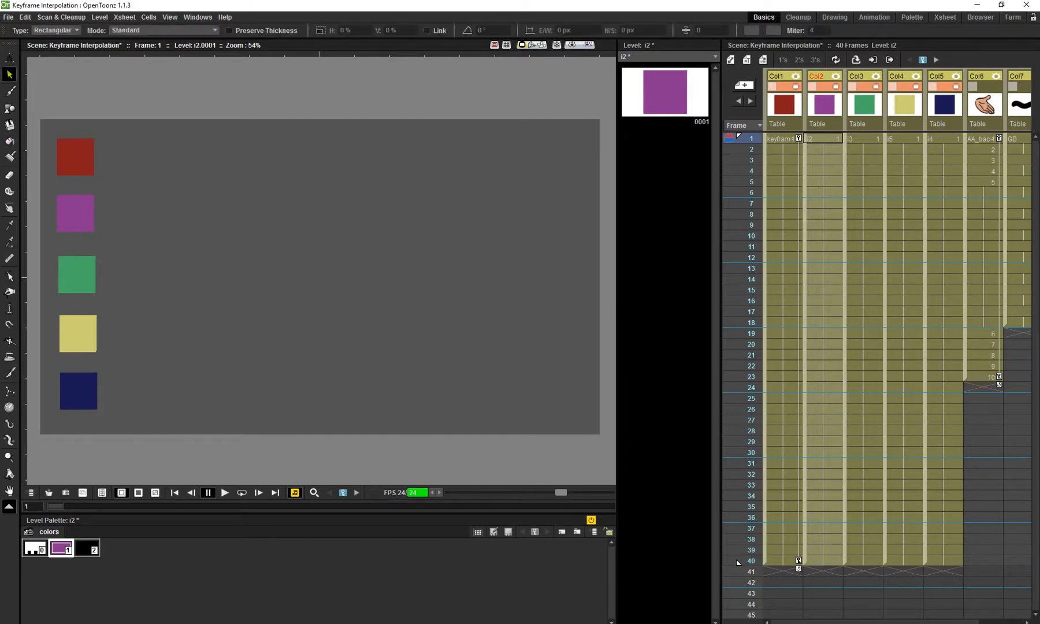
pyautogui.hotkey('ctrl', 's')
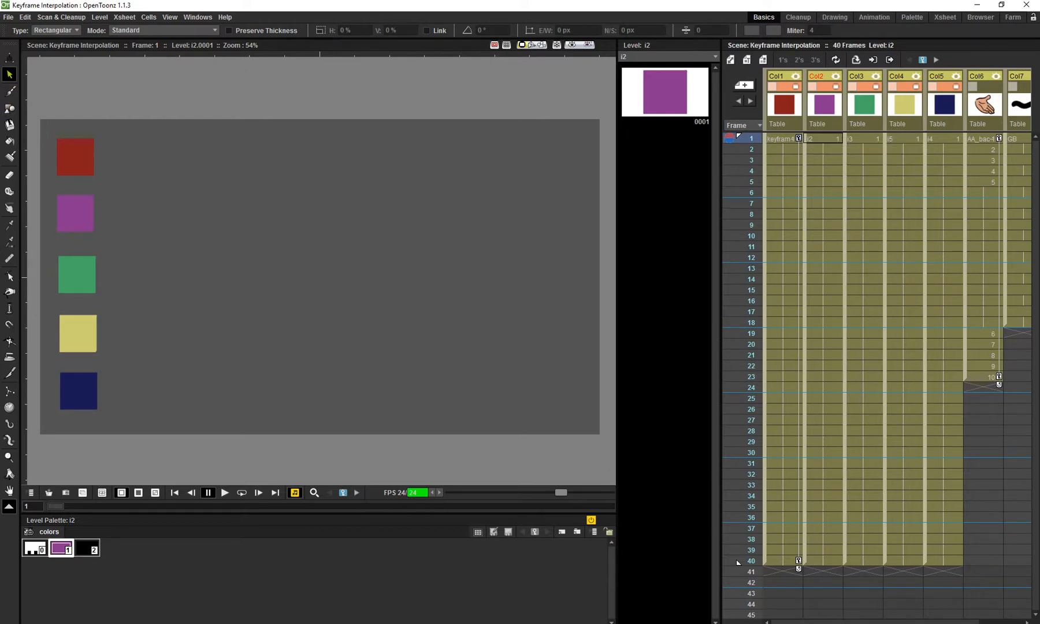
# Try to move Col1's frame 1 key down the column to frame 19, and undo the move.
pyautogui.moveTo(799, 139); pyautogui.dragTo(799, 279)
pyautogui.hotkey('ctrl', 'z')
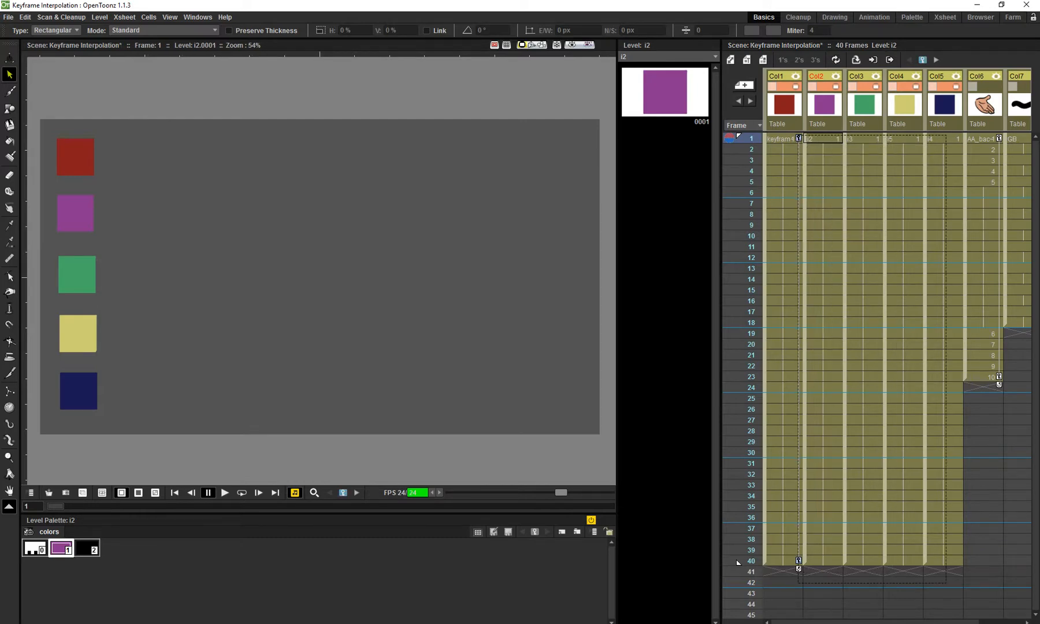
pyautogui.hotkey('ctrl', 'z')
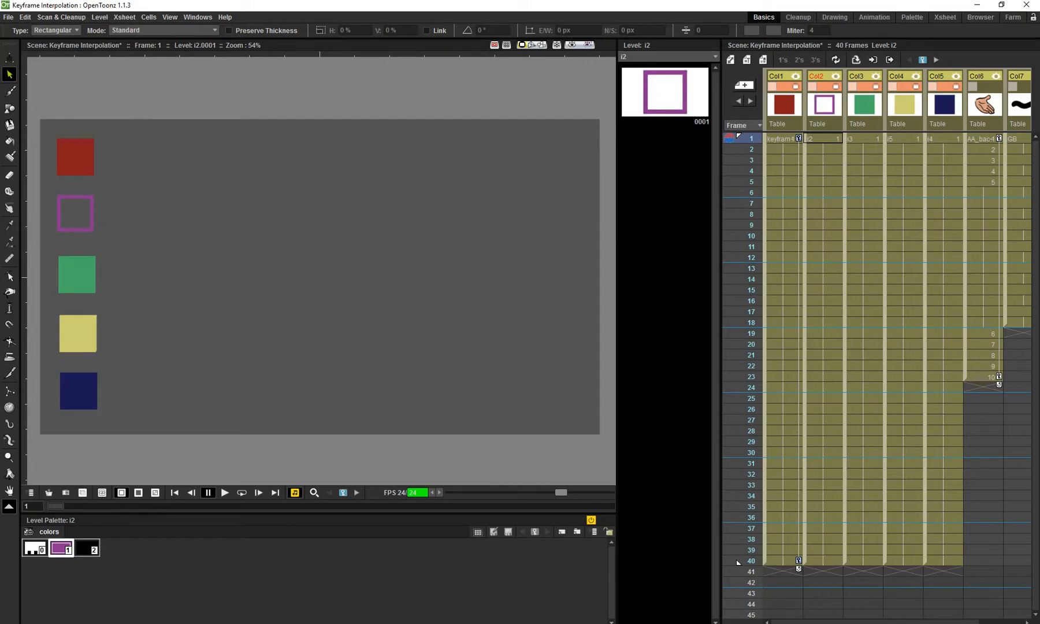
pyautogui.doubleClick(792, 171)
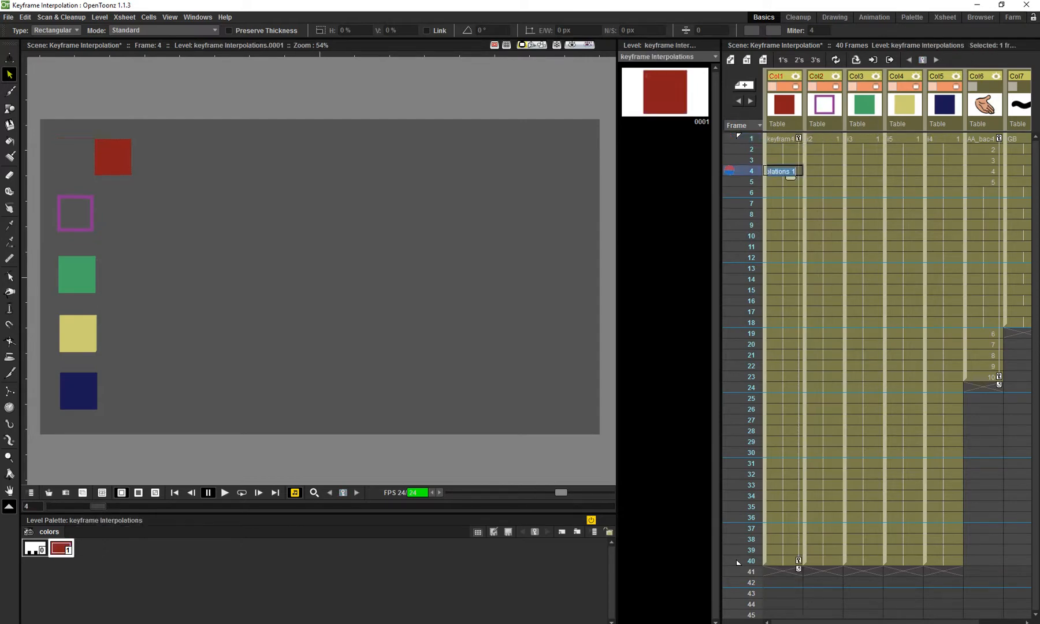
pyautogui.click(799, 139)
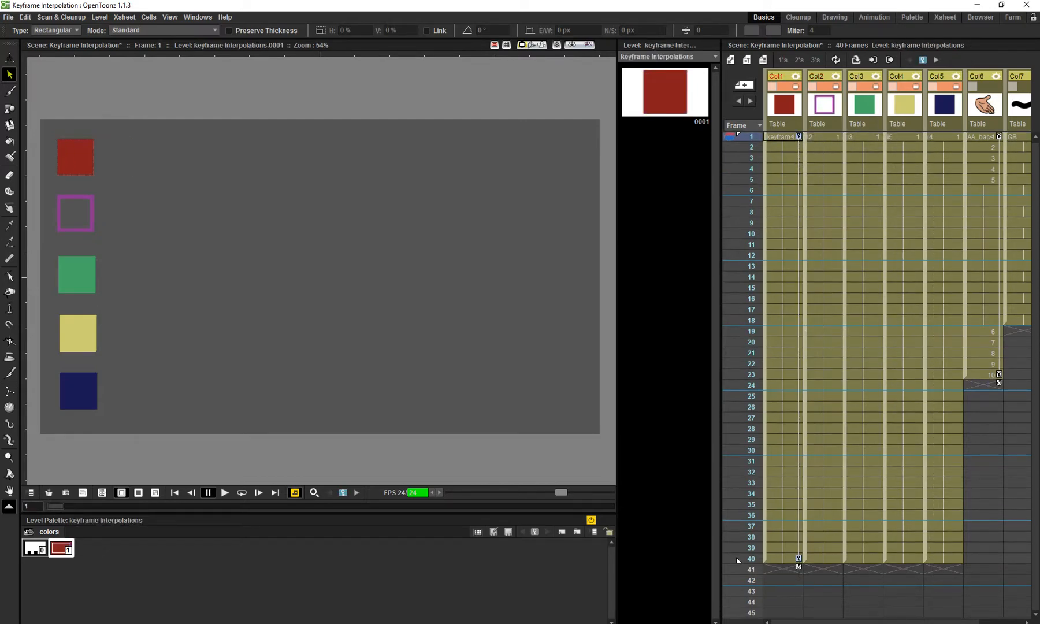
pyautogui.moveTo(799, 137); pyautogui.dragTo(798, 331)
pyautogui.hotkey('ctrl', 'z')
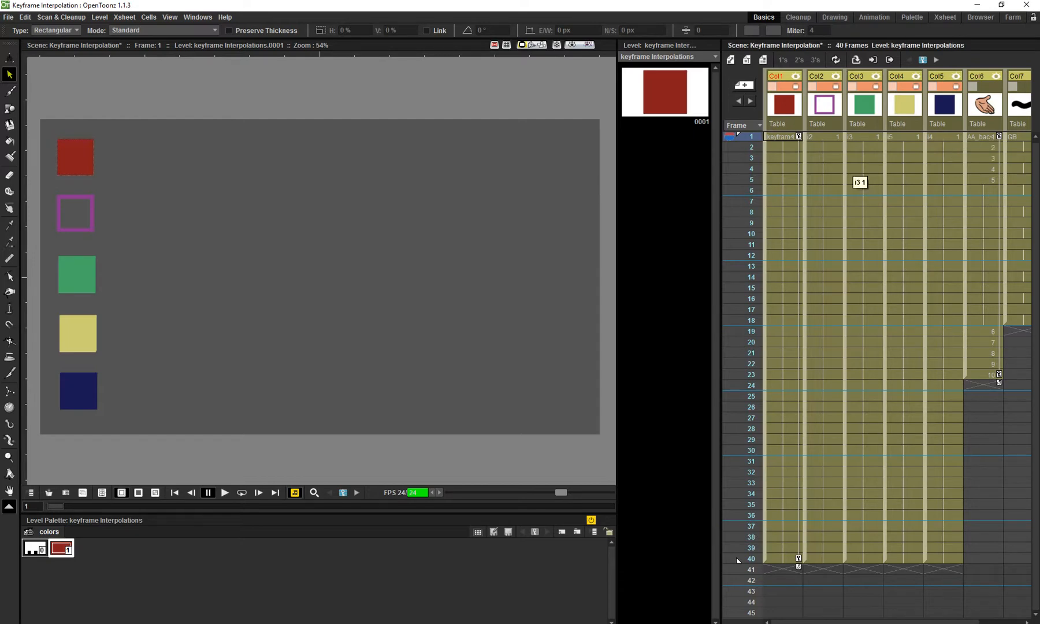
# Review the key selection, clipboard, delete and Function Editor options offered for Col1's key at frame 1.
pyautogui.rightClick(798, 137)
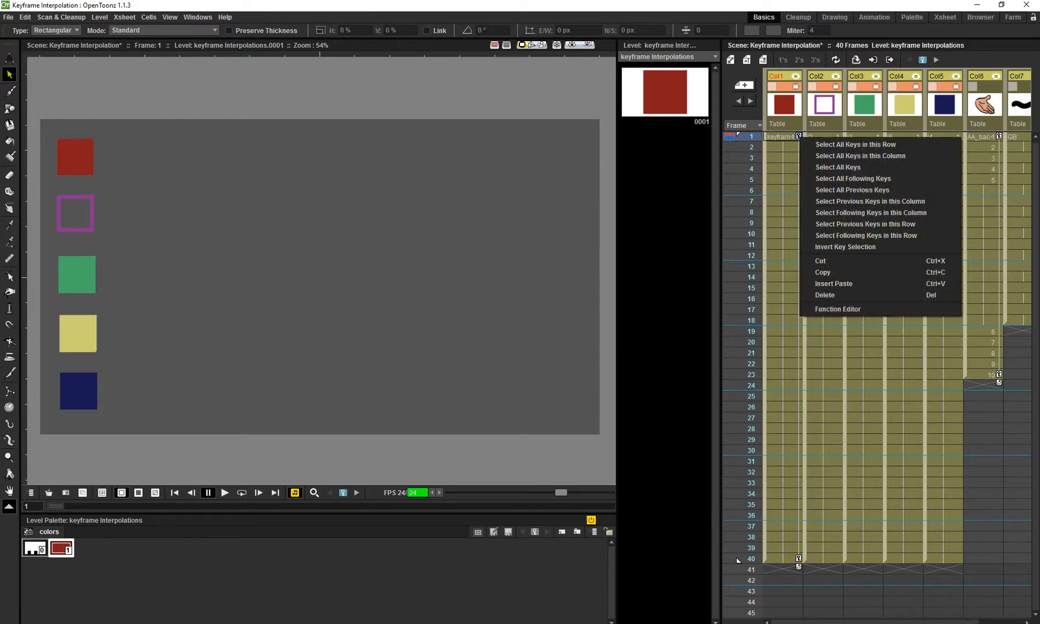
pyautogui.press('Down')
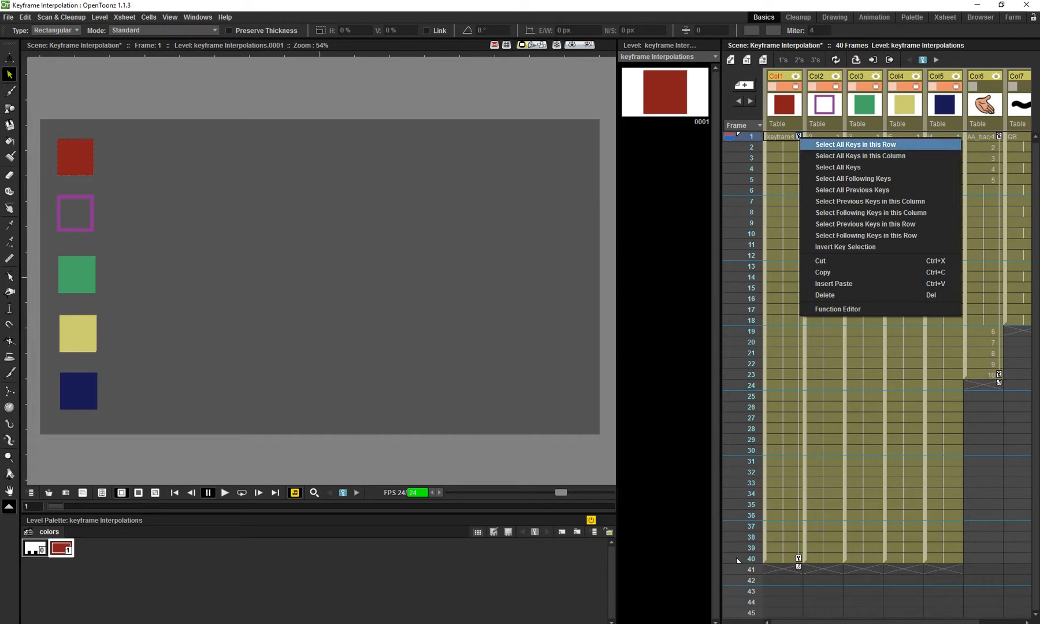
pyautogui.press('Down')
pyautogui.press('Down')
pyautogui.press('Down')
pyautogui.press('Down')
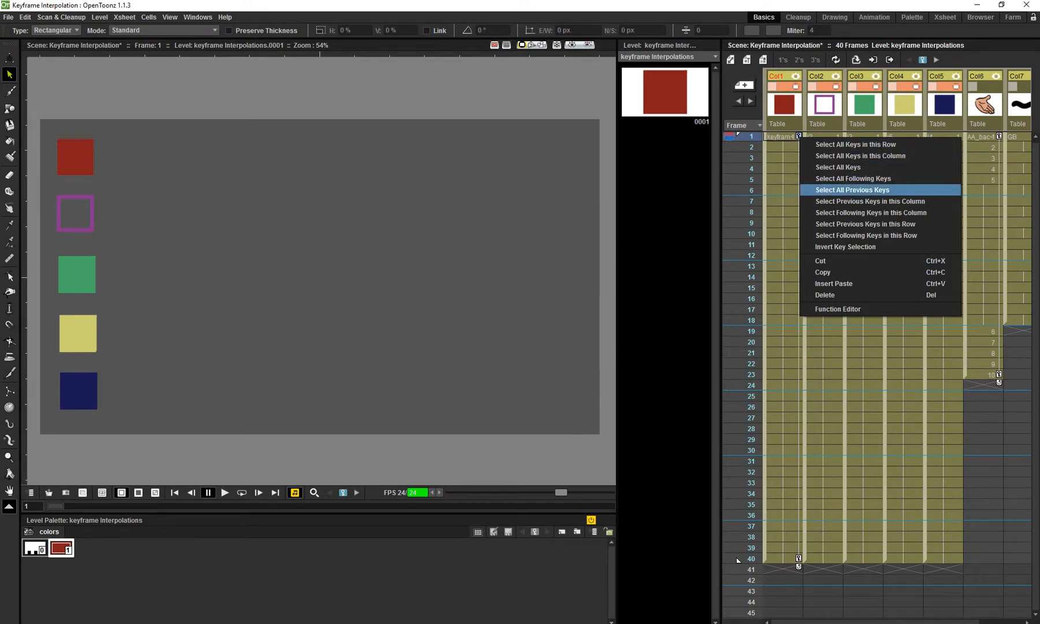
pyautogui.press('Up')
pyautogui.press('Down')
pyautogui.press('Down')
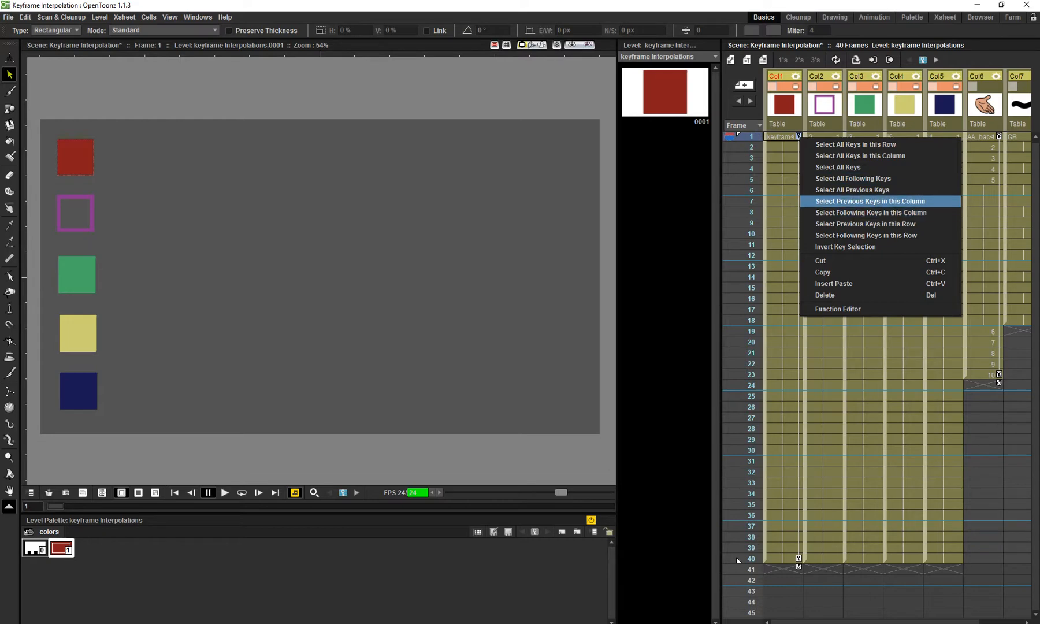
pyautogui.press('Down')
pyautogui.press('Down')
pyautogui.press('Down')
pyautogui.press('Up')
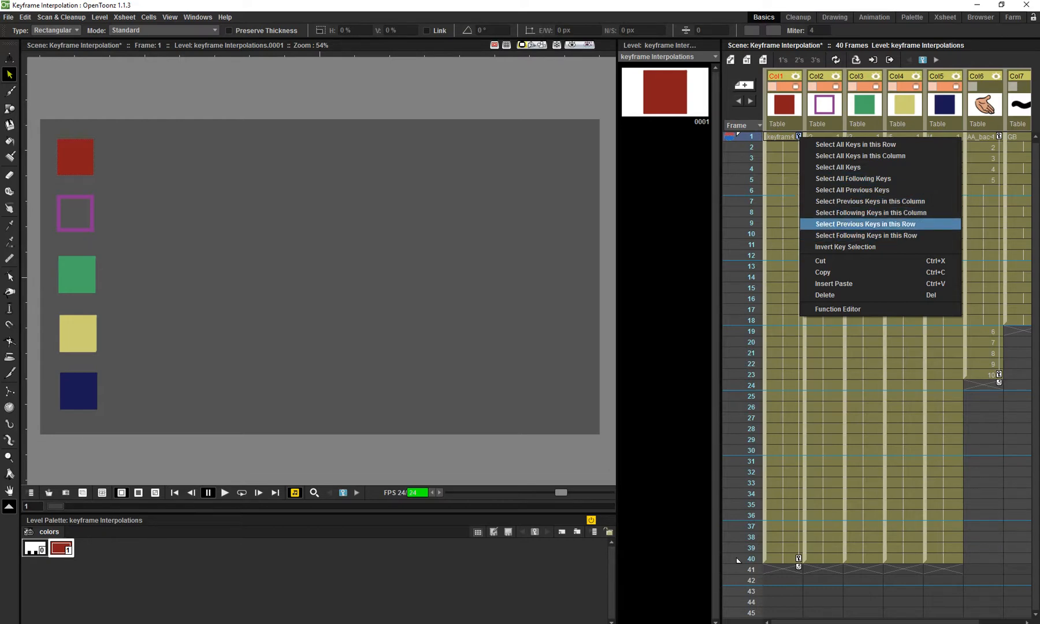
pyautogui.press('Down')
pyautogui.press('Down')
pyautogui.press('Down')
pyautogui.press('Down')
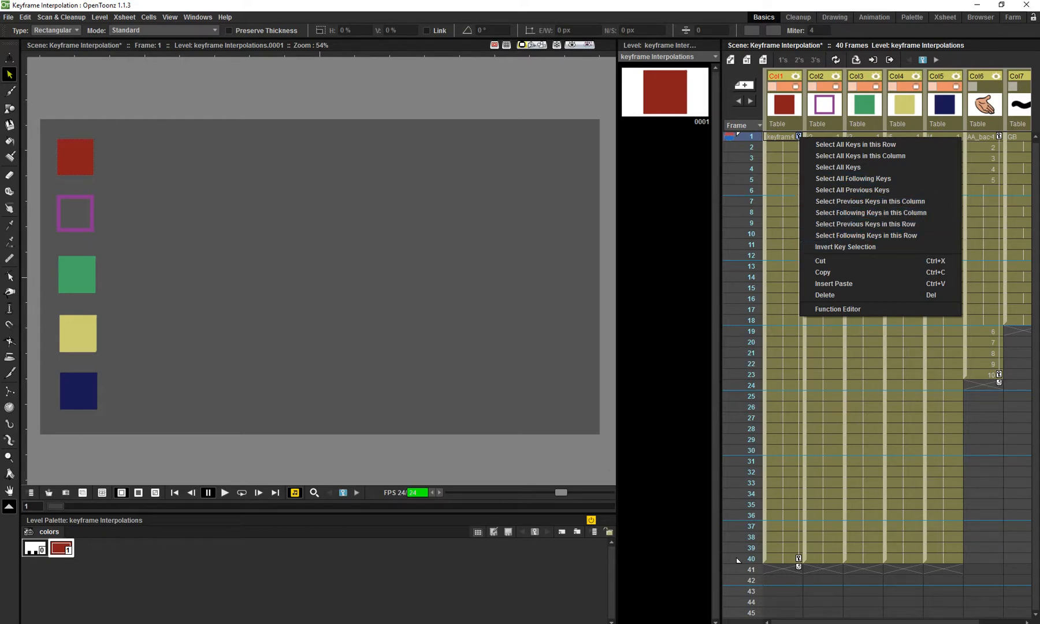
pyautogui.press('Up')
pyautogui.press('Up')
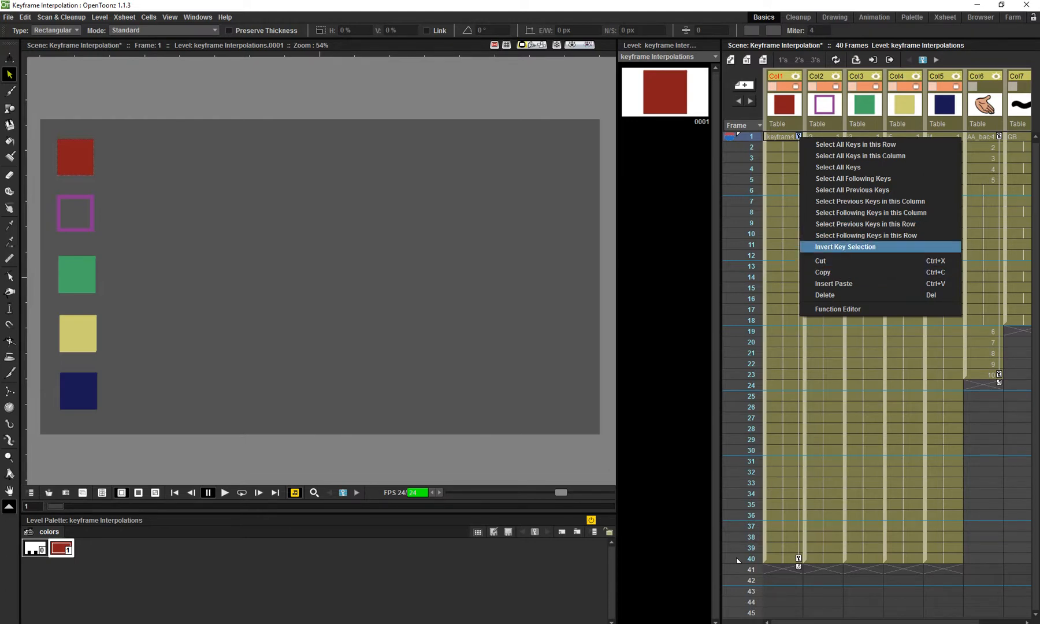
pyautogui.press('Down')
pyautogui.press('Down')
pyautogui.press('Down')
pyautogui.press('Down')
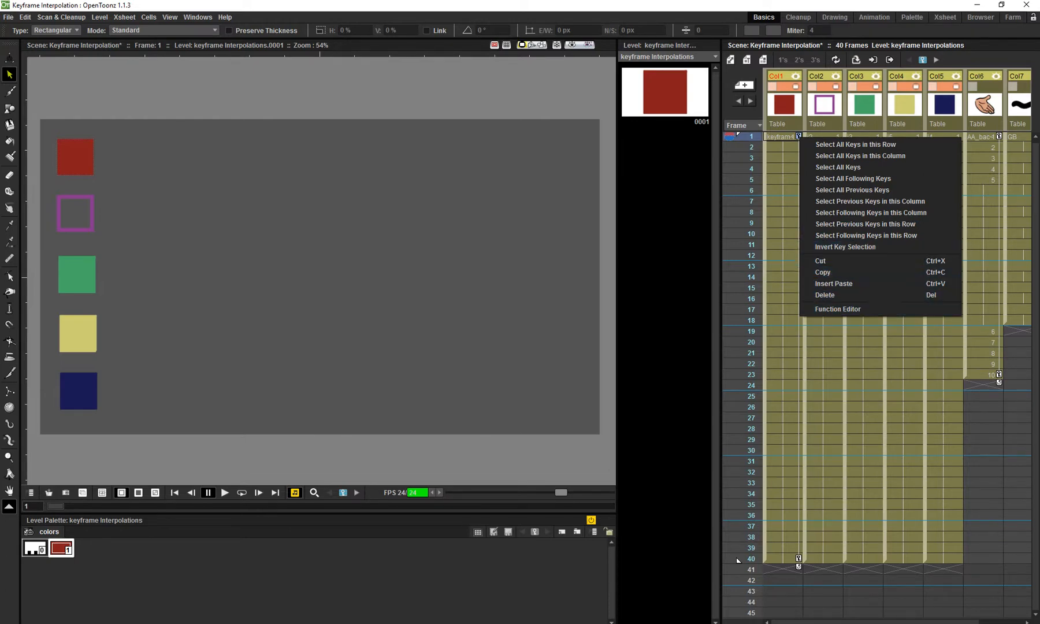
pyautogui.press('Down')
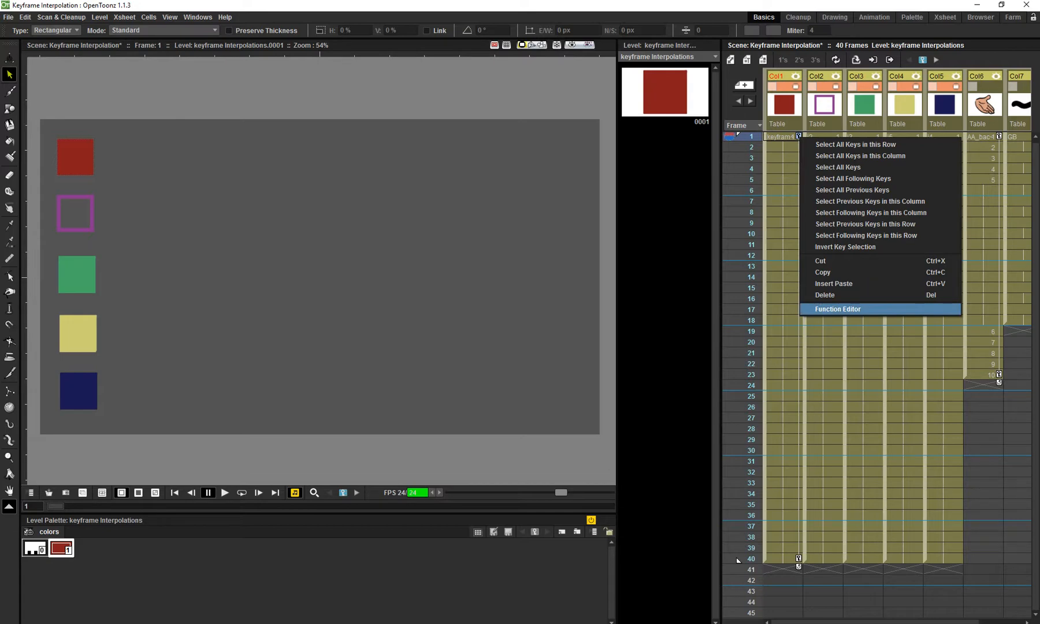
pyautogui.press('Down')
pyautogui.press('Escape')
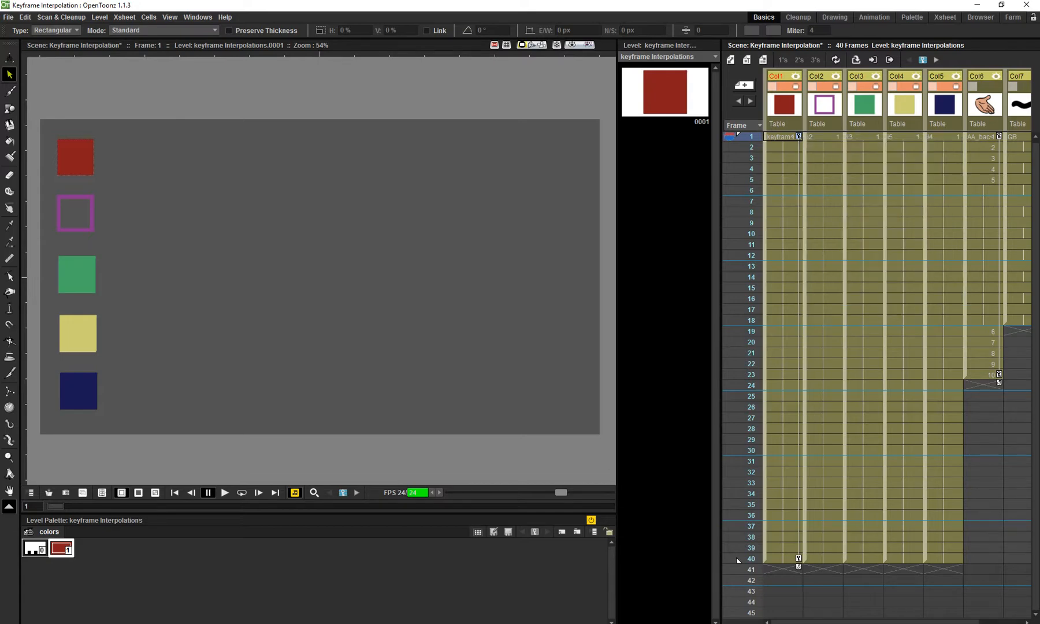
# Try to recover the purple fill of Col2's square through the undo history.
pyautogui.hotkey('ctrl', 'z')
pyautogui.hotkey('ctrl', 'z')
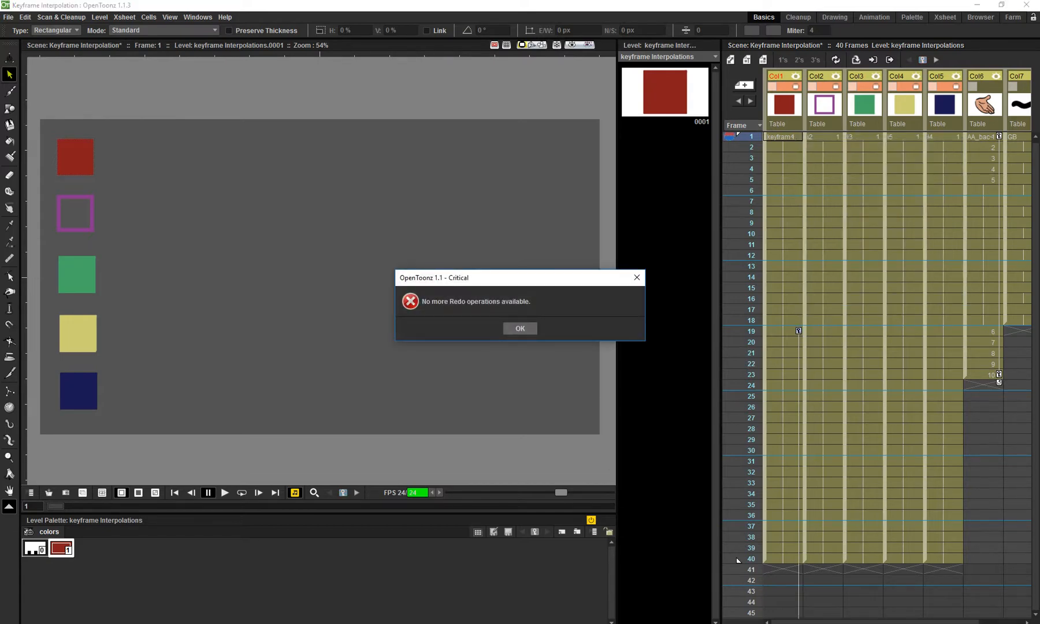
pyautogui.press('Return')
# Restore Col1's key to frame 1 and refill Col2's square with purple style 1.
pyautogui.press('f')
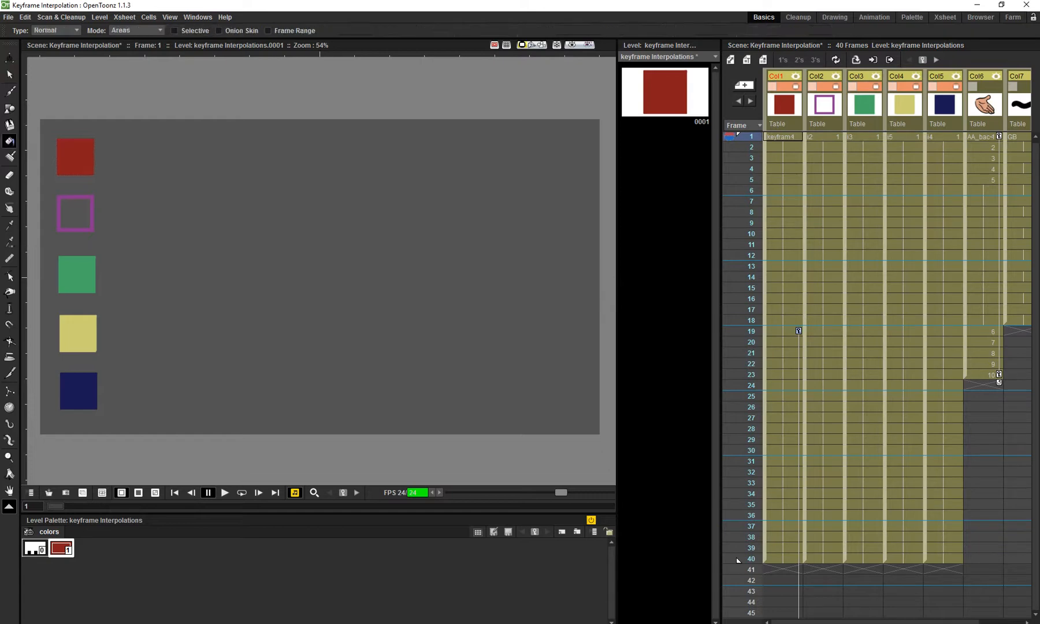
pyautogui.click(824, 106)
pyautogui.hotkey('ctrl', 'y')
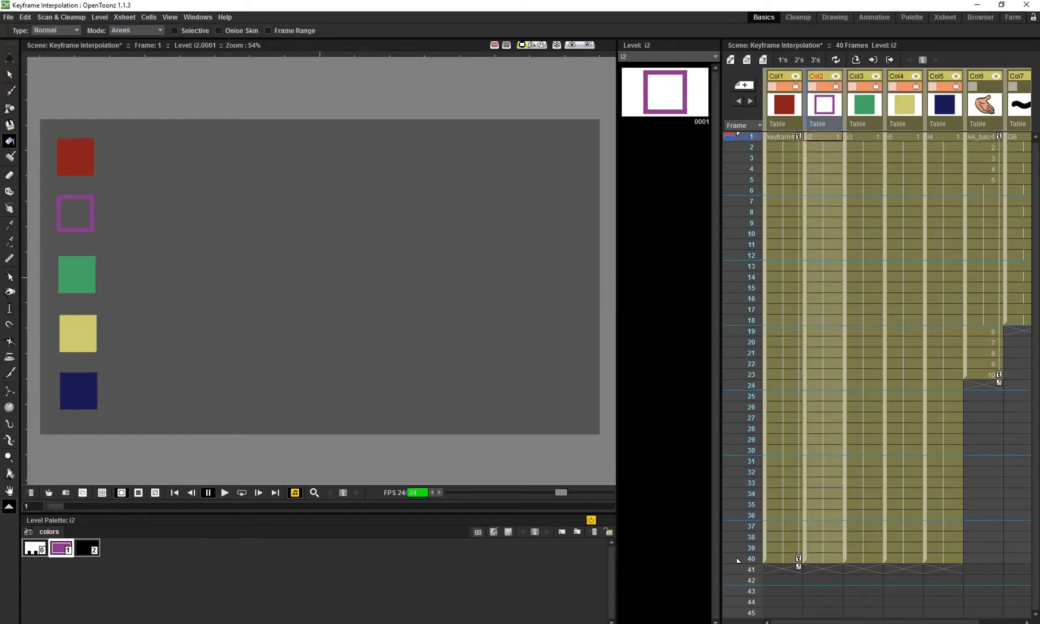
pyautogui.click(75, 214)
pyautogui.press('s')
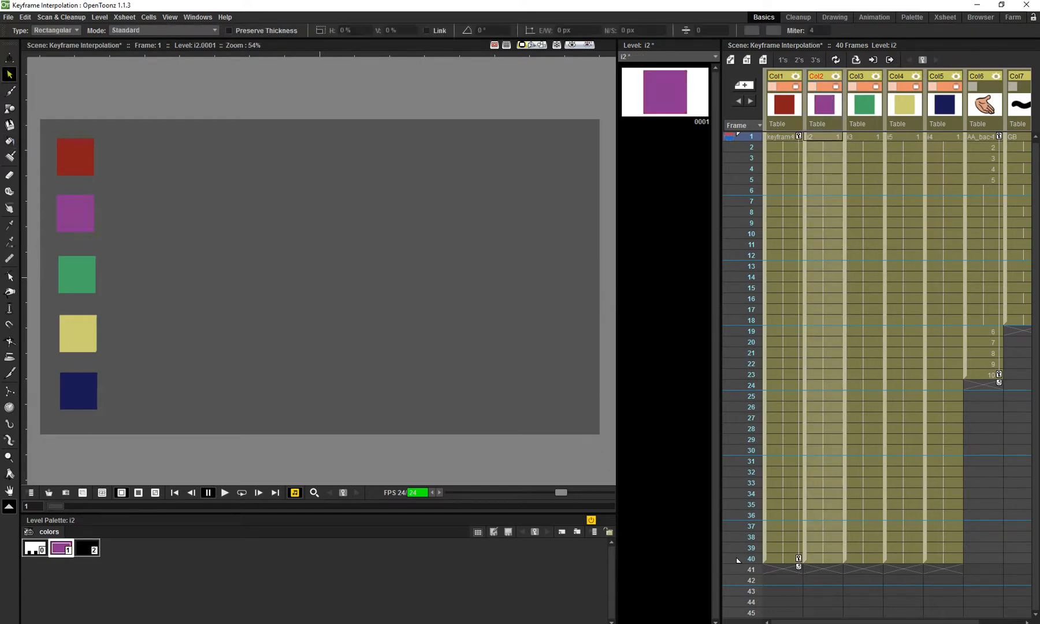
# Copy Col1's keys at frames 1 and 40.
pyautogui.click(75, 214)
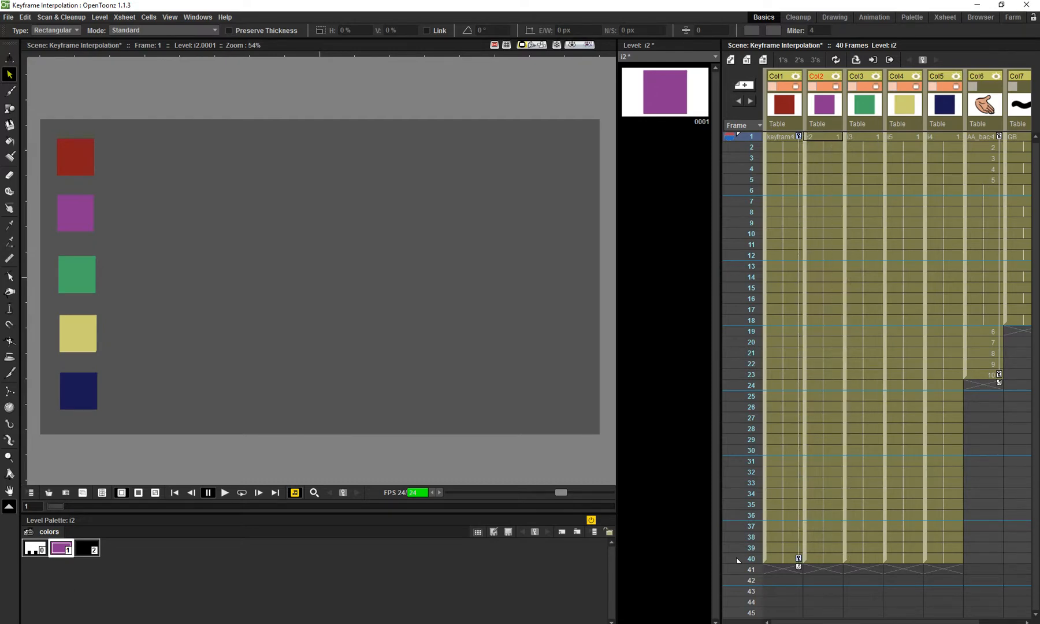
pyautogui.rightClick(799, 136)
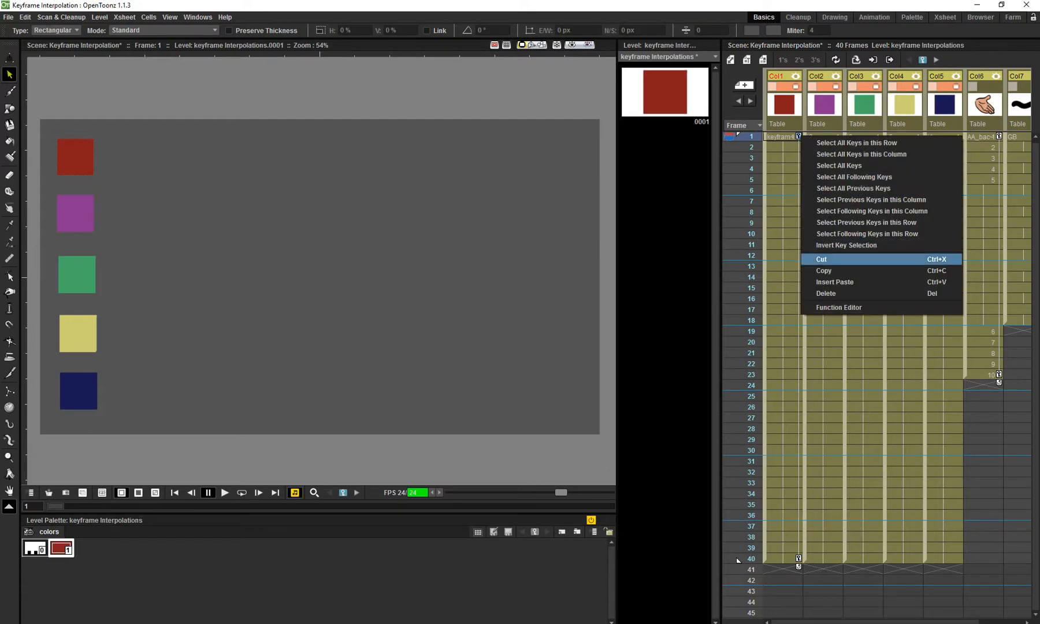
pyautogui.click(826, 271)
# Try to paste the copied keys at Col2's frame 1, and undo the paste.
pyautogui.doubleClick(832, 137)
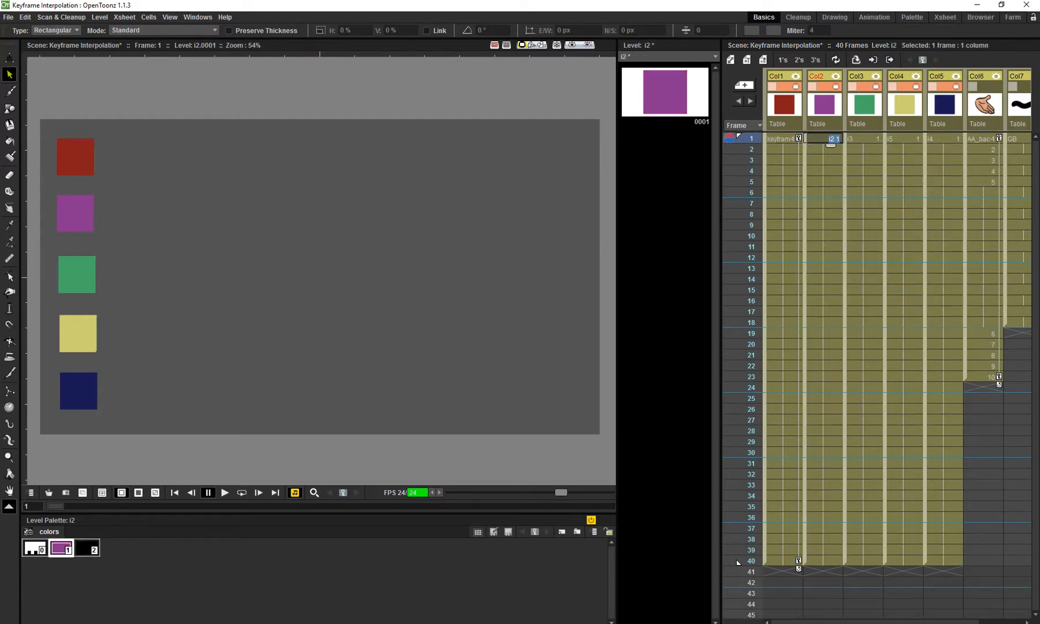
pyautogui.press('Escape')
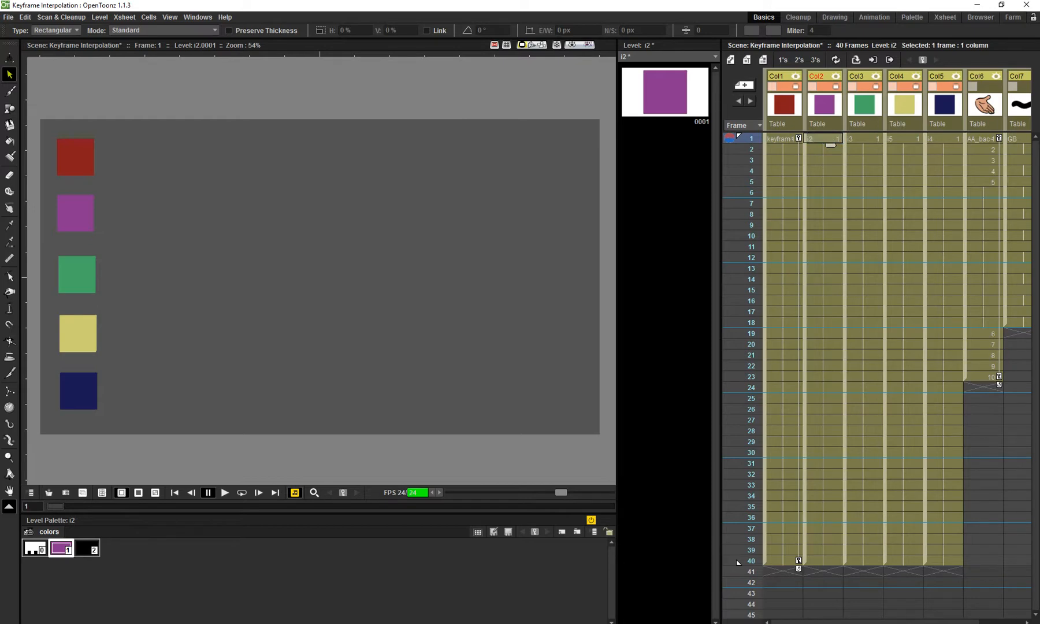
pyautogui.hotkey('ctrl', 'v')
pyautogui.hotkey('ctrl', 'z')
# Paste Col1's copied keys into Col2 starting at frame 1, so it is keyed at frames 1 and 40.
pyautogui.scroll(-1, 737, 560)
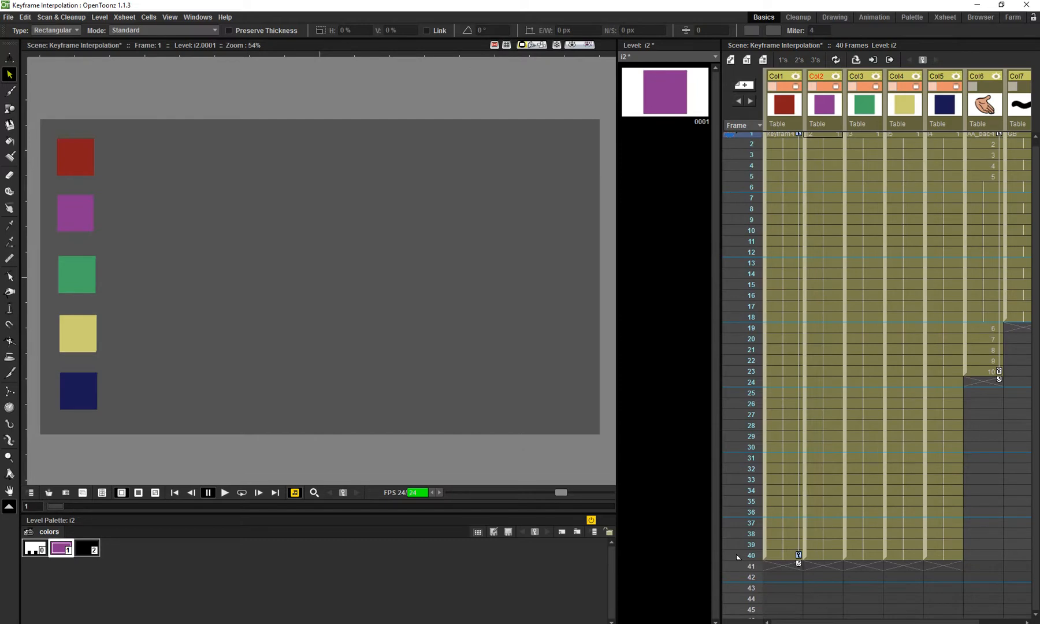
pyautogui.scroll(1, 737, 557)
pyautogui.click(822, 104)
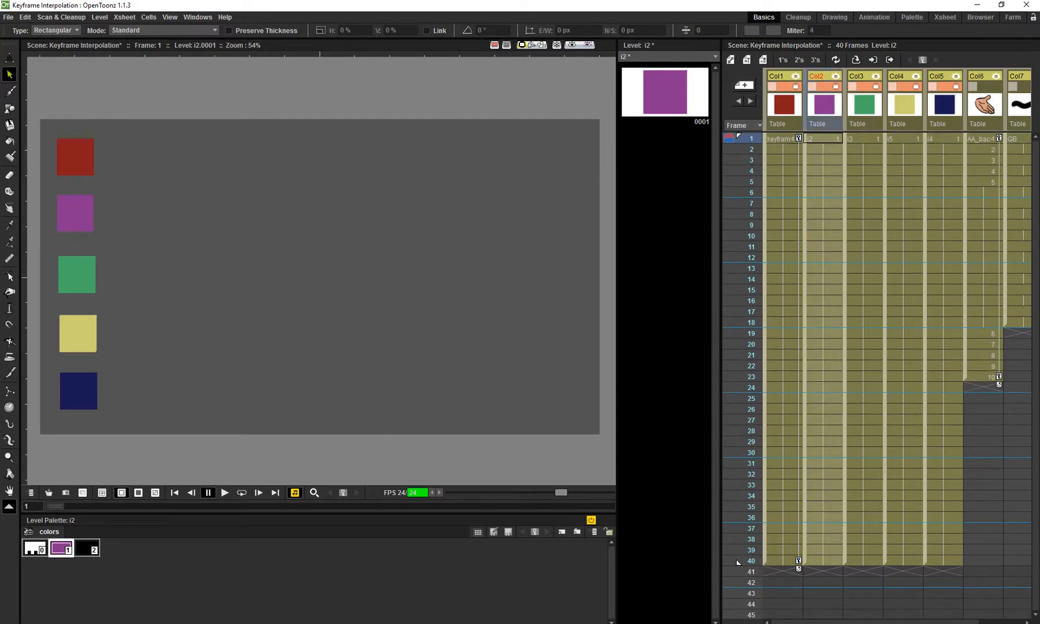
pyautogui.press('Escape')
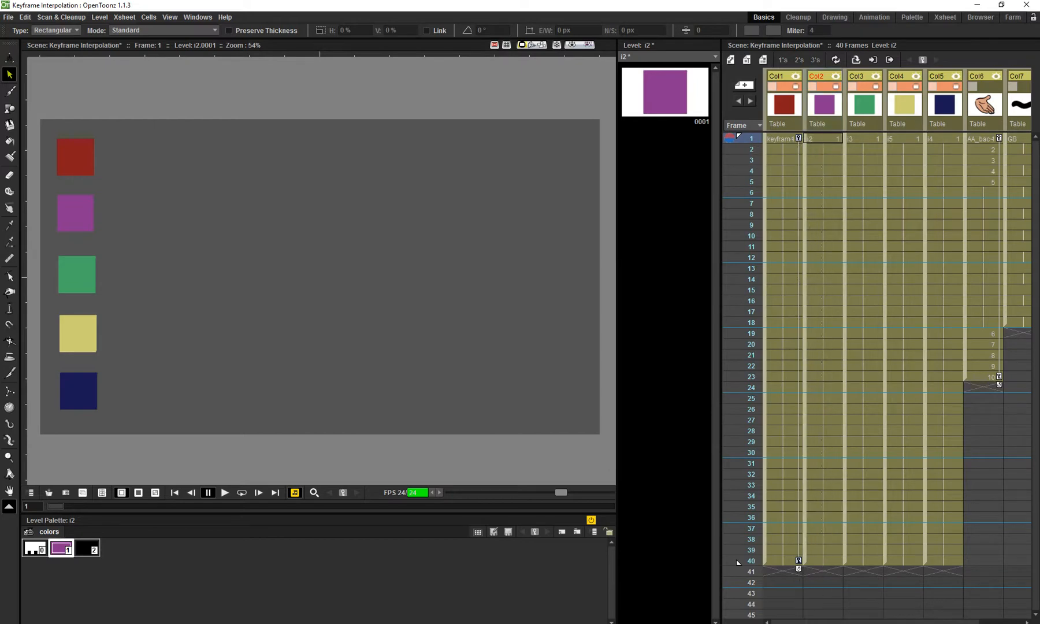
pyautogui.click(824, 139)
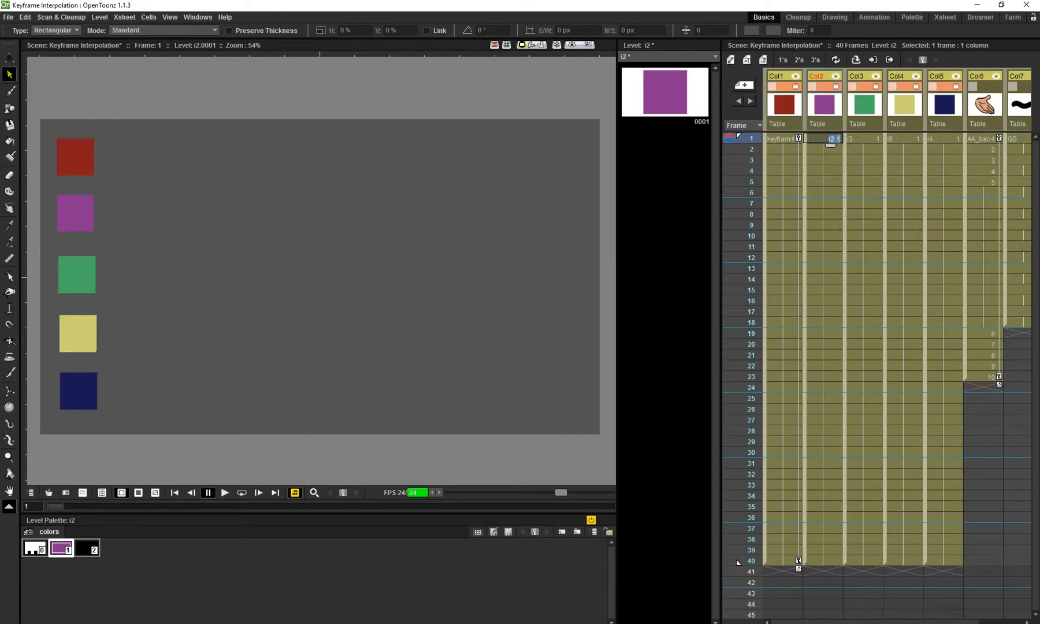
pyautogui.hotkey('ctrl', 'v')
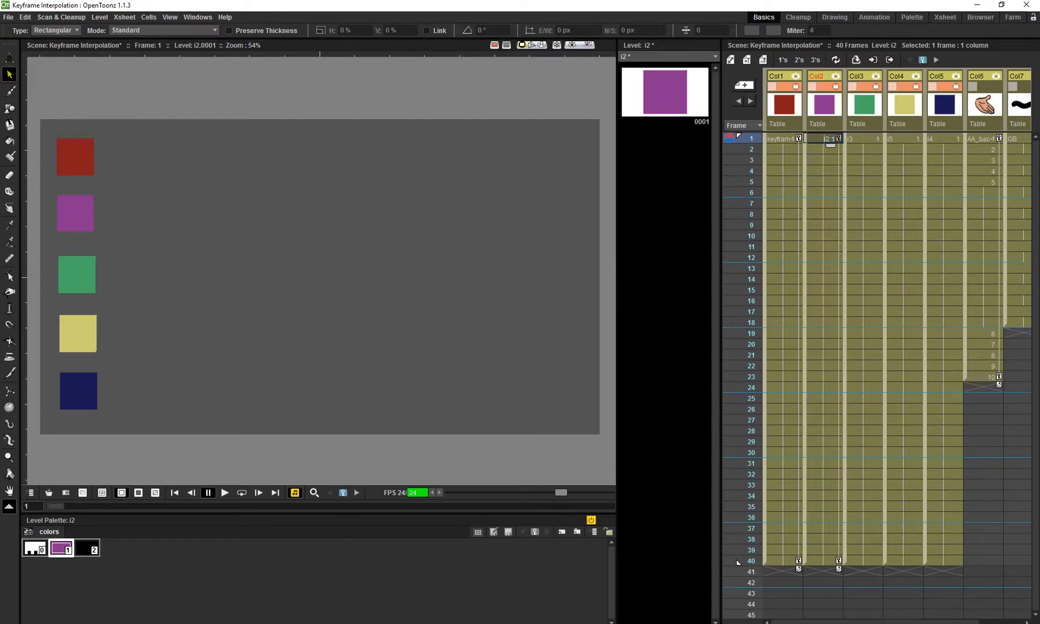
pyautogui.press('Down')
pyautogui.press('Up')
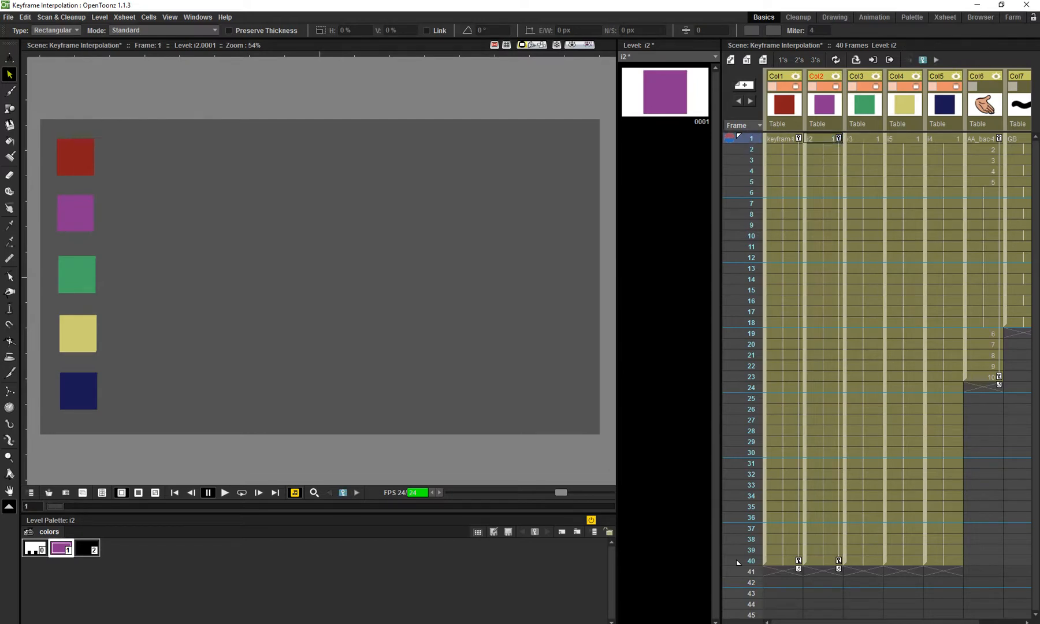
# Play back the animation to check Col2's movement, and save the scene.
pyautogui.press('p')
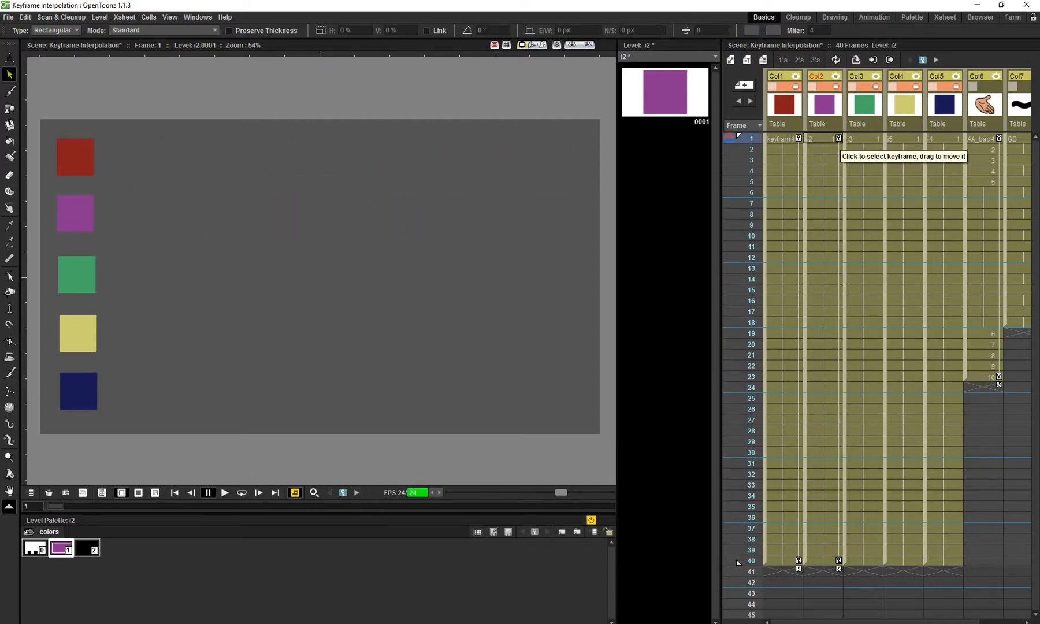
pyautogui.hotkey('ctrl', 's')
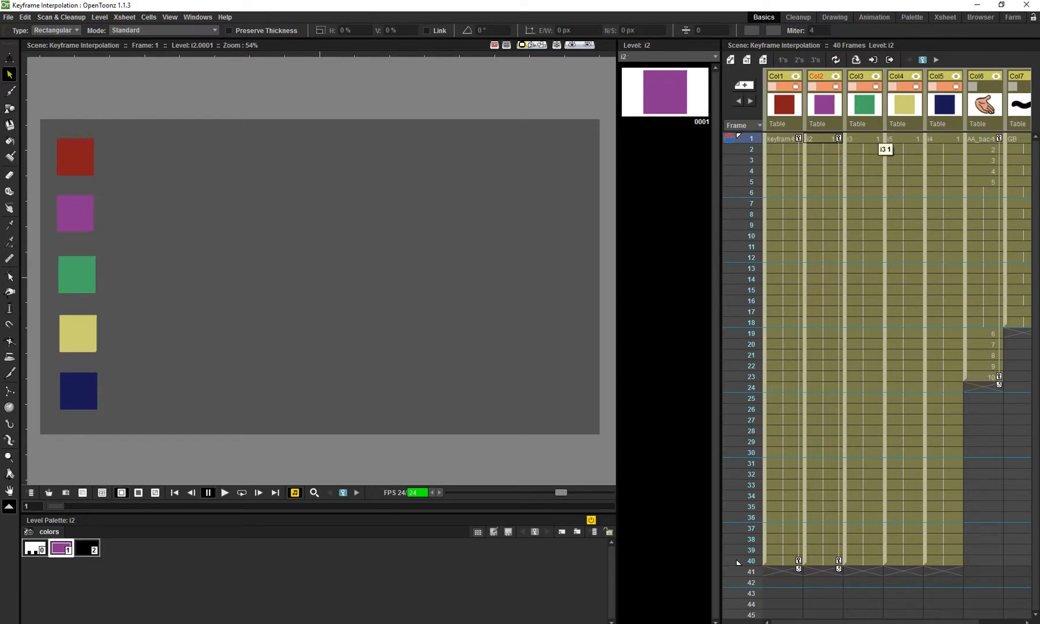
# Paste the copied keys into Col3, Col4 and Col5 starting at frame 1, so each is keyed at frames 1 and 40.
pyautogui.click(873, 140)
pyautogui.hotkey('ctrl', 'v')
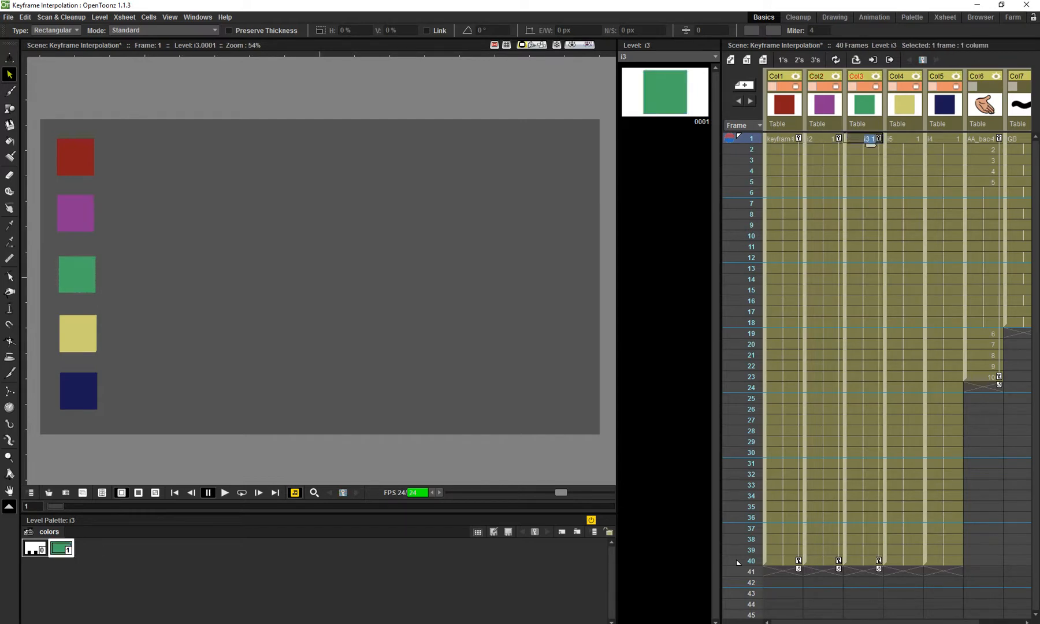
pyautogui.press('Right')
pyautogui.hotkey('ctrl', 'v')
pyautogui.press('Right')
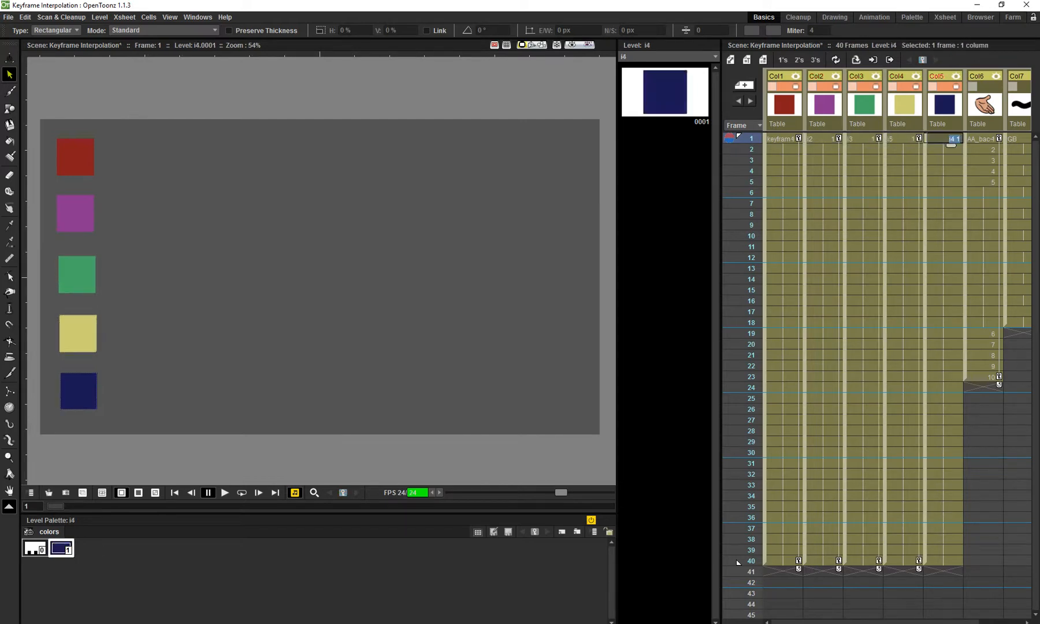
pyautogui.hotkey('ctrl', 'v')
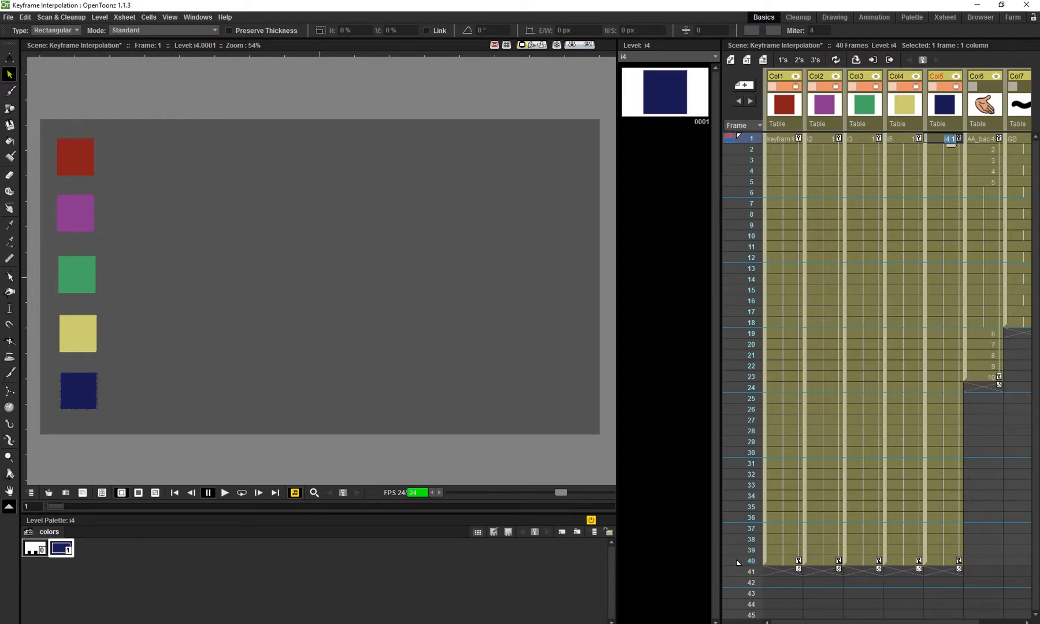
# Go back to Col2 at frame 1 and play back the animation to compare the squares' movement.
pyautogui.press('Left')
pyautogui.press('Left')
pyautogui.press('Left')
pyautogui.press('p')
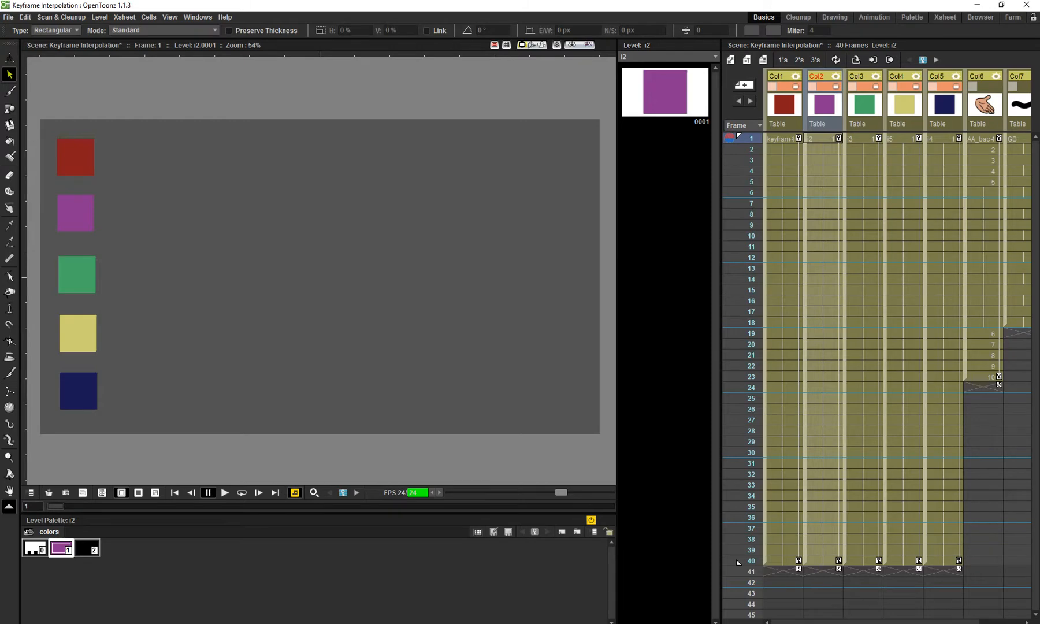
# Widen the scene viewer, and open the Function Editor from Col2's key at frame 1.
pyautogui.moveTo(617, 311); pyautogui.dragTo(694, 312)
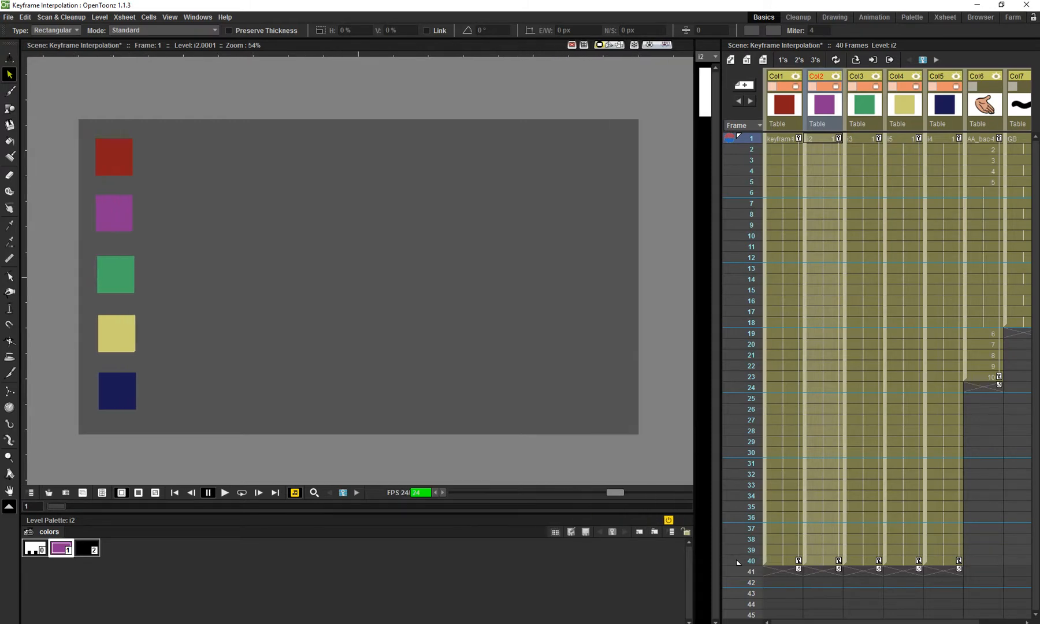
pyautogui.scroll(1, 418, 228)
pyautogui.doubleClick(838, 138)
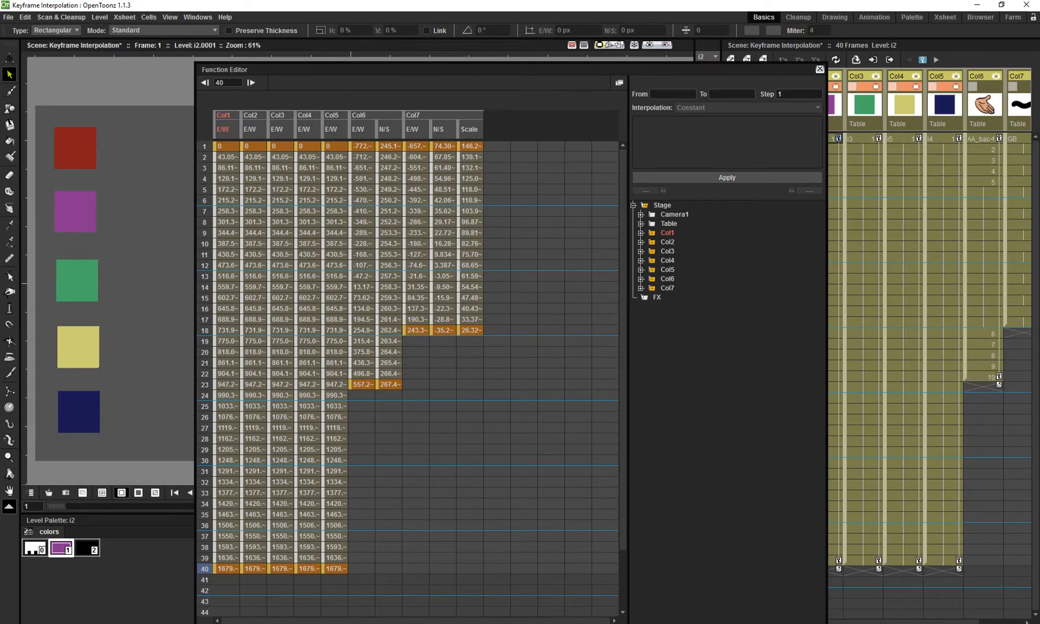
pyautogui.moveTo(462, 69); pyautogui.dragTo(411, 42)
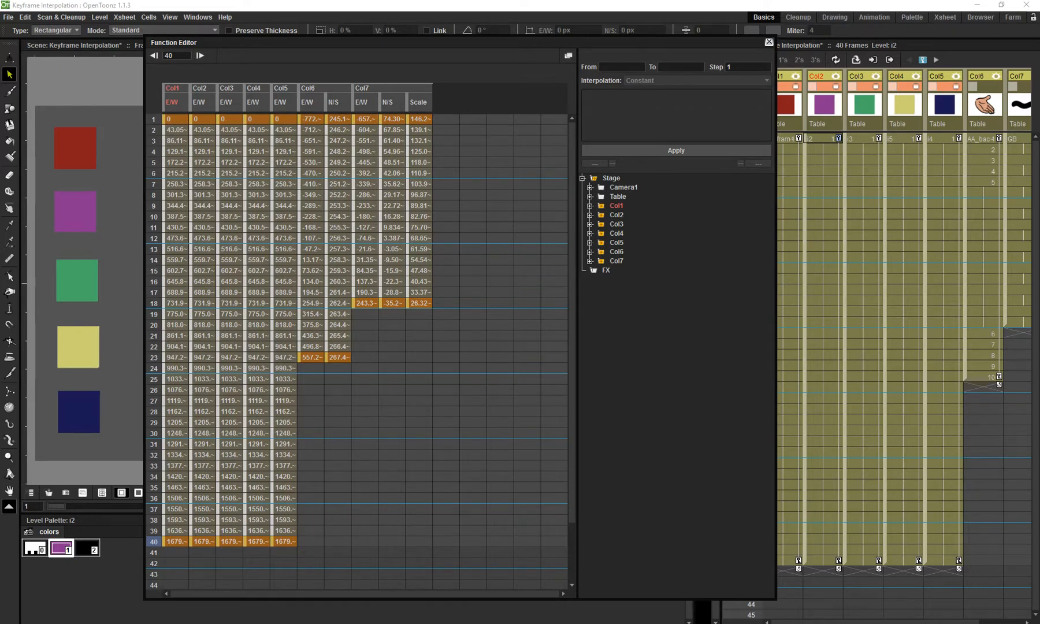
# Expand Col7 and Col6 in the Function Editor and hide their animated channels from the sheet.
pyautogui.doubleClick(616, 261)
pyautogui.click(601, 261)
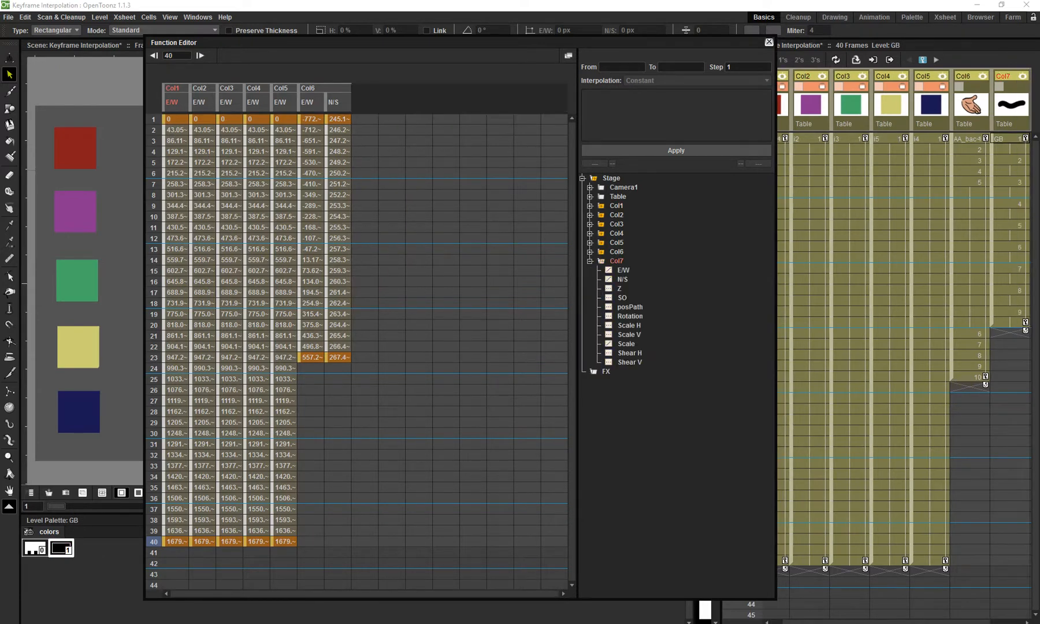
pyautogui.doubleClick(617, 252)
pyautogui.click(602, 251)
# Show all of Col5's channels in the Function Editor's sheet and collapse its channel list.
pyautogui.doubleClick(617, 242)
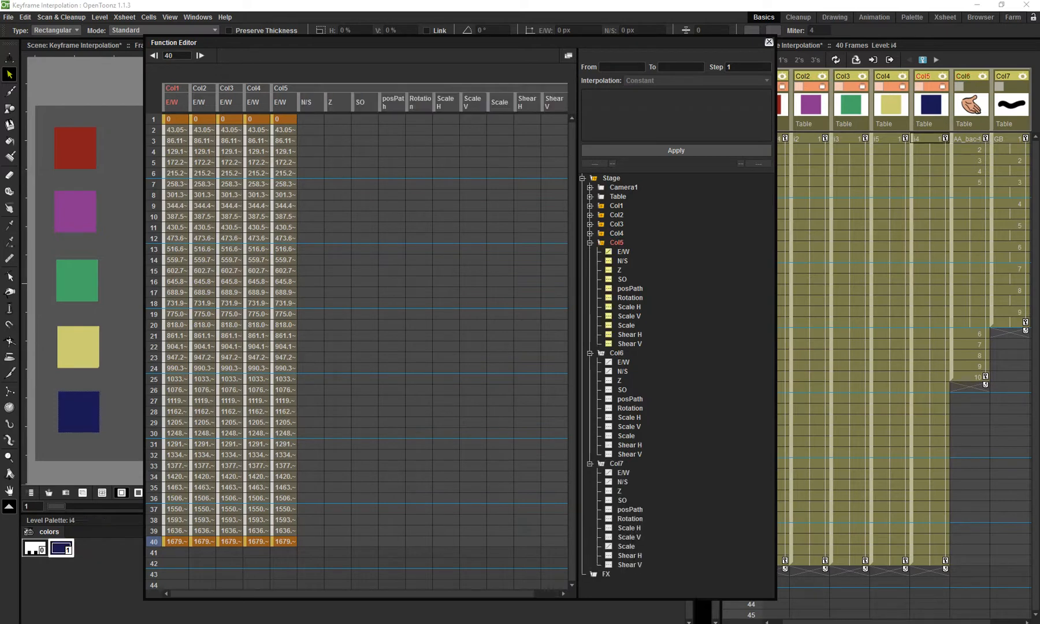
pyautogui.click(601, 243)
pyautogui.click(601, 242)
pyautogui.click(590, 243)
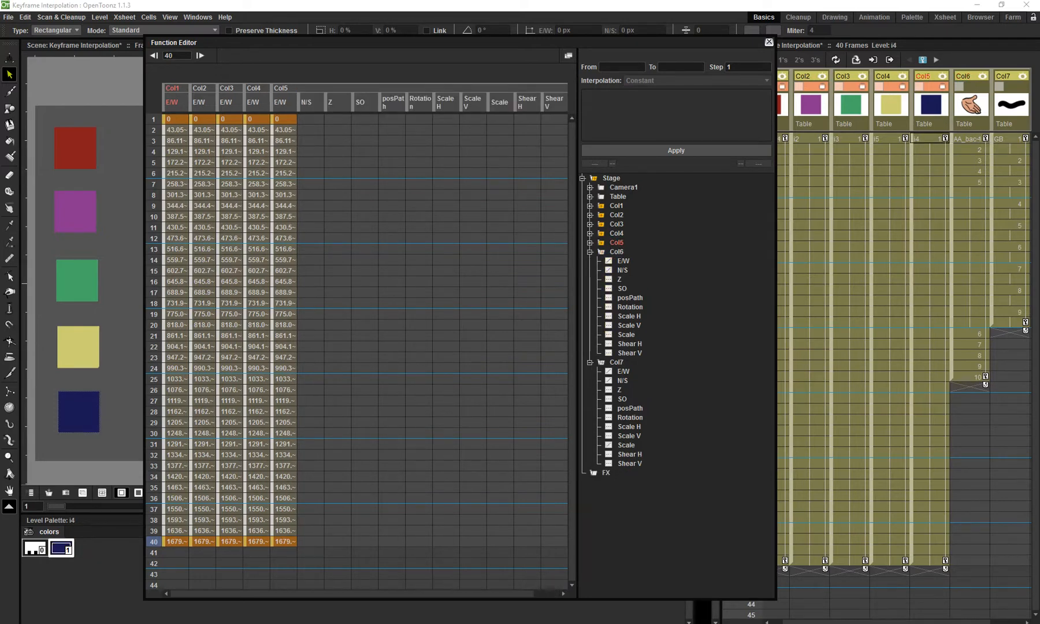
# Move the Function Editor clear of the squares and select Col2's E/W key at frame 1.
pyautogui.moveTo(231, 43); pyautogui.dragTo(355, 55)
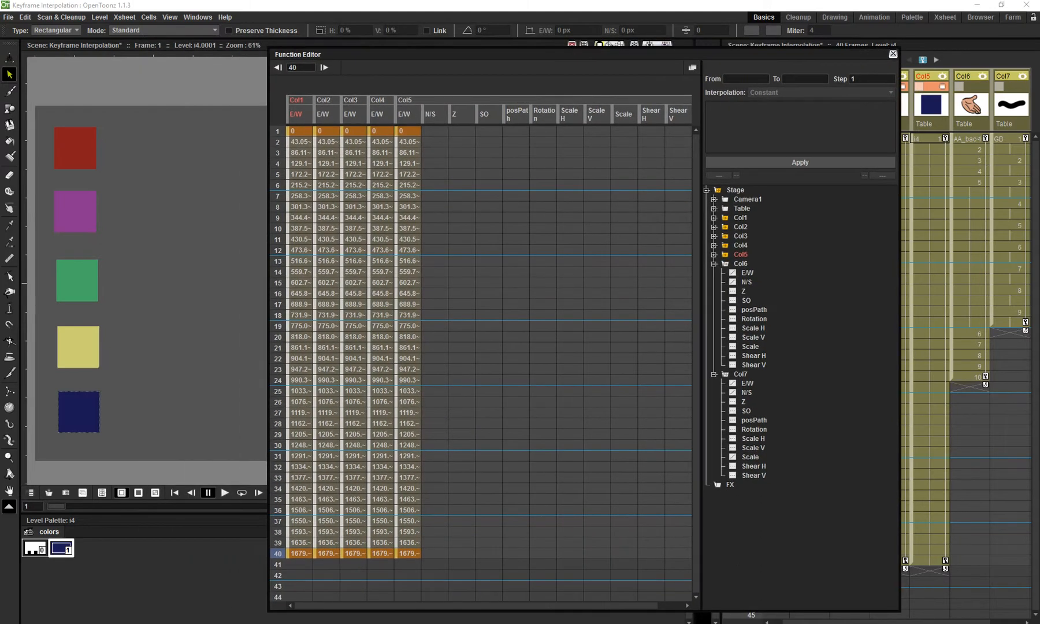
pyautogui.click(326, 131)
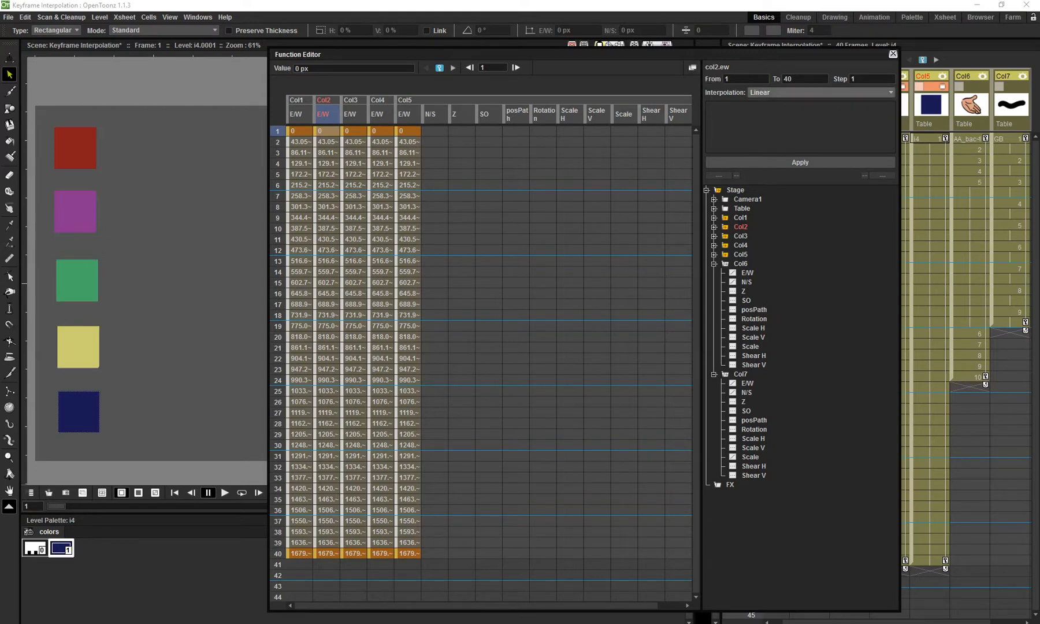
# Try Speed In / Speed Out interpolation on Col2's E/W segment, and set it back to Linear.
pyautogui.click(820, 92)
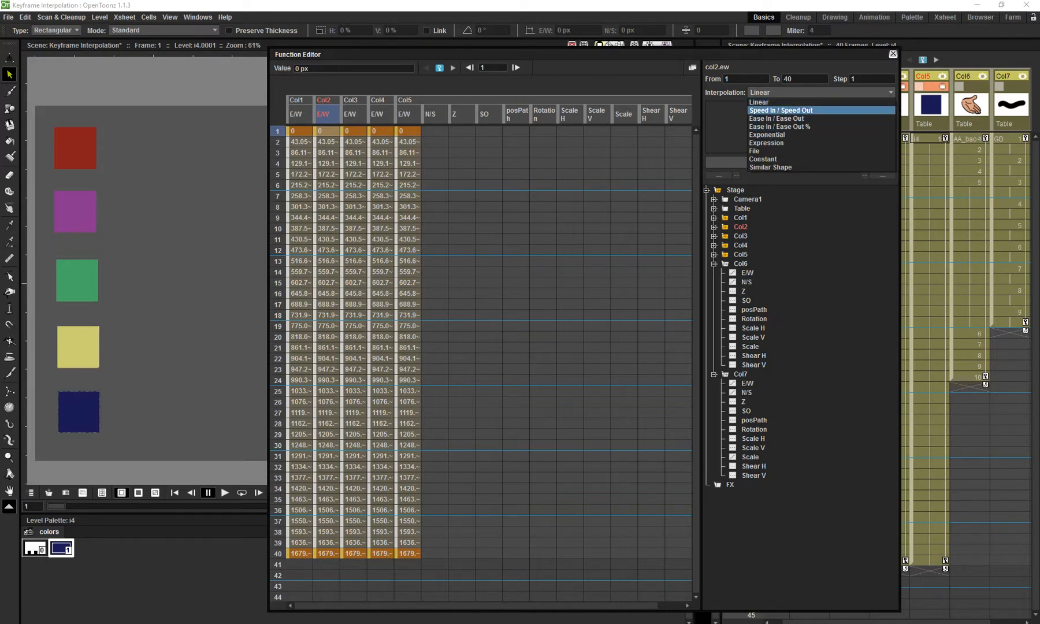
pyautogui.click(803, 111)
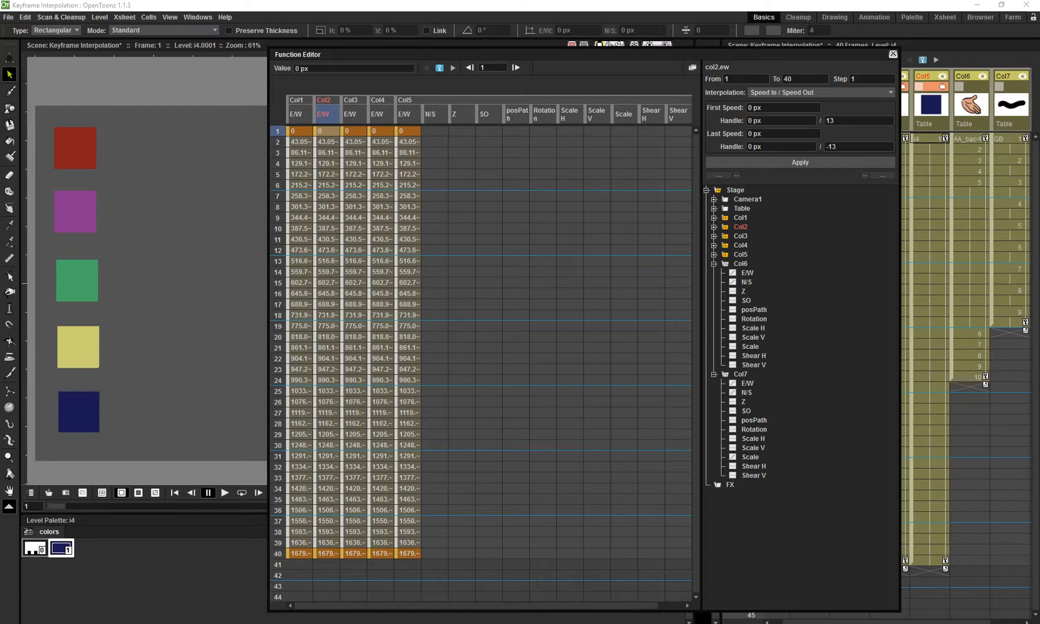
pyautogui.click(821, 92)
pyautogui.click(761, 103)
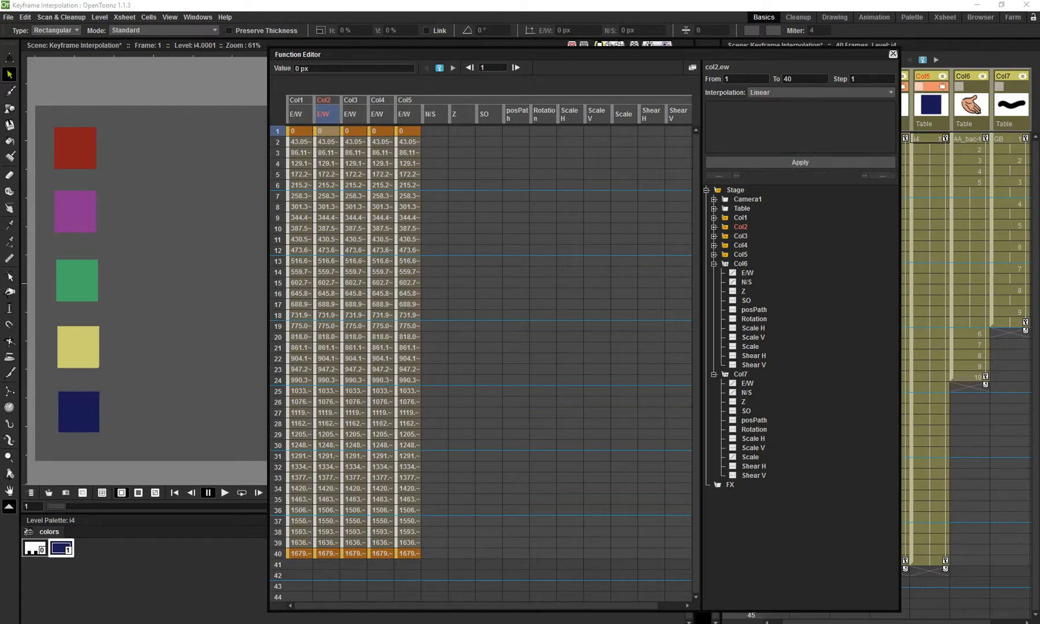
# Open the Function Curves window for Col2's E/W channel, enlarge it and place it below the first rows of the function sheet.
pyautogui.click(692, 68)
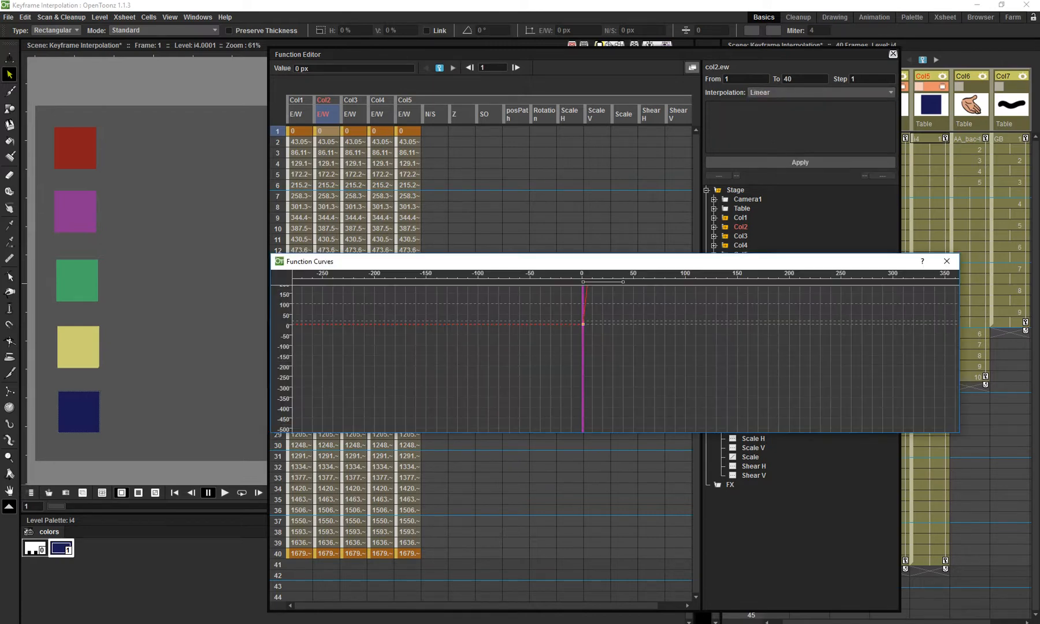
pyautogui.scroll(-3, 582, 345)
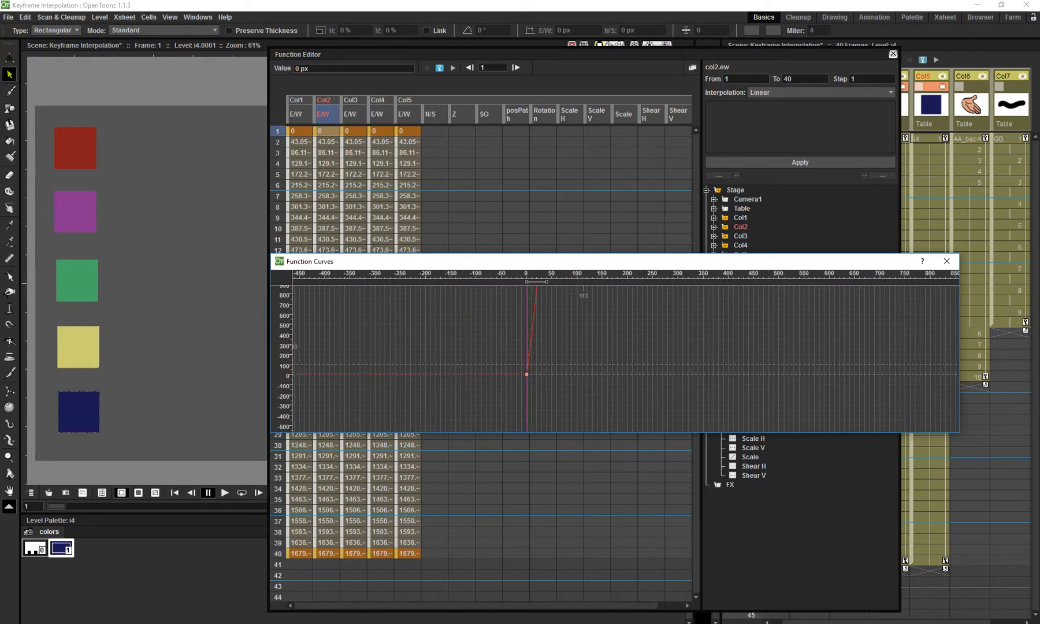
pyautogui.moveTo(601, 345); pyautogui.dragTo(541, 396)
pyautogui.scroll(-2, 502, 356)
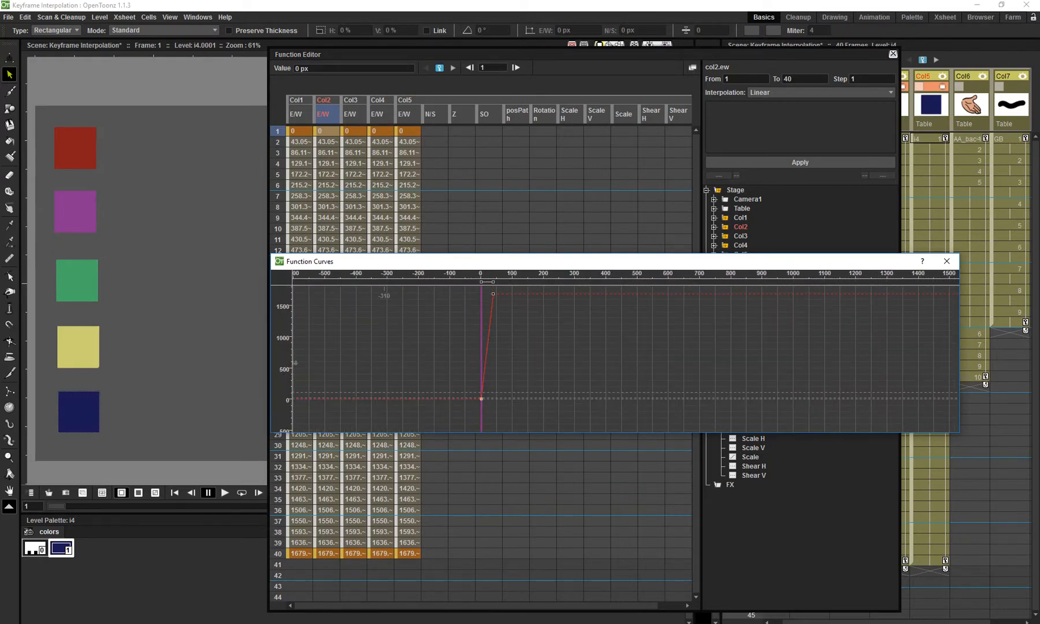
pyautogui.scroll(3, 543, 351)
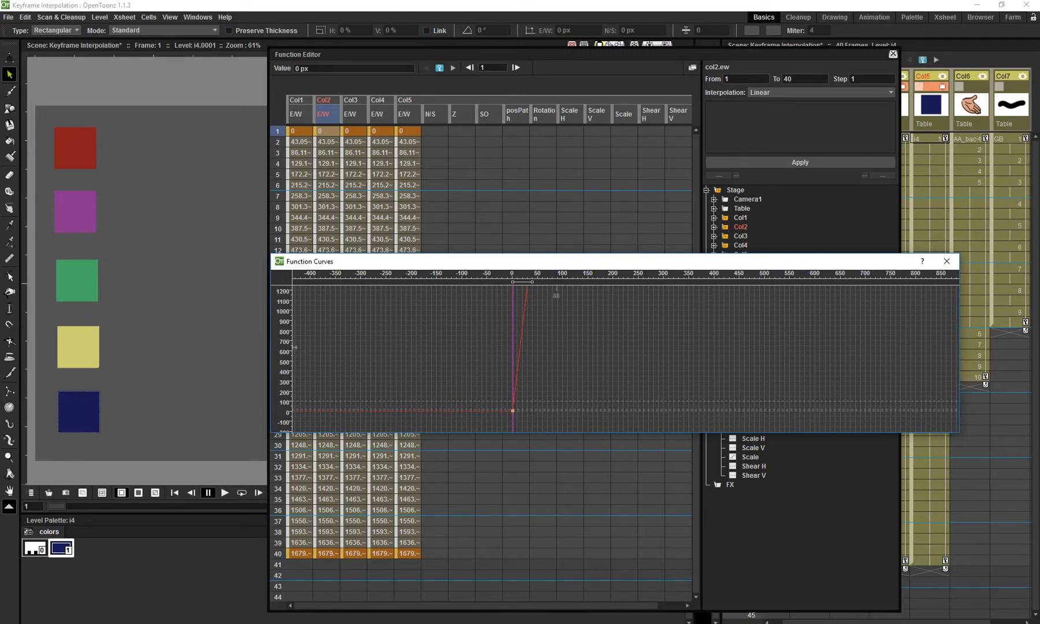
pyautogui.moveTo(556, 348); pyautogui.dragTo(562, 352)
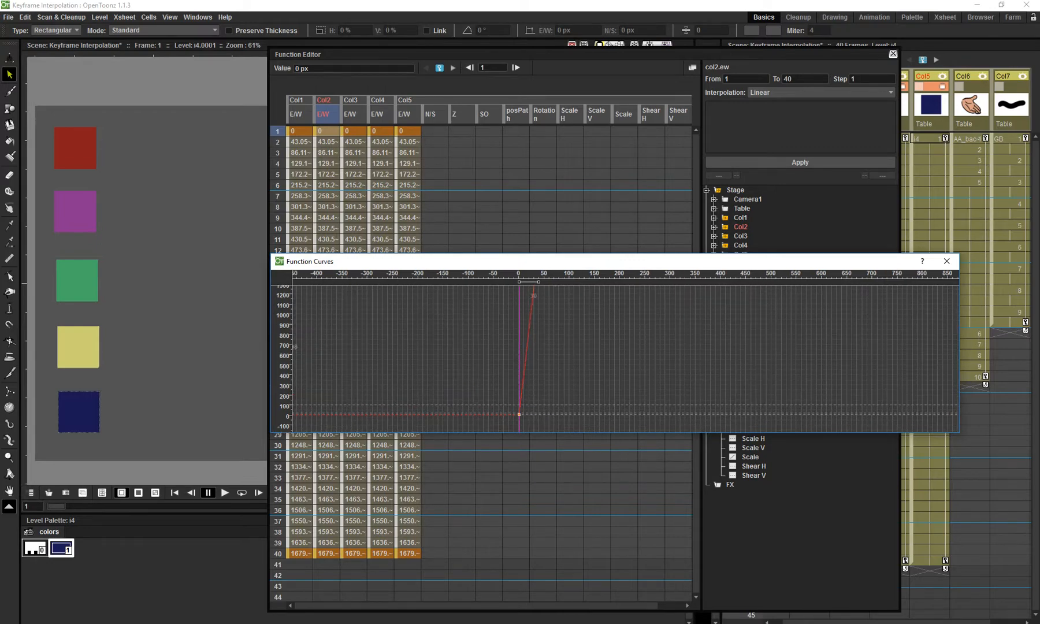
pyautogui.moveTo(520, 261); pyautogui.dragTo(291, 91)
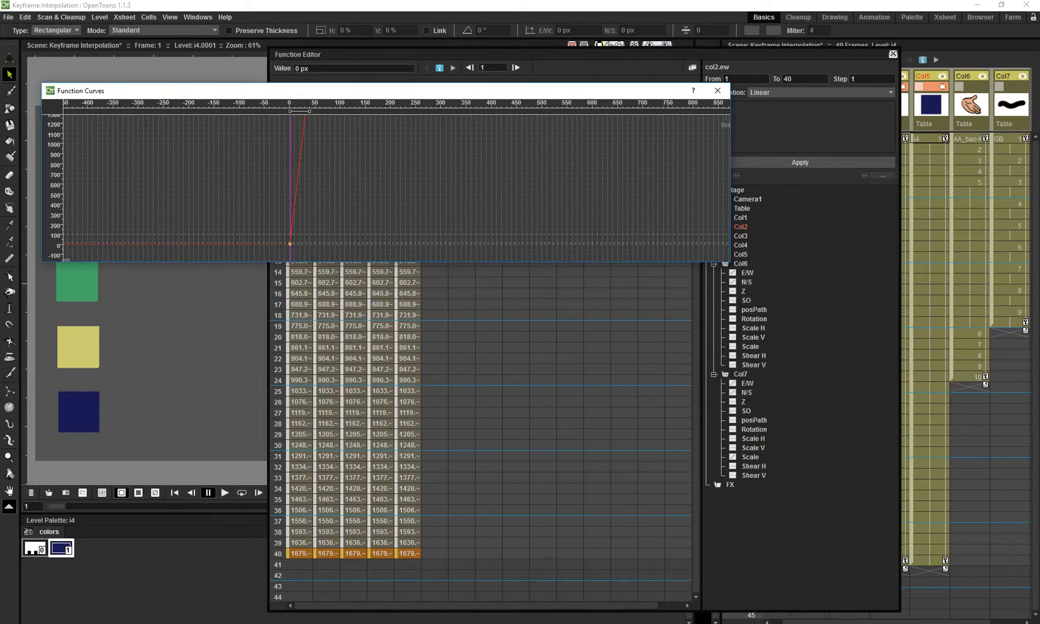
pyautogui.moveTo(730, 262); pyautogui.dragTo(934, 447)
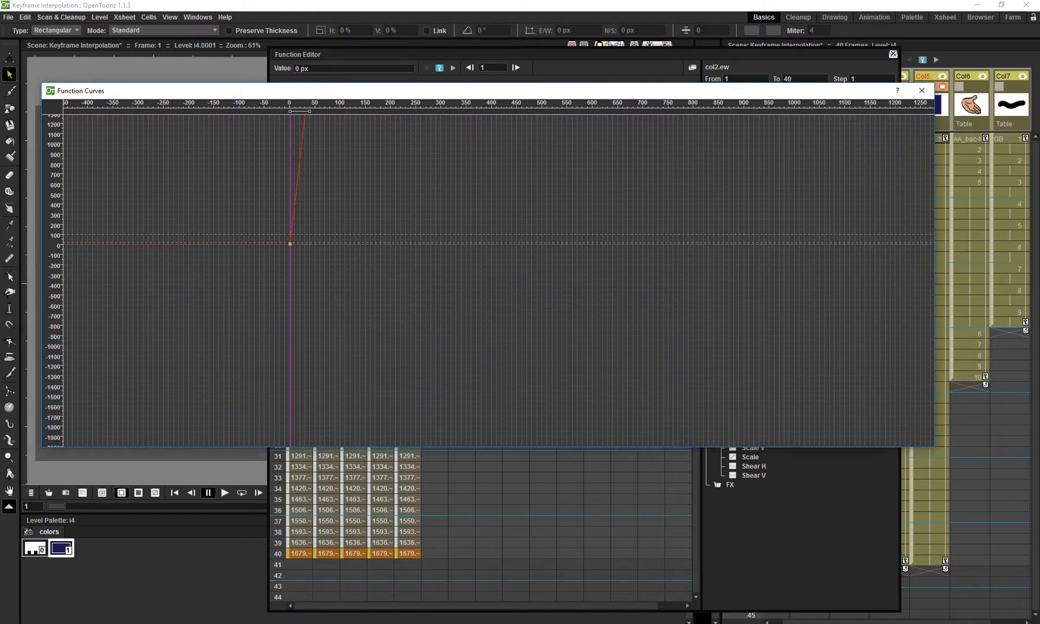
pyautogui.moveTo(460, 91); pyautogui.dragTo(641, 268)
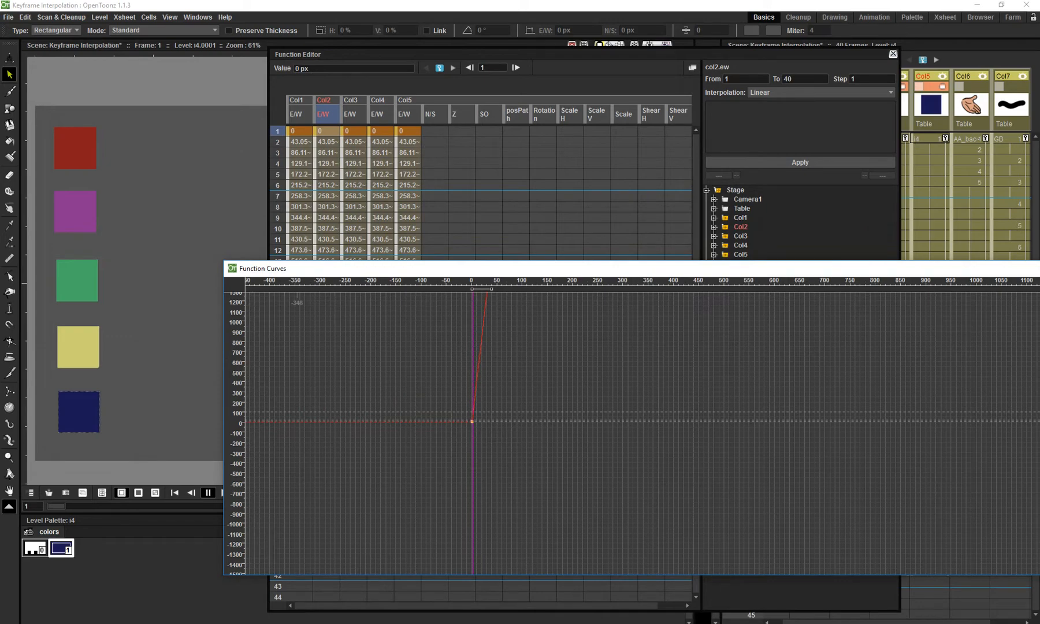
# Examine the shape of Col2's linear E/W curve between its keys at frames 1 and 40.
pyautogui.moveTo(454, 404)
pyautogui.mouseDown()
pyautogui.moveTo(486, 442)
pyautogui.moveTo(536, 440)
pyautogui.moveTo(450, 365)
pyautogui.moveTo(588, 453)
pyautogui.moveTo(561, 464)
pyautogui.moveTo(624, 444)
pyautogui.moveTo(573, 428)
pyautogui.mouseUp()
pyautogui.scroll(2, 533, 437)
pyautogui.scroll(4, 531, 437)
pyautogui.moveTo(565, 390); pyautogui.dragTo(561, 411)
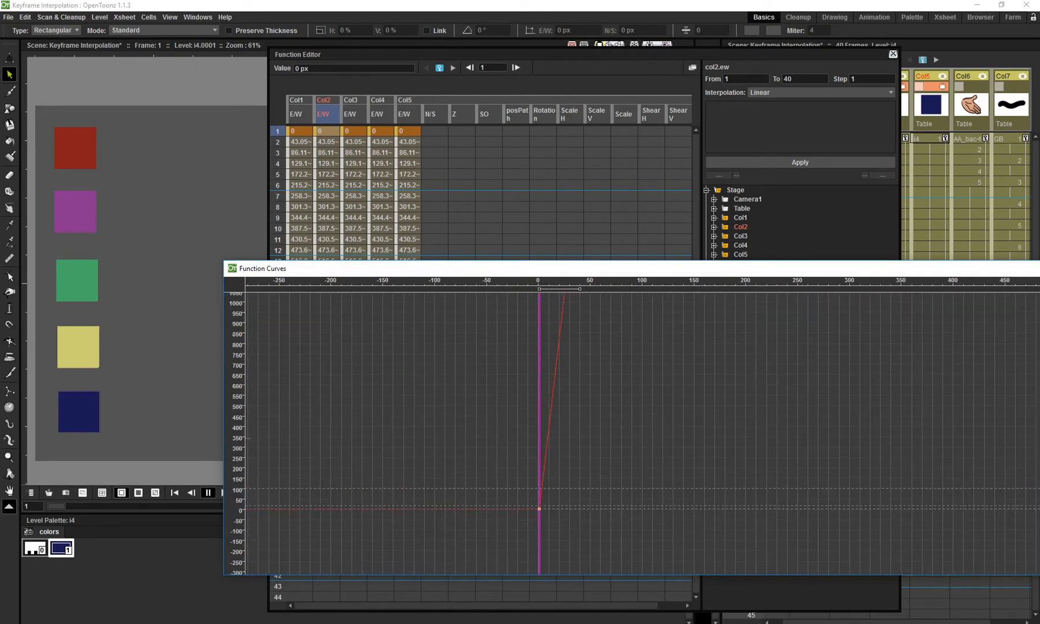
pyautogui.scroll(-4, 236, 438)
pyautogui.scroll(3, 236, 438)
pyautogui.scroll(-3, 236, 438)
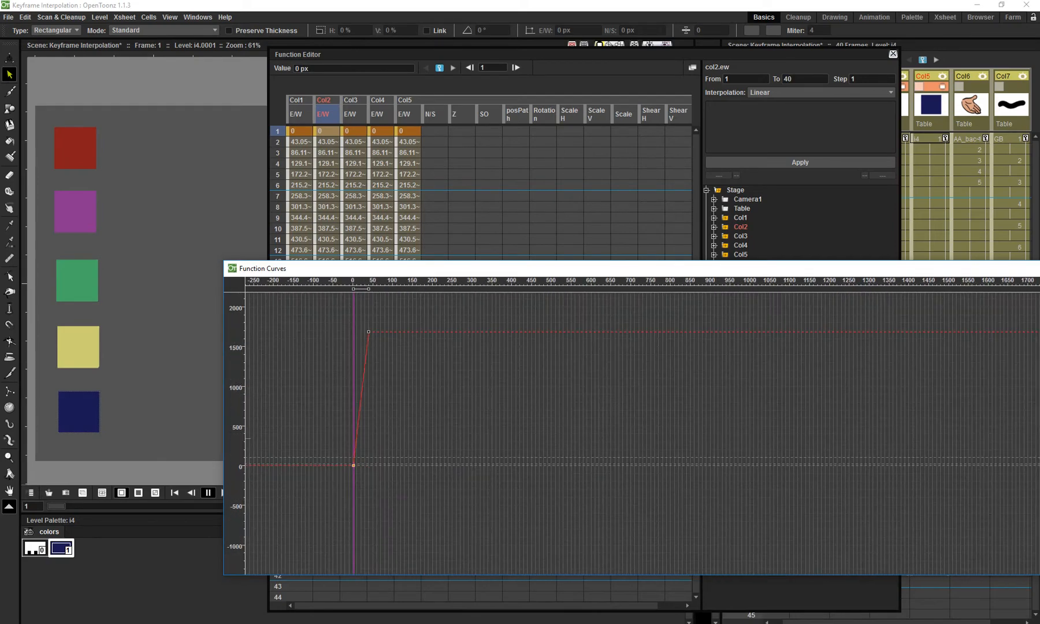
pyautogui.scroll(3, 236, 439)
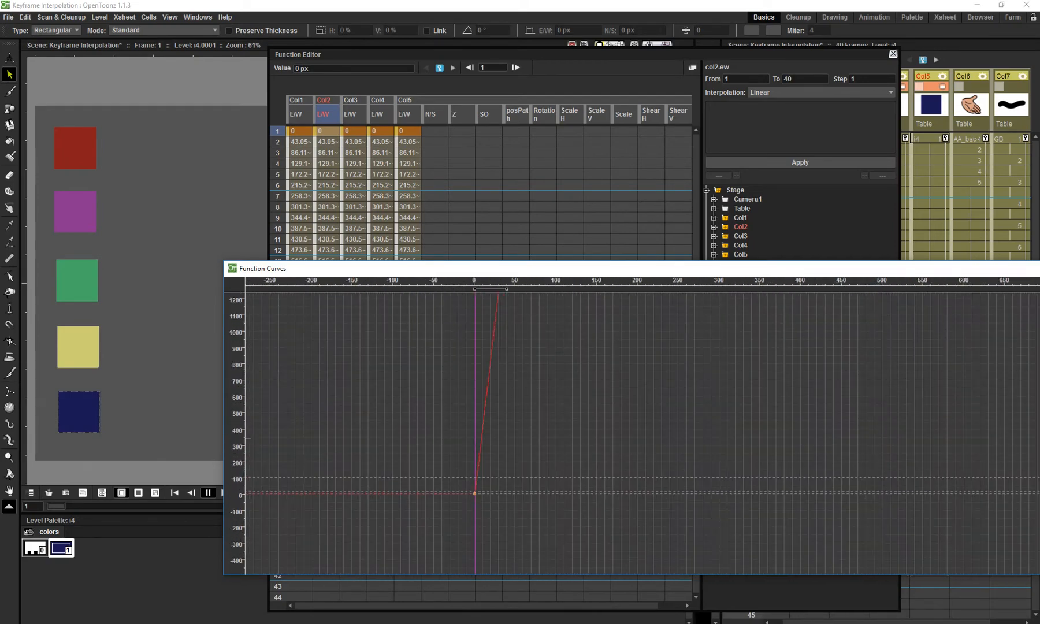
pyautogui.scroll(-4, 236, 437)
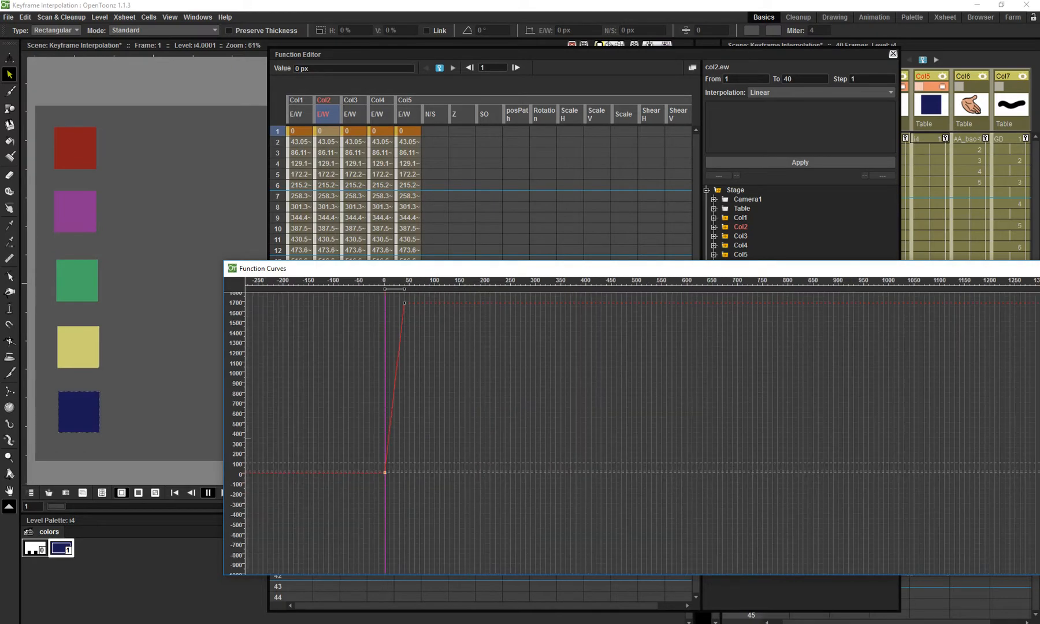
pyautogui.scroll(1, 236, 437)
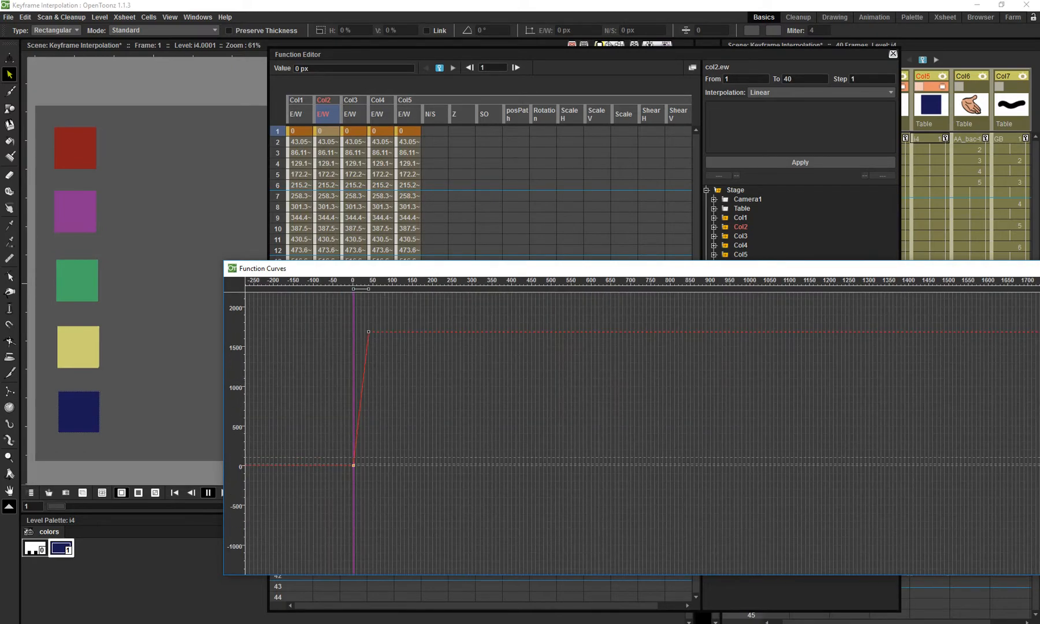
pyautogui.scroll(3, 416, 279)
pyautogui.scroll(-2, 416, 280)
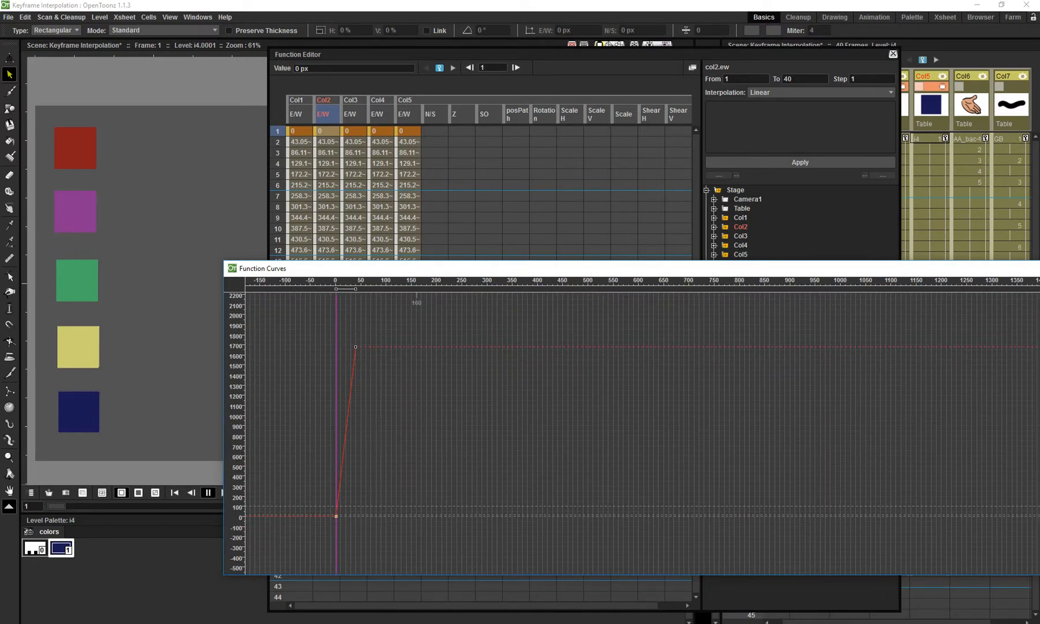
pyautogui.scroll(4, 416, 279)
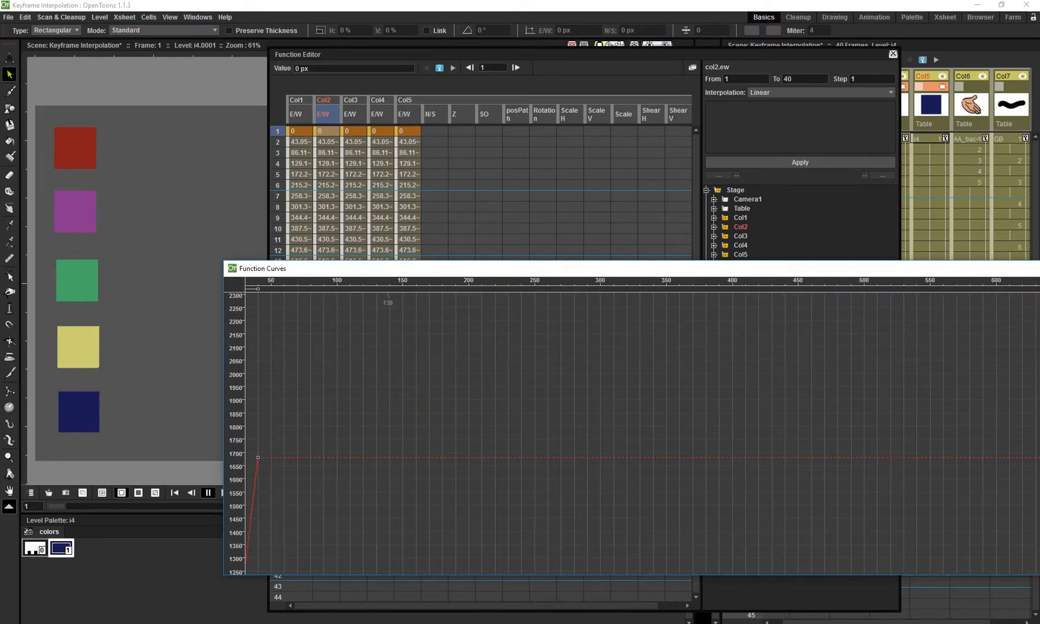
pyautogui.moveTo(311, 405); pyautogui.dragTo(527, 408)
pyautogui.scroll(2, 508, 279)
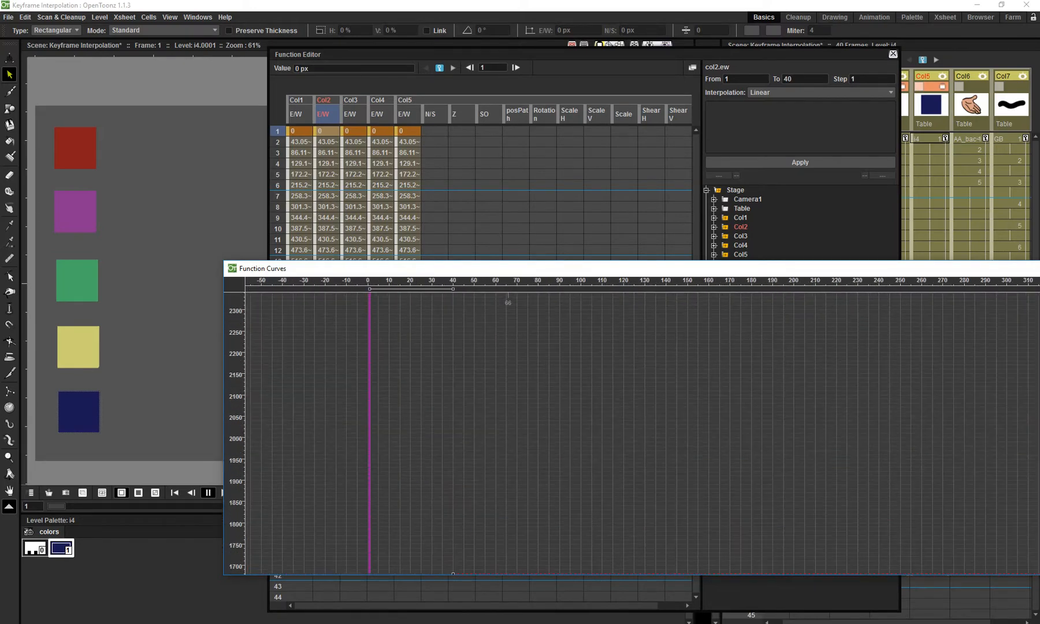
pyautogui.scroll(-7, 508, 279)
pyautogui.scroll(1, 508, 279)
pyautogui.scroll(7, 508, 279)
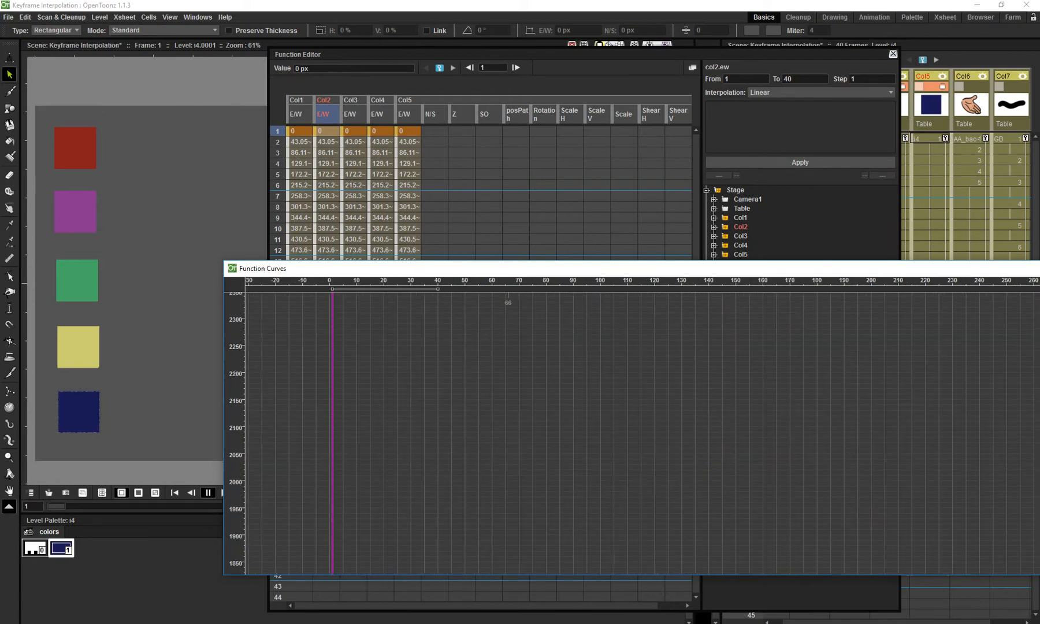
pyautogui.scroll(-4, 411, 329)
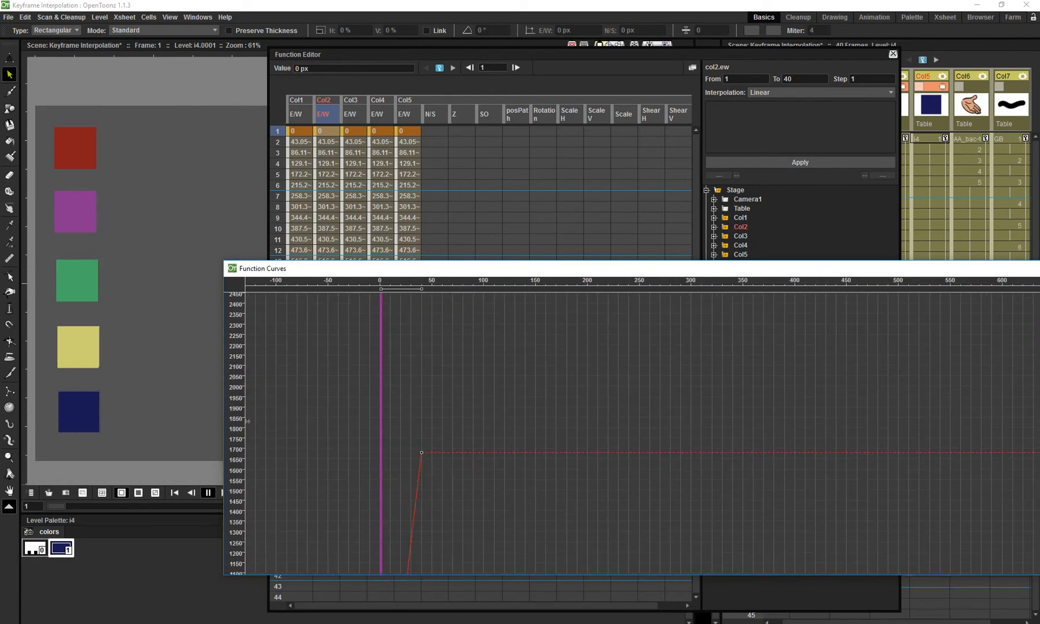
# Examine Col2's E/W curve at different zoom levels, from the key at frame 1 to the key at frame 40.
pyautogui.scroll(-5, 247, 421)
pyautogui.scroll(4, 247, 425)
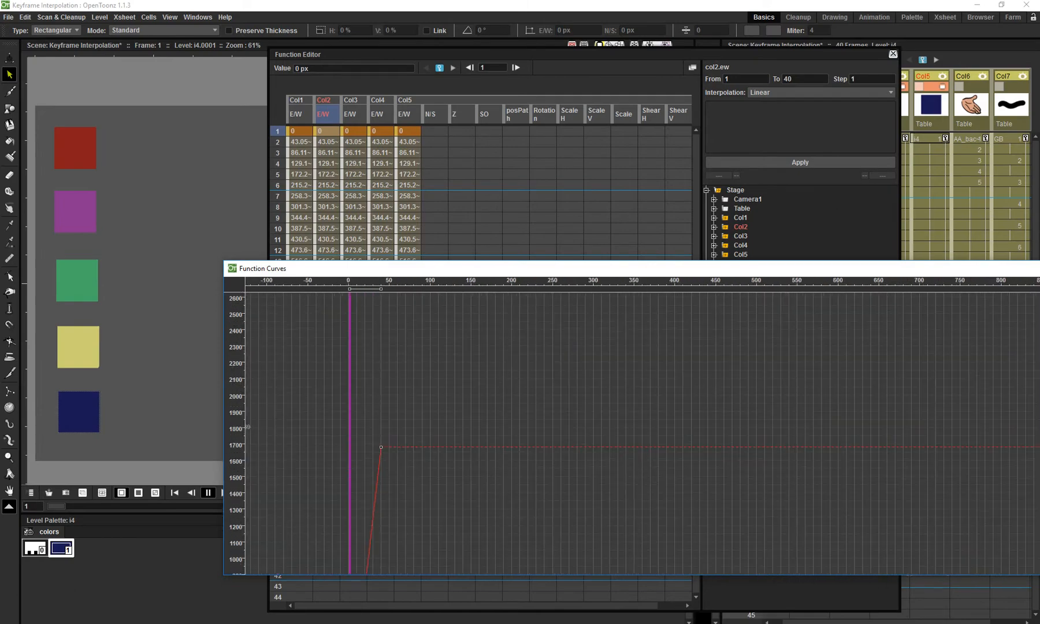
pyautogui.moveTo(281, 444)
pyautogui.mouseDown()
pyautogui.moveTo(307, 338)
pyautogui.moveTo(293, 372)
pyautogui.mouseUp()
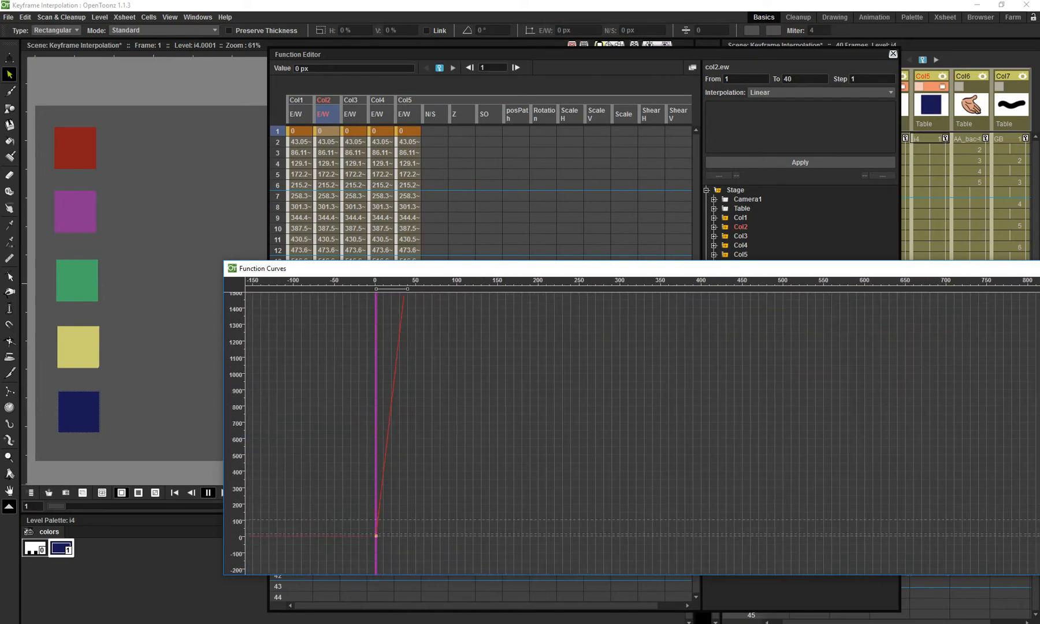
pyautogui.scroll(-2, 246, 451)
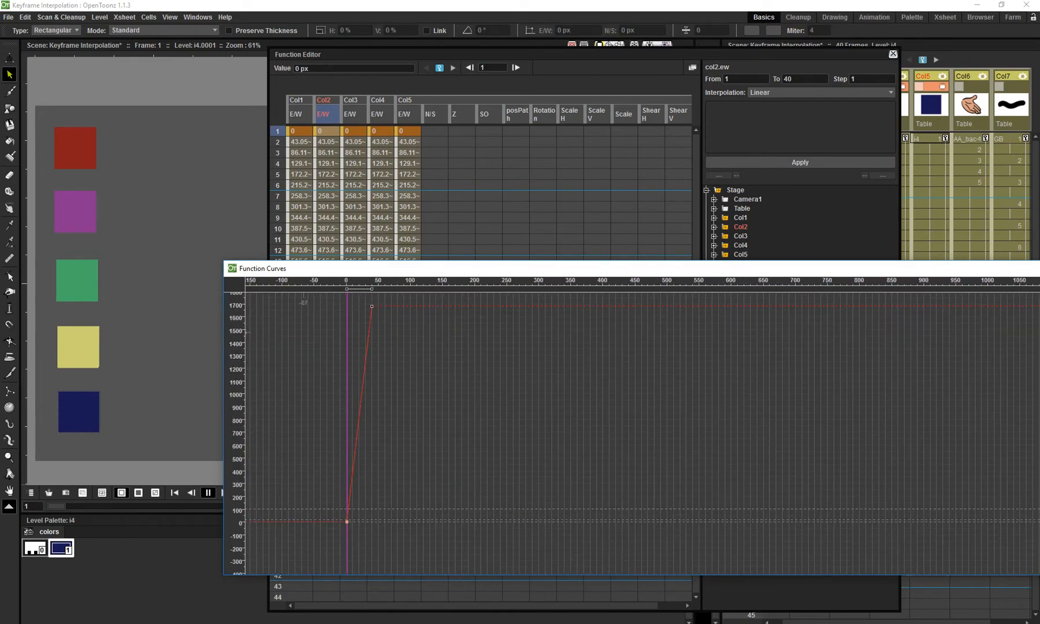
pyautogui.scroll(6, 317, 300)
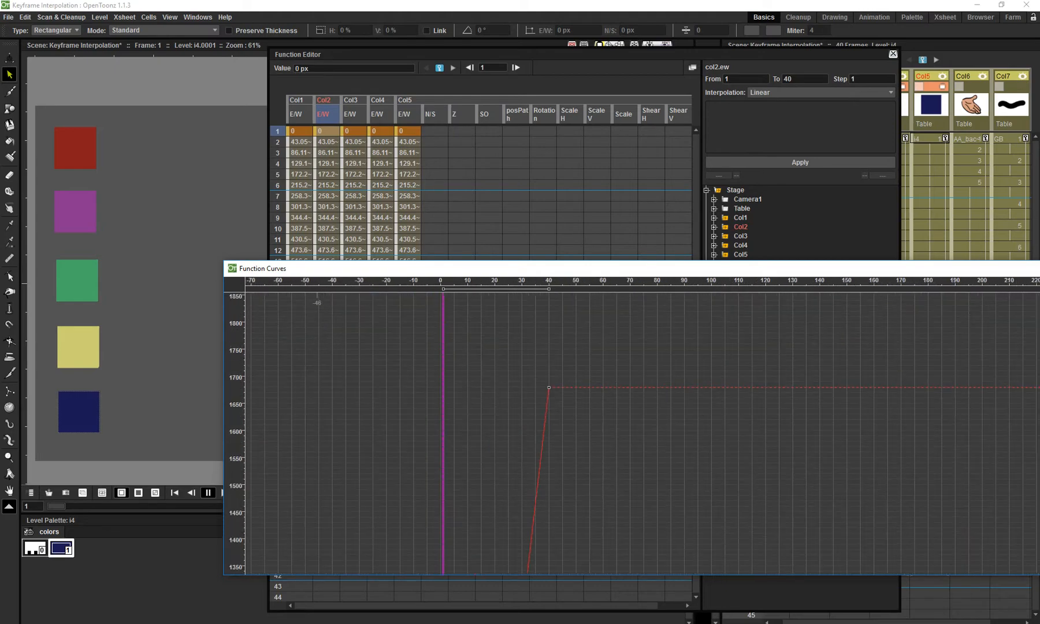
pyautogui.scroll(4, 317, 299)
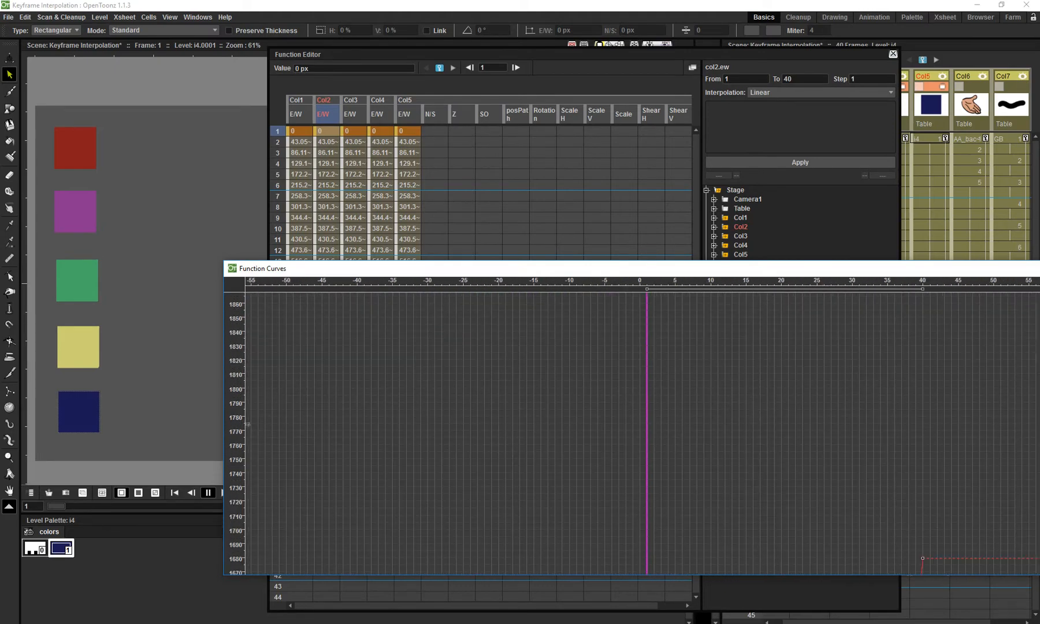
pyautogui.scroll(-5, 247, 423)
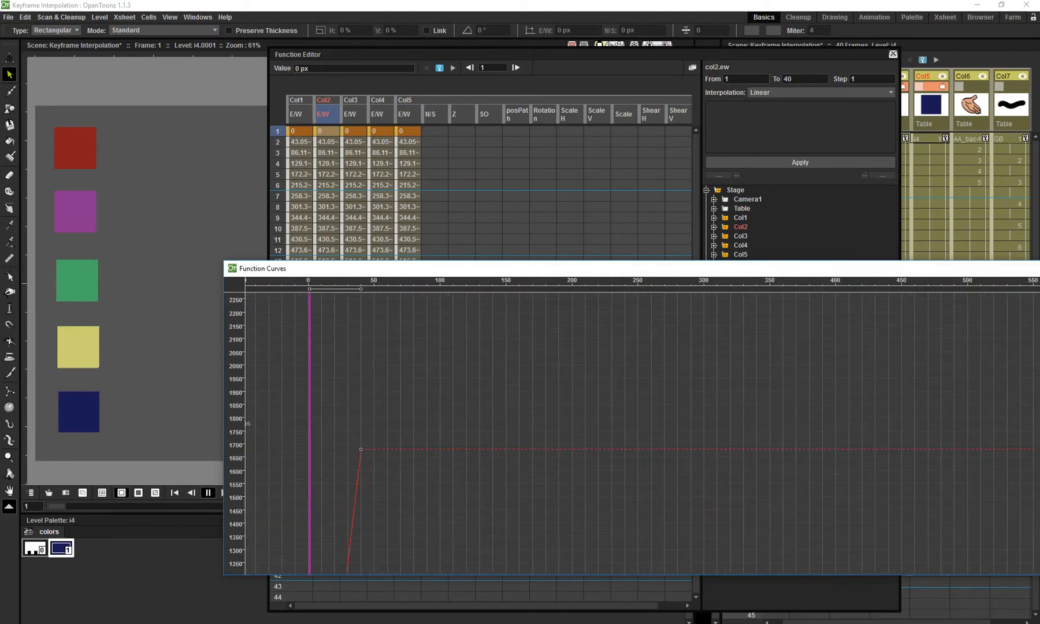
pyautogui.scroll(-4, 247, 370)
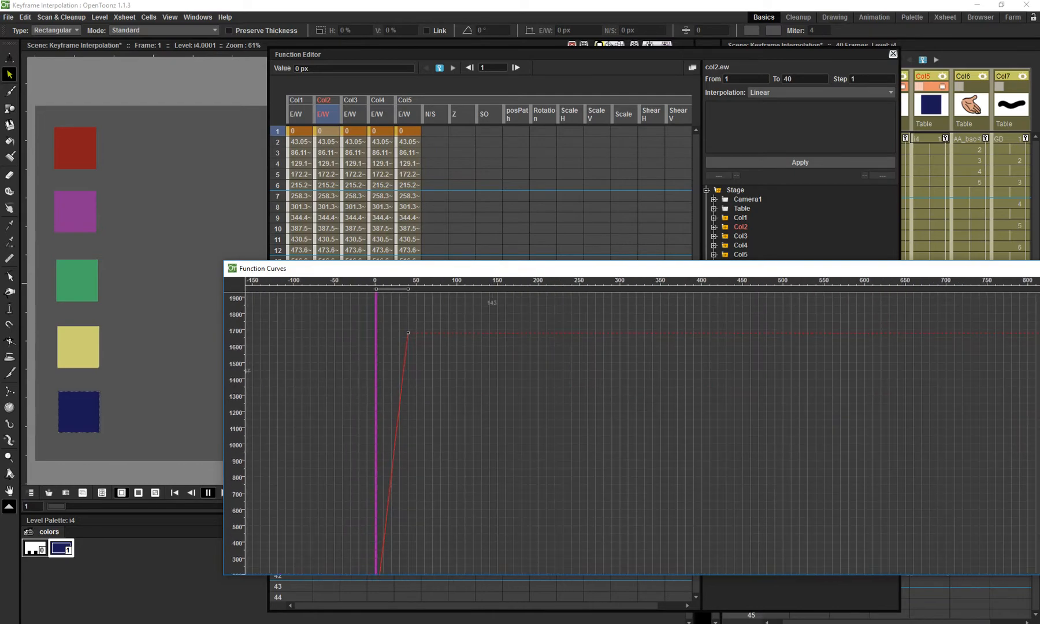
pyautogui.moveTo(471, 474); pyautogui.dragTo(478, 360)
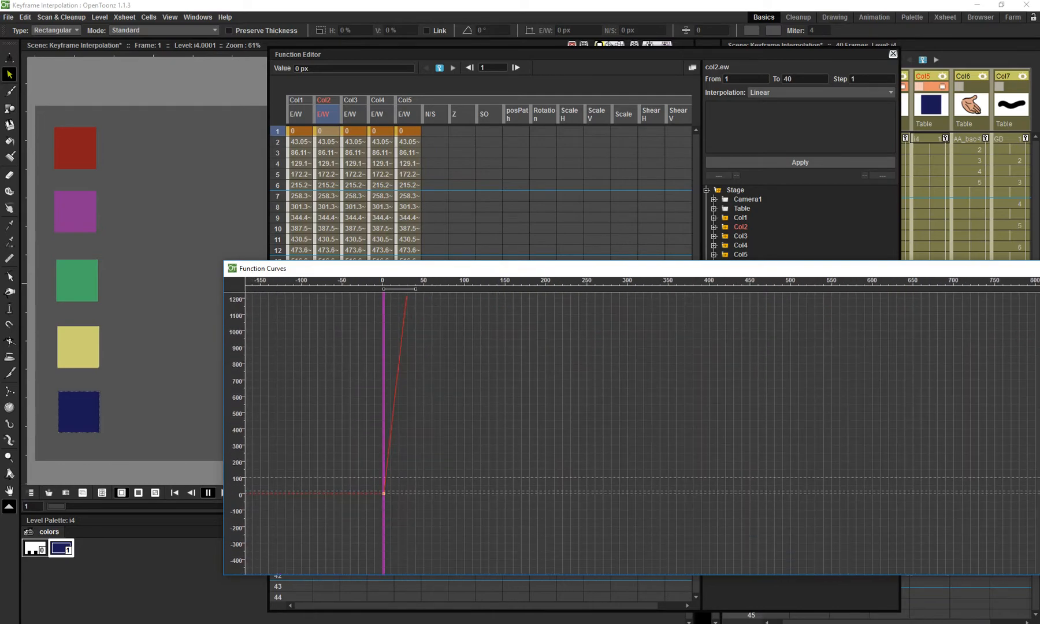
# Fit Col2's whole E/W curve in the Function Curves window and keep the window below the first rows of the function sheet.
pyautogui.moveTo(474, 268); pyautogui.dragTo(367, 247)
pyautogui.scroll(2, 368, 277)
pyautogui.scroll(-2, 368, 277)
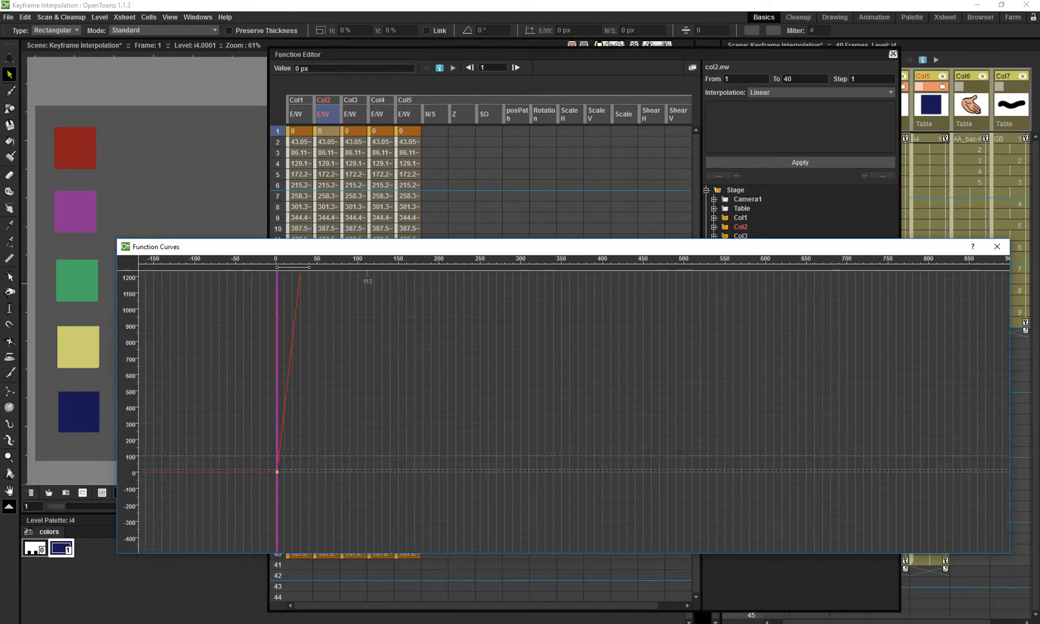
pyautogui.scroll(8, 368, 278)
pyautogui.scroll(-8, 368, 277)
pyautogui.scroll(2, 123, 448)
pyautogui.scroll(-2, 123, 448)
pyautogui.scroll(2, 123, 447)
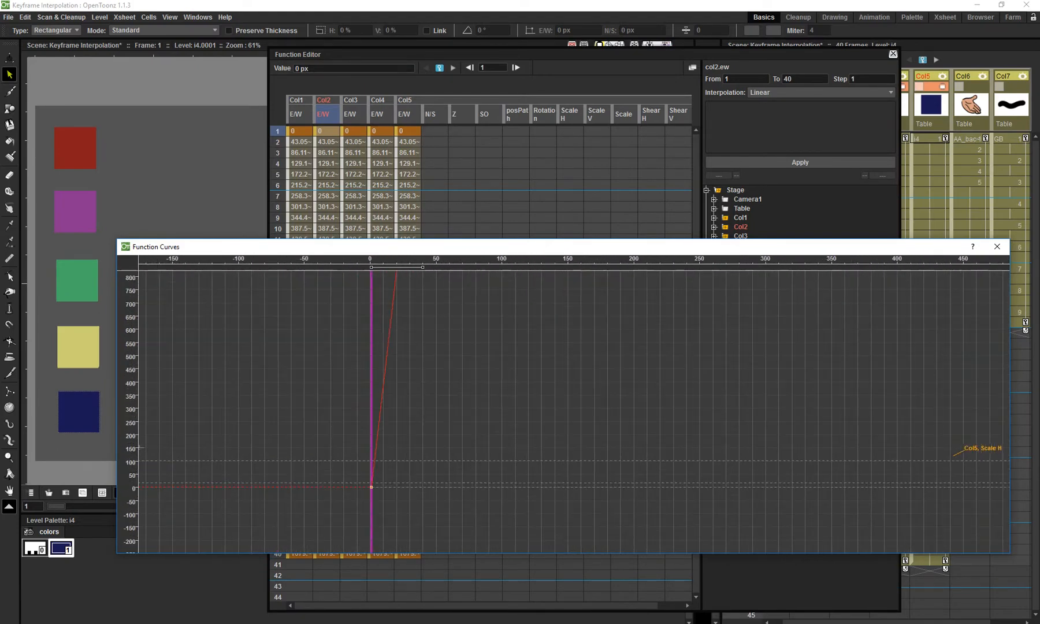
pyautogui.scroll(3, 123, 447)
pyautogui.rightClick(286, 395)
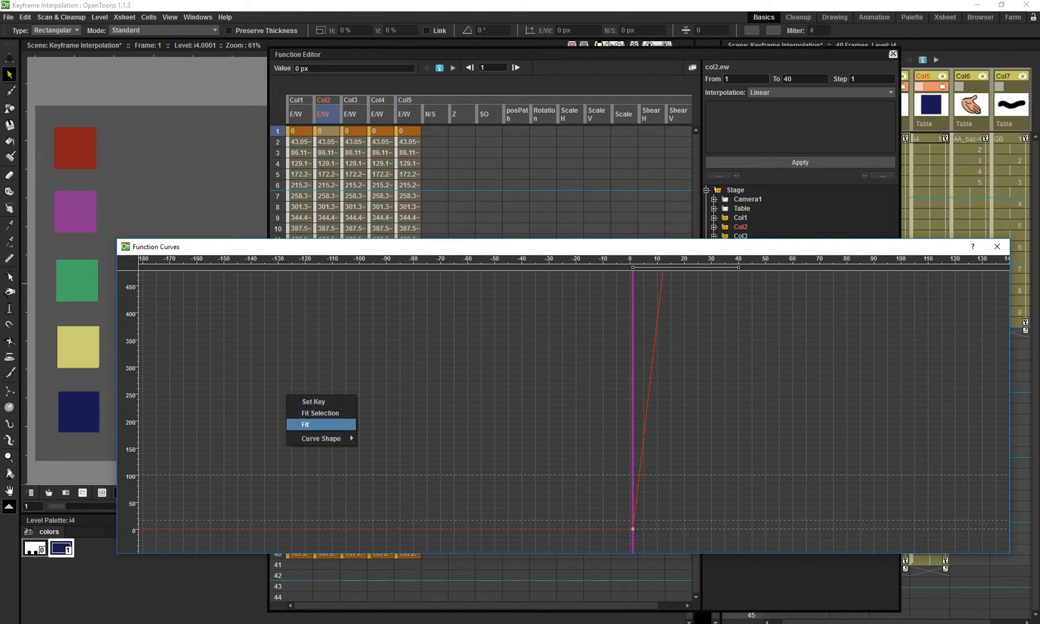
pyautogui.click(320, 424)
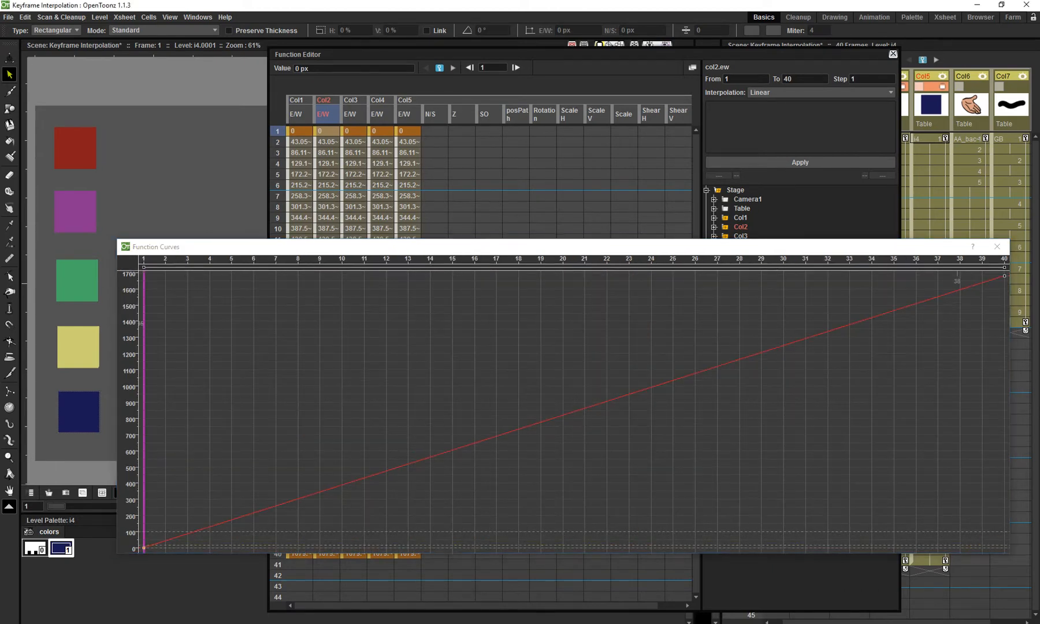
pyautogui.moveTo(902, 247); pyautogui.dragTo(949, 262)
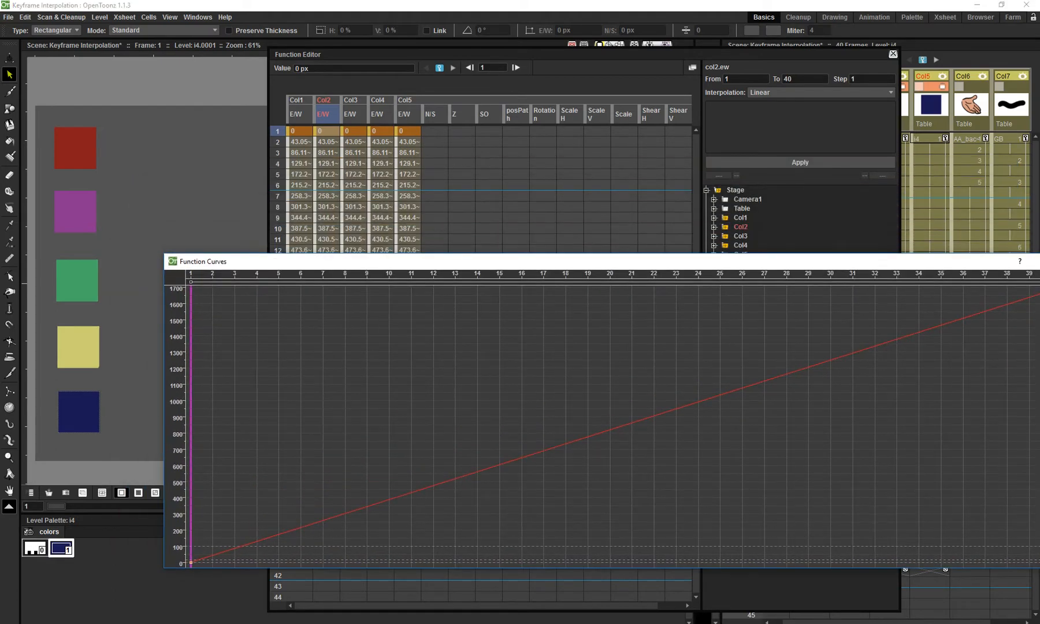
# Close and reopen the Function Editor, and bring up its Function Curves window across the middle of the function sheet.
pyautogui.click(892, 54)
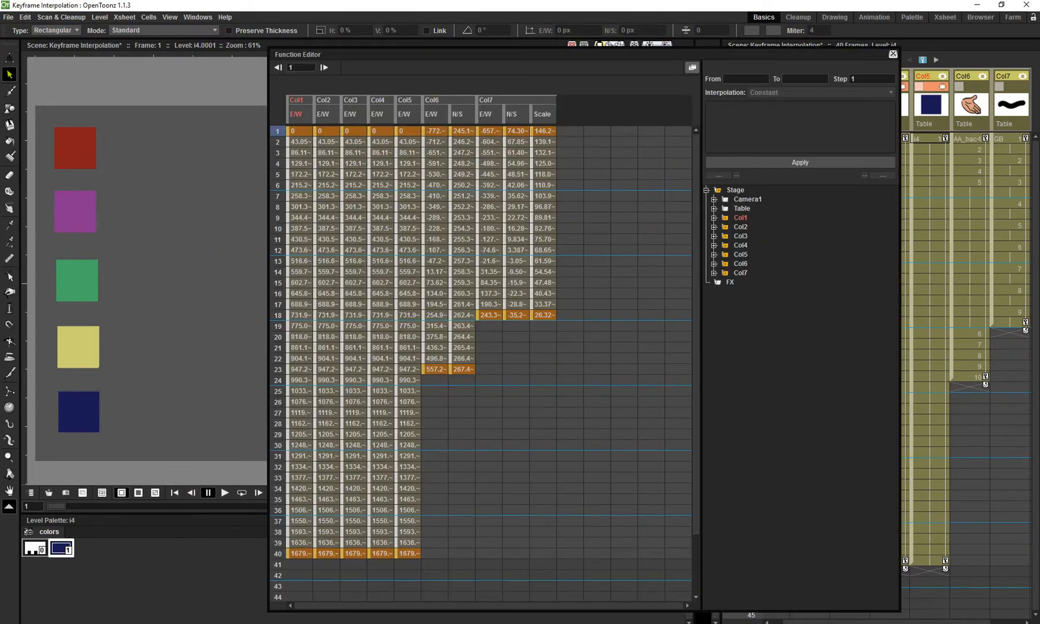
pyautogui.click(692, 68)
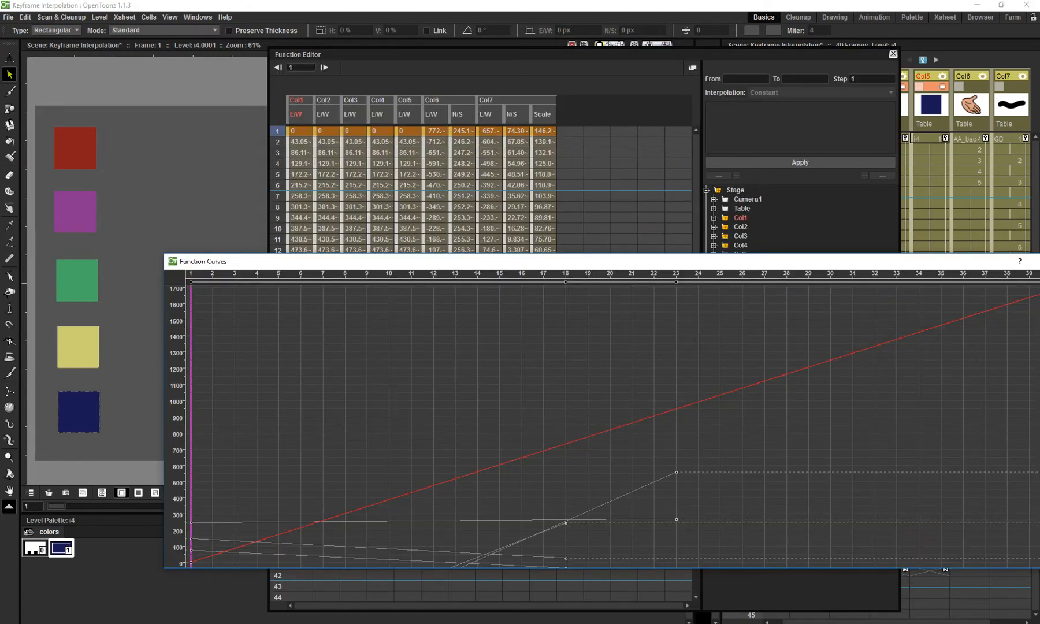
pyautogui.moveTo(463, 261); pyautogui.dragTo(413, 212)
pyautogui.moveTo(414, 268); pyautogui.dragTo(459, 247)
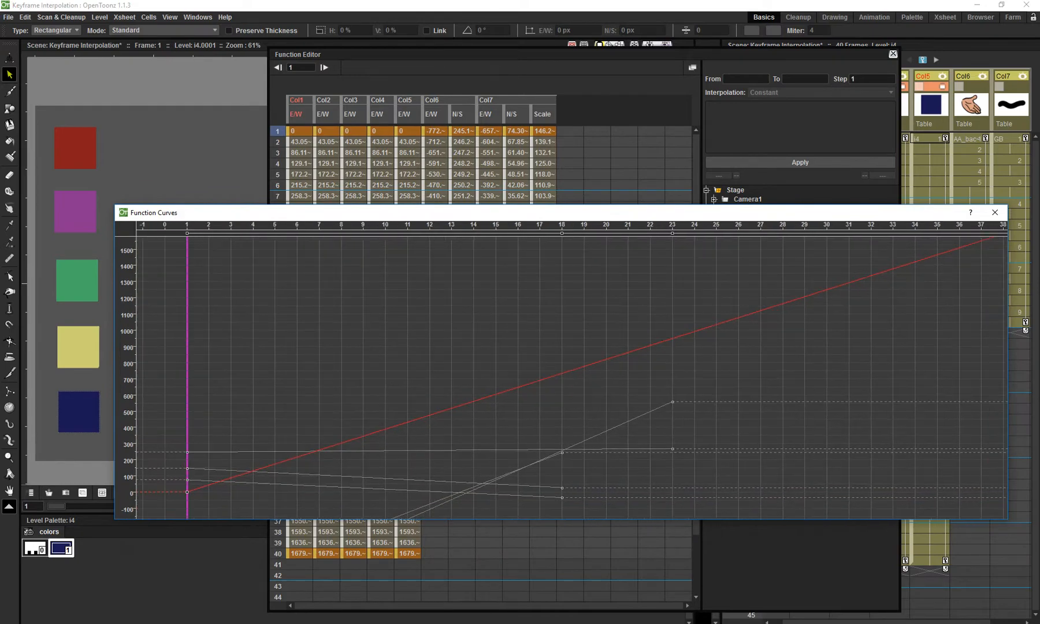
# Select Col1's E/W key at frame 1, and inspect the Col6 E/W, Col7 Scale and Col6 N/S curves individually.
pyautogui.click(301, 131)
pyautogui.scroll(-5, 351, 400)
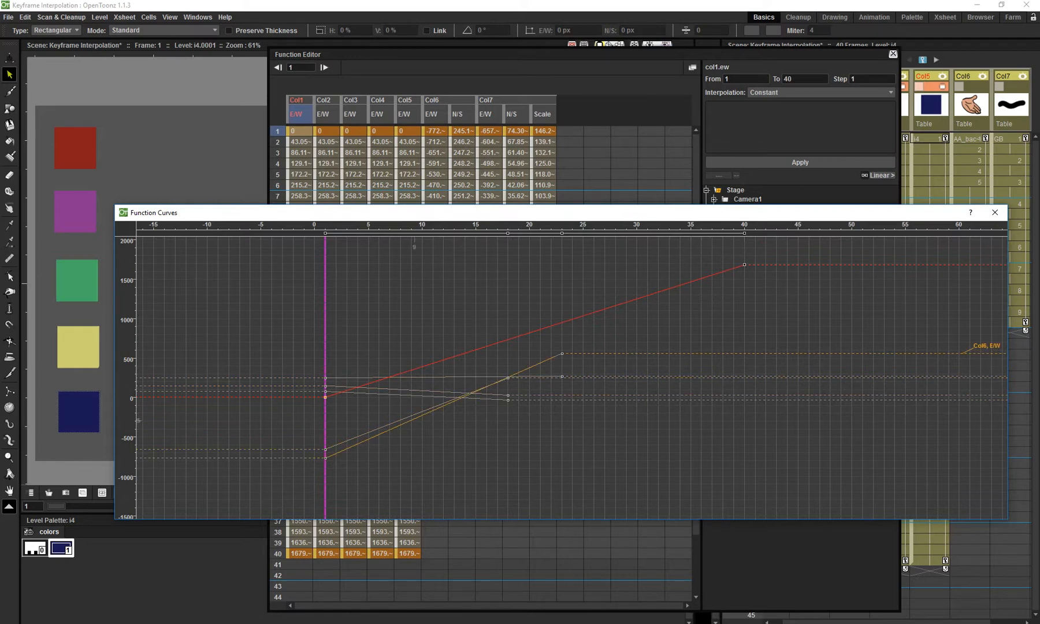
pyautogui.click(379, 432)
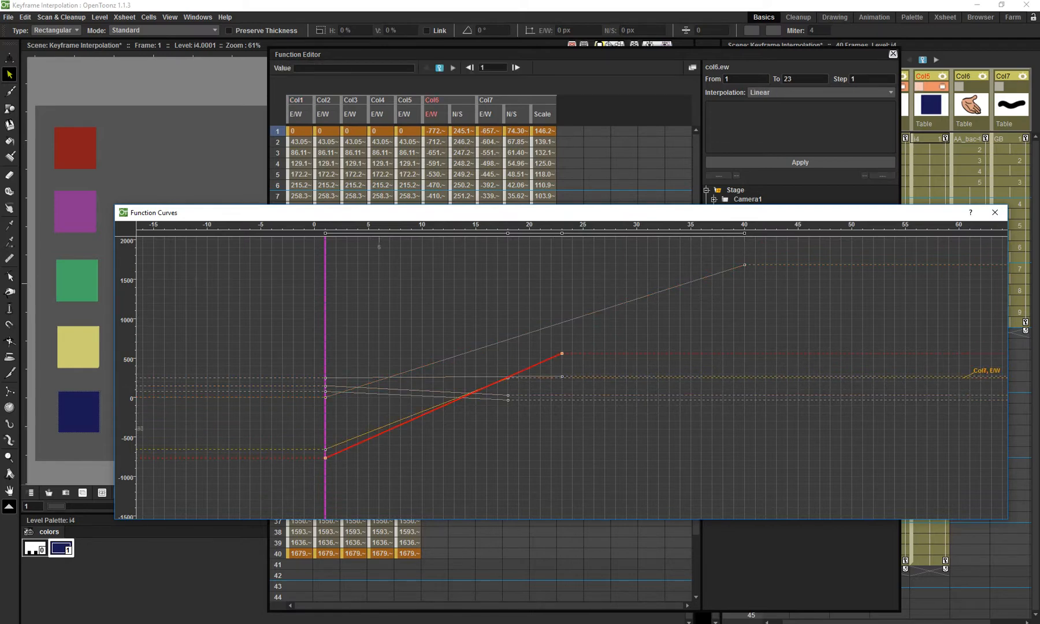
pyautogui.click(416, 391)
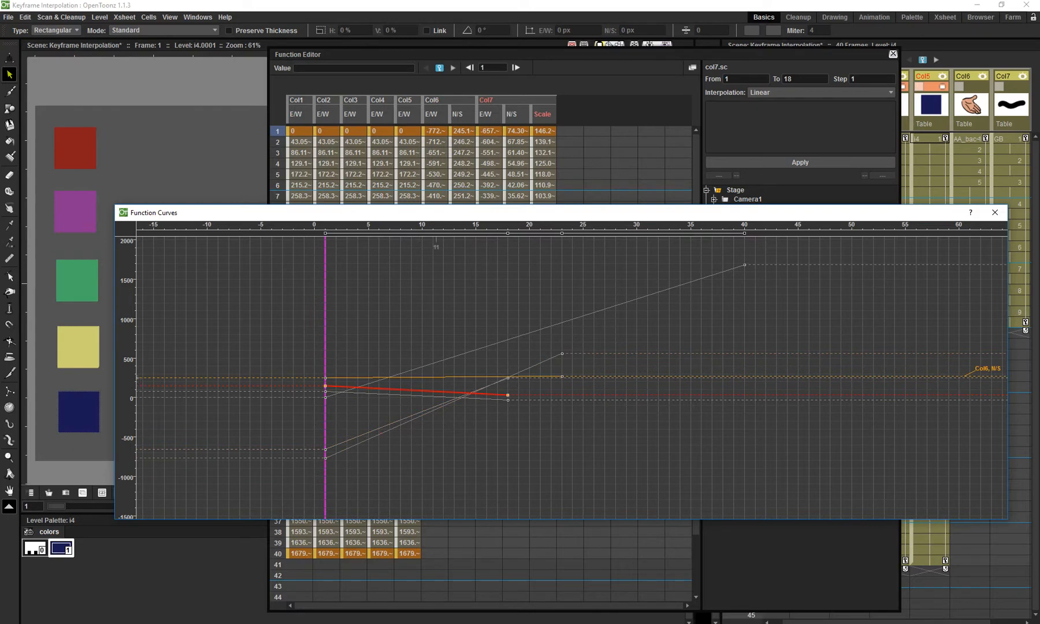
pyautogui.click(436, 378)
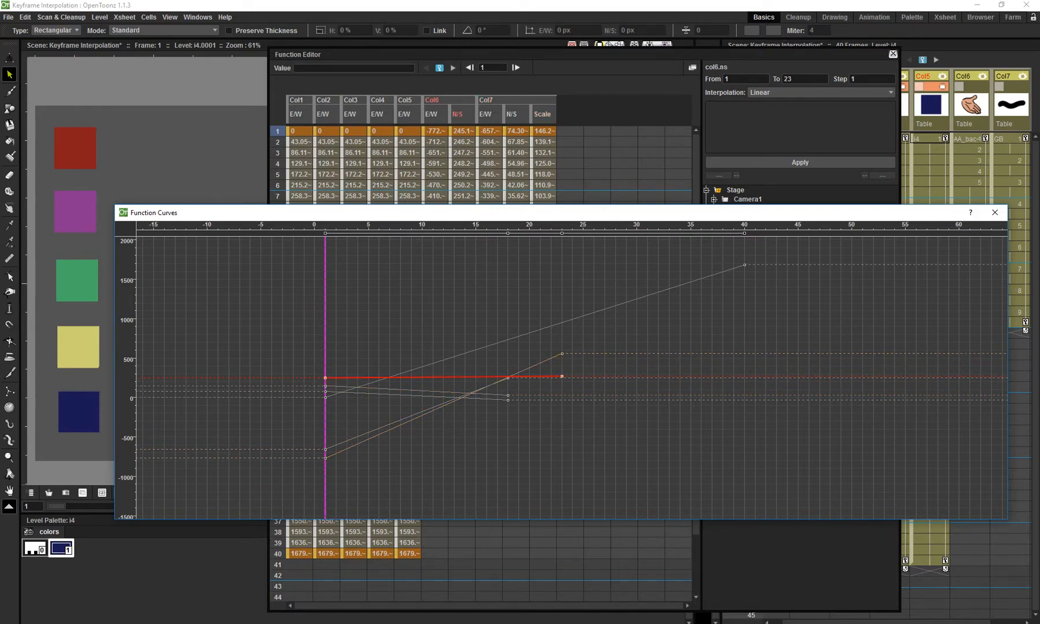
# Uncover the stage tree, hide all of Col6's channels, show all of Col5's channels and collapse the Col5 branch.
pyautogui.moveTo(607, 212); pyautogui.dragTo(224, 322)
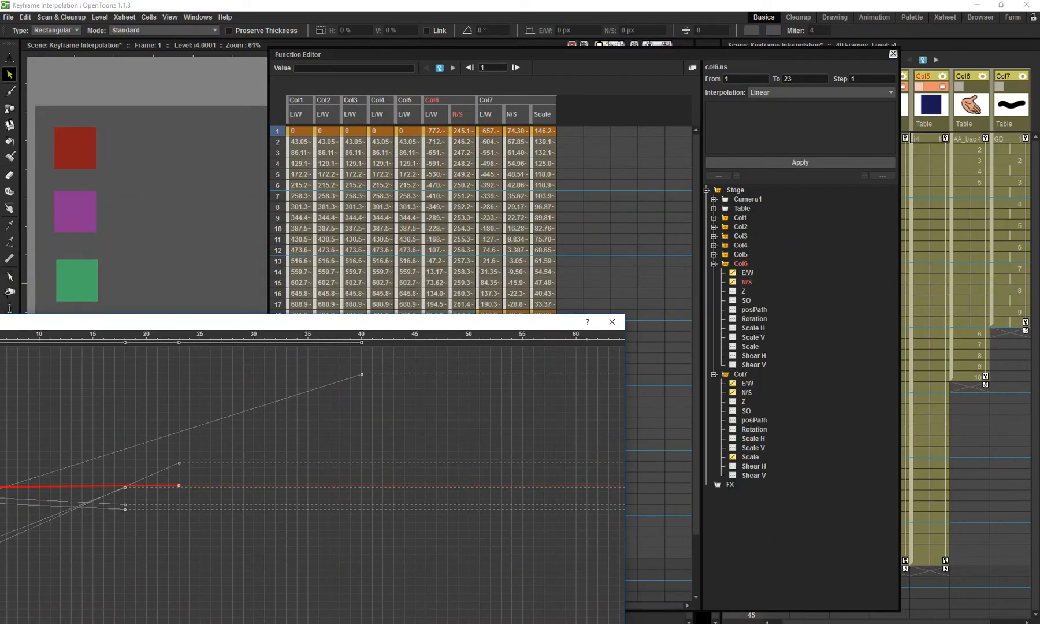
pyautogui.click(725, 264)
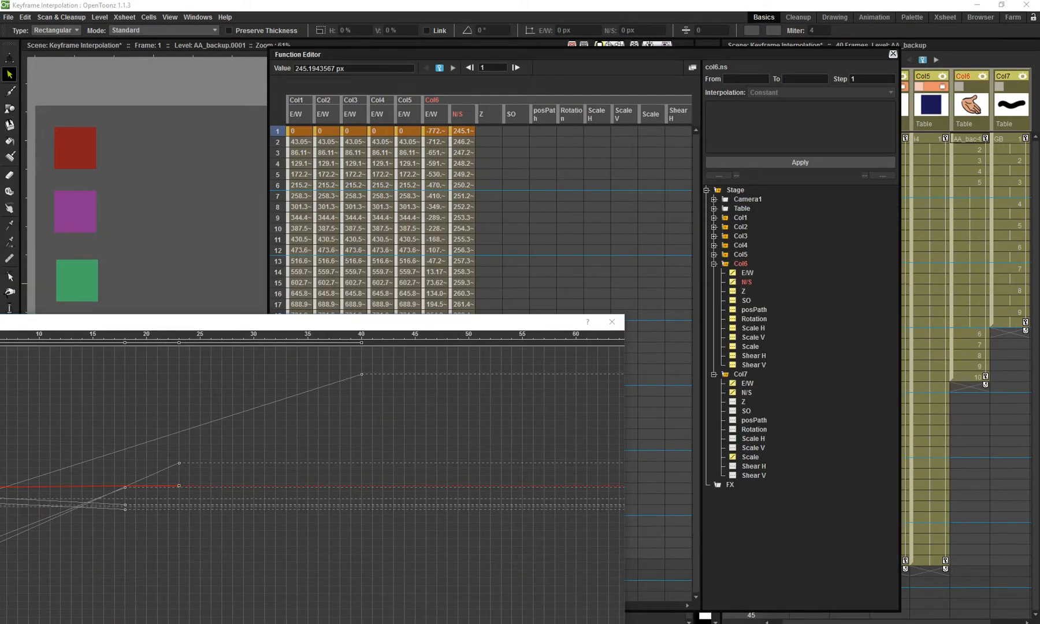
pyautogui.click(726, 264)
pyautogui.click(725, 254)
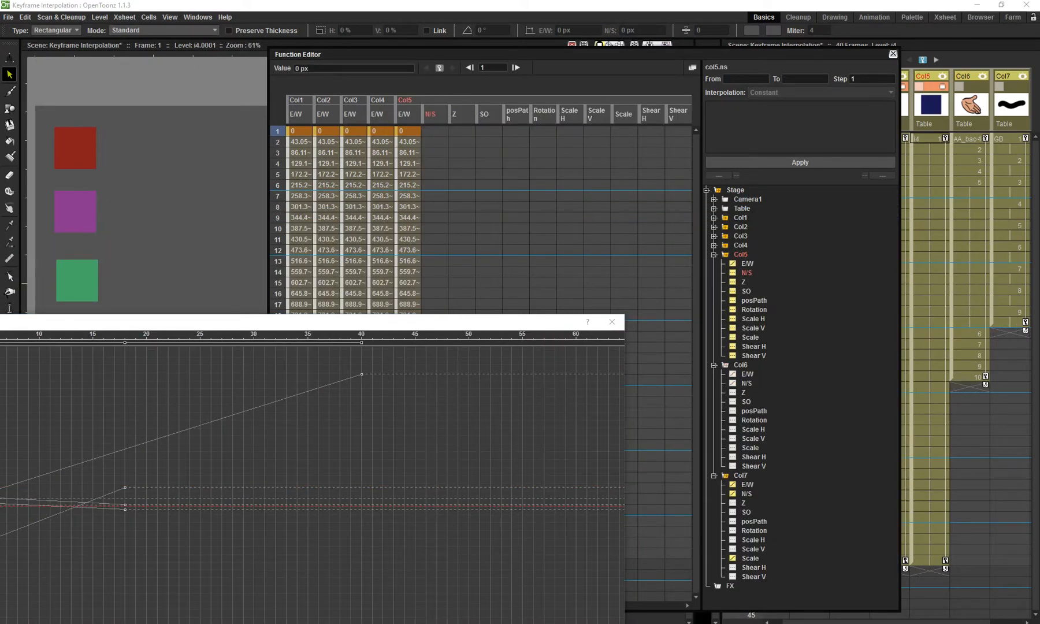
pyautogui.click(714, 254)
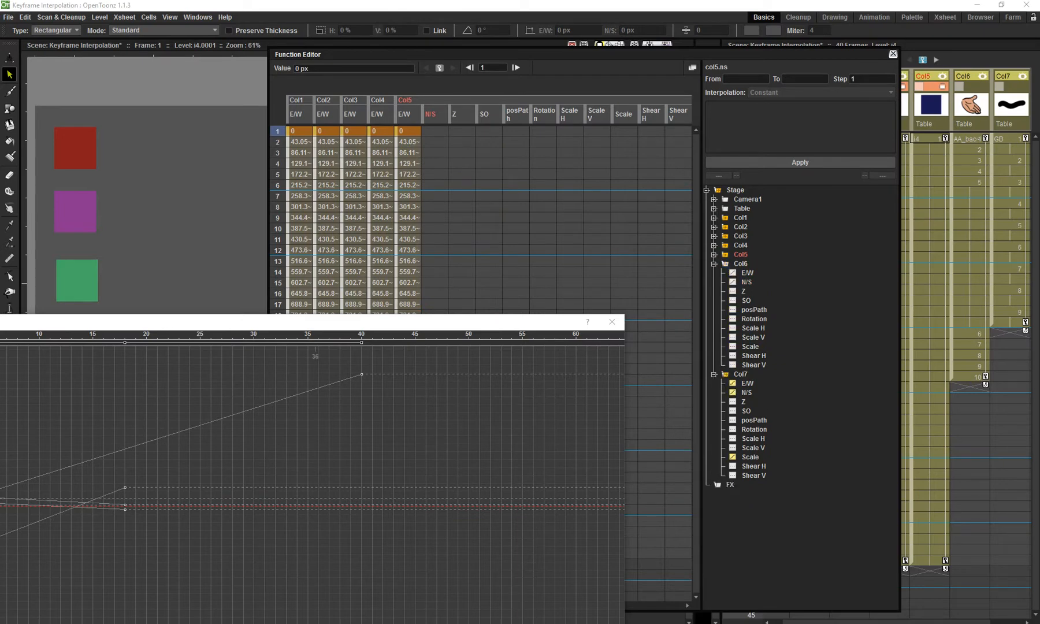
# Hide all of Col7's channels and collapse the Col7 and Col6 branches in the stage tree.
pyautogui.moveTo(312, 321); pyautogui.dragTo(365, 256)
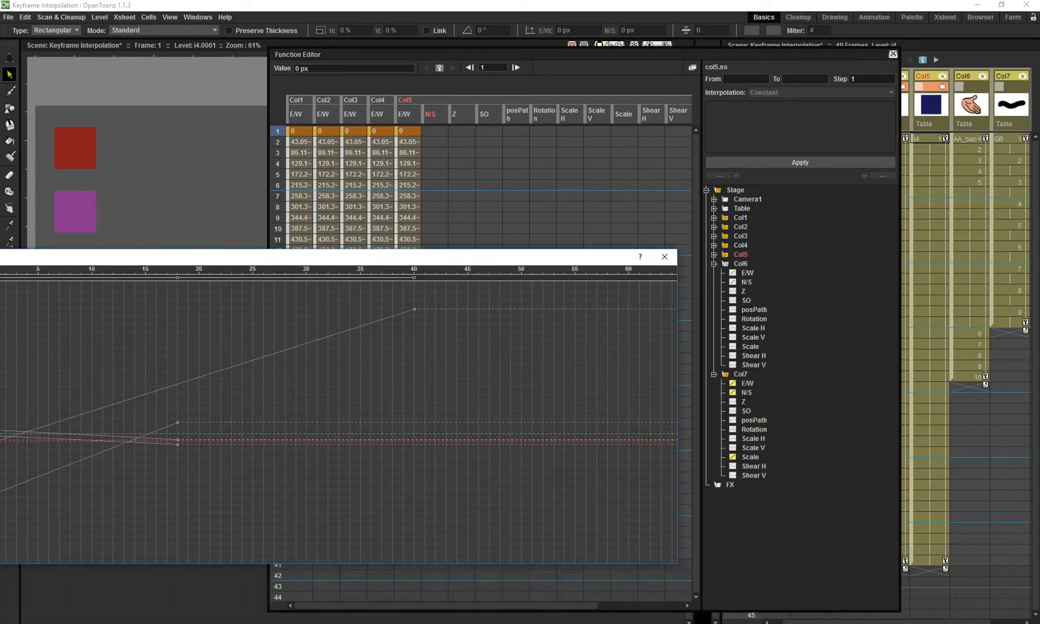
pyautogui.click(726, 374)
pyautogui.click(725, 375)
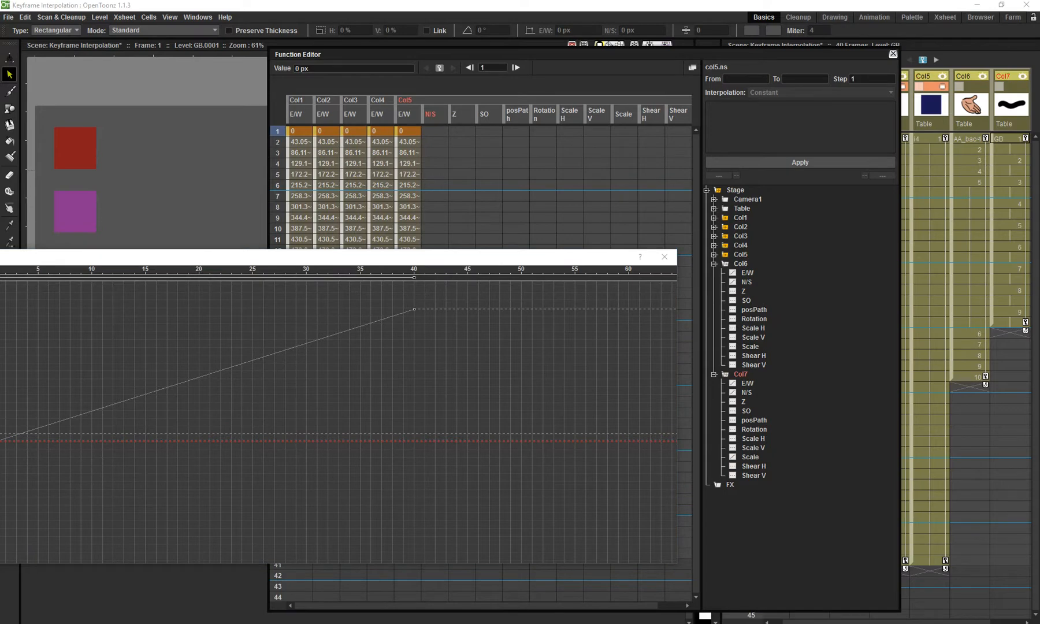
pyautogui.click(714, 374)
pyautogui.click(714, 264)
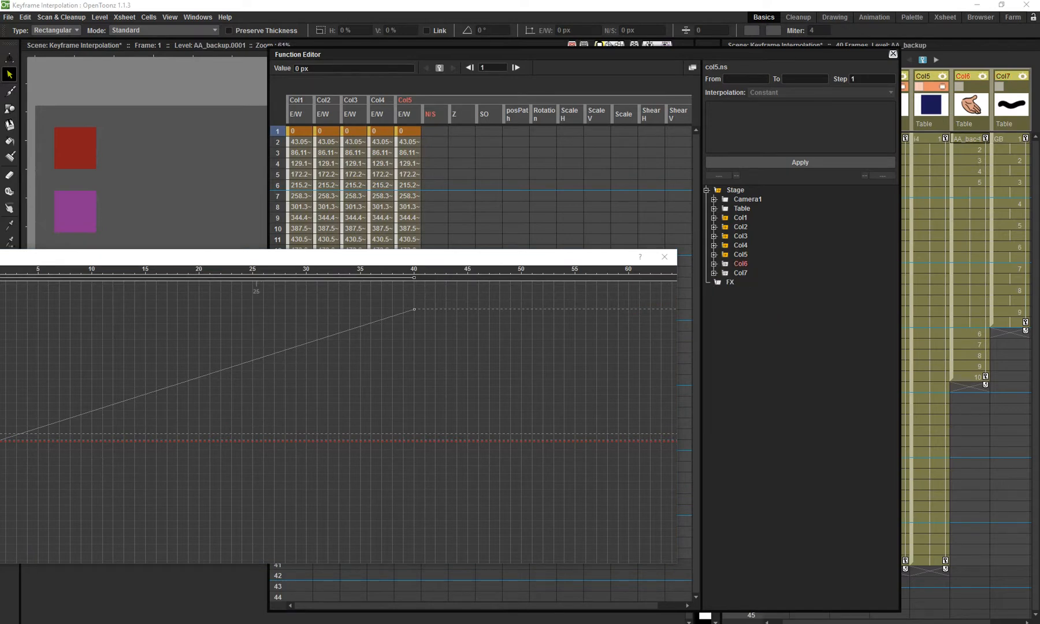
# Rearrange the Function Curves and Function Editor windows to uncover the xsheet column headers, and select Col2 there.
pyautogui.moveTo(232, 257); pyautogui.dragTo(634, 206)
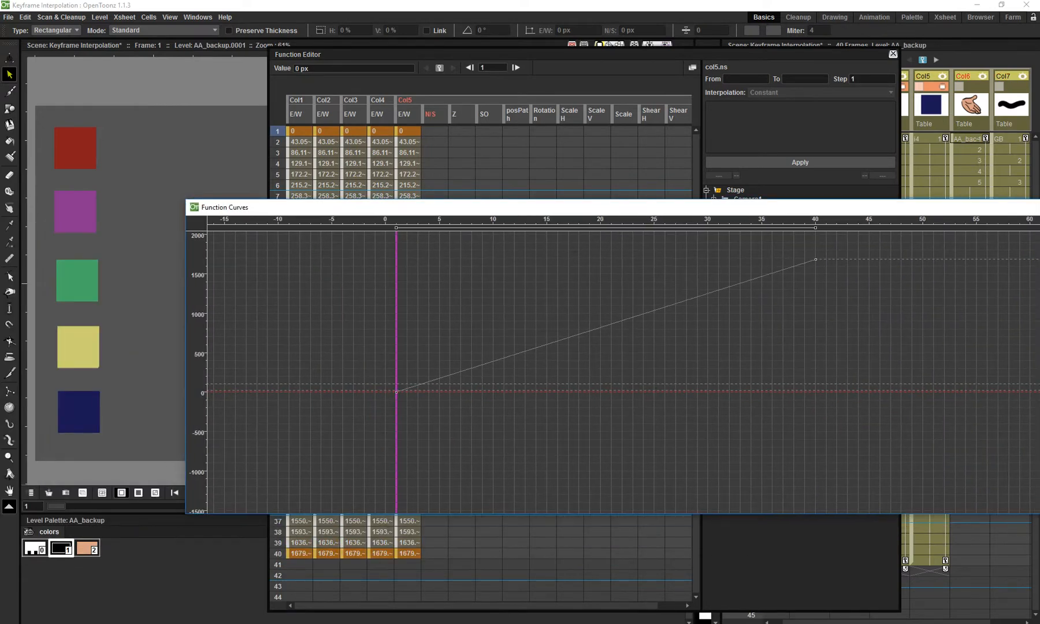
pyautogui.moveTo(763, 54); pyautogui.dragTo(705, 178)
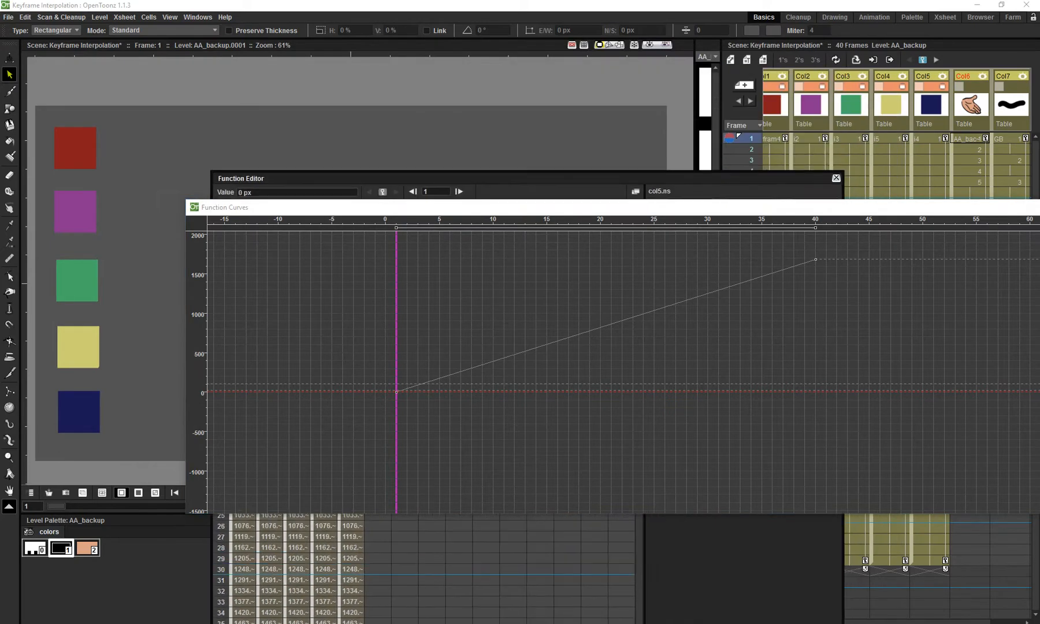
pyautogui.click(810, 105)
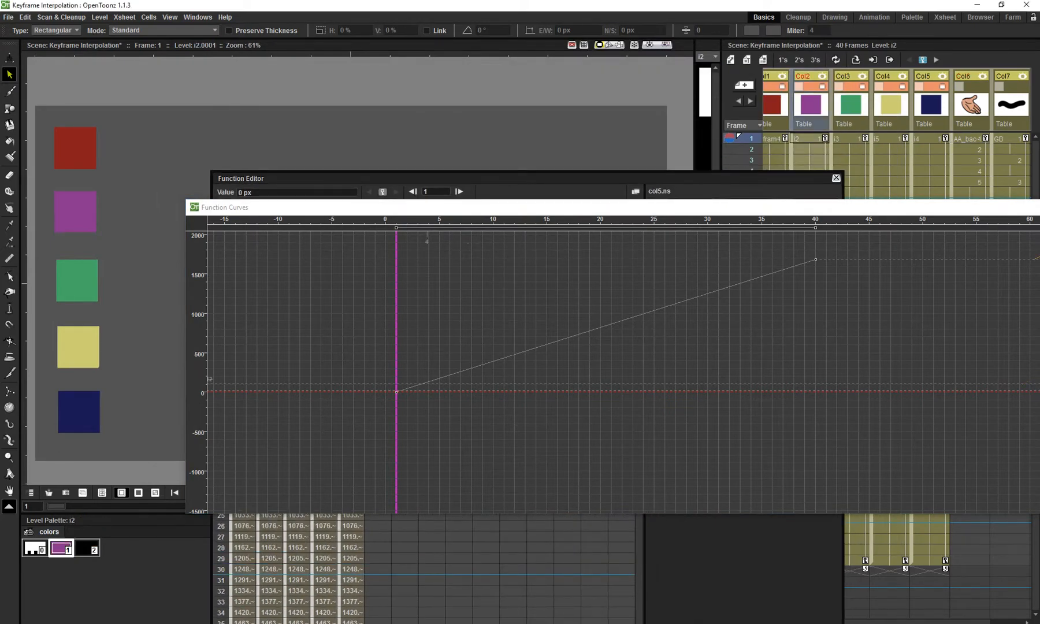
# Make Col1's E/W channel current in the function sheet and place the Function Curves window just below the Function Editor's title.
pyautogui.moveTo(347, 207); pyautogui.dragTo(401, 261)
pyautogui.click(239, 237)
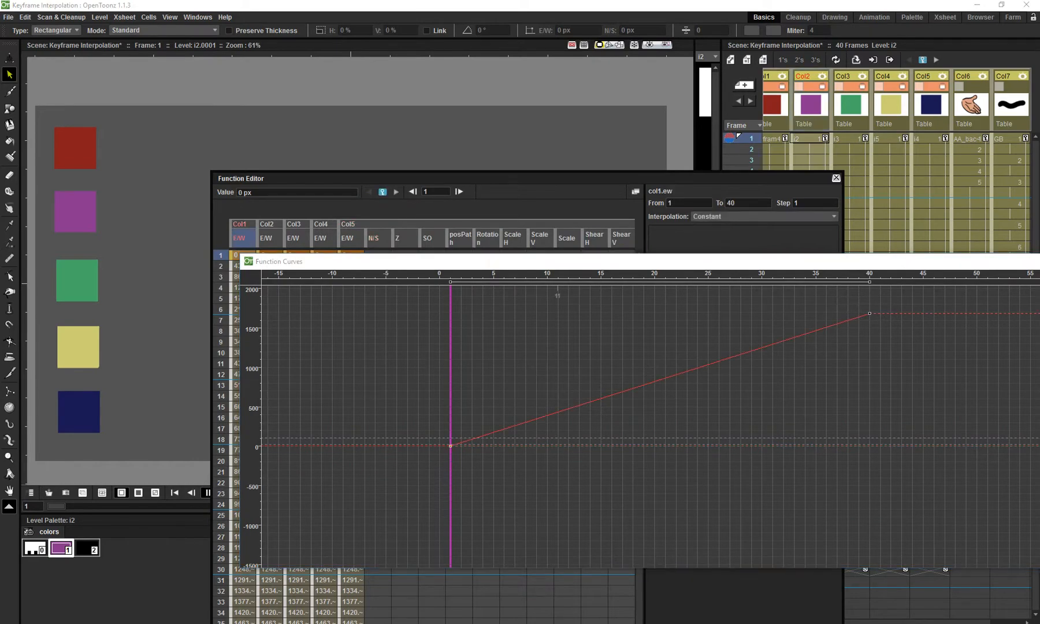
pyautogui.moveTo(557, 261); pyautogui.dragTo(550, 216)
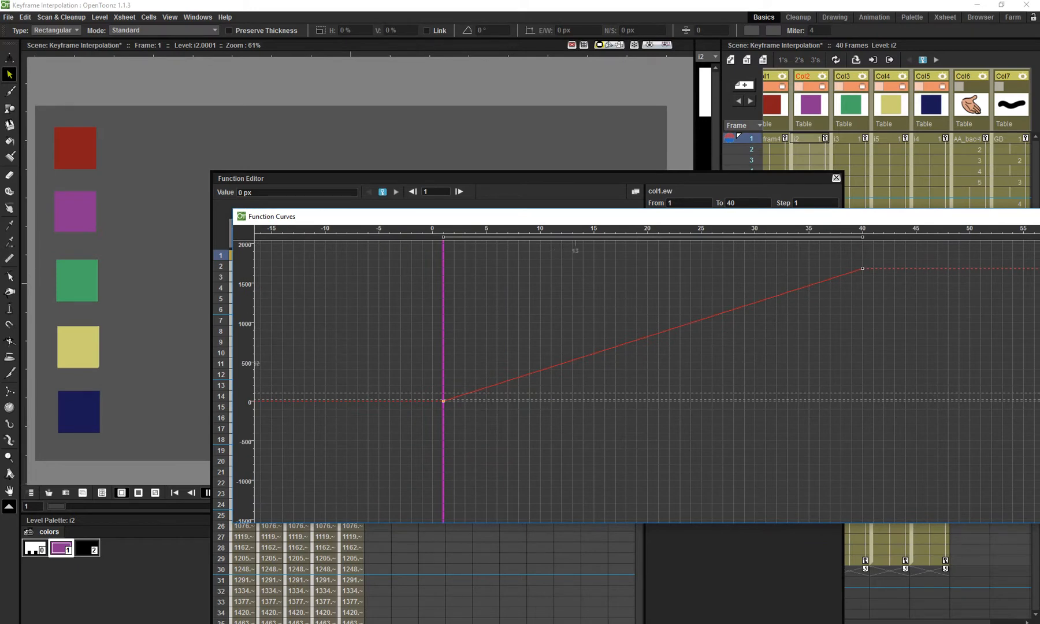
# Try raising Col1's E/W key at frame 1 to about 900 on the curve, and undo the change.
pyautogui.click(574, 359)
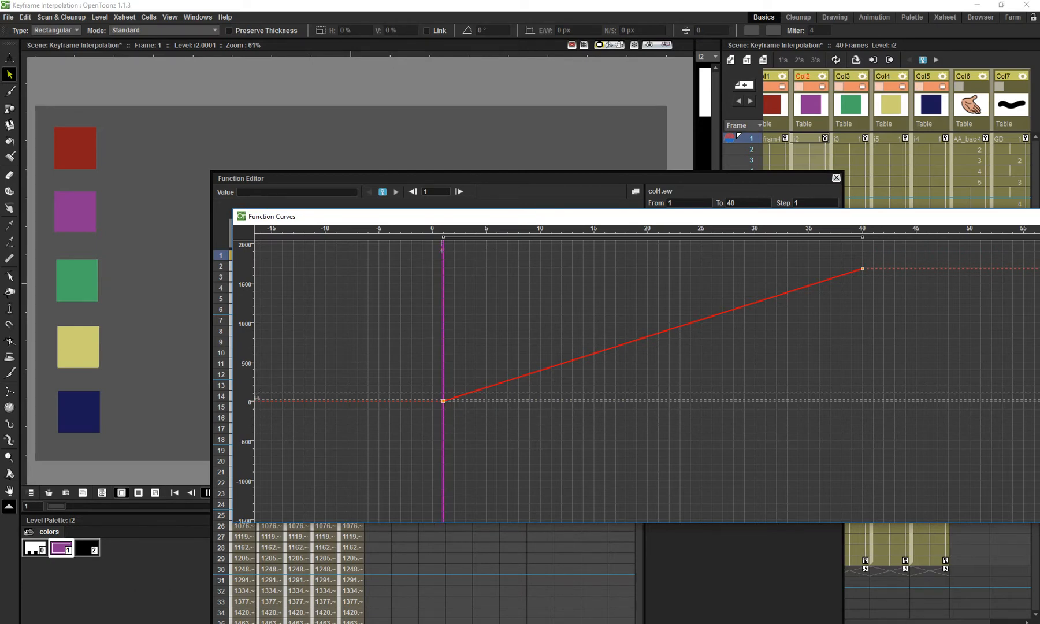
pyautogui.moveTo(443, 401); pyautogui.dragTo(443, 331)
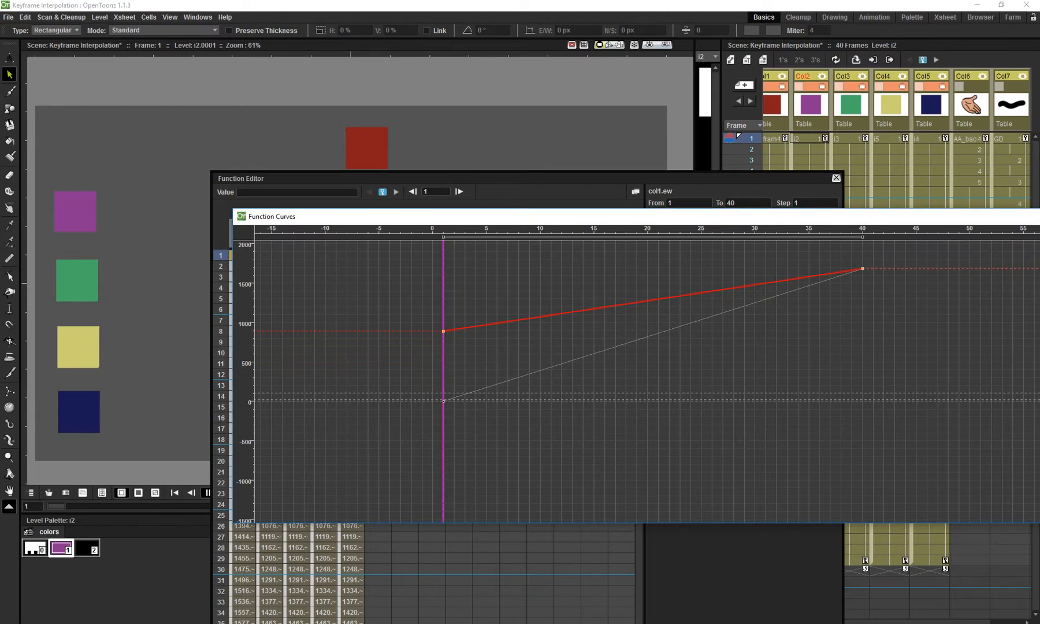
pyautogui.hotkey('ctrl', 'z')
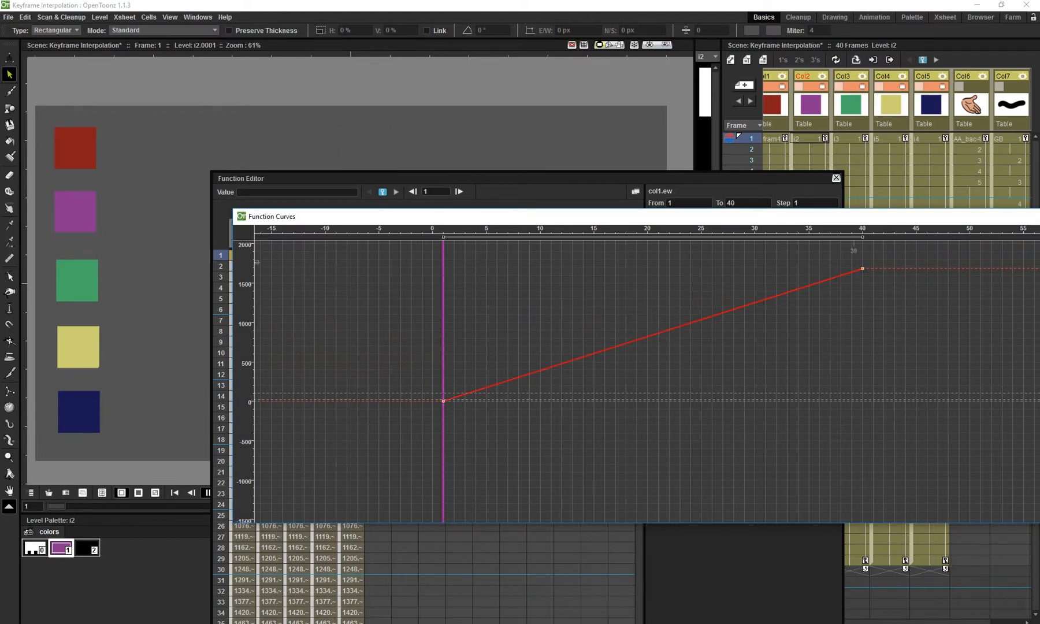
# Try moving Col1's E/W end key to frame 27 at about 800 on the curve, and restore its original position.
pyautogui.moveTo(862, 268); pyautogui.dragTo(723, 339)
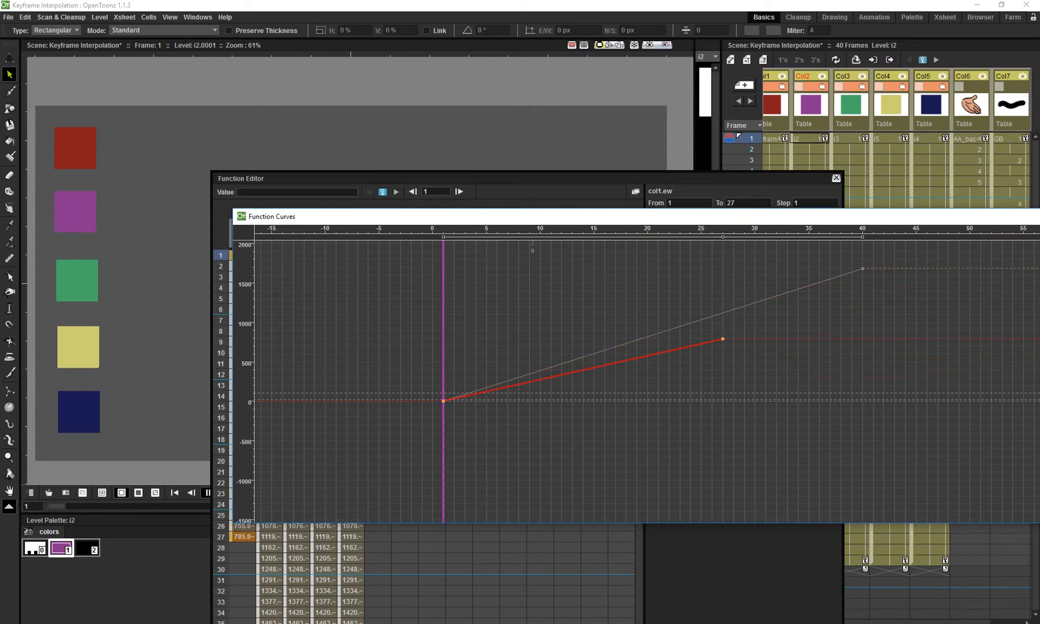
pyautogui.moveTo(347, 216); pyautogui.dragTo(408, 198)
pyautogui.moveTo(783, 320); pyautogui.dragTo(923, 250)
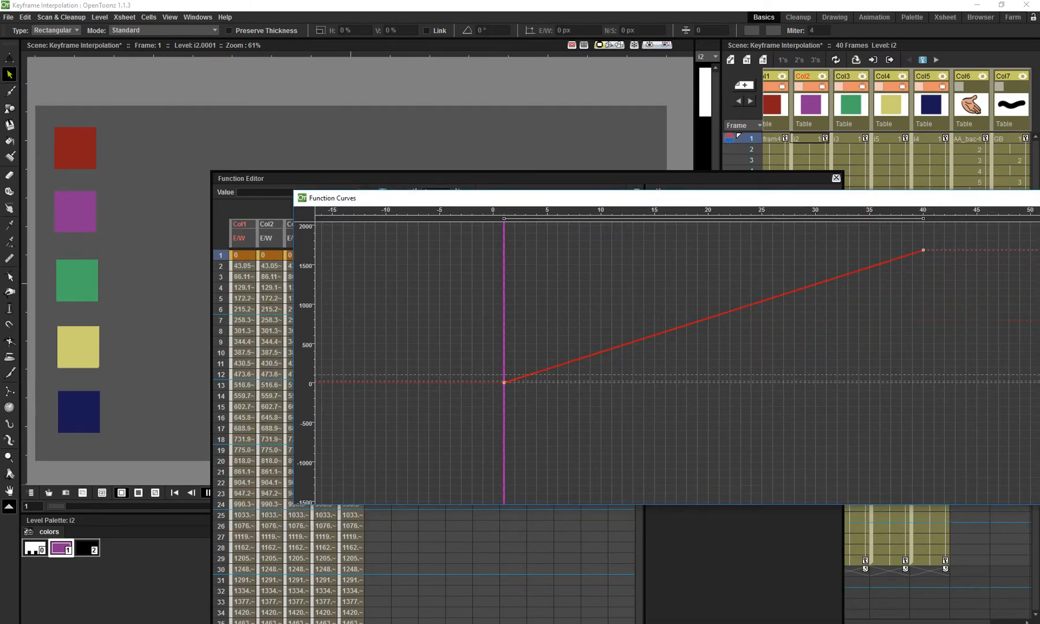
# Select Col2 in the xsheet and reposition the Function Curves and Function Editor windows to uncover the function sheet and stage tree.
pyautogui.click(810, 106)
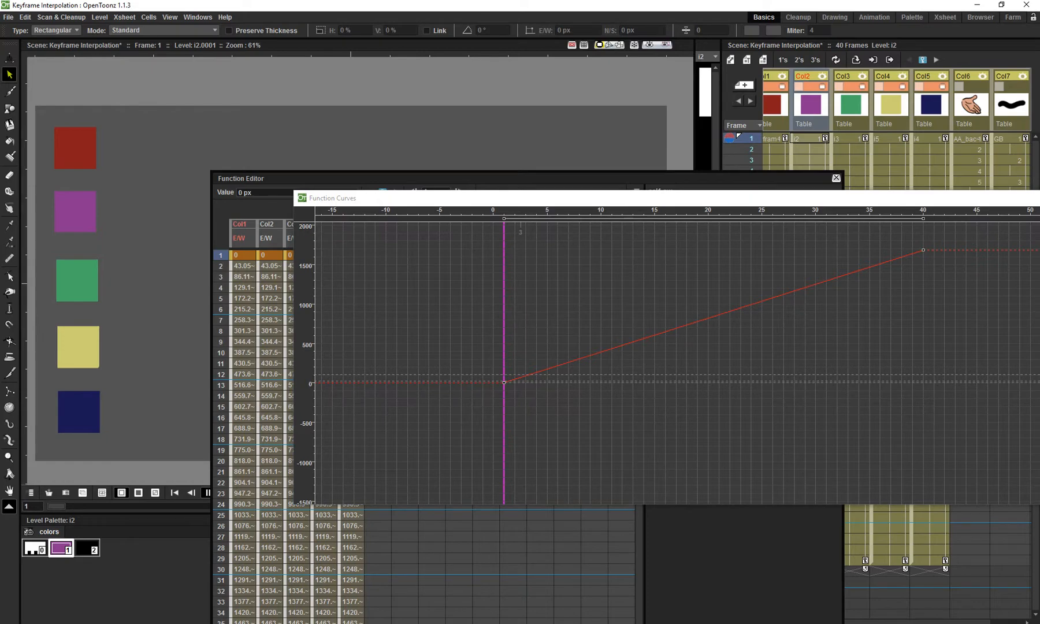
pyautogui.moveTo(323, 197); pyautogui.dragTo(407, 308)
pyautogui.moveTo(231, 178); pyautogui.dragTo(19, 58)
# Hide all channels of Col2, Col3, Col4 and Col5 in the stage tree, leaving their branches collapsed.
pyautogui.click(442, 230)
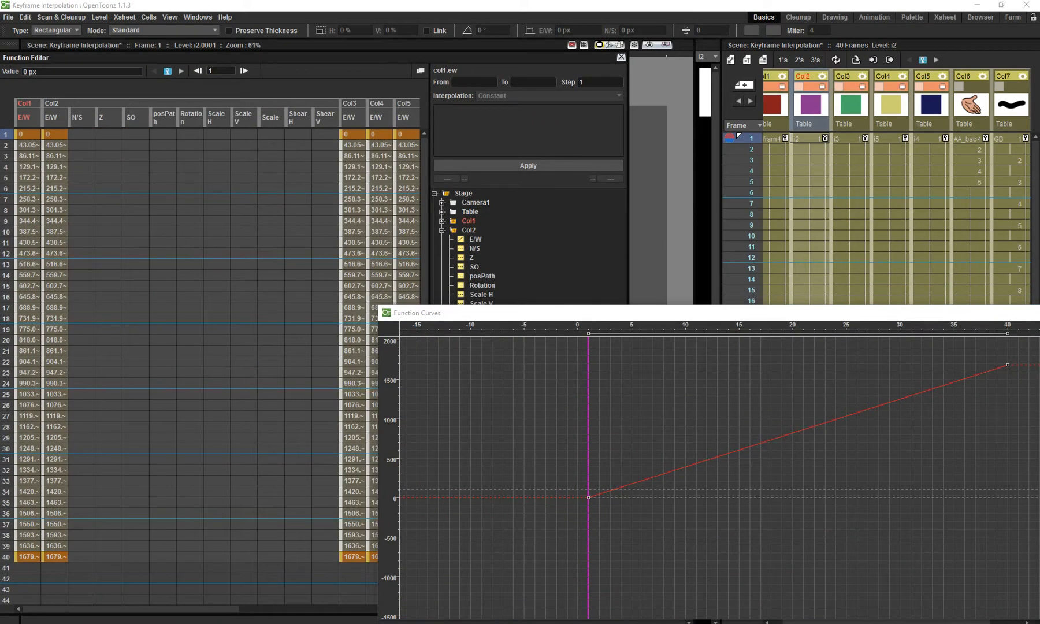
pyautogui.click(442, 230)
pyautogui.click(441, 239)
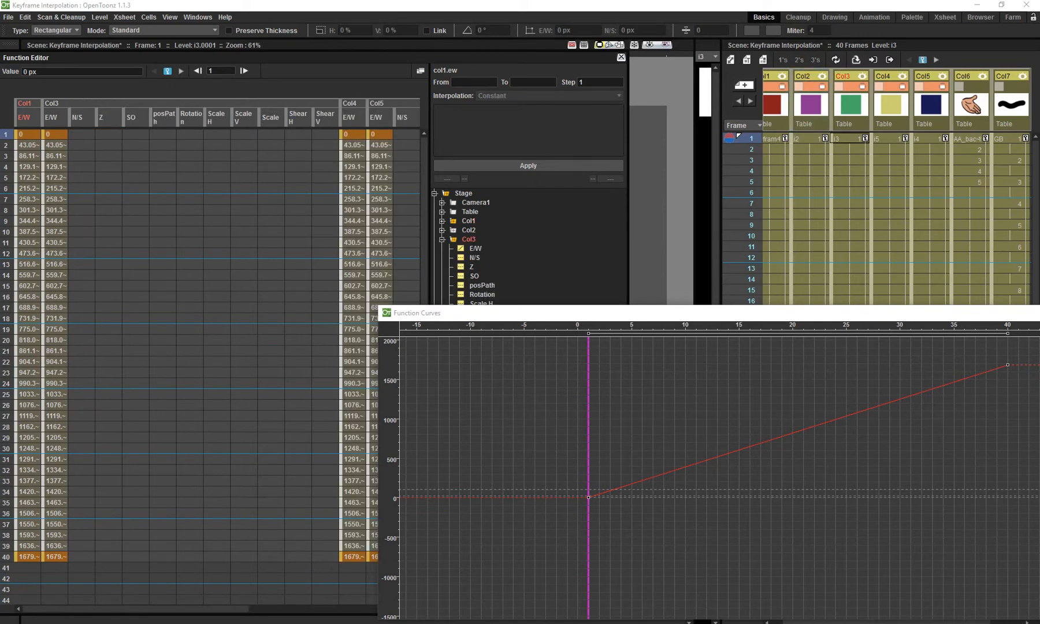
pyautogui.click(442, 239)
pyautogui.click(442, 249)
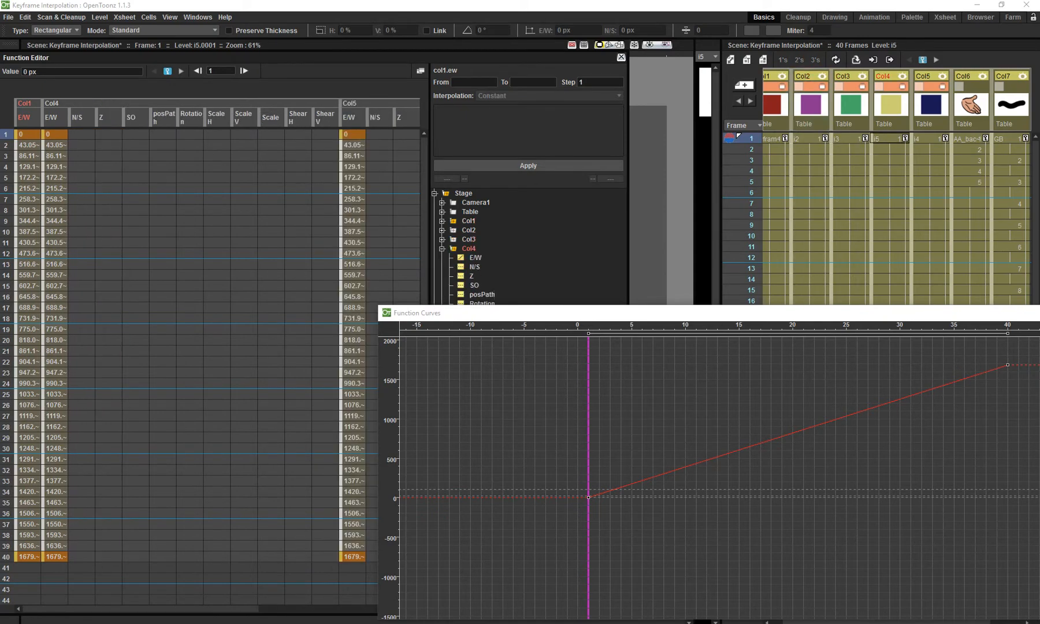
pyautogui.click(441, 248)
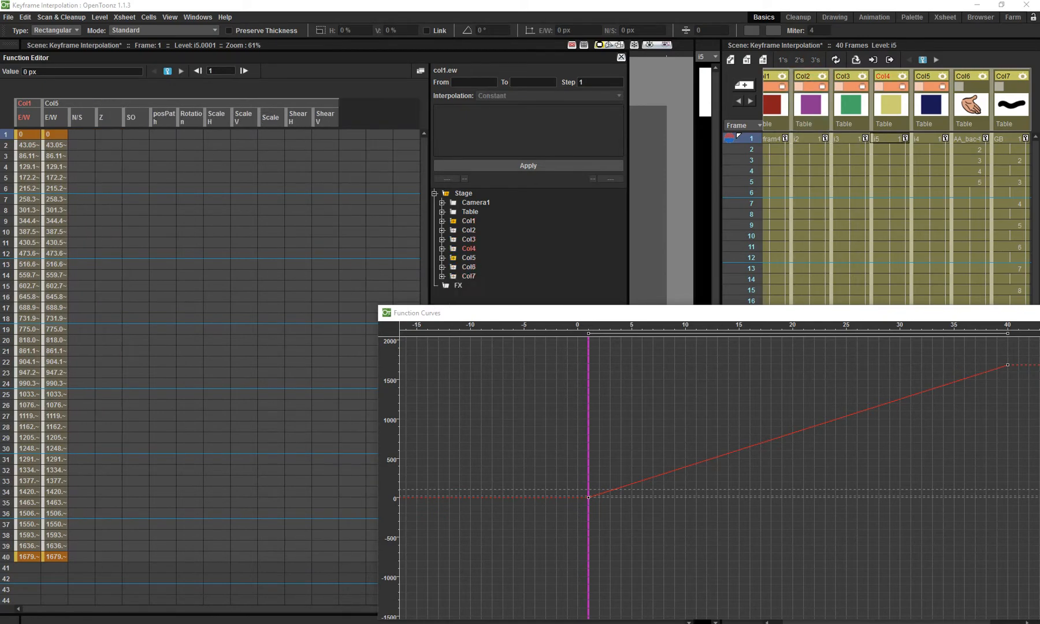
pyautogui.click(441, 257)
pyautogui.click(441, 248)
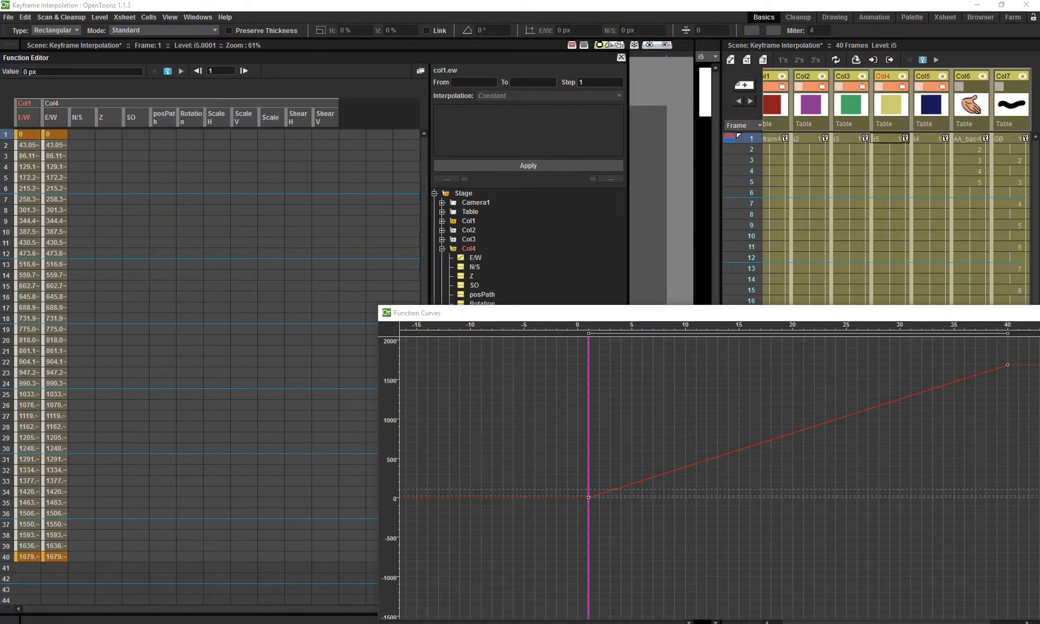
pyautogui.click(453, 248)
pyautogui.click(442, 249)
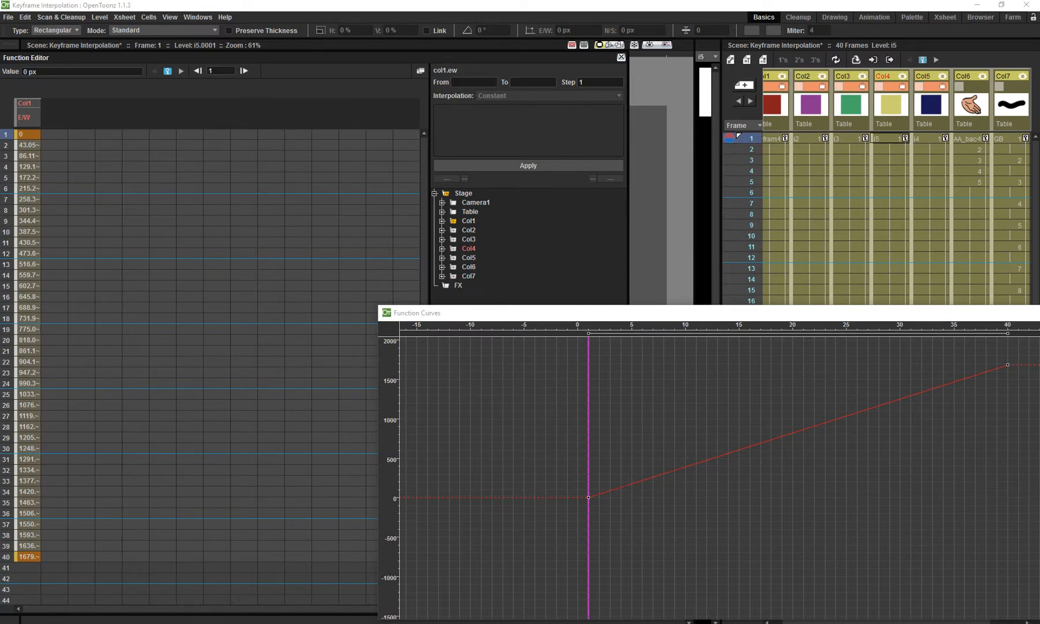
# Hide Col1's channels and collapse its branch, and show Col2's channels with E/W as the current curve.
pyautogui.moveTo(347, 93); pyautogui.dragTo(313, 64)
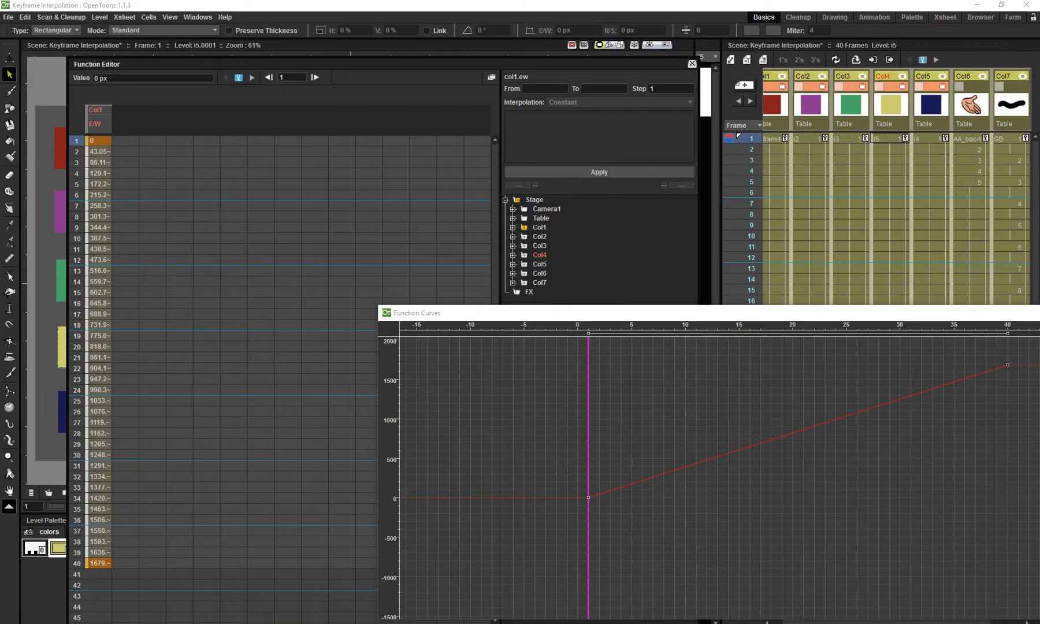
pyautogui.click(540, 227)
pyautogui.click(524, 227)
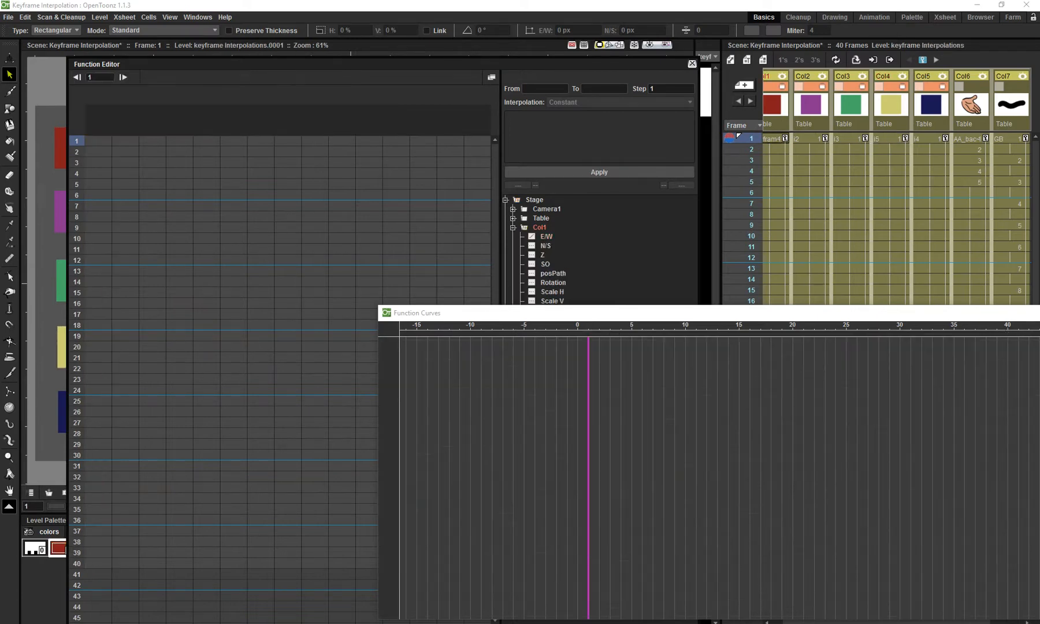
pyautogui.click(513, 228)
pyautogui.click(539, 237)
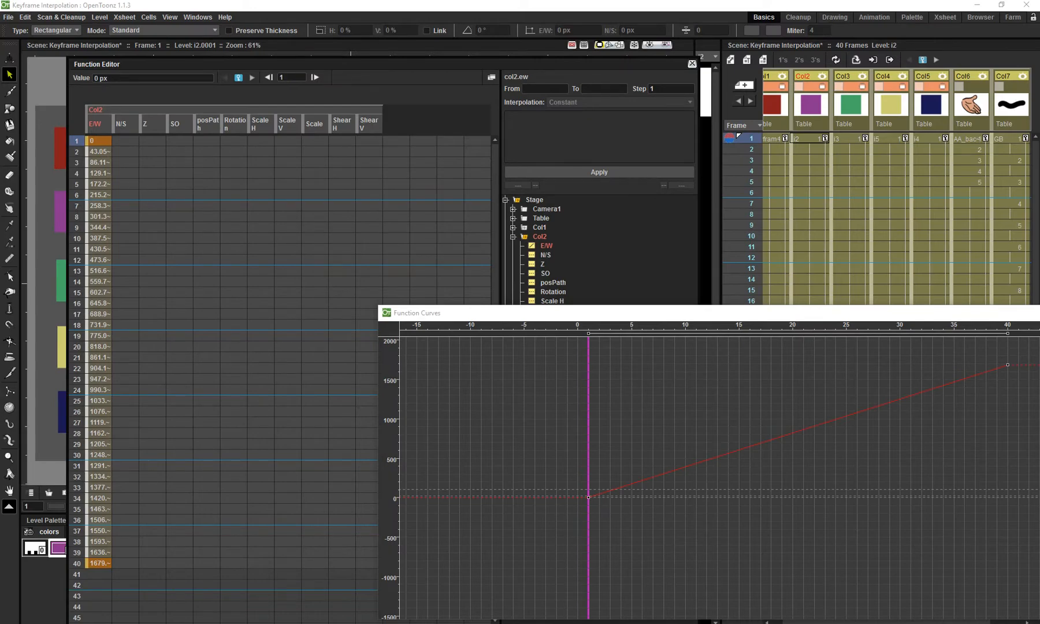
# Rearrange the Function Editor and Function Curves windows to uncover the viewer's squares, and select Col2's E/W curve segment.
pyautogui.moveTo(405, 65); pyautogui.dragTo(481, 246)
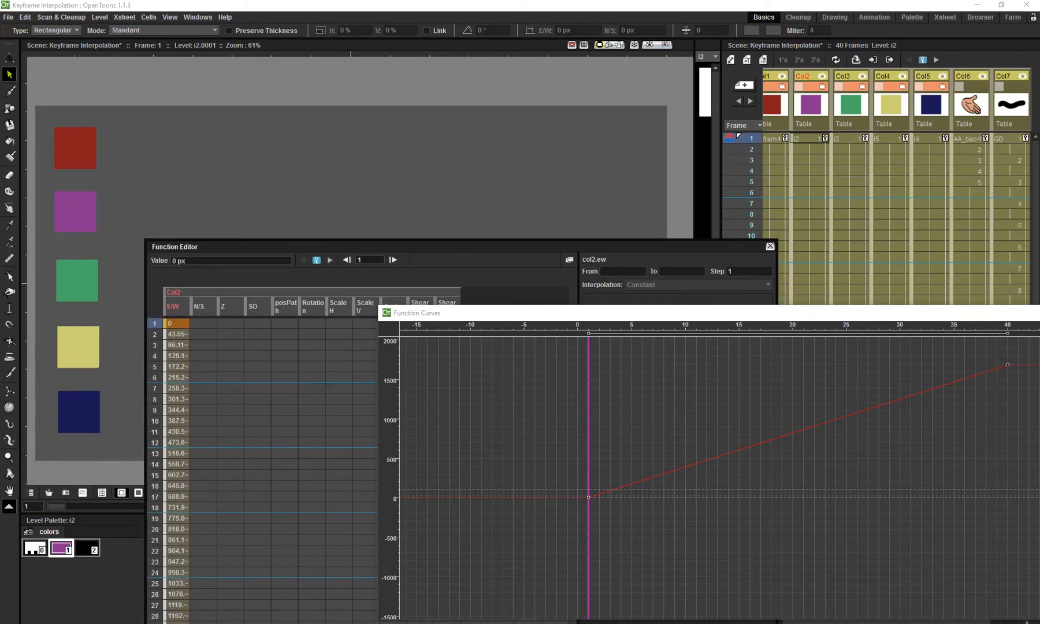
pyautogui.moveTo(755, 313); pyautogui.dragTo(614, 190)
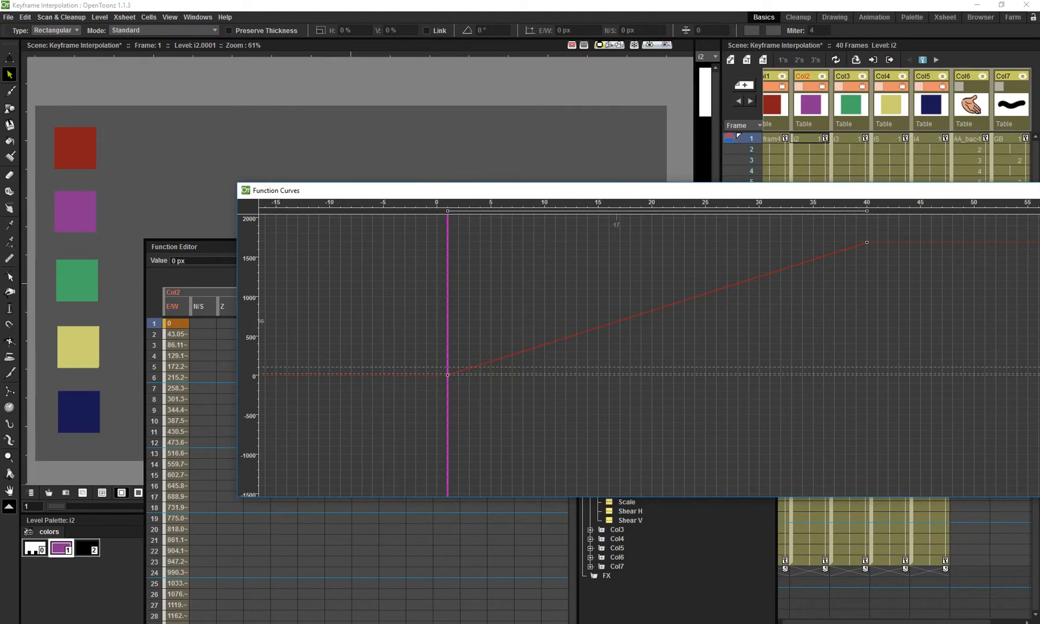
pyautogui.click(616, 322)
pyautogui.moveTo(595, 191); pyautogui.dragTo(578, 153)
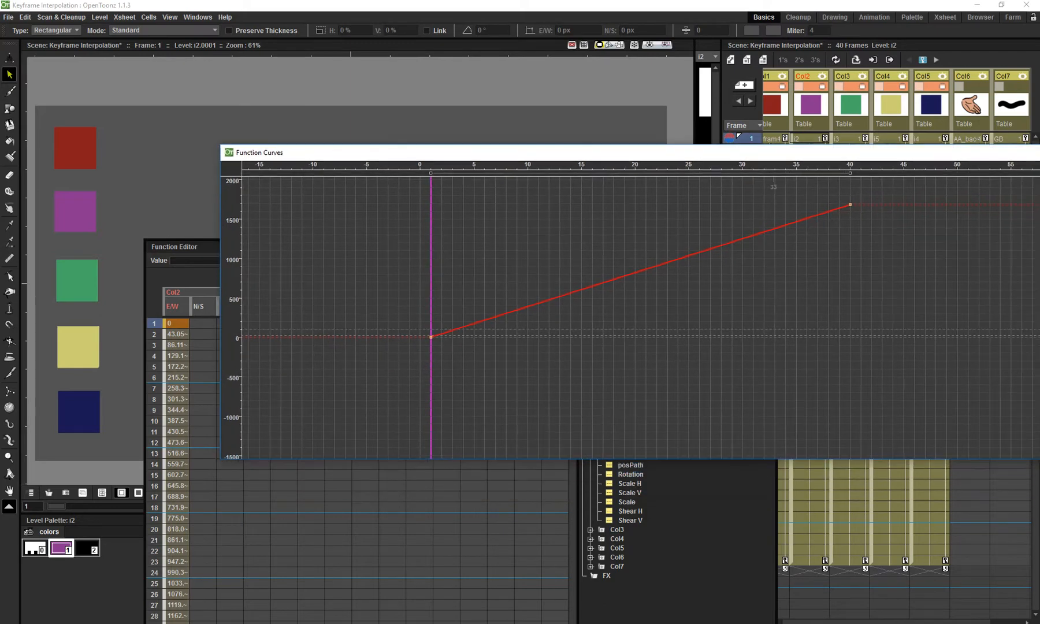
# Set a key at frame 19 on Col2's E/W curve and move it to frame 10 at about 1450.
pyautogui.rightClick(627, 276)
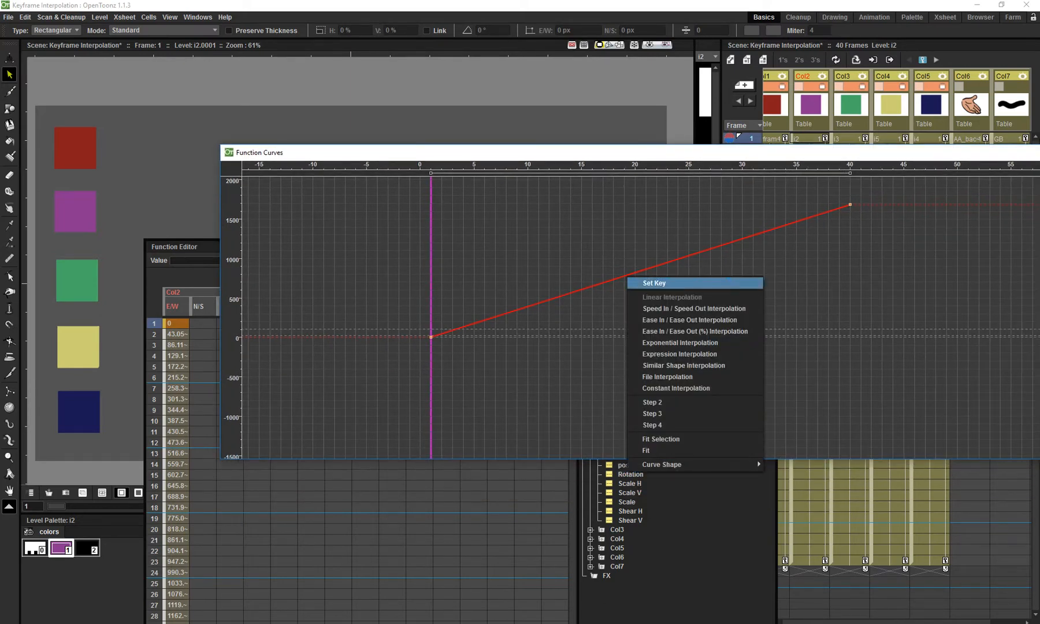
pyautogui.click(655, 284)
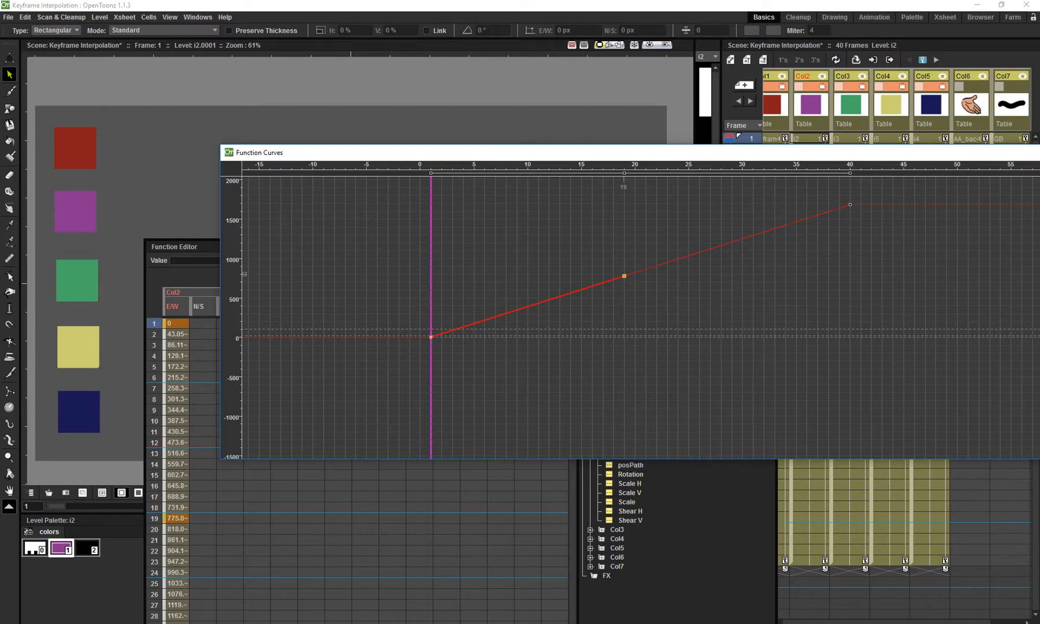
pyautogui.moveTo(624, 276); pyautogui.dragTo(527, 223)
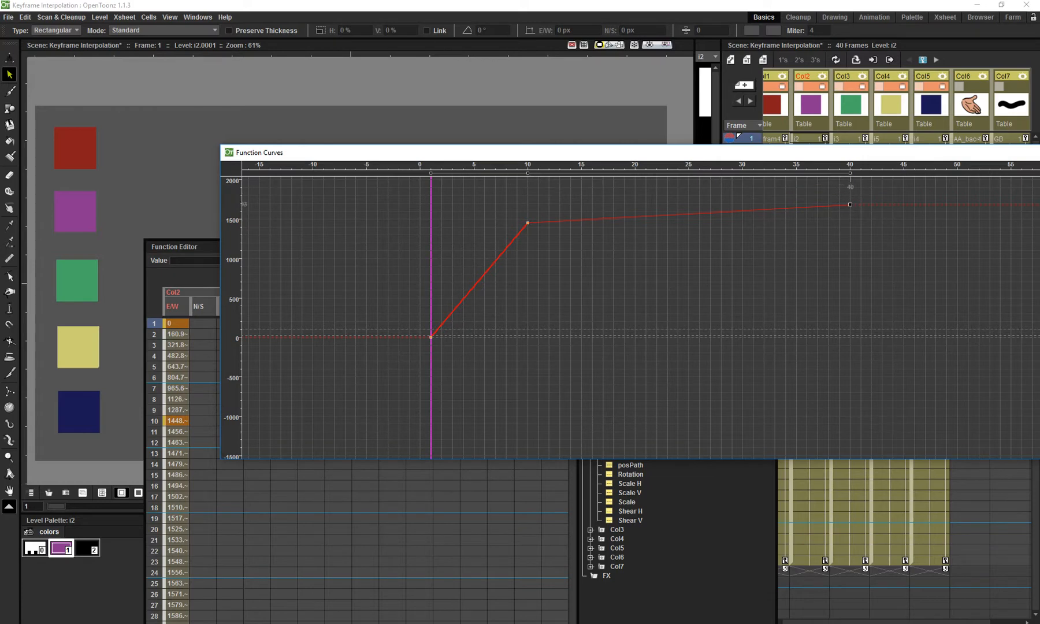
# Play back Col2's motion with only its purple square showing, keeping the Function Curves window clear of the viewer.
pyautogui.moveTo(800, 153); pyautogui.dragTo(804, 202)
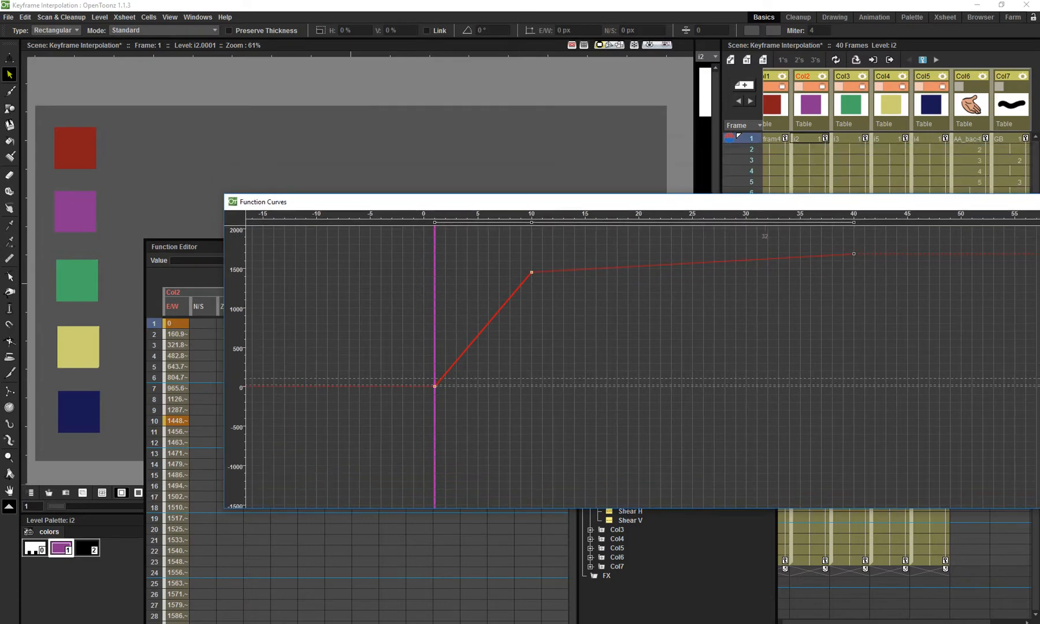
pyautogui.press('p')
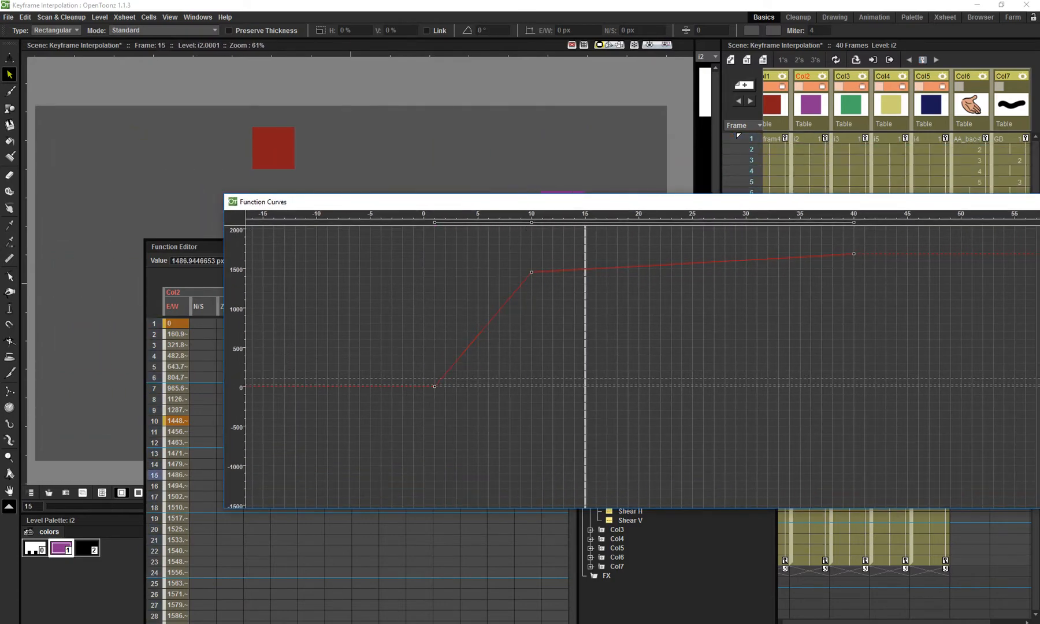
pyautogui.moveTo(805, 202); pyautogui.dragTo(788, 318)
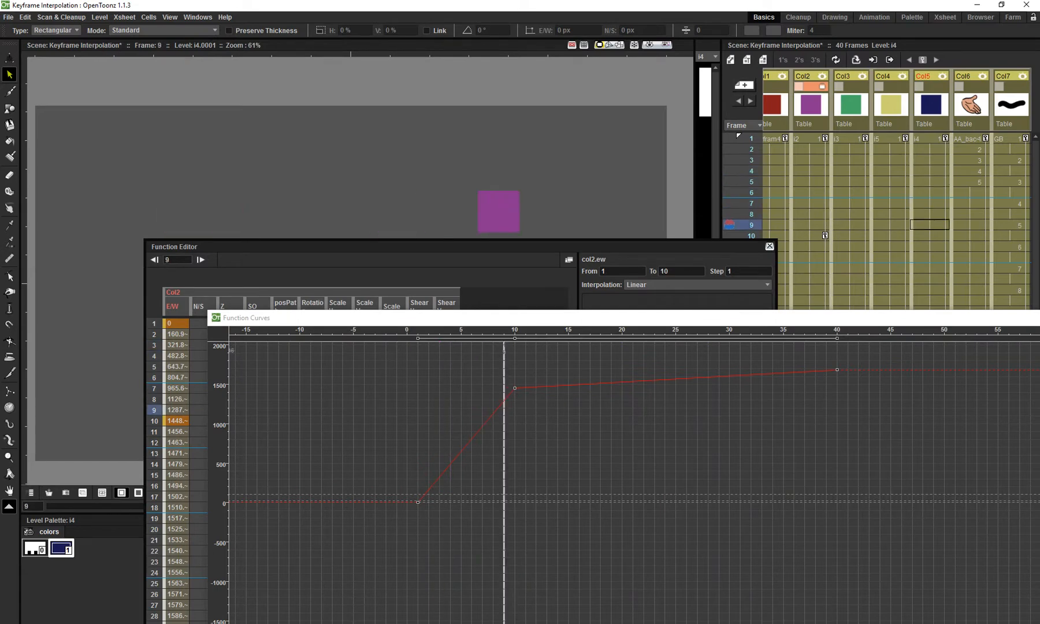
pyautogui.moveTo(504, 358); pyautogui.dragTo(837, 358)
pyautogui.press('p')
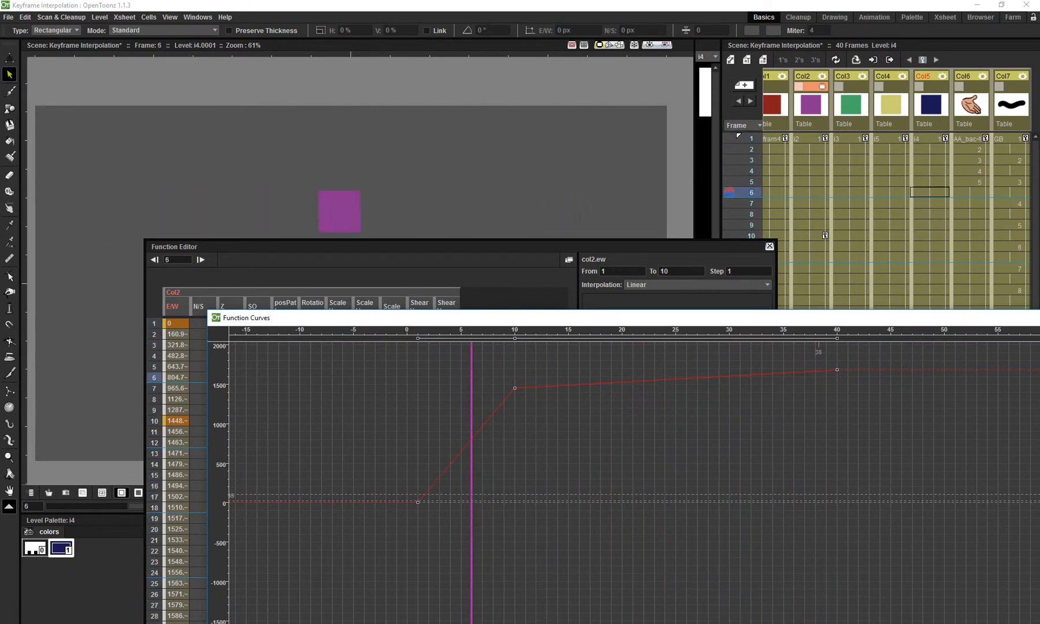
pyautogui.press('p')
# Undo the key move and the added key, and apply Speed In / Speed Out interpolation to Col2's E/W segment.
pyautogui.hotkey('ctrl', 'z')
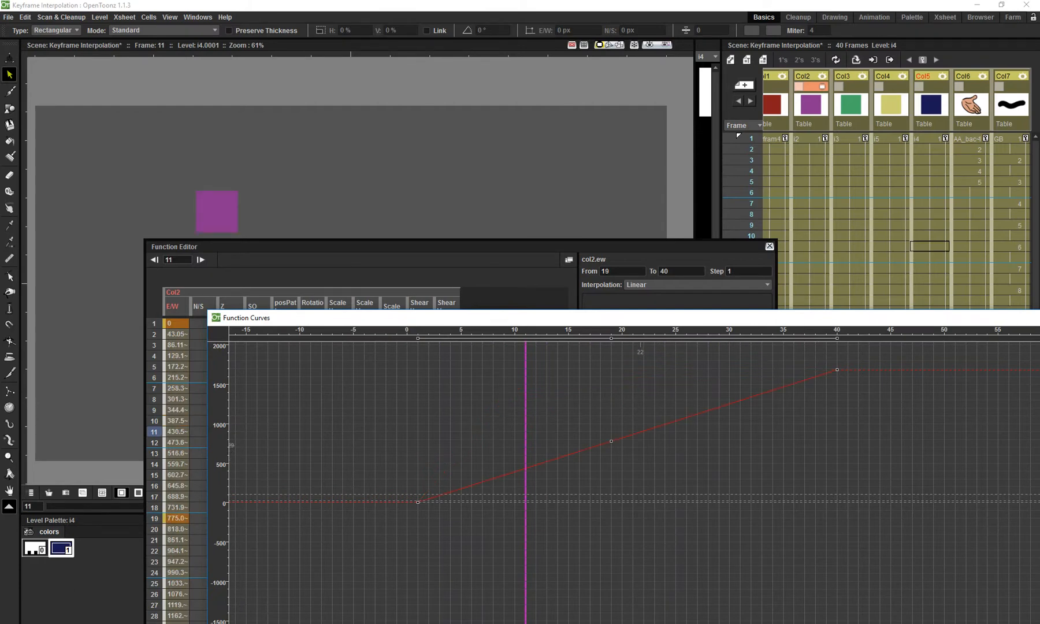
pyautogui.hotkey('ctrl', 'z')
pyautogui.click(633, 433)
pyautogui.rightClick(633, 433)
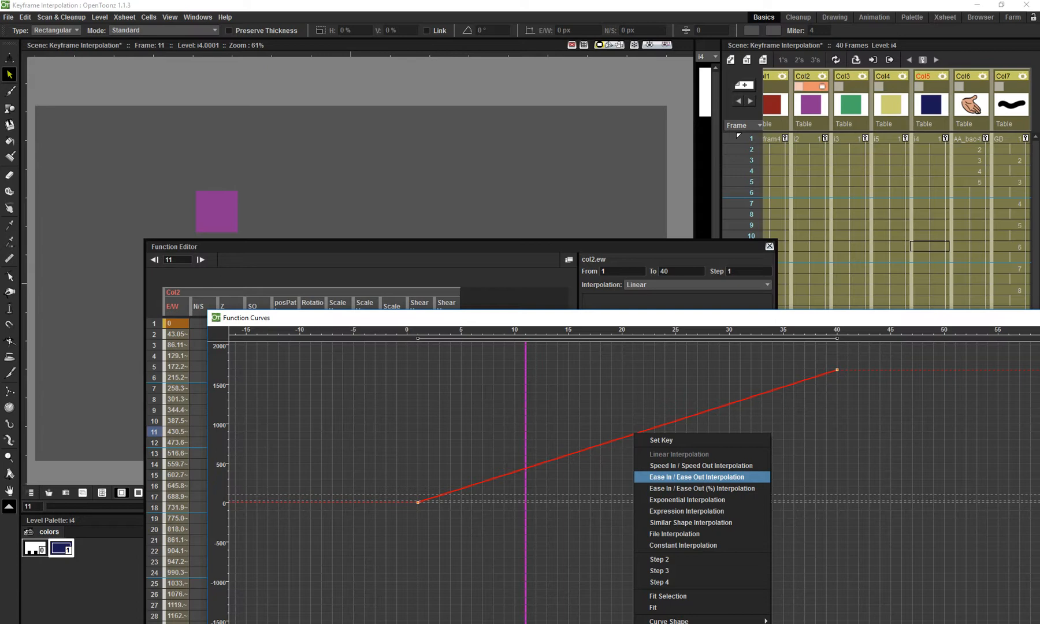
pyautogui.click(700, 466)
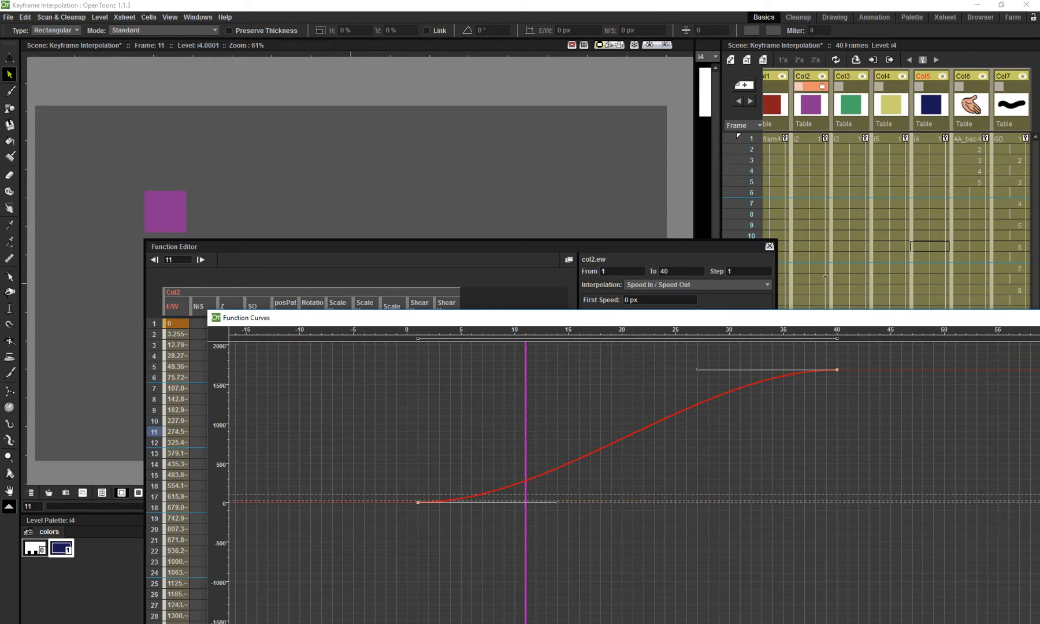
# Lower the Function Editor and Function Curves windows, and check the interpolation options offered for Col2's E/W segment.
pyautogui.moveTo(346, 247); pyautogui.dragTo(316, 284)
pyautogui.moveTo(623, 318); pyautogui.dragTo(562, 292)
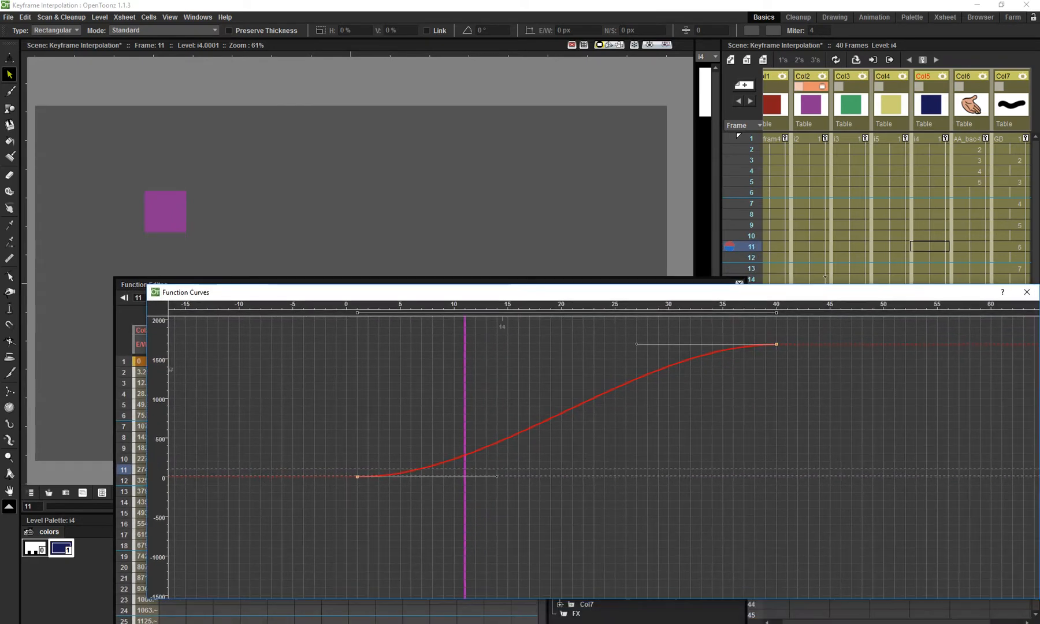
pyautogui.rightClick(554, 417)
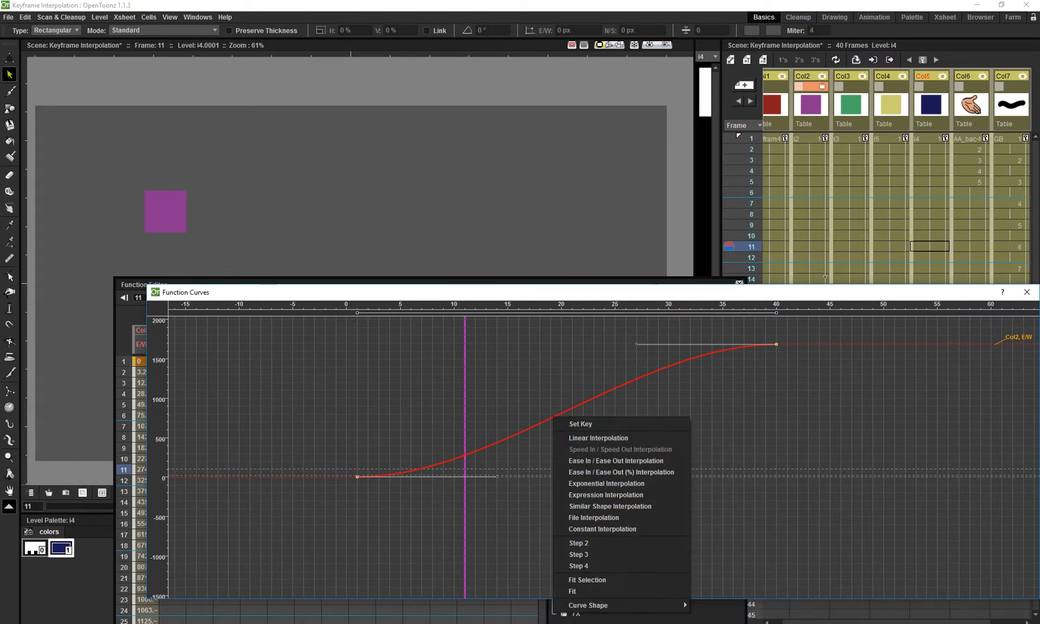
pyautogui.click(552, 370)
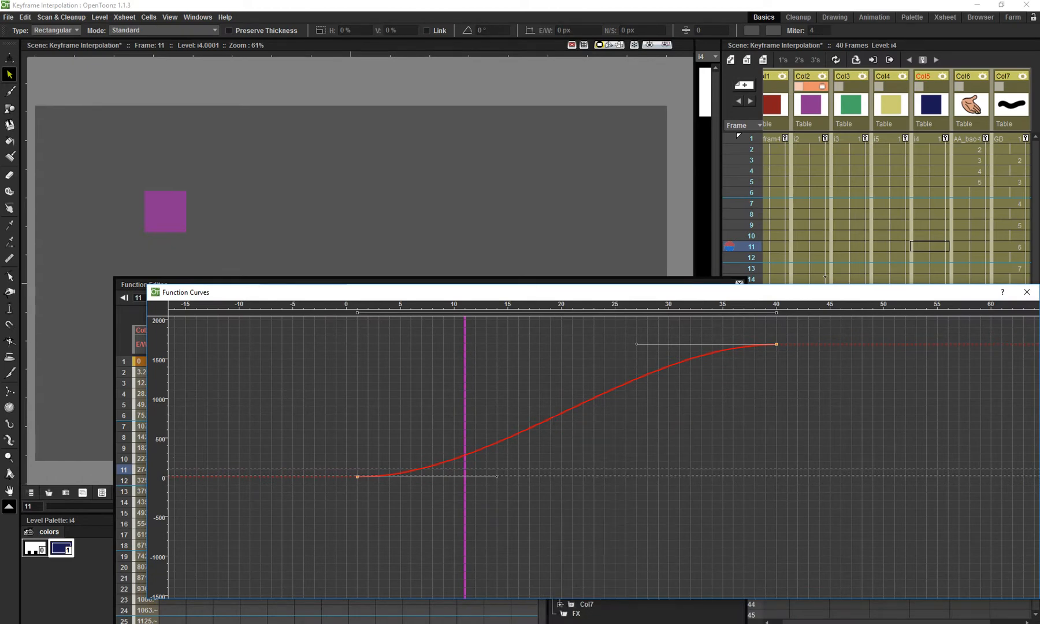
# Return to frame 1 and play back Col2's Speed In / Speed Out motion.
pyautogui.moveTo(569, 292); pyautogui.dragTo(577, 299)
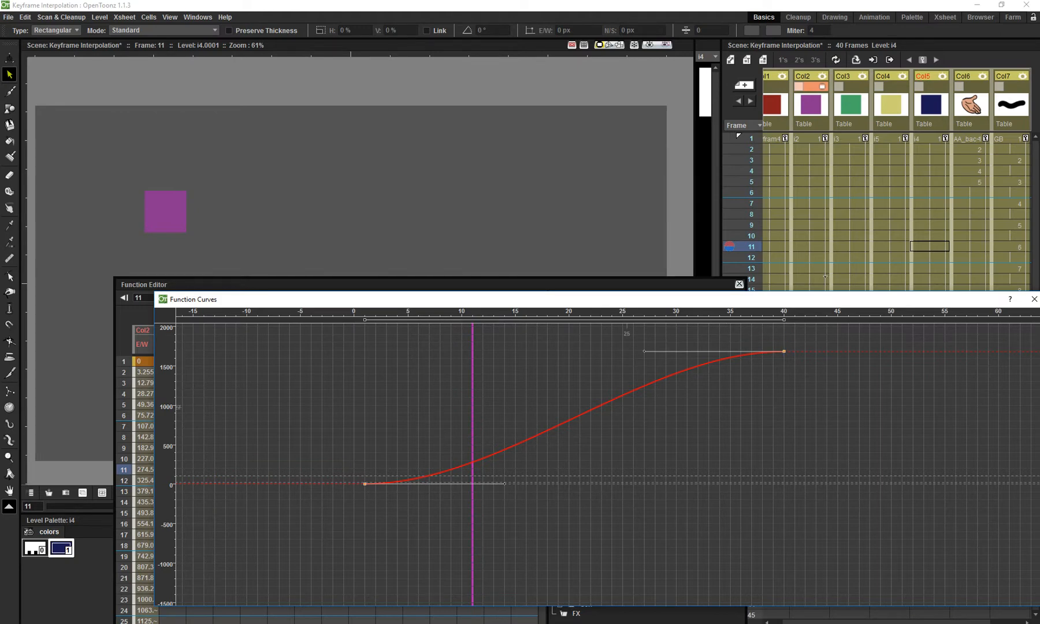
pyautogui.moveTo(472, 330); pyautogui.dragTo(364, 330)
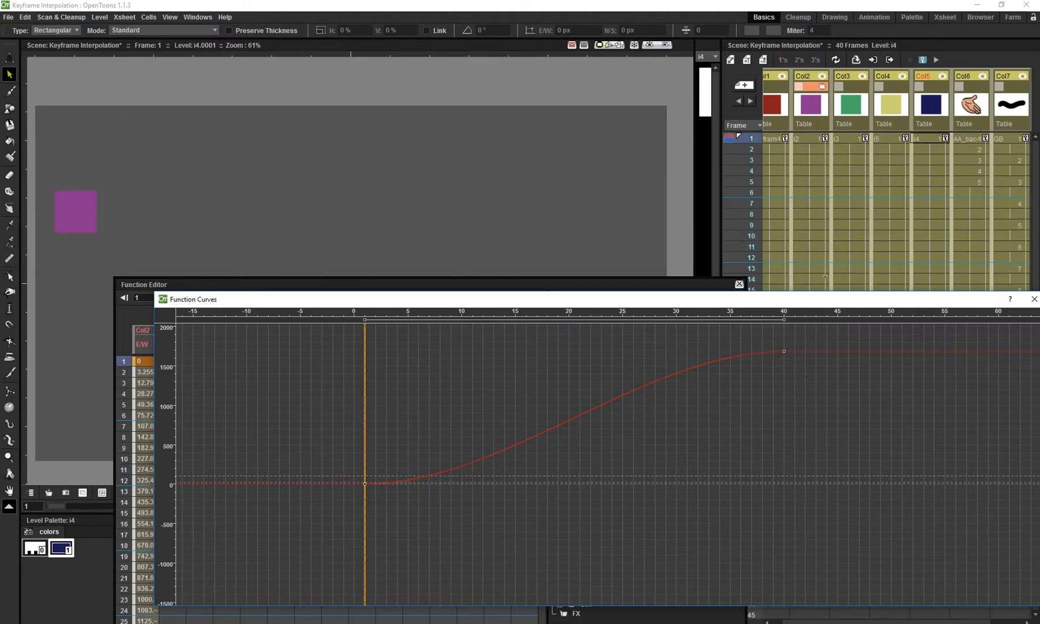
pyautogui.press('p')
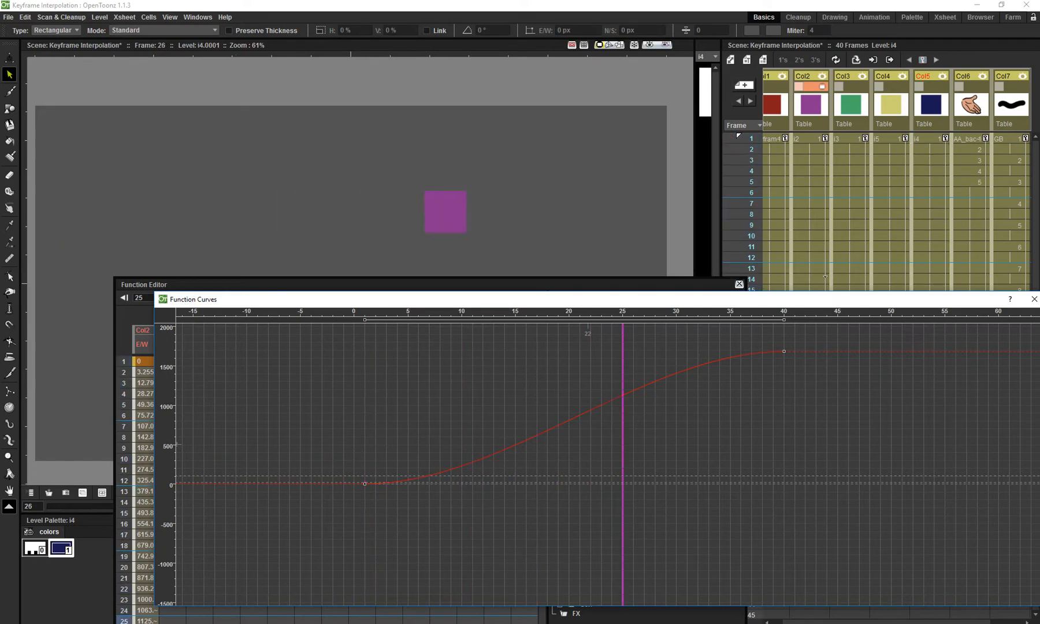
# Extend the E/W curve's first-key speed handle to about frame 27 and its end-key handle to about frame 13, and play the result.
pyautogui.click(473, 461)
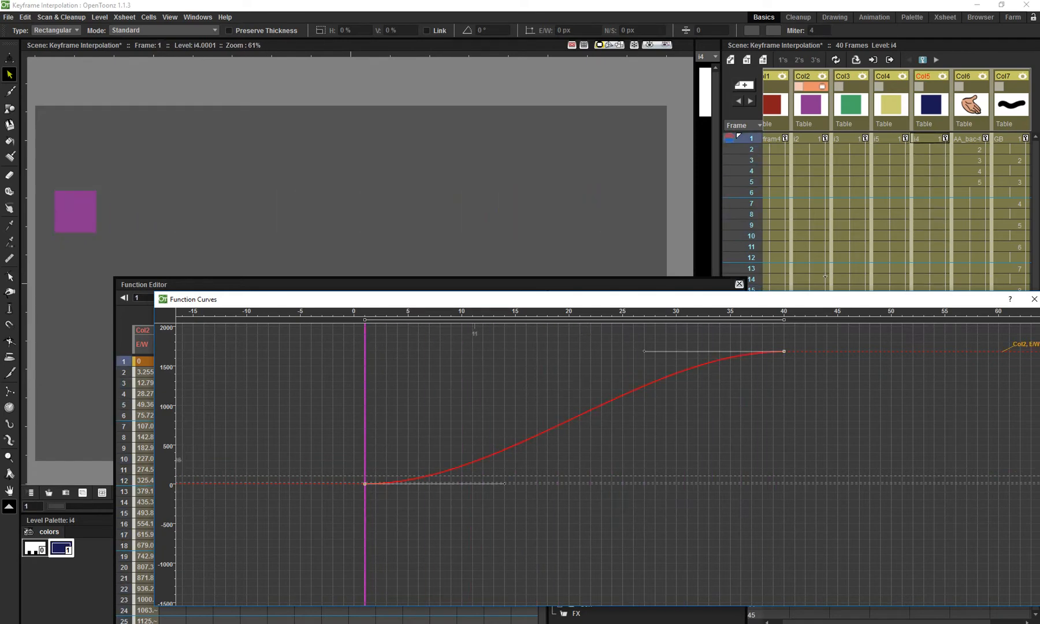
pyautogui.moveTo(505, 483); pyautogui.dragTo(590, 483)
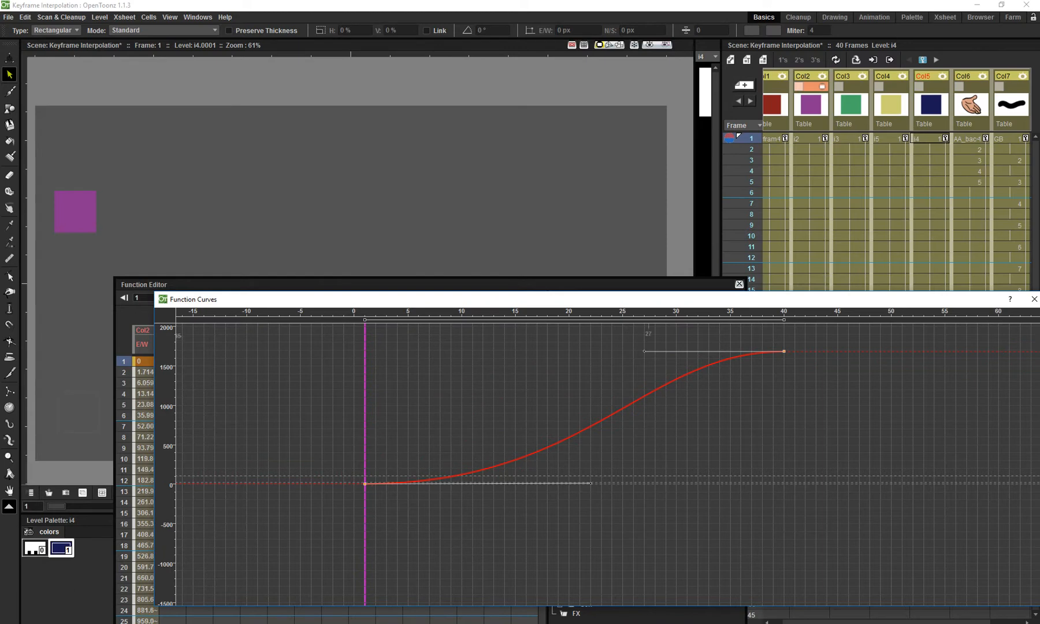
pyautogui.moveTo(644, 351); pyautogui.dragTo(499, 352)
pyautogui.moveTo(590, 483); pyautogui.dragTo(649, 482)
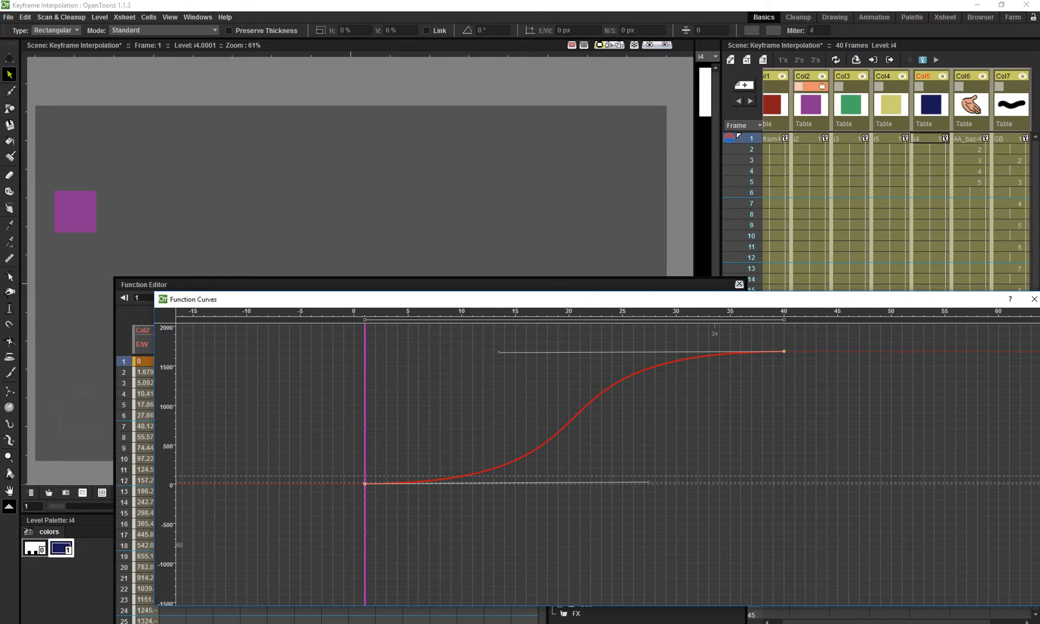
pyautogui.press('p')
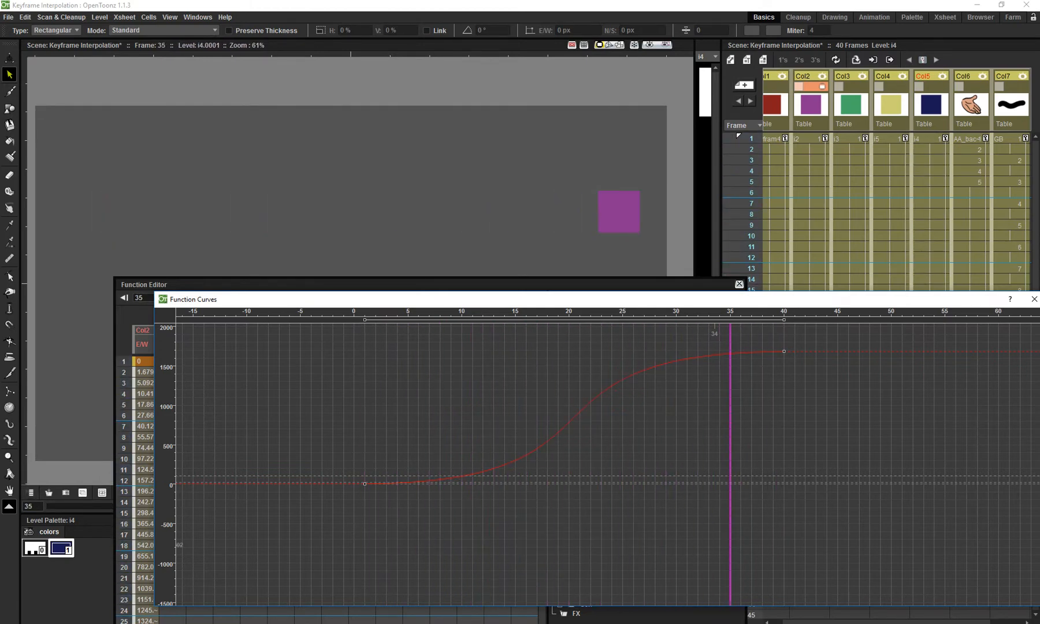
# Show Col3's green square at frame 1 and hide Col2's square in the viewer.
pyautogui.click(855, 140)
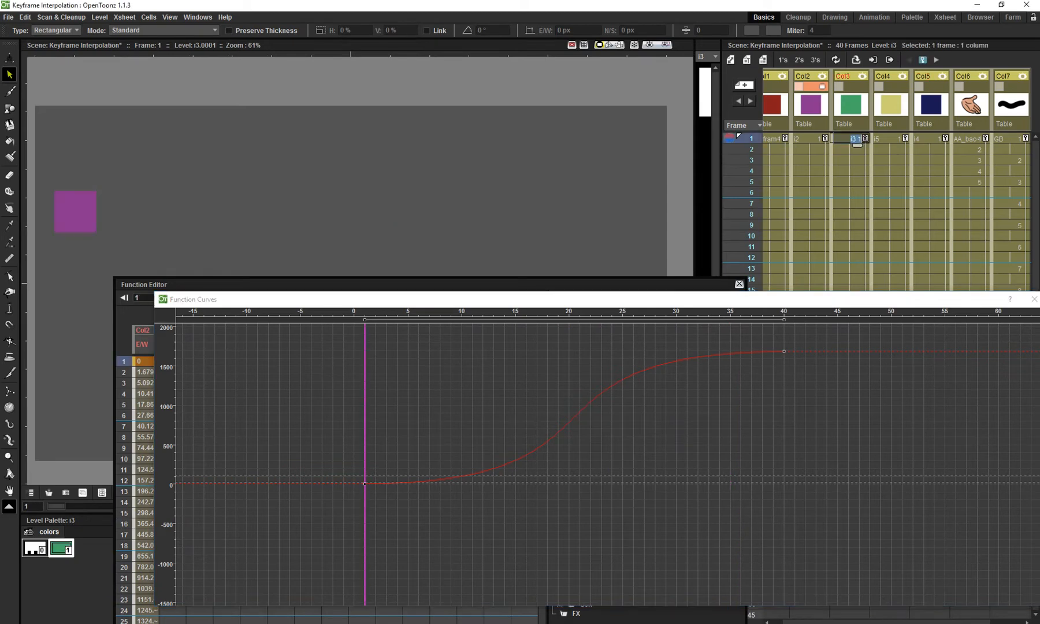
pyautogui.click(849, 86)
pyautogui.click(806, 86)
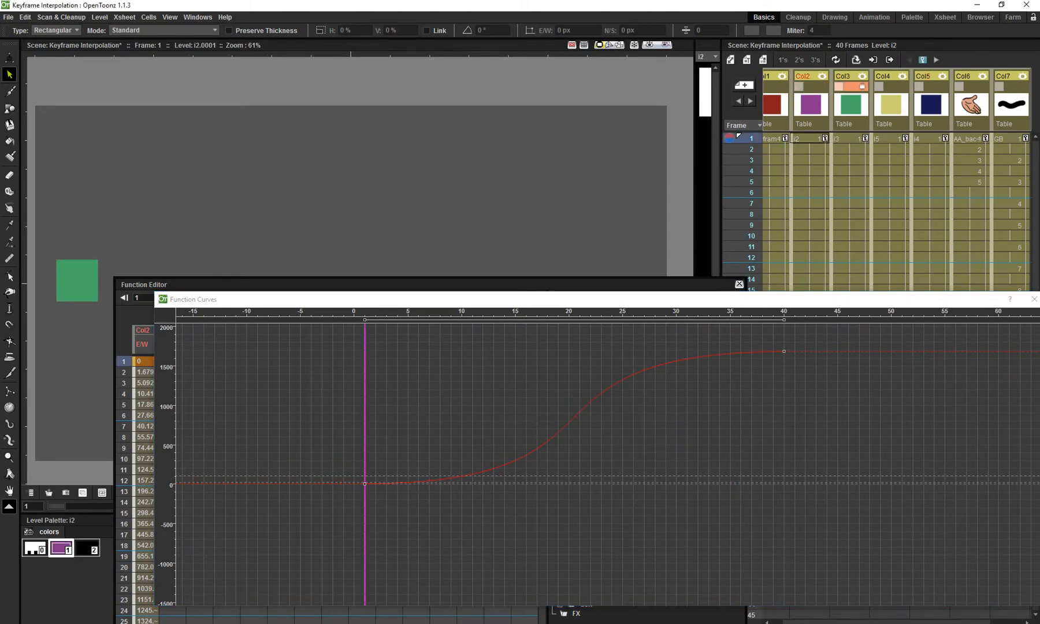
# Move the Function Curves and Function Editor windows apart so the editor's channel tree is accessible.
pyautogui.moveTo(404, 298); pyautogui.dragTo(384, 308)
pyautogui.click(806, 76)
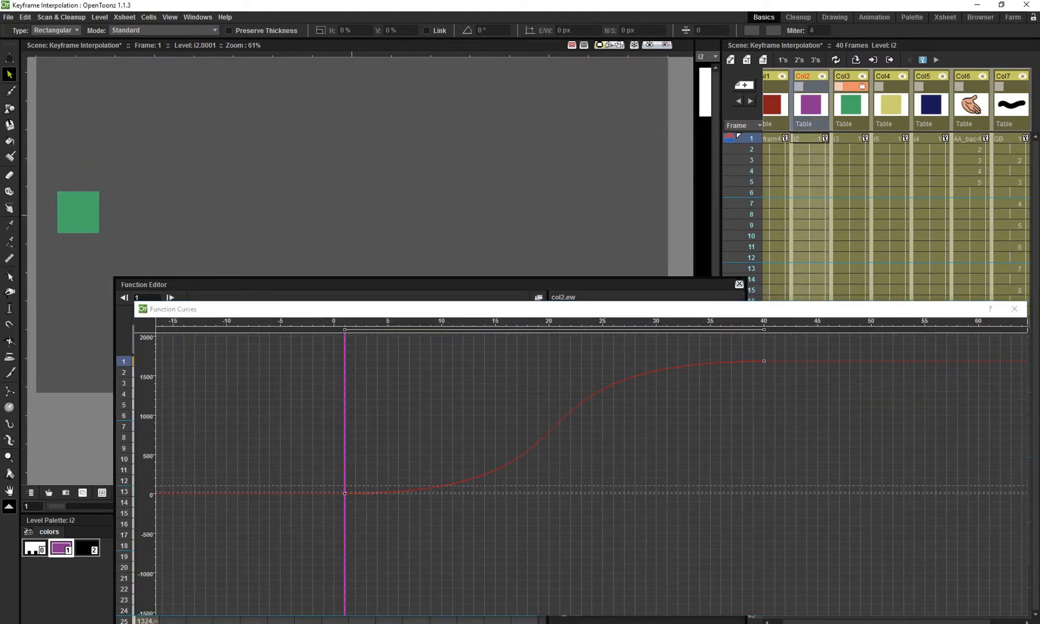
pyautogui.moveTo(231, 309); pyautogui.dragTo(380, 391)
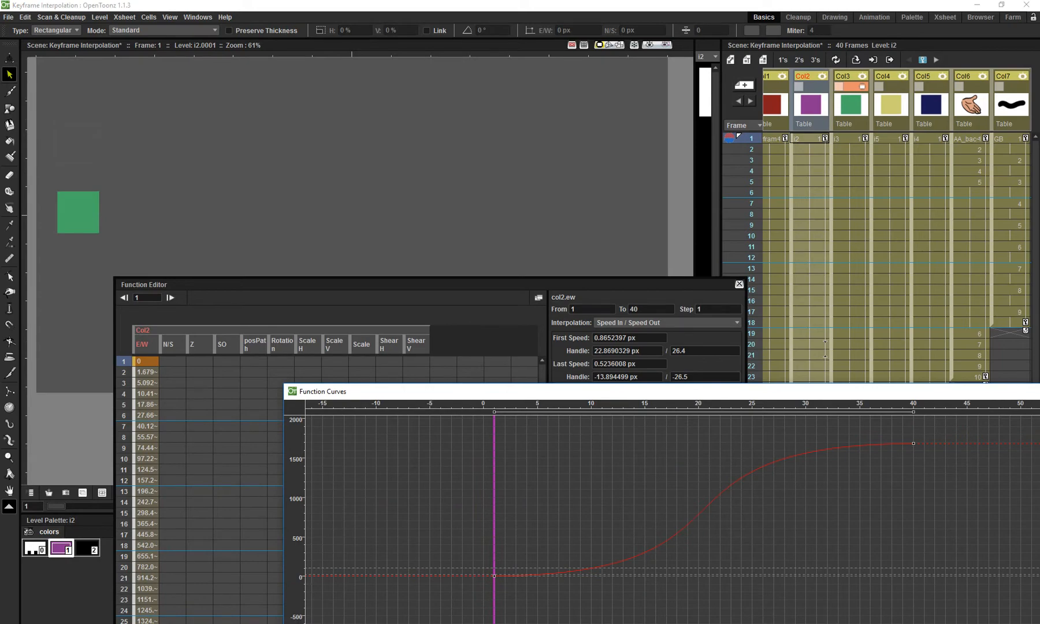
pyautogui.moveTo(347, 284); pyautogui.dragTo(295, 89)
pyautogui.moveTo(323, 391); pyautogui.dragTo(333, 416)
# Limit the channels displayed for Col2 and Col3 to E/W, hiding all their other channels.
pyautogui.click(843, 75)
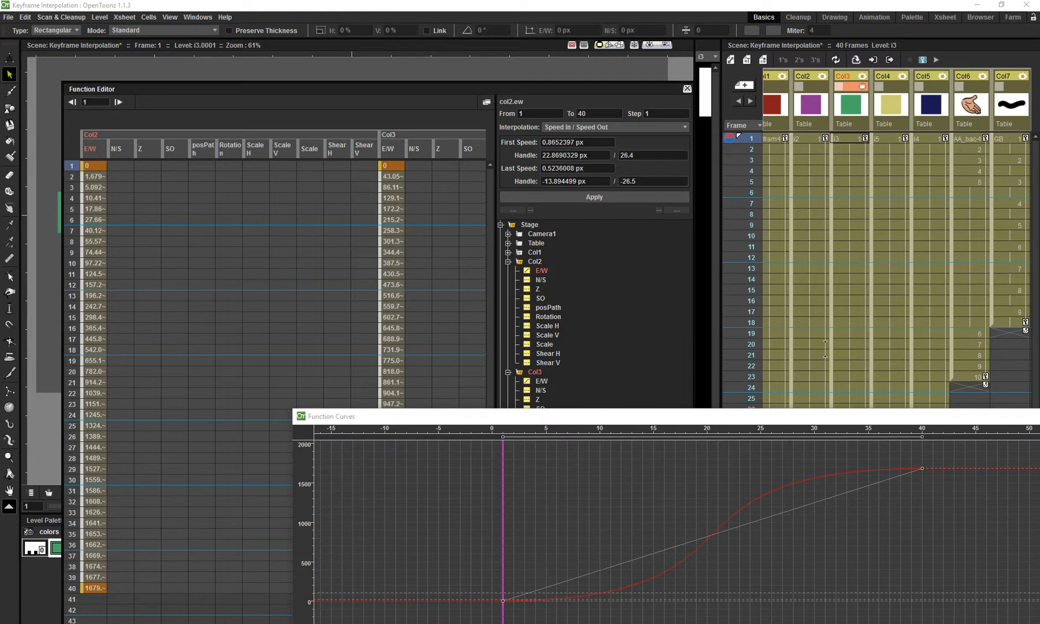
pyautogui.click(809, 138)
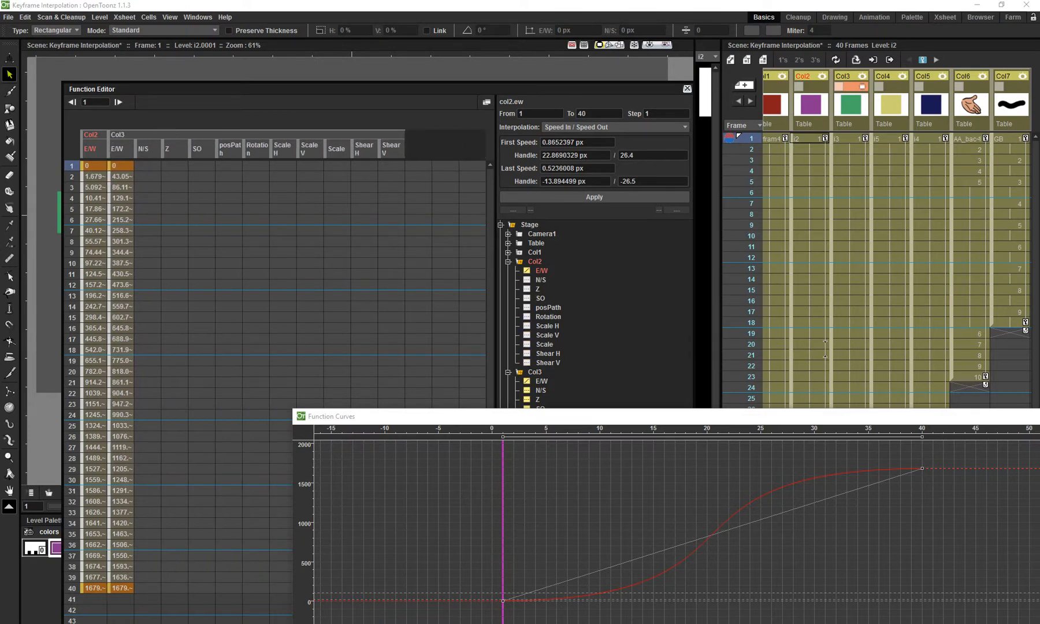
pyautogui.moveTo(636, 417); pyautogui.dragTo(642, 495)
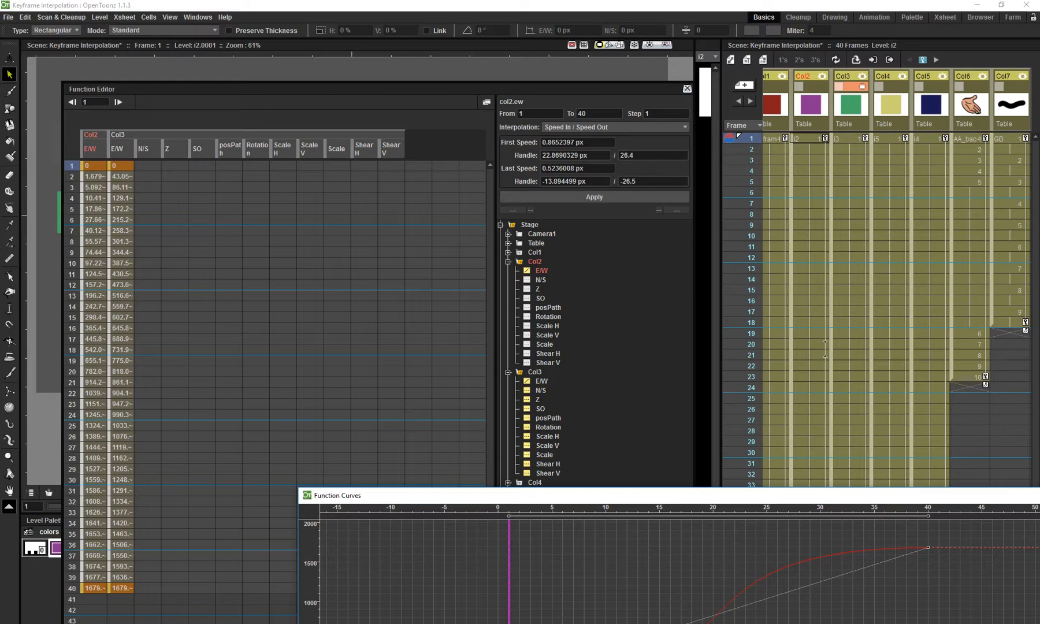
pyautogui.press('Right')
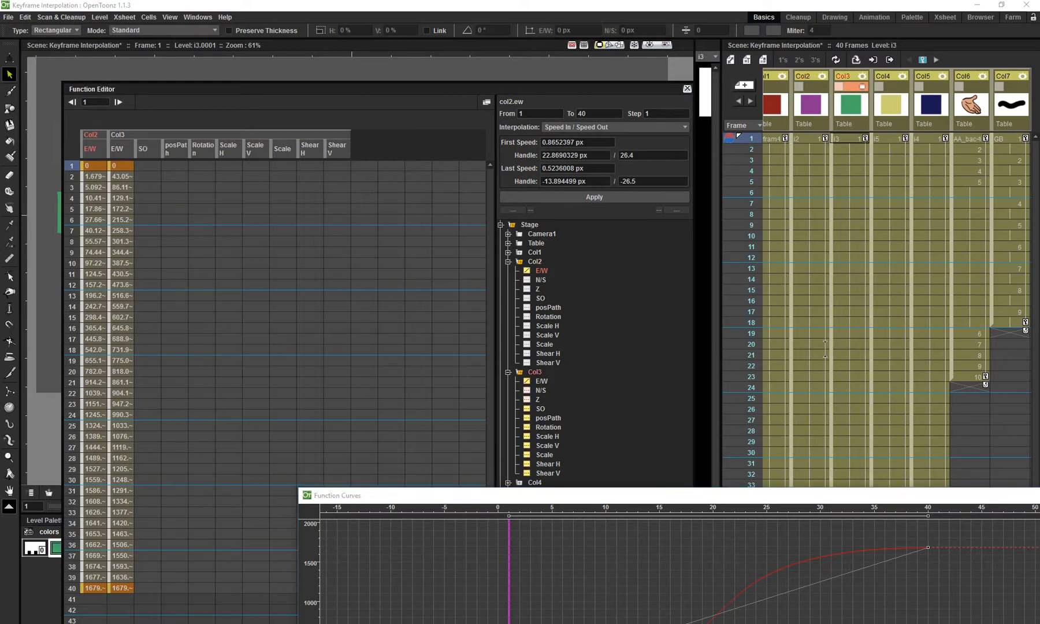
pyautogui.click(527, 409)
pyautogui.click(526, 418)
pyautogui.click(526, 427)
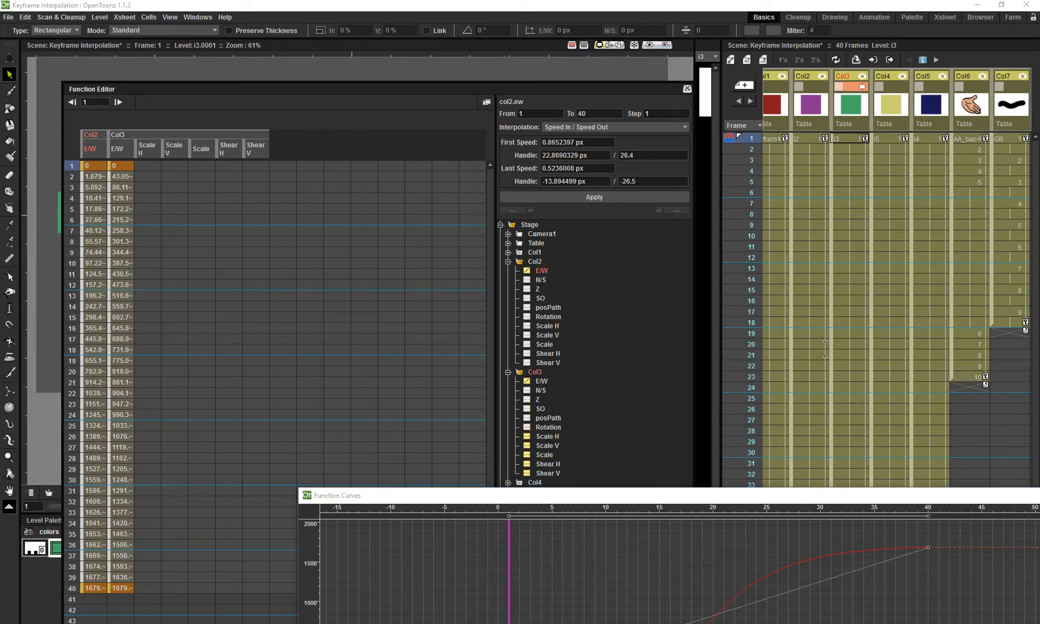
pyautogui.click(526, 436)
pyautogui.click(526, 445)
pyautogui.click(526, 455)
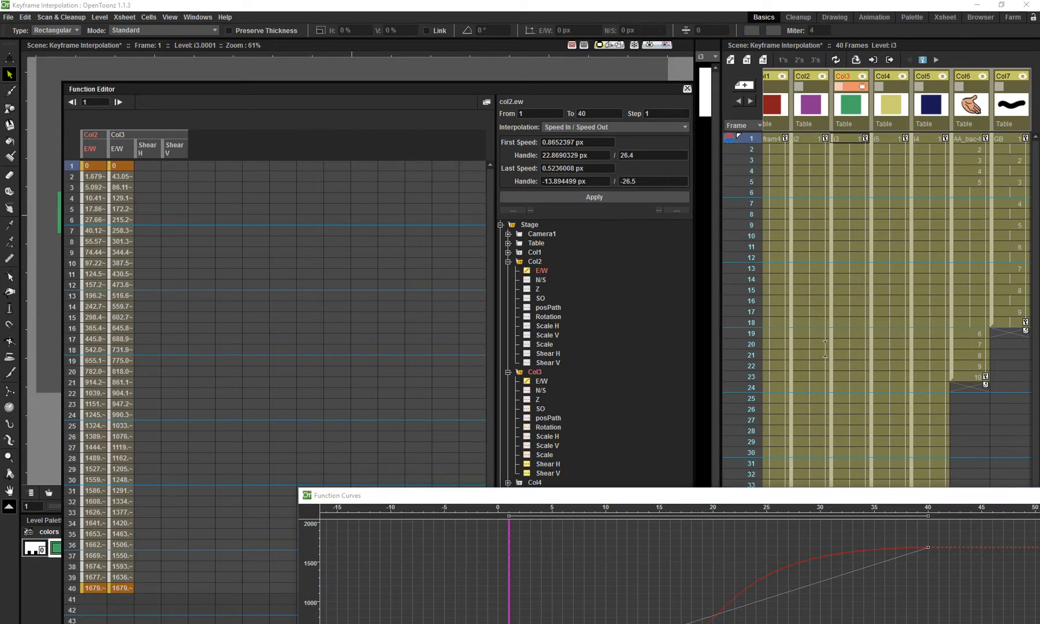
pyautogui.click(526, 464)
pyautogui.click(526, 473)
# Bring the Function Curves window back into view and apply Speed In / Speed Out interpolation to Col3's E/W segment.
pyautogui.moveTo(532, 495); pyautogui.dragTo(398, 242)
pyautogui.moveTo(369, 89); pyautogui.dragTo(483, 339)
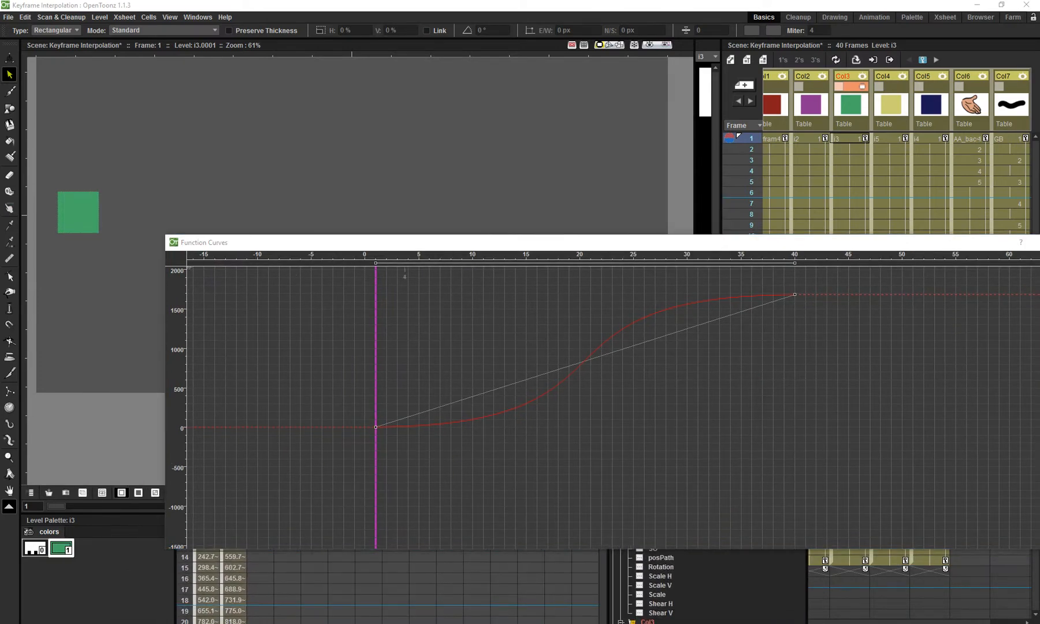
pyautogui.moveTo(398, 242); pyautogui.dragTo(331, 249)
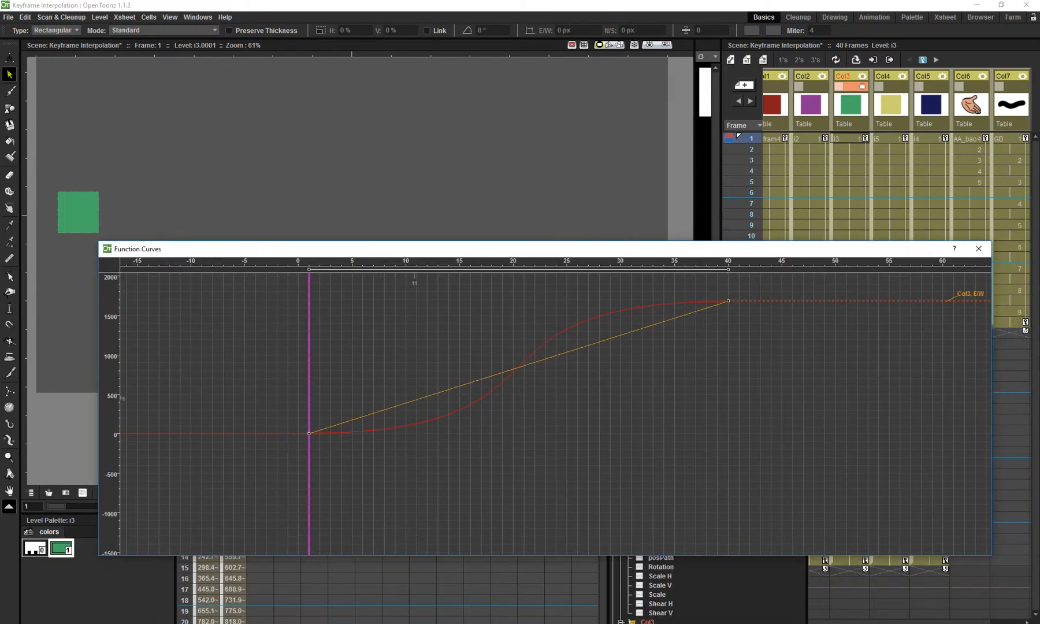
pyautogui.click(415, 398)
pyautogui.rightClick(414, 398)
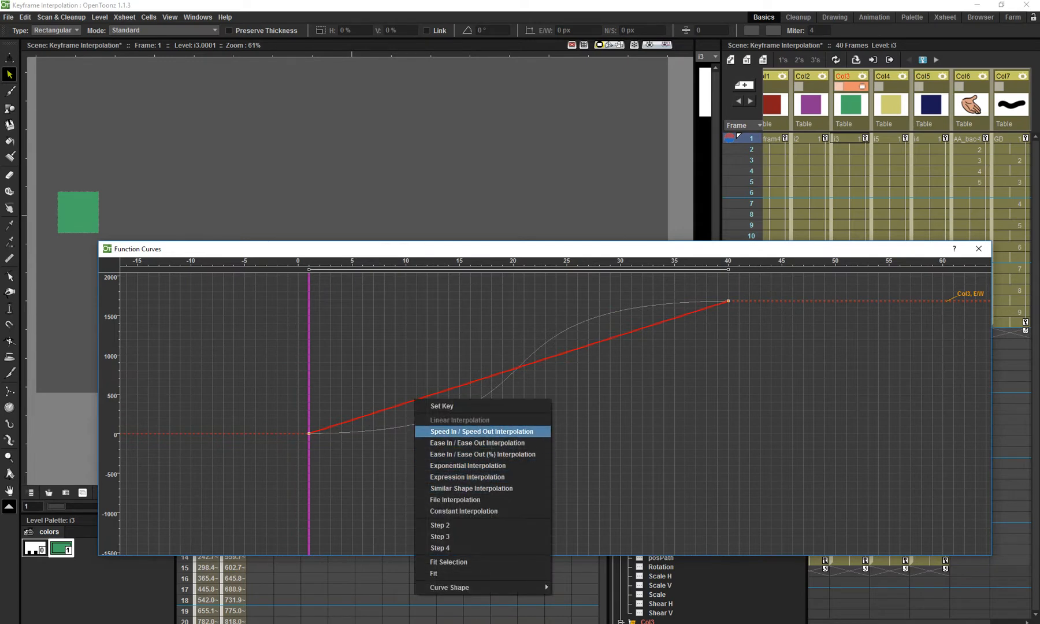
pyautogui.click(481, 432)
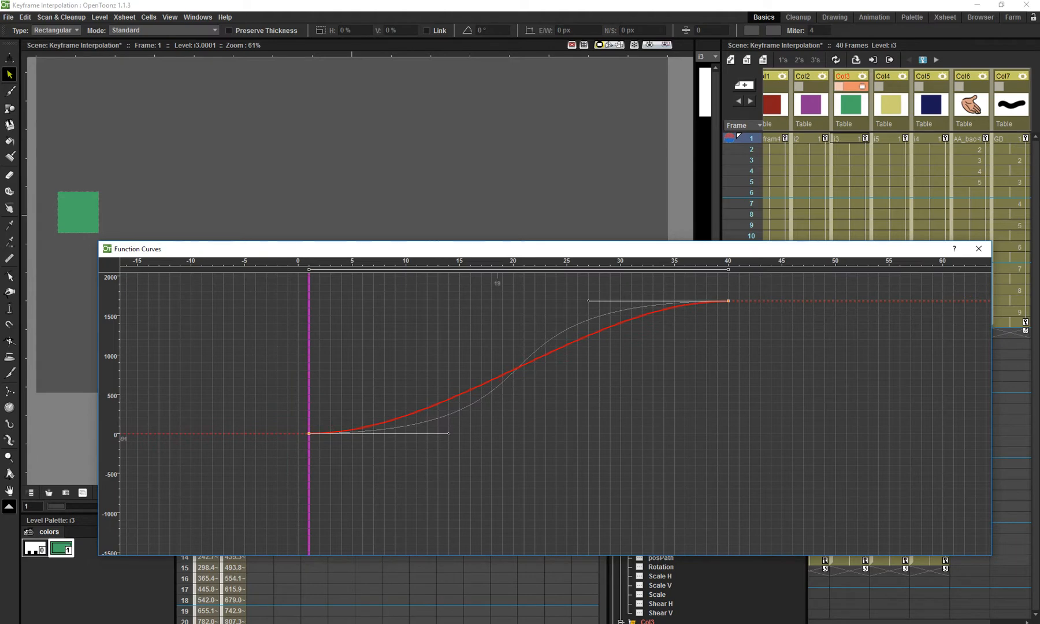
# Make Col3's E/W speed handles vertical: first key's up to about 1300 at frame 1, end key's down to about 500 at frame 40.
pyautogui.moveTo(448, 433); pyautogui.dragTo(308, 332)
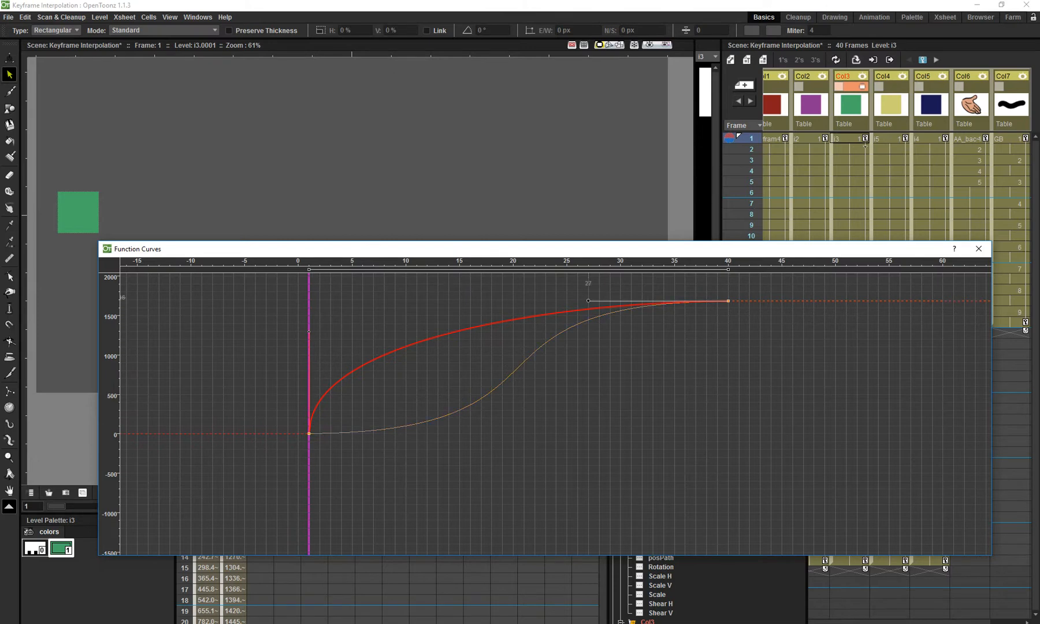
pyautogui.moveTo(589, 300); pyautogui.dragTo(728, 397)
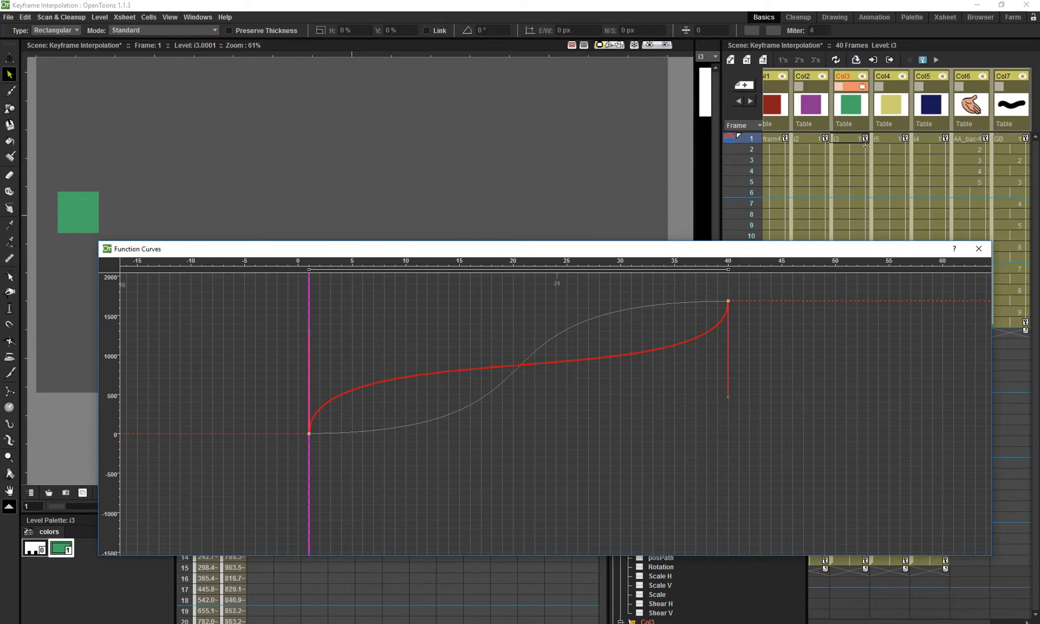
pyautogui.moveTo(237, 249); pyautogui.dragTo(239, 291)
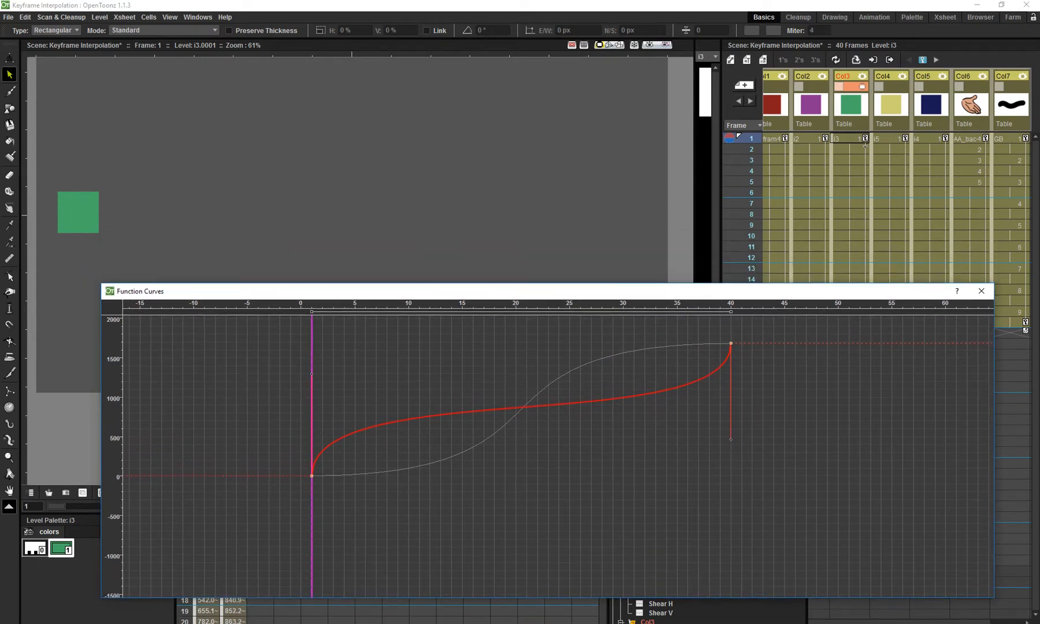
# Show Col2's square alongside Col3's, and compare their motions by playing back and scrubbing to frame 40.
pyautogui.press('p')
pyautogui.click(815, 87)
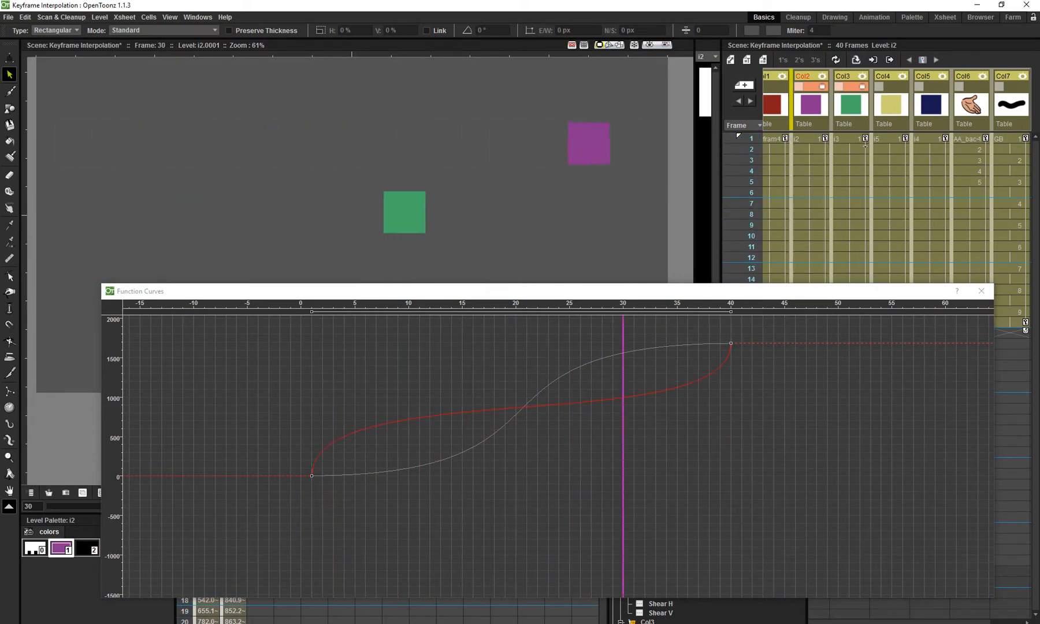
pyautogui.click(547, 291)
pyautogui.moveTo(548, 291); pyautogui.dragTo(647, 325)
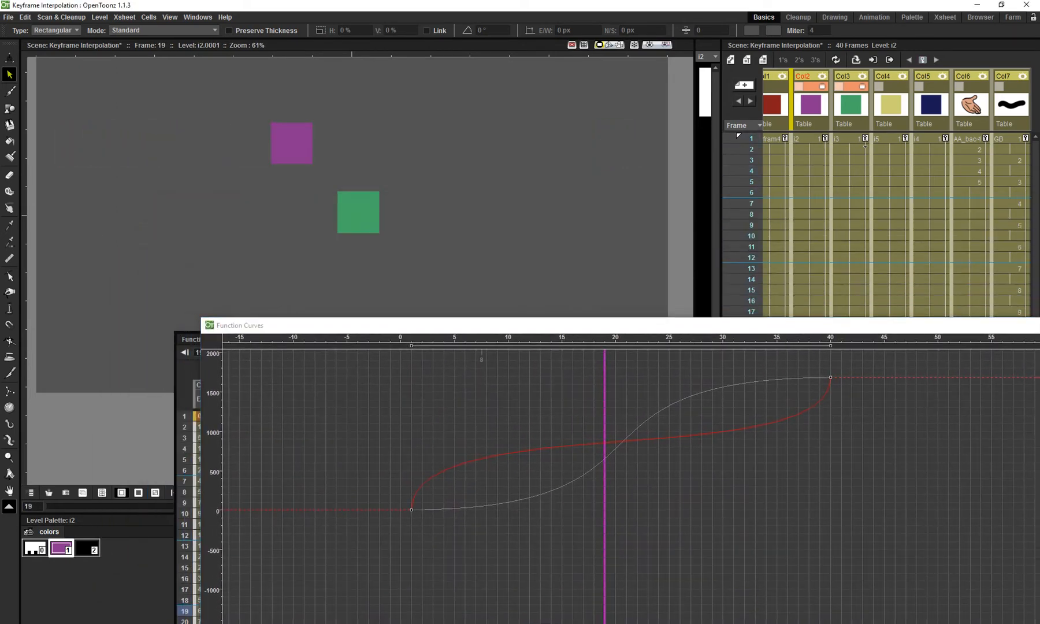
pyautogui.moveTo(605, 375); pyautogui.dragTo(819, 376)
pyautogui.moveTo(820, 420); pyautogui.dragTo(832, 420)
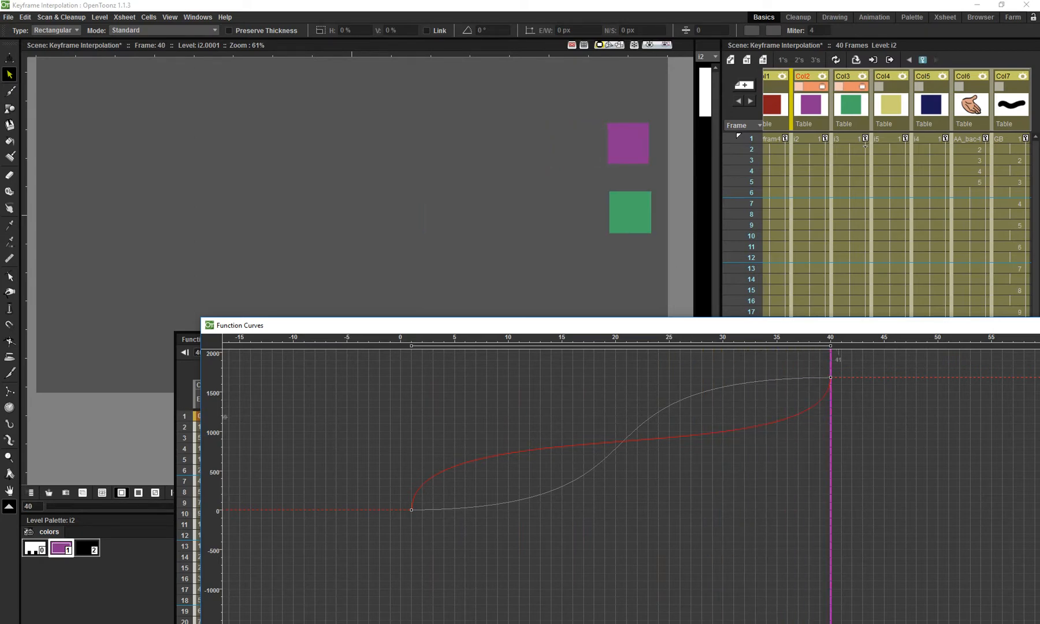
pyautogui.press('p')
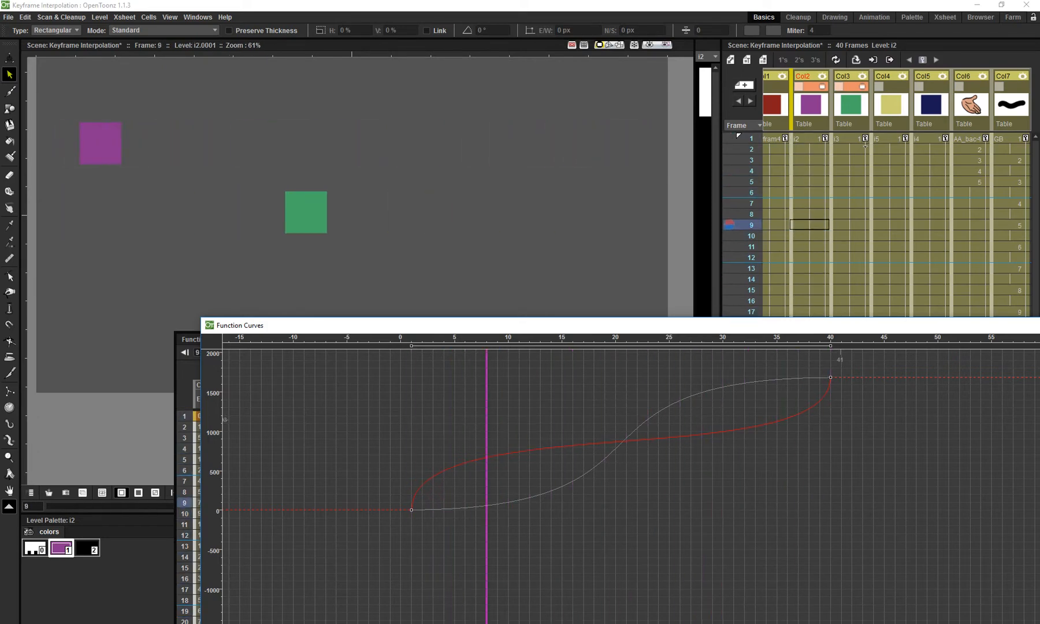
pyautogui.press('p')
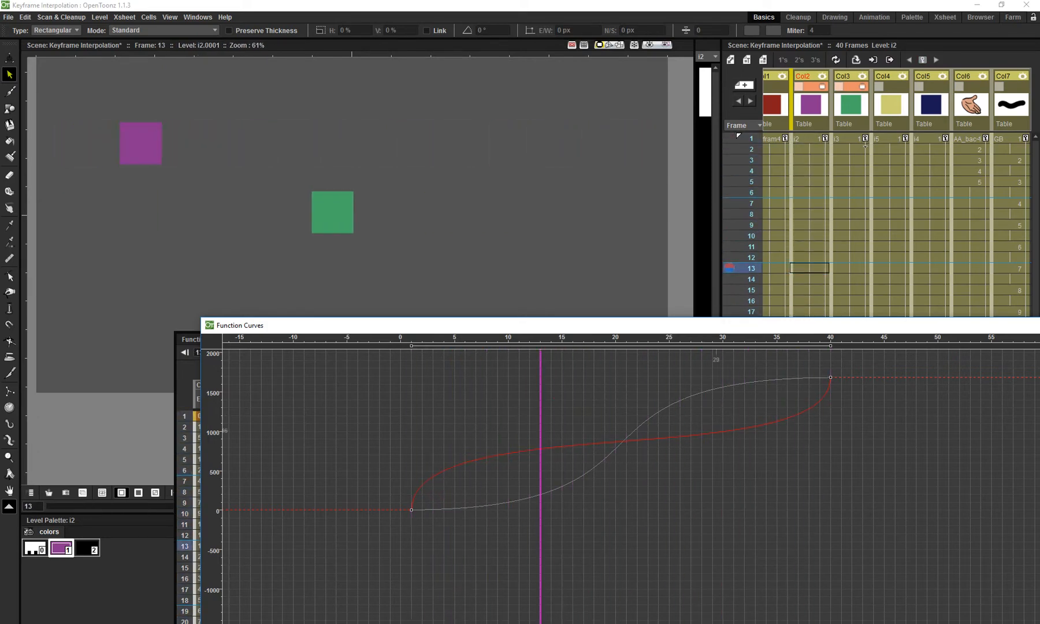
# Shorten Col3's vertical E/W speed handles, ending the first-key handle at about 800 and the end-key handle at about 900.
pyautogui.click(717, 432)
pyautogui.moveTo(412, 408); pyautogui.dragTo(416, 449)
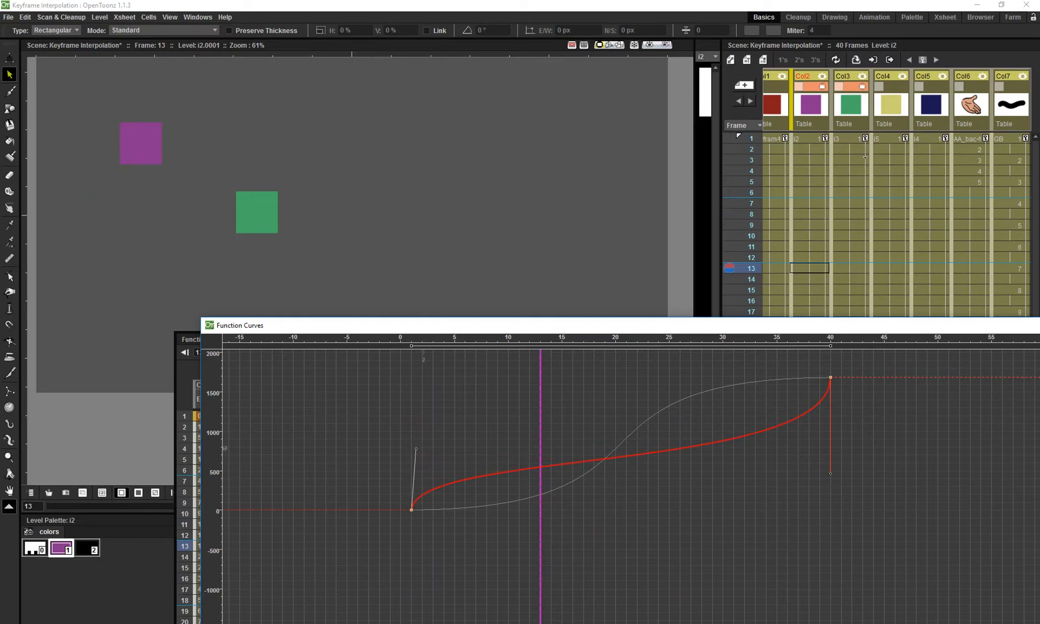
pyautogui.moveTo(830, 473); pyautogui.dragTo(830, 439)
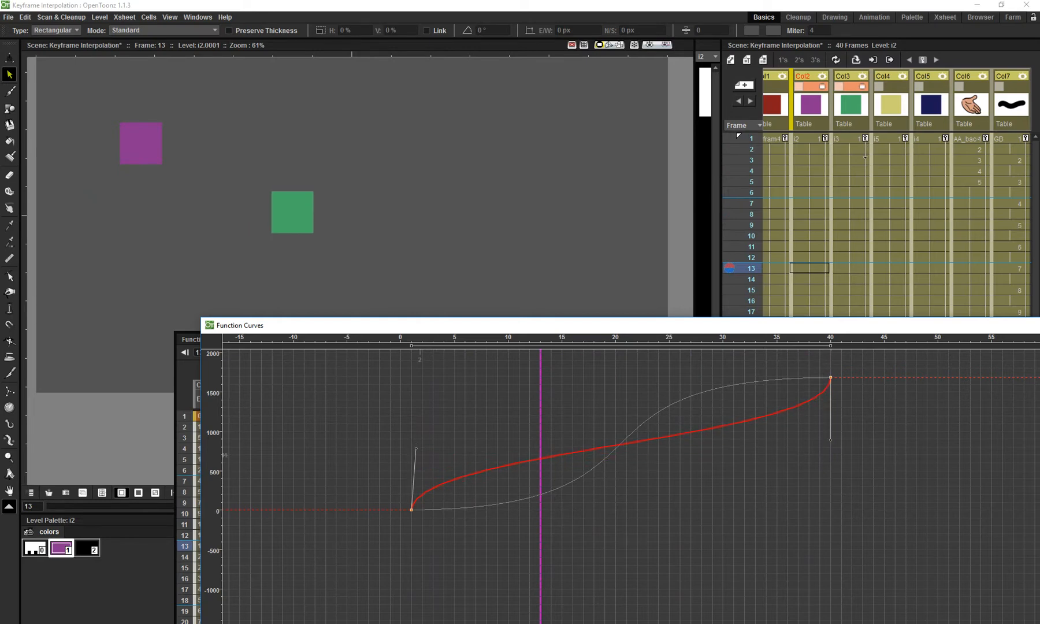
pyautogui.moveTo(415, 449); pyautogui.dragTo(411, 448)
pyautogui.click(437, 453)
# Play back the motion of Col2 and Col3 with the shortened handles, and save the scene.
pyautogui.press('p')
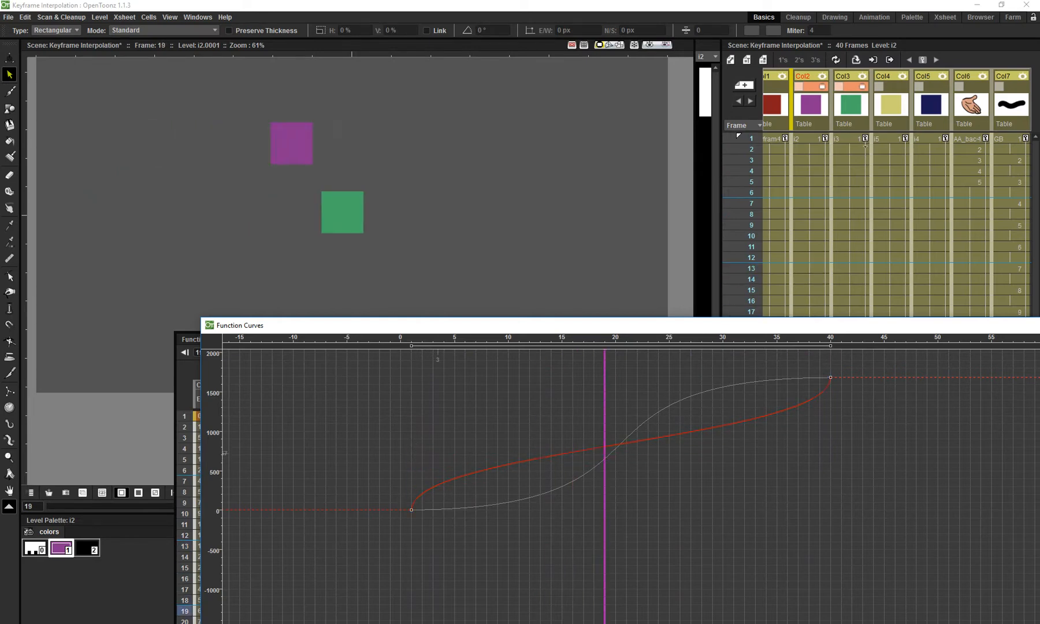
pyautogui.press('p')
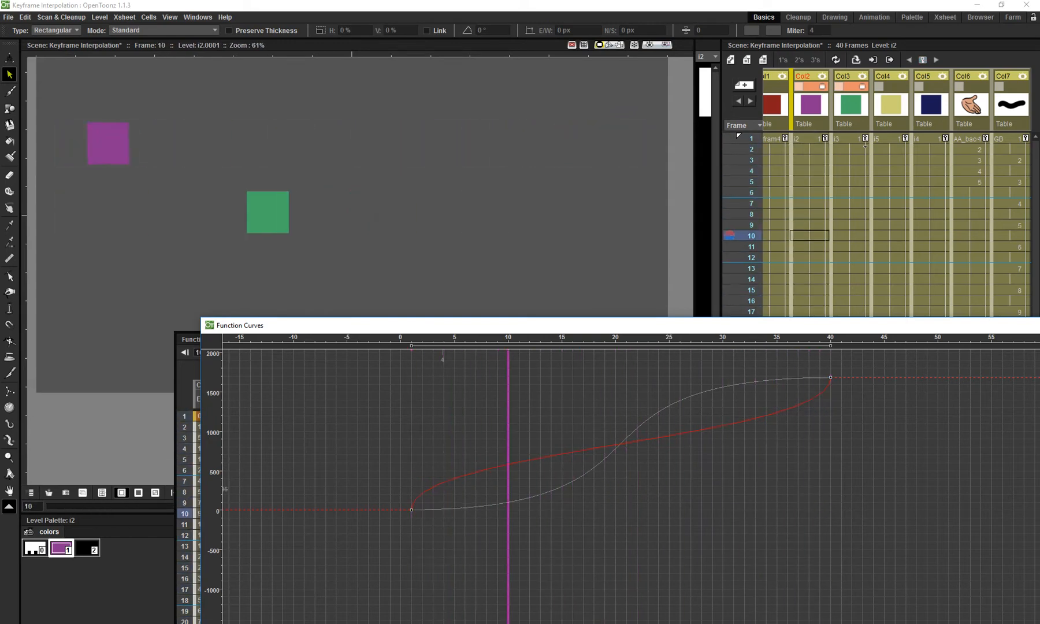
pyautogui.press('p')
pyautogui.hotkey('ctrl', 's')
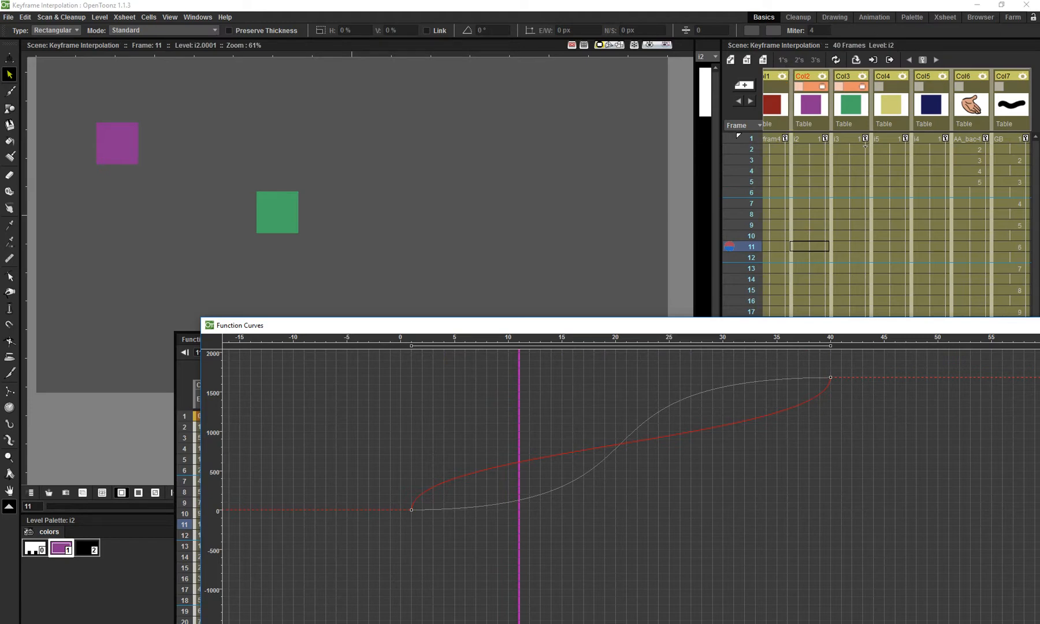
# Show Col4's yellow square at frame 1 and add its E/W channel to the displayed curves.
pyautogui.click(889, 139)
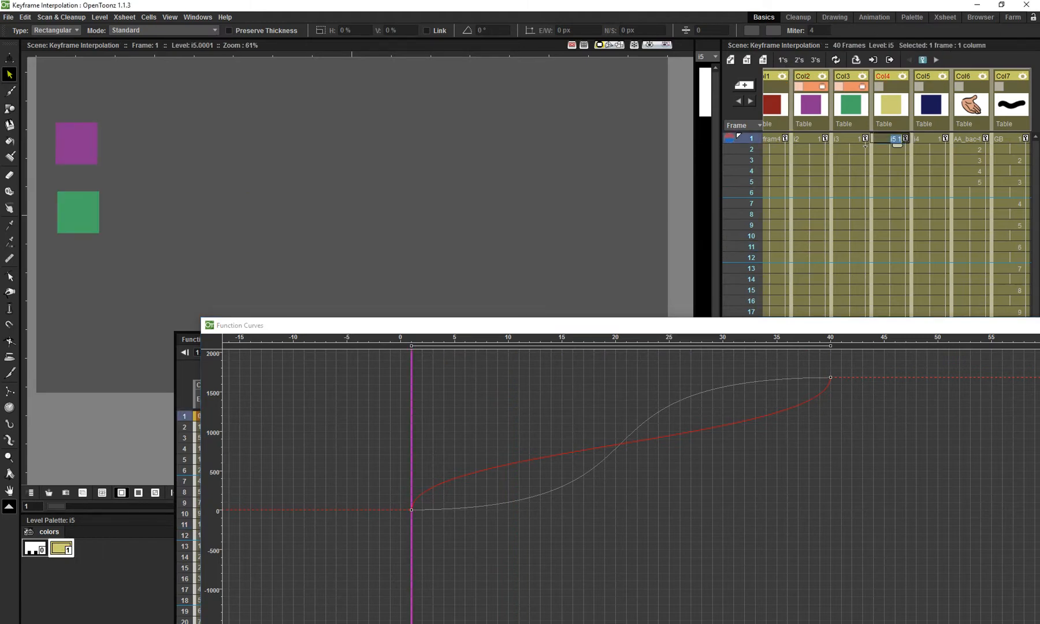
pyautogui.press('Return')
pyautogui.moveTo(451, 325); pyautogui.dragTo(342, 59)
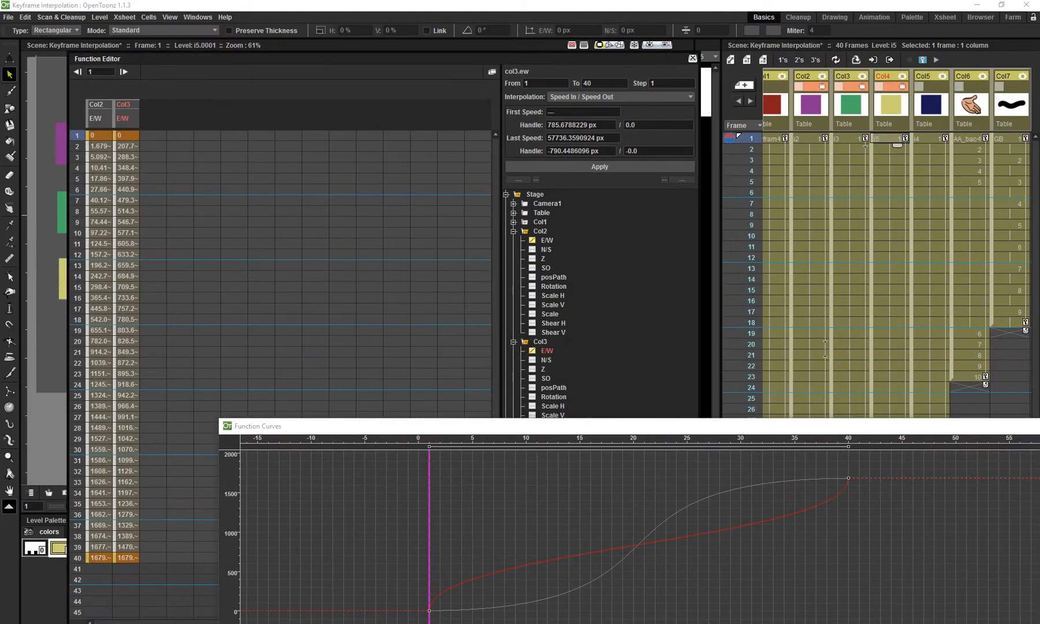
pyautogui.click(540, 231)
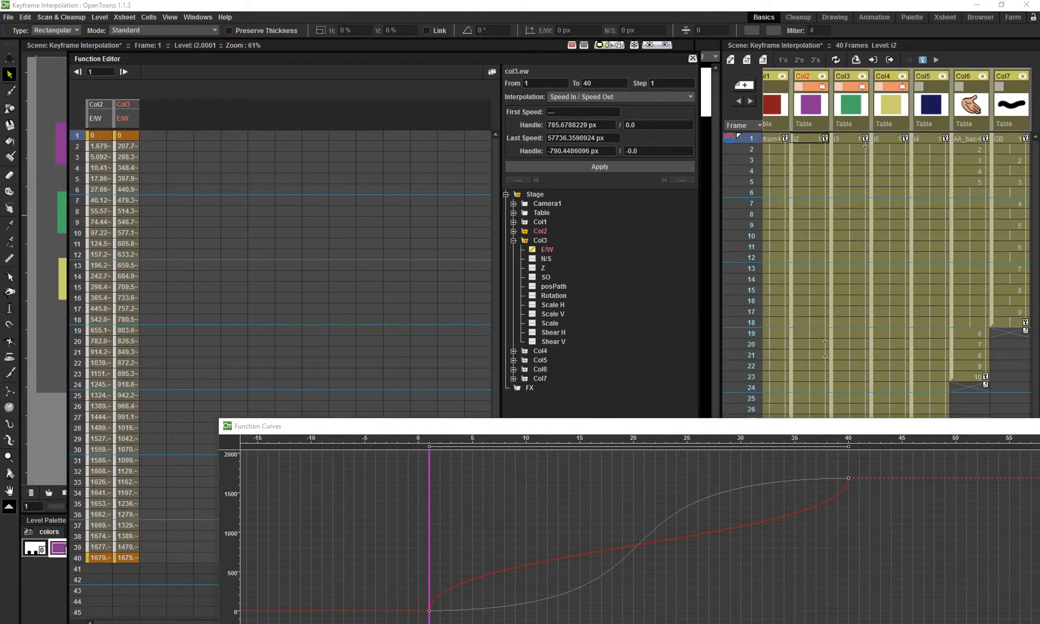
pyautogui.click(541, 240)
pyautogui.click(540, 250)
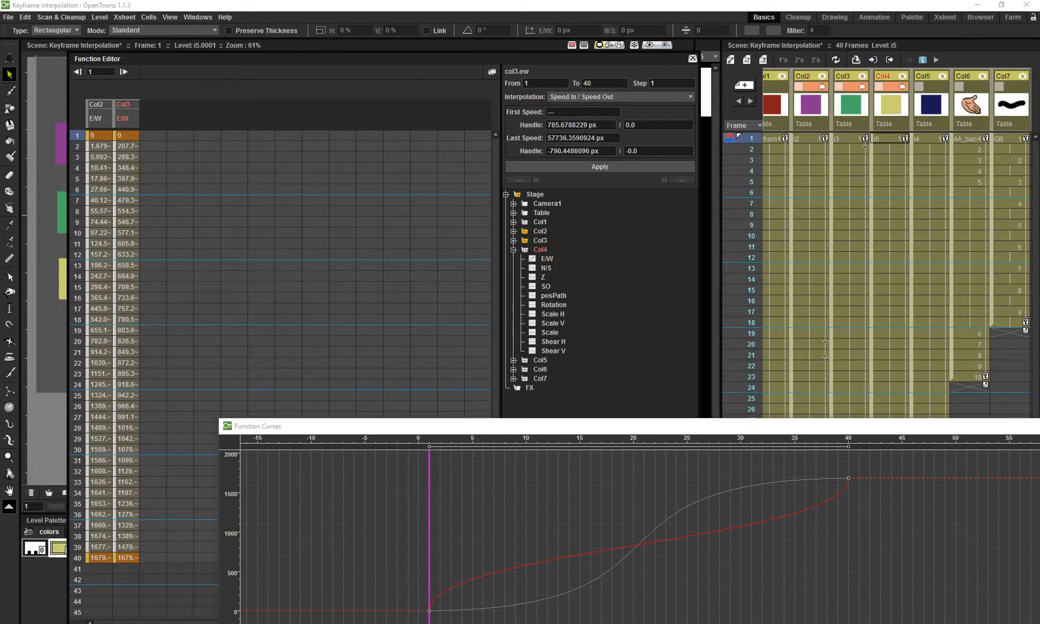
pyautogui.click(532, 258)
# Apply Speed In / Speed Out interpolation to Col4's E/W segment and pull its end-key handle down to about frame 31, value 1150.
pyautogui.moveTo(97, 58); pyautogui.dragTo(152, 443)
pyautogui.moveTo(346, 426); pyautogui.dragTo(288, 262)
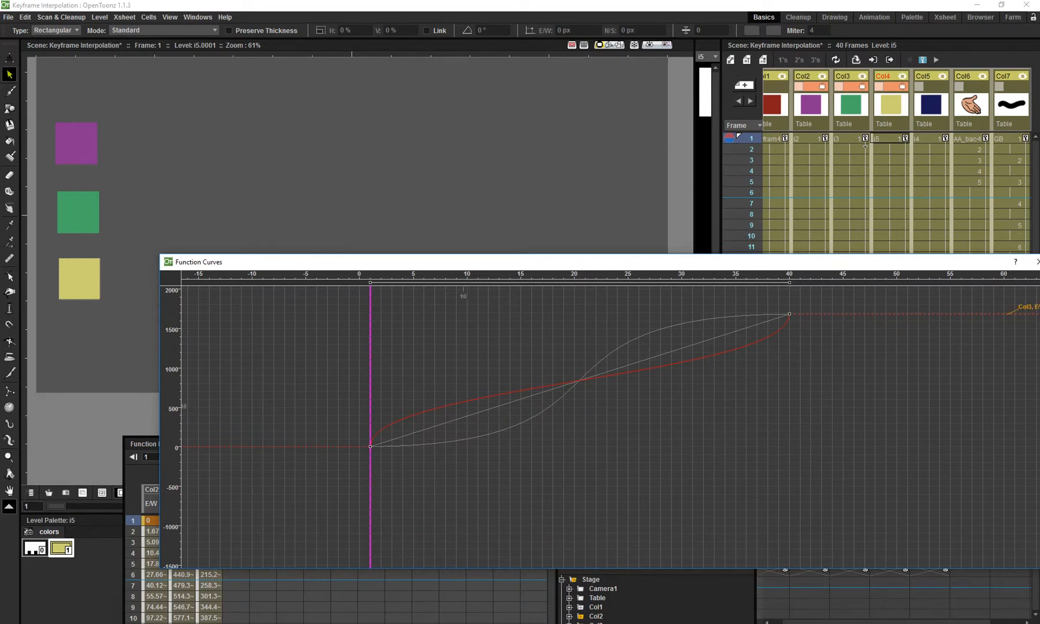
pyautogui.rightClick(464, 416)
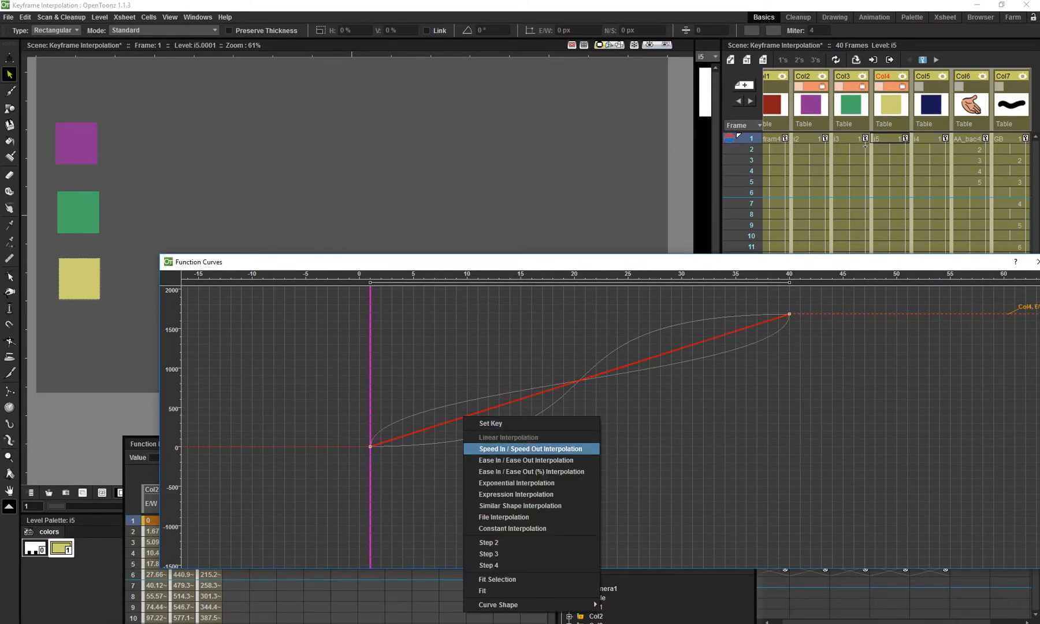
pyautogui.click(531, 449)
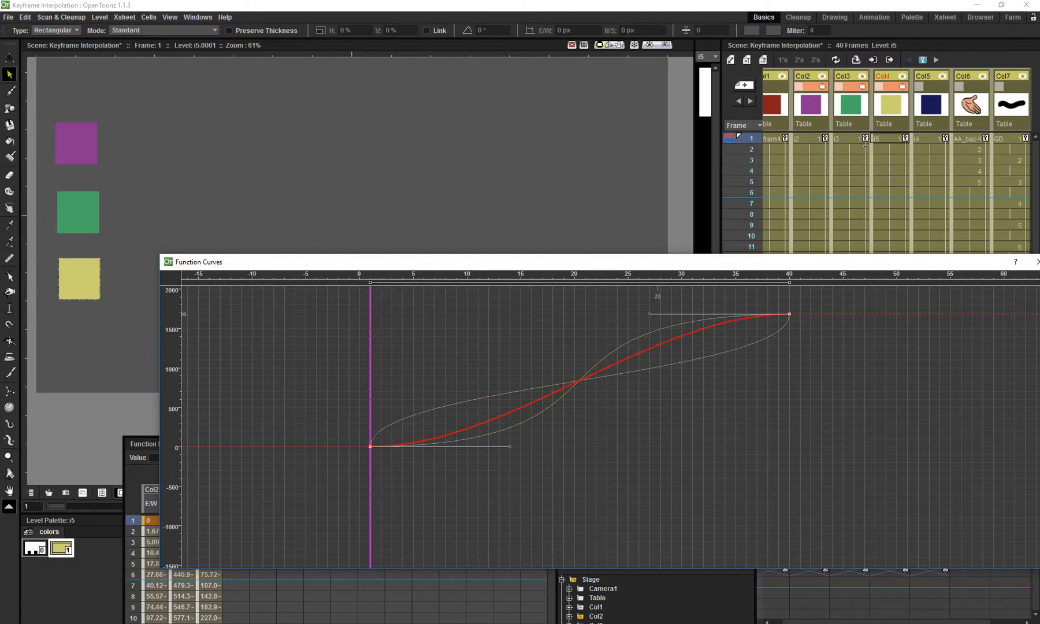
pyautogui.moveTo(650, 314); pyautogui.dragTo(696, 358)
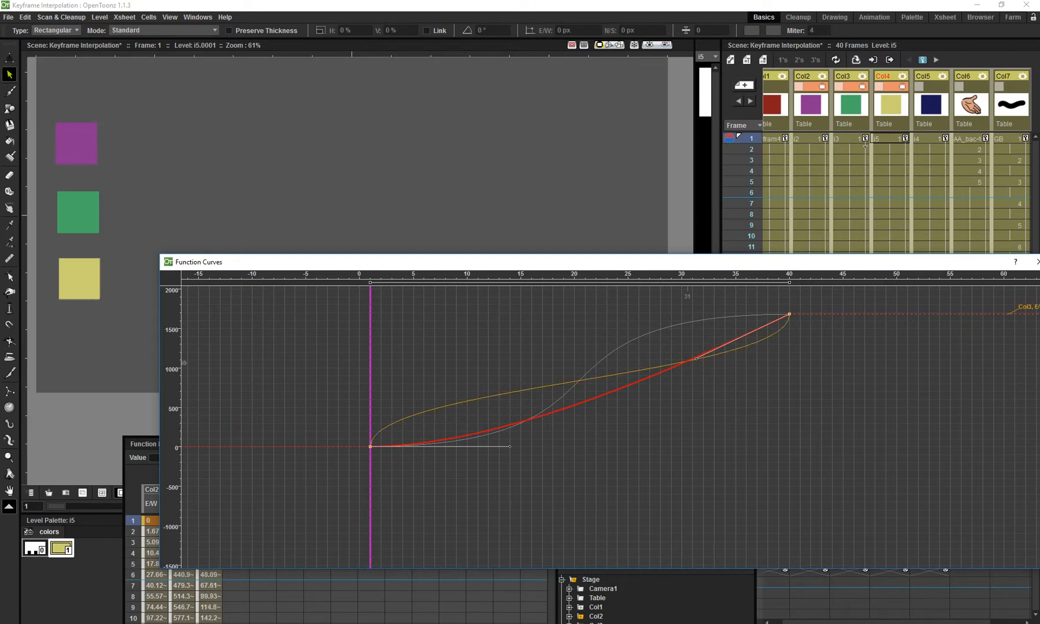
# Stretch Col4's first-key E/W speed handle to about frame 20 and set its end-key handle at about frame 32, value 1100.
pyautogui.moveTo(509, 446); pyautogui.dragTo(572, 445)
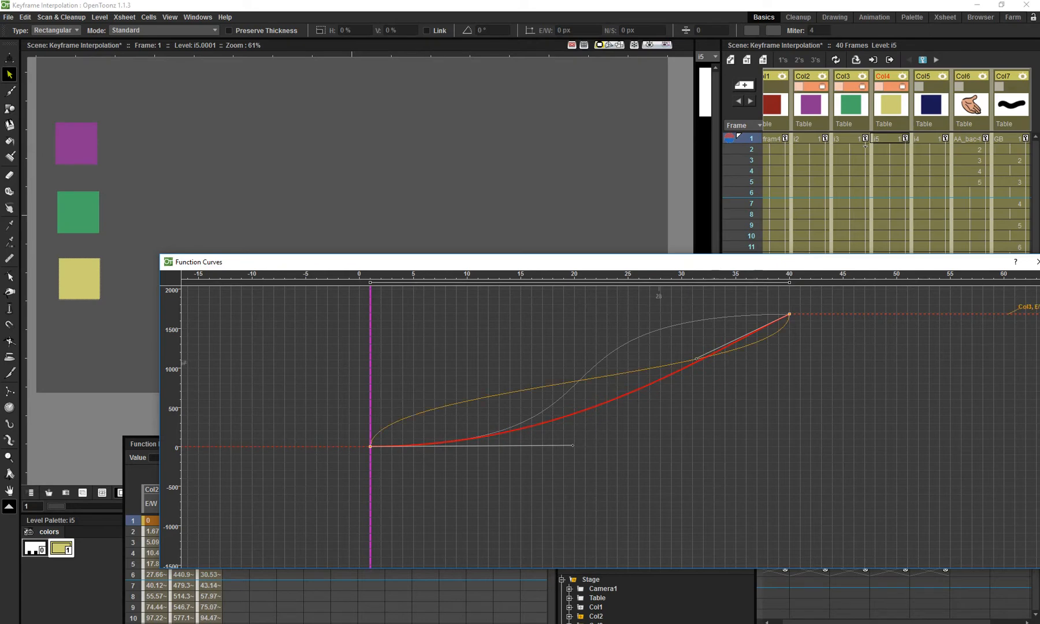
pyautogui.moveTo(696, 359); pyautogui.dragTo(702, 361)
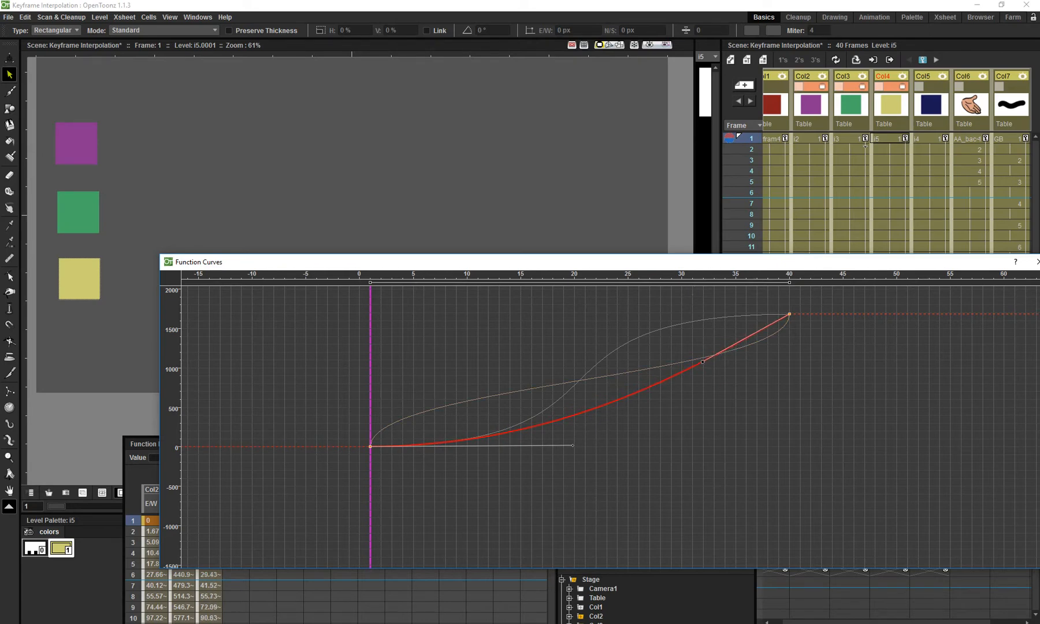
pyautogui.moveTo(572, 445); pyautogui.dragTo(569, 444)
# Compare the E/W curve shapes and speed handles of Col3, Col2 and Col4 by selecting each curve in turn.
pyautogui.moveTo(346, 262); pyautogui.dragTo(319, 298)
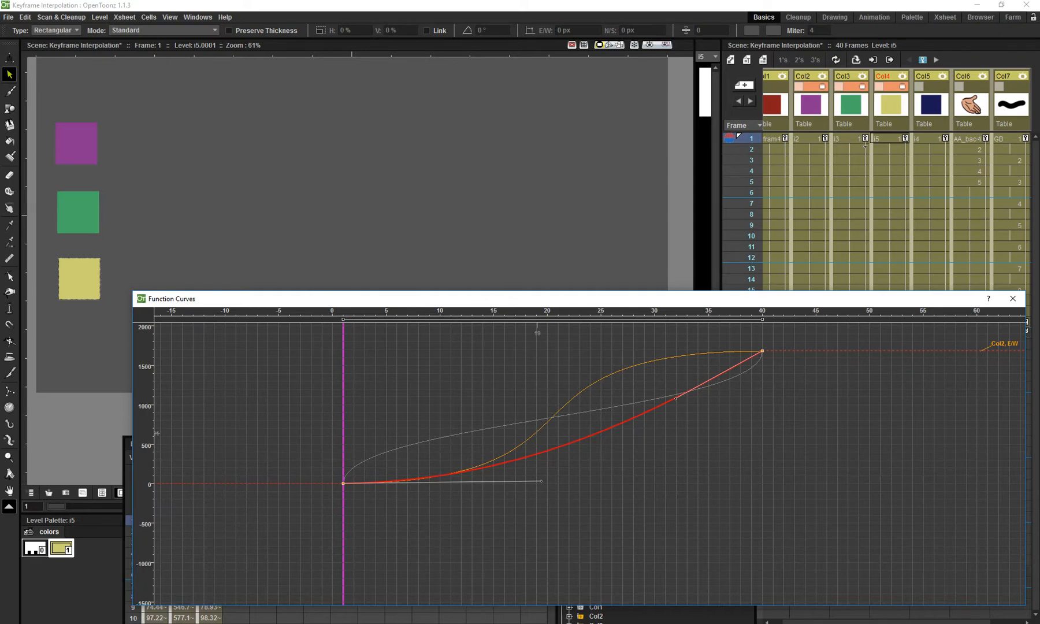
pyautogui.click(505, 425)
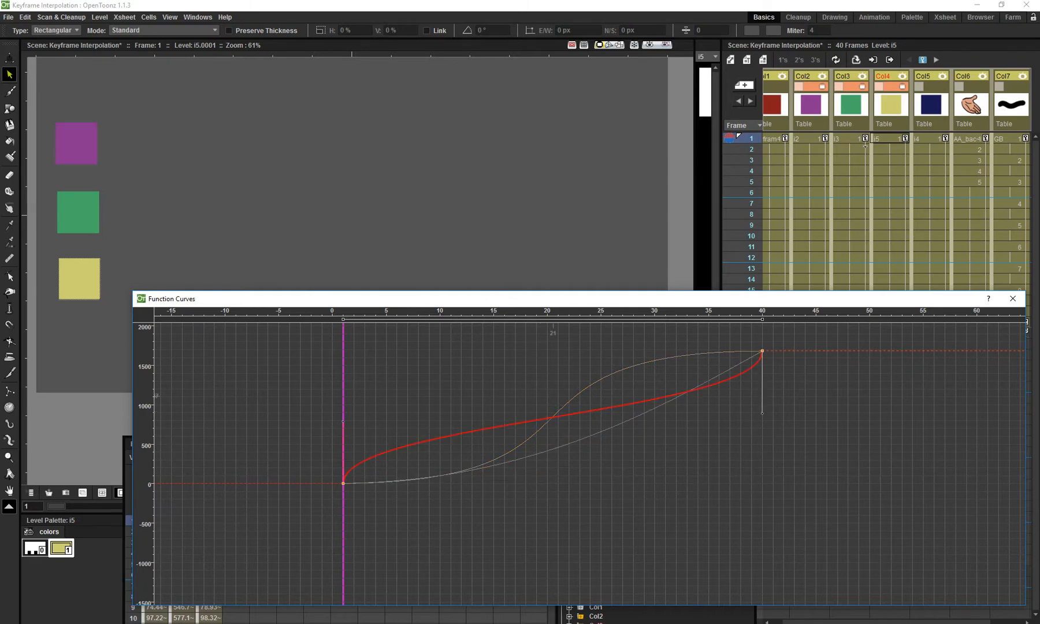
pyautogui.click(569, 394)
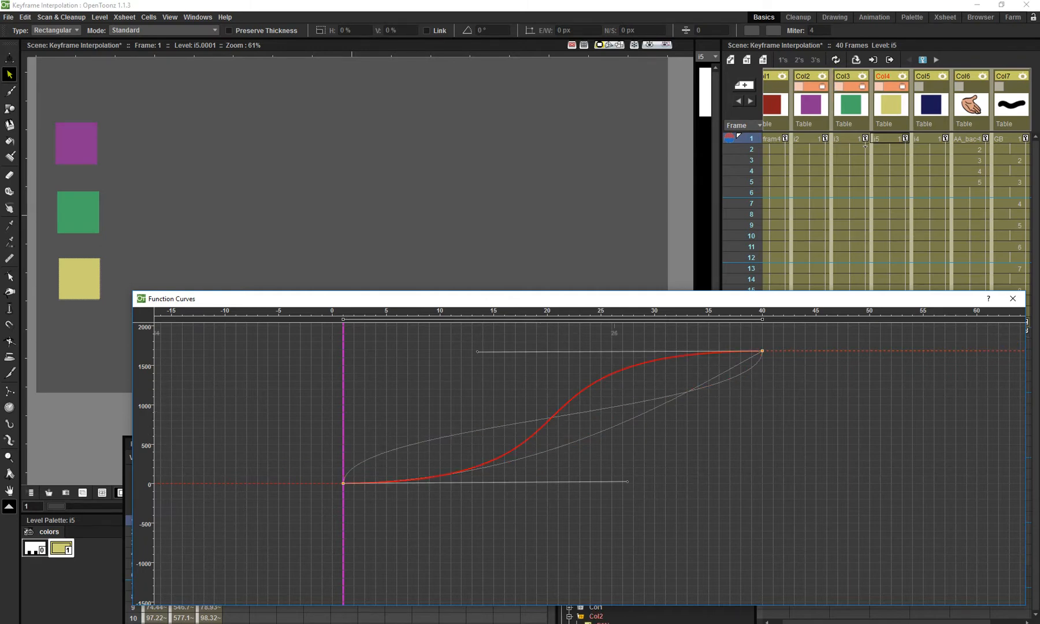
pyautogui.moveTo(386, 298); pyautogui.dragTo(710, 323)
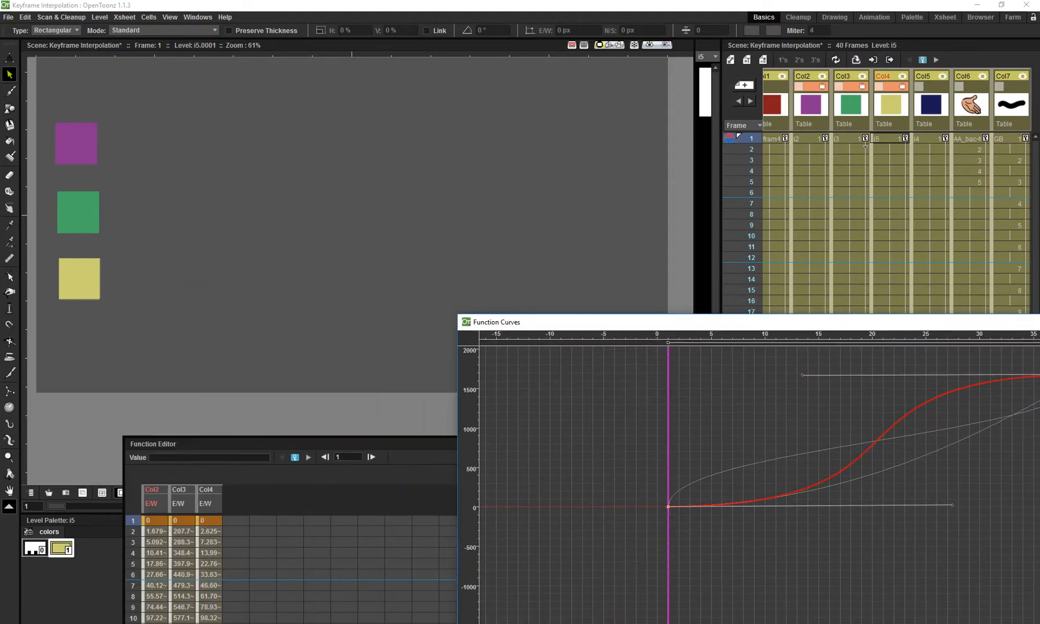
pyautogui.moveTo(711, 322); pyautogui.dragTo(322, 301)
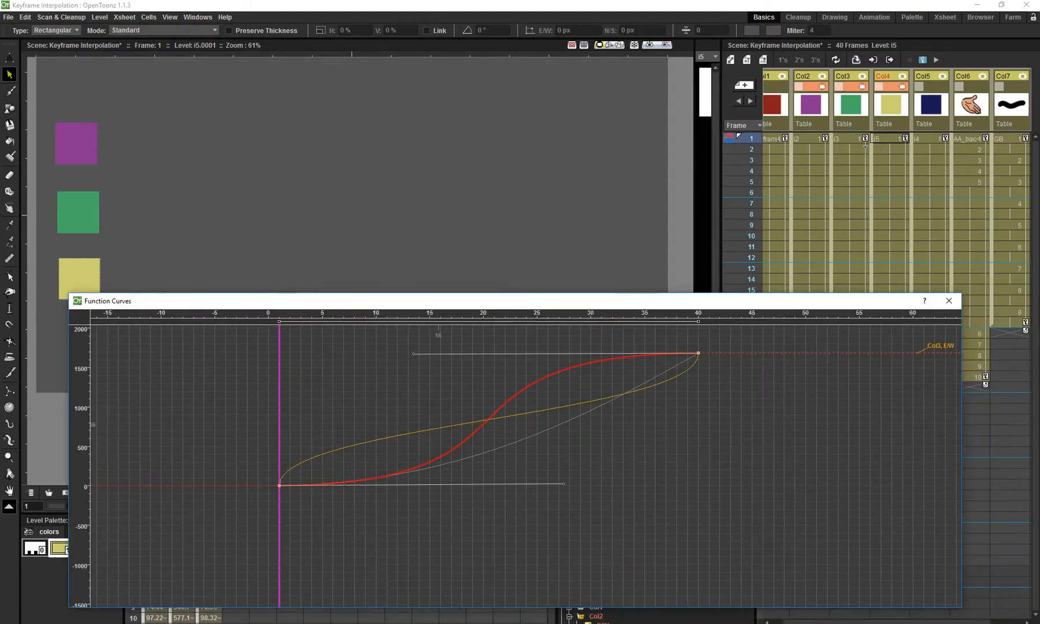
pyautogui.click(508, 449)
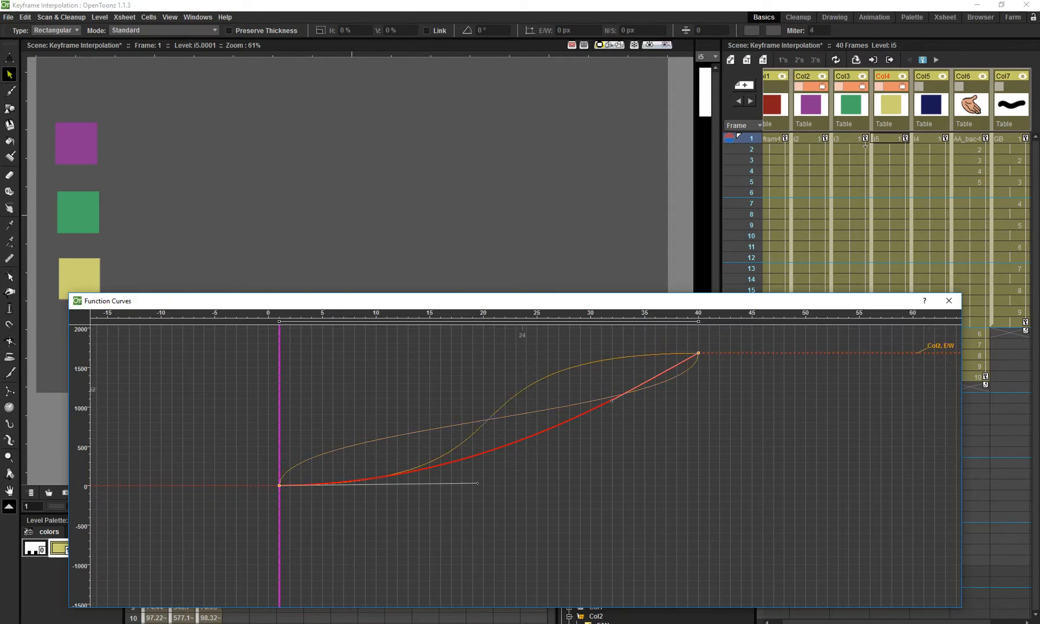
# Play back the motion of Col2, Col3 and Col4 to compare their speeds, and stop the playback.
pyautogui.moveTo(231, 301); pyautogui.dragTo(284, 330)
pyautogui.press('p')
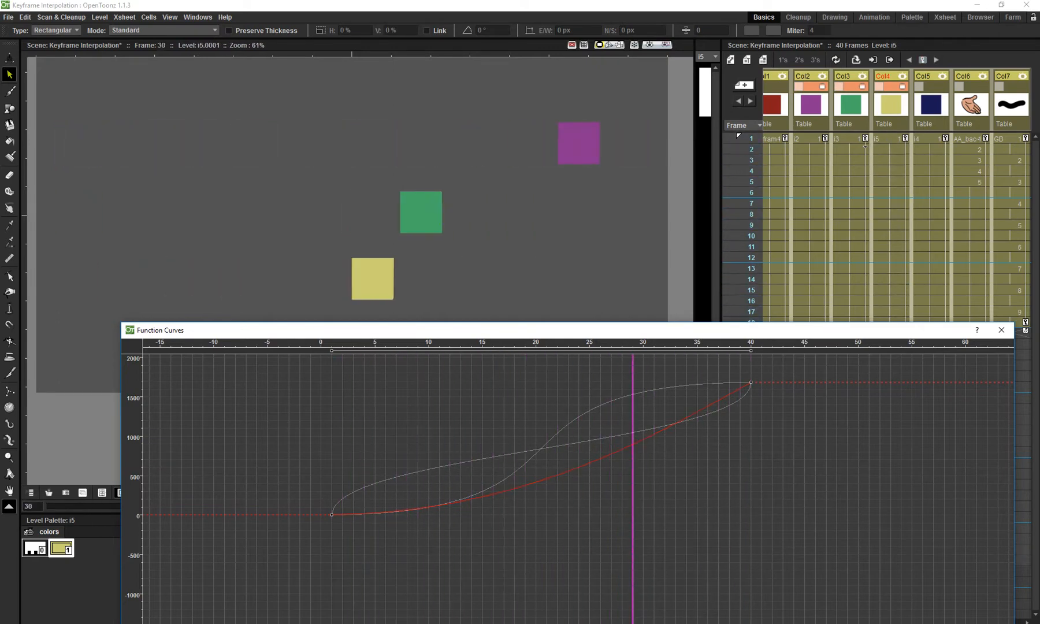
pyautogui.press('p')
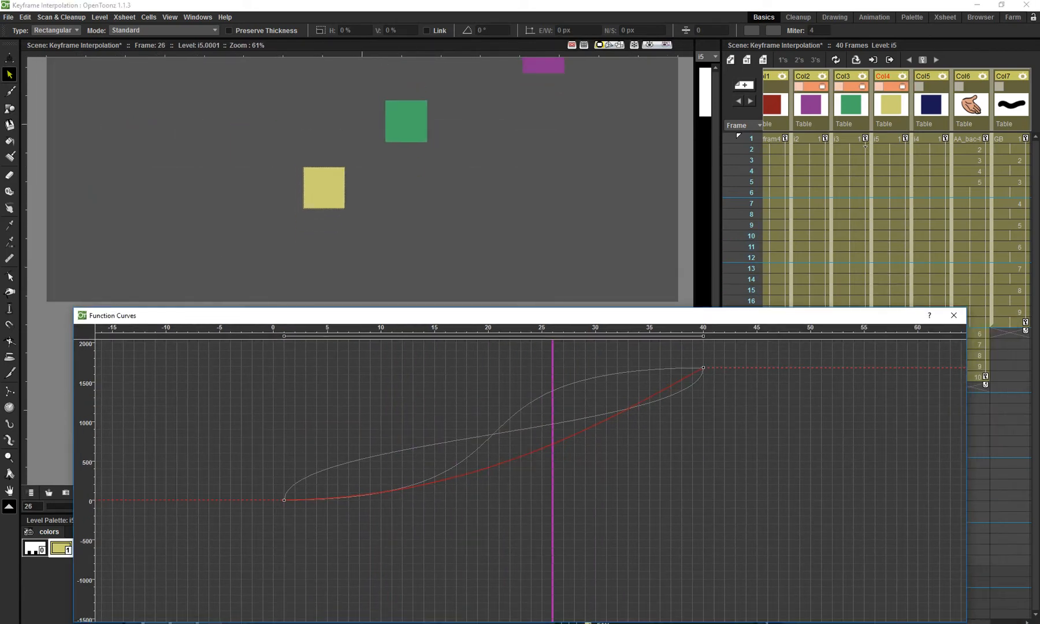
# Show Col5's dark blue square and add its E/W channel to the displayed curves.
pyautogui.click(943, 86)
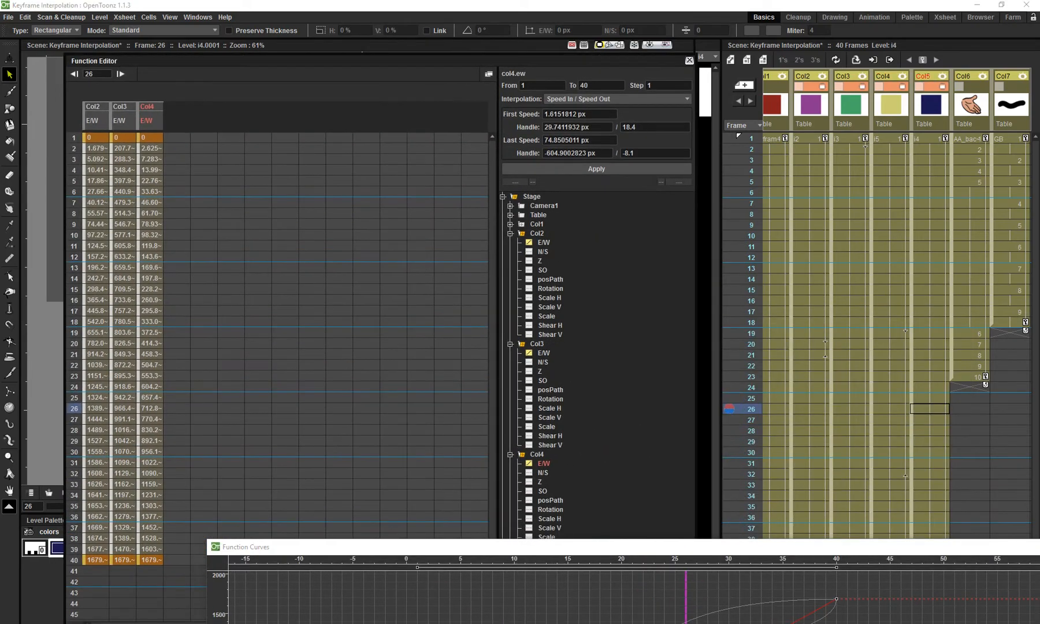
pyautogui.click(510, 455)
pyautogui.click(537, 463)
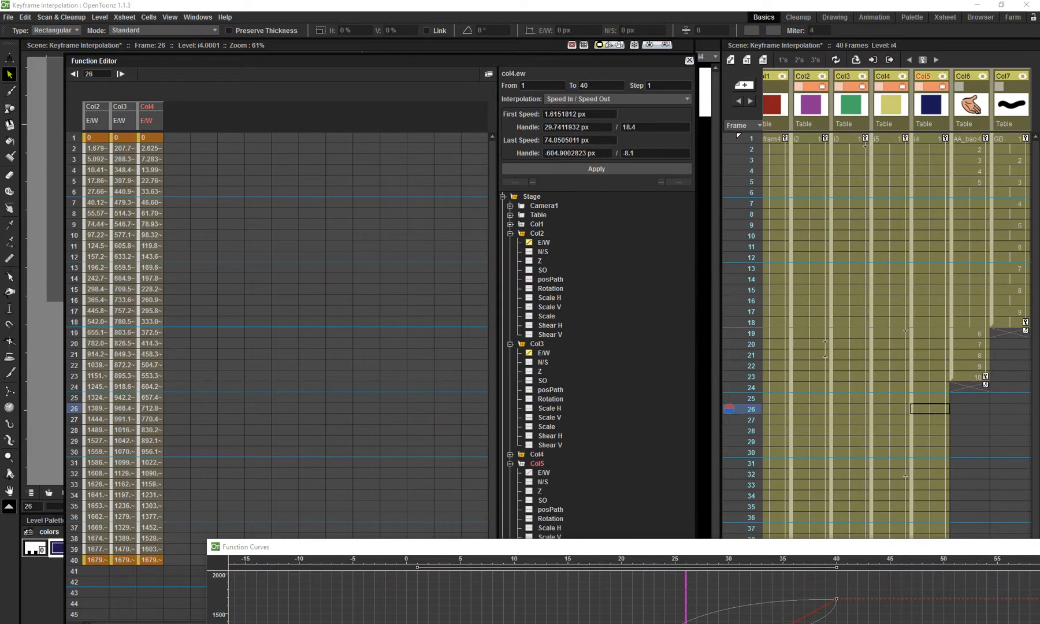
pyautogui.click(529, 473)
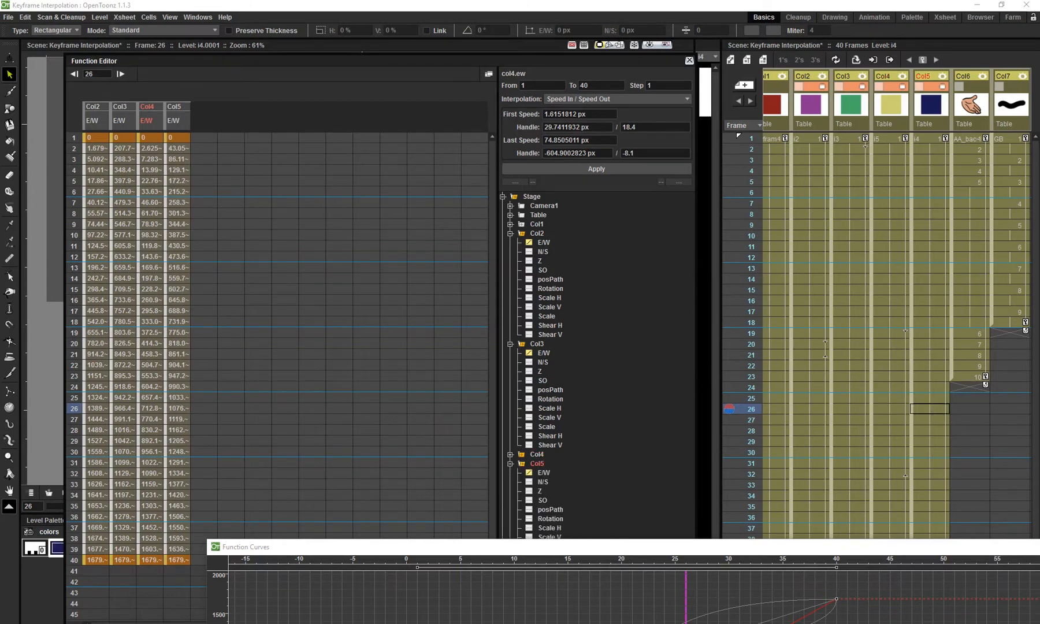
pyautogui.moveTo(404, 61); pyautogui.dragTo(414, 504)
pyautogui.moveTo(428, 546); pyautogui.dragTo(285, 311)
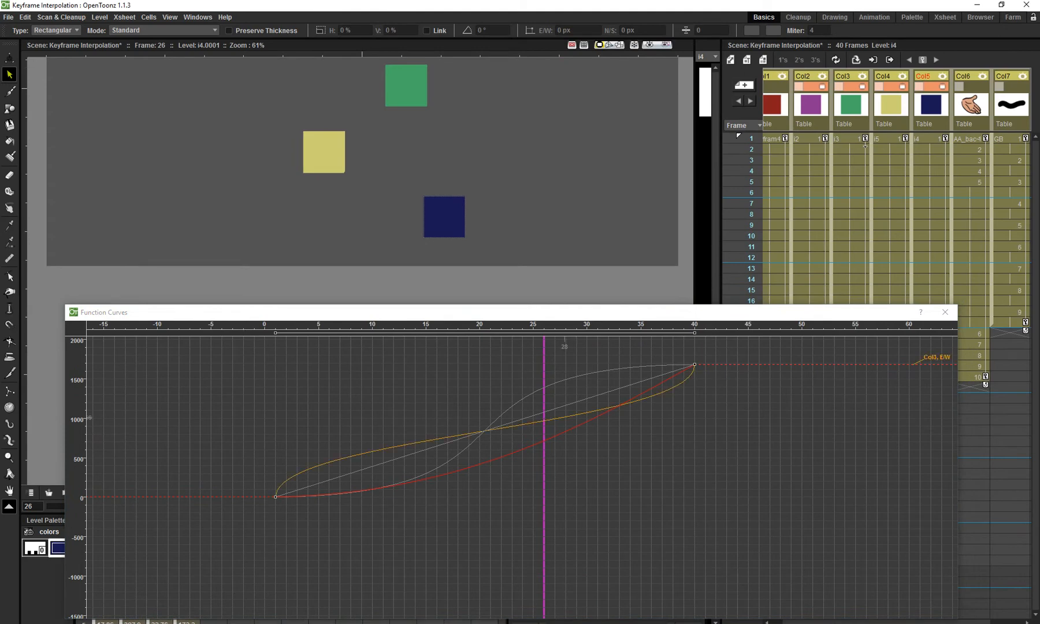
# Apply Speed In / Speed Out to Col5's E/W segment, with the first-key handle near frame 11, value 650, and the end-key handle near frame 22.
pyautogui.click(586, 398)
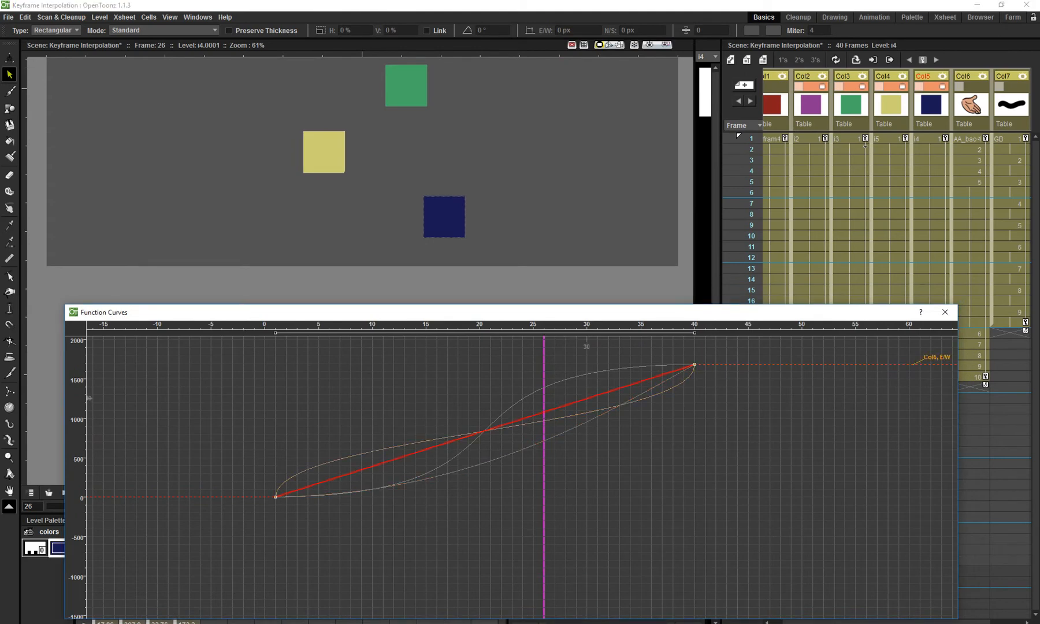
pyautogui.rightClick(586, 398)
pyautogui.click(653, 431)
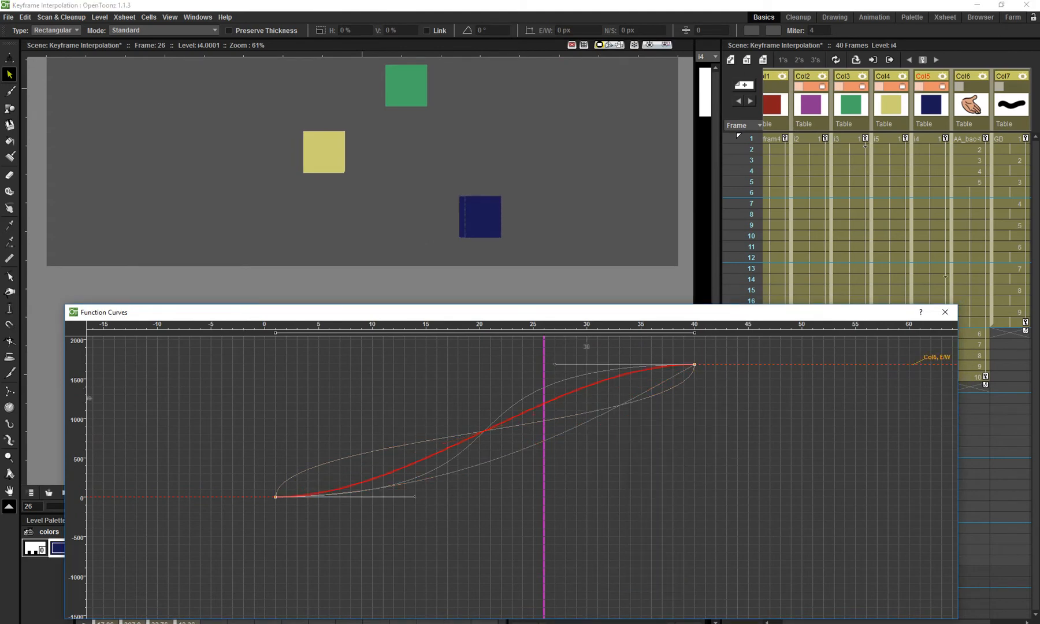
pyautogui.moveTo(405, 454); pyautogui.dragTo(388, 446)
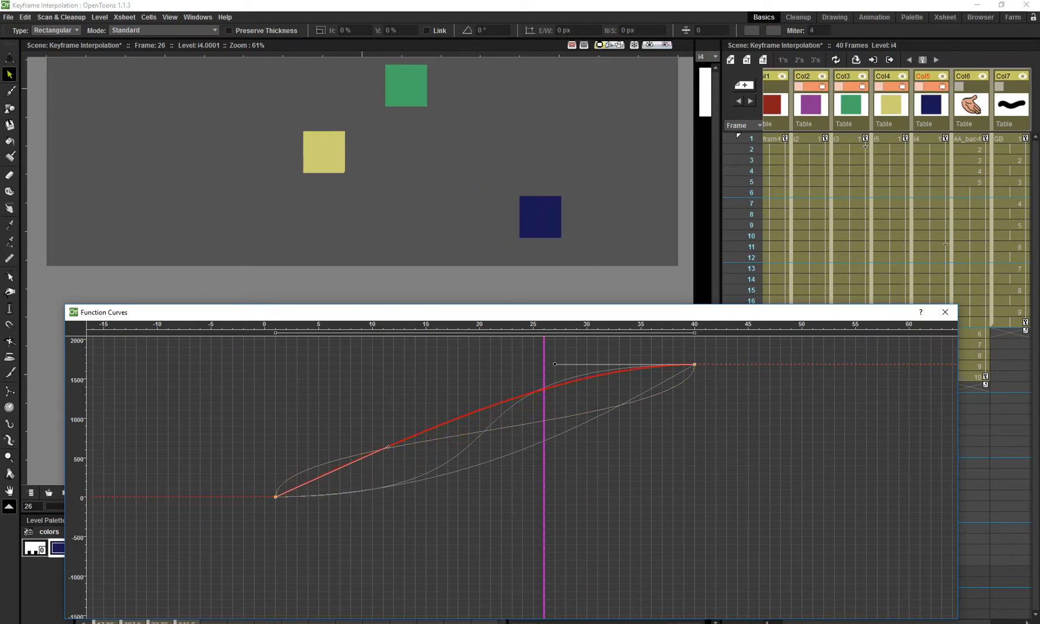
pyautogui.moveTo(554, 364); pyautogui.dragTo(501, 364)
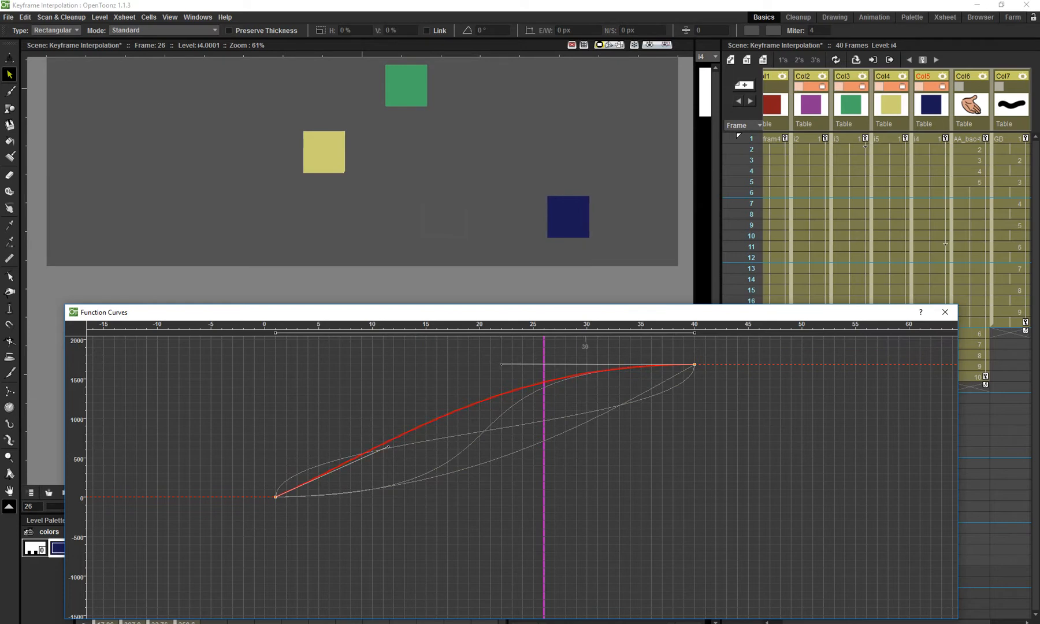
# Play back the squares' motion with Col5's reshaped curve and close the Function Curves window.
pyautogui.moveTo(362, 173); pyautogui.dragTo(360, 181)
pyautogui.press('p')
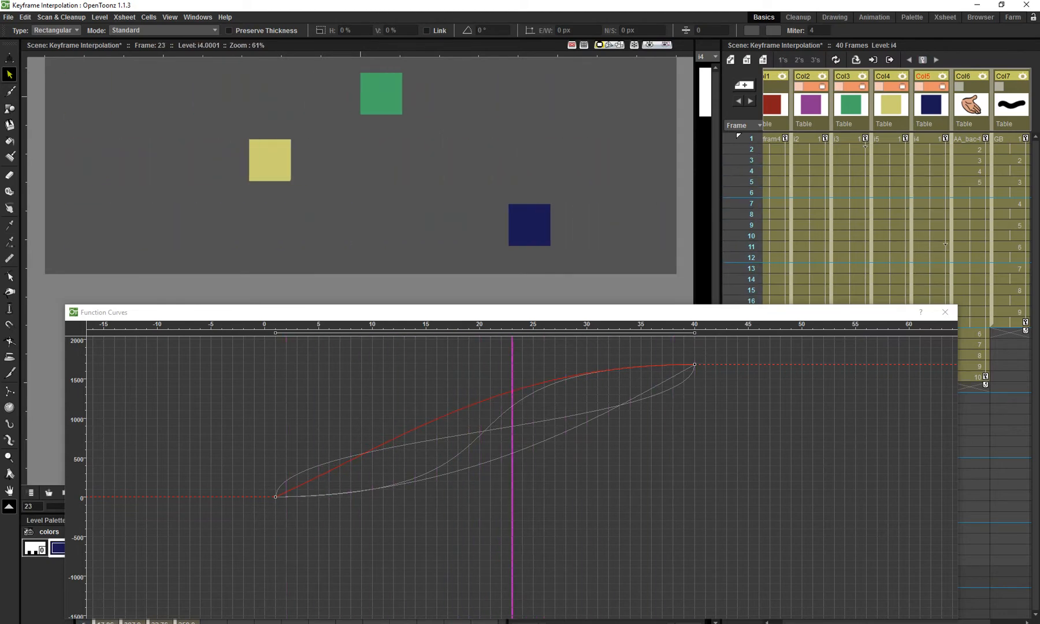
pyautogui.click(945, 312)
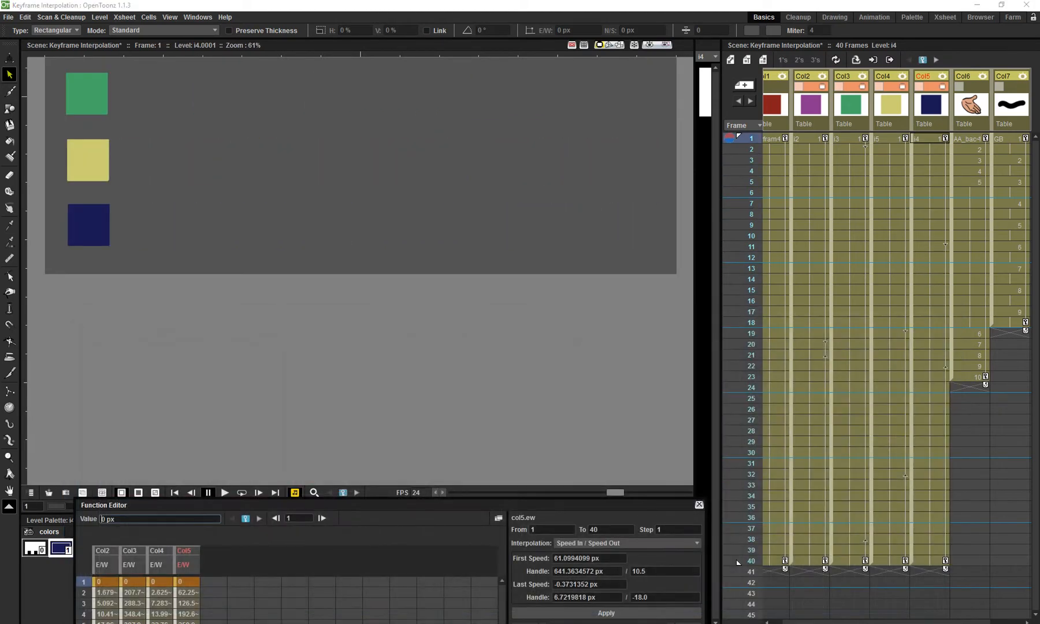
# Close the Function Editor and save the scene.
pyautogui.moveTo(388, 505); pyautogui.dragTo(366, 290)
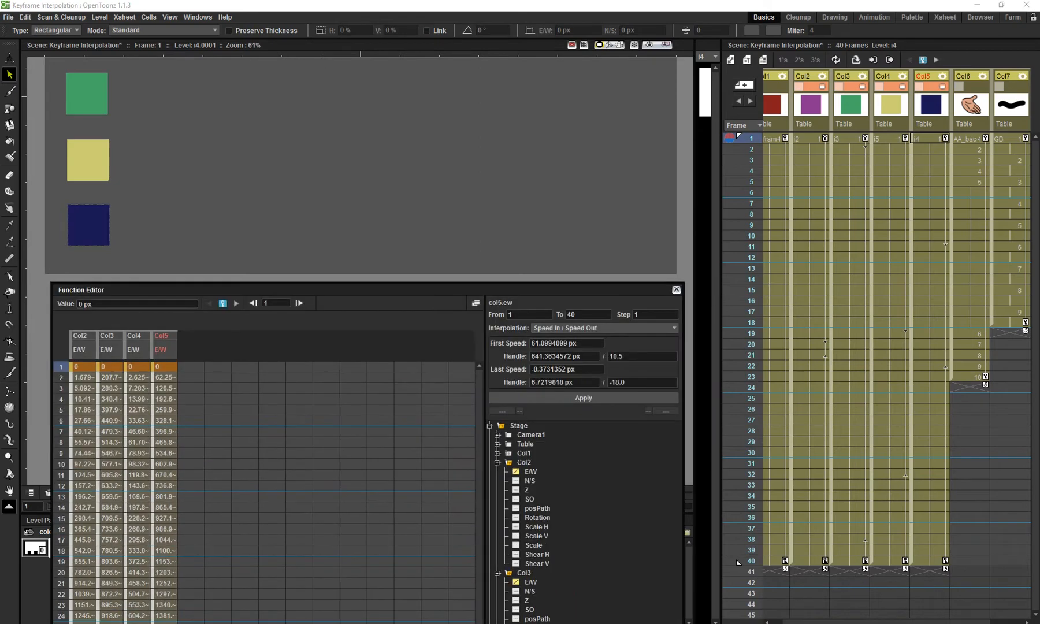
pyautogui.click(676, 290)
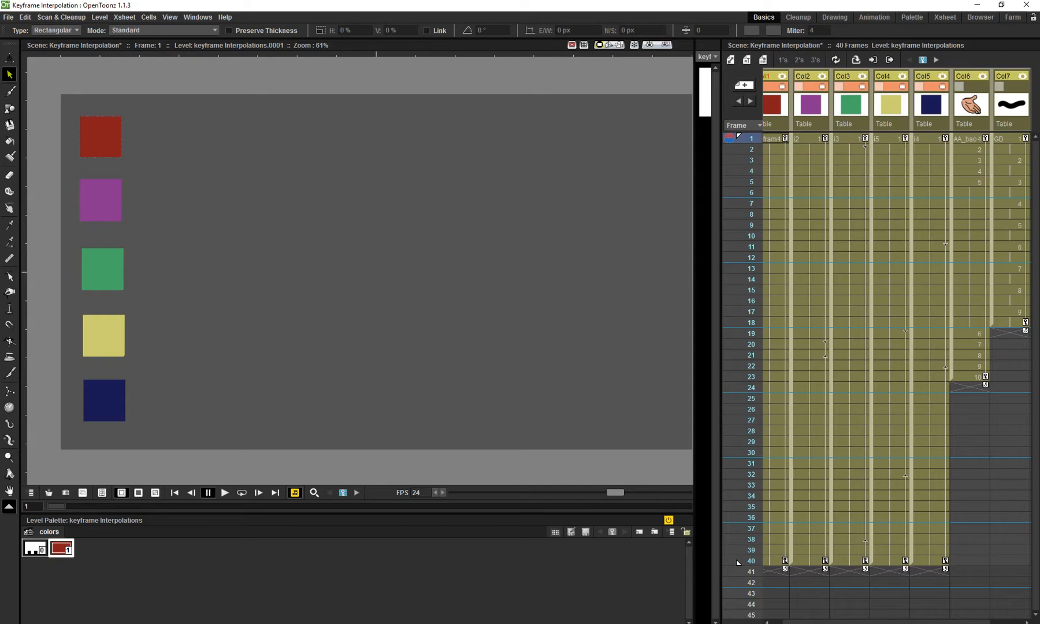
pyautogui.hotkey('ctrl', 's')
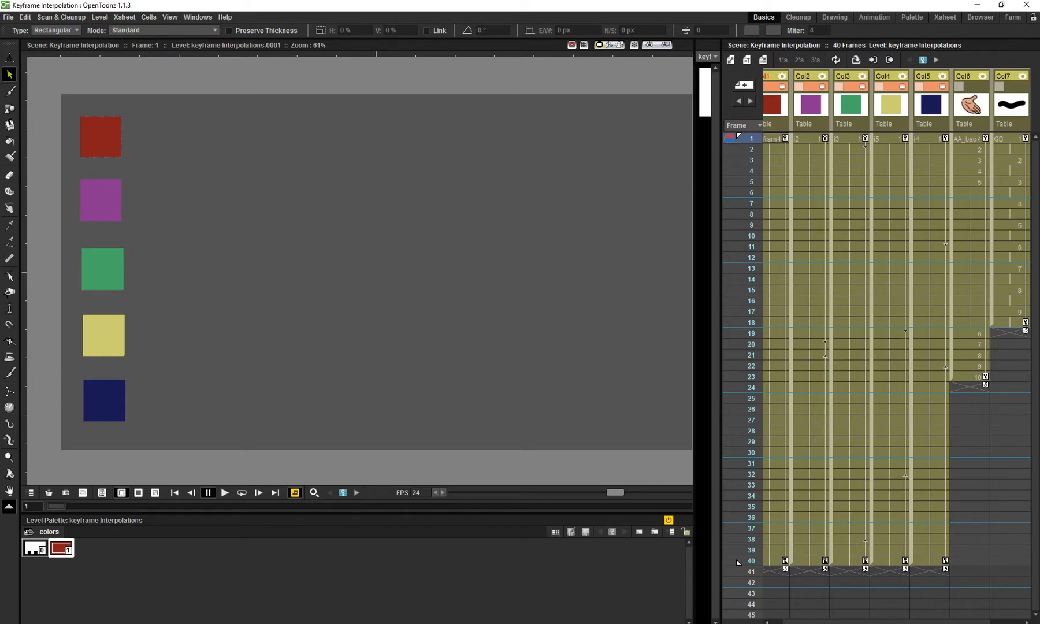
# Reopen the Function Editor and select the empty frame 1 cell of Col8 in the Xsheet.
pyautogui.doubleClick(825, 139)
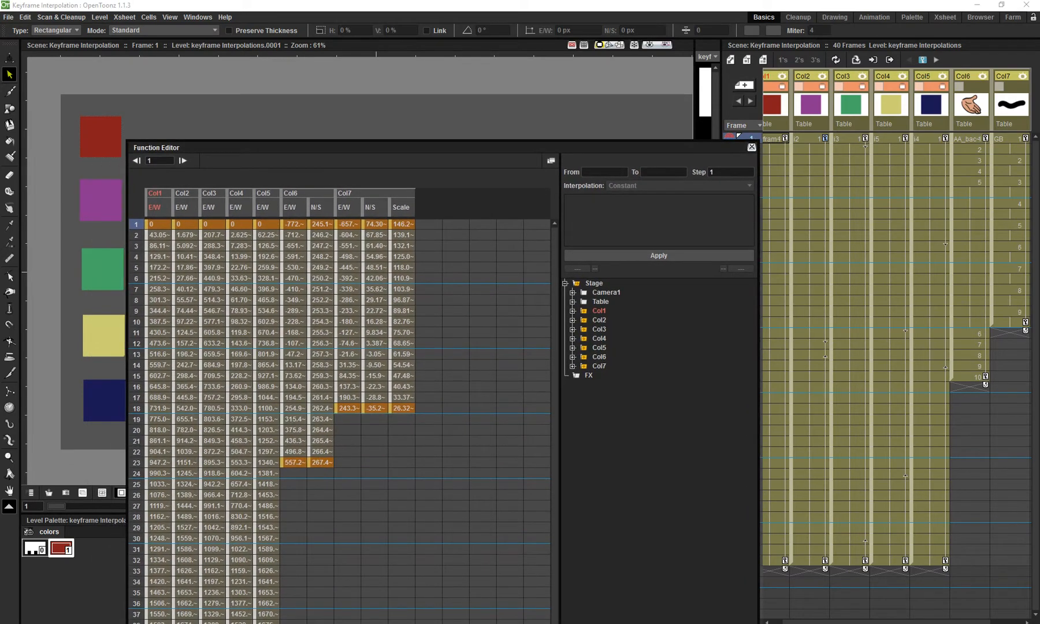
pyautogui.moveTo(439, 148); pyautogui.dragTo(445, 356)
pyautogui.moveTo(867, 621); pyautogui.dragTo(961, 622)
pyautogui.click(892, 138)
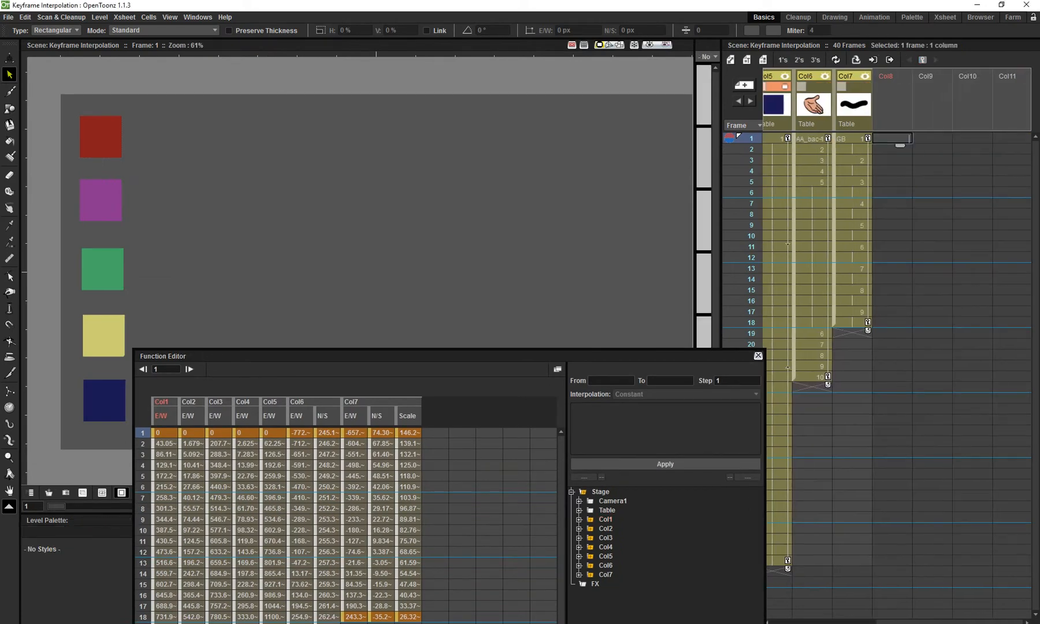
pyautogui.moveTo(445, 356); pyautogui.dragTo(434, 419)
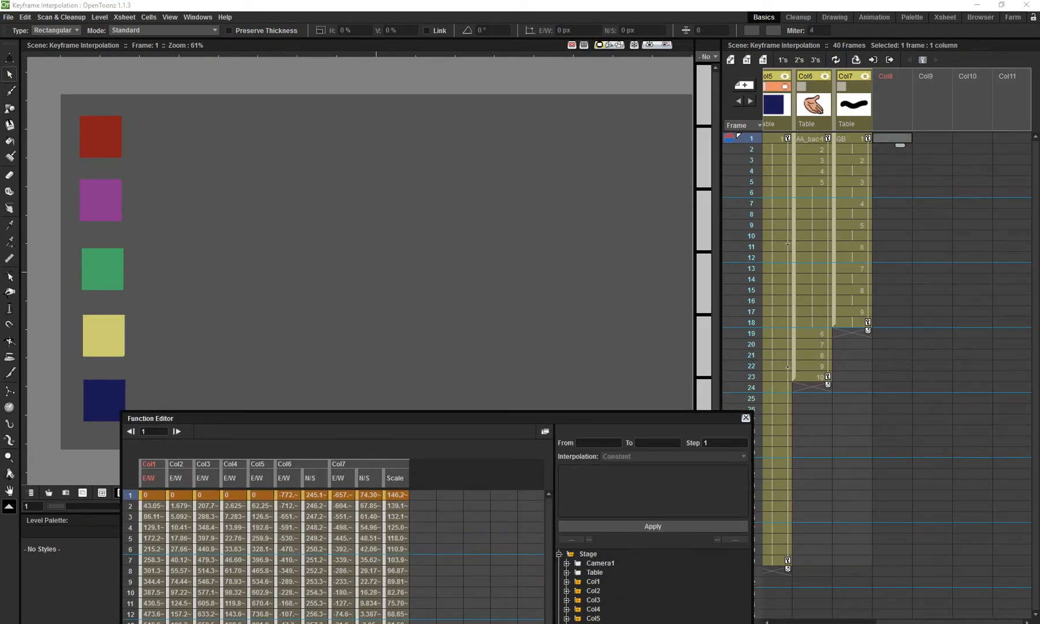
# Draw a tall, narrow rectangle of thickness 5 in Col8 near the middle of the stage, and select it.
pyautogui.click(10, 108)
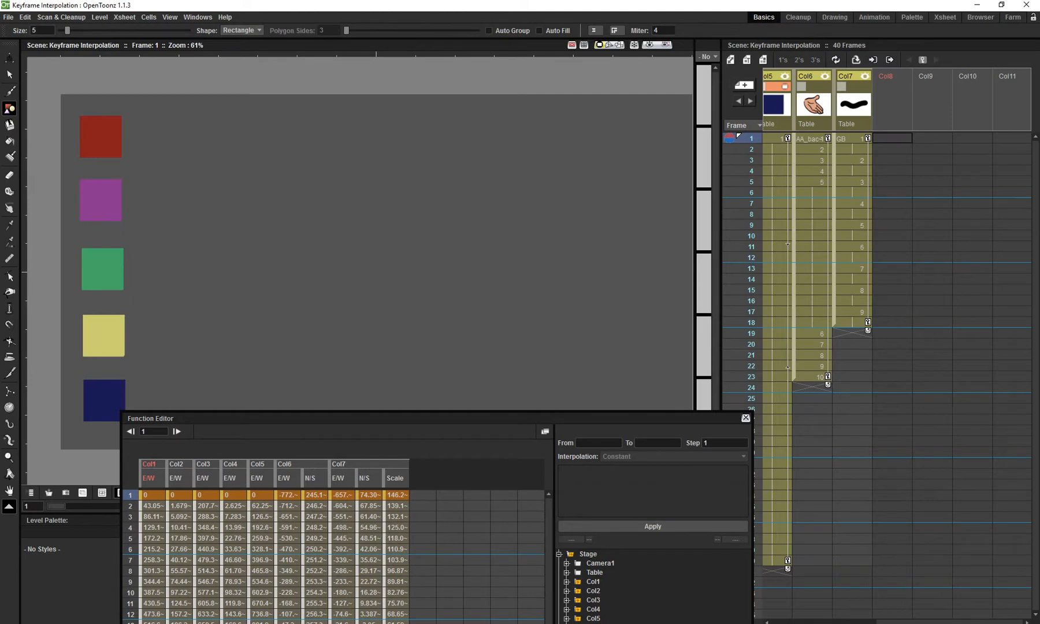
pyautogui.moveTo(349, 202); pyautogui.dragTo(369, 373)
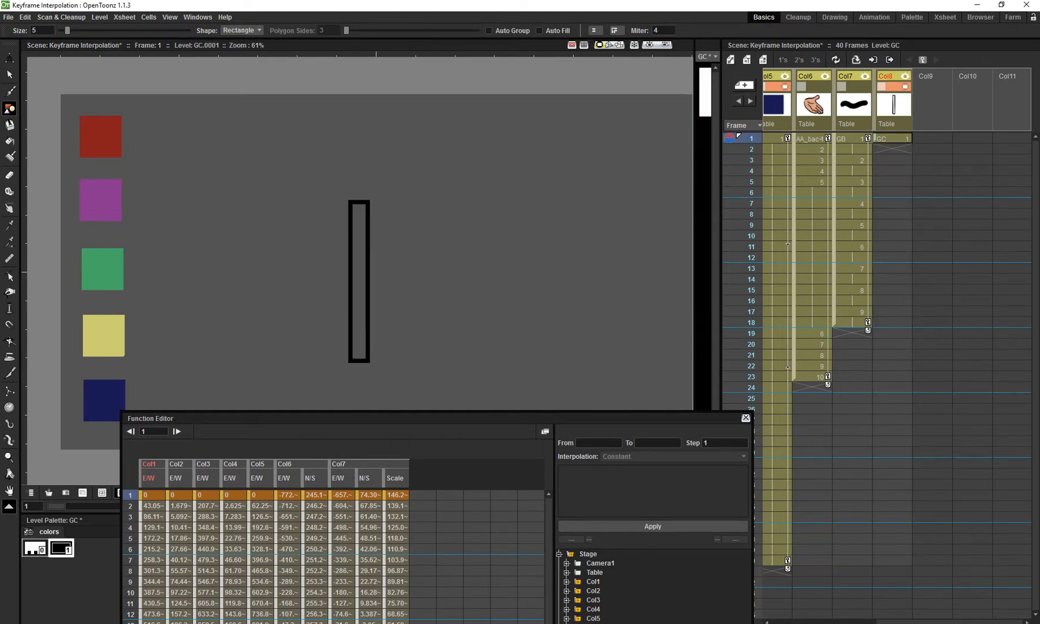
pyautogui.press('s')
pyautogui.click(361, 363)
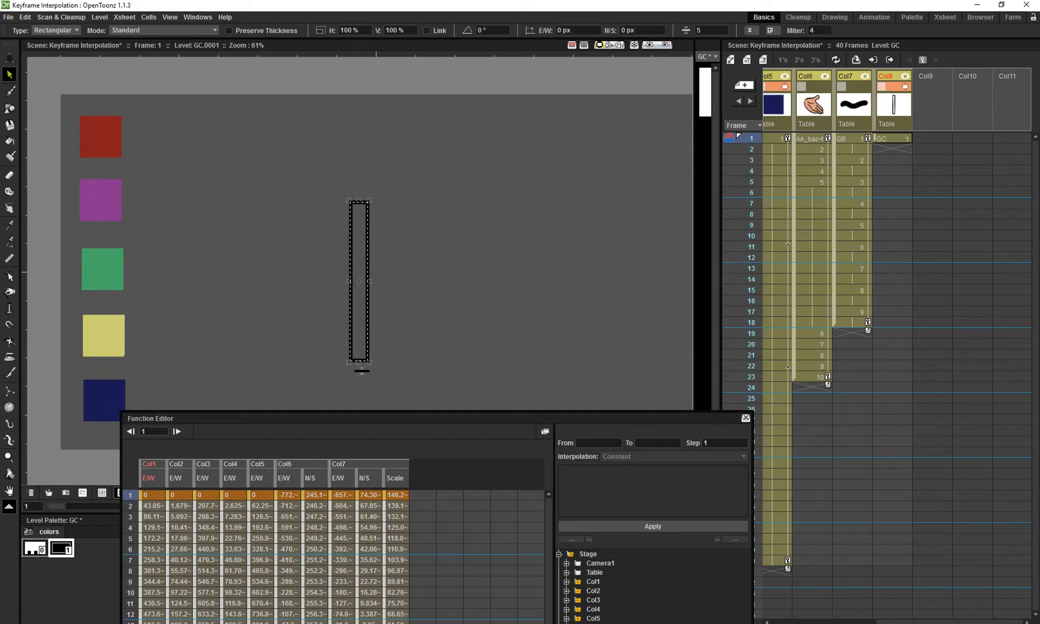
# Display Col8's Rotation channel in the Function Editor and extend its frame 1 drawing through frame 40.
pyautogui.moveTo(359, 419); pyautogui.dragTo(263, 142)
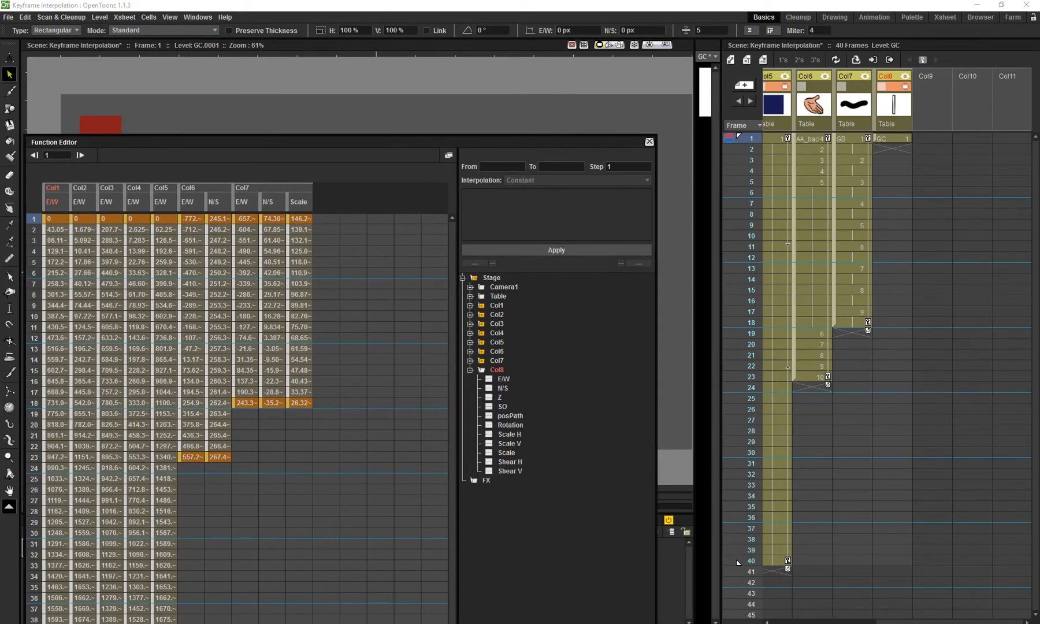
pyautogui.click(488, 425)
pyautogui.moveTo(263, 142); pyautogui.dragTo(356, 409)
pyautogui.click(892, 138)
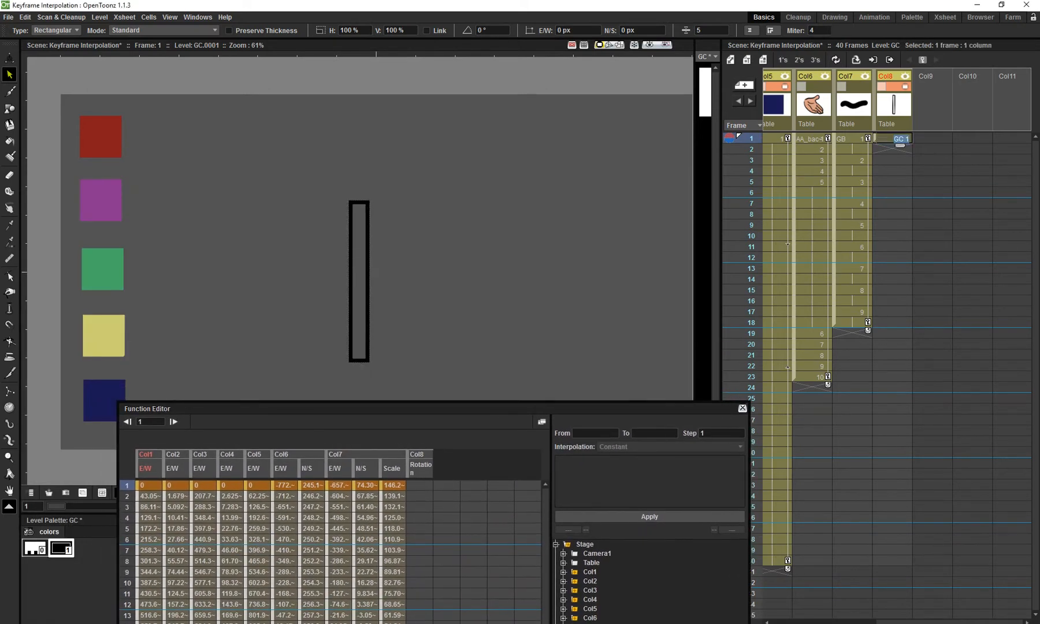
pyautogui.moveTo(899, 145); pyautogui.dragTo(899, 568)
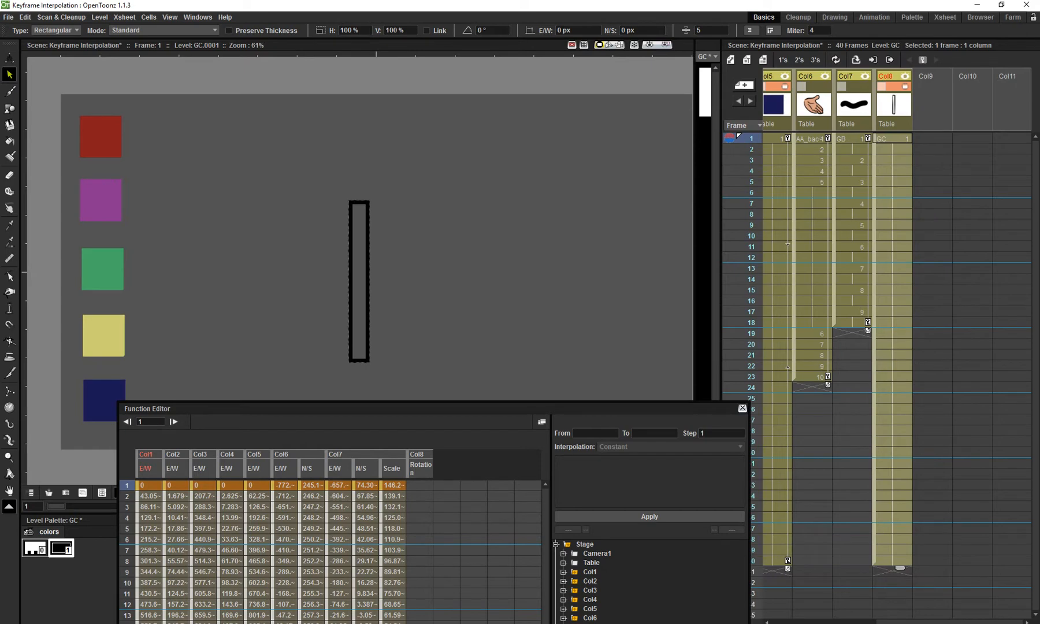
# Set a keyframe on Col8's drawing at frame 1 and go to frame 40.
pyautogui.click(893, 138)
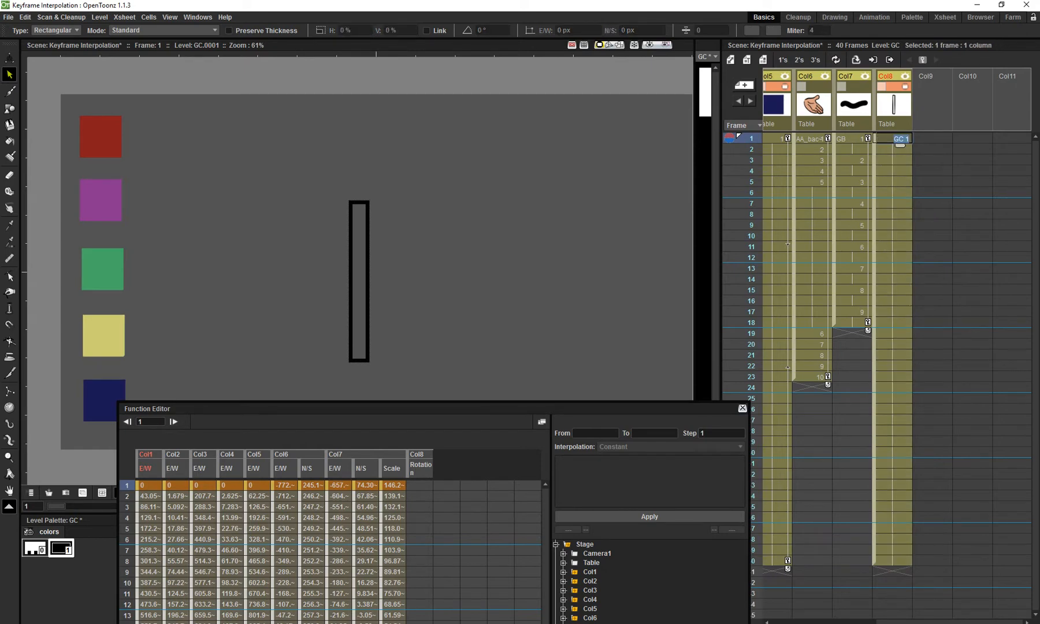
pyautogui.press('Escape')
pyautogui.moveTo(370, 408); pyautogui.dragTo(493, 586)
pyautogui.click(343, 493)
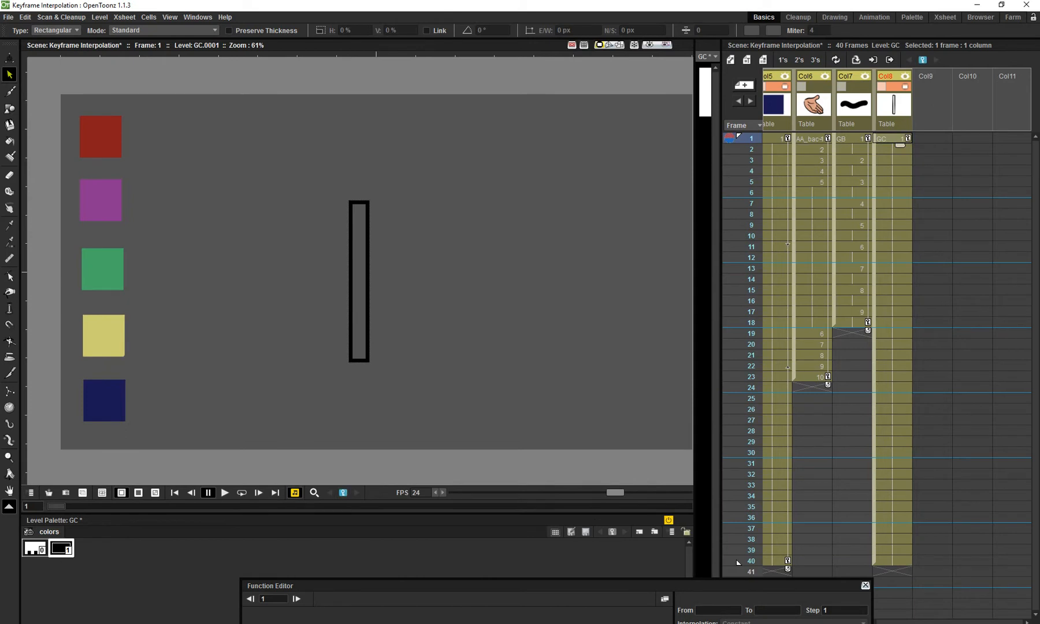
pyautogui.click(737, 561)
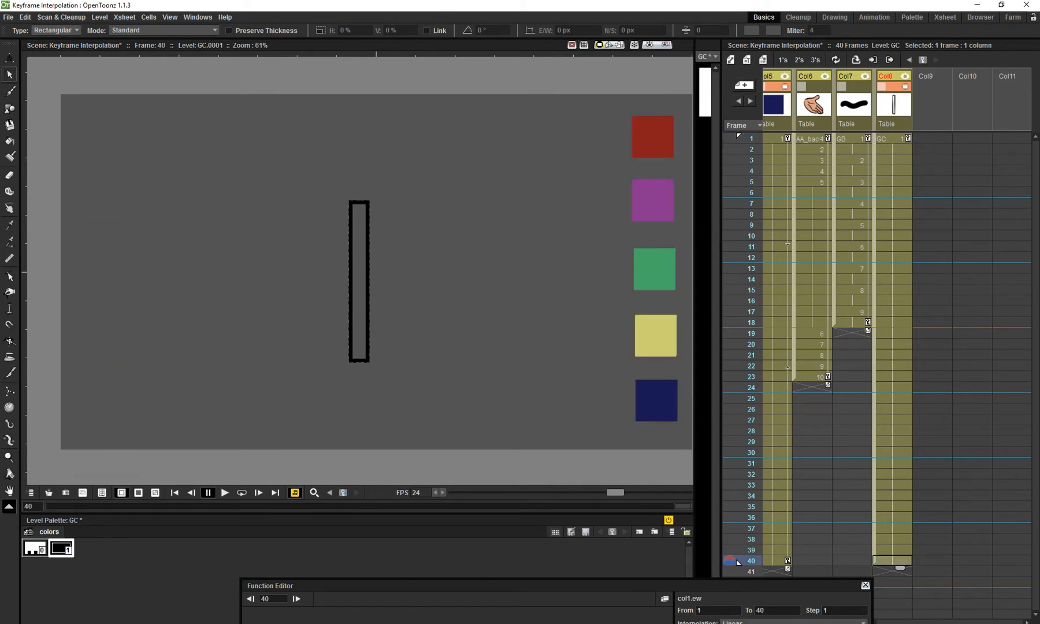
# Set Col8's rotation to 359° at frame 40 with the Animate tool in Rotation mode.
pyautogui.click(9, 58)
pyautogui.click(75, 31)
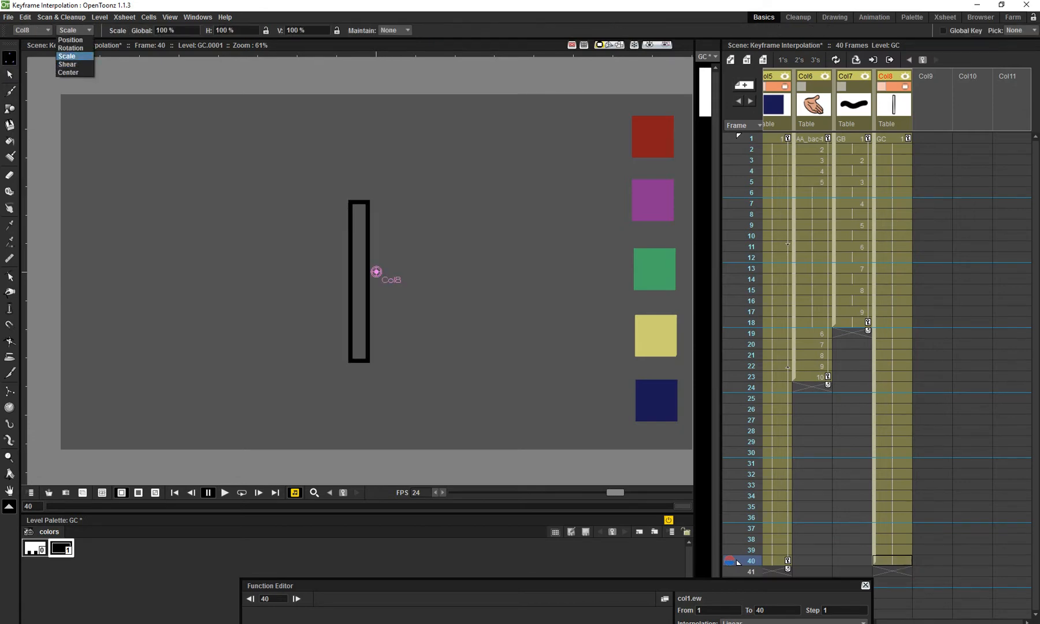
pyautogui.click(71, 48)
pyautogui.doubleClick(149, 30)
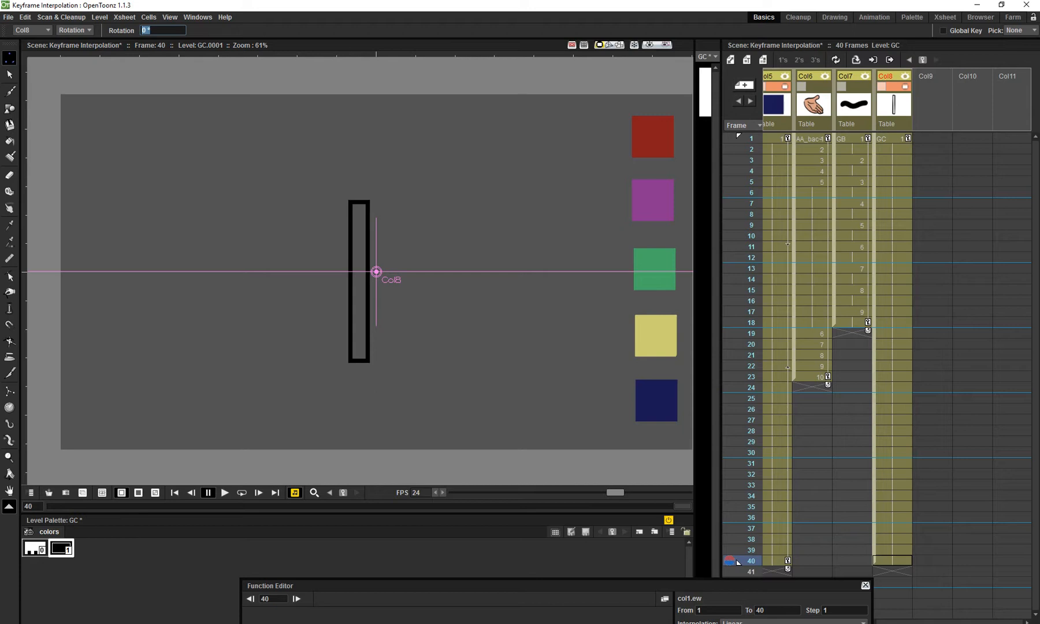
pyautogui.write('359')
pyautogui.press('Return')
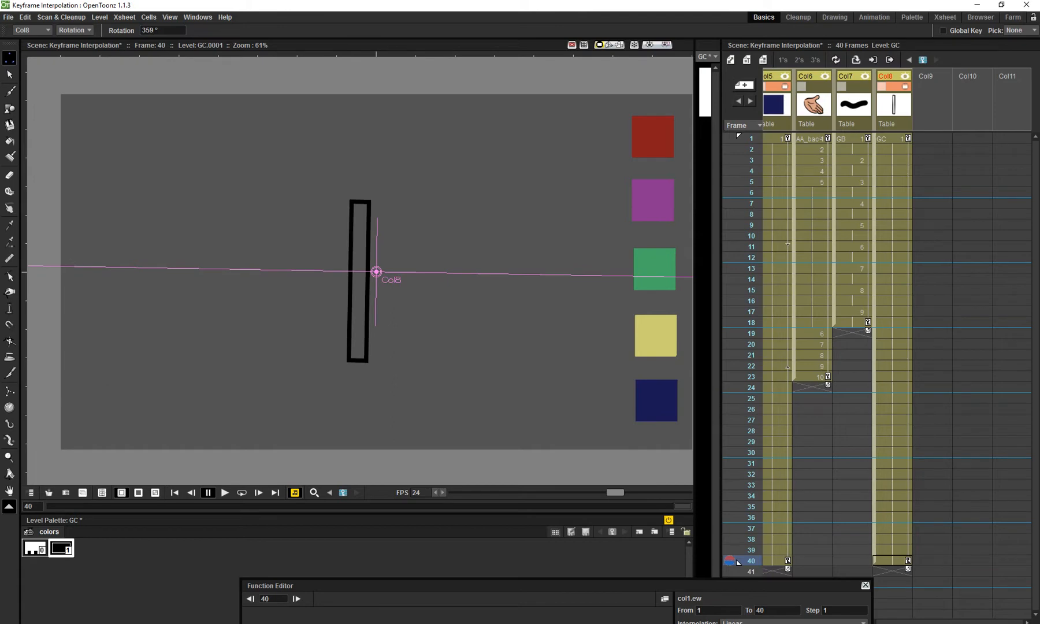
# Play the Col8 rotation in a loop and stop it, then undo and redo the rotation keyframe.
pyautogui.press('l')
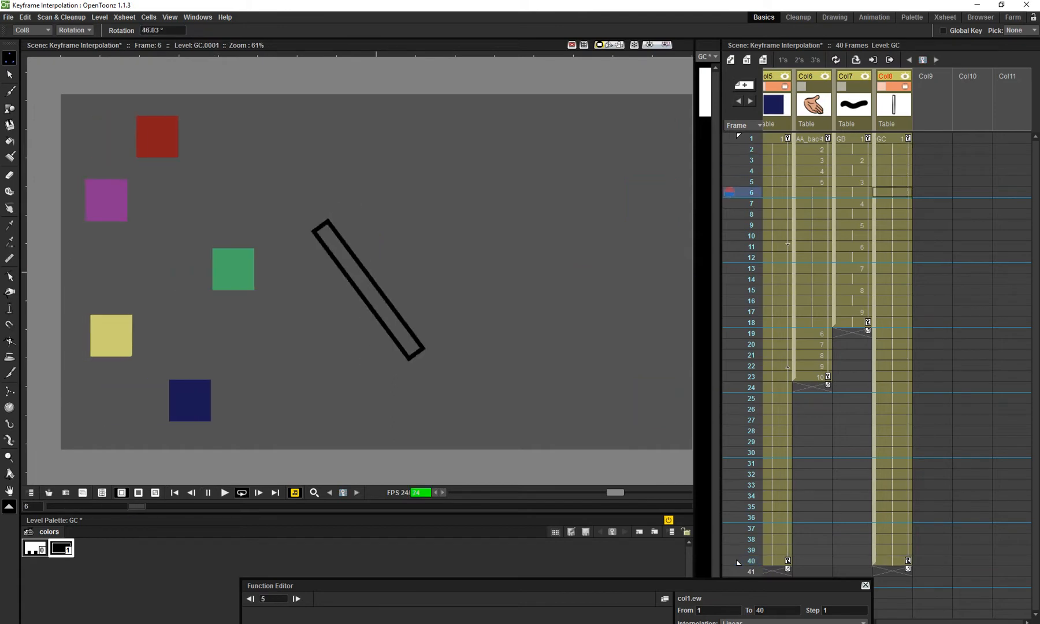
pyautogui.press('l')
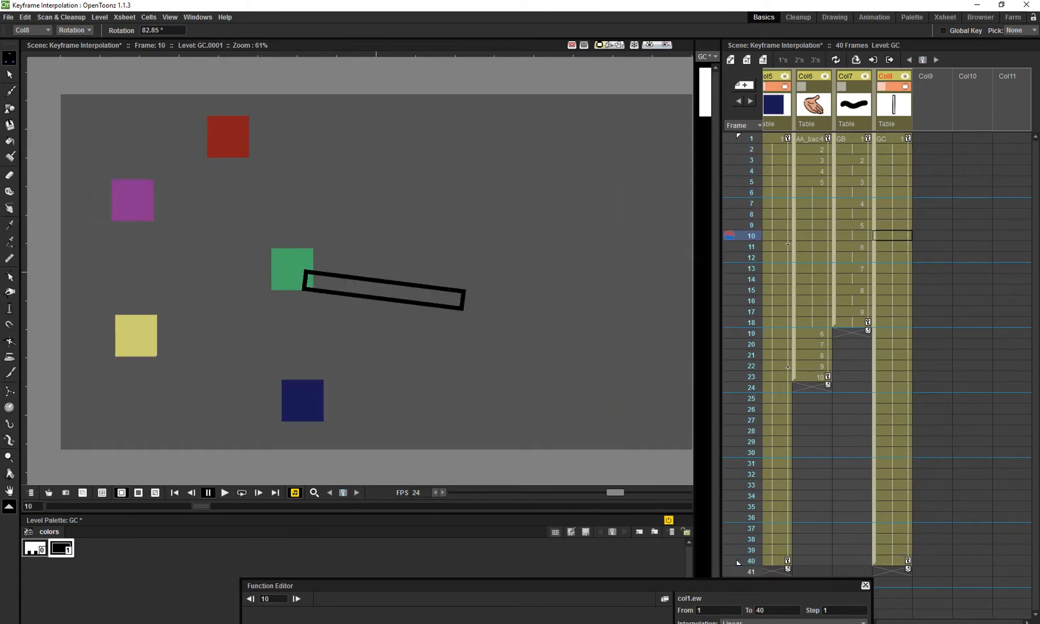
pyautogui.hotkey('ctrl', 'z')
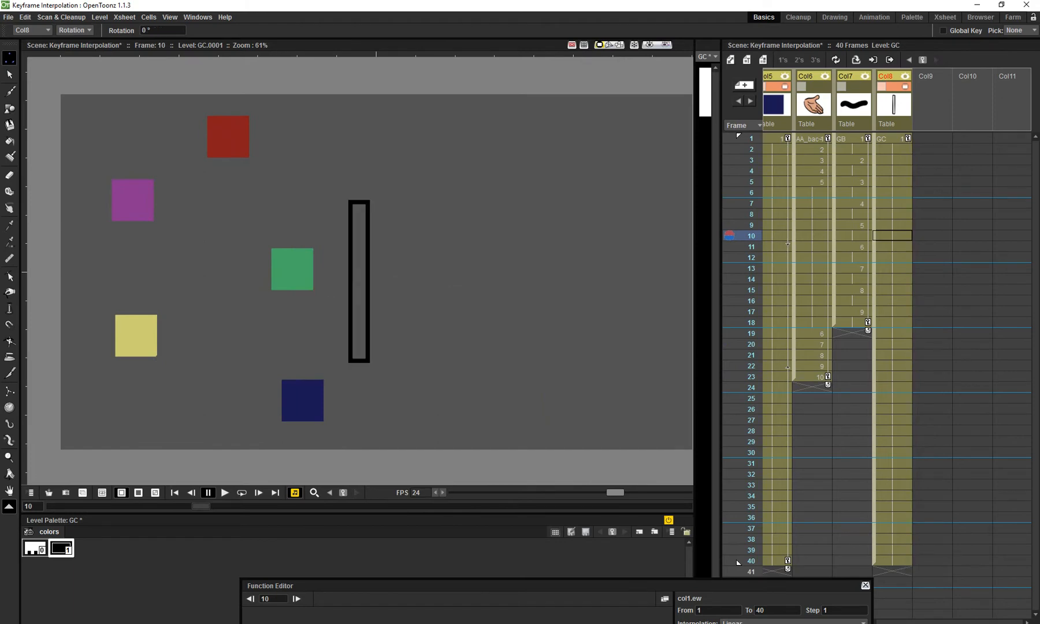
pyautogui.hotkey('ctrl', 'y')
# Open the Animate tool's transformation mode choices for Col8.
pyautogui.click(74, 30)
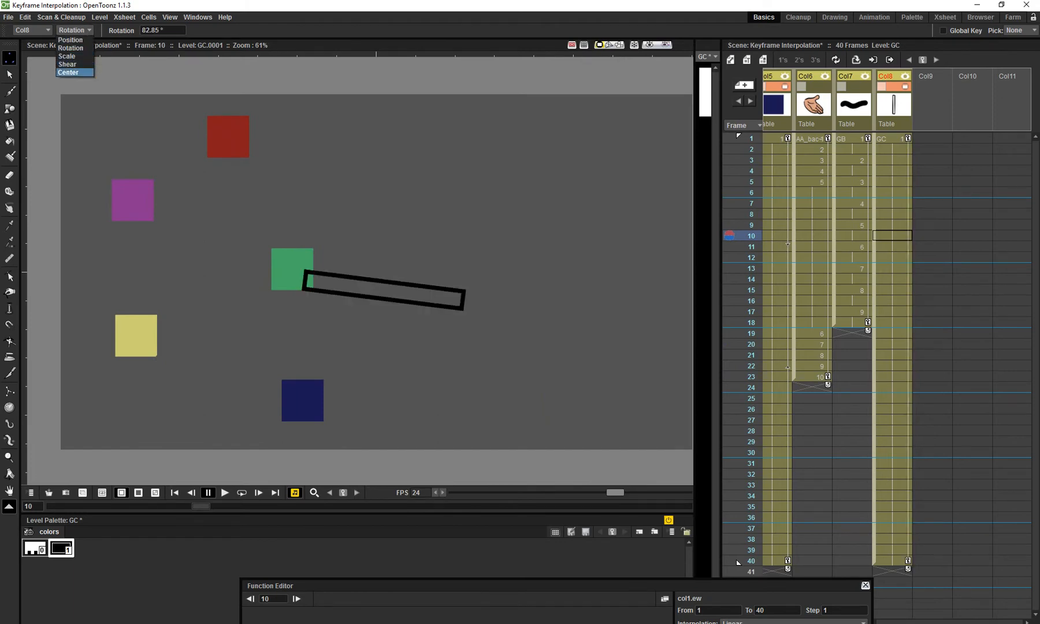
# Move Col8's rotation center into the middle of the bar, at E/W -52.1 px and N/S -22.64 px.
pyautogui.click(68, 73)
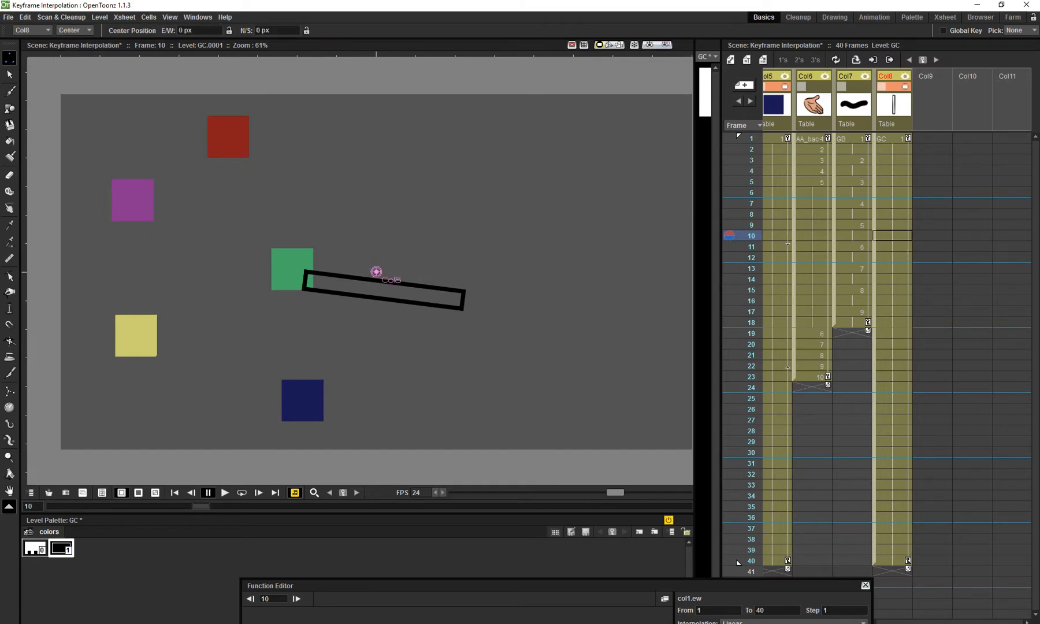
pyautogui.scroll(3, 383, 291)
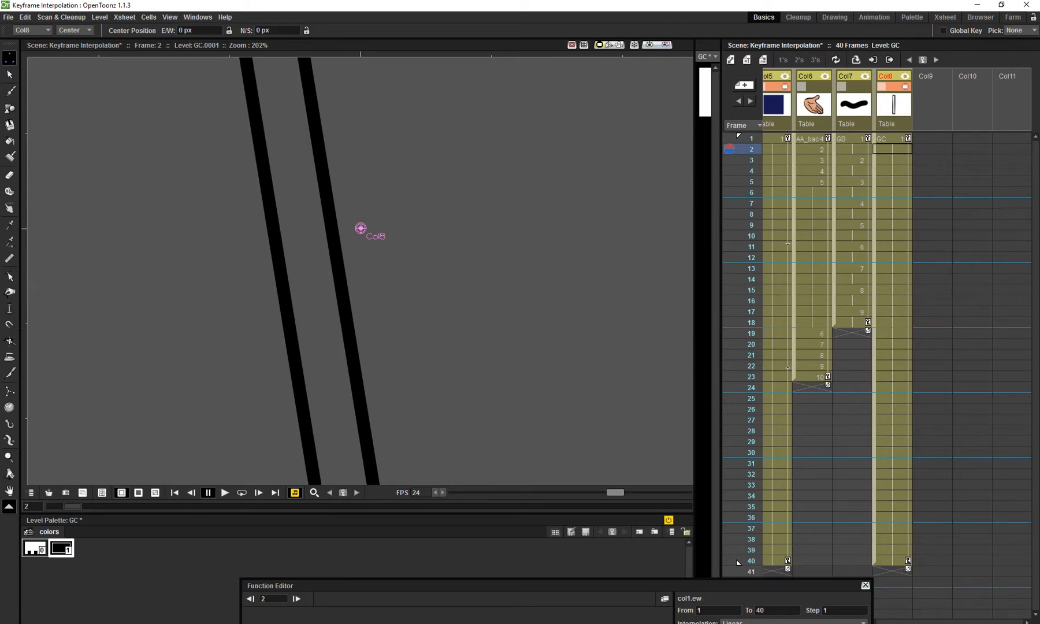
pyautogui.moveTo(360, 229); pyautogui.dragTo(304, 226)
pyautogui.scroll(-7, 361, 228)
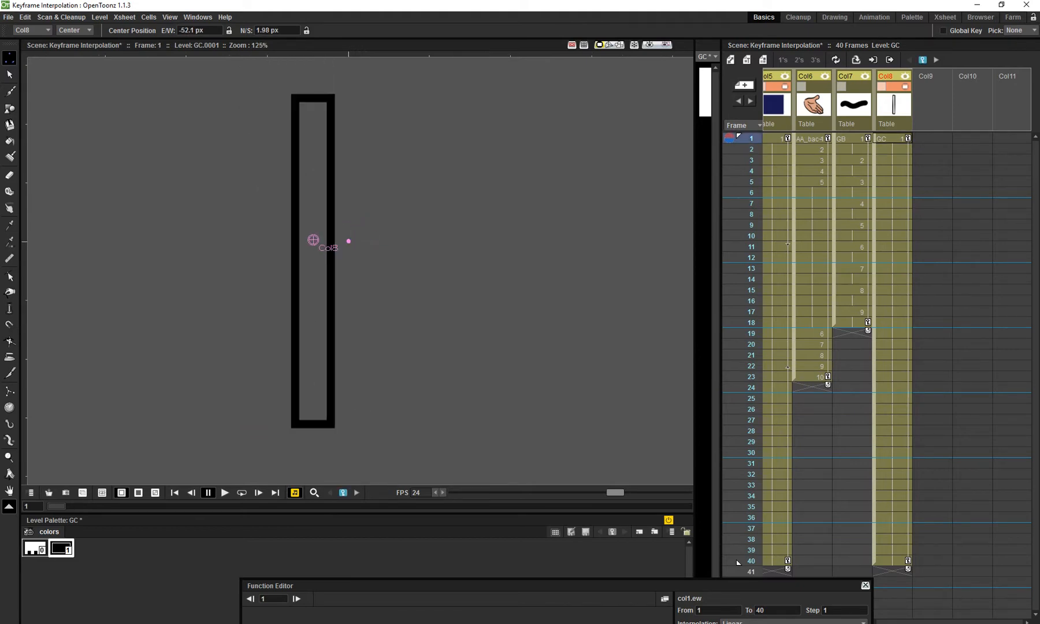
pyautogui.scroll(2, 360, 312)
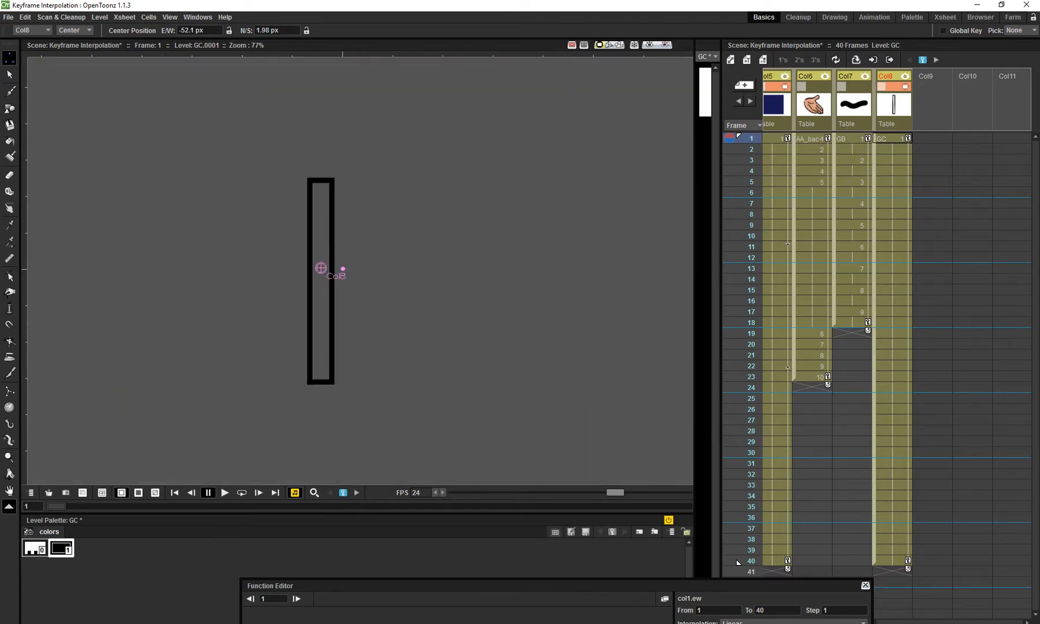
pyautogui.moveTo(321, 267); pyautogui.dragTo(320, 277)
# Play back the animation to check how the bar spins around its new center, and stop it.
pyautogui.press('-')
pyautogui.press('p')
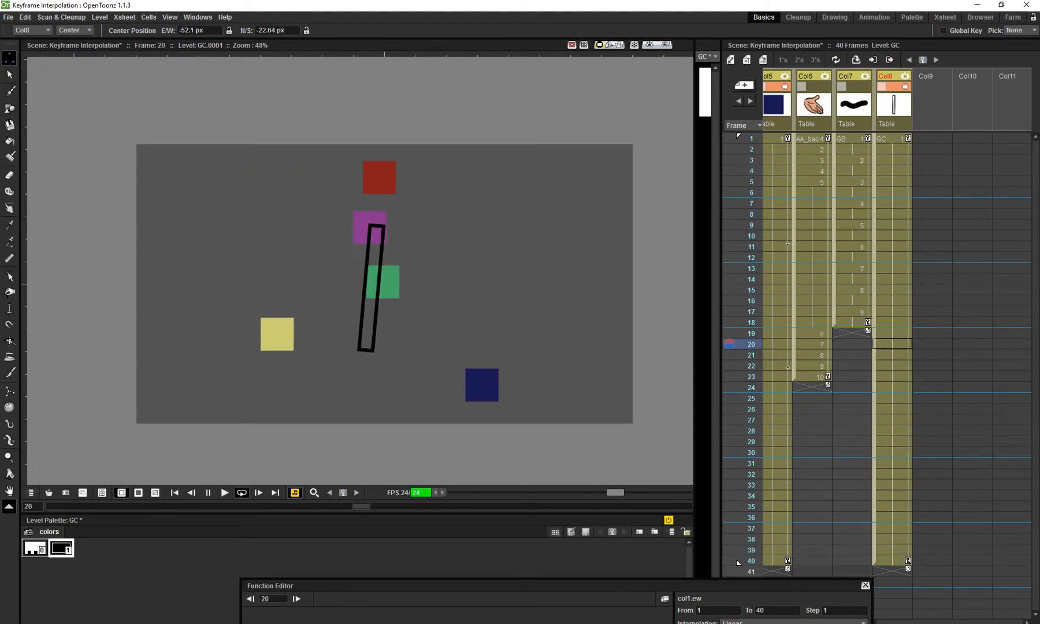
pyautogui.press('p')
pyautogui.press('+')
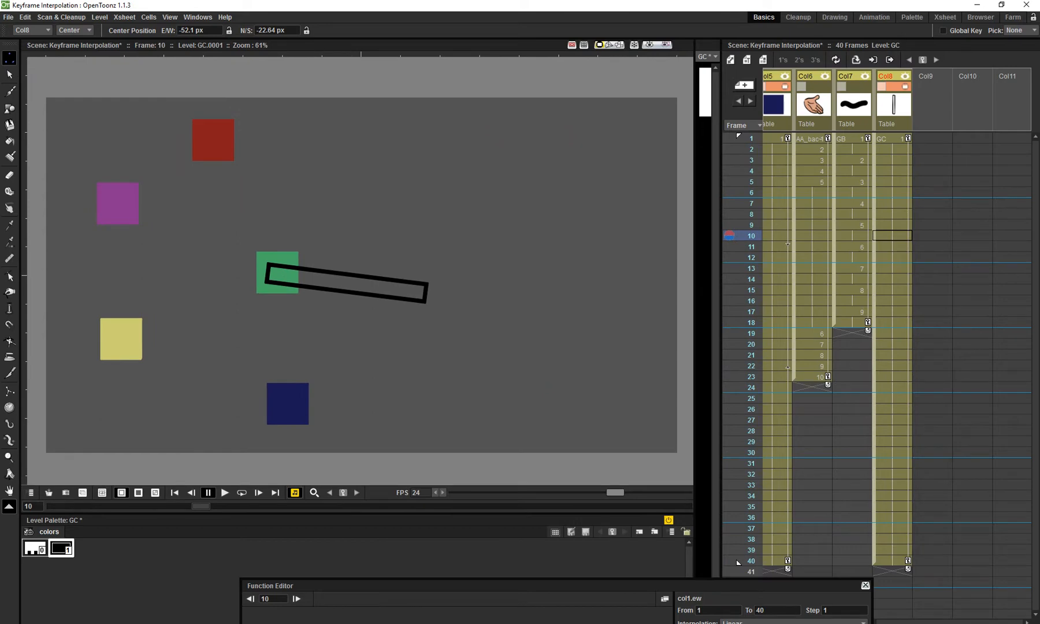
# Save the scene and open the Function Curves window alongside the Function Editor's value sheet.
pyautogui.moveTo(520, 585); pyautogui.dragTo(707, 96)
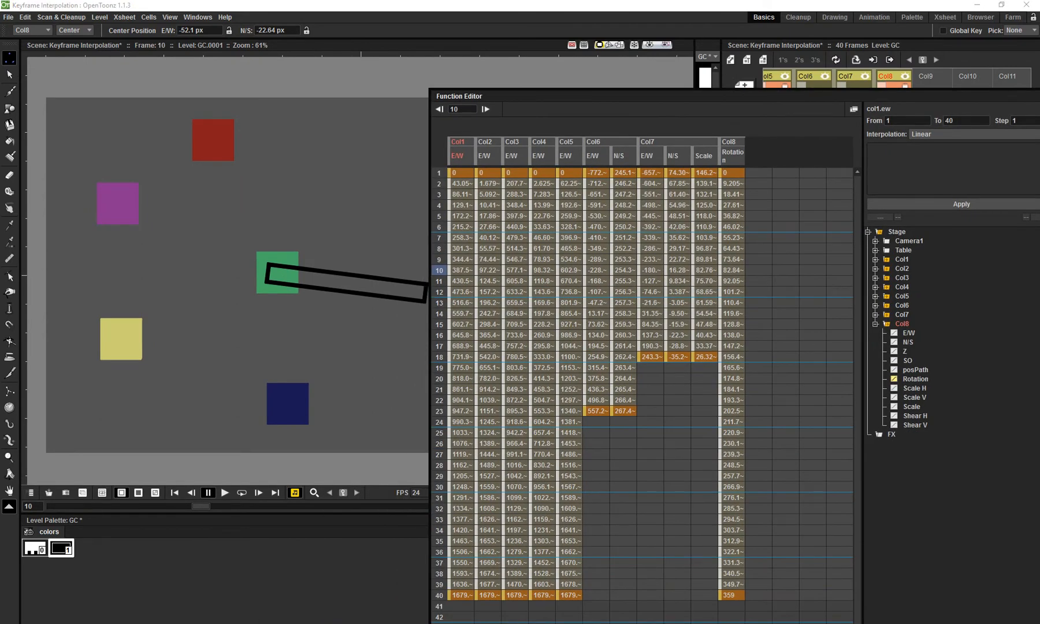
pyautogui.hotkey('ctrl', 's')
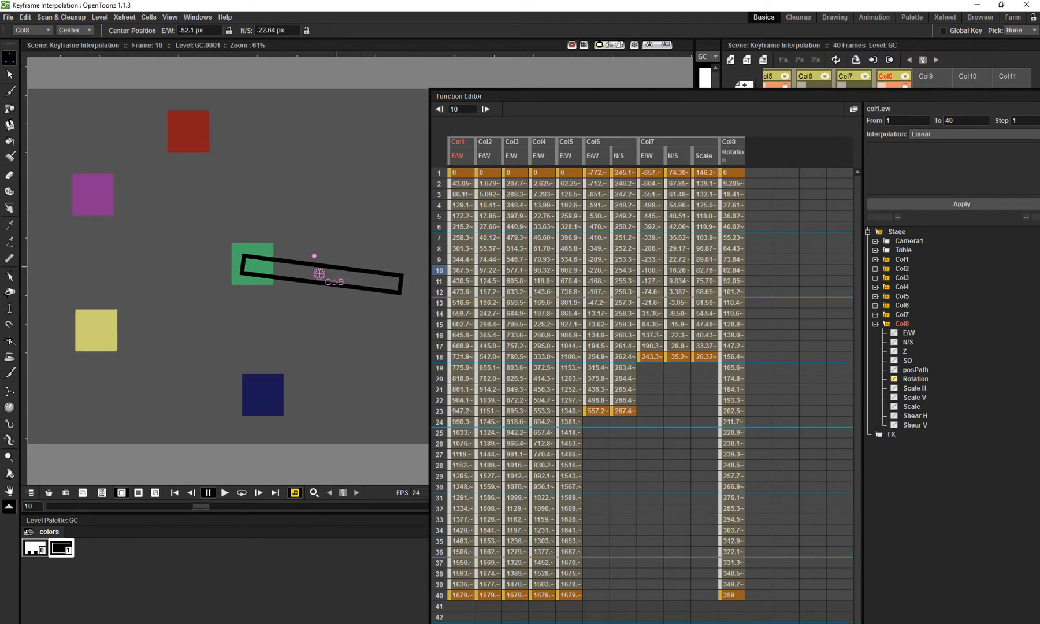
pyautogui.click(854, 109)
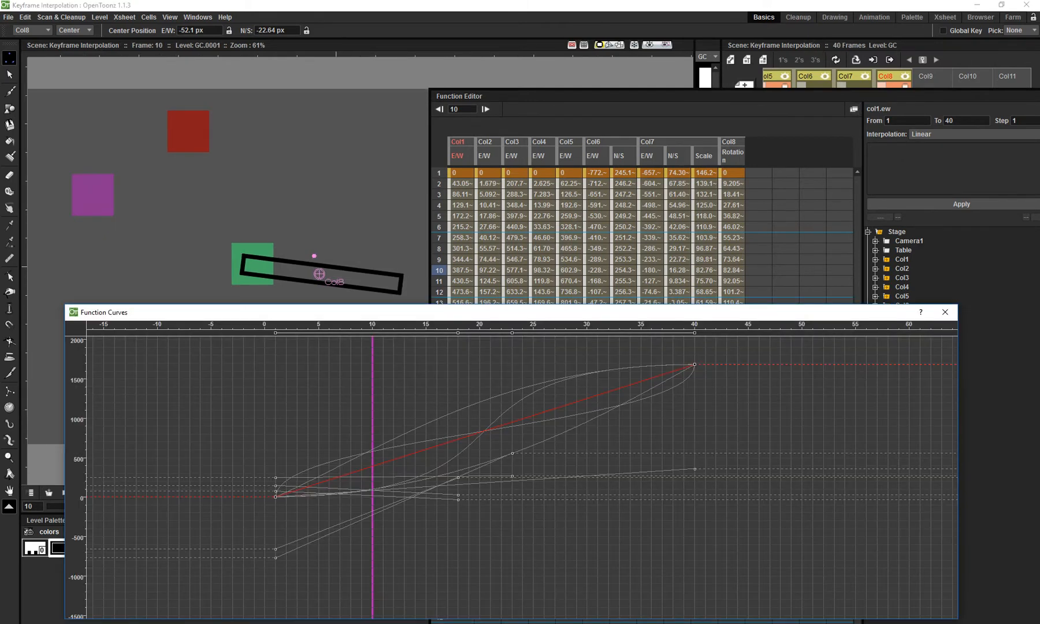
pyautogui.moveTo(462, 312); pyautogui.dragTo(138, 320)
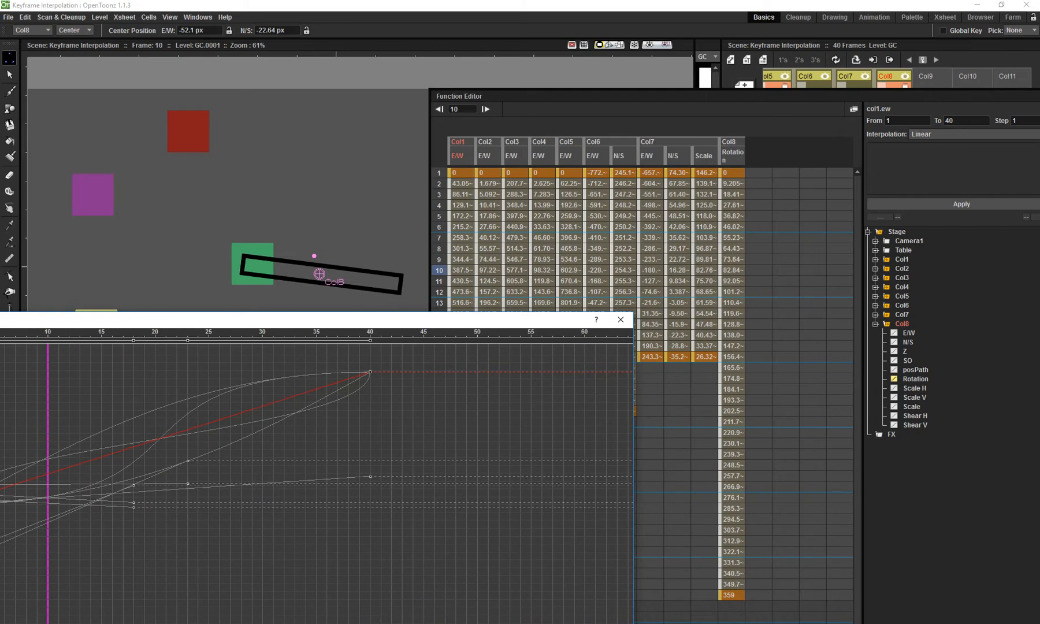
# Collapse Col8 in the Function Editor tree and hide the channels of Col6 and Col5.
pyautogui.click(875, 324)
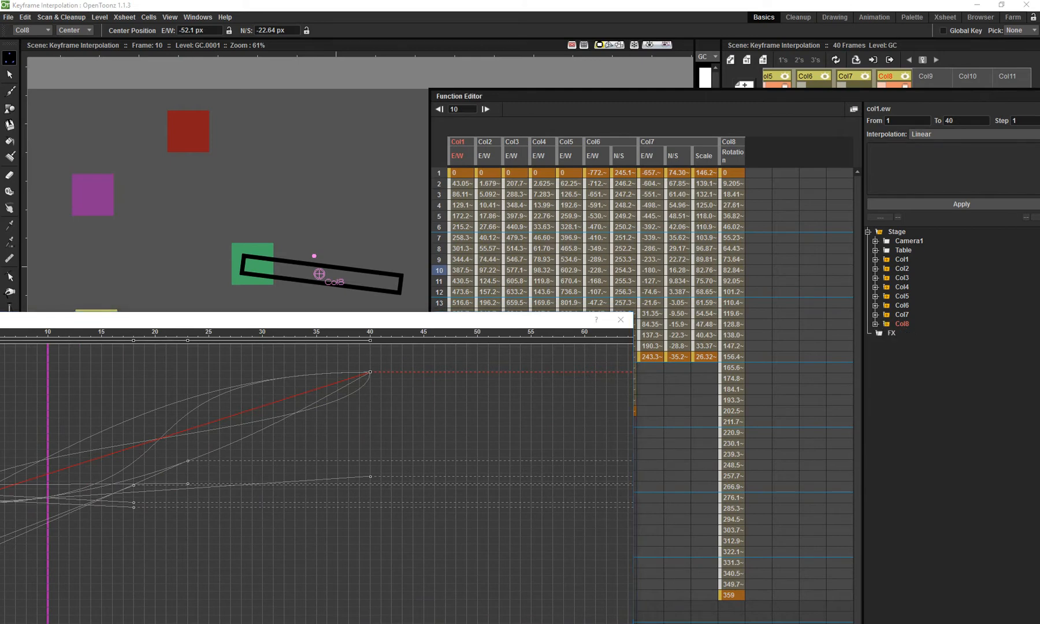
pyautogui.rightClick(676, 156)
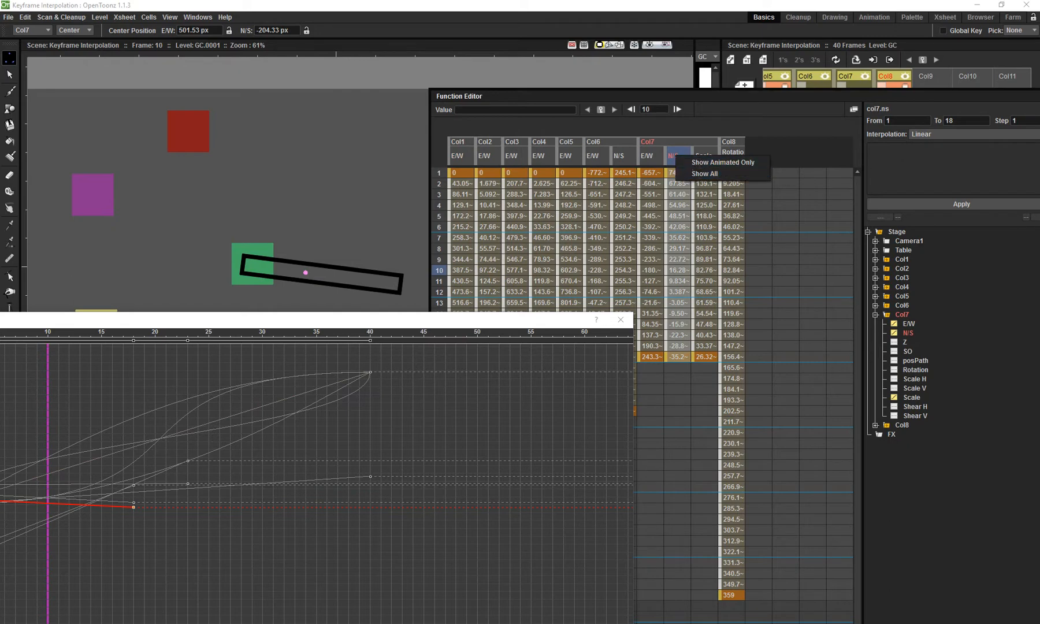
pyautogui.press('Escape')
pyautogui.click(901, 306)
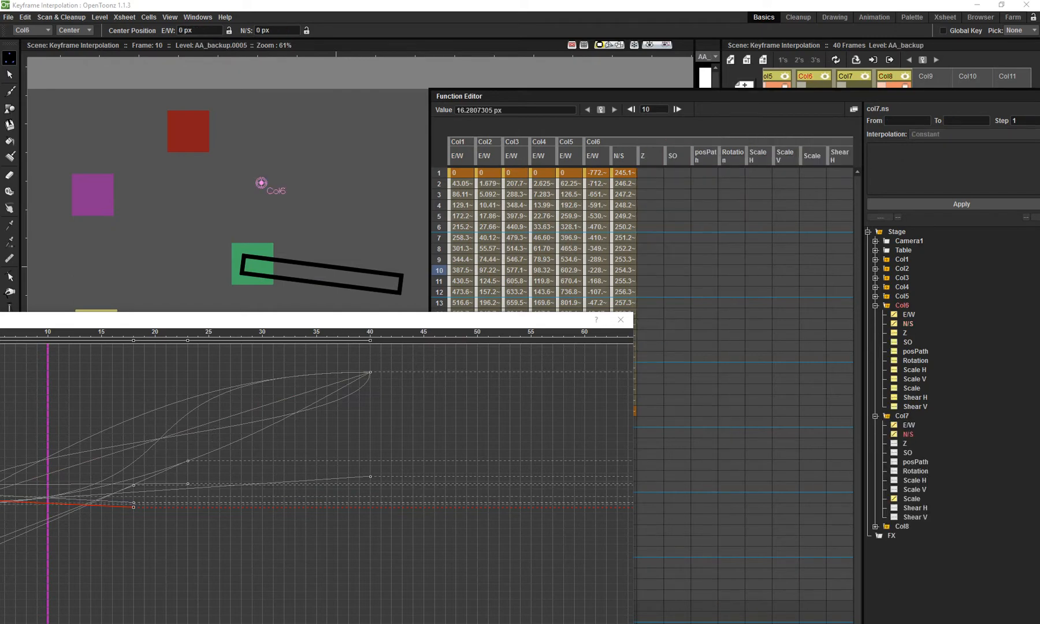
pyautogui.click(887, 306)
pyautogui.doubleClick(902, 296)
pyautogui.doubleClick(901, 296)
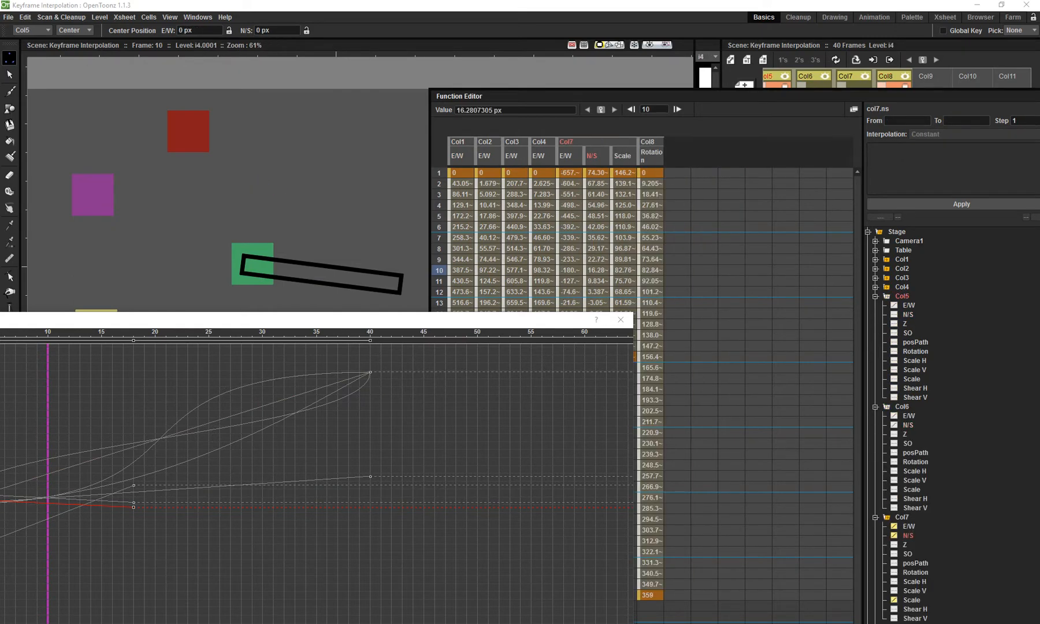
# Hide the channels of Col4 and Col3 in the Function Editor and collapse the expanded Col3 to Col5 entries.
pyautogui.doubleClick(901, 287)
pyautogui.doubleClick(901, 287)
pyautogui.click(875, 287)
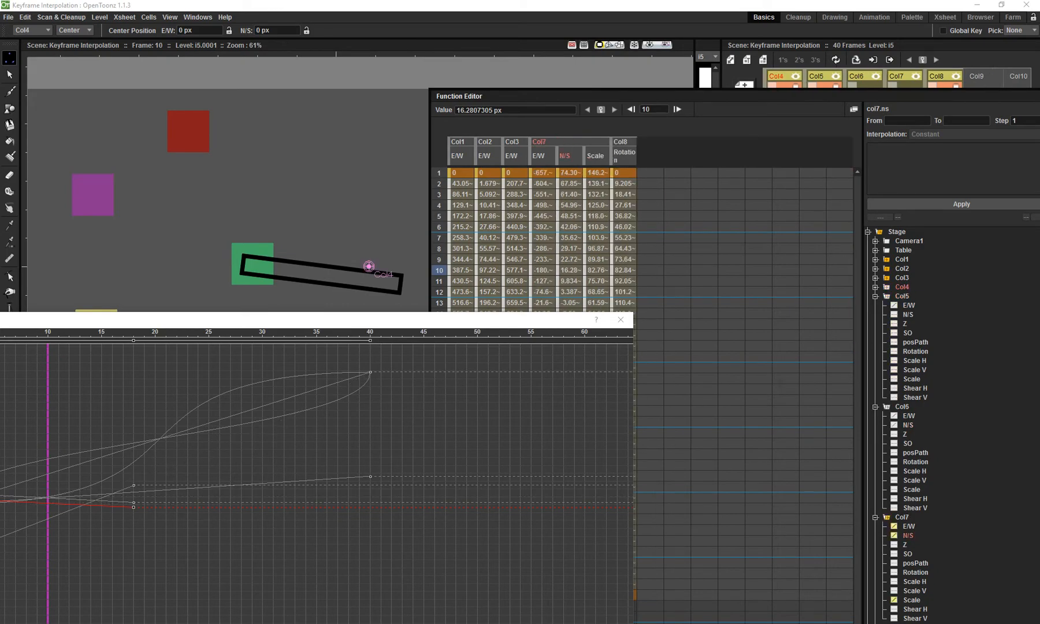
pyautogui.click(875, 296)
pyautogui.doubleClick(901, 277)
pyautogui.click(887, 277)
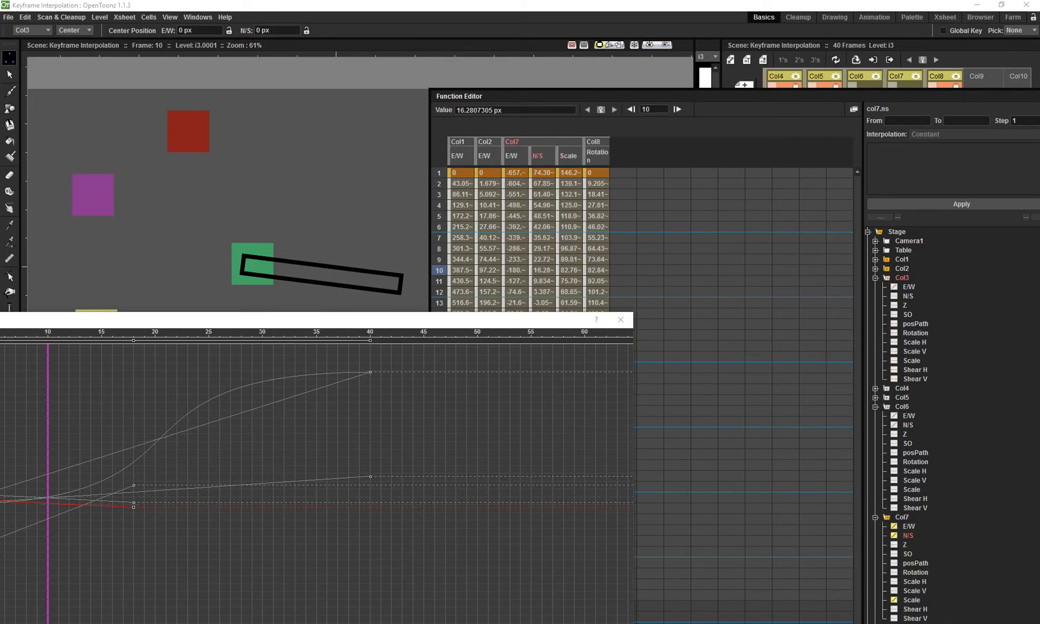
pyautogui.click(876, 278)
# Hide the channels of Col2 and Col1 in the Function Editor and collapse both entries.
pyautogui.doubleClick(901, 268)
pyautogui.doubleClick(902, 269)
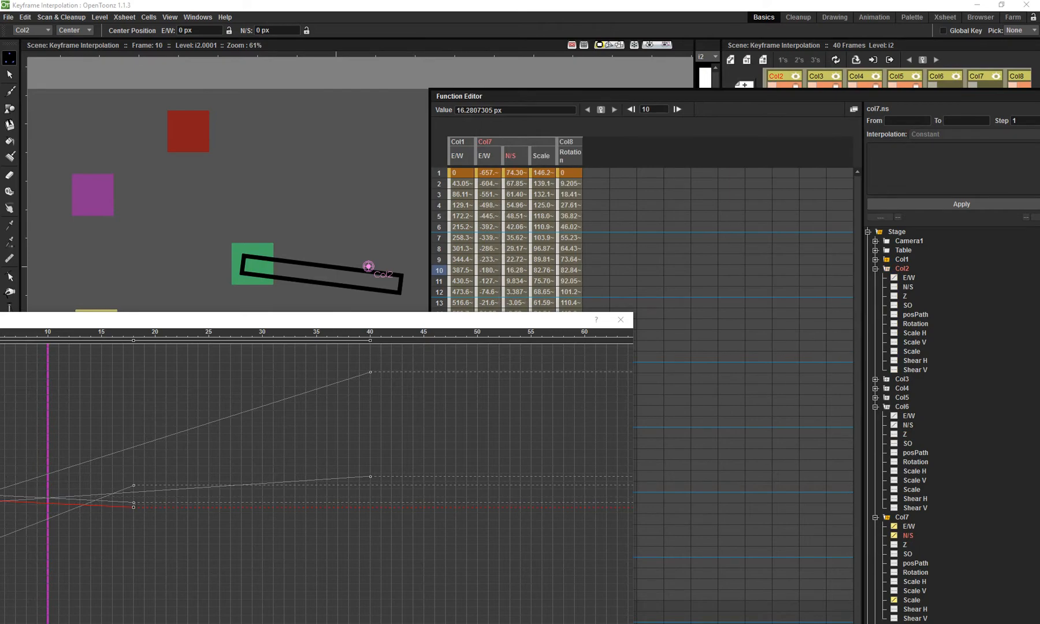
pyautogui.click(875, 268)
pyautogui.doubleClick(901, 259)
pyautogui.click(887, 259)
pyautogui.click(875, 259)
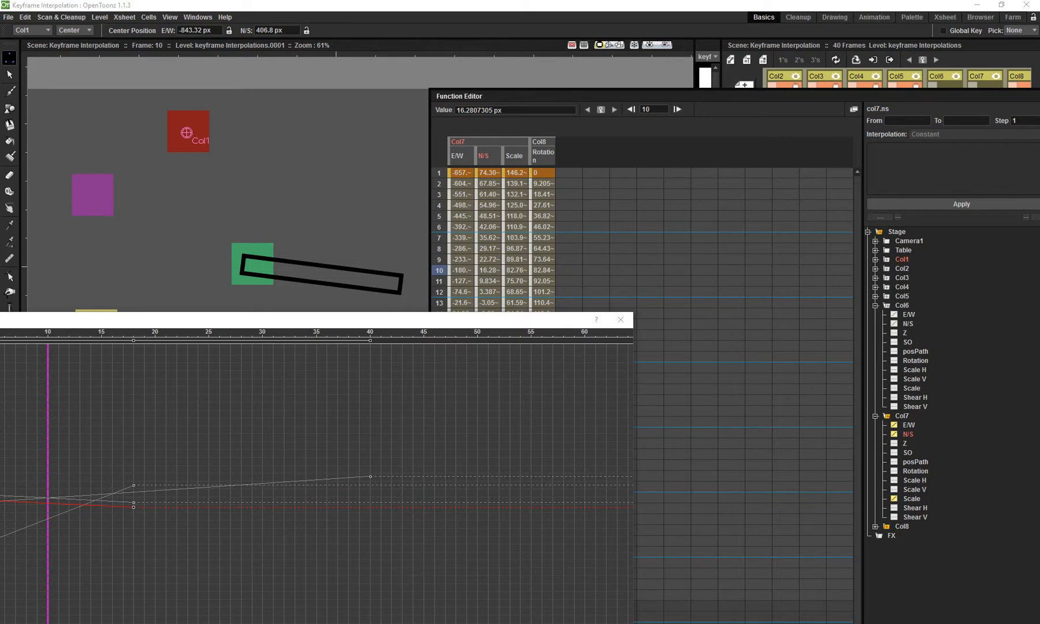
# Hide Col7's channels so only Col8's rotation is shown, and collapse the Col6 and Col7 entries.
pyautogui.doubleClick(901, 416)
pyautogui.doubleClick(902, 416)
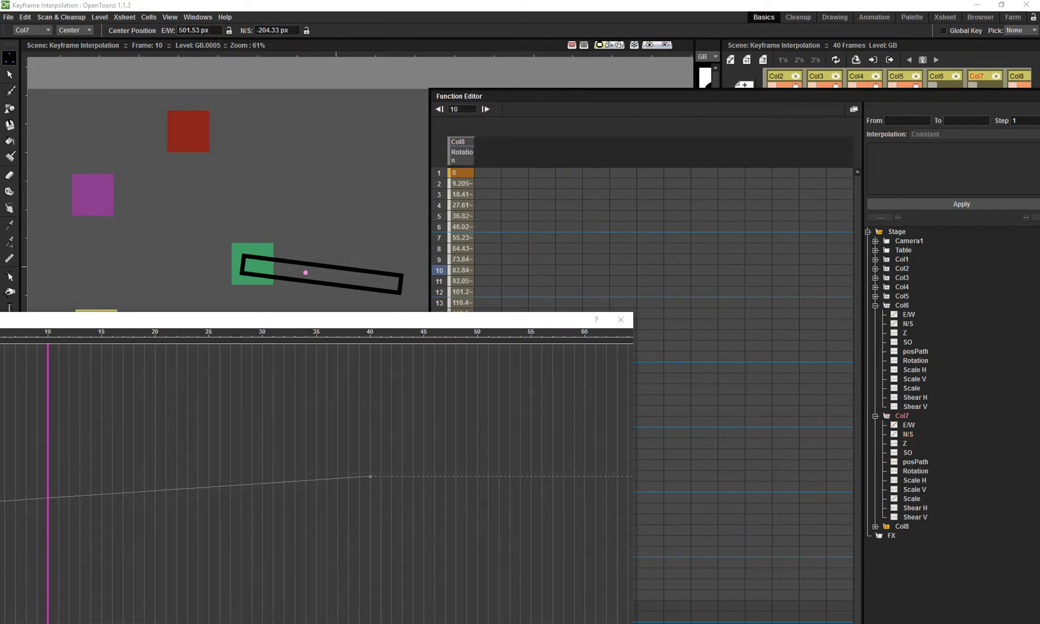
pyautogui.click(876, 305)
pyautogui.click(875, 315)
# Bring the Function Curves window into full view and select Col8's rotation curve.
pyautogui.moveTo(166, 320); pyautogui.dragTo(477, 236)
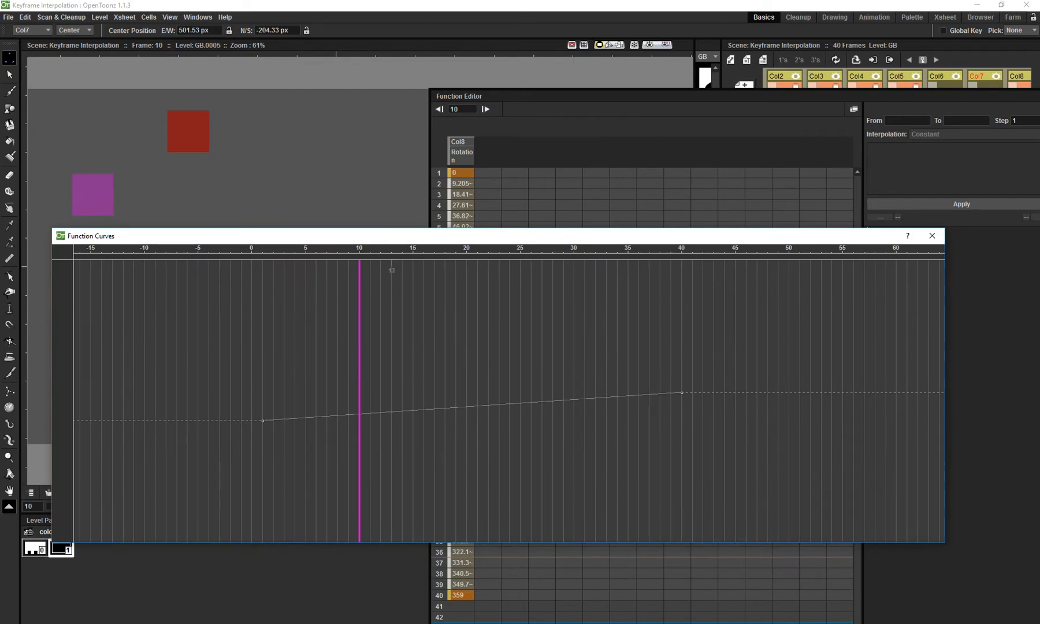
pyautogui.click(387, 412)
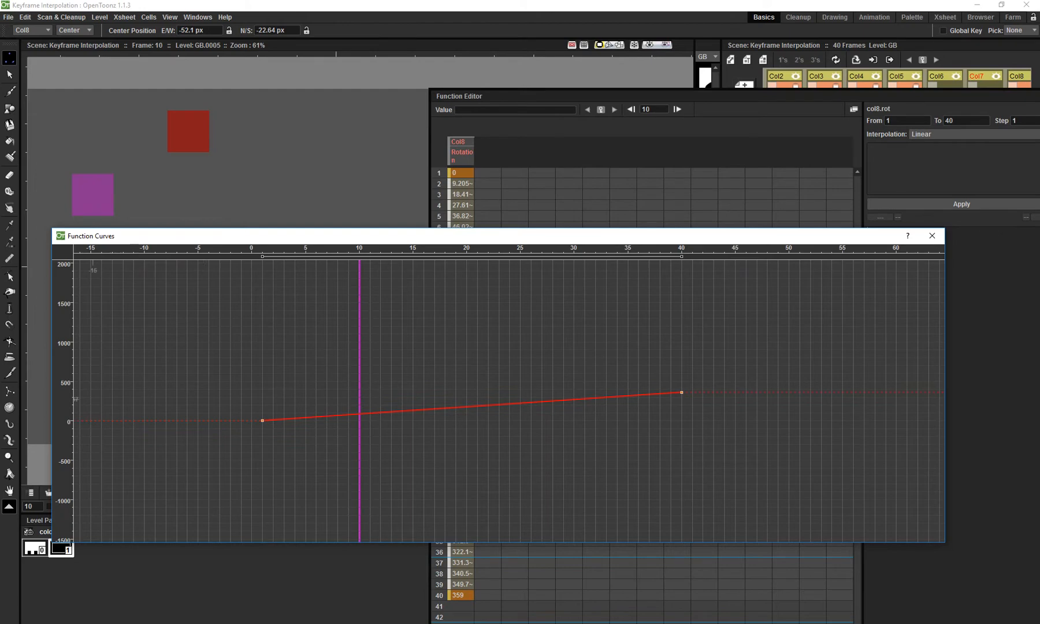
pyautogui.scroll(4, 303, 425)
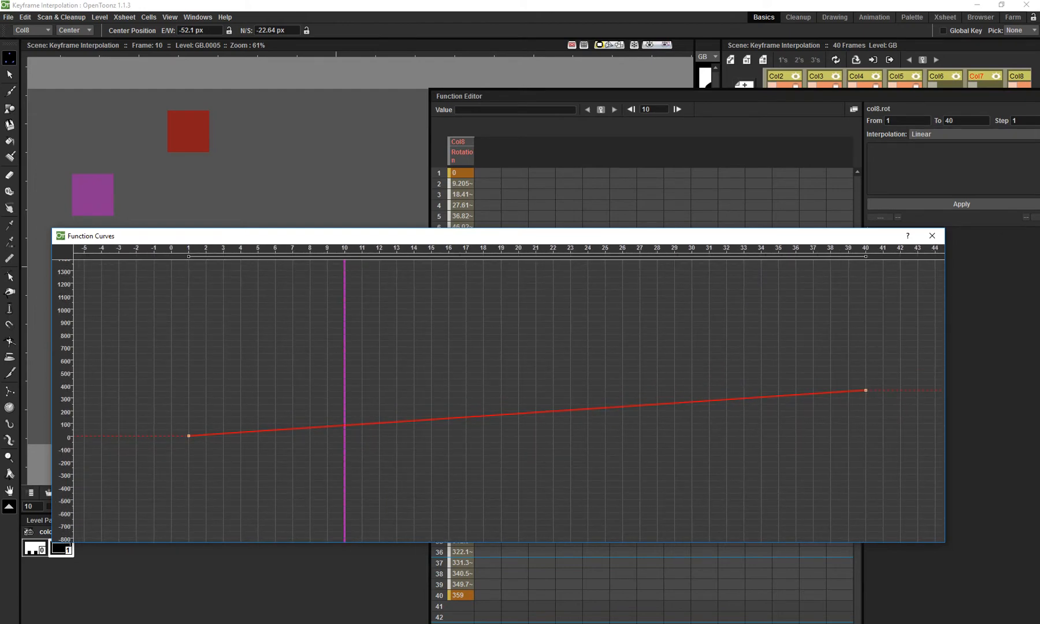
# Uncover the Xsheet, select Col8 and set a rotation key of 82.85° at frame 10.
pyautogui.moveTo(924, 97); pyautogui.dragTo(922, 277)
pyautogui.moveTo(997, 191); pyautogui.dragTo(915, 190)
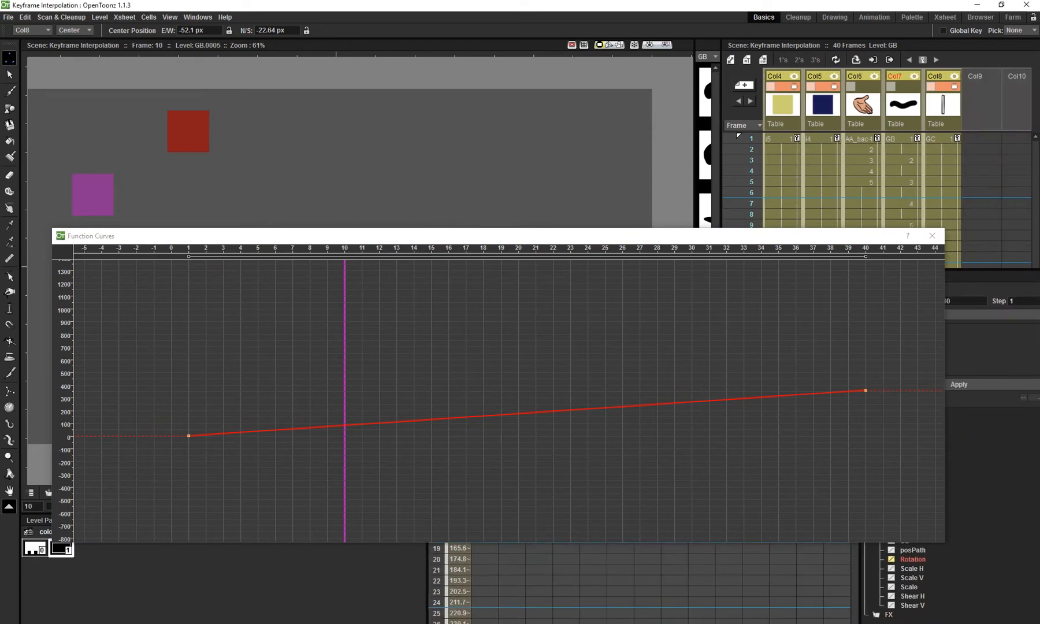
pyautogui.click(943, 107)
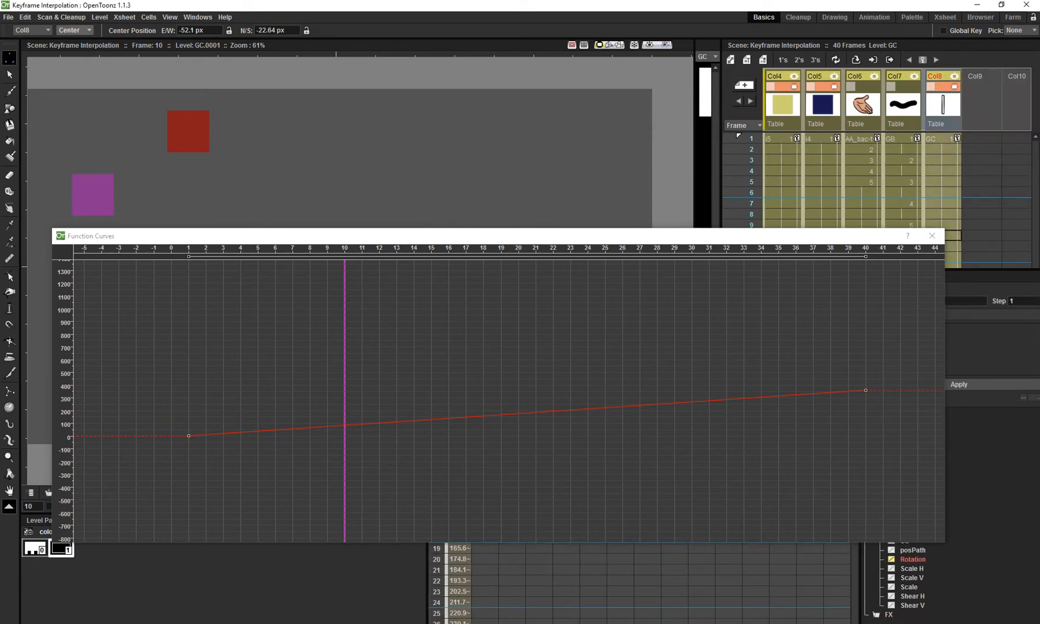
pyautogui.click(74, 30)
pyautogui.click(70, 47)
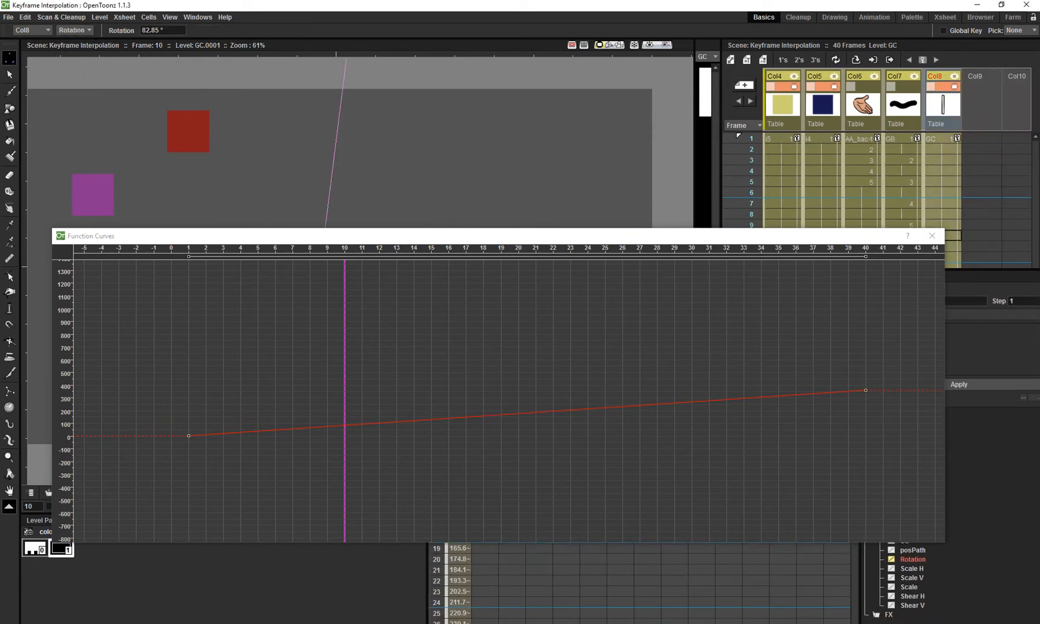
pyautogui.click(160, 30)
pyautogui.press('Return')
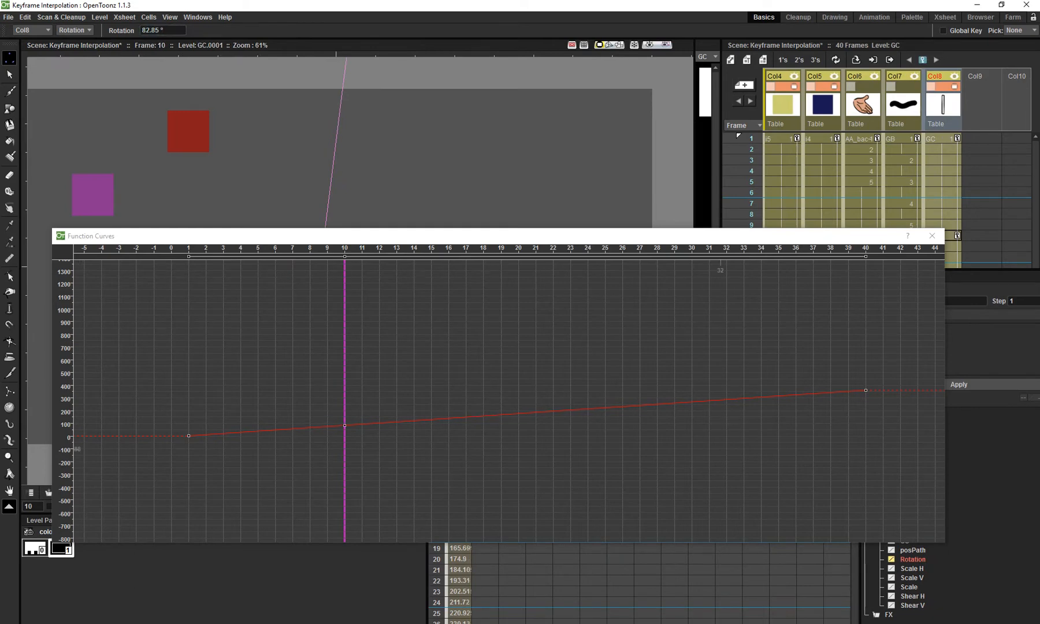
# Try setting a key at frame 21 on Col8's rotation curve, and fit the curve to the graph.
pyautogui.rightClick(539, 433)
pyautogui.click(536, 414)
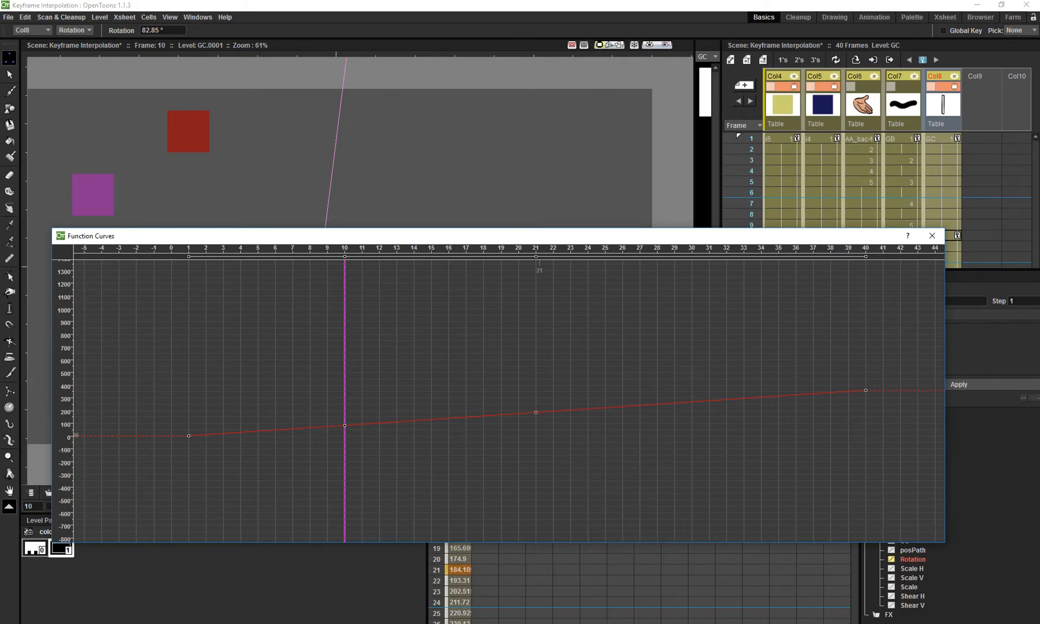
pyautogui.rightClick(543, 429)
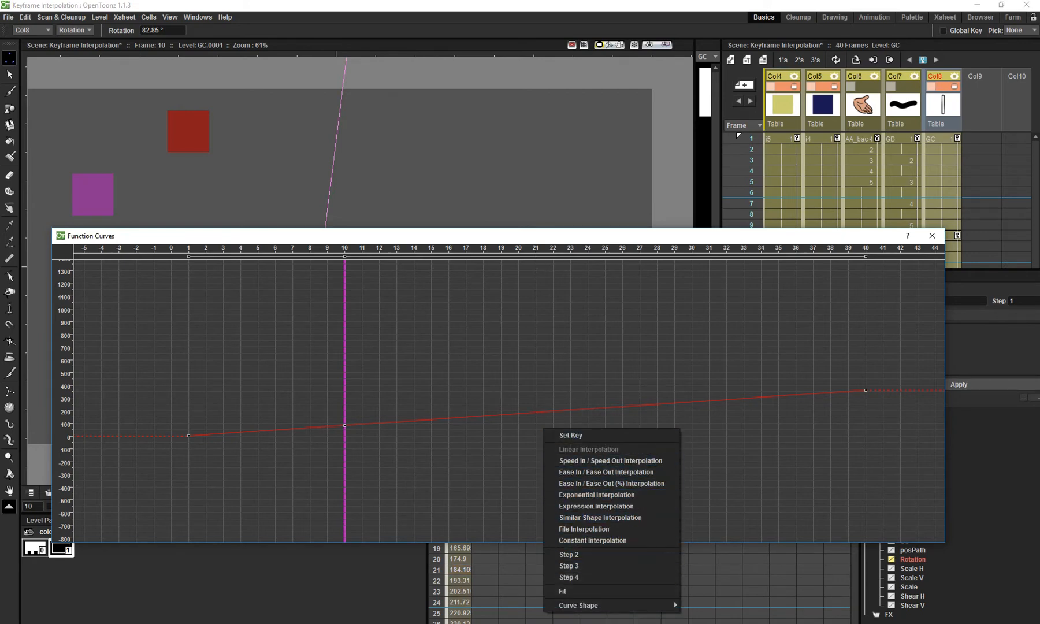
pyautogui.click(572, 591)
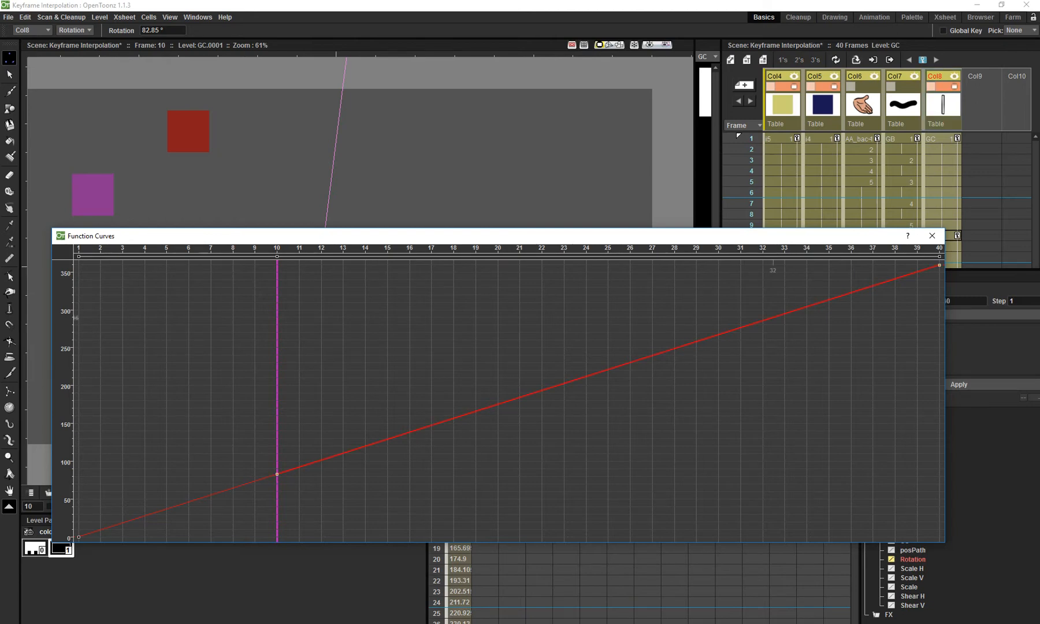
# Apply Speed In / Speed Out interpolation to the frame 10 to 40 segment and try its first handle at lengths 22.4 and 9.9.
pyautogui.rightClick(772, 316)
pyautogui.click(809, 350)
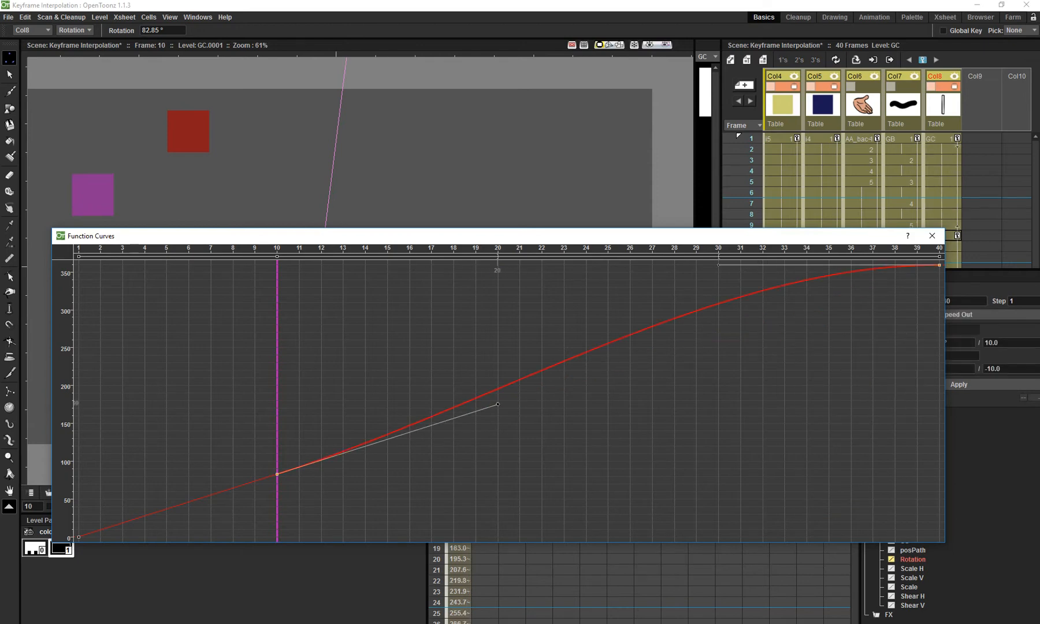
pyautogui.moveTo(497, 404); pyautogui.dragTo(772, 317)
pyautogui.click(496, 451)
pyautogui.click(461, 407)
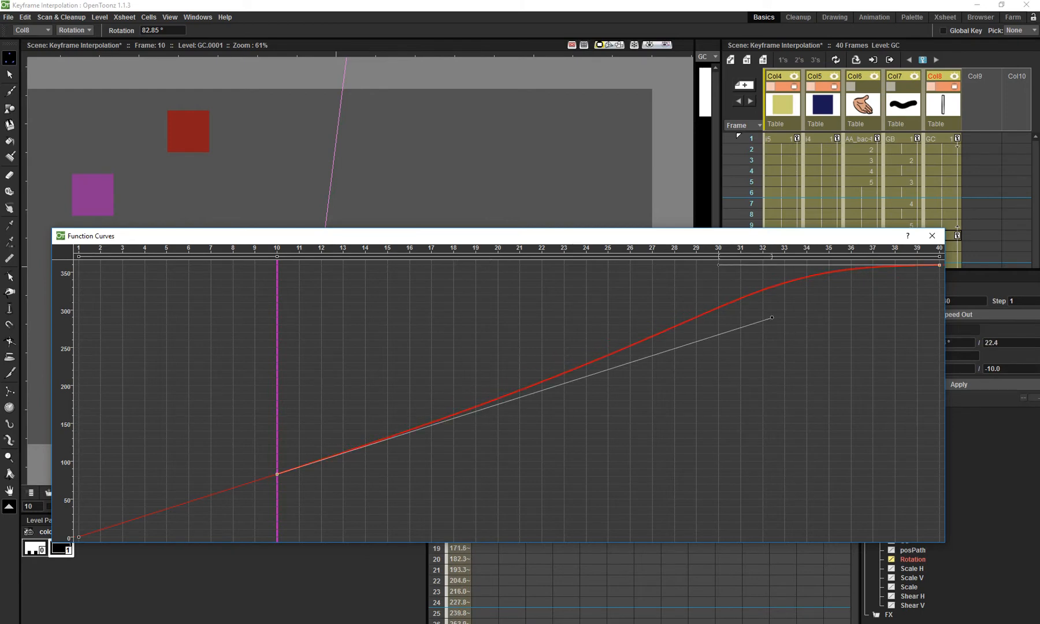
pyautogui.scroll(-5, 486, 490)
pyautogui.moveTo(598, 421); pyautogui.dragTo(490, 456)
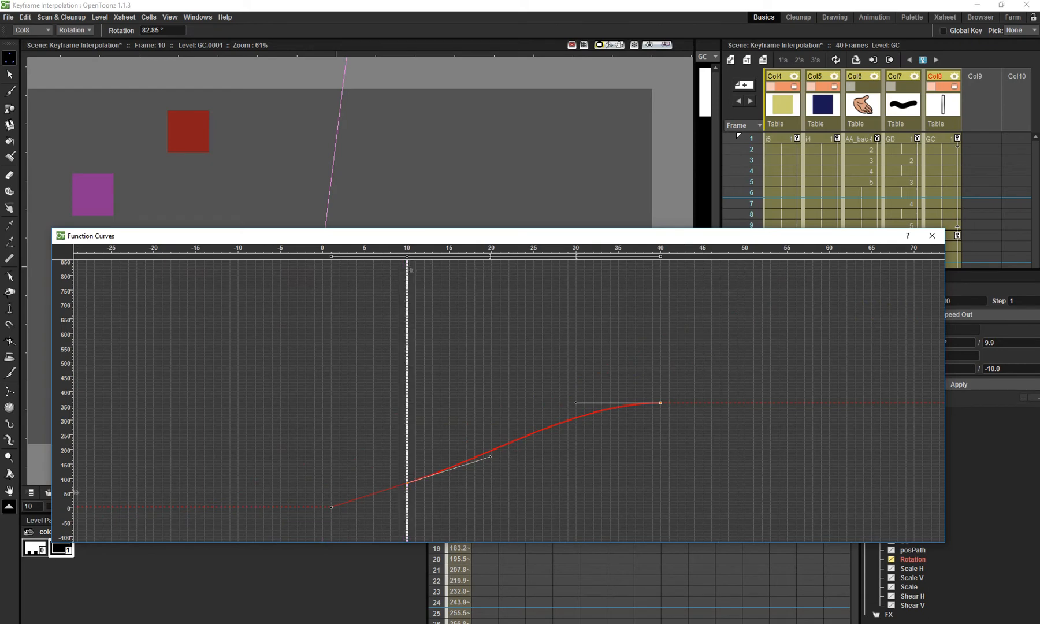
# Undo the handle edits, the Speed In / Speed Out interpolation and the key at frame 10.
pyautogui.hotkey('ctrl', 'z')
pyautogui.hotkey('ctrl', 'z')
pyautogui.hotkey('ctrl', 'z')
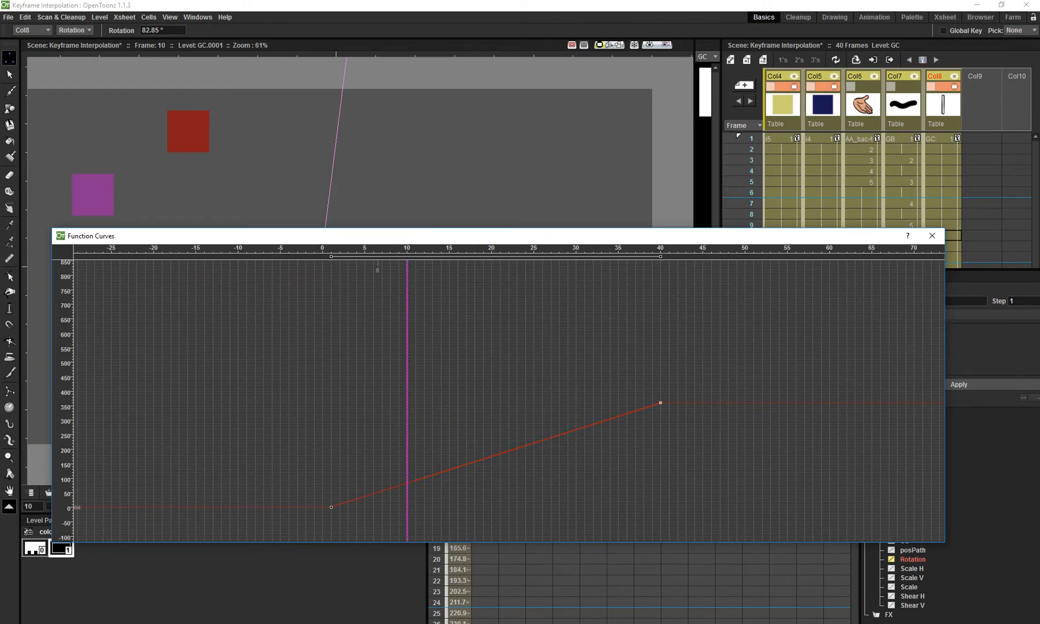
# Apply Speed In / Speed Out interpolation to Col8's rotation segment from frame 1 to 40.
pyautogui.rightClick(357, 298)
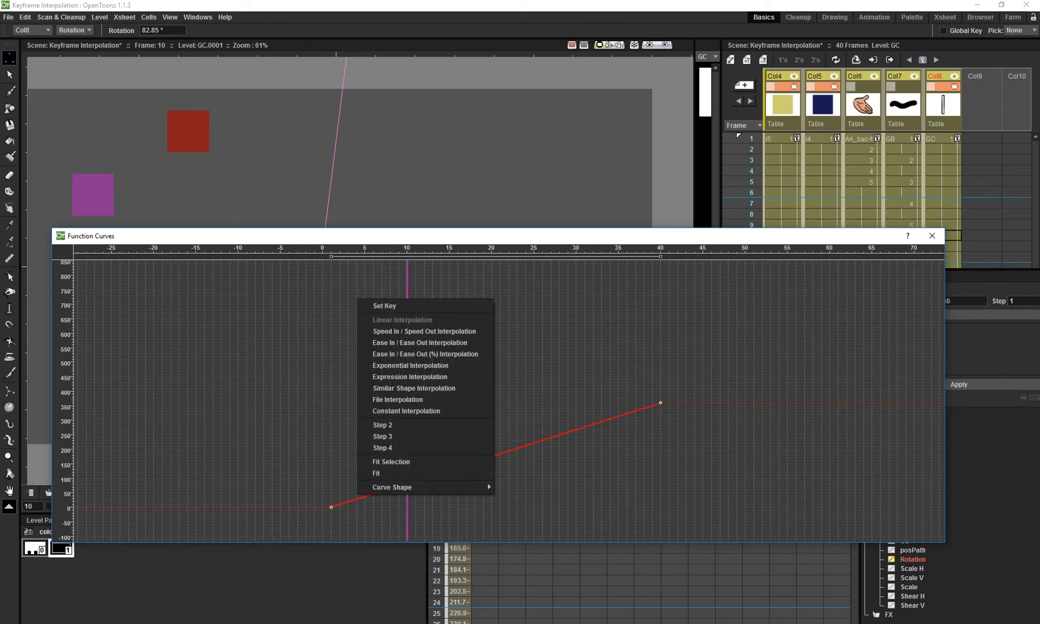
pyautogui.click(398, 332)
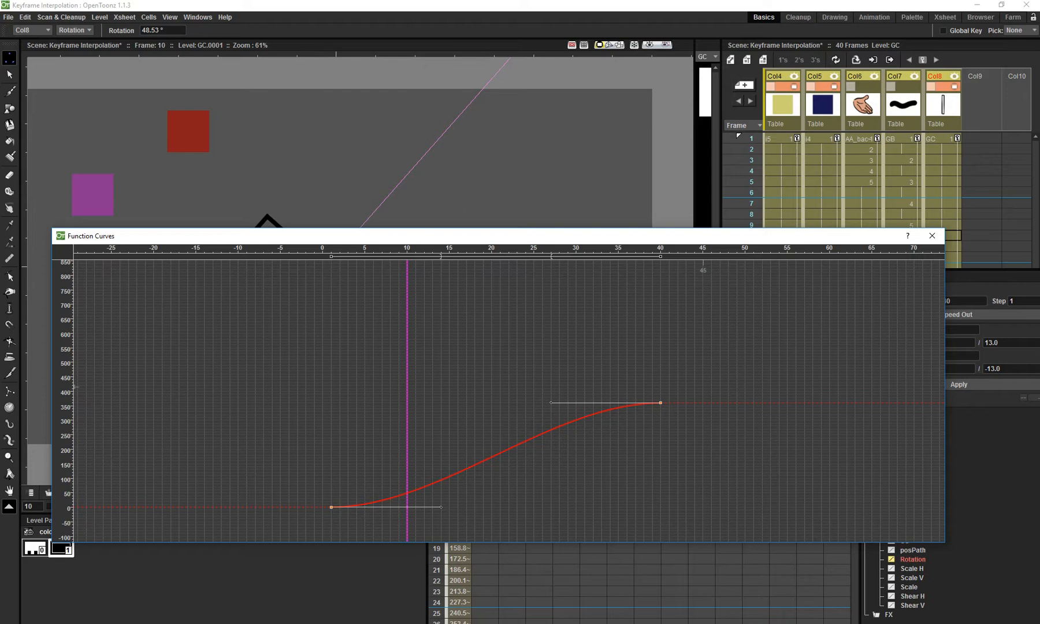
# Uncover the viewer, play the animation to check the bar's rotation with Speed In / Speed Out, and return to frame 1.
pyautogui.moveTo(346, 236); pyautogui.dragTo(359, 384)
pyautogui.hotkey('shift', 'space')
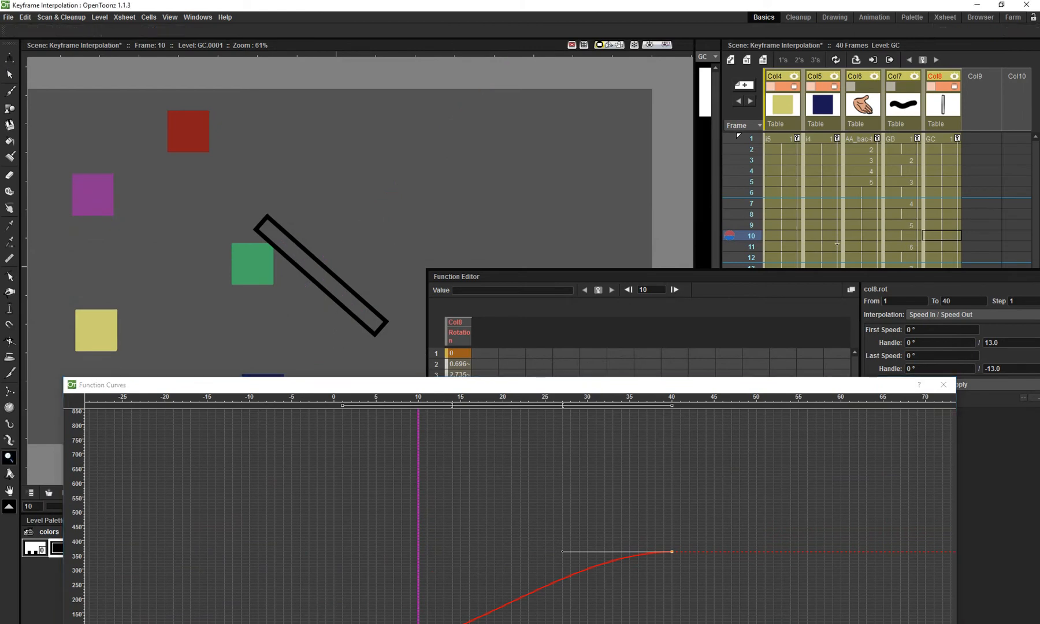
pyautogui.press('p')
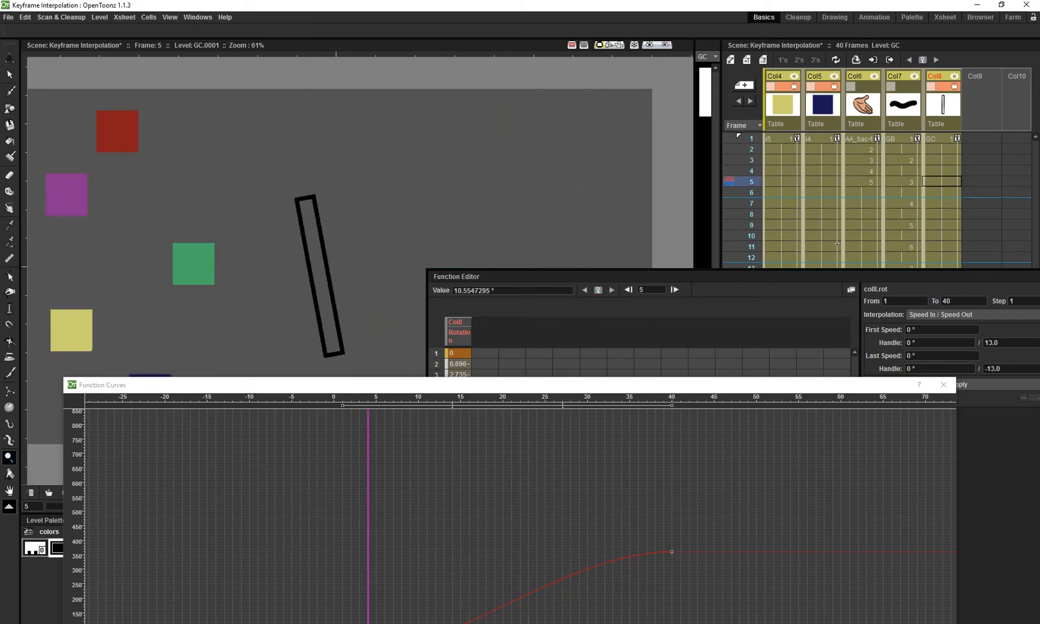
pyautogui.moveTo(173, 384); pyautogui.dragTo(188, 558)
pyautogui.moveTo(462, 276); pyautogui.dragTo(466, 240)
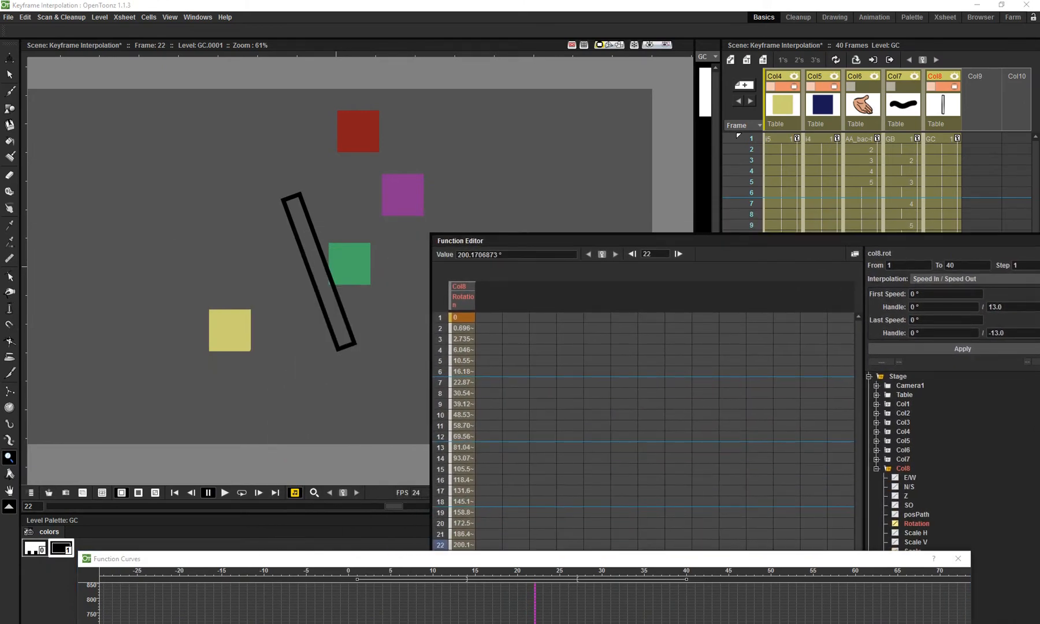
pyautogui.click(948, 140)
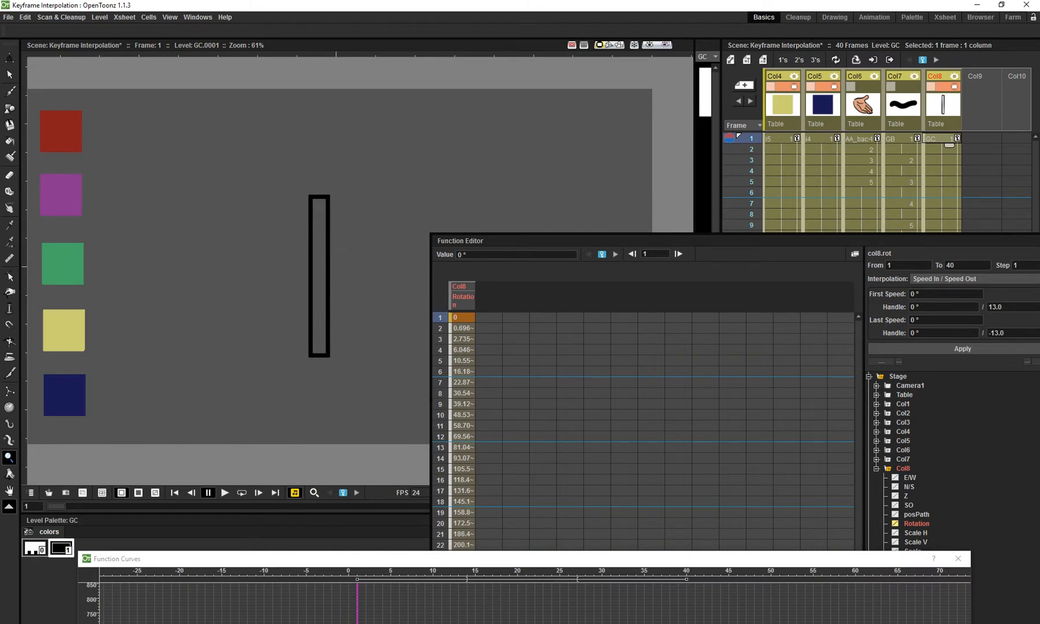
# Display Col8's Scale channel beside Rotation in the Function Editor and reposition the editor so frame 40 is reachable.
pyautogui.moveTo(578, 240); pyautogui.dragTo(289, 517)
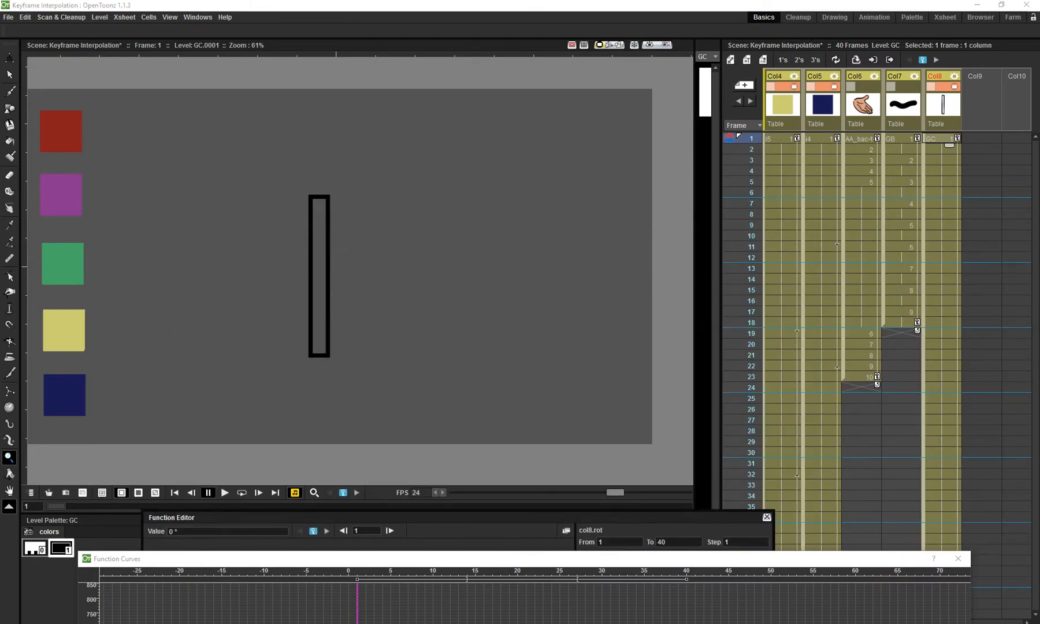
pyautogui.moveTo(323, 558); pyautogui.dragTo(374, 562)
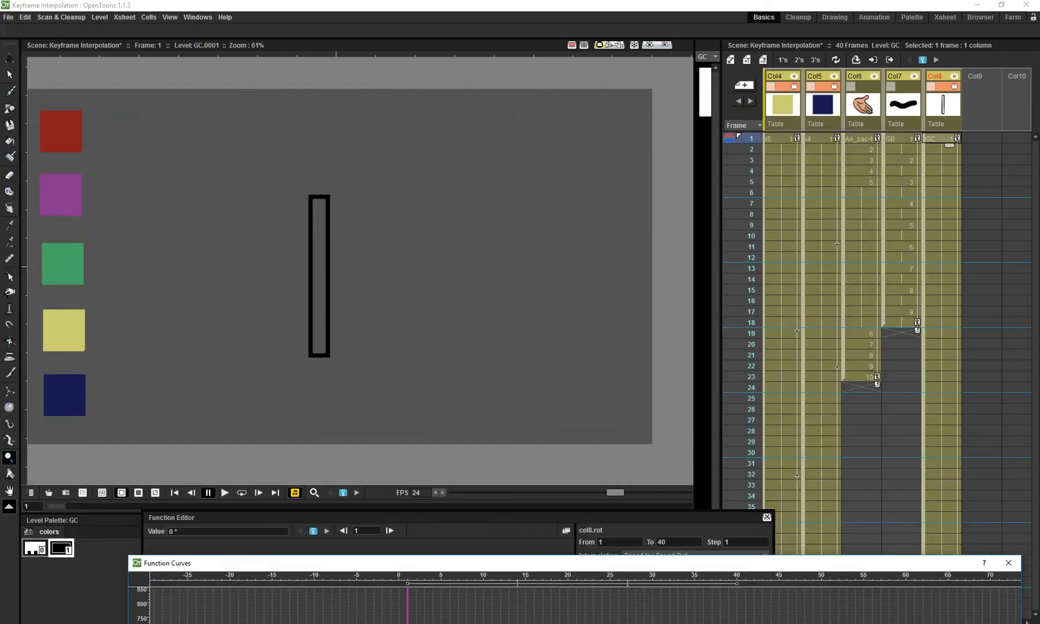
pyautogui.moveTo(289, 518); pyautogui.dragTo(335, 89)
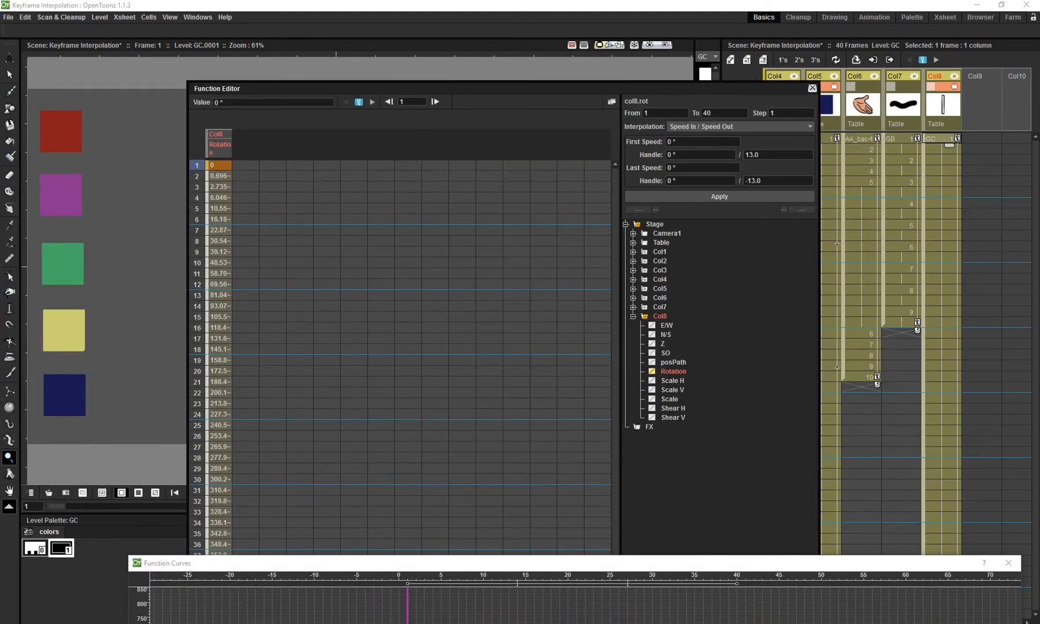
pyautogui.click(652, 325)
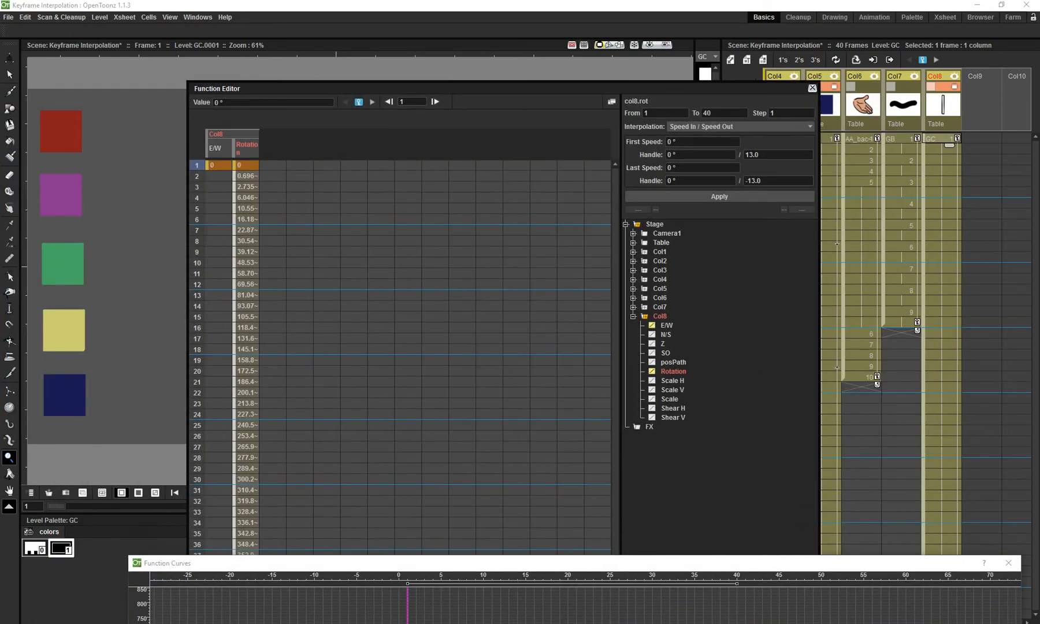
pyautogui.click(652, 326)
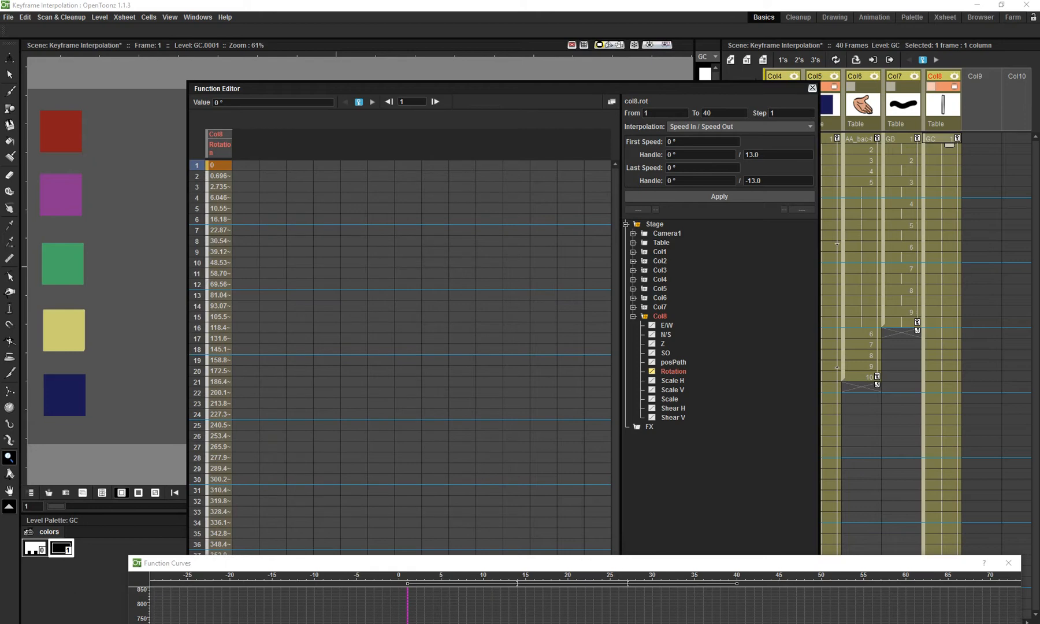
pyautogui.click(651, 399)
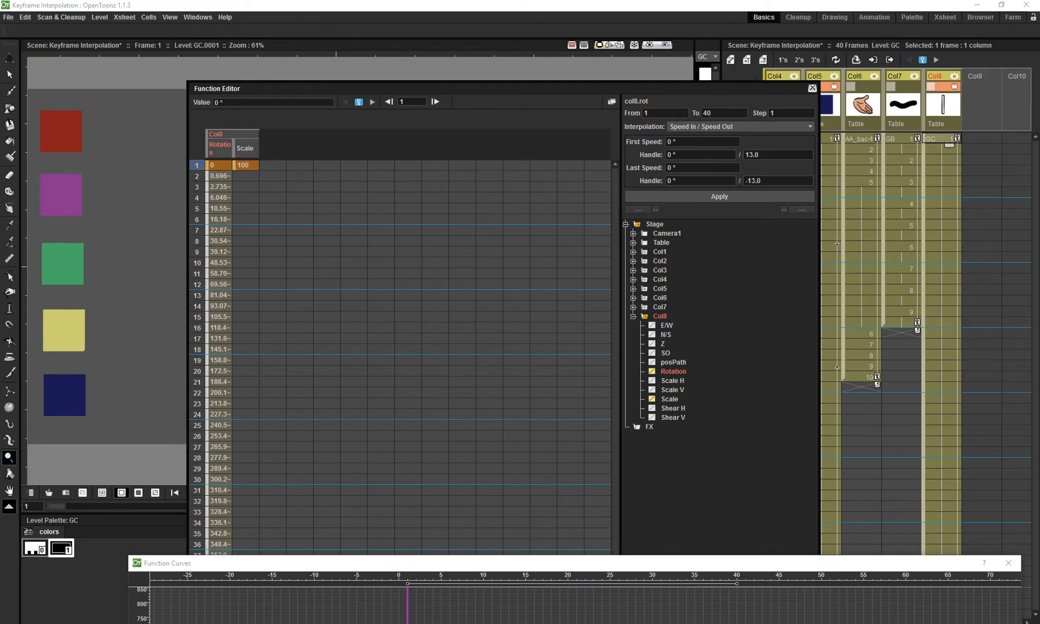
pyautogui.moveTo(347, 88); pyautogui.dragTo(445, 14)
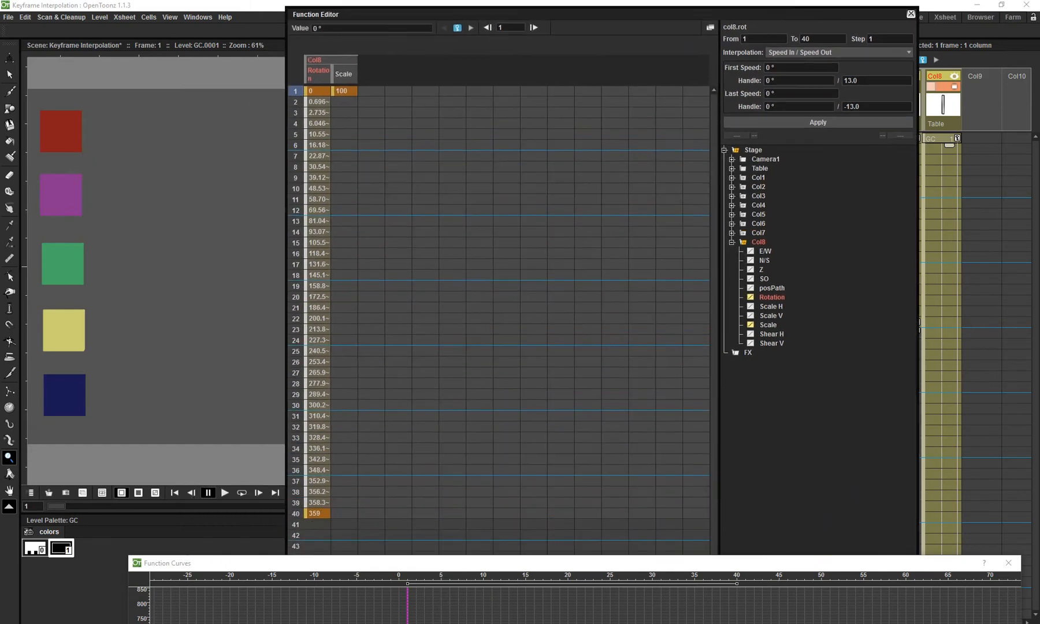
# Set a Scale key of 100 at frame 40 for Col8.
pyautogui.doubleClick(344, 514)
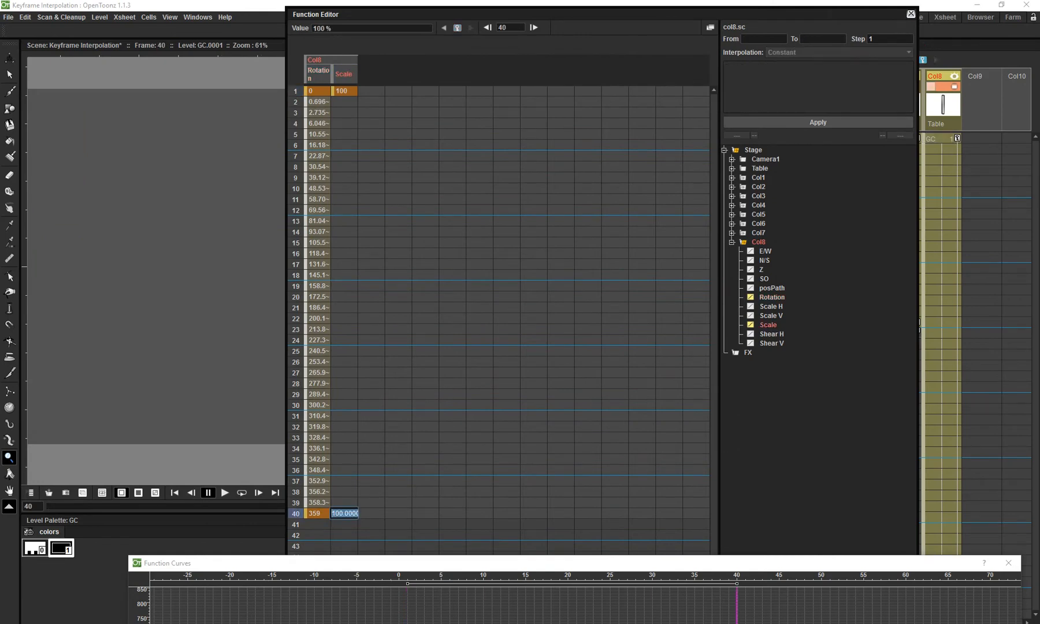
pyautogui.write('100')
pyautogui.press('Return')
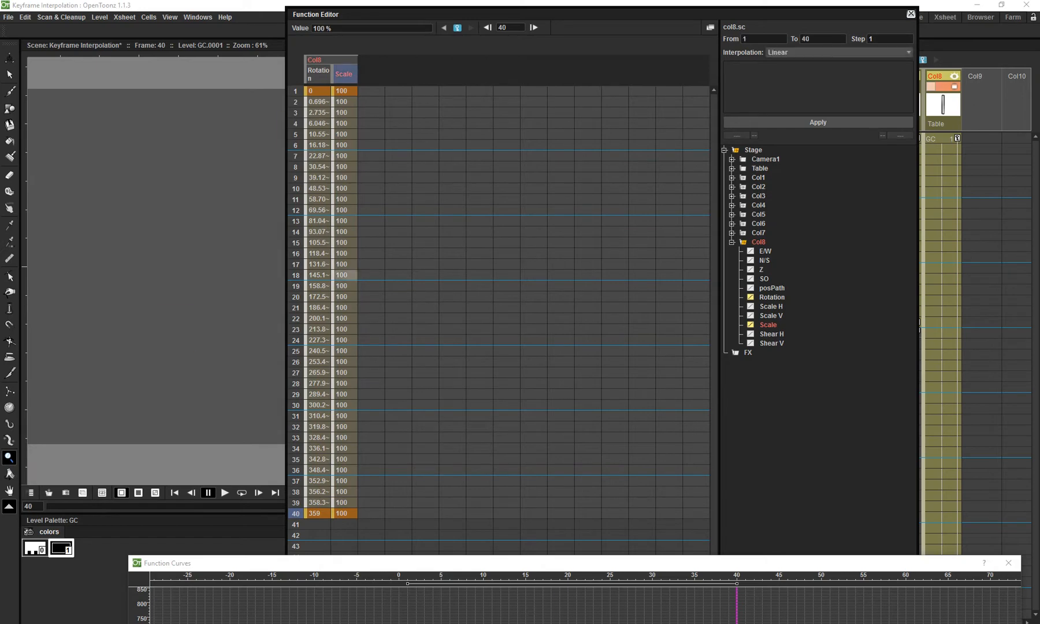
# Set a Scale key of 20 at frame 20 for Col8.
pyautogui.click(941, 322)
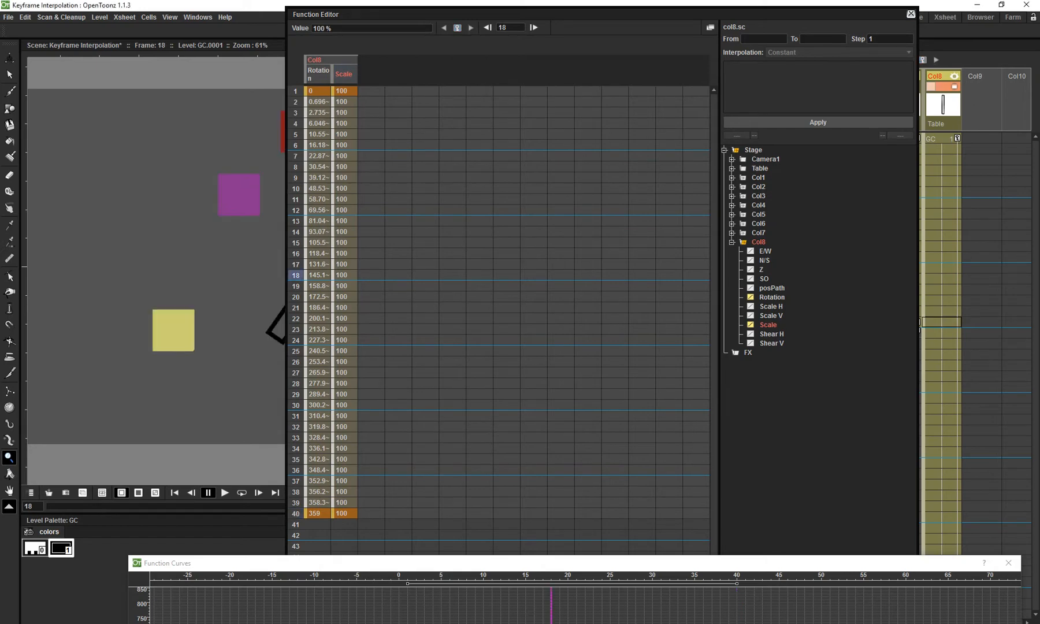
pyautogui.click(942, 343)
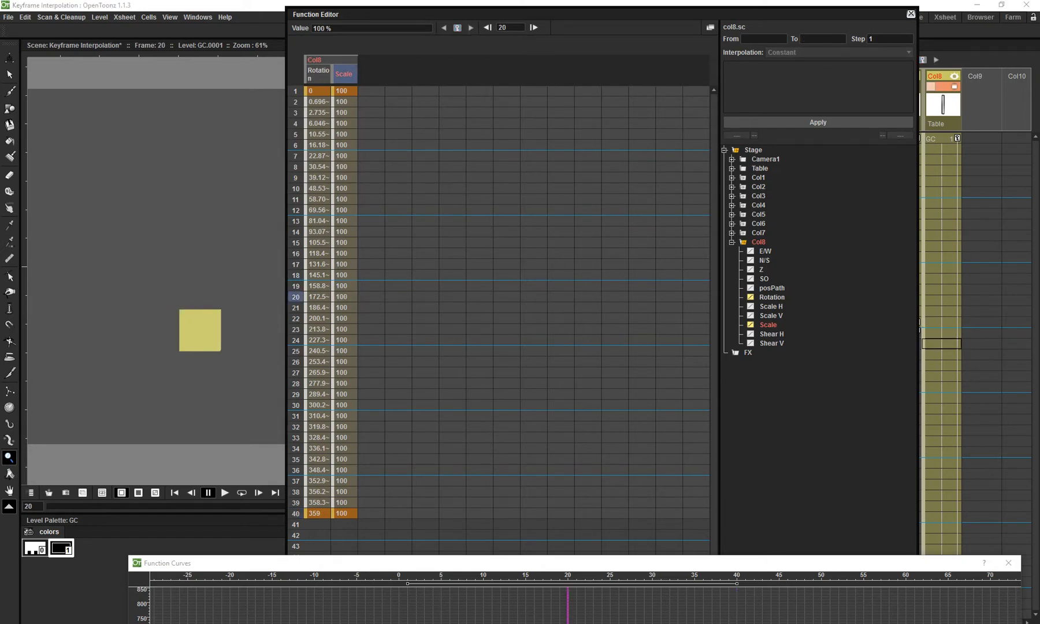
pyautogui.doubleClick(344, 297)
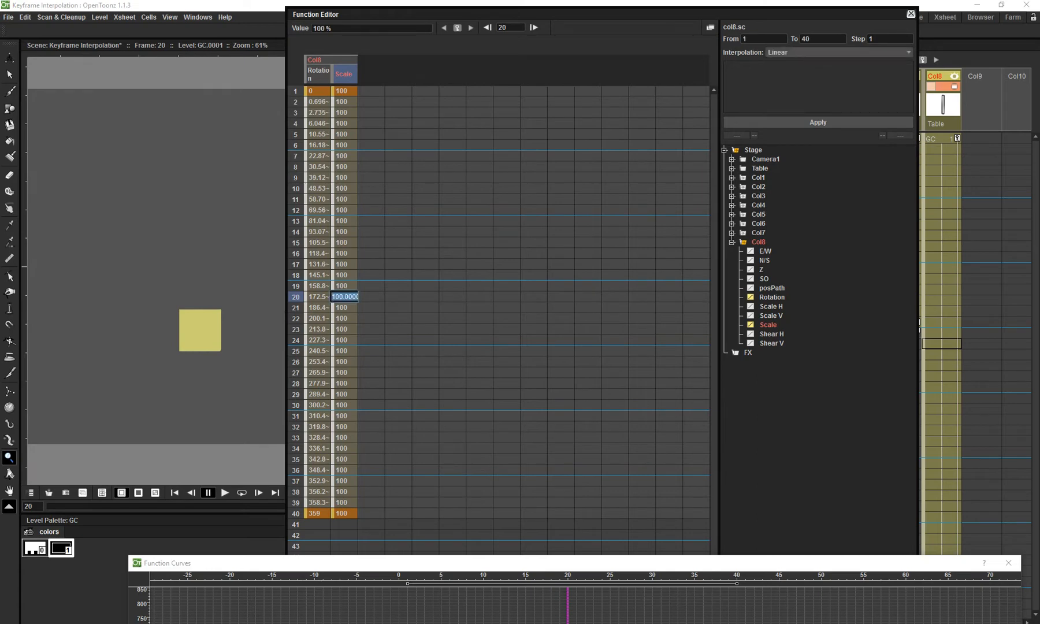
pyautogui.write('20')
pyautogui.press('Return')
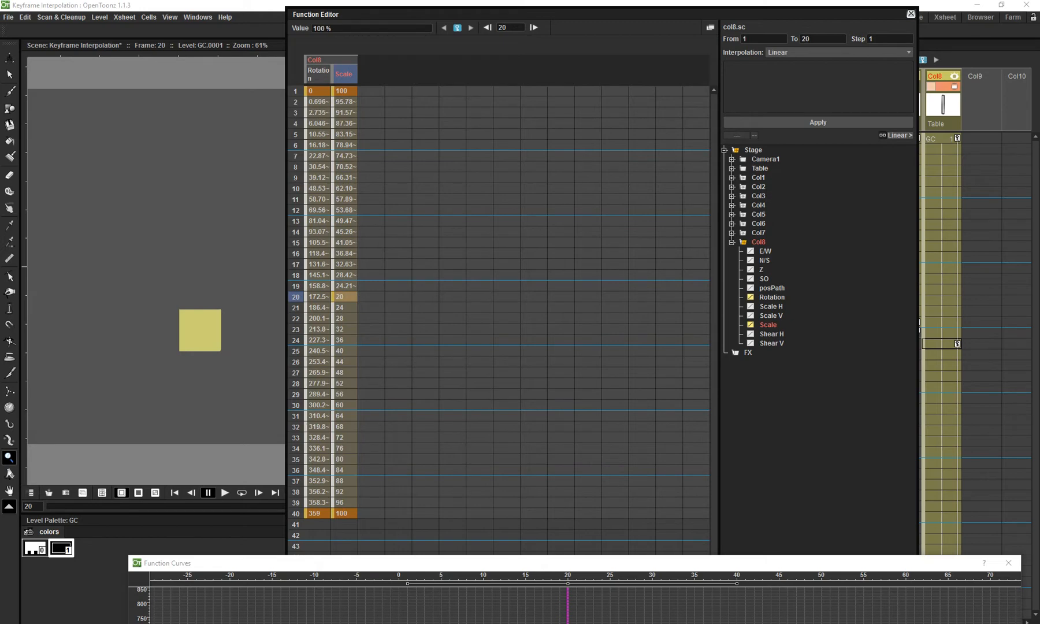
# Apply Speed In / Speed Out interpolation to both of Col8's Scale segments, frames 20 to 40 and 1 to 20.
pyautogui.moveTo(520, 14); pyautogui.dragTo(511, 442)
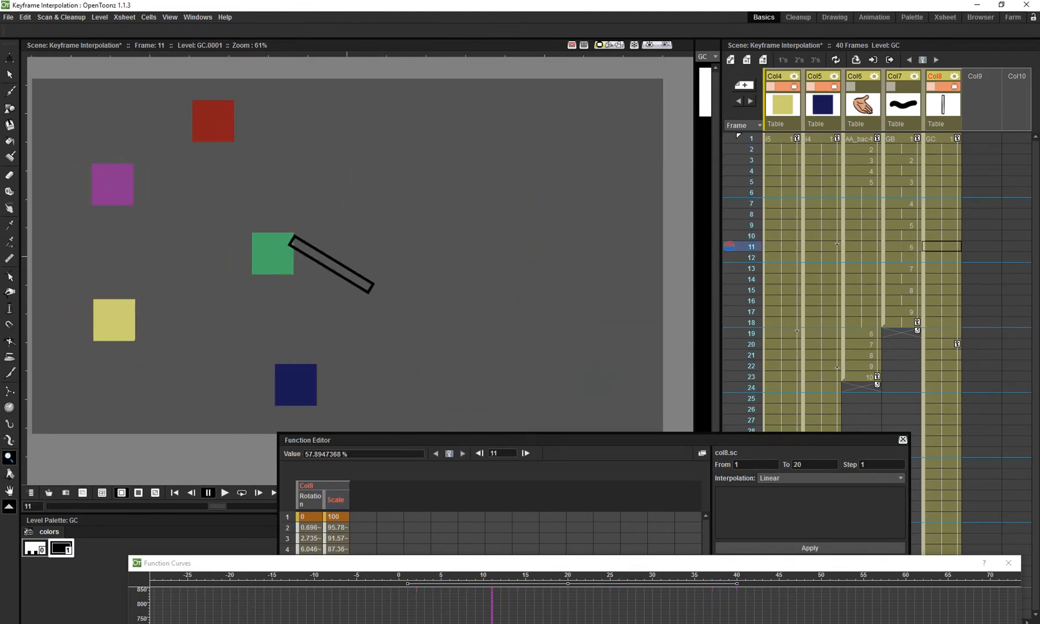
pyautogui.moveTo(508, 562); pyautogui.dragTo(438, 175)
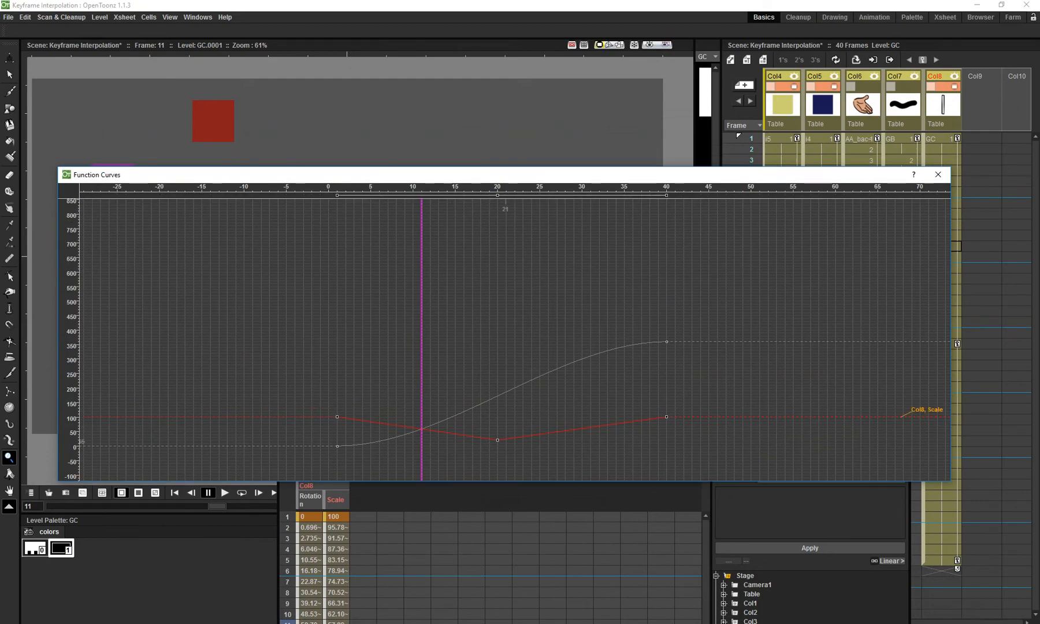
pyautogui.press('f')
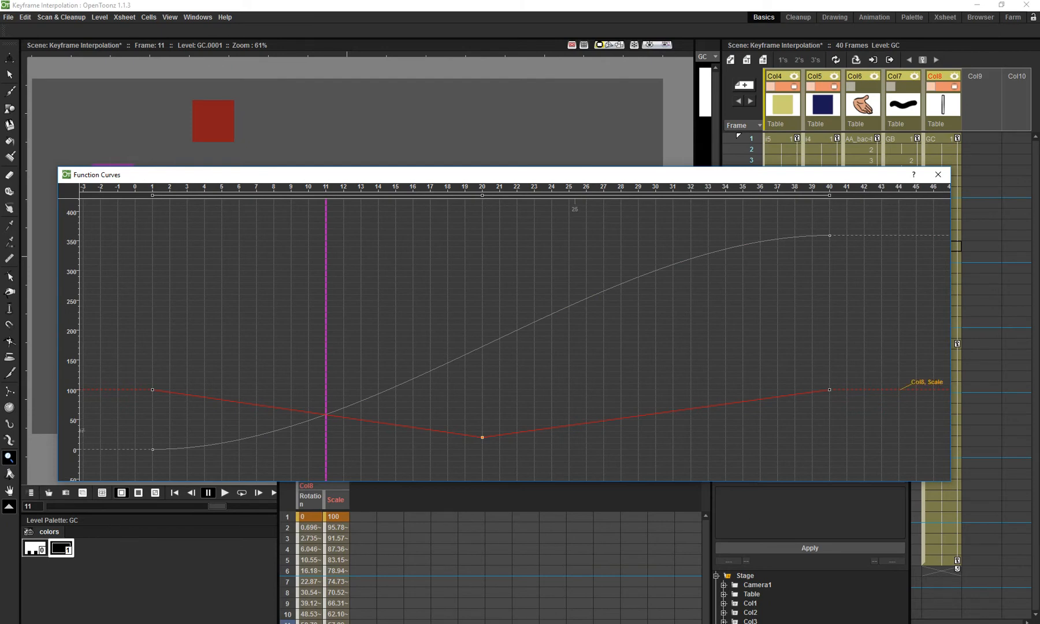
pyautogui.click(574, 425)
pyautogui.rightClick(573, 425)
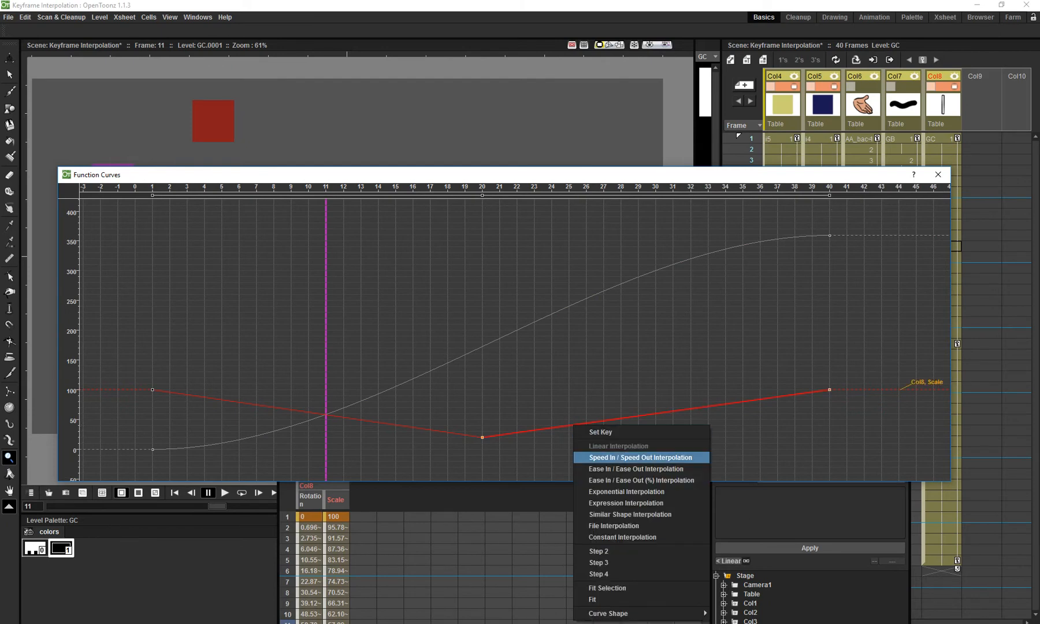
pyautogui.click(612, 458)
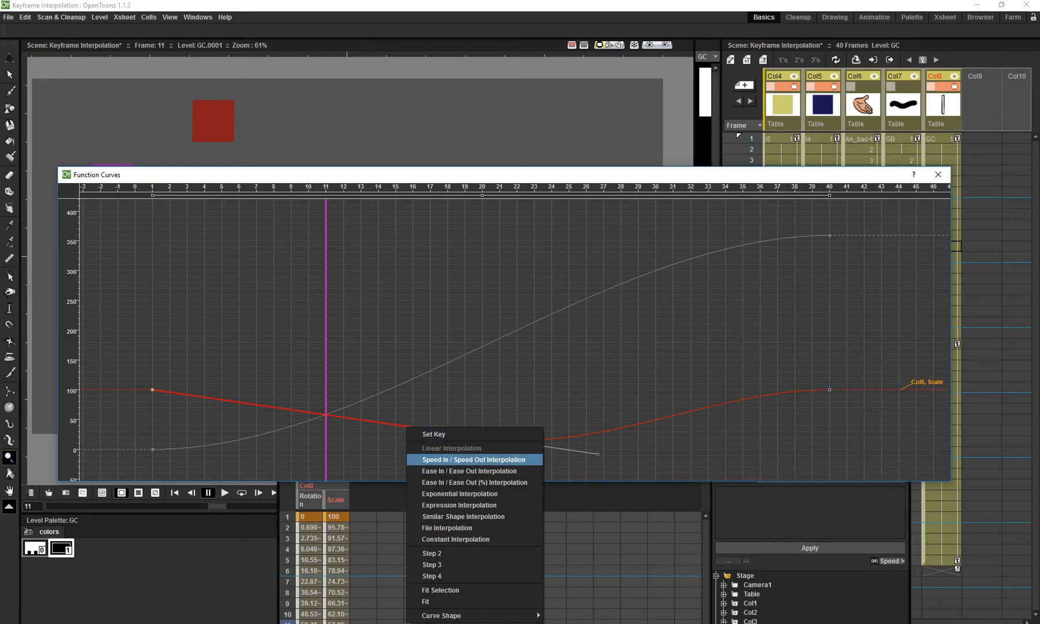
pyautogui.click(473, 459)
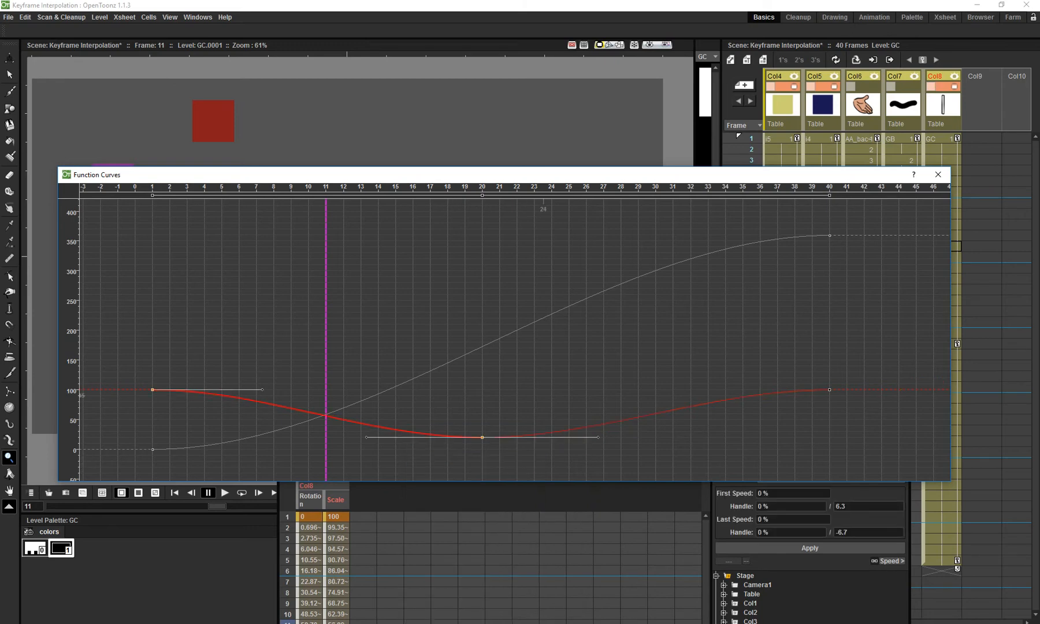
# Select Col8's rotation curve and play the animation to review the bar's combined rotation and scaling.
pyautogui.click(516, 329)
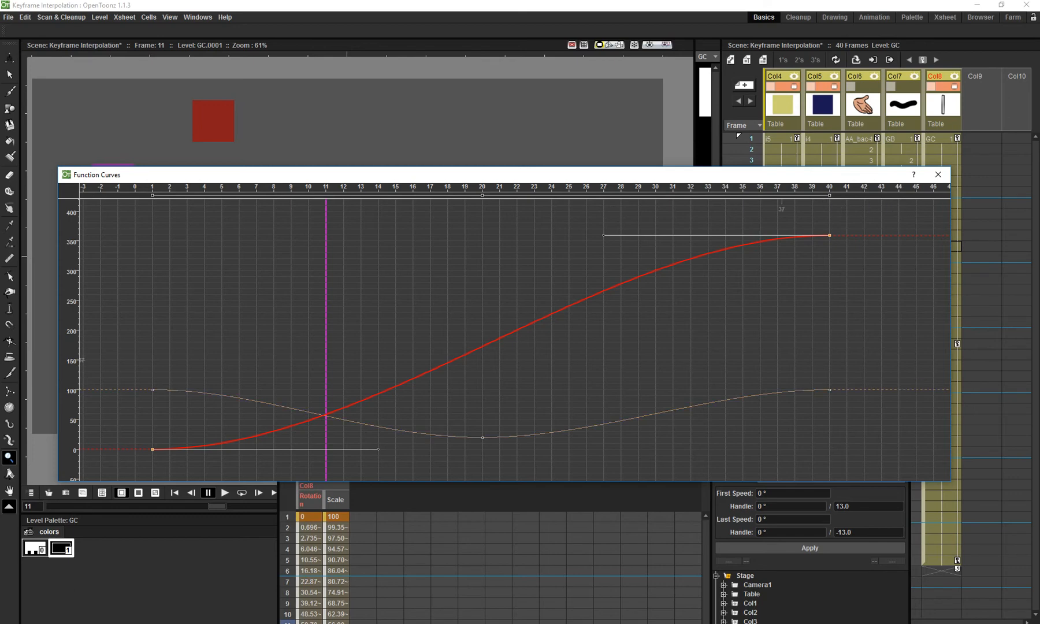
pyautogui.moveTo(665, 175); pyautogui.dragTo(662, 423)
pyautogui.press('p')
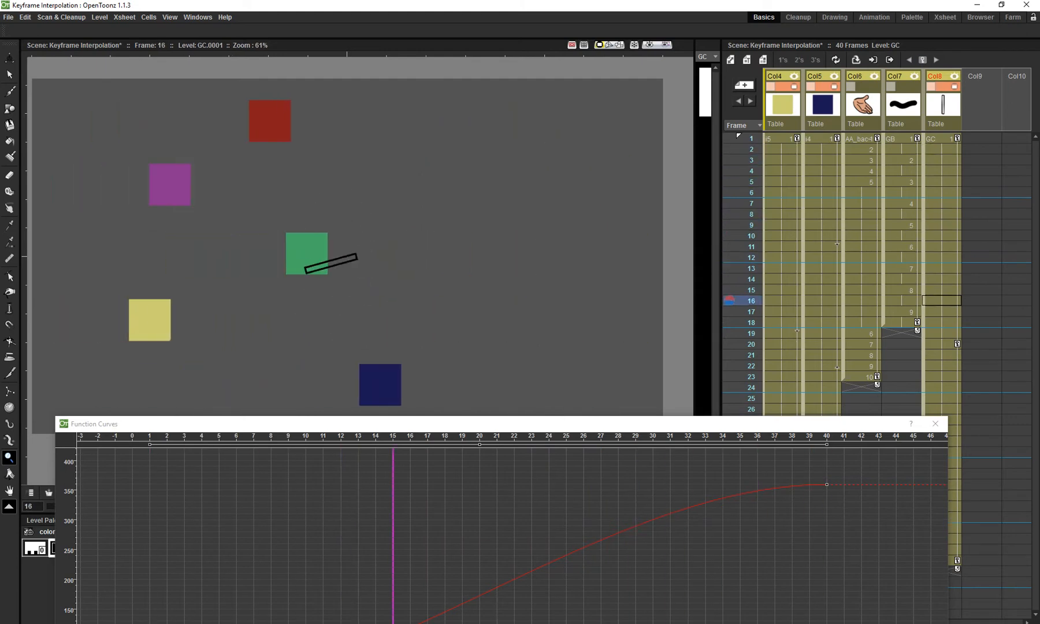
pyautogui.press('p')
pyautogui.moveTo(501, 424); pyautogui.dragTo(460, 212)
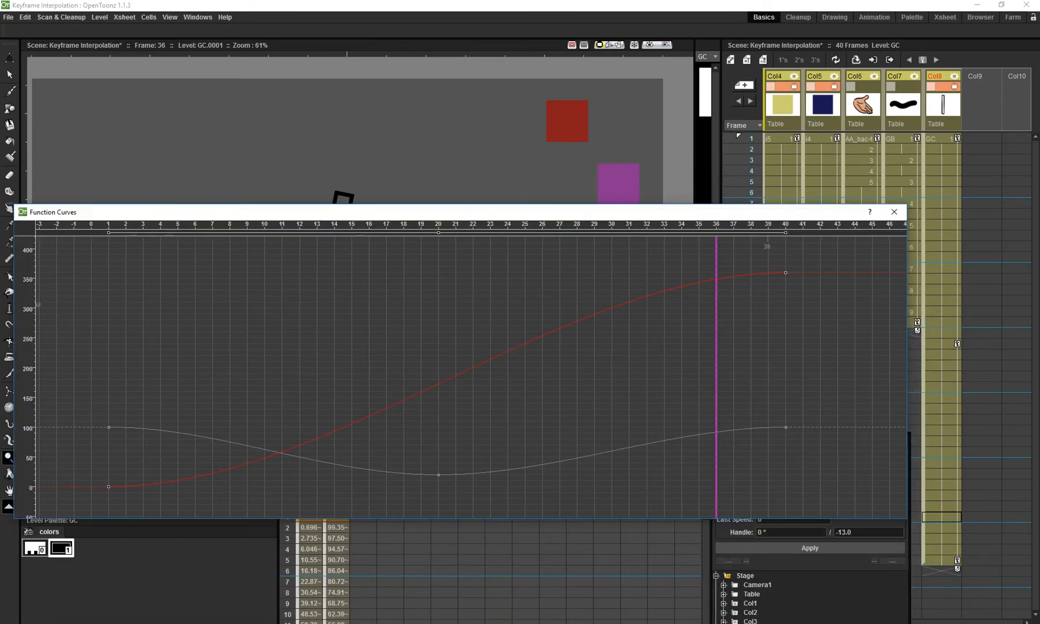
# Hide Col8 in the viewer, and remove all of its channels from the Function Editor and collapse its entry.
pyautogui.moveTo(875, 212); pyautogui.dragTo(924, 612)
pyautogui.click(942, 86)
pyautogui.moveTo(780, 439); pyautogui.dragTo(693, 188)
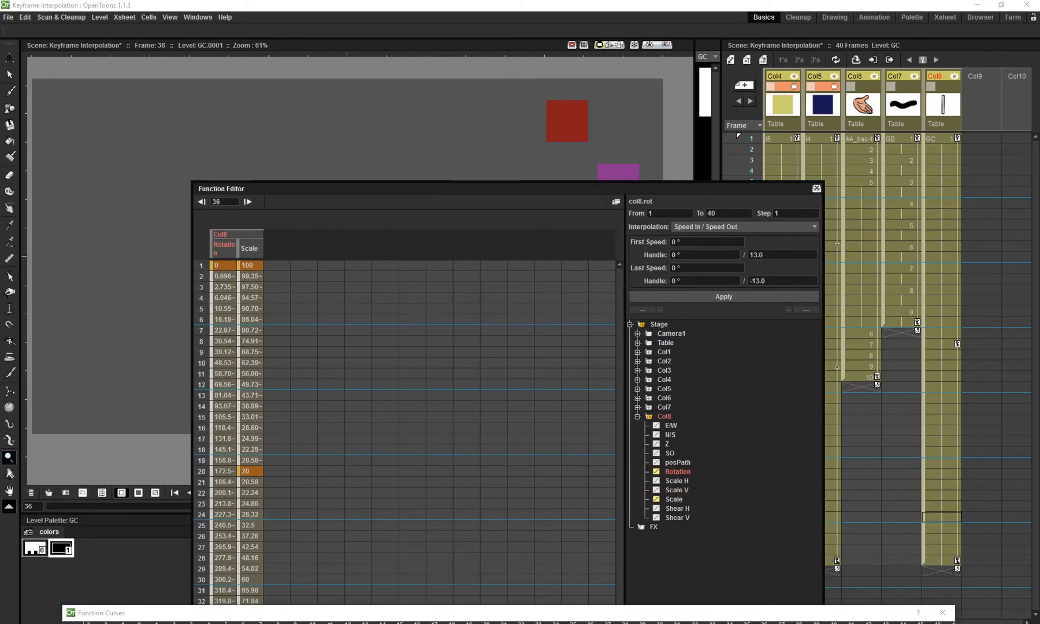
pyautogui.click(649, 416)
pyautogui.click(649, 416)
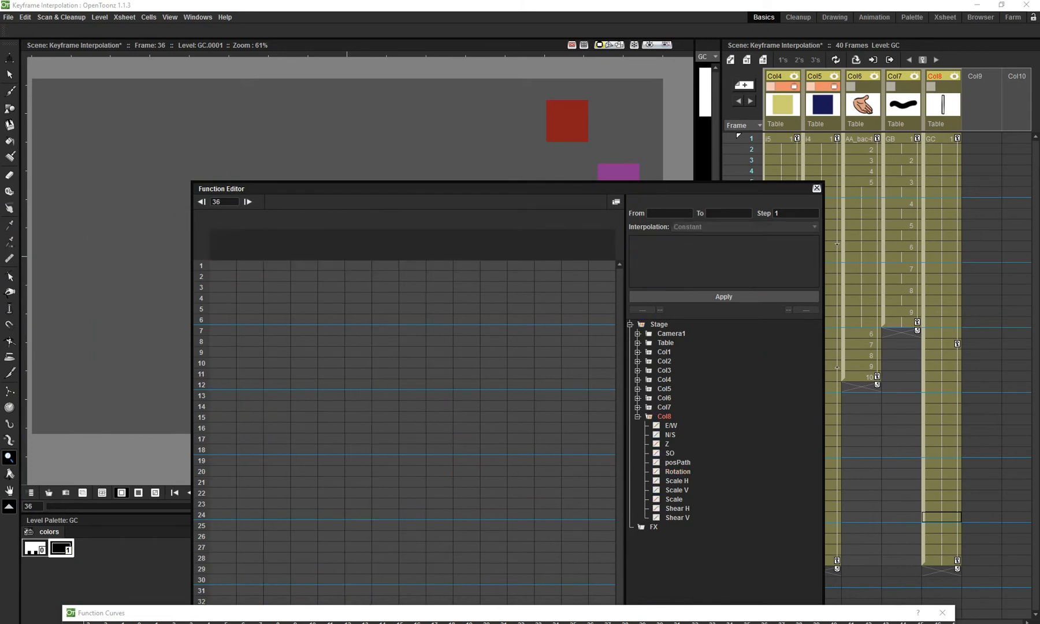
pyautogui.click(637, 417)
# Display Col2's E/W channel in the Function Editor and move the editor clear of the viewer.
pyautogui.click(637, 351)
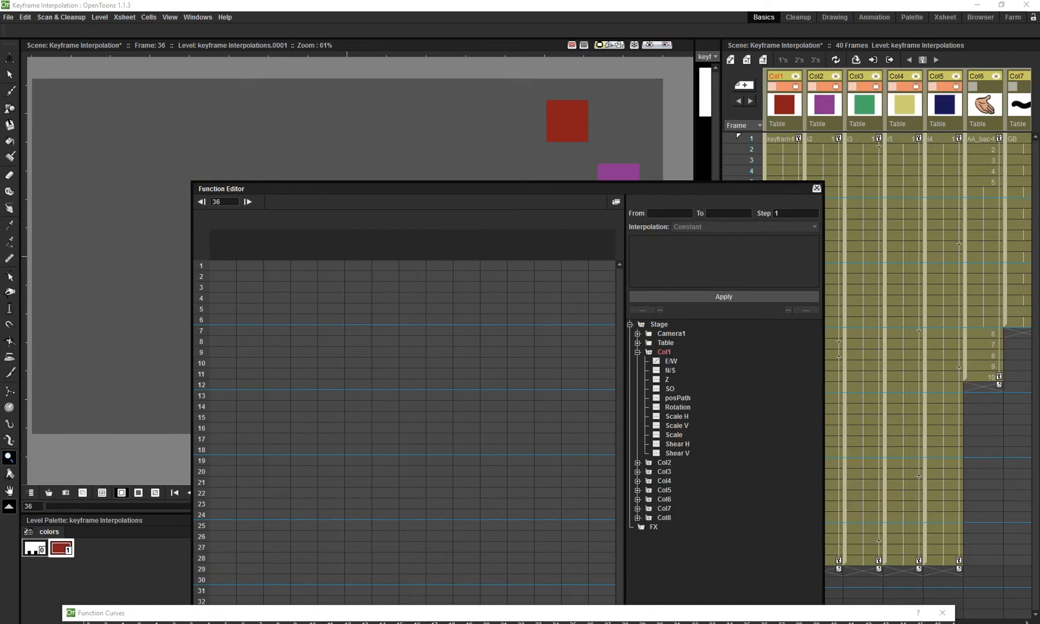
pyautogui.click(637, 352)
pyautogui.click(637, 361)
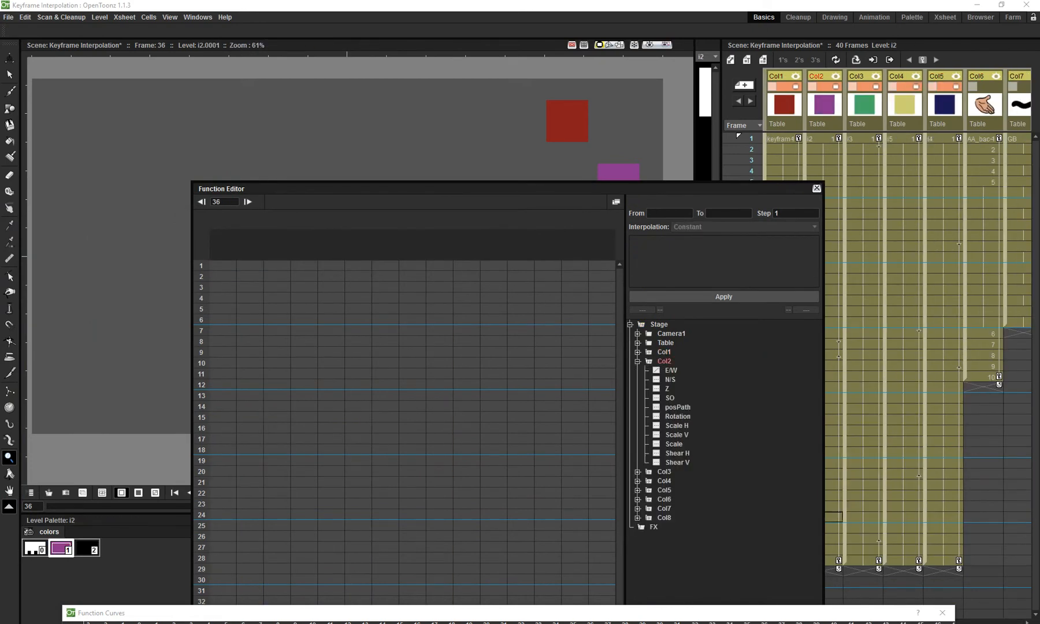
pyautogui.click(656, 371)
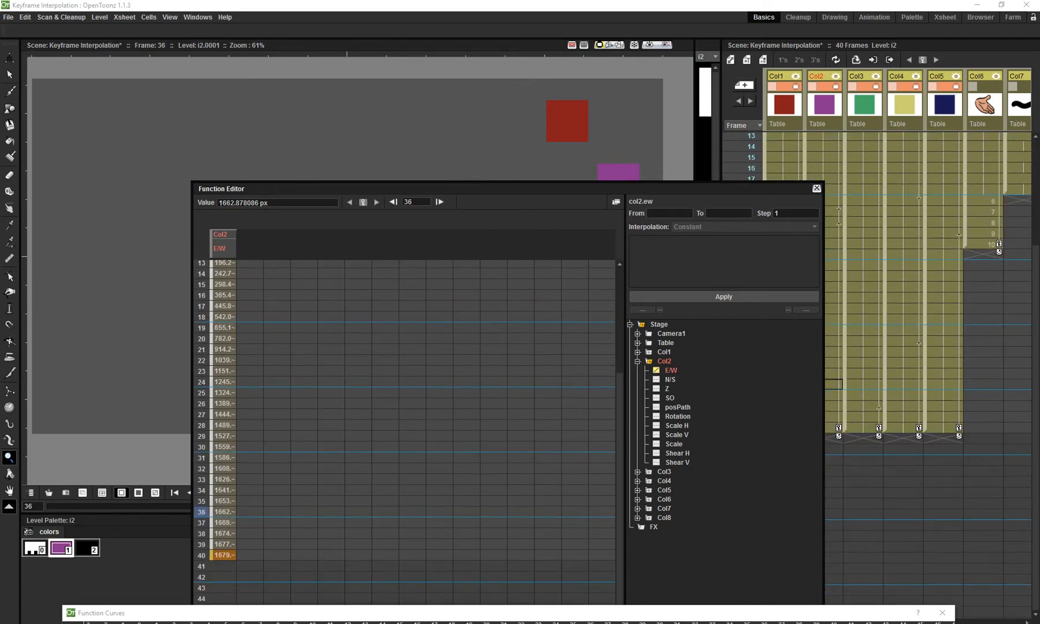
pyautogui.moveTo(231, 188); pyautogui.dragTo(457, 268)
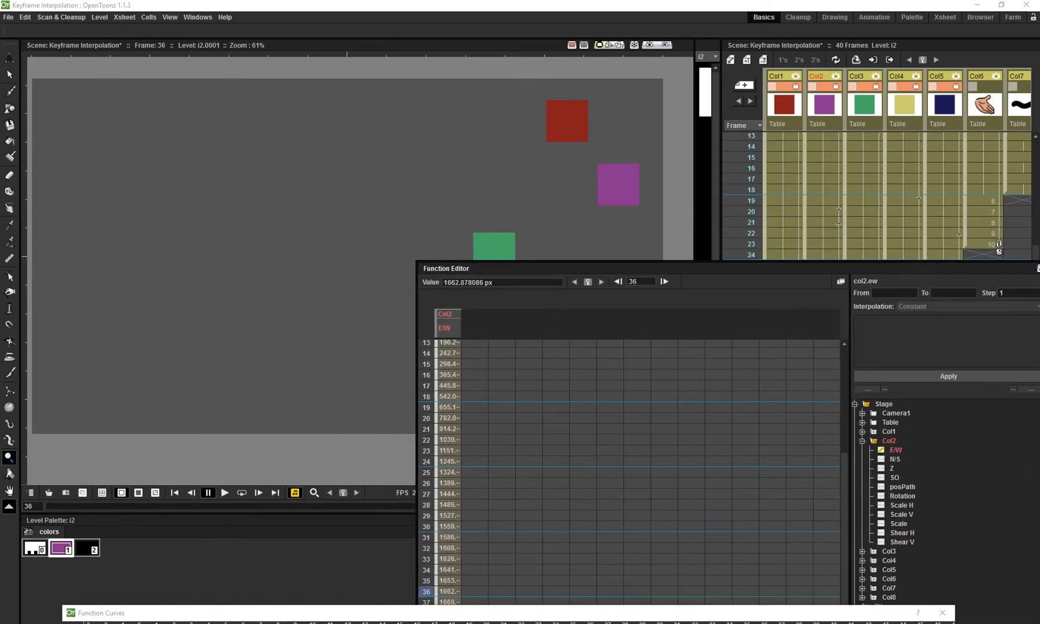
# Hide Col1, Col3, Col4 and Col5 in the viewer, leaving Col1 unlocked, and select Col2.
pyautogui.click(771, 86)
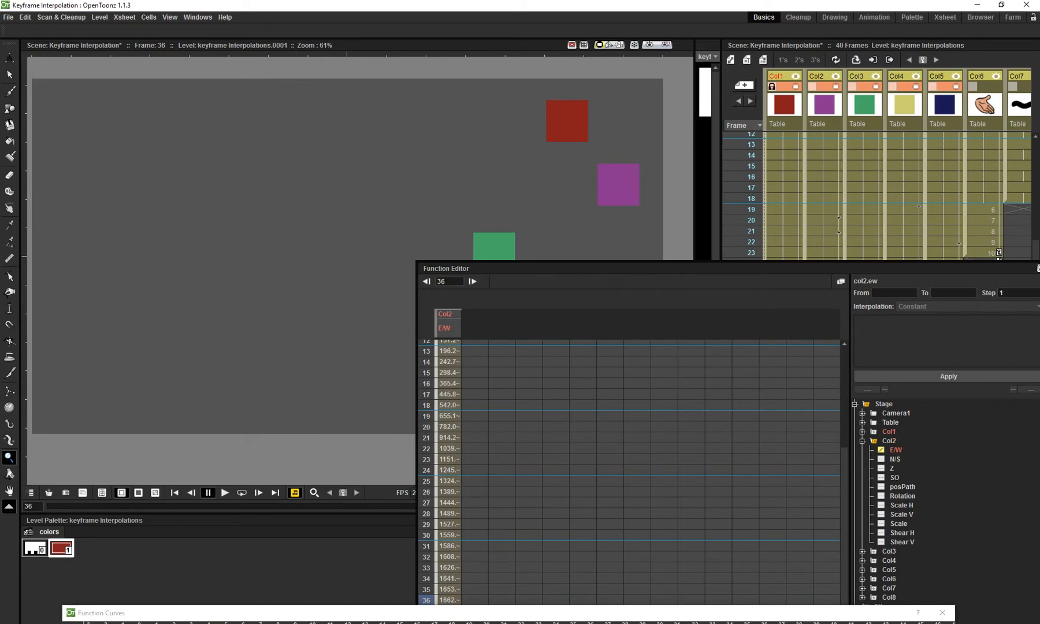
pyautogui.click(772, 87)
pyautogui.click(795, 86)
pyautogui.click(876, 86)
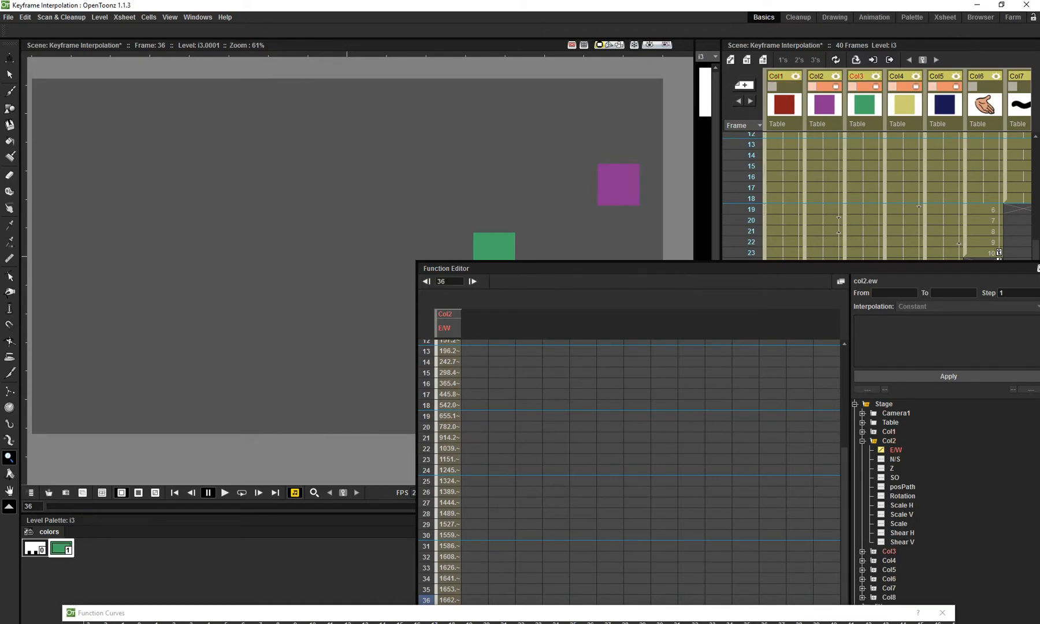
pyautogui.click(916, 86)
pyautogui.click(956, 86)
pyautogui.click(824, 105)
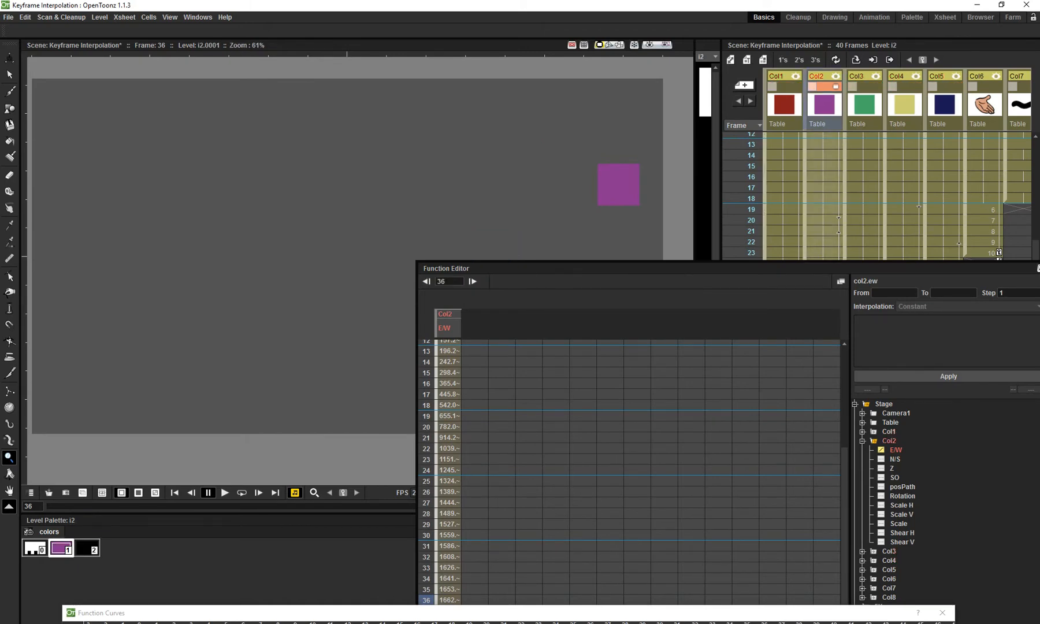
# Return to frame 1 of Col2 in the Xsheet and save the scene.
pyautogui.scroll(2, 823, 196)
pyautogui.click(820, 138)
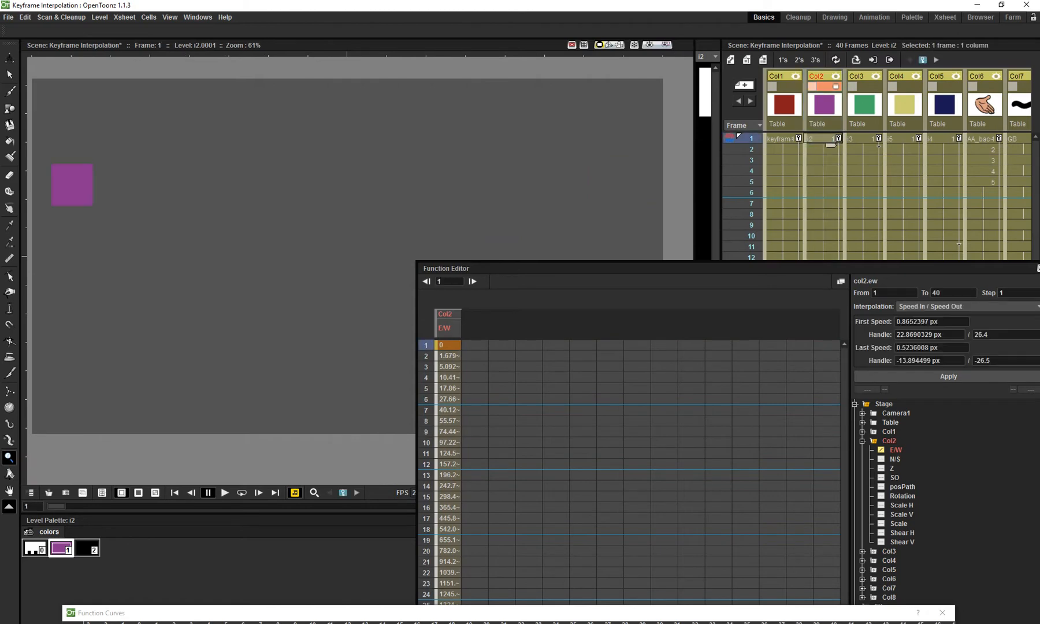
pyautogui.hotkey('ctrl', 's')
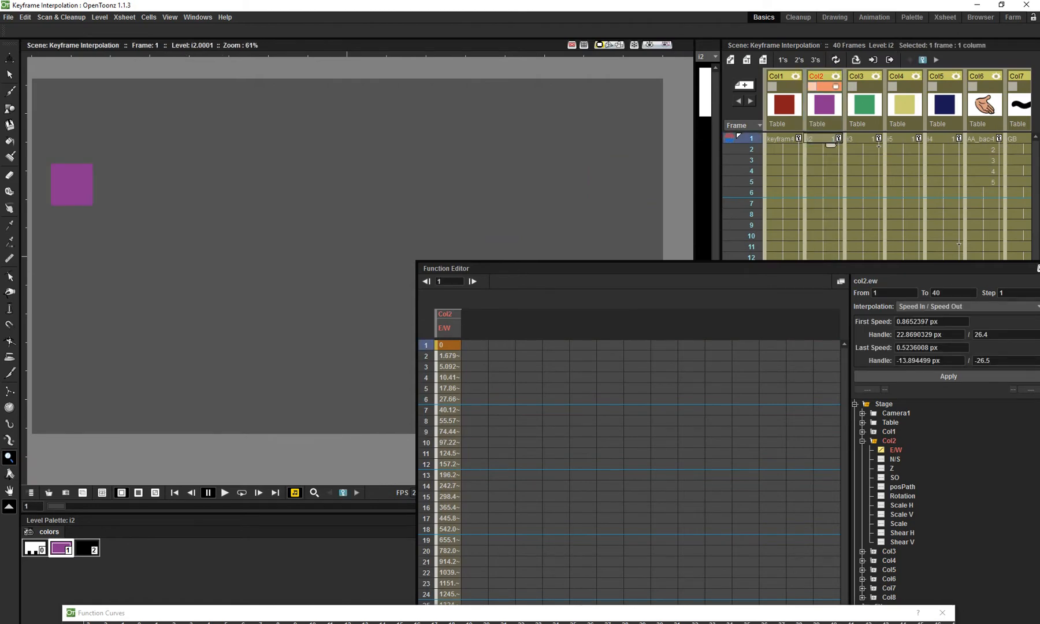
# Go to frame 13 and activate the Animate tool in Position mode for Col2.
pyautogui.moveTo(751, 139); pyautogui.dragTo(751, 268)
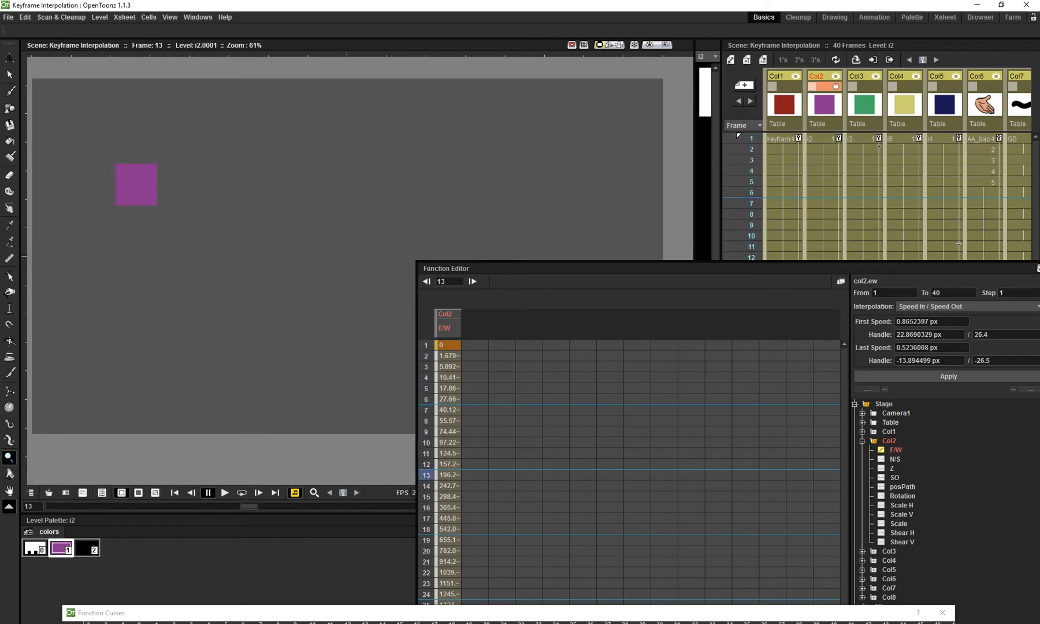
pyautogui.press('s')
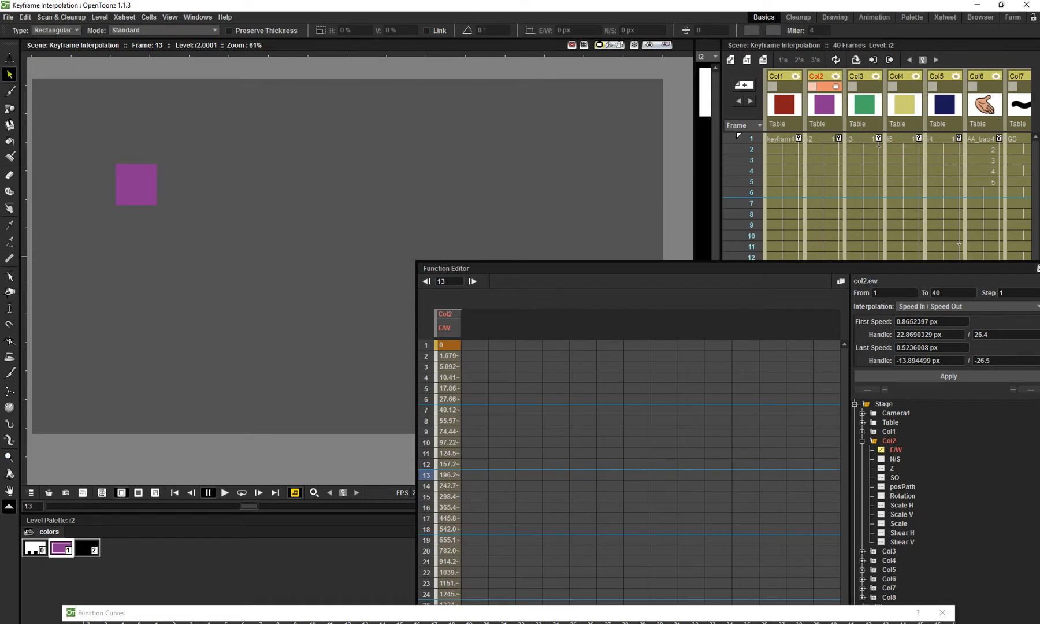
pyautogui.press('a')
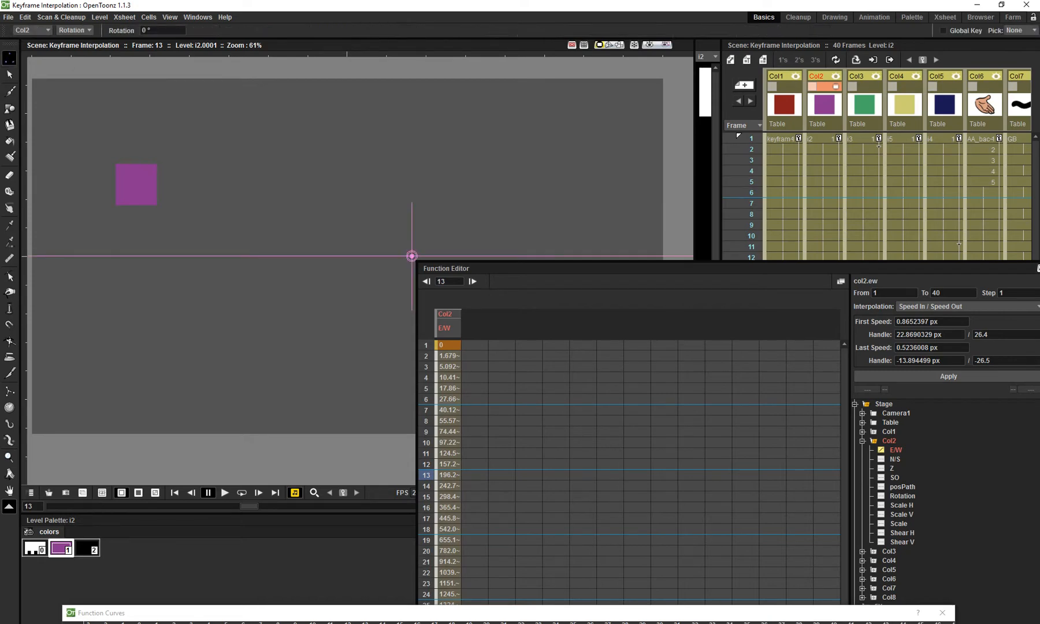
pyautogui.press('e')
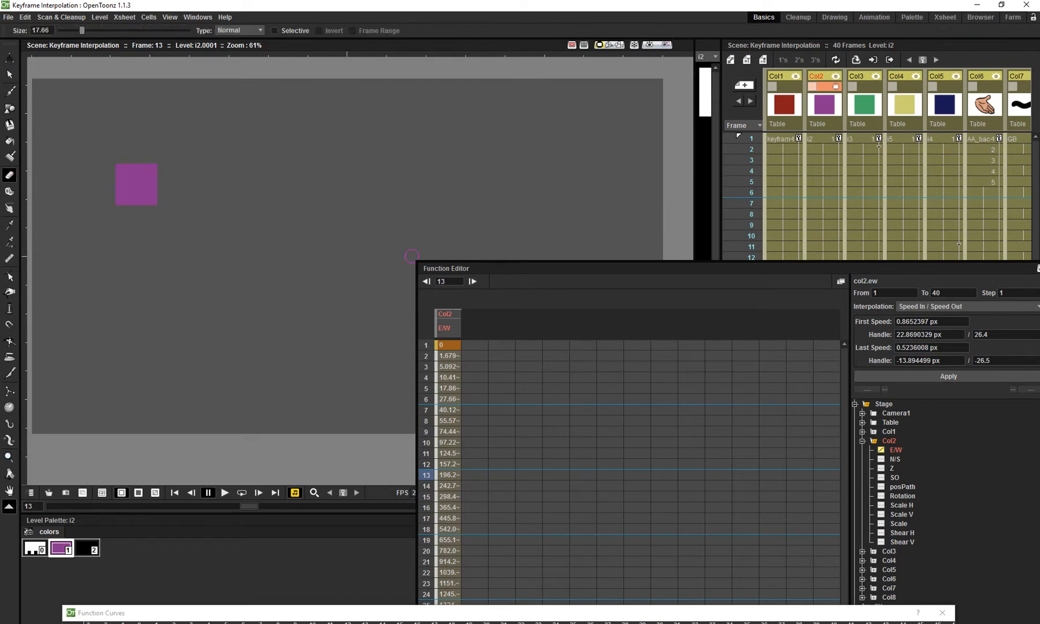
pyautogui.press('a')
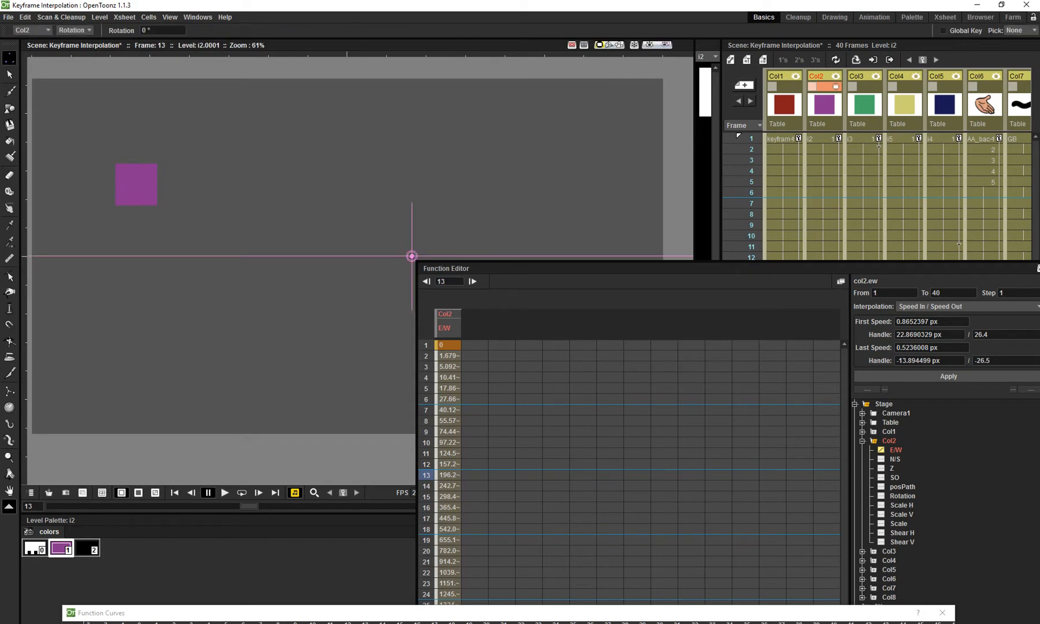
pyautogui.press('a')
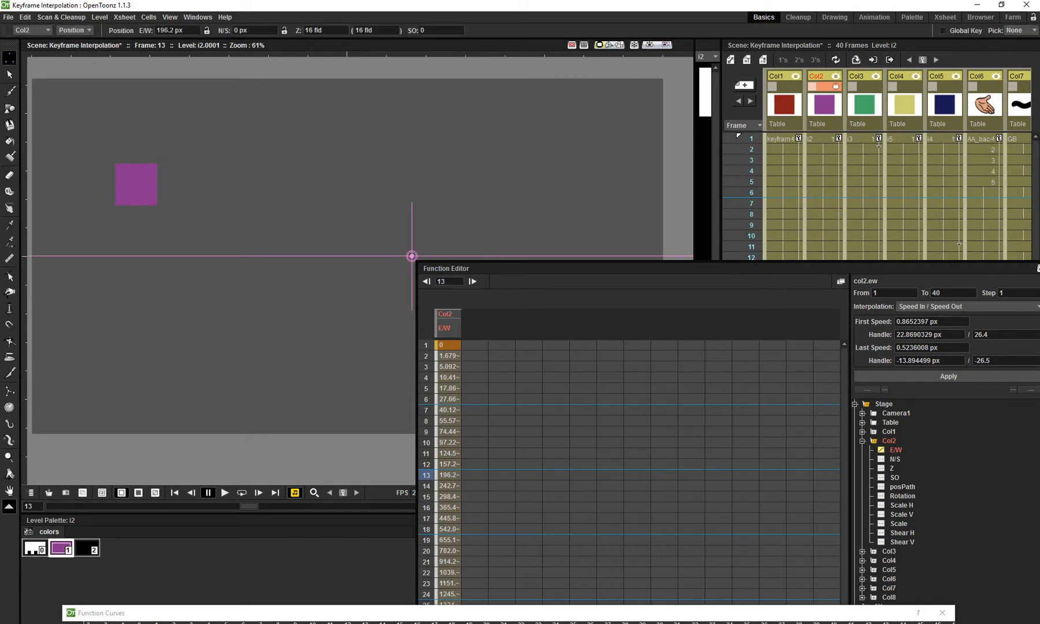
# Try moving Col2's square to about E/W 386, N/S -387 px at frame 13 and E/W 1110, N/S 183 px at frame 21.
pyautogui.moveTo(411, 256); pyautogui.dragTo(473, 383)
pyautogui.moveTo(554, 269); pyautogui.dragTo(718, 282)
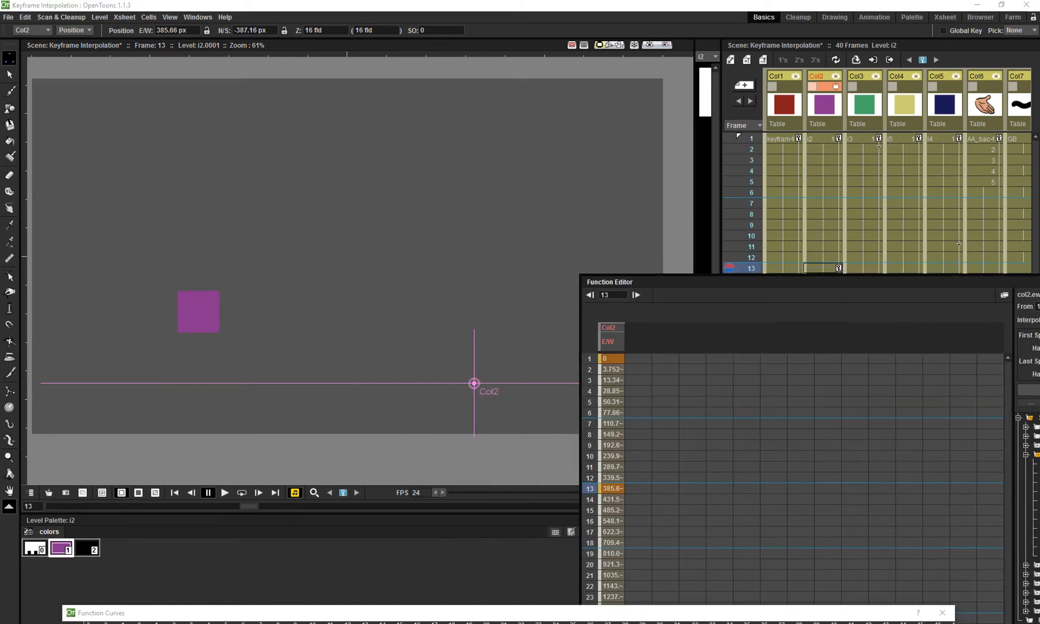
pyautogui.moveTo(249, 506); pyautogui.dragTo(378, 506)
pyautogui.moveTo(412, 312); pyautogui.dragTo(437, 124)
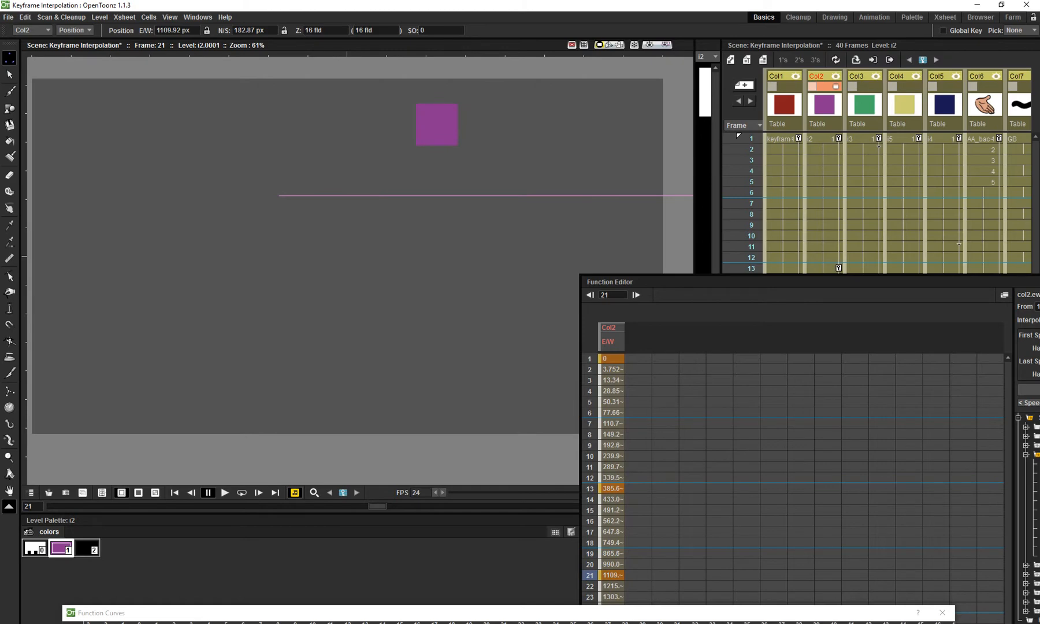
# Inspect Col2's E/W curve in Function Curves, undo the trial position keys, and clear both function windows from the viewer.
pyautogui.moveTo(439, 613); pyautogui.dragTo(116, 376)
pyautogui.scroll(-5, 376, 462)
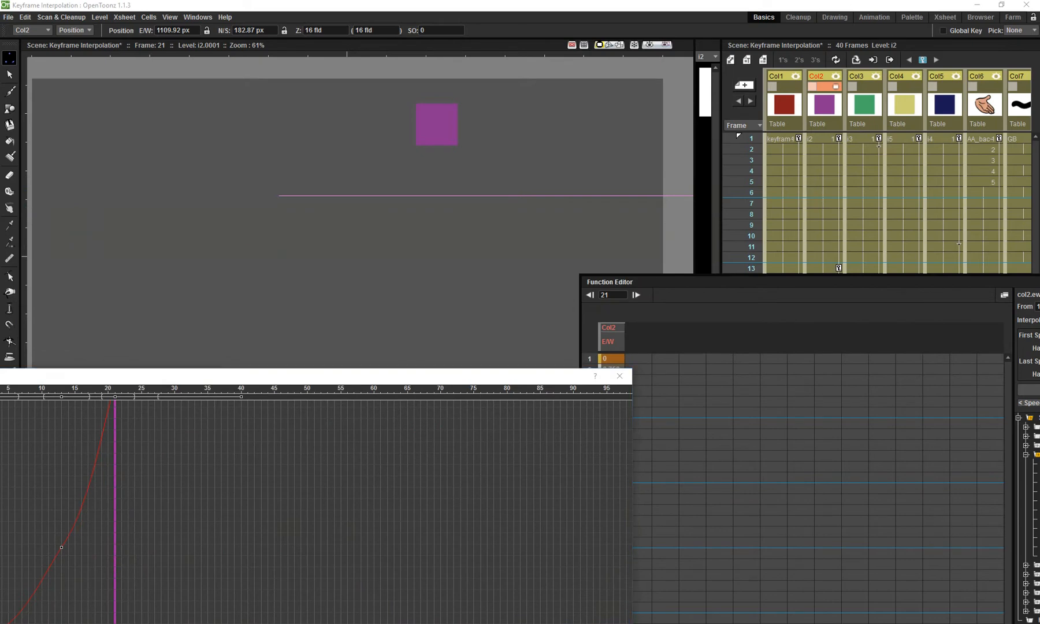
pyautogui.moveTo(635, 282); pyautogui.dragTo(408, 72)
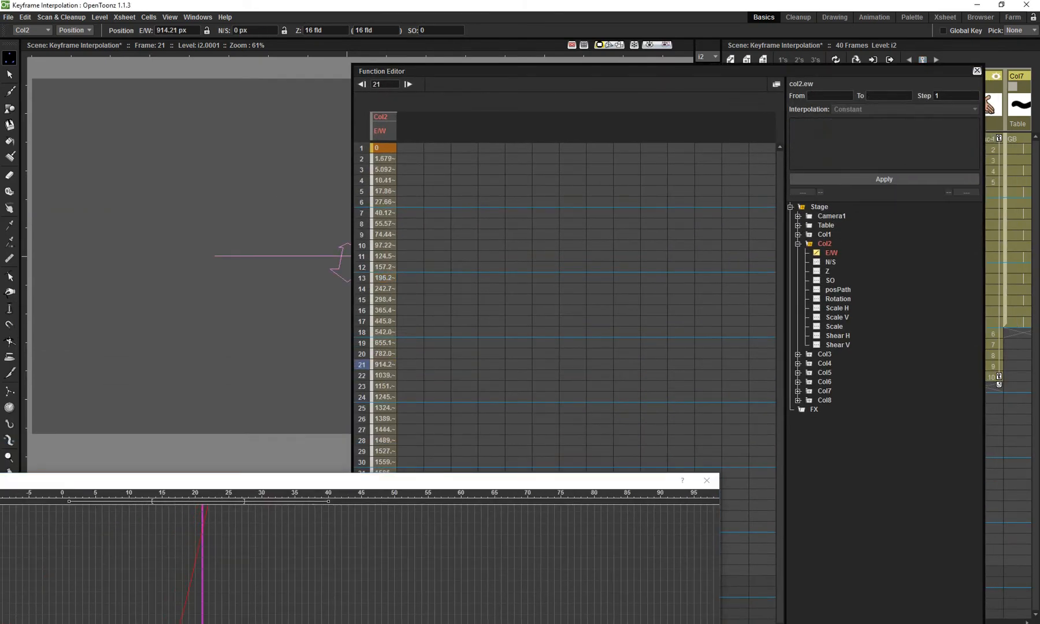
pyautogui.moveTo(408, 72); pyautogui.dragTo(721, 250)
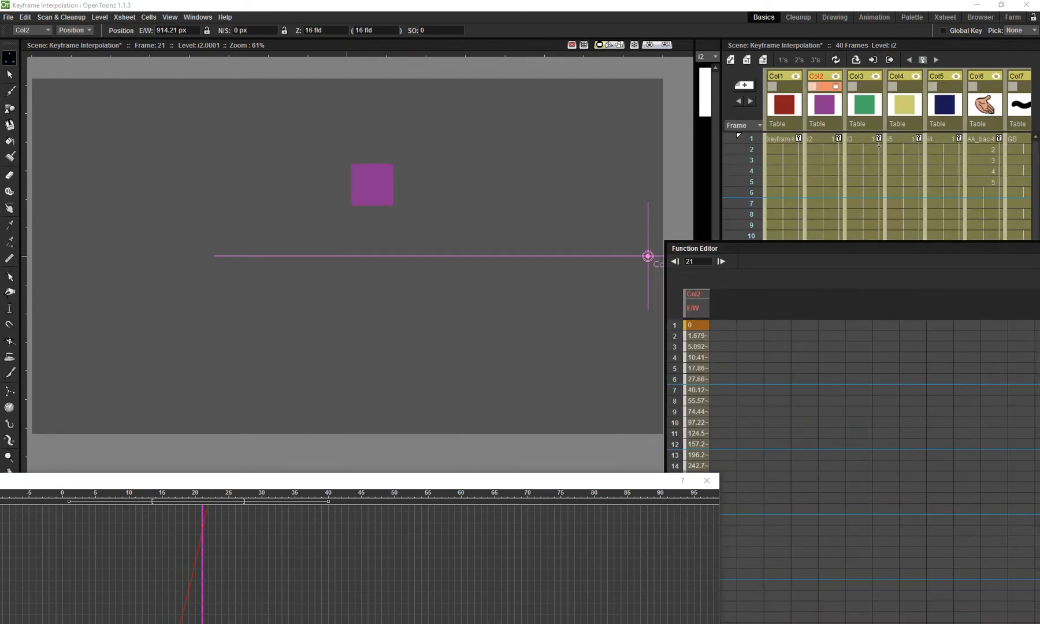
pyautogui.moveTo(324, 480); pyautogui.dragTo(503, 620)
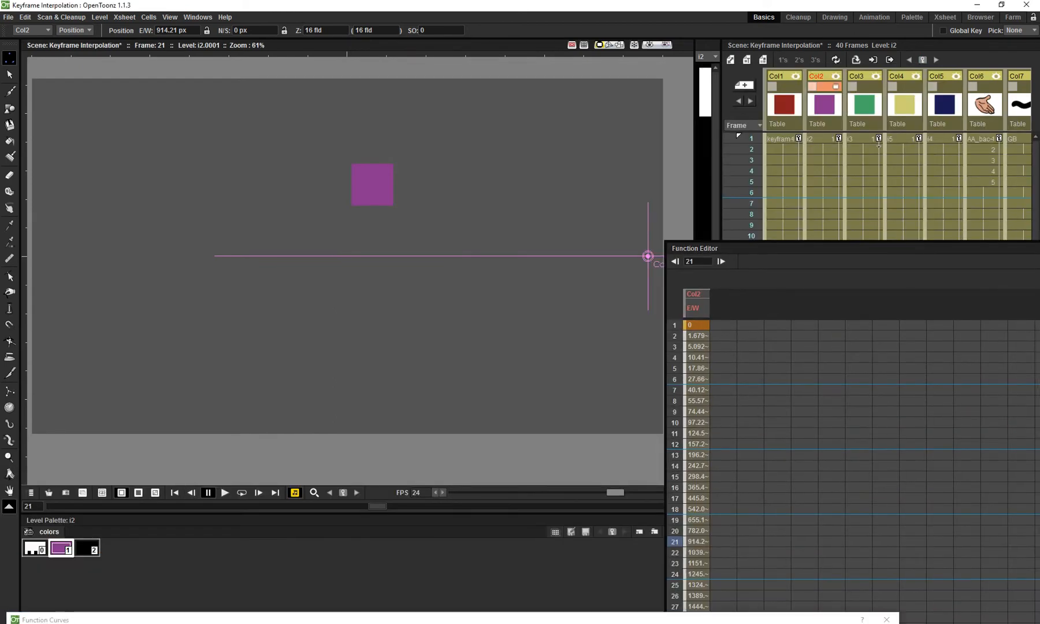
# Return to frame 1 and add Col2's N/S channel to the Function Editor beside E/W.
pyautogui.click(192, 493)
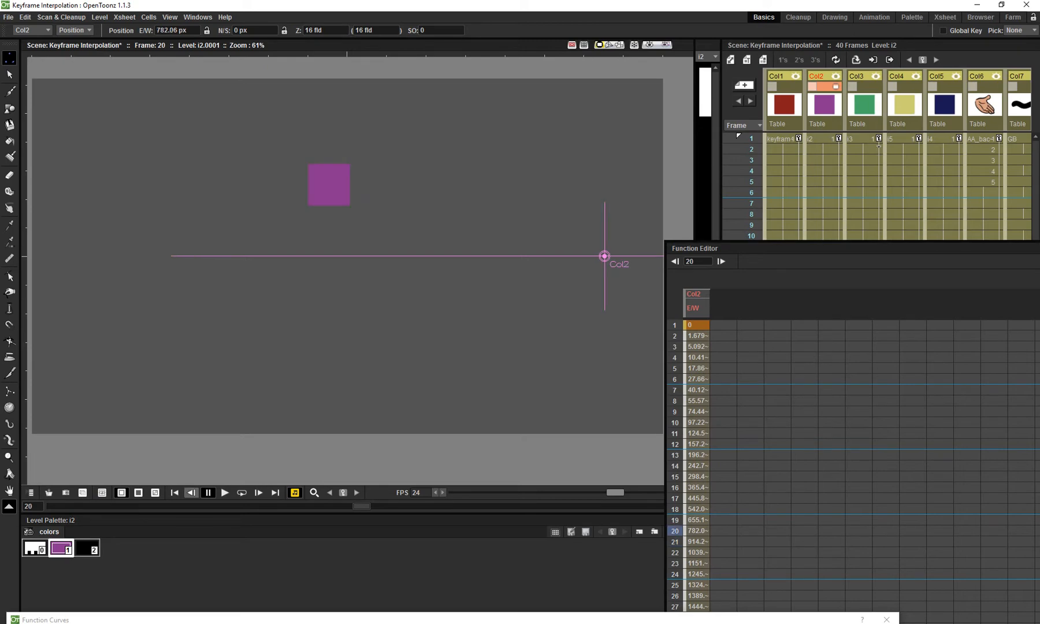
pyautogui.click(674, 325)
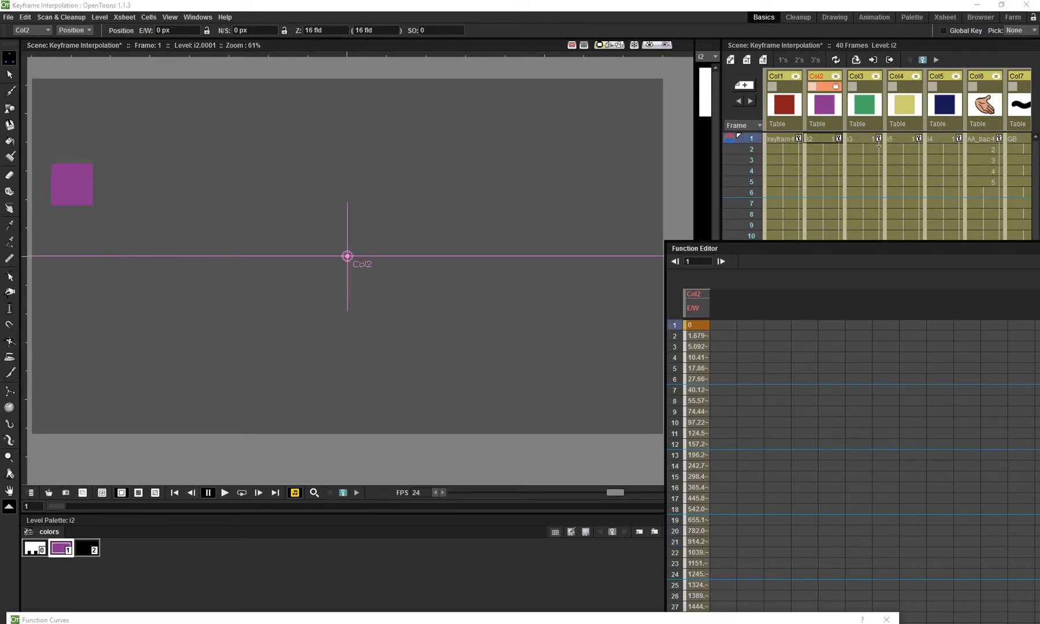
pyautogui.moveTo(722, 248); pyautogui.dragTo(340, 122)
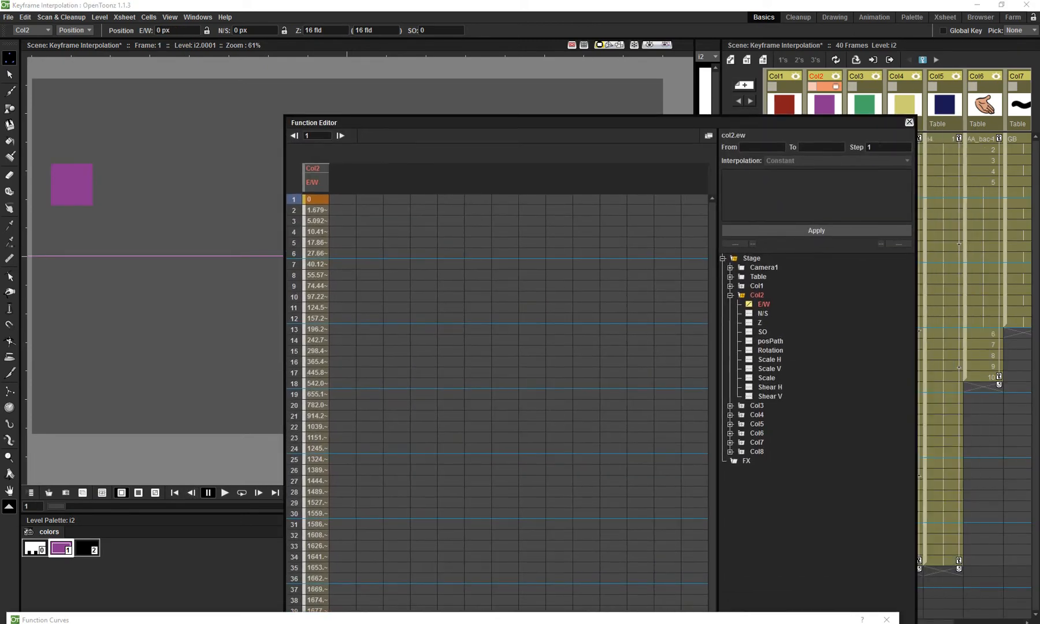
pyautogui.click(748, 313)
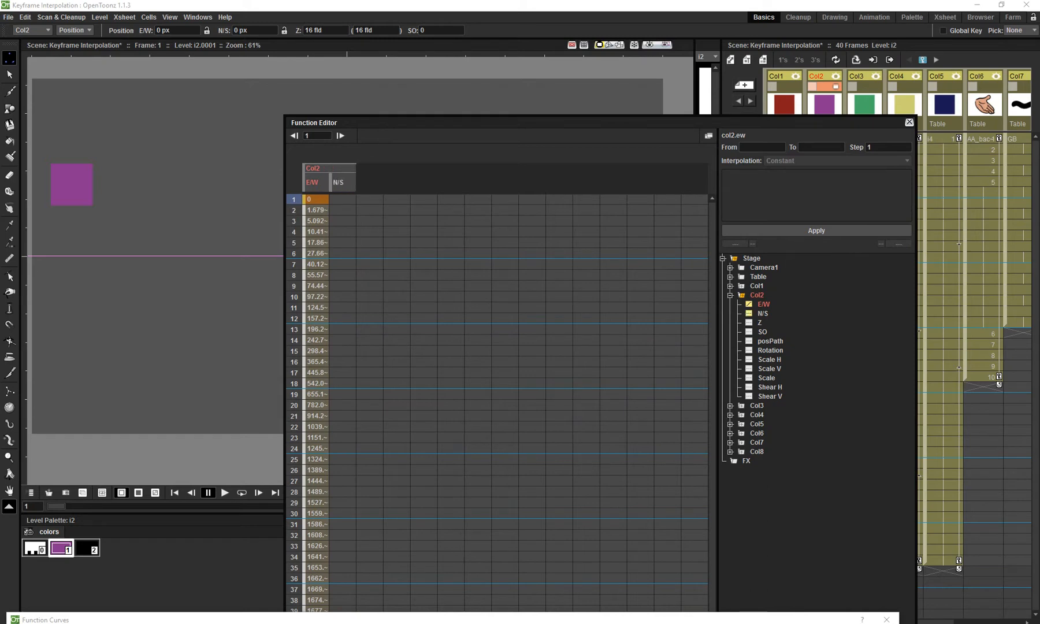
# Set keys on Col2's N/S channel at frames 1 and 40.
pyautogui.rightClick(343, 198)
pyautogui.click(357, 205)
pyautogui.moveTo(381, 122)
pyautogui.mouseDown()
pyautogui.moveTo(623, 81)
pyautogui.moveTo(631, 65)
pyautogui.mouseUp()
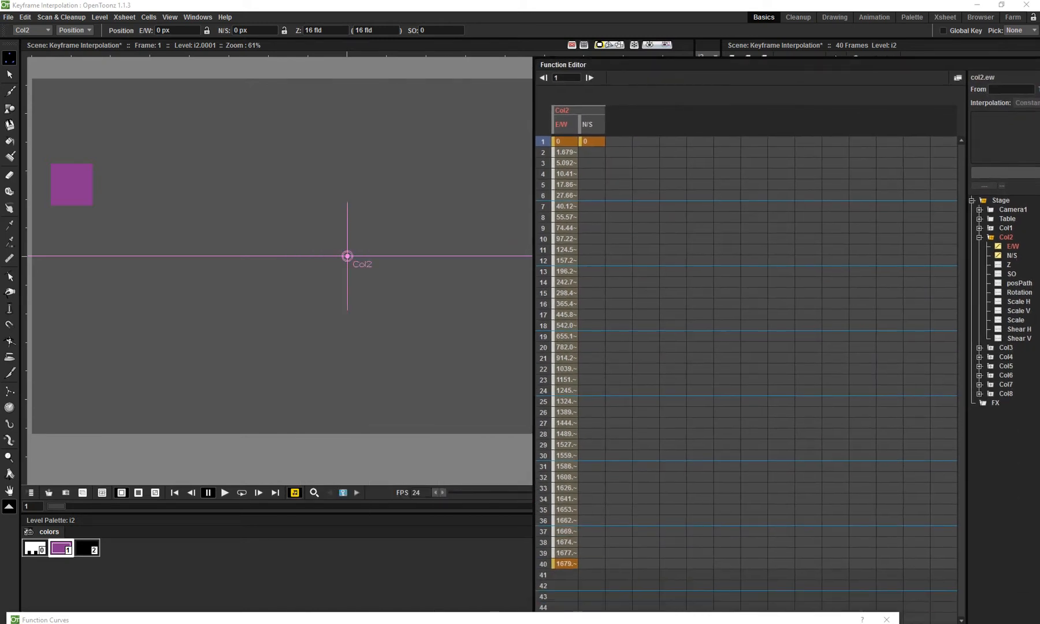
pyautogui.click(592, 563)
pyautogui.rightClick(592, 564)
pyautogui.click(603, 571)
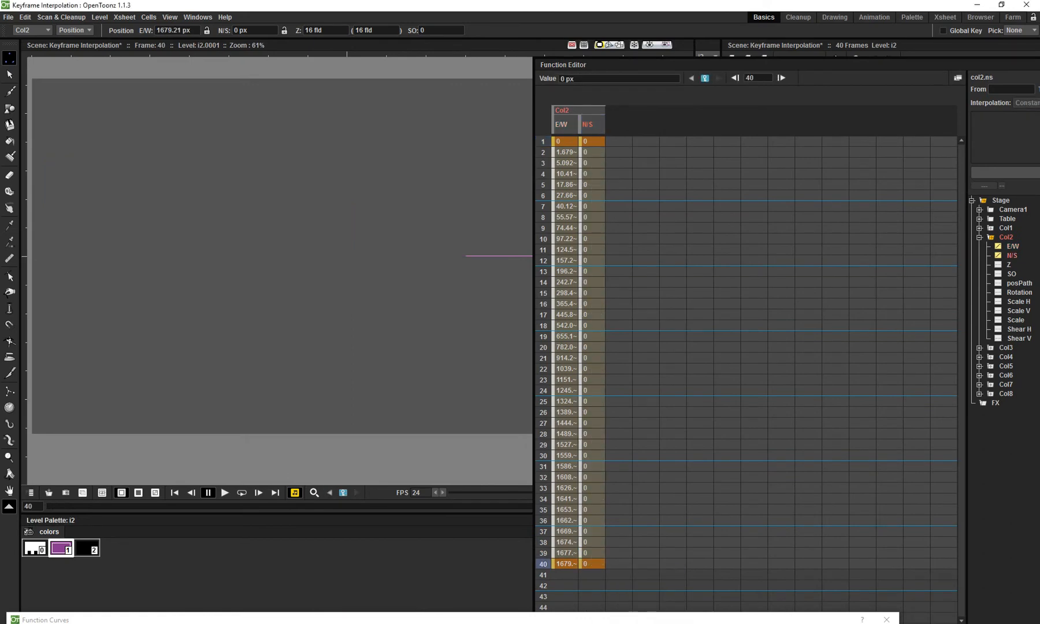
# Keyframe Col2's E/W and N/S position at about 335, -601 px on frame 11, 607, 164 px on frame 20 and 1143, -306 px on frame 27.
pyautogui.click(174, 493)
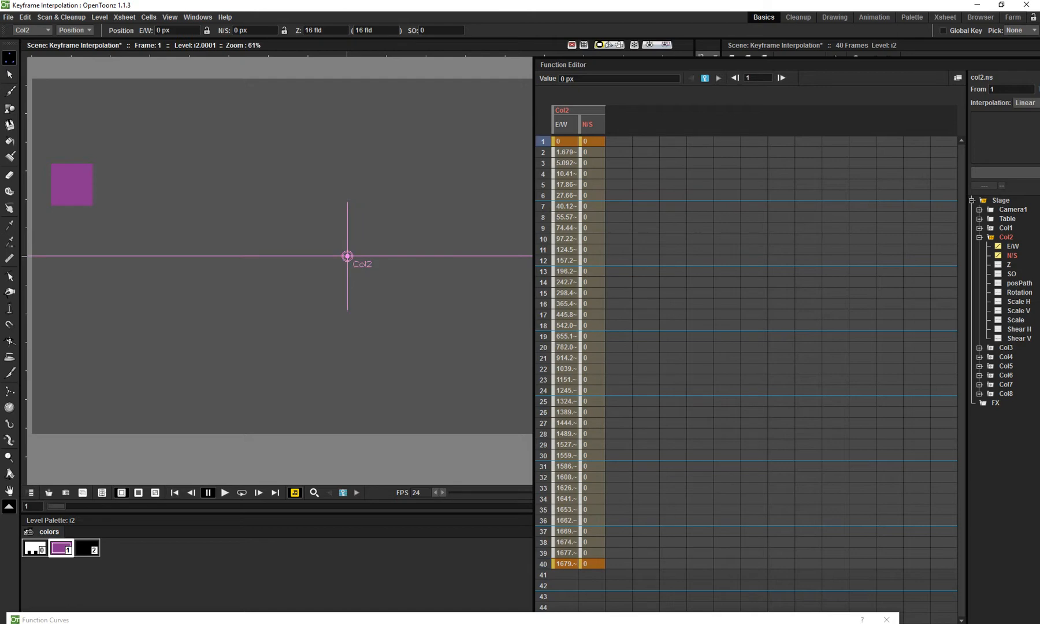
pyautogui.moveTo(56, 506); pyautogui.dragTo(217, 506)
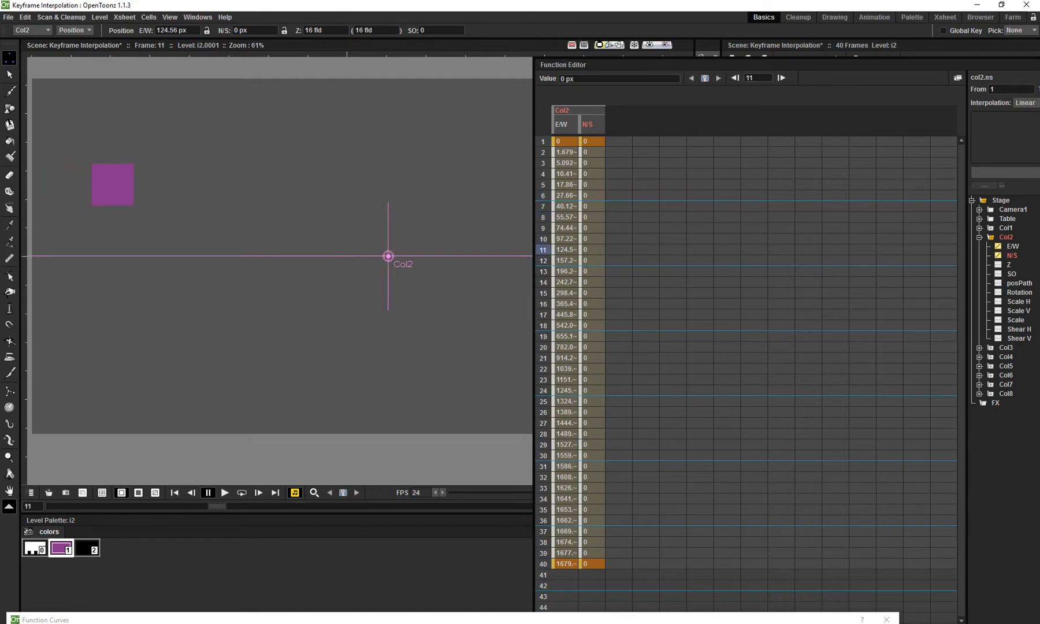
pyautogui.moveTo(388, 256); pyautogui.dragTo(457, 454)
pyautogui.moveTo(217, 506); pyautogui.dragTo(362, 506)
pyautogui.moveTo(376, 320); pyautogui.dragTo(271, 130)
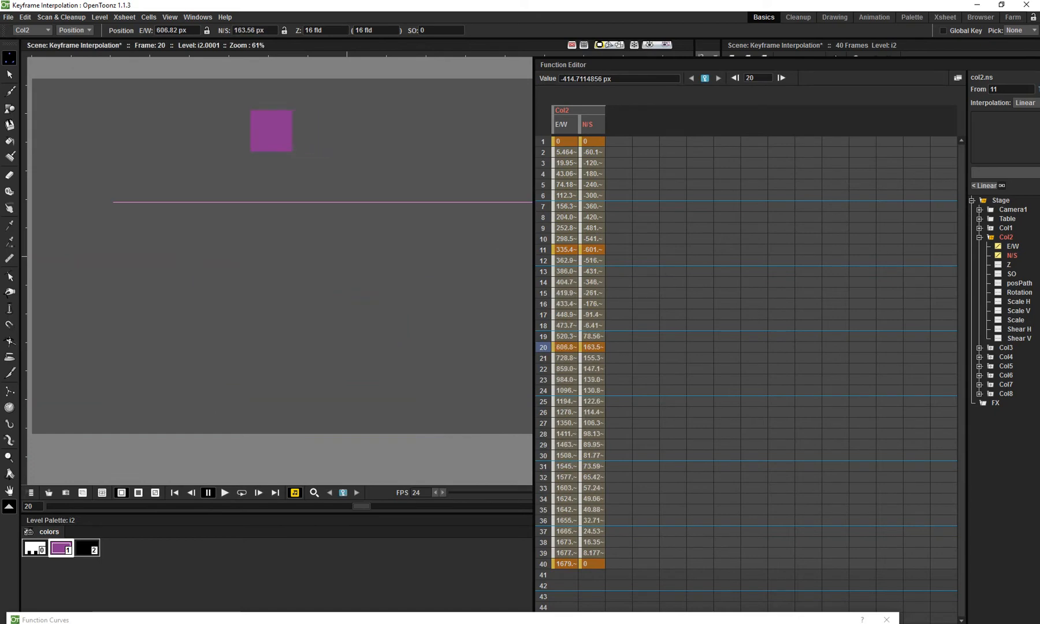
pyautogui.moveTo(362, 506); pyautogui.dragTo(473, 506)
pyautogui.moveTo(513, 150); pyautogui.dragTo(447, 285)
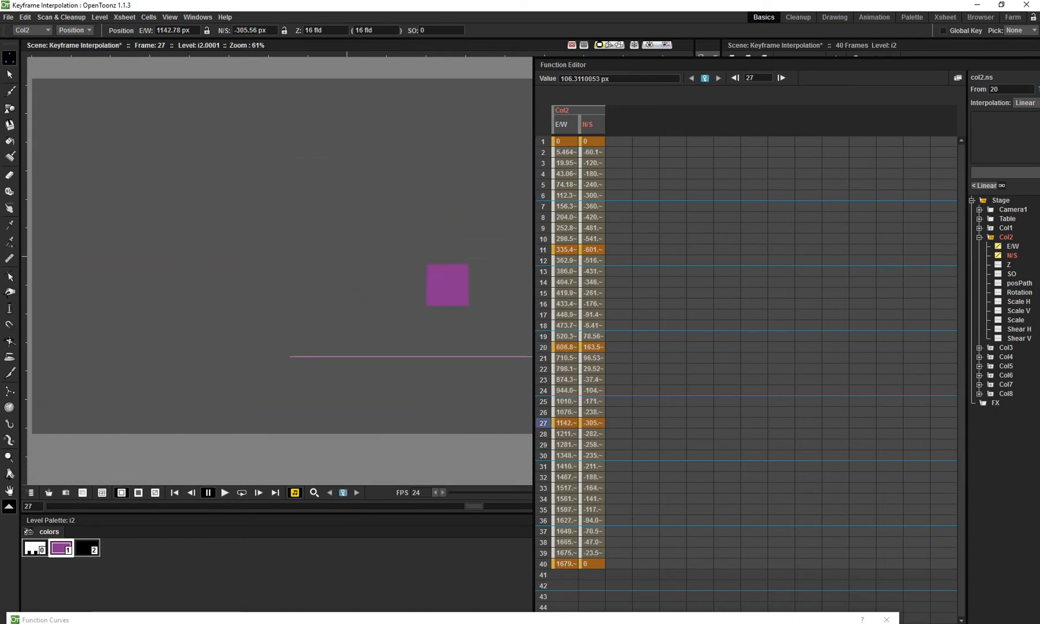
# Loop the animation with the Function Editor moved clear of the viewer to review the square's zigzag path.
pyautogui.press('l')
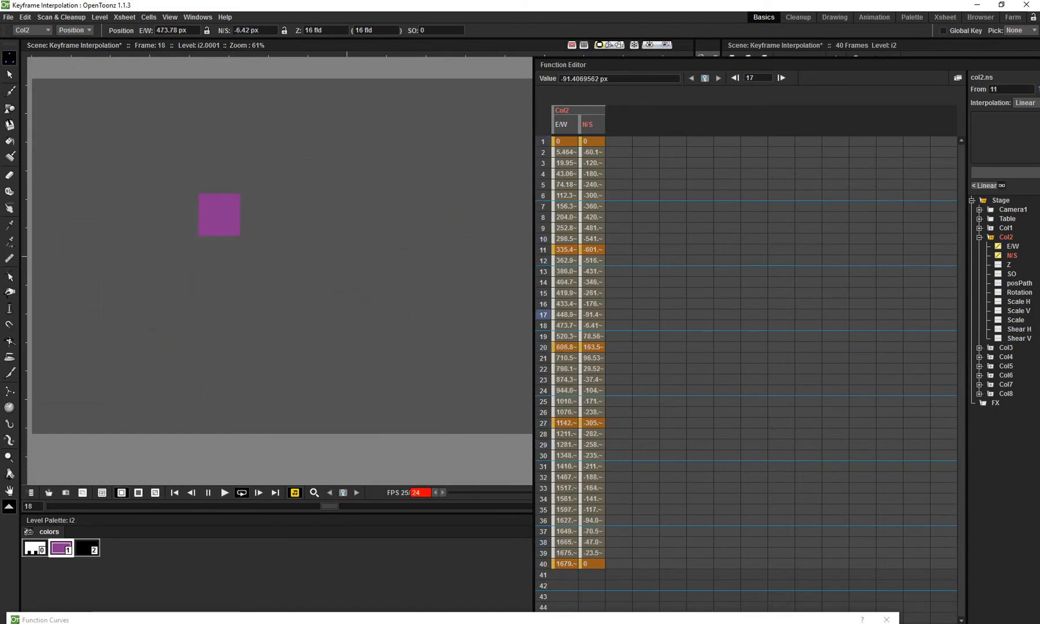
pyautogui.moveTo(532, 289); pyautogui.dragTo(689, 289)
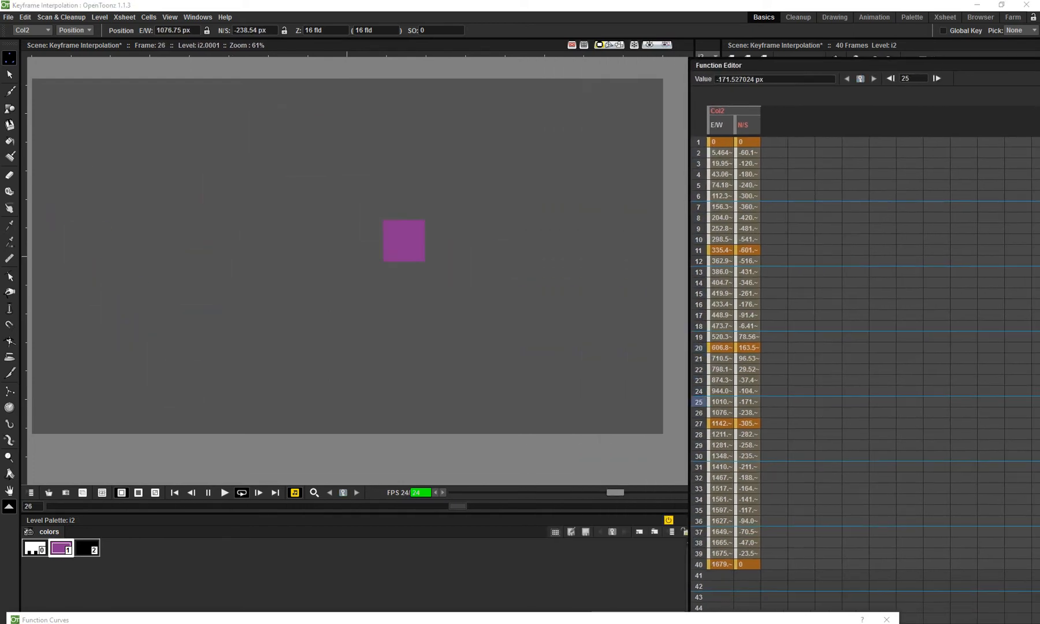
pyautogui.press('l')
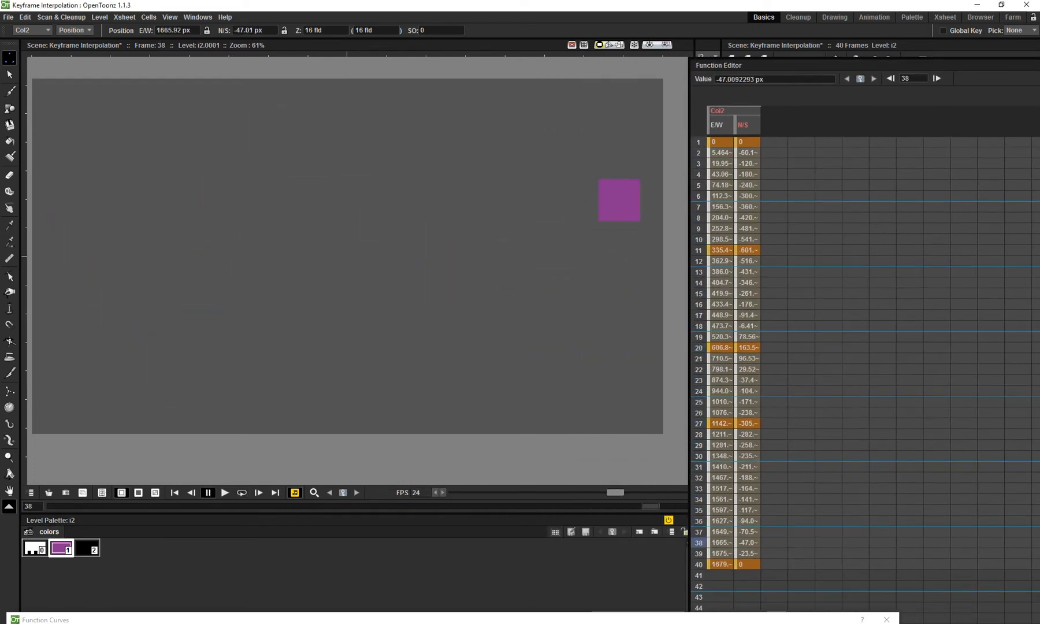
# Bring up Function Curves and apply Speed In / Speed Out interpolation to the N/S segment between frames 20 and 27.
pyautogui.click(451, 619)
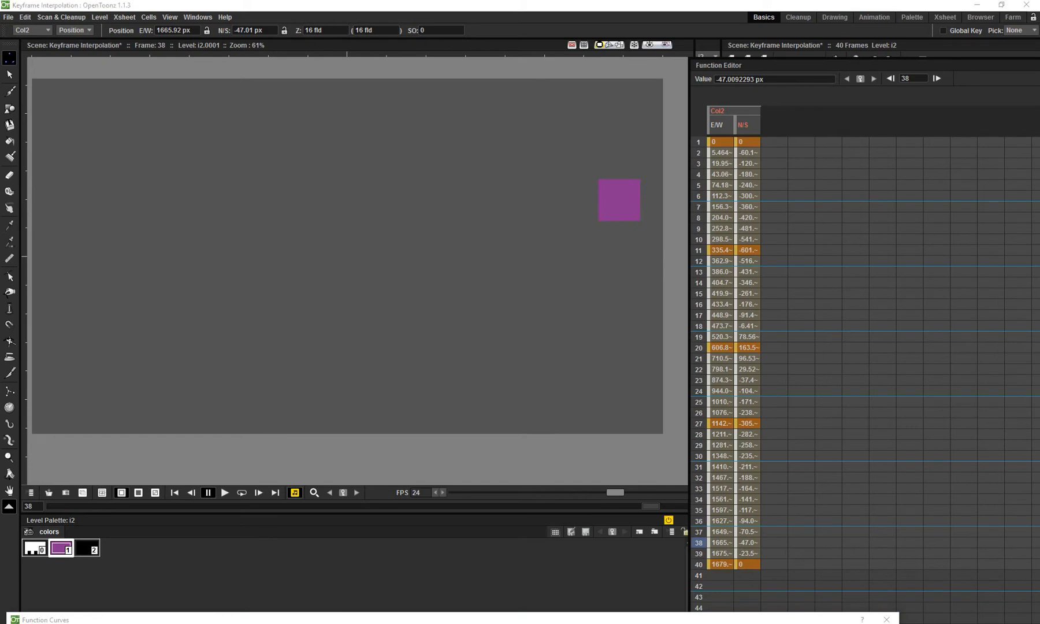
pyautogui.moveTo(451, 620); pyautogui.dragTo(667, 176)
pyautogui.scroll(-8, 691, 387)
pyautogui.scroll(6, 675, 388)
pyautogui.moveTo(649, 425); pyautogui.dragTo(668, 338)
pyautogui.click(661, 332)
pyautogui.rightClick(660, 332)
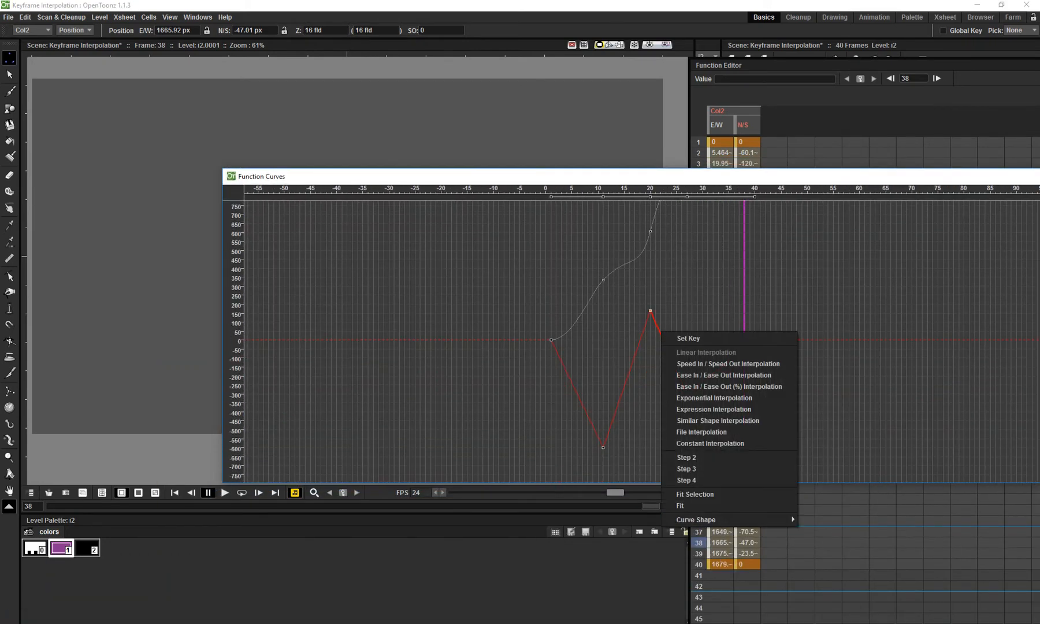
pyautogui.click(728, 364)
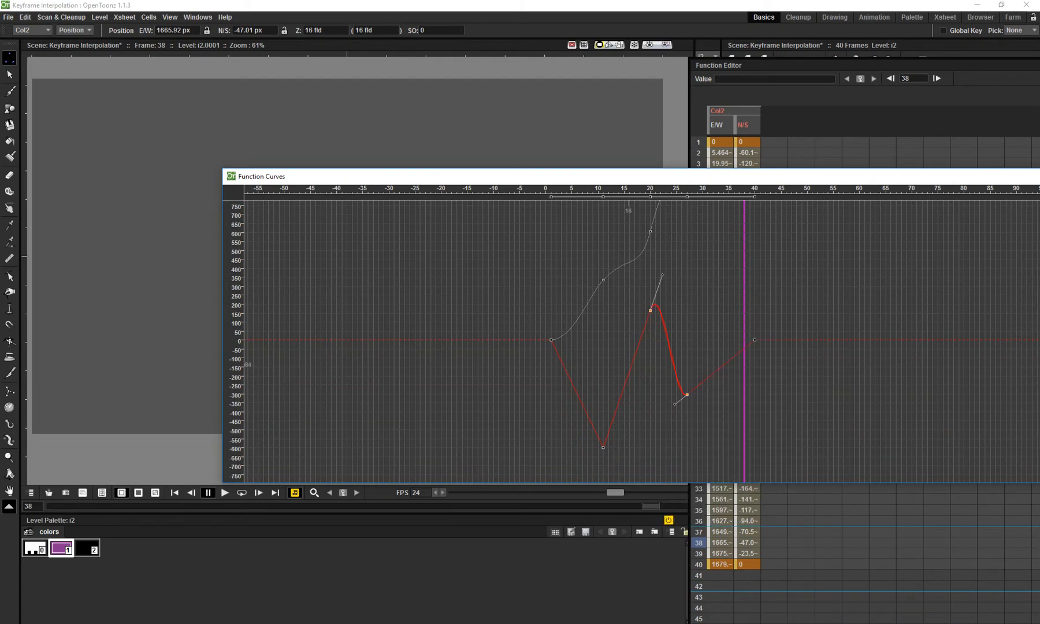
# Apply Speed In / Speed Out interpolation to the N/S segments between frames 11–20, 1–11 and 27–40.
pyautogui.rightClick(630, 367)
pyautogui.click(664, 399)
pyautogui.click(578, 398)
pyautogui.rightClick(577, 398)
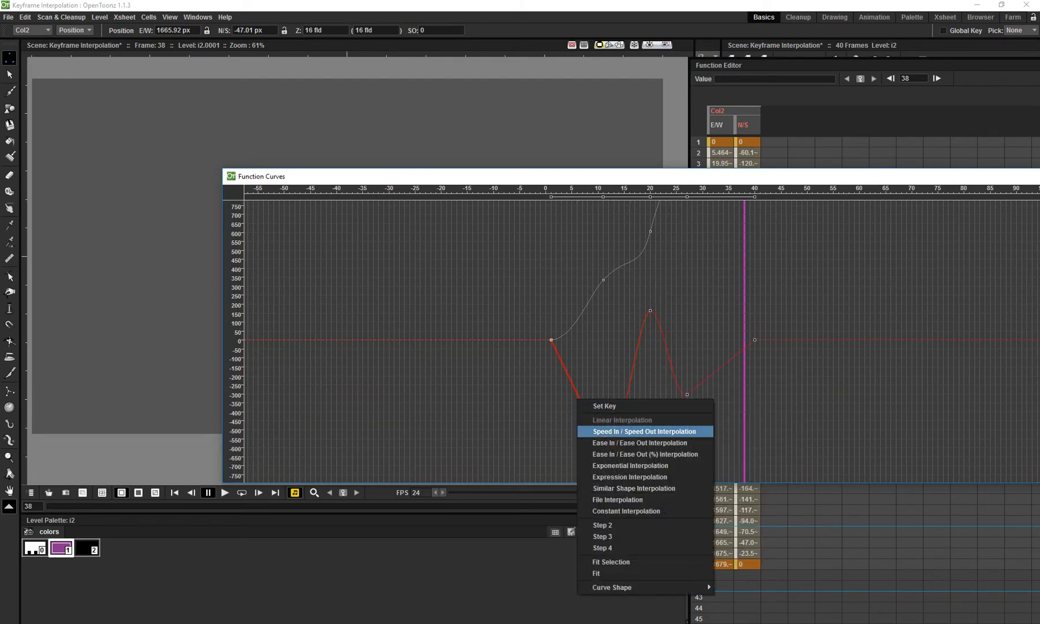
pyautogui.click(618, 431)
pyautogui.click(713, 374)
pyautogui.rightClick(713, 374)
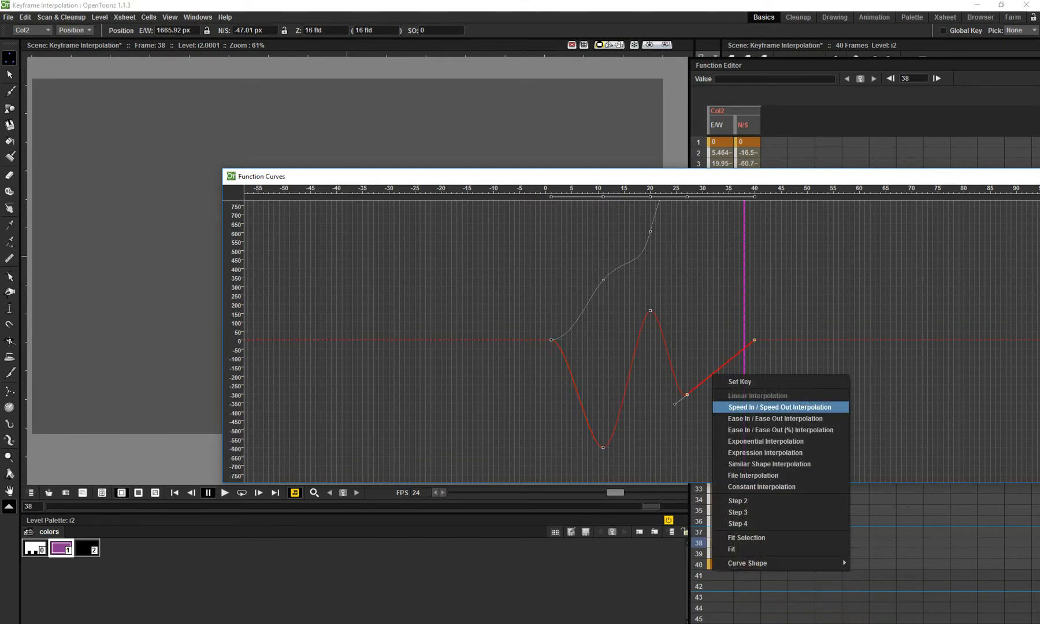
pyautogui.click(780, 407)
# Replace the three middle N/S keys with one key at frame 21 valued about -203 px, and select the E/W curve.
pyautogui.moveTo(696, 278); pyautogui.dragTo(656, 376)
pyautogui.press('Delete')
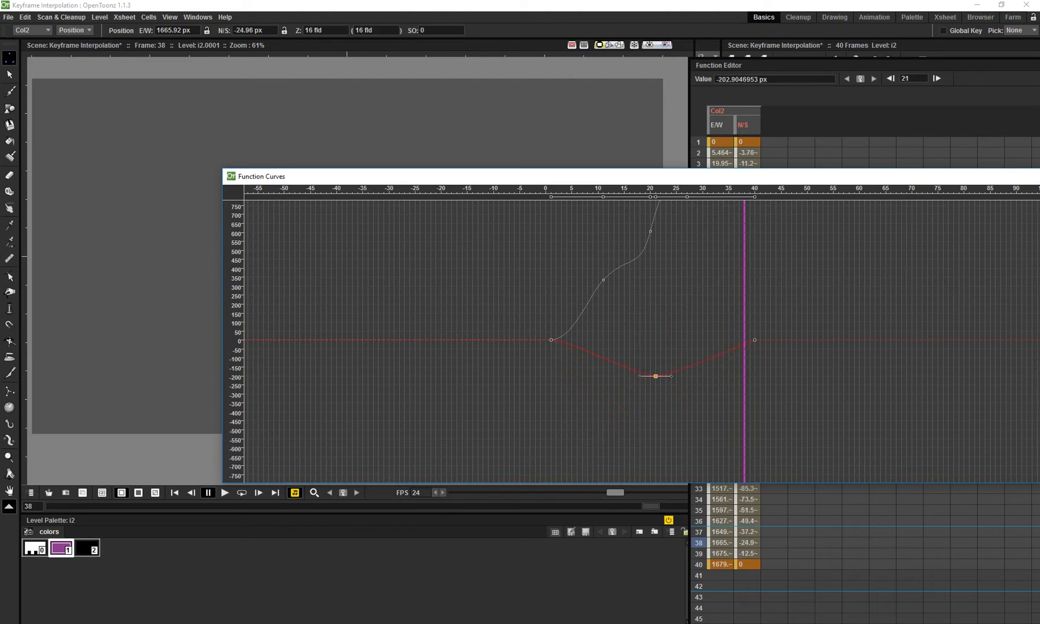
pyautogui.scroll(-4, 638, 396)
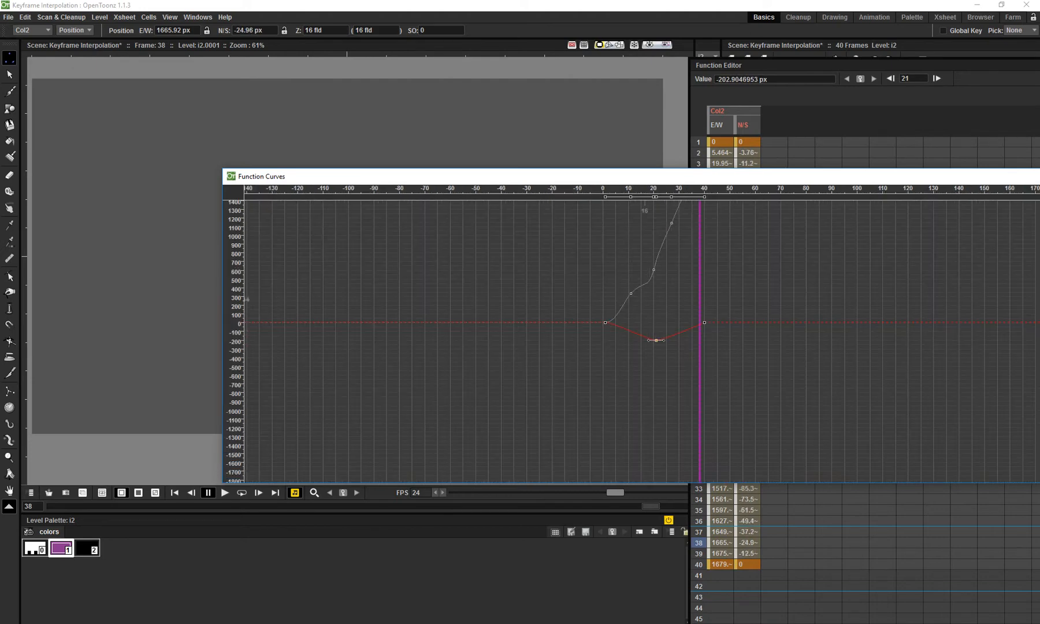
pyautogui.click(675, 260)
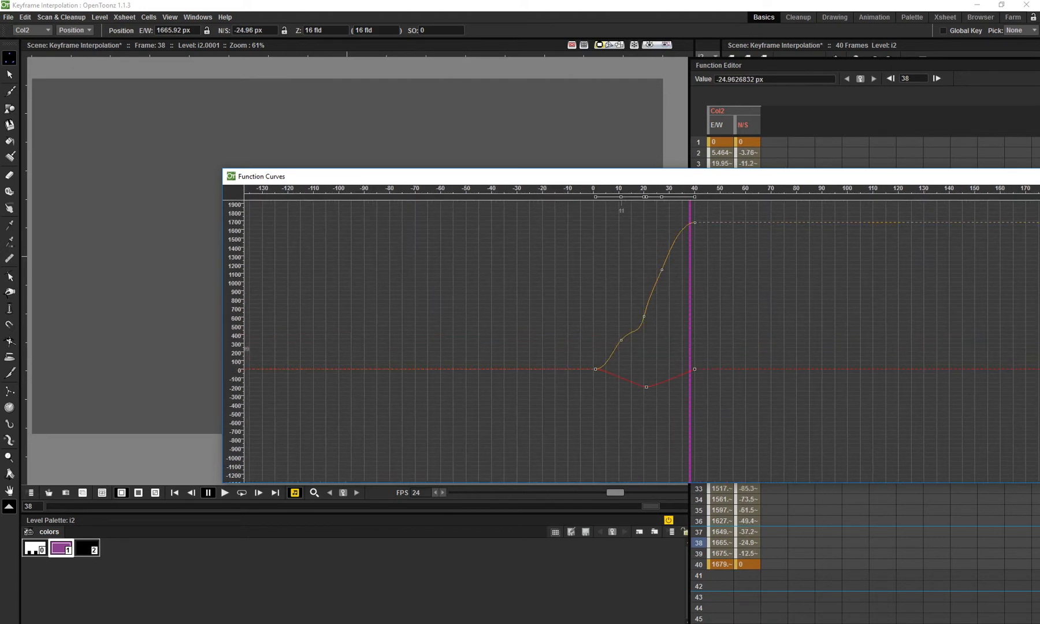
pyautogui.moveTo(662, 269); pyautogui.dragTo(620, 340)
pyautogui.hotkey('ctrl', 'z')
pyautogui.hotkey('ctrl', 'z')
# Delete the E/W keys at frames 27 and 11, and fit the curves in the Function Curves view.
pyautogui.click(662, 269)
pyautogui.press('Delete')
pyautogui.click(621, 340)
pyautogui.press('Delete')
pyautogui.moveTo(645, 356); pyautogui.dragTo(645, 279)
pyautogui.scroll(5, 650, 300)
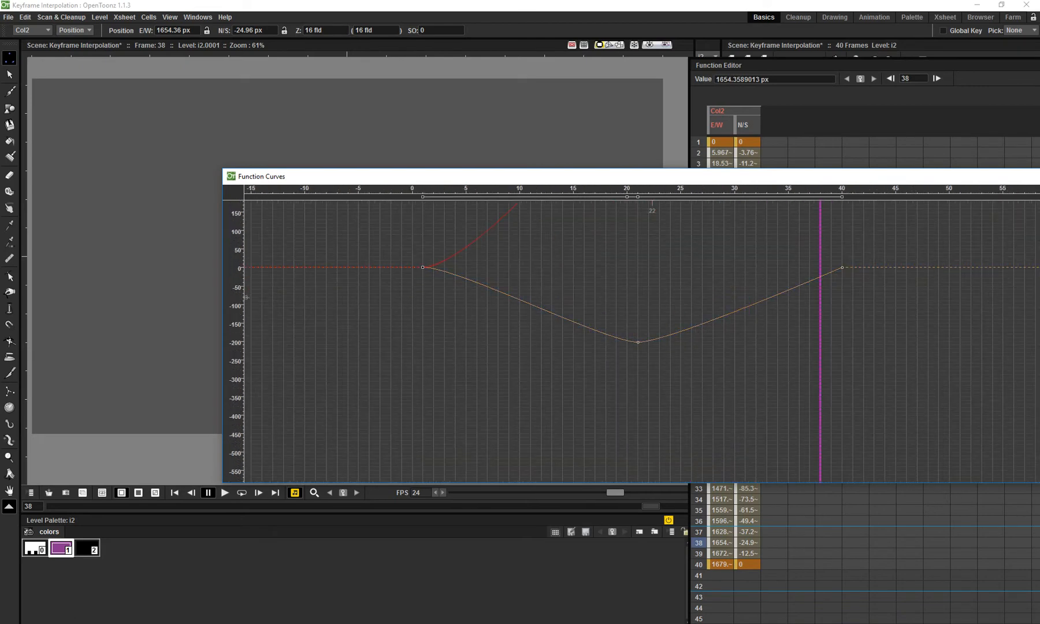
pyautogui.rightClick(652, 298)
pyautogui.click(693, 461)
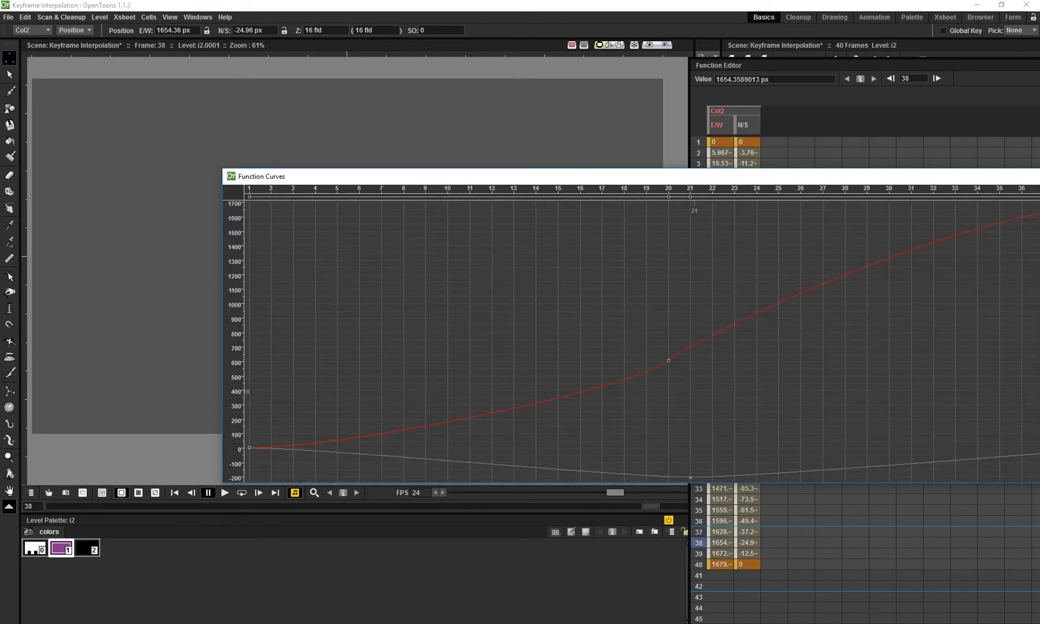
# Inspect the E/W key at frame 20, and play the animation with Function Curves moved clear of the viewer.
pyautogui.click(672, 312)
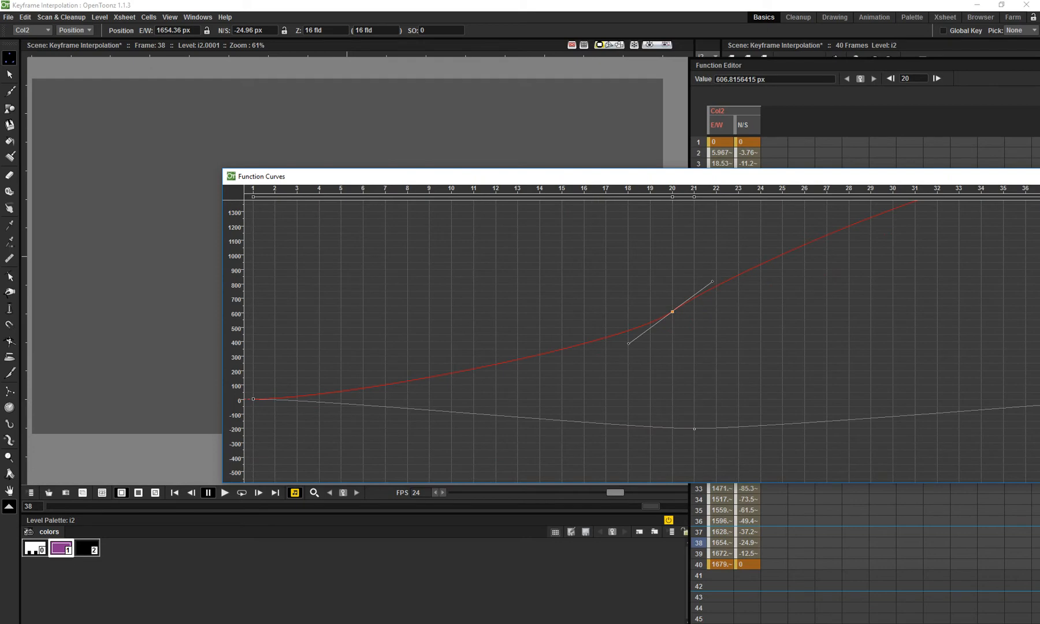
pyautogui.moveTo(591, 190)
pyautogui.mouseDown()
pyautogui.moveTo(672, 191)
pyautogui.moveTo(577, 190)
pyautogui.moveTo(681, 190)
pyautogui.moveTo(603, 199)
pyautogui.mouseUp()
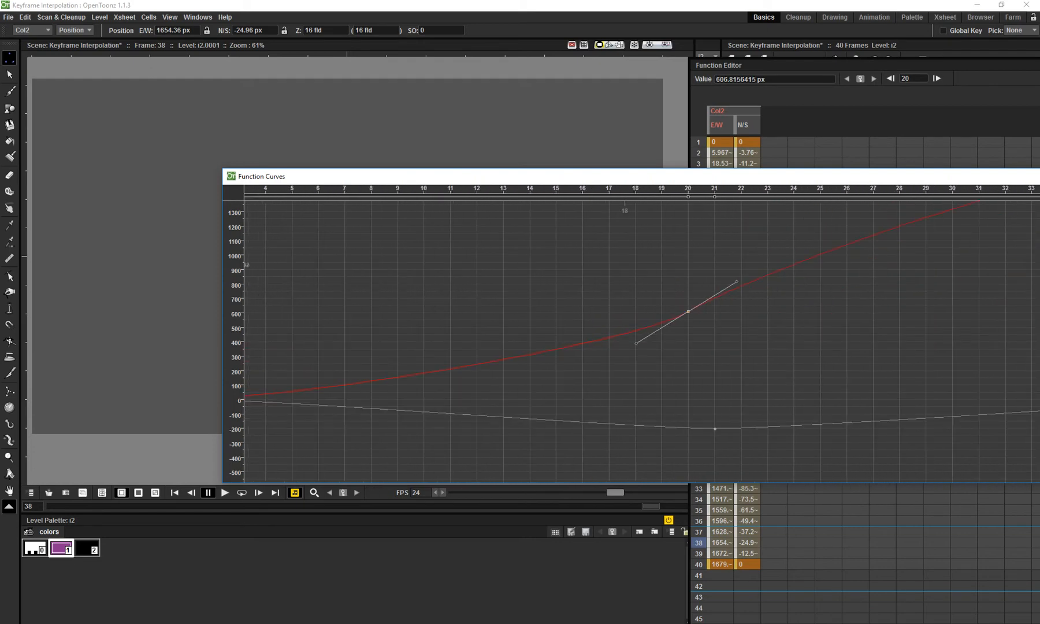
pyautogui.moveTo(606, 264); pyautogui.dragTo(639, 313)
pyautogui.moveTo(648, 242); pyautogui.dragTo(655, 247)
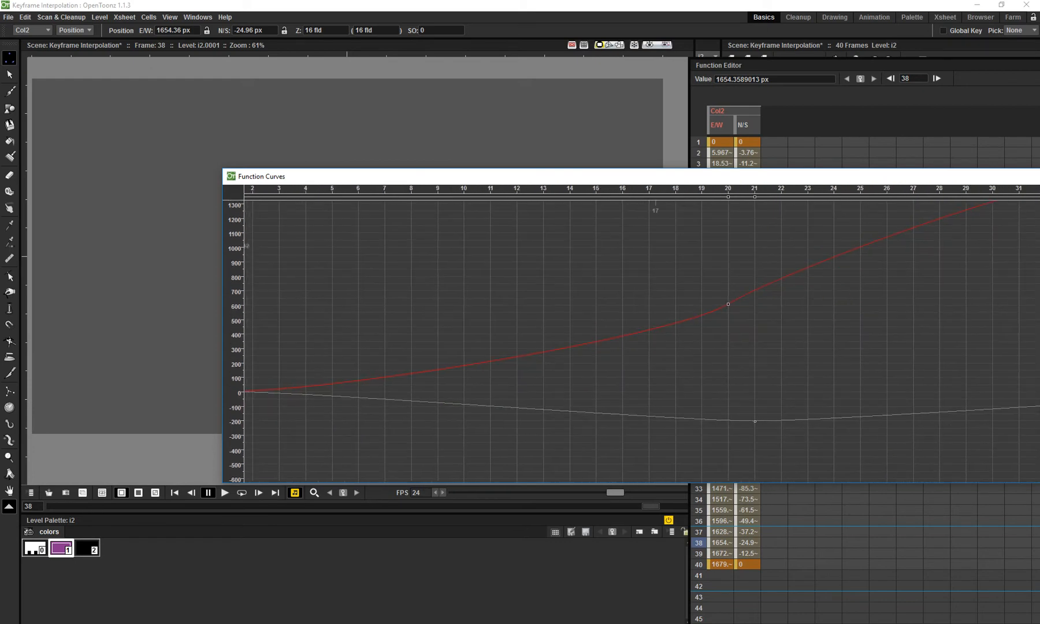
pyautogui.moveTo(644, 190); pyautogui.dragTo(854, 303)
pyautogui.scroll(-3, 640, 252)
pyautogui.click(225, 493)
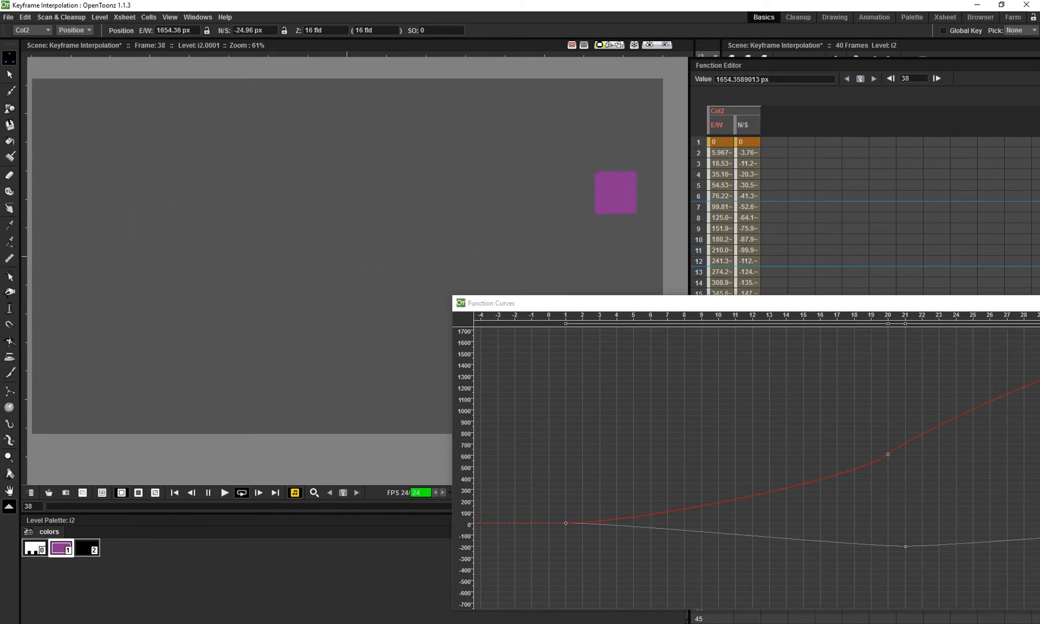
pyautogui.press('p')
# Nearly flatten and lengthen the outgoing handle of the E/W key at frame 20, and delete the N/S keys at frames 1 and 21.
pyautogui.moveTo(854, 302); pyautogui.dragTo(831, 219)
pyautogui.click(865, 370)
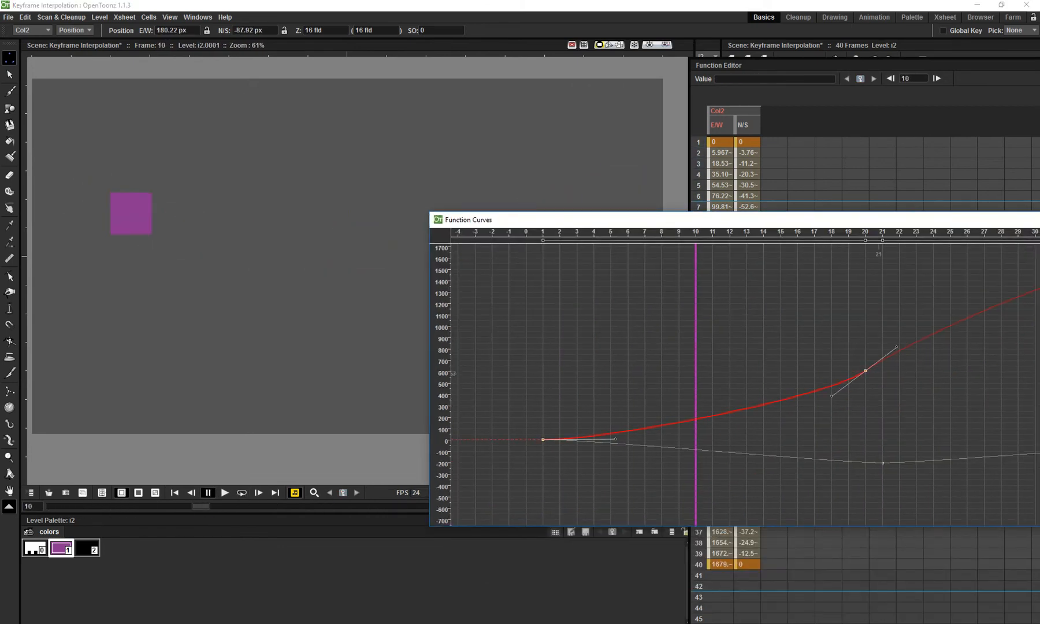
pyautogui.moveTo(896, 347); pyautogui.dragTo(968, 366)
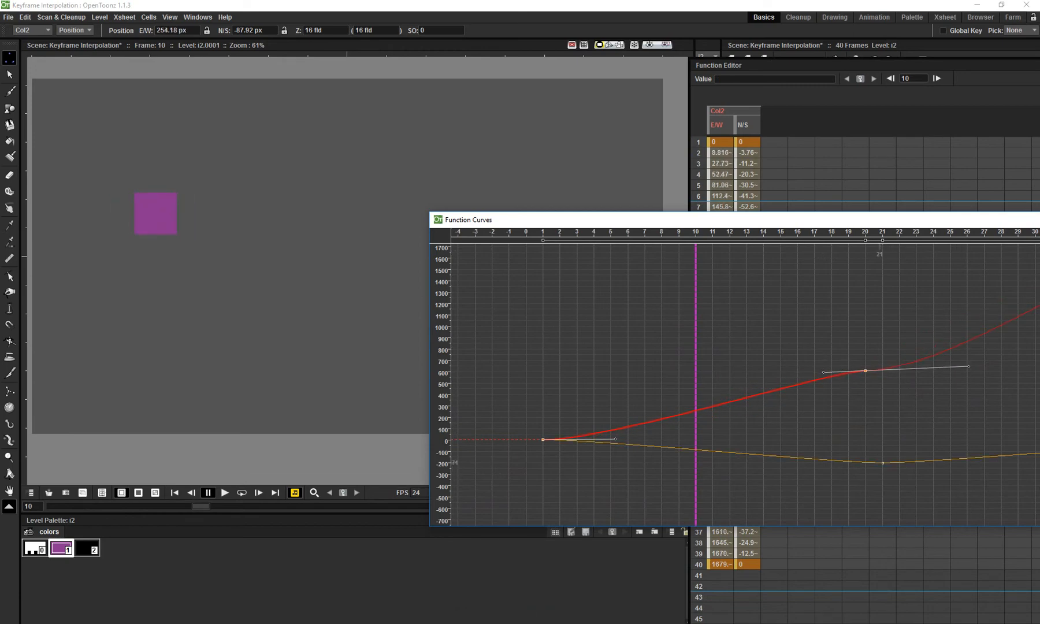
pyautogui.click(882, 462)
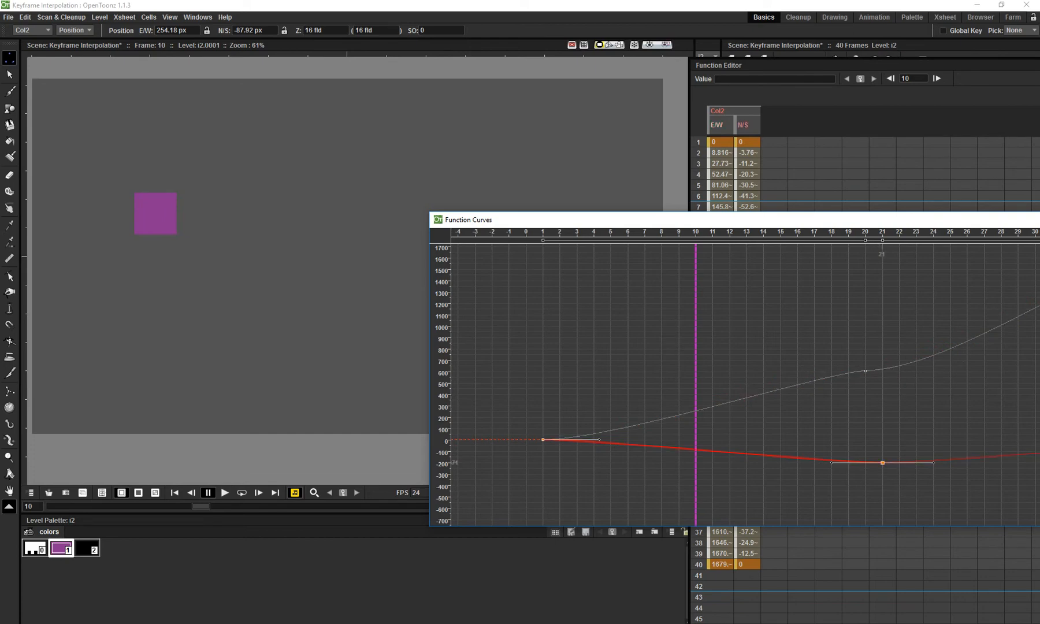
pyautogui.press('Delete')
# Level both handles of the E/W key at frame 20 and stretch them to about frames 10 and 30.
pyautogui.click(865, 370)
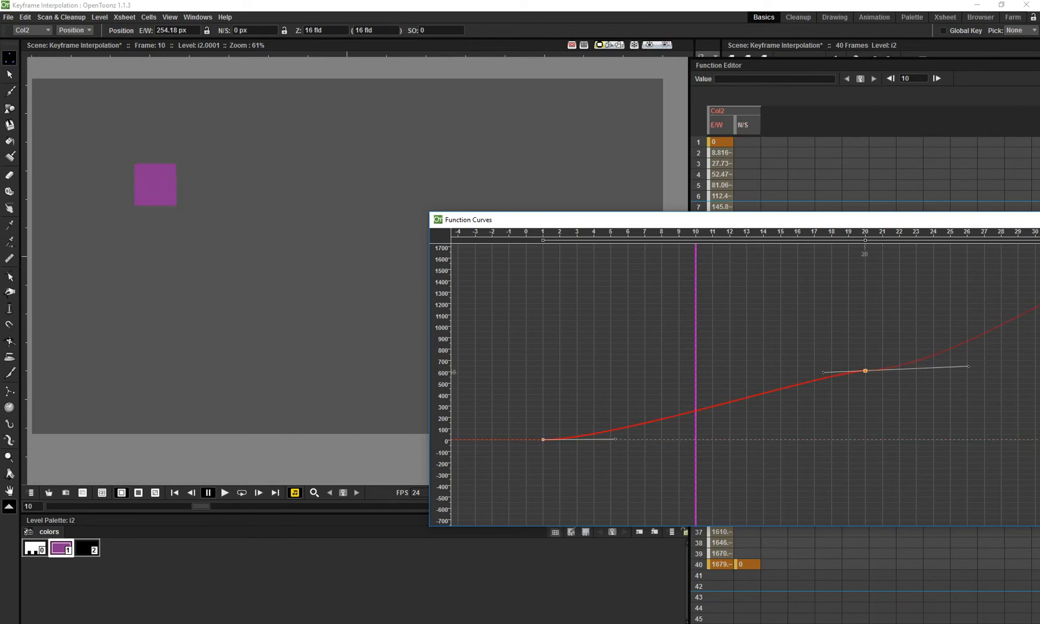
pyautogui.moveTo(823, 372); pyautogui.dragTo(727, 372)
pyautogui.rightClick(865, 371)
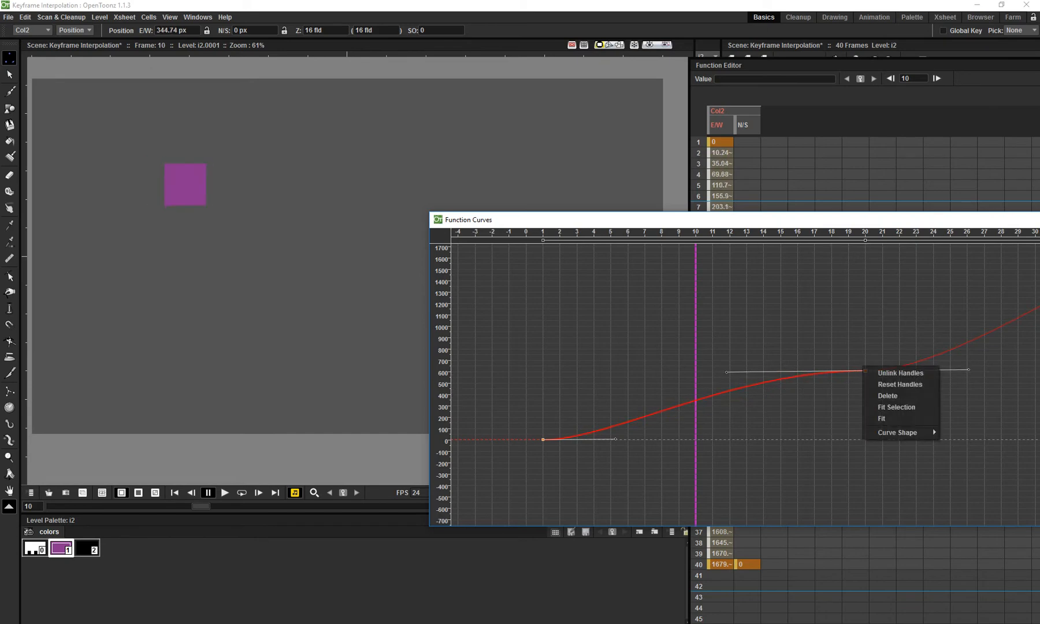
pyautogui.press('Escape')
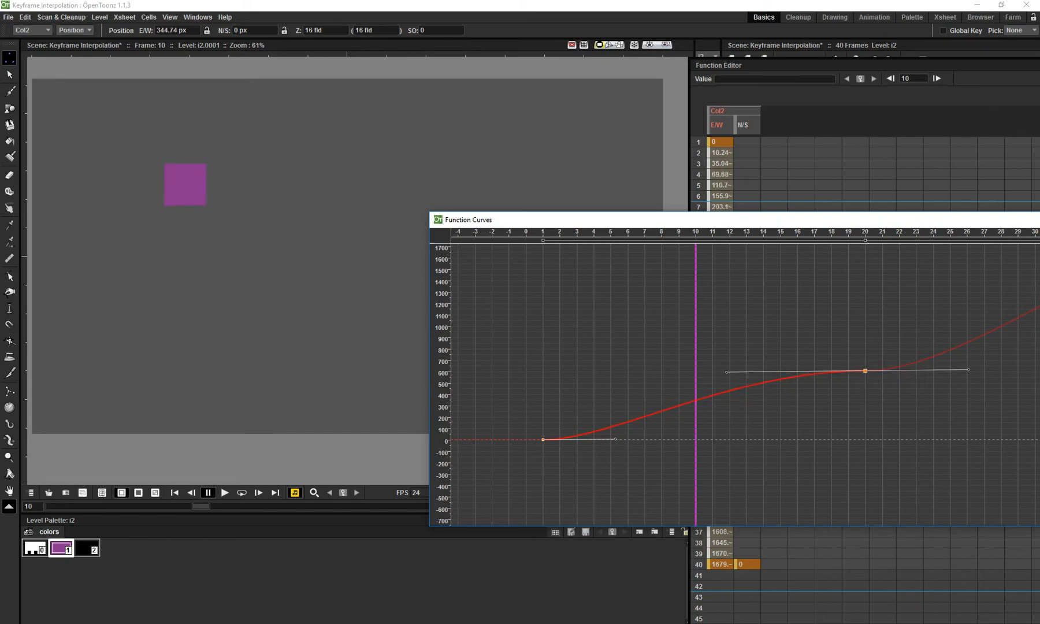
pyautogui.moveTo(745, 219); pyautogui.dragTo(621, 241)
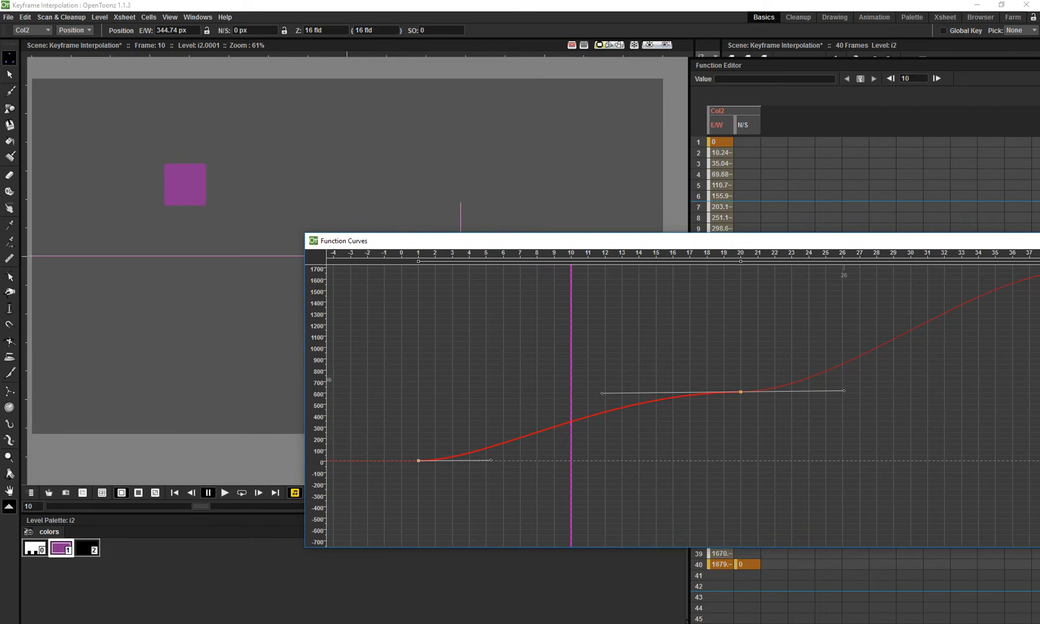
pyautogui.moveTo(843, 390); pyautogui.dragTo(884, 391)
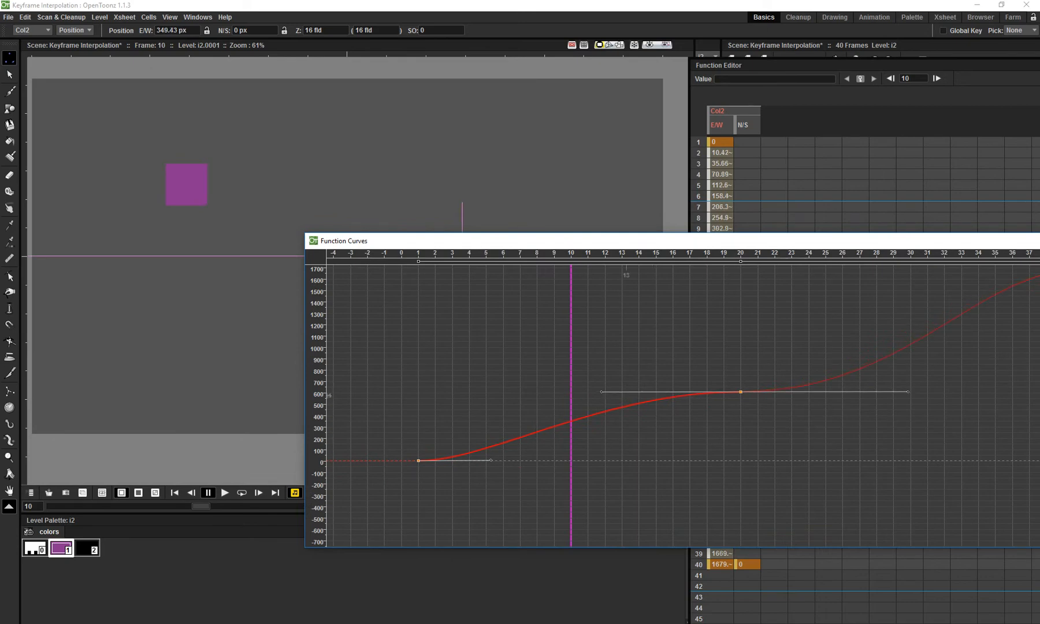
pyautogui.moveTo(601, 392); pyautogui.dragTo(575, 391)
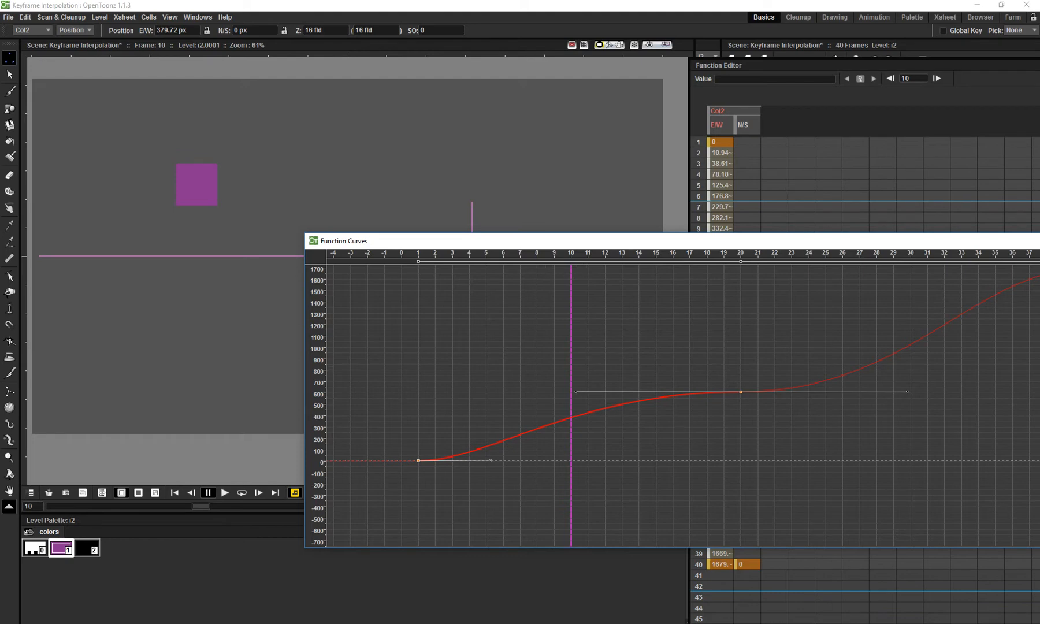
# Move Function Curves clear of the square and loop the animation from the first frame to review its slowdown.
pyautogui.moveTo(635, 241); pyautogui.dragTo(655, 302)
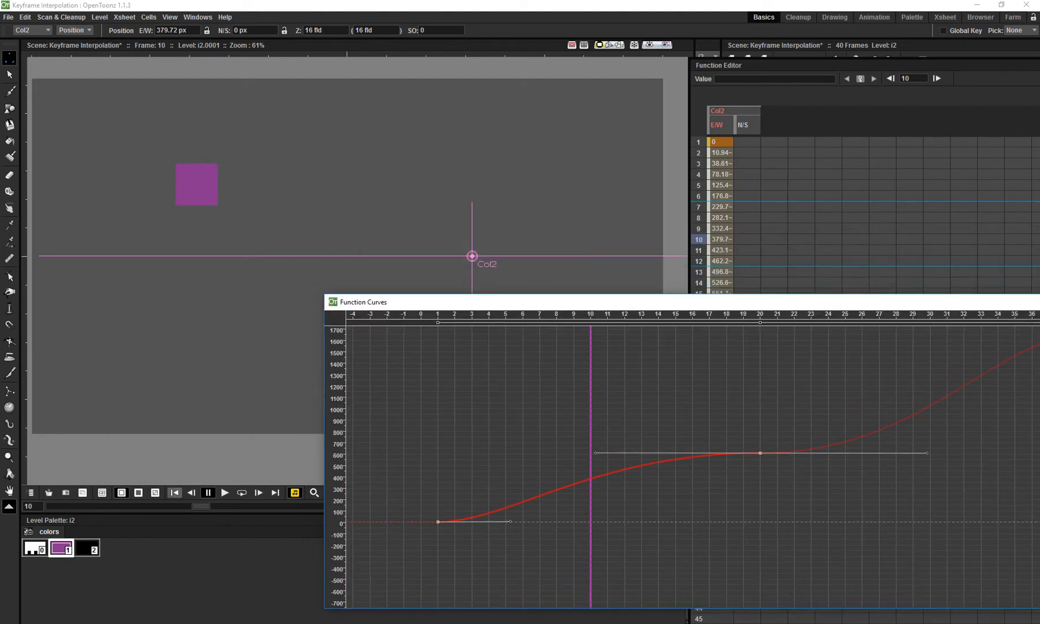
pyautogui.click(175, 493)
pyautogui.click(242, 493)
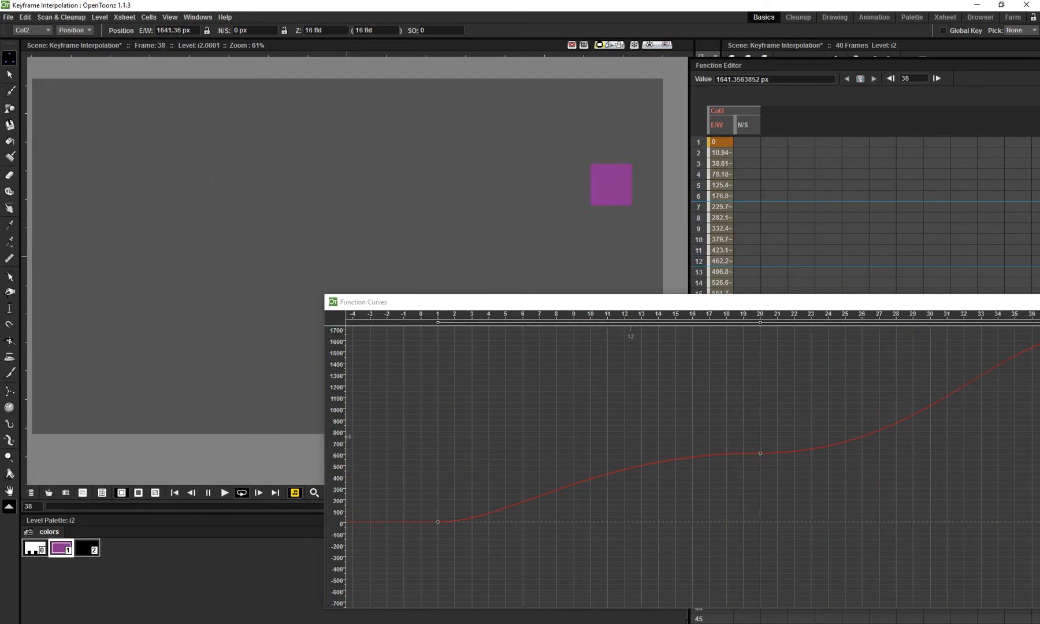
# Shorten both handles of the E/W key at frame 20 to about four frames each, and review the looped motion.
pyautogui.click(760, 453)
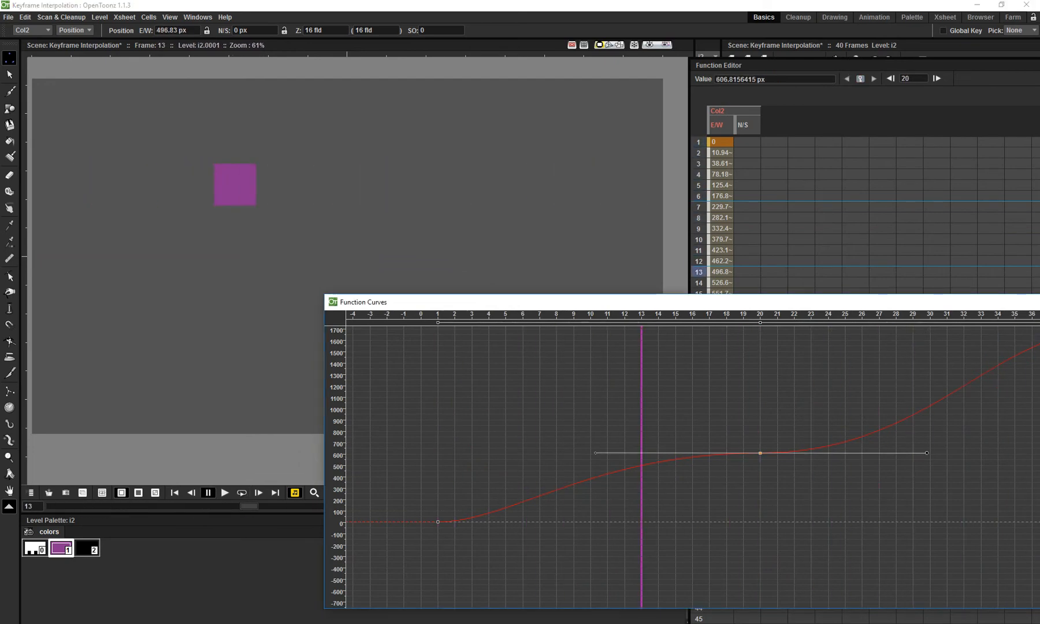
pyautogui.moveTo(927, 453); pyautogui.dragTo(829, 452)
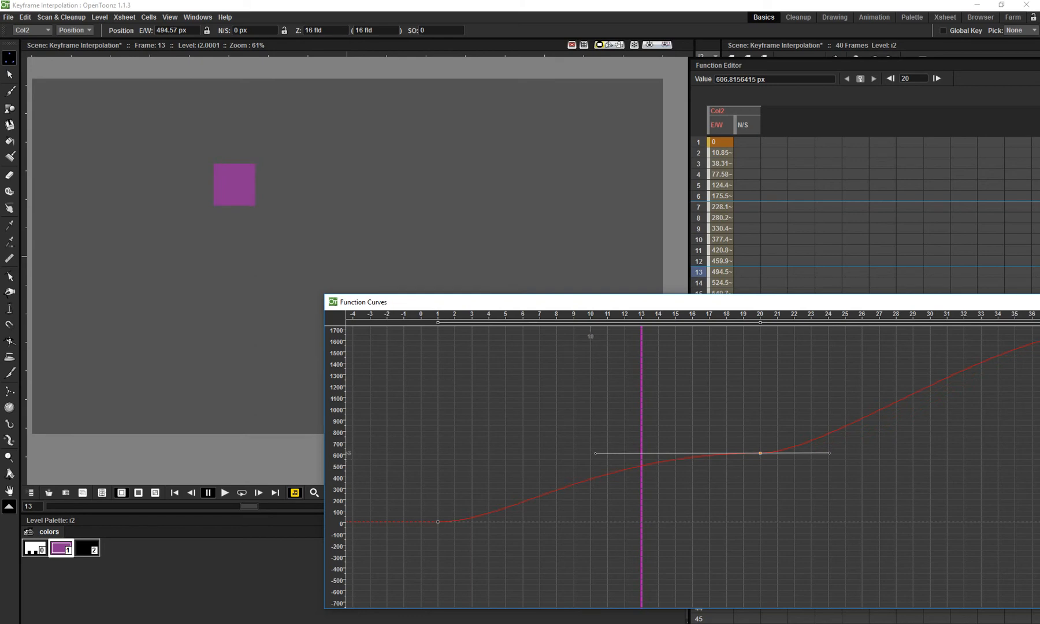
pyautogui.moveTo(595, 453); pyautogui.dragTo(692, 453)
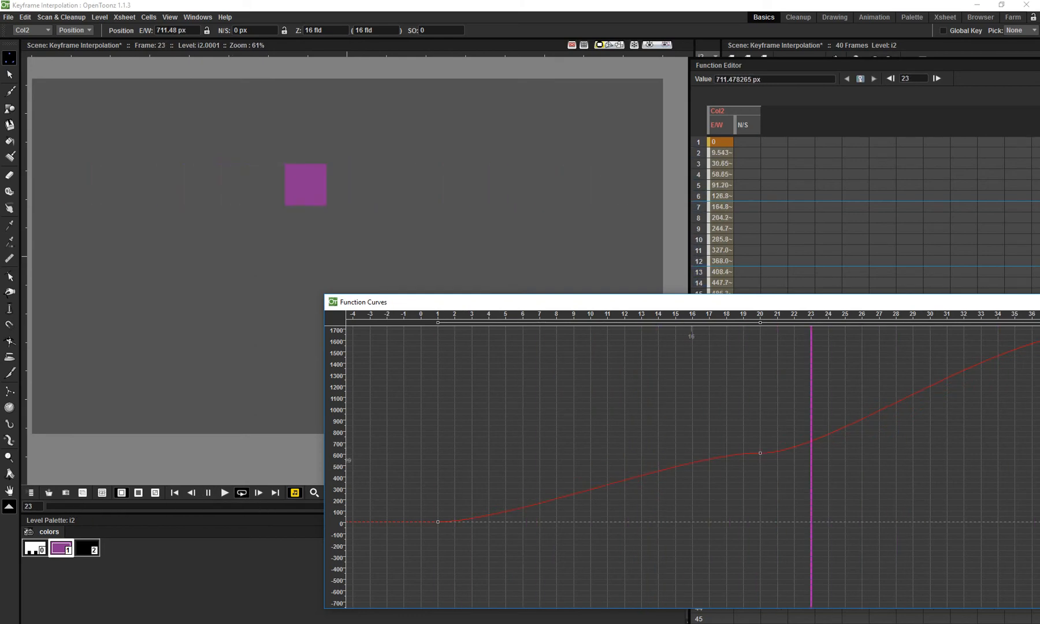
pyautogui.press('l')
# Tilt the handles of the E/W key at frame 20 steeply downward so the curve peaks before it and dips after it.
pyautogui.click(760, 453)
pyautogui.moveTo(830, 453); pyautogui.dragTo(821, 543)
pyautogui.moveTo(721, 396); pyautogui.dragTo(692, 382)
pyautogui.moveTo(701, 482); pyautogui.dragTo(660, 487)
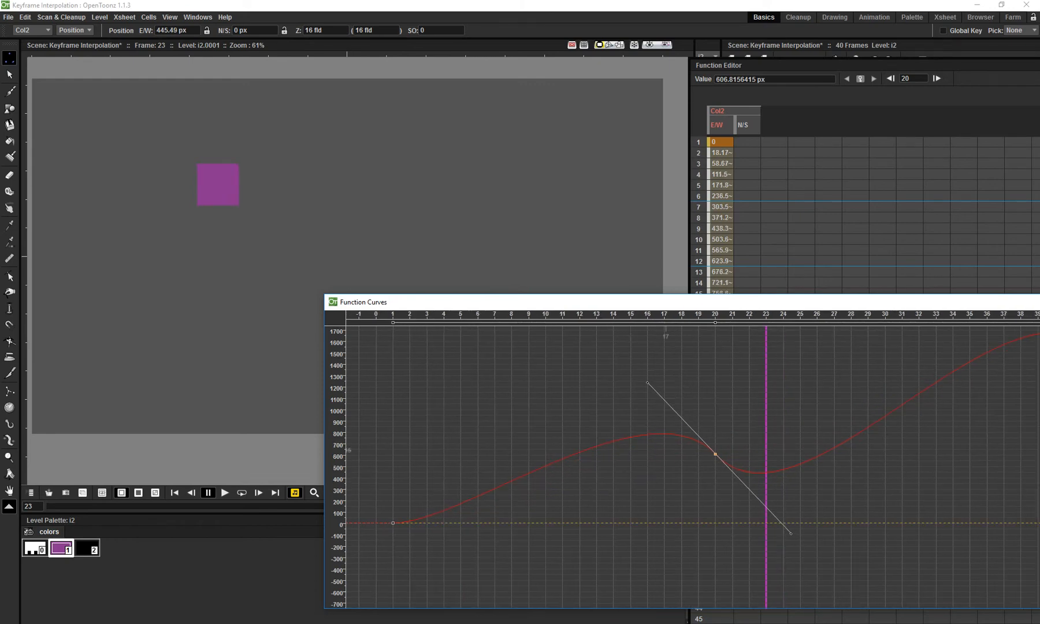
pyautogui.moveTo(713, 495); pyautogui.dragTo(687, 501)
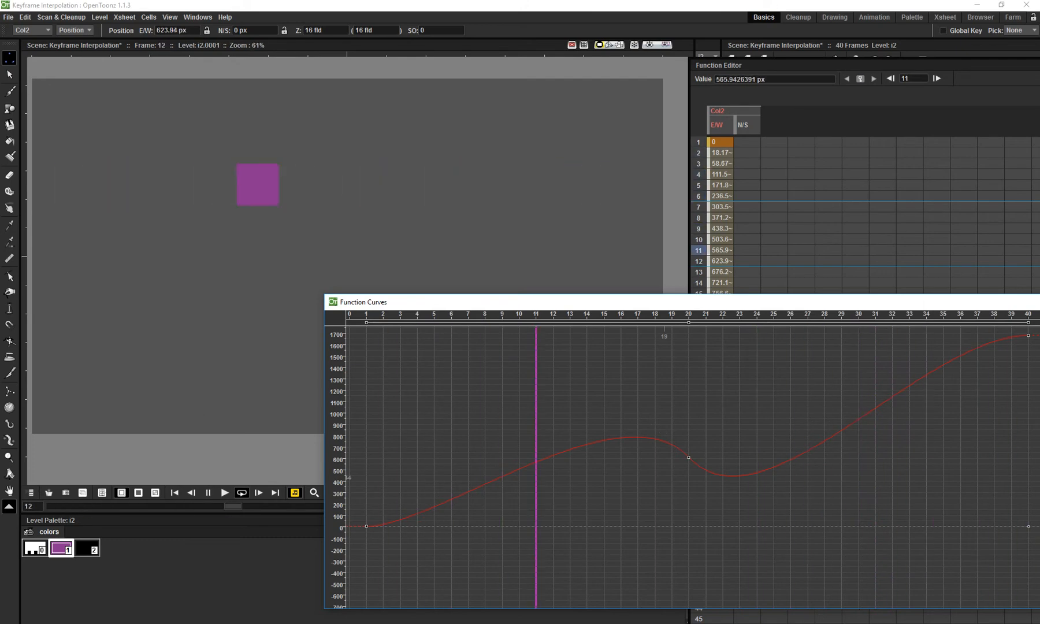
# Scrub the current frame to 5, 22 and 32 to examine how the square moves backward around frame 20.
pyautogui.press('l')
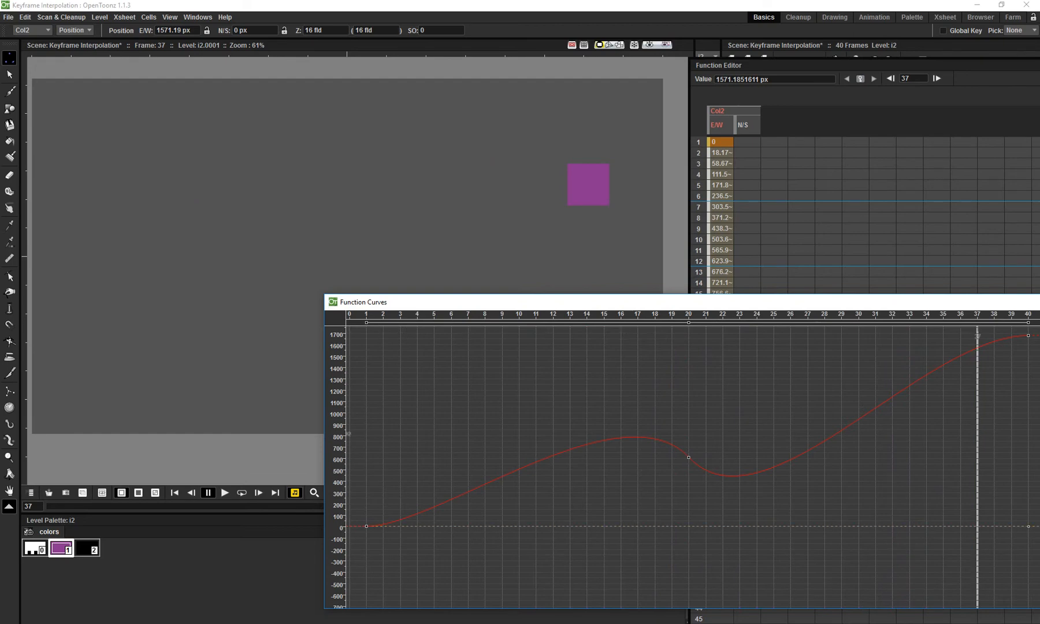
pyautogui.moveTo(977, 437); pyautogui.dragTo(434, 437)
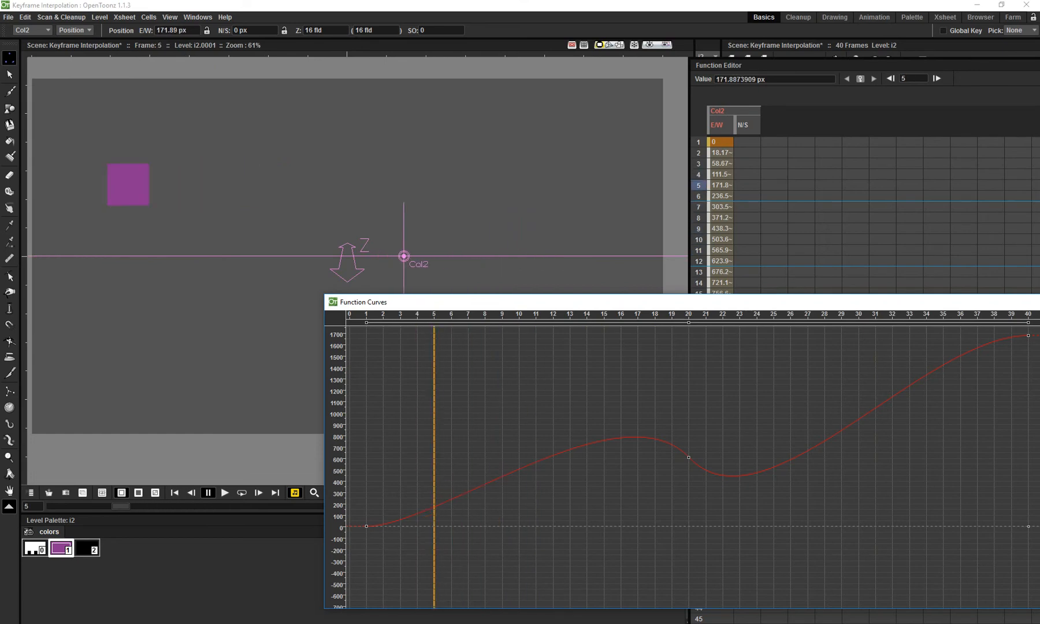
pyautogui.moveTo(441, 504); pyautogui.dragTo(474, 502)
pyautogui.hotkey('ctrl', 'z')
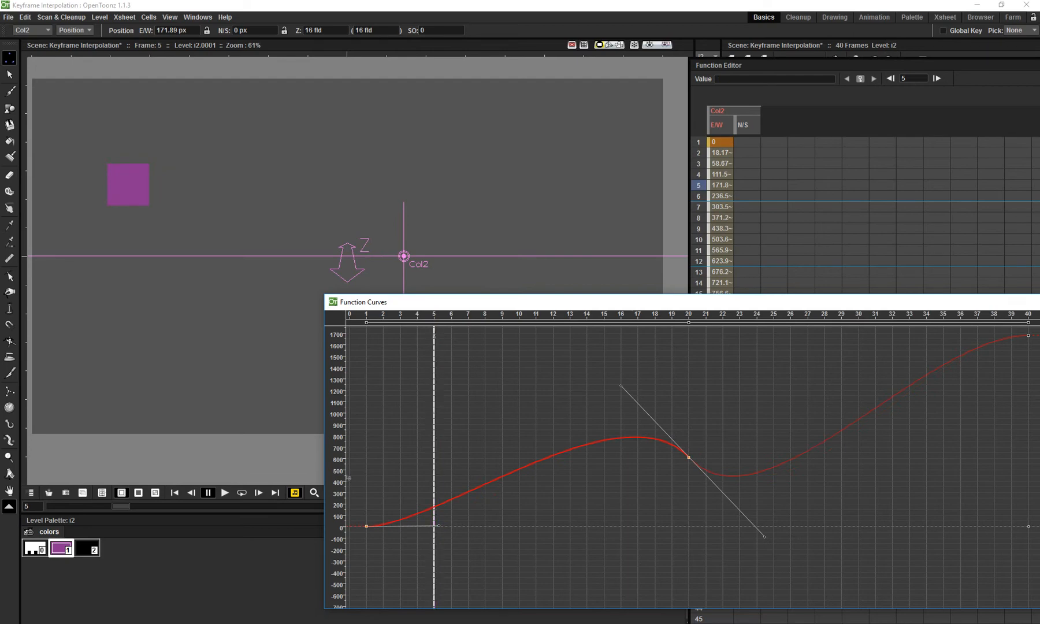
pyautogui.moveTo(433, 437); pyautogui.dragTo(722, 437)
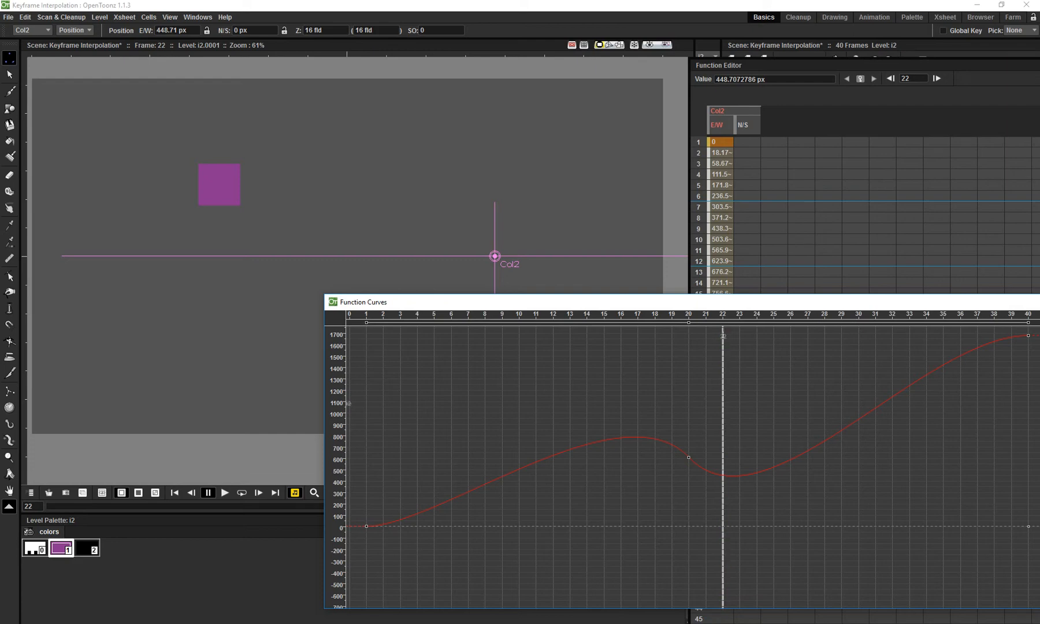
pyautogui.moveTo(723, 438); pyautogui.dragTo(893, 438)
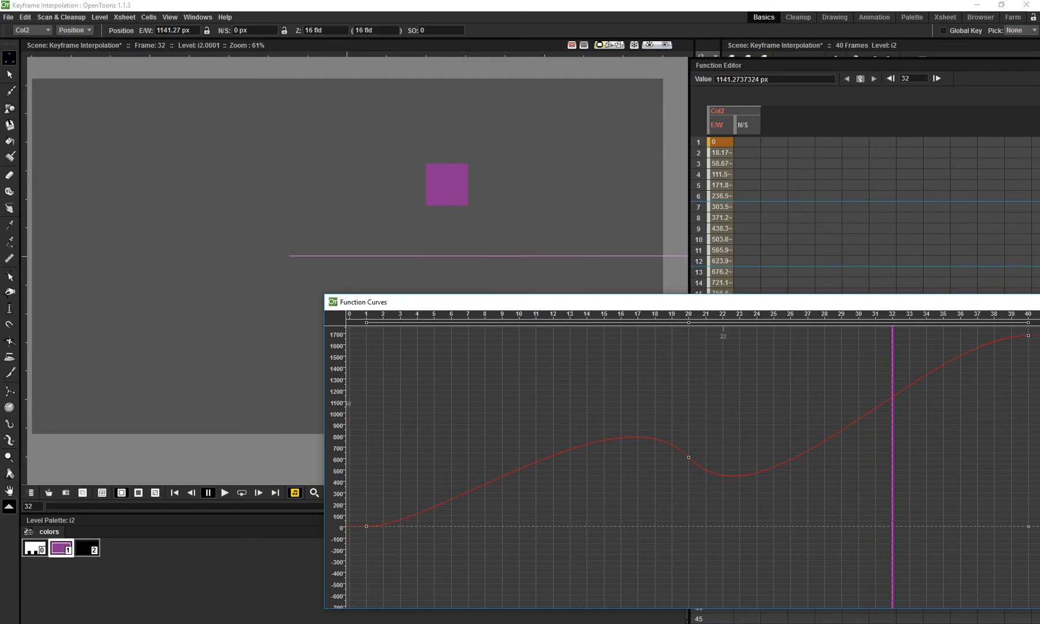
# Undo the last handle change and delete the E/W key at frame 20.
pyautogui.moveTo(375, 301); pyautogui.dragTo(262, 386)
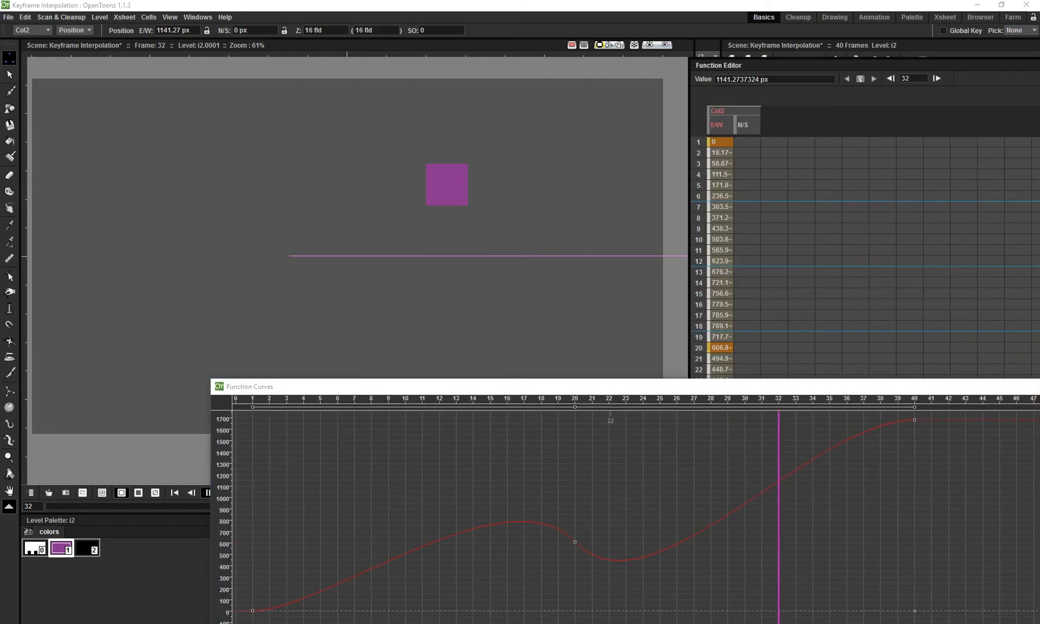
pyautogui.hotkey('ctrl', 'z')
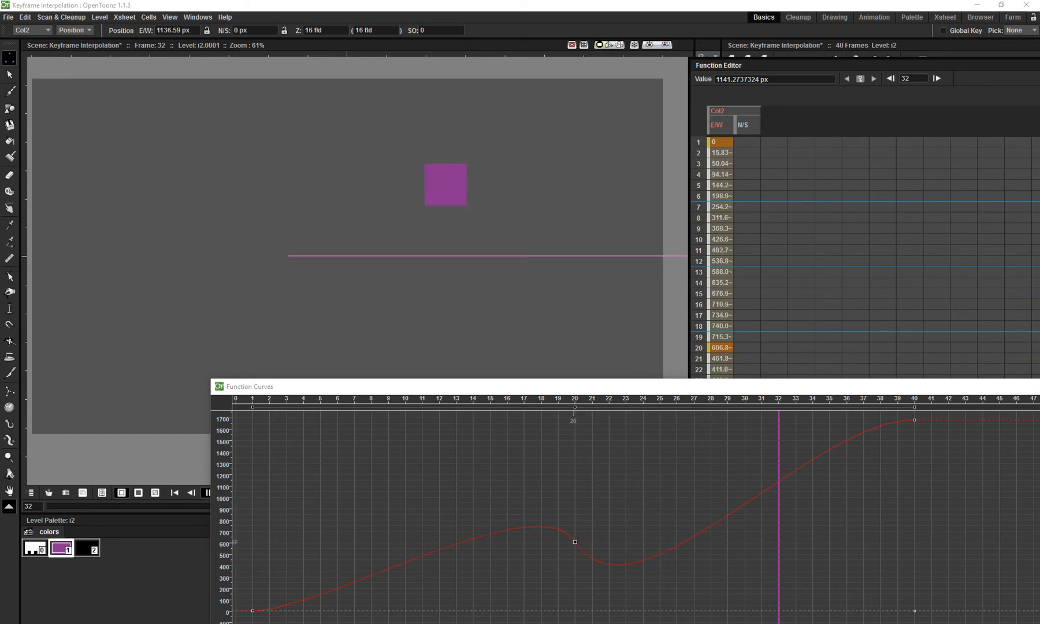
pyautogui.click(574, 542)
pyautogui.press('Delete')
# Set an N/S key of 0 at frame 1 for Col2 in the Function Editor.
pyautogui.click(747, 125)
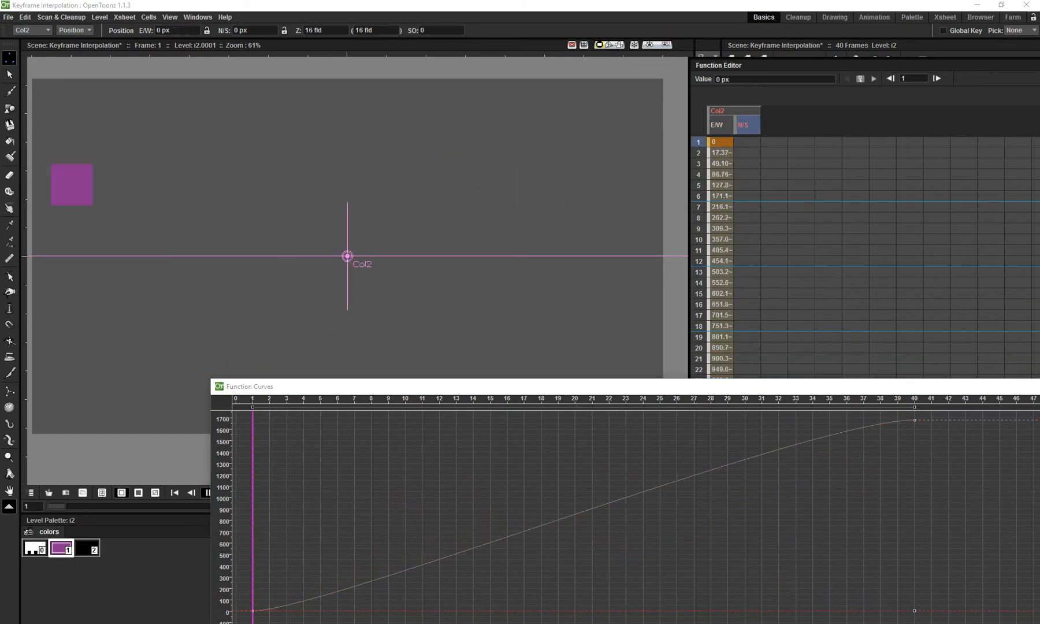
pyautogui.moveTo(578, 387); pyautogui.dragTo(578, 601)
pyautogui.click(747, 142)
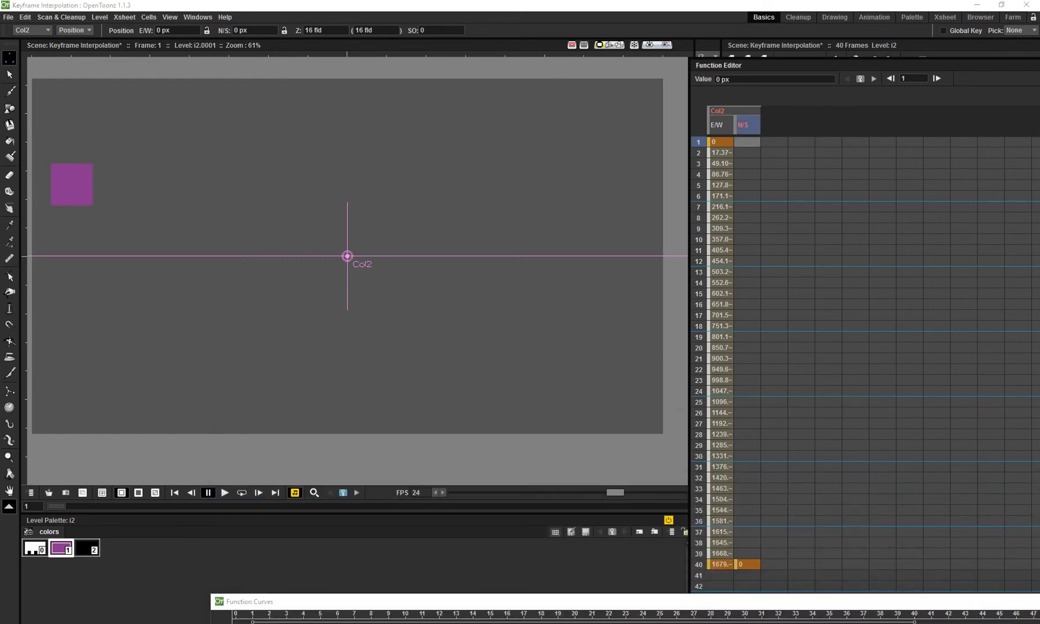
pyautogui.doubleClick(747, 142)
pyautogui.press('Return')
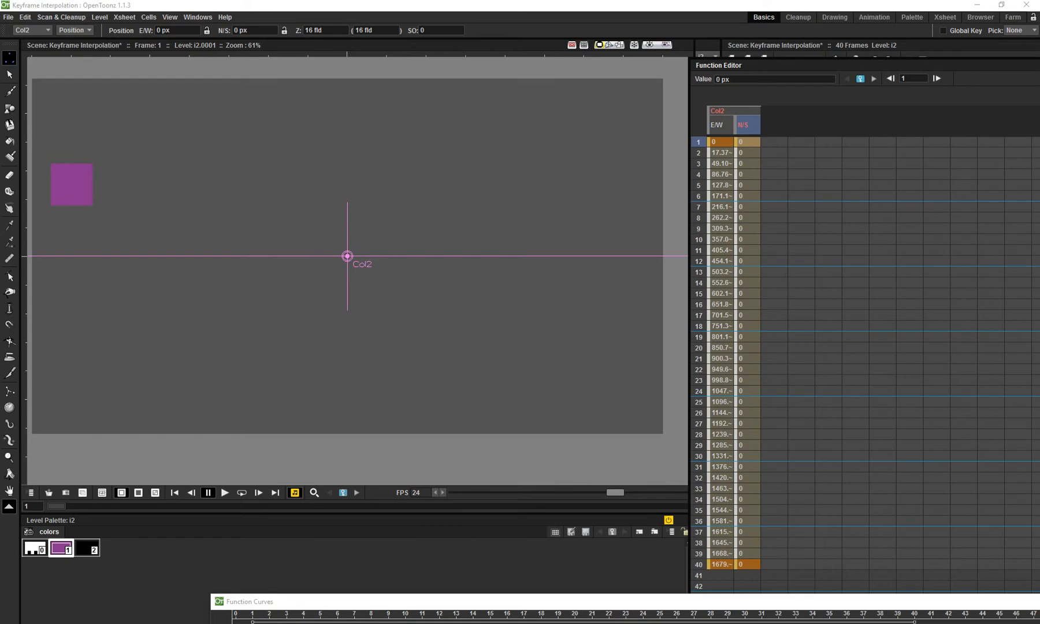
# Enlarge Function Curves to show the full N/S curve and add an N/S key at frame 22.
pyautogui.moveTo(577, 602); pyautogui.dragTo(533, 199)
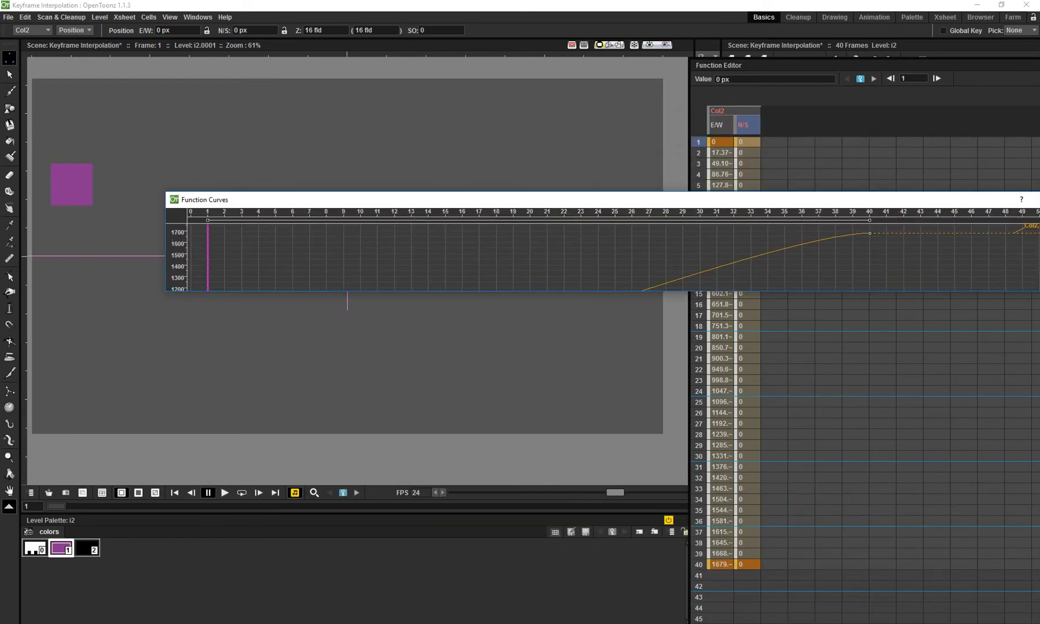
pyautogui.moveTo(682, 291); pyautogui.dragTo(682, 541)
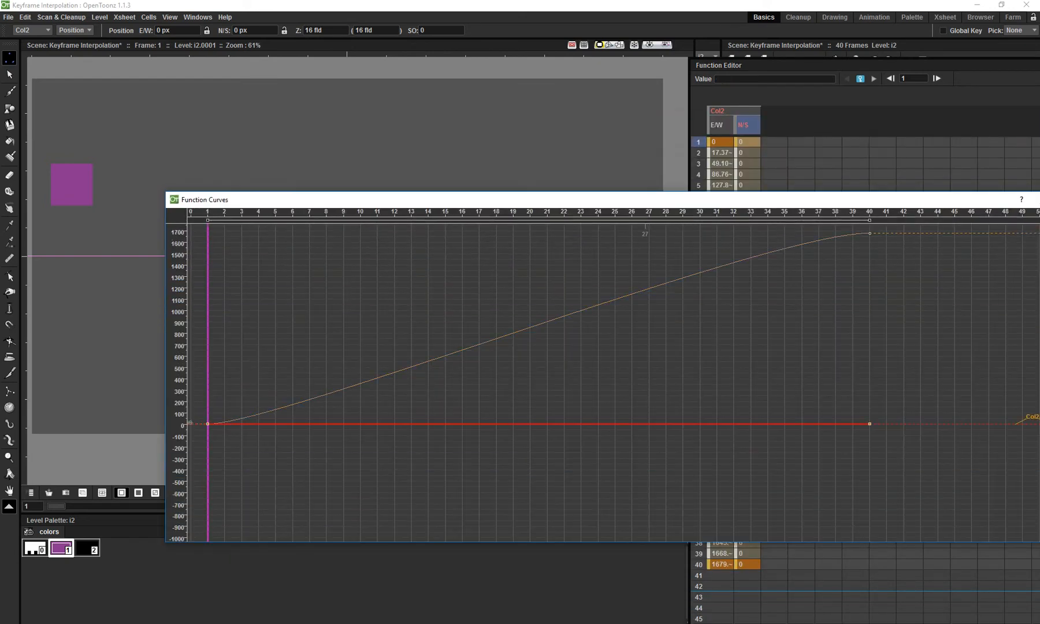
pyautogui.rightClick(564, 423)
pyautogui.click(572, 429)
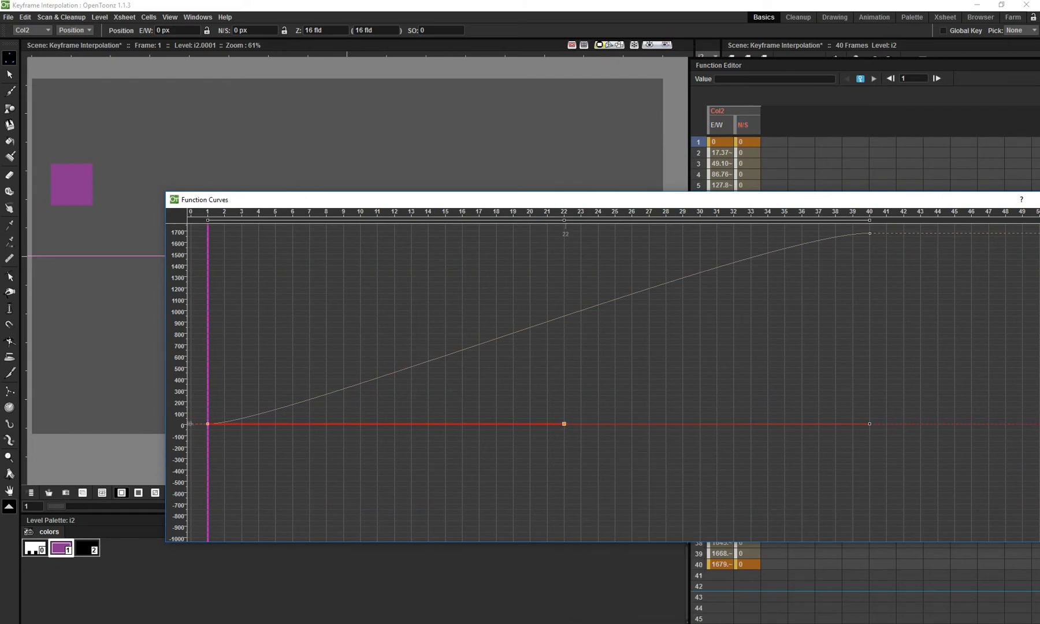
# Raise the middle N/S key to about 1260, and reposition the N/S keys to about -690 at frame 0, 200 at 21 and -376 at 40.
pyautogui.moveTo(563, 423); pyautogui.dragTo(564, 281)
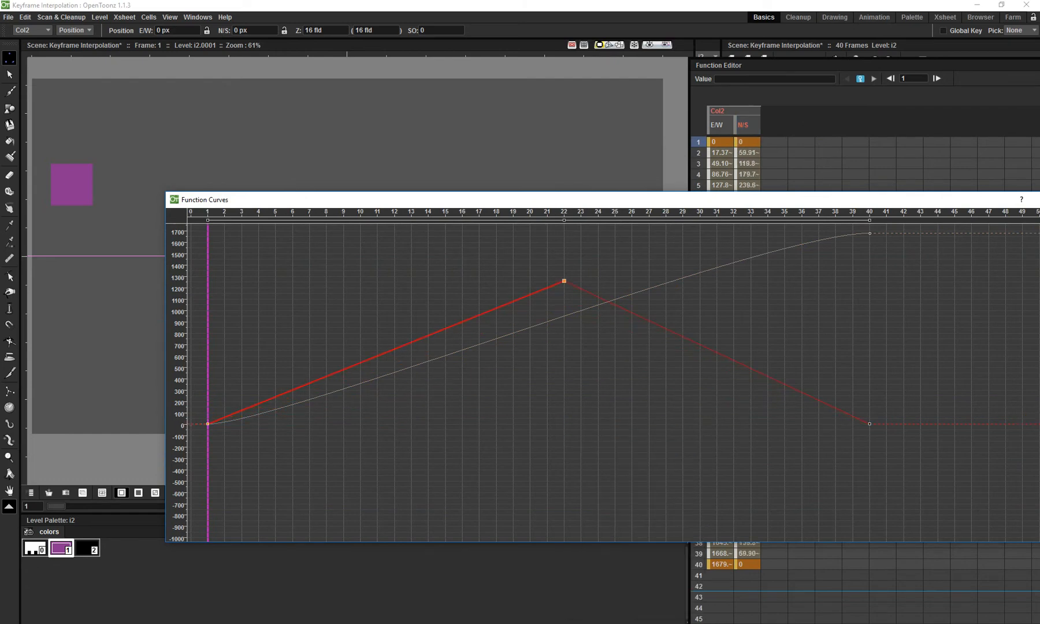
pyautogui.press('p')
pyautogui.moveTo(310, 199); pyautogui.dragTo(430, 215)
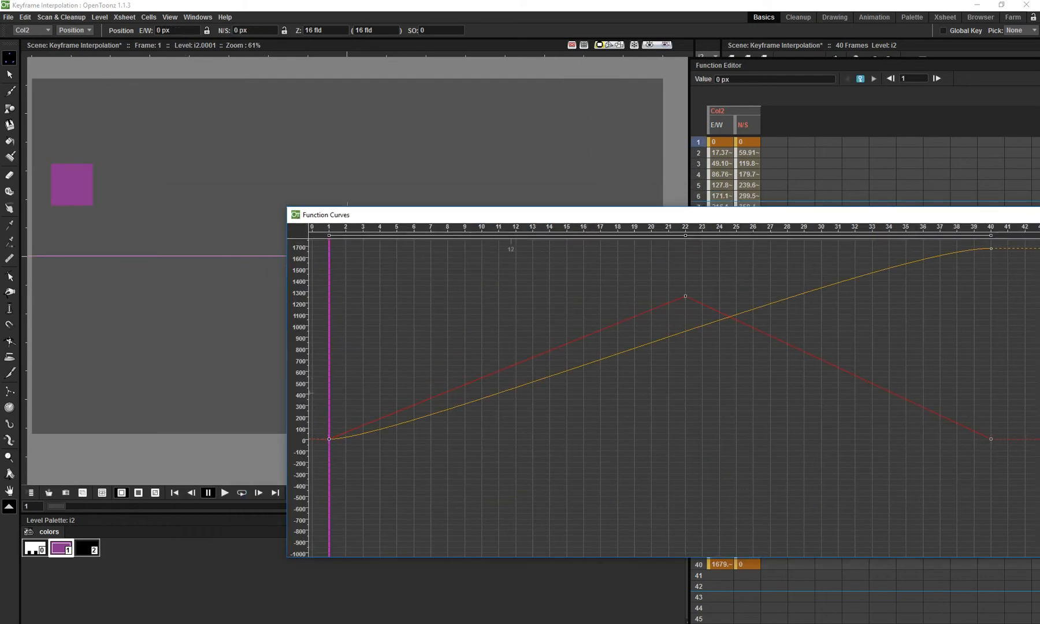
pyautogui.moveTo(685, 295); pyautogui.dragTo(668, 416)
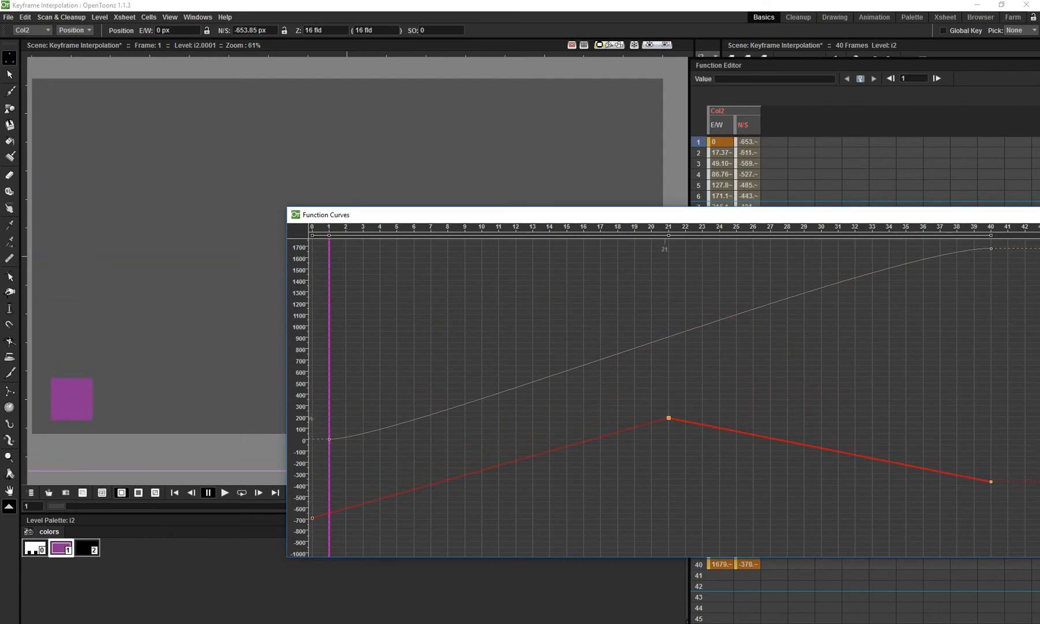
# Apply Speed In / Speed Out Interpolation to both N/S segments and preview the animation in a loop.
pyautogui.rightClick(667, 418)
pyautogui.click(704, 413)
pyautogui.rightClick(668, 417)
pyautogui.click(702, 423)
pyautogui.rightClick(760, 435)
pyautogui.click(797, 465)
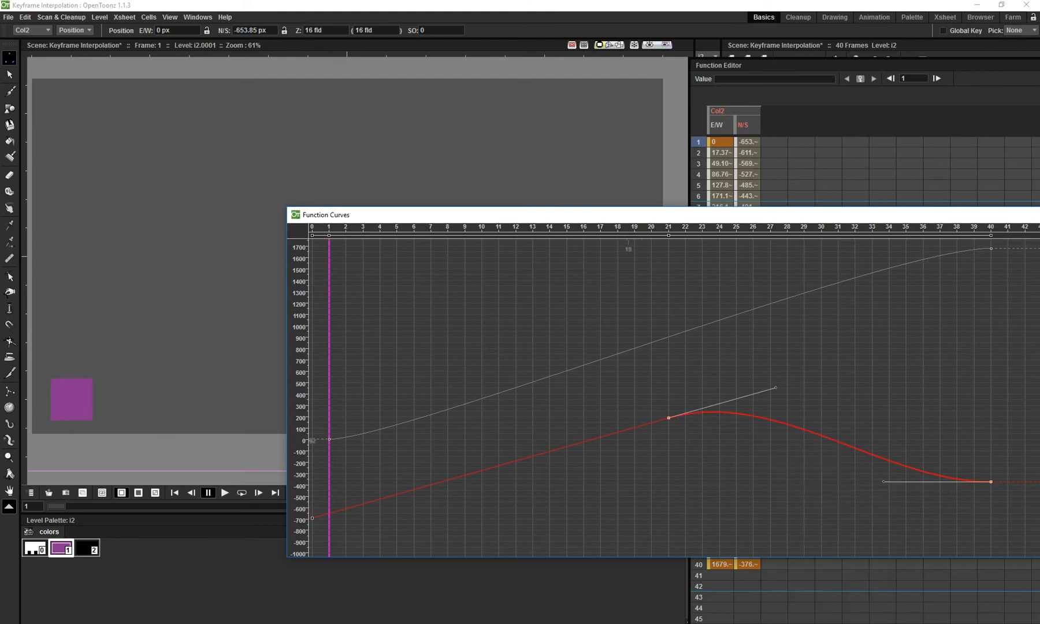
pyautogui.rightClick(620, 430)
pyautogui.click(673, 461)
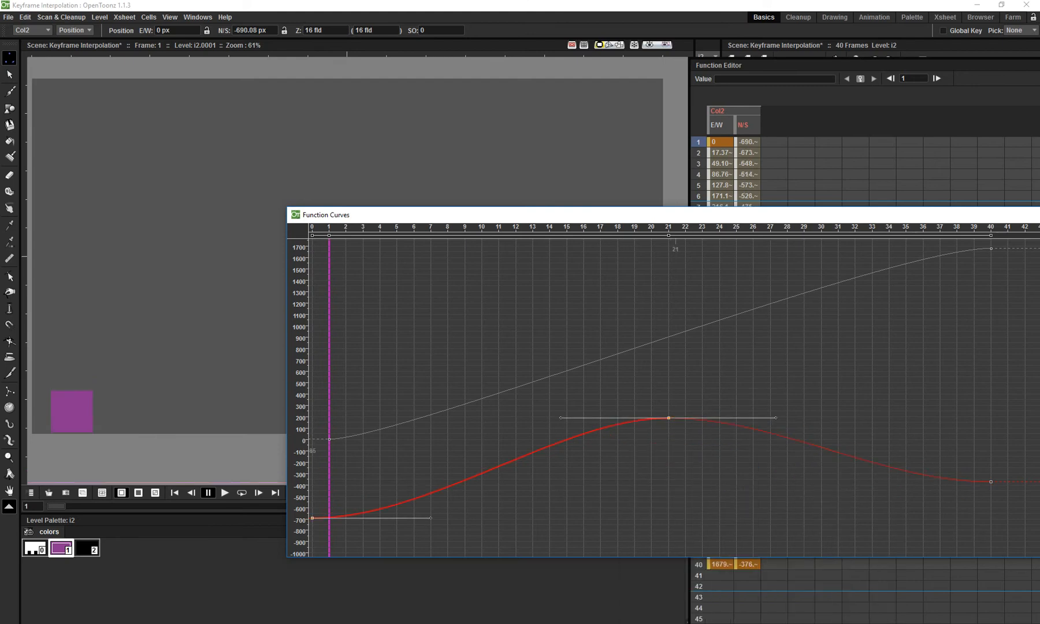
pyautogui.press('l')
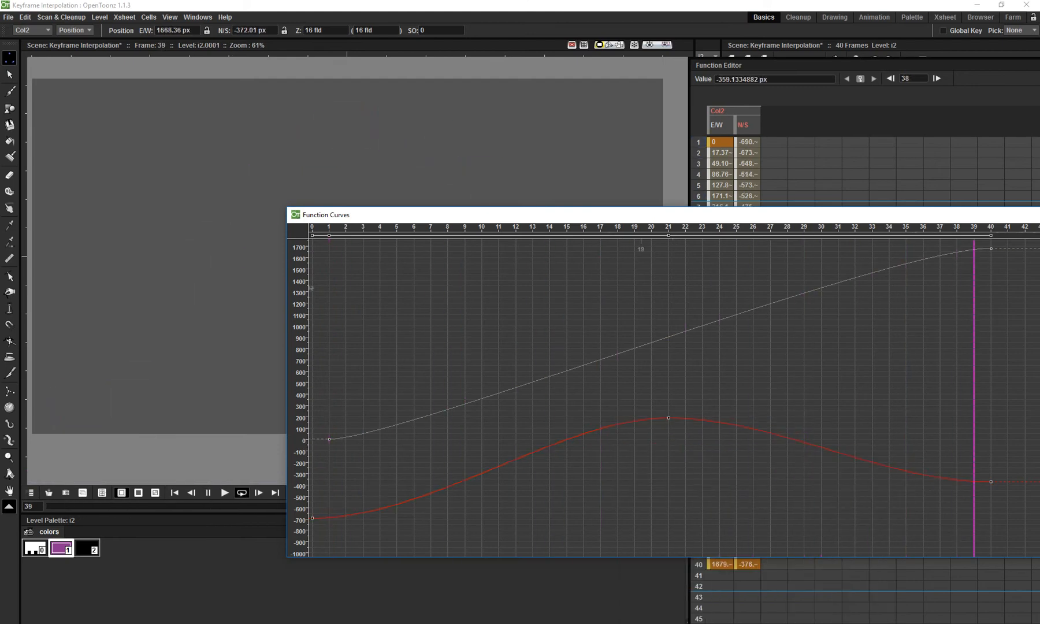
pyautogui.moveTo(646, 214); pyautogui.dragTo(687, 206)
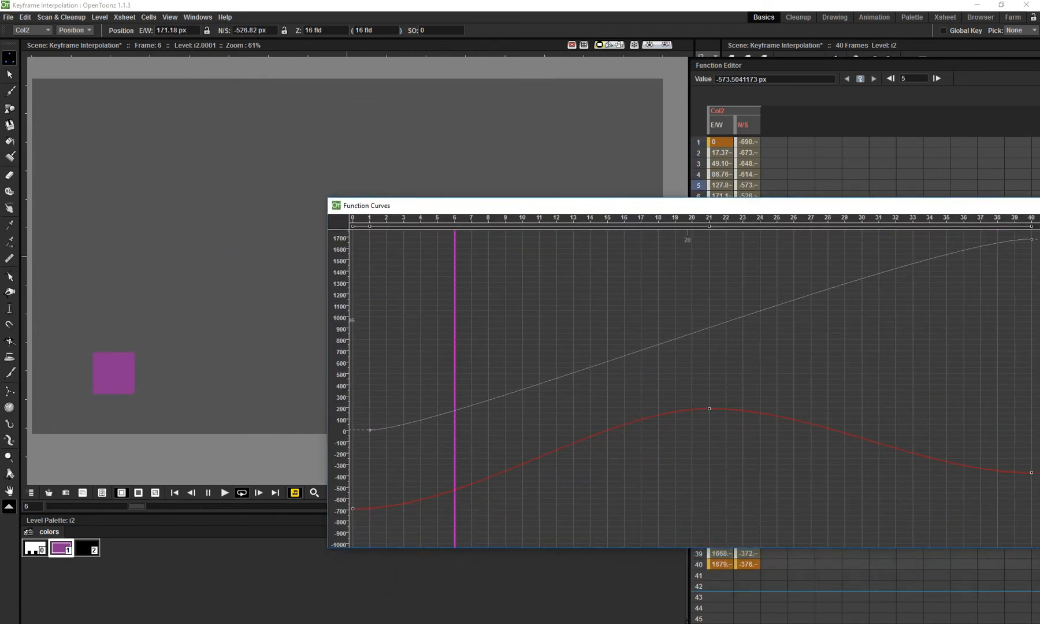
pyautogui.press('l')
# Tilt the linked handles of the N/S key at frame 21 into a steep rise and loop the animation.
pyautogui.click(709, 409)
pyautogui.moveTo(600, 408); pyautogui.dragTo(640, 489)
pyautogui.press('l')
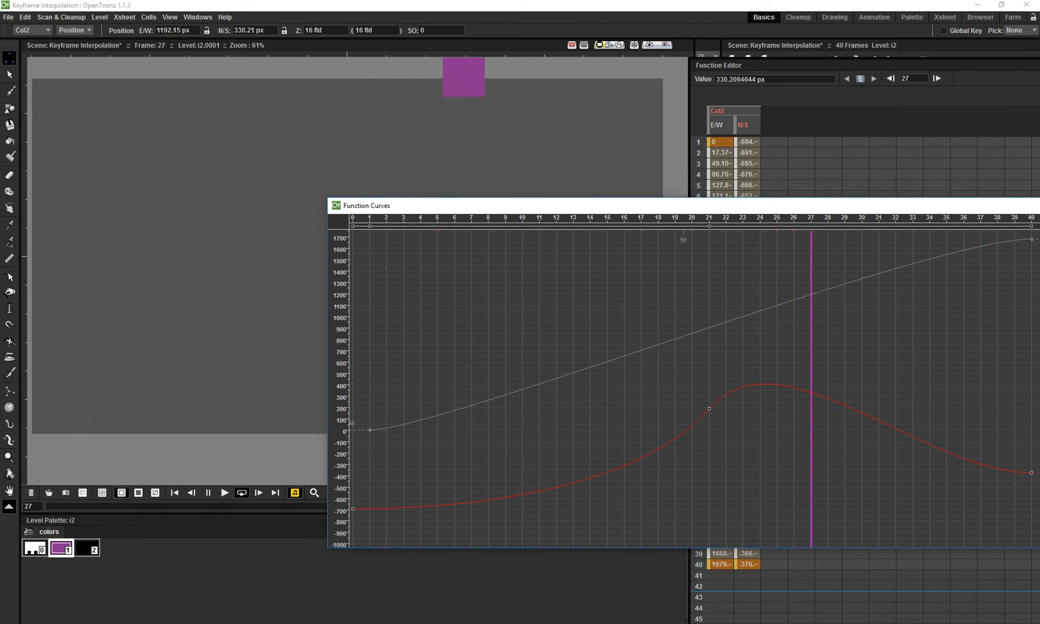
# Lower the N/S key at frame 21 to about -86 and preview the animation in a loop.
pyautogui.moveTo(709, 409); pyautogui.dragTo(709, 440)
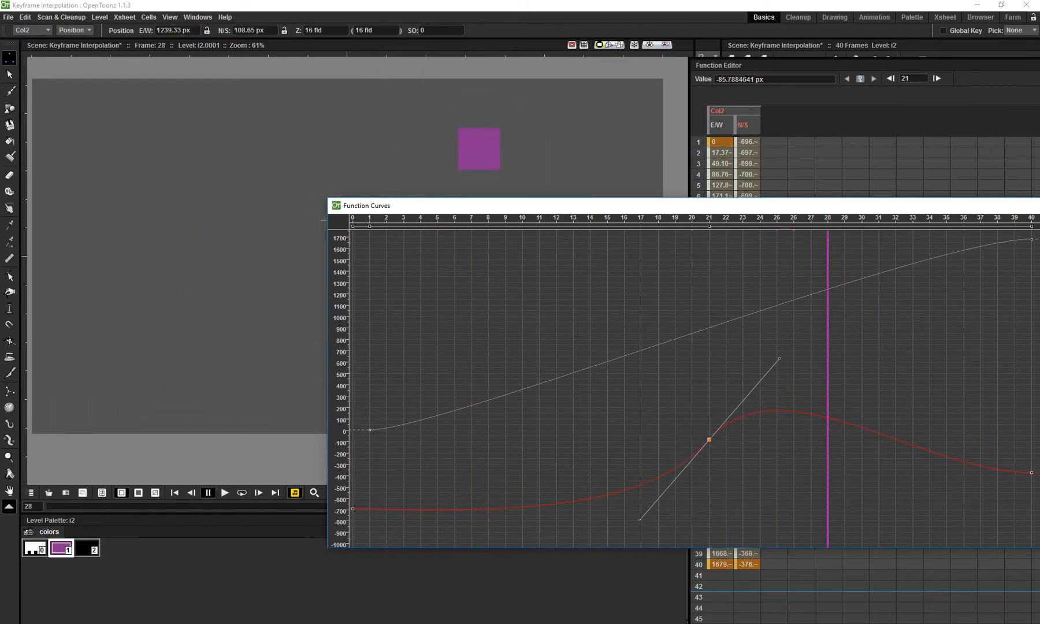
pyautogui.scroll(-3, 696, 413)
pyautogui.scroll(3, 531, 439)
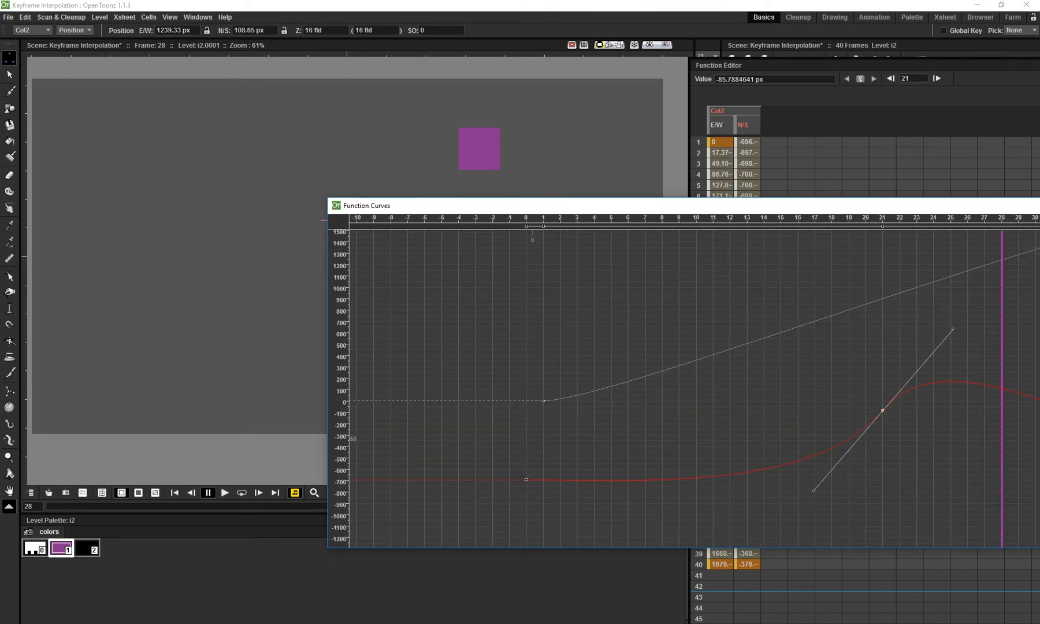
pyautogui.moveTo(531, 443); pyautogui.dragTo(479, 367)
pyautogui.moveTo(339, 410); pyautogui.dragTo(340, 369)
pyautogui.moveTo(605, 429); pyautogui.dragTo(562, 493)
pyautogui.press('l')
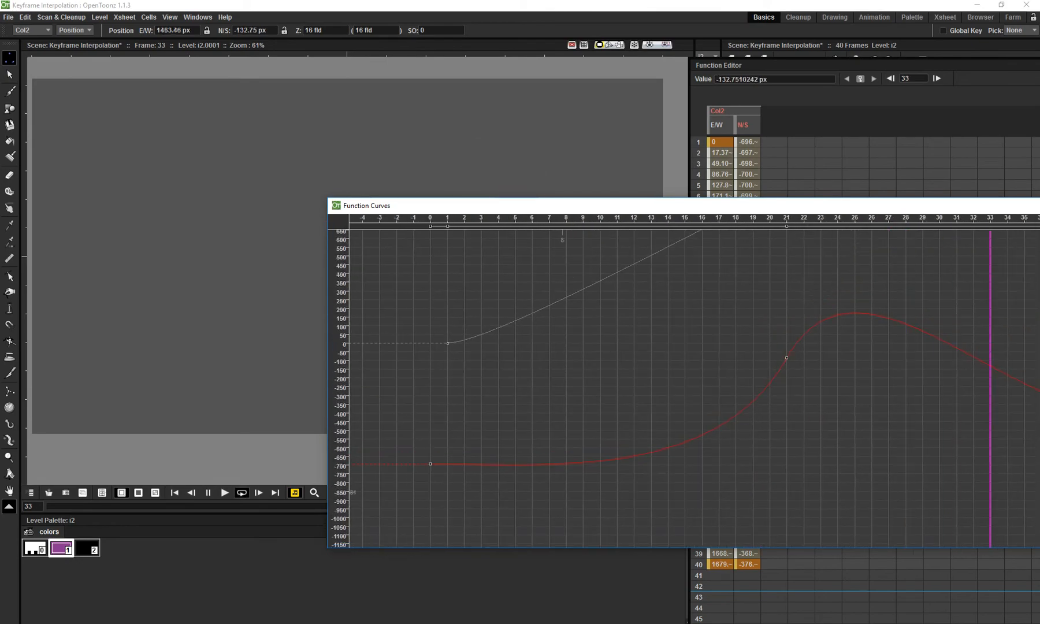
pyautogui.moveTo(541, 198); pyautogui.dragTo(541, 322)
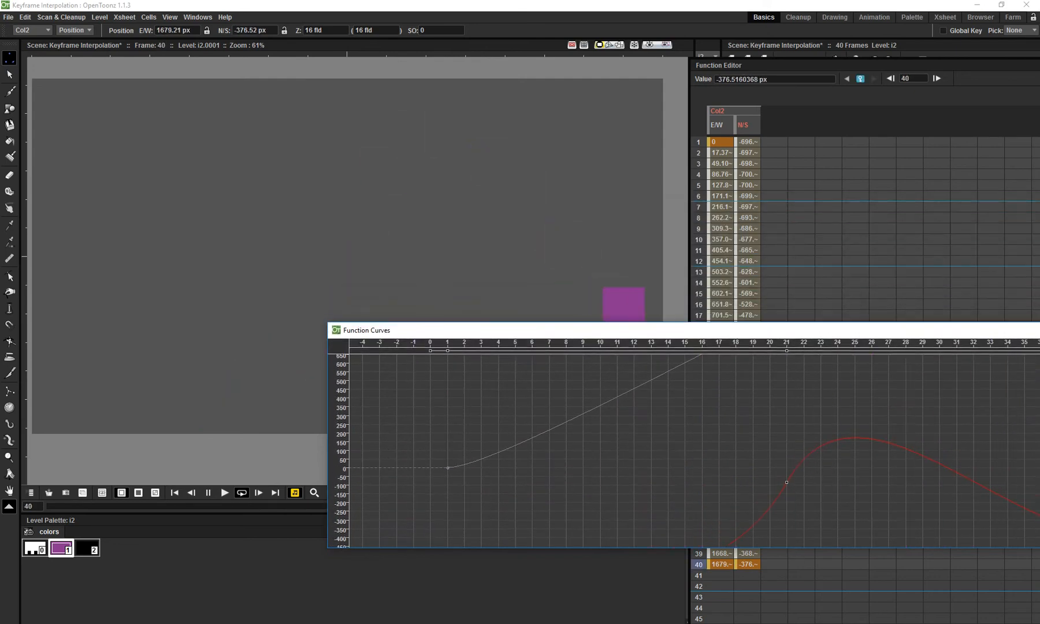
# Unlink the handles of the N/S key at frame 21, swing its outgoing handle steeply downward to form a peak, and preview the motion.
pyautogui.moveTo(810, 510); pyautogui.dragTo(798, 454)
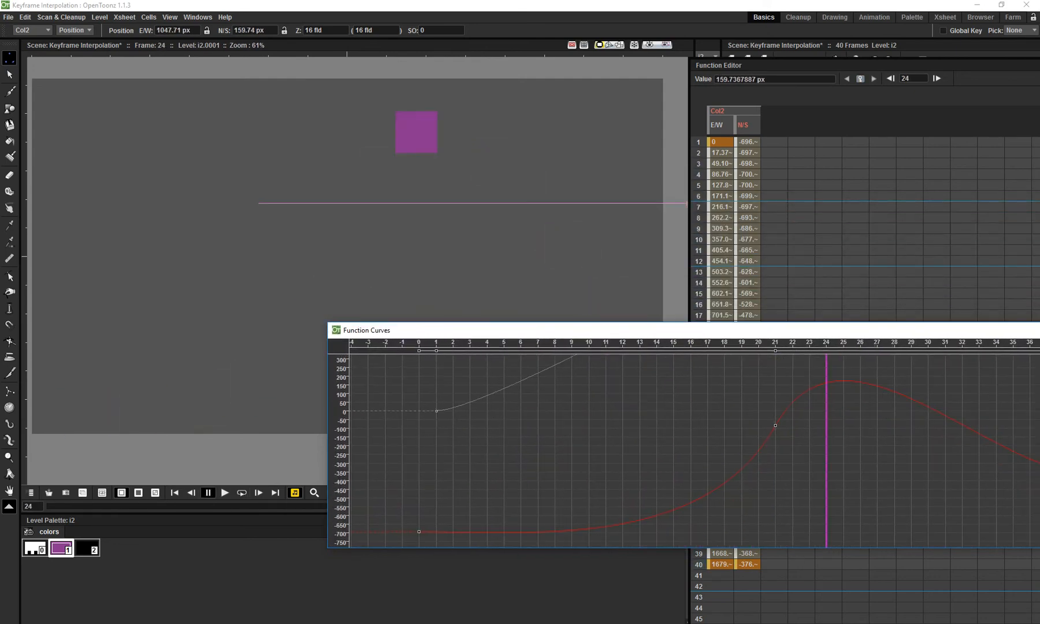
pyautogui.rightClick(774, 426)
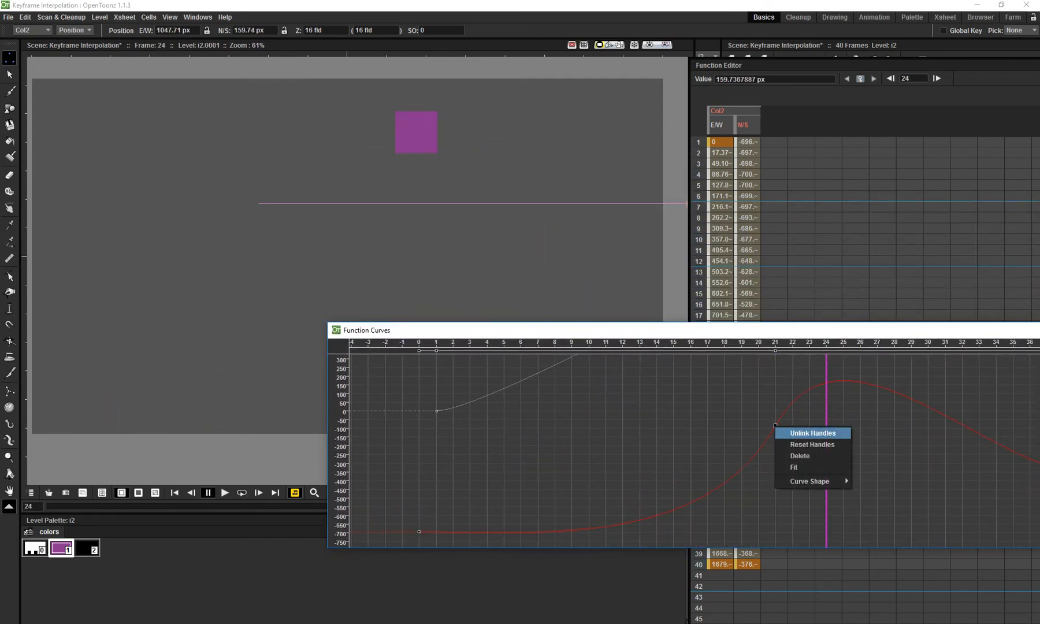
pyautogui.click(813, 433)
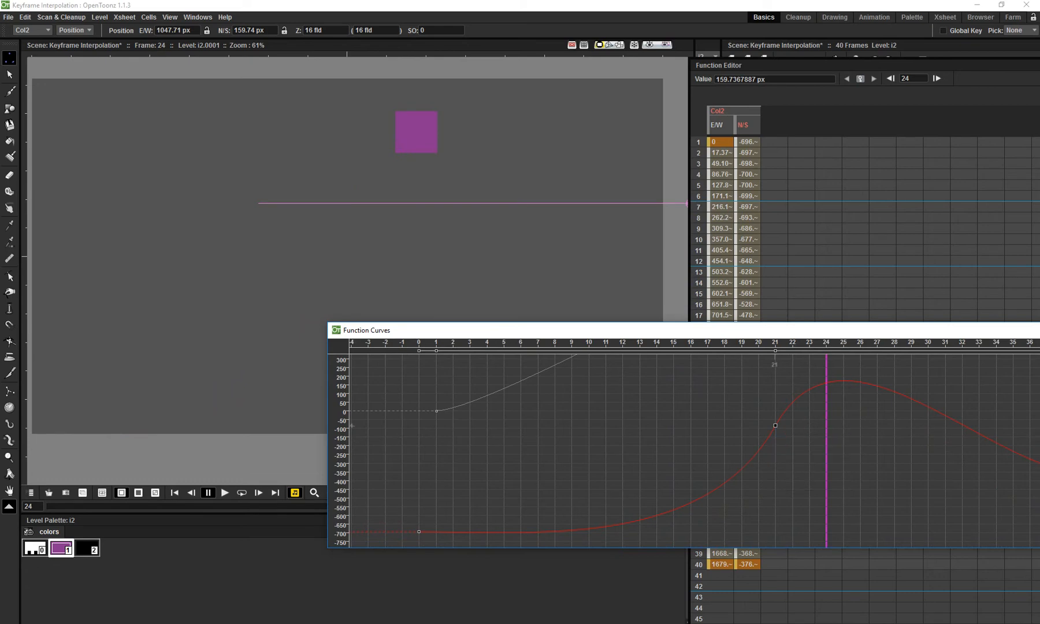
pyautogui.click(775, 425)
pyautogui.scroll(-4, 793, 425)
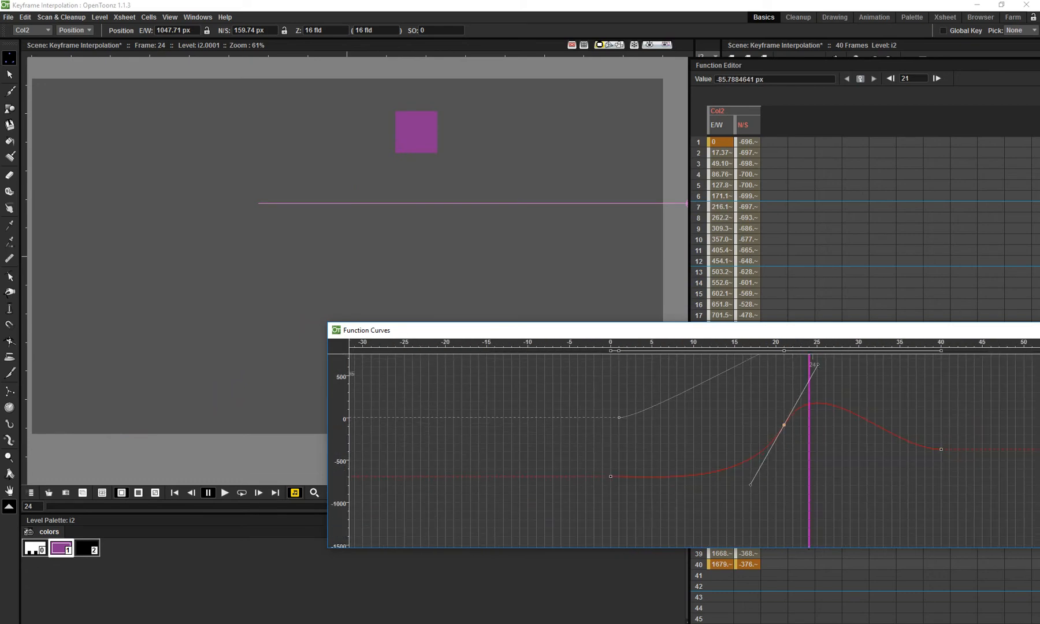
pyautogui.moveTo(817, 364); pyautogui.dragTo(815, 485)
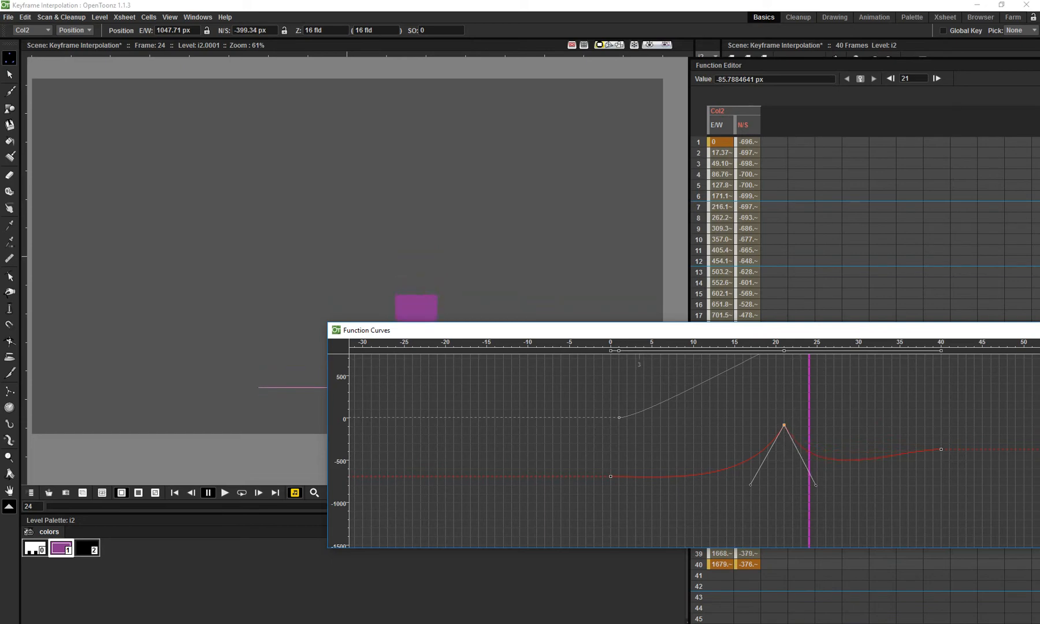
pyautogui.moveTo(635, 329); pyautogui.dragTo(654, 394)
pyautogui.press('p')
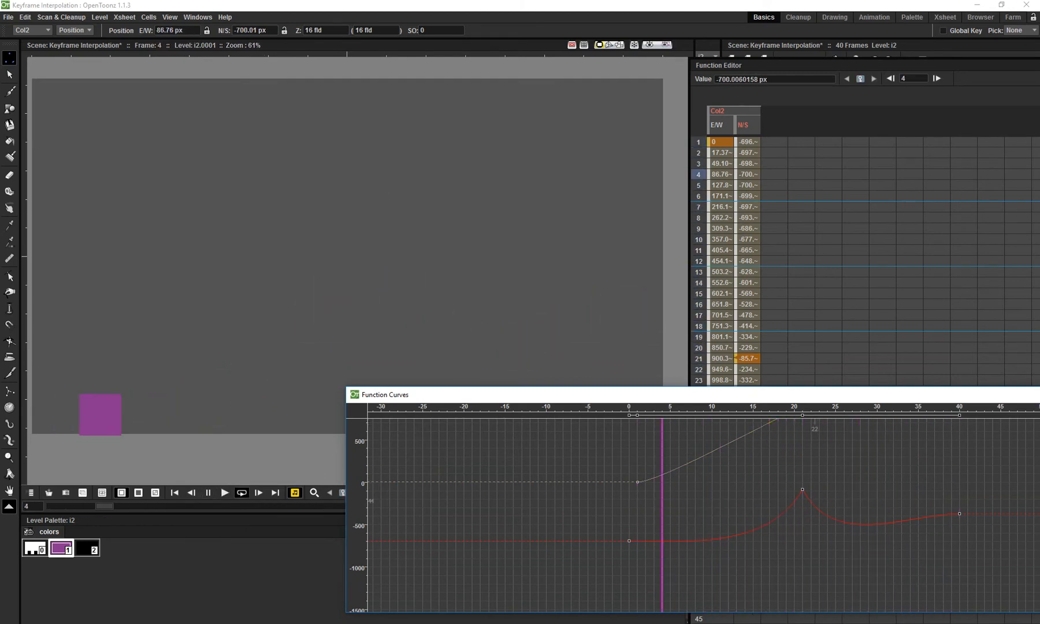
pyautogui.press('l')
# Lengthen the outgoing handle of the N/S key at frame 21 to nearly horizontal and loop the animation.
pyautogui.click(803, 489)
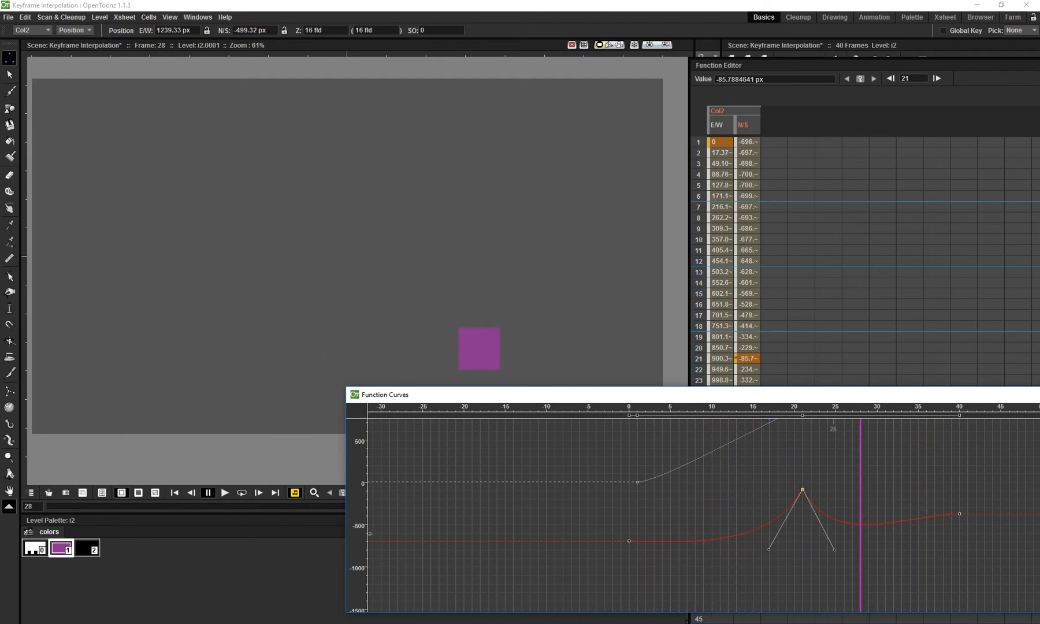
pyautogui.moveTo(834, 550); pyautogui.dragTo(924, 484)
pyautogui.press('l')
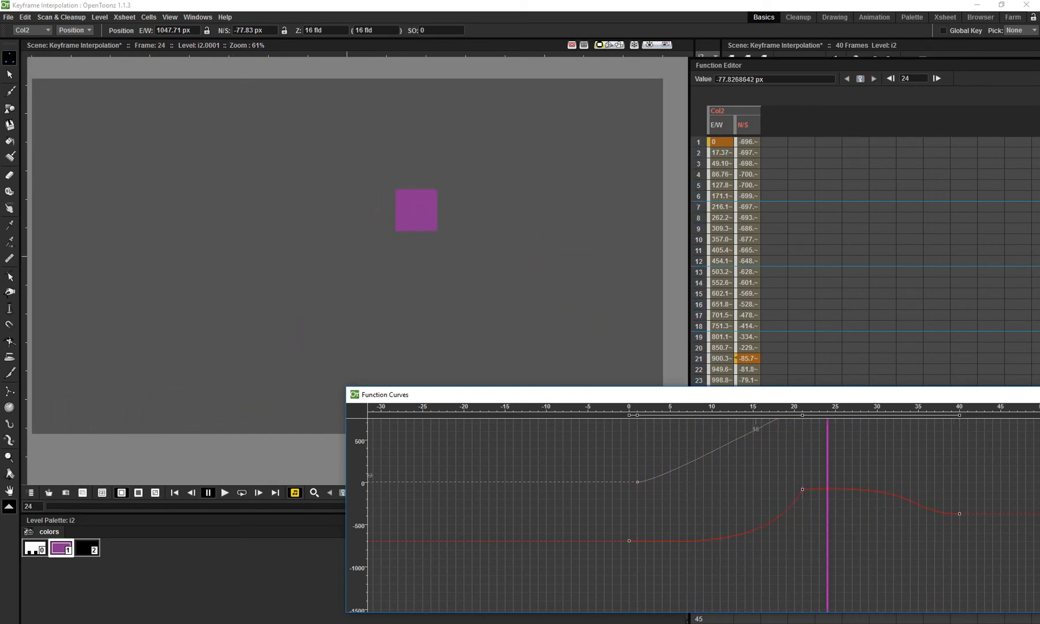
# Set a new key on Col2's E/W curve at frame 24.
pyautogui.moveTo(756, 475); pyautogui.dragTo(747, 549)
pyautogui.click(757, 497)
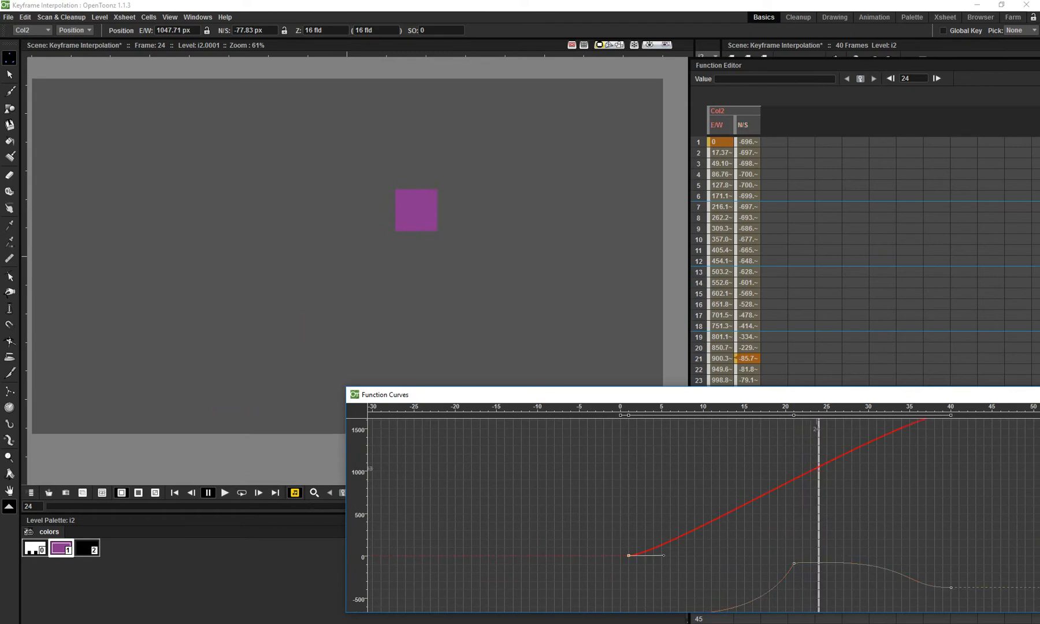
pyautogui.rightClick(817, 471)
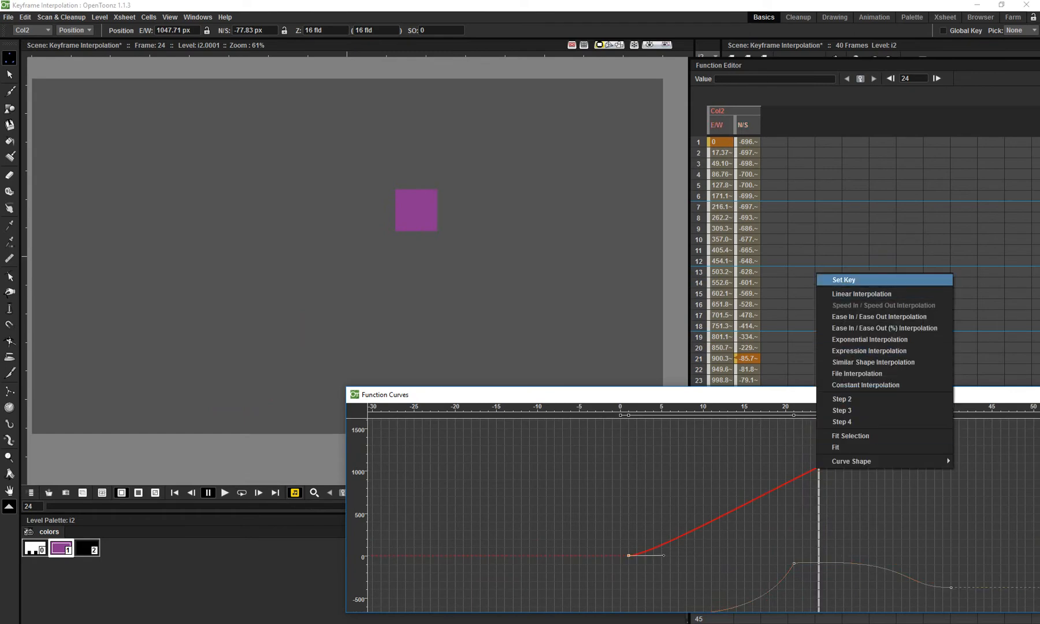
pyautogui.click(843, 279)
pyautogui.moveTo(876, 437); pyautogui.dragTo(867, 458)
pyautogui.rightClick(866, 458)
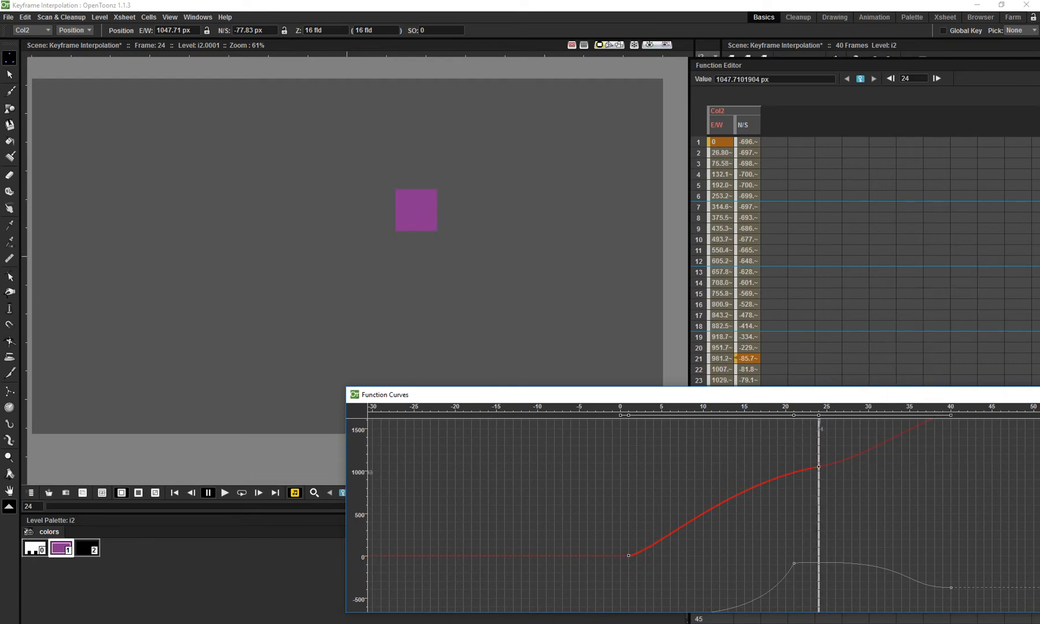
# Select the N/S curve and delete its keys.
pyautogui.click(827, 575)
pyautogui.click(838, 564)
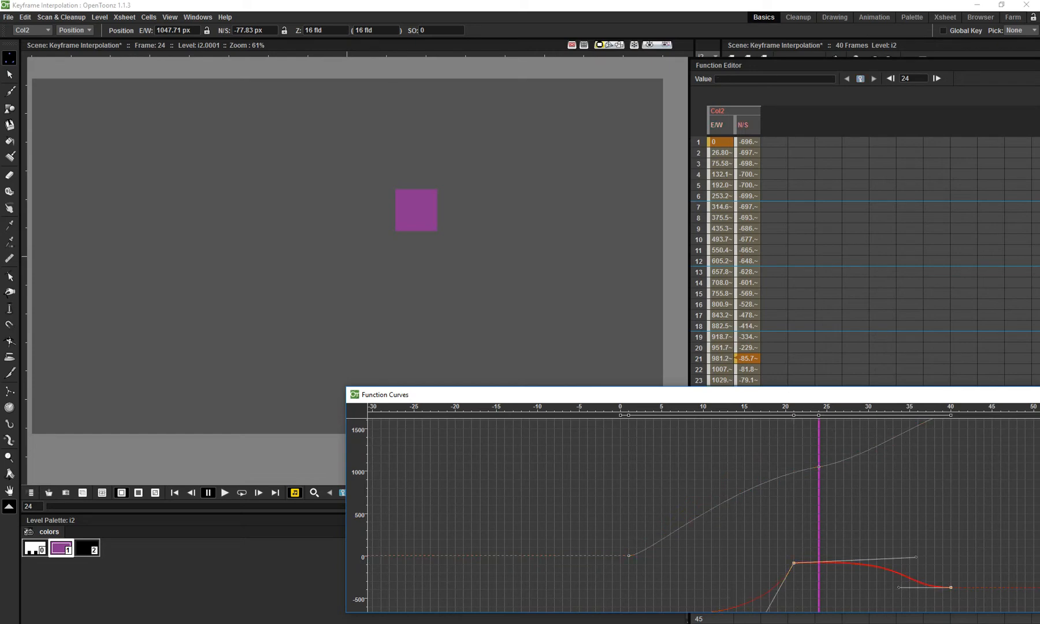
pyautogui.press('Delete')
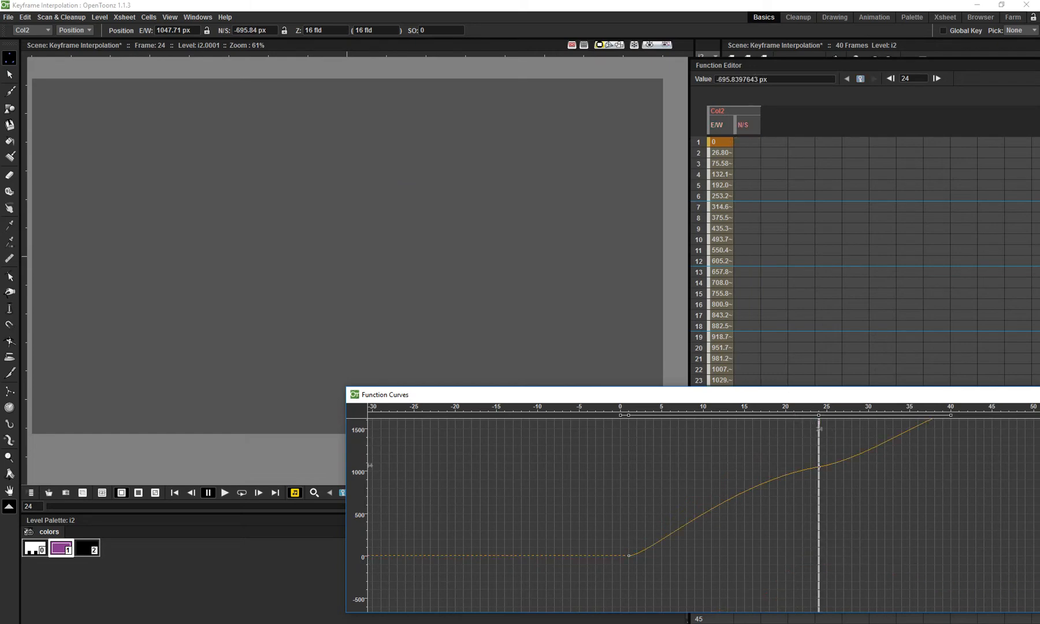
# Unlink the handles of the E/W key at frame 24, pull its outgoing handle steeply downward, and preview the motion.
pyautogui.rightClick(819, 467)
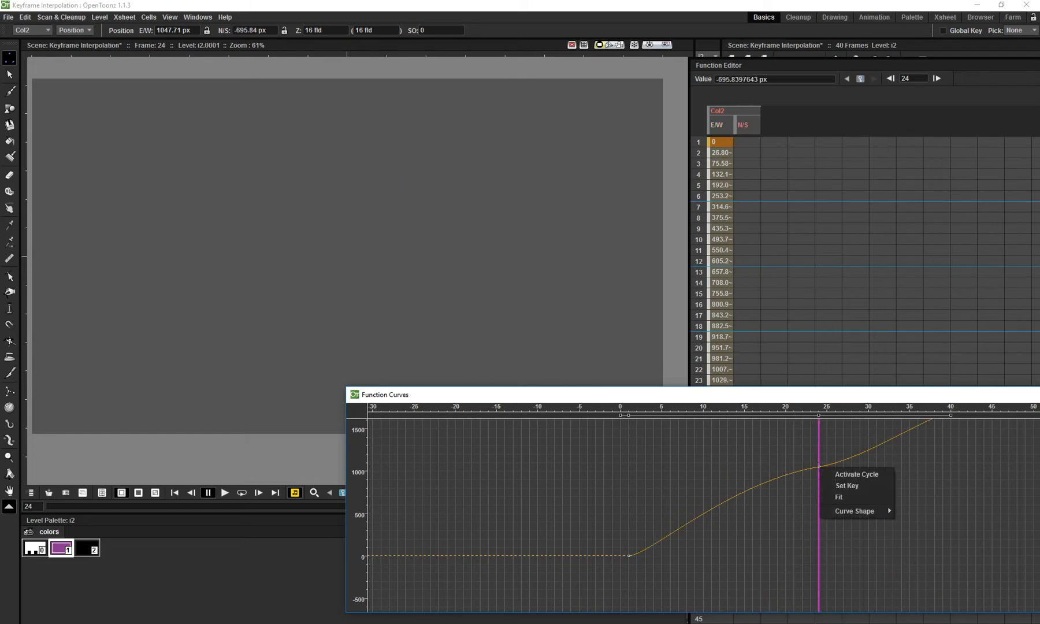
pyautogui.click(849, 480)
pyautogui.click(784, 485)
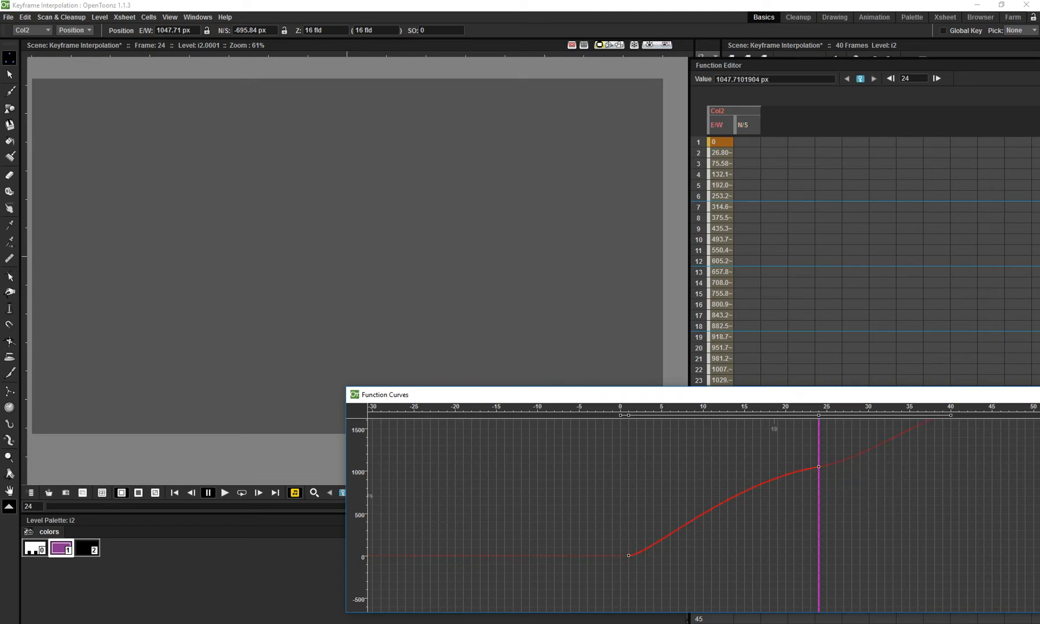
pyautogui.moveTo(819, 491); pyautogui.dragTo(769, 491)
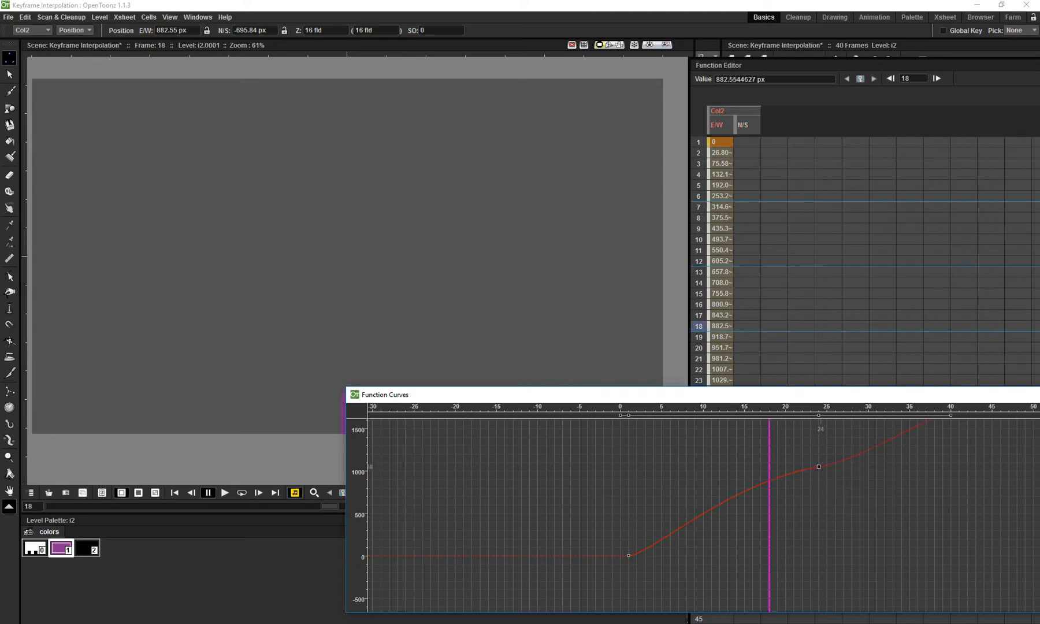
pyautogui.rightClick(819, 467)
pyautogui.click(855, 474)
pyautogui.click(819, 466)
pyautogui.moveTo(865, 459); pyautogui.dragTo(856, 554)
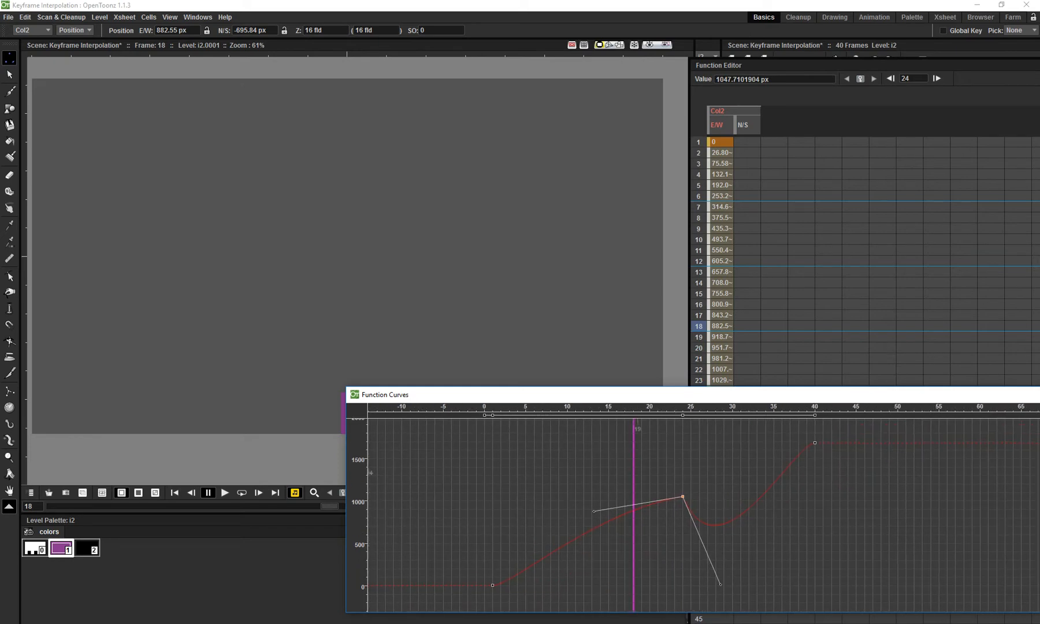
pyautogui.press('l')
pyautogui.moveTo(698, 395); pyautogui.dragTo(899, 376)
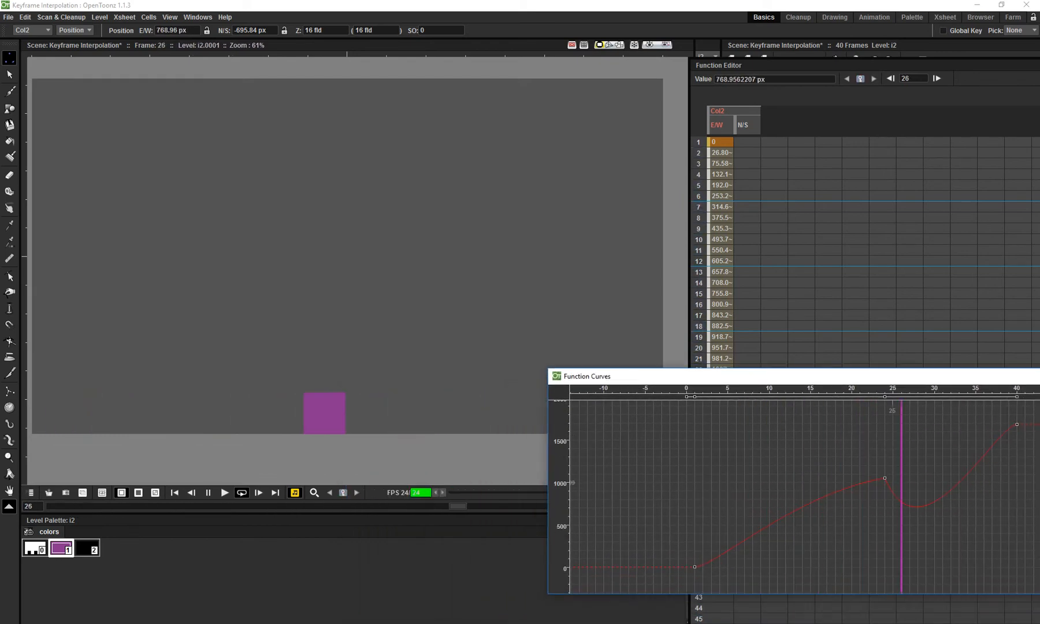
# Point the frame 24 E/W key's outgoing handle straight up to about 1650, raise its incoming handle to about 1800, and preview the loop.
pyautogui.click(884, 478)
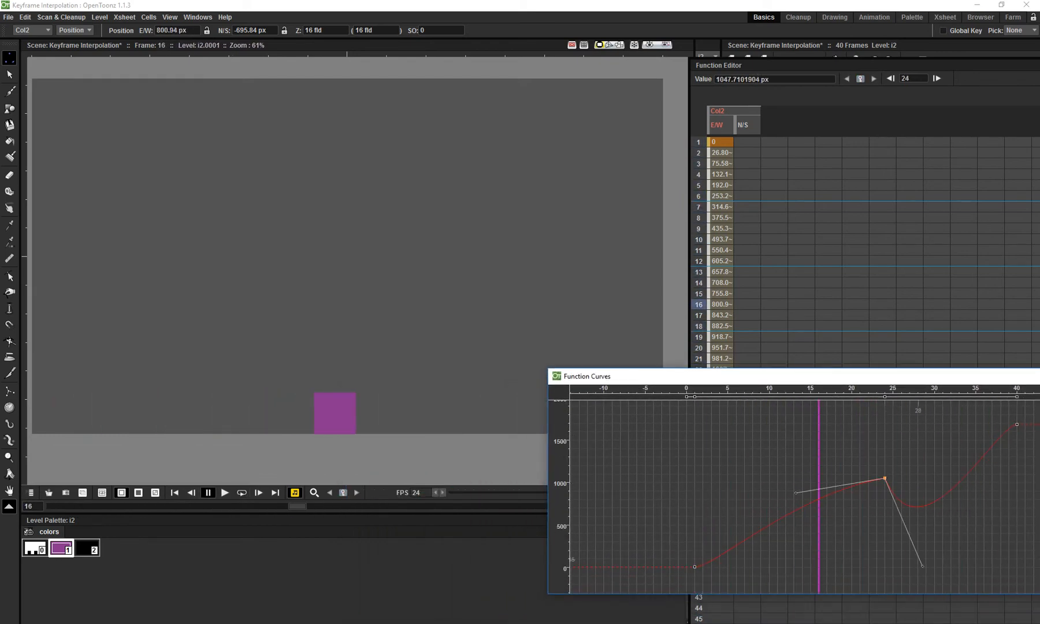
pyautogui.moveTo(923, 566); pyautogui.dragTo(885, 427)
pyautogui.moveTo(796, 492); pyautogui.dragTo(798, 413)
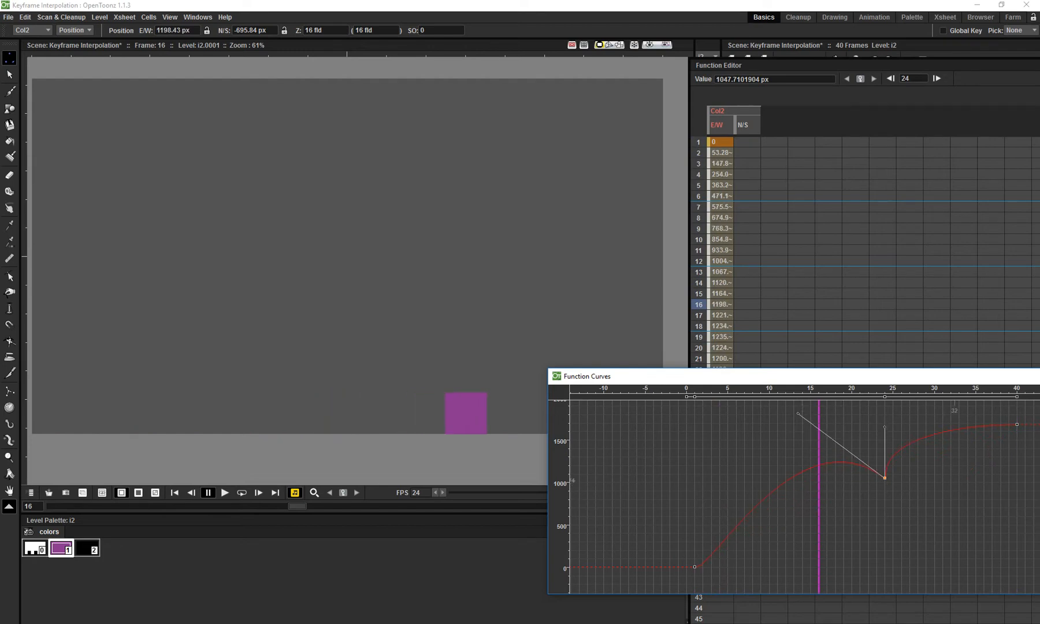
pyautogui.press('l')
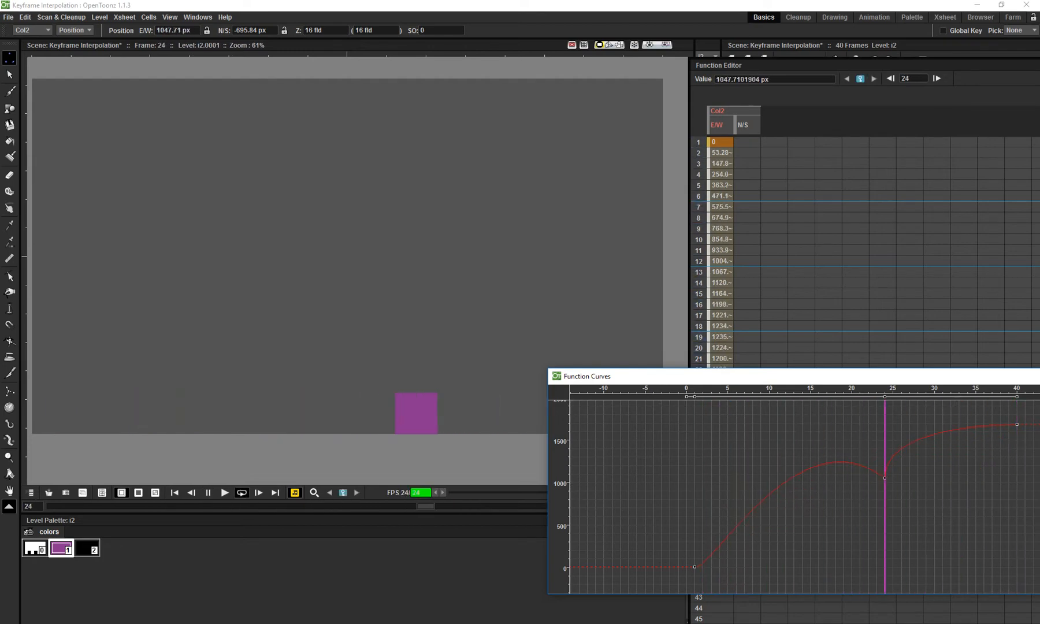
pyautogui.moveTo(735, 376); pyautogui.dragTo(873, 387)
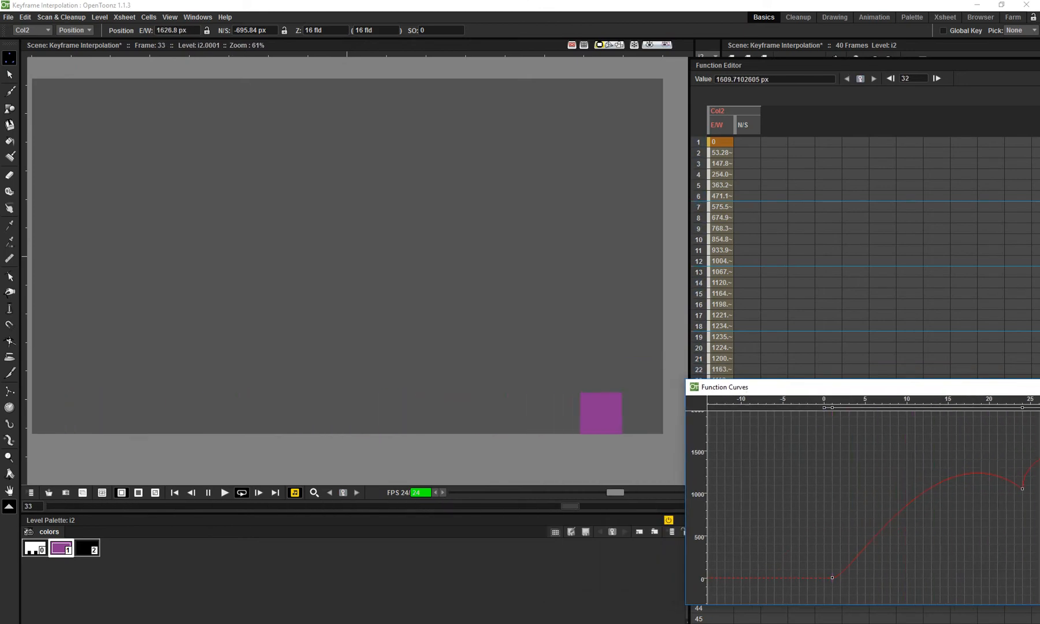
pyautogui.press('l')
pyautogui.moveTo(872, 387); pyautogui.dragTo(320, 209)
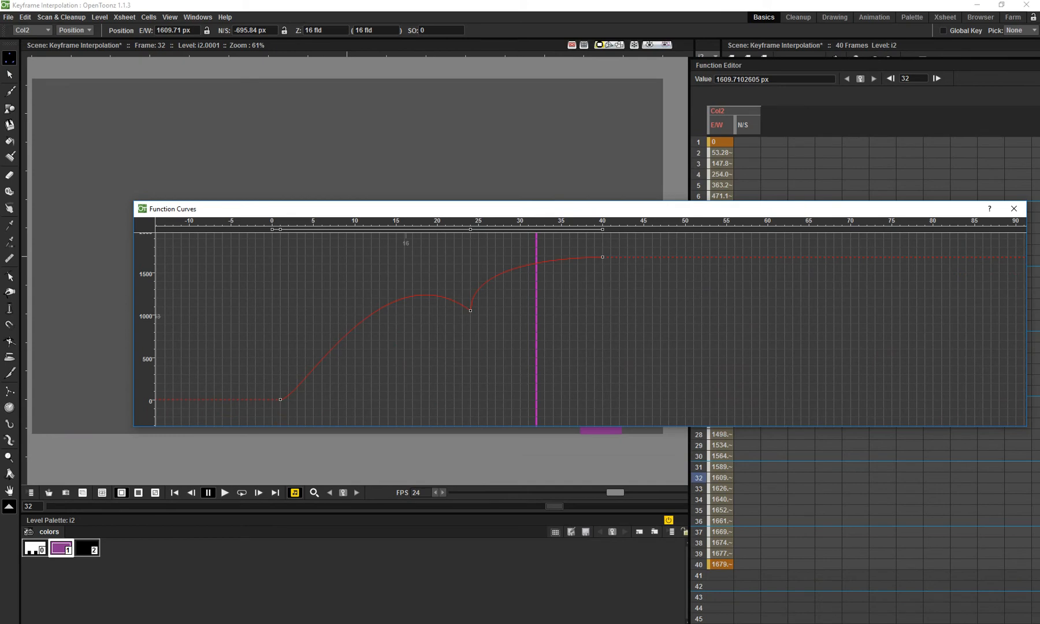
# Undo the handle edits on Col2's E/W key at frame 24 and scrub the curve back to frame 15.
pyautogui.hotkey('ctrl', 'z')
pyautogui.hotkey('ctrl', 'z')
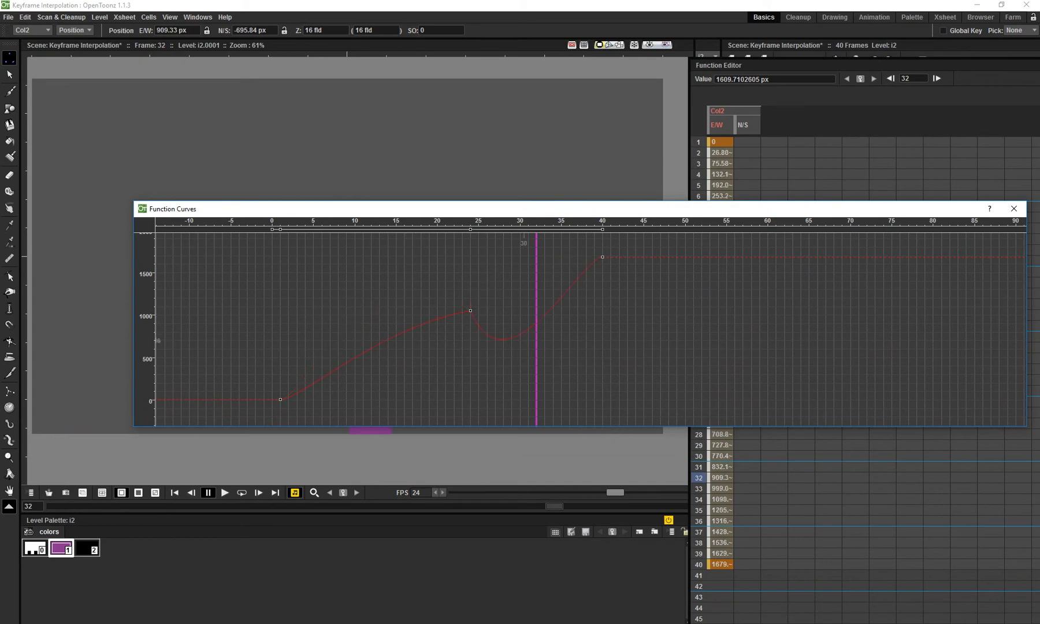
pyautogui.hotkey('ctrl', 'y')
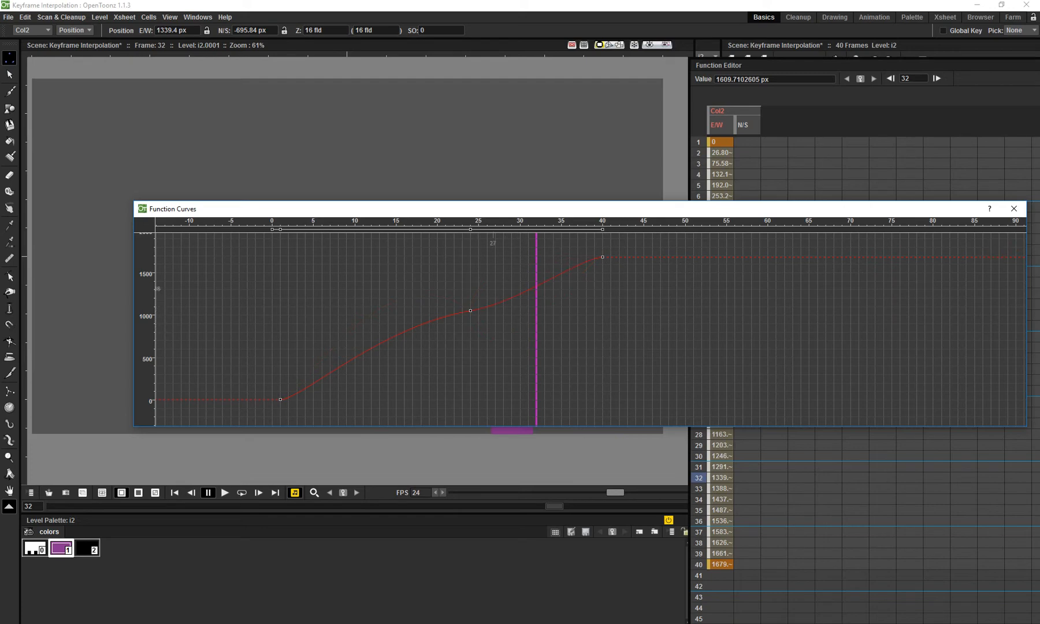
pyautogui.moveTo(536, 243); pyautogui.dragTo(396, 243)
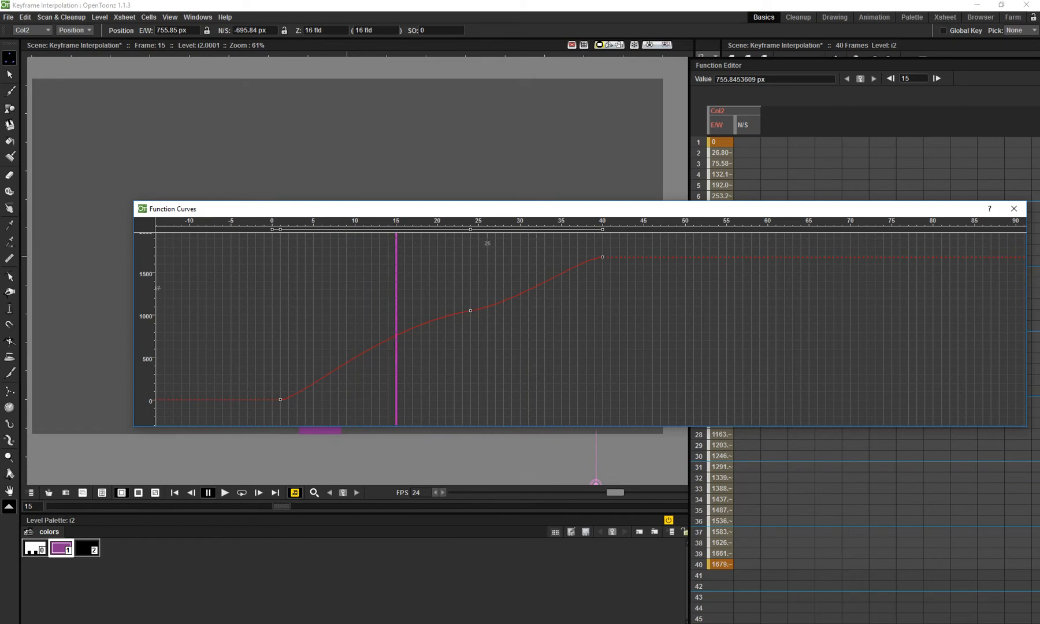
# Copy the E/W value of Col2's frame 24 key to frame 13, setting a key of 1047.71 there.
pyautogui.moveTo(479, 209); pyautogui.dragTo(540, 500)
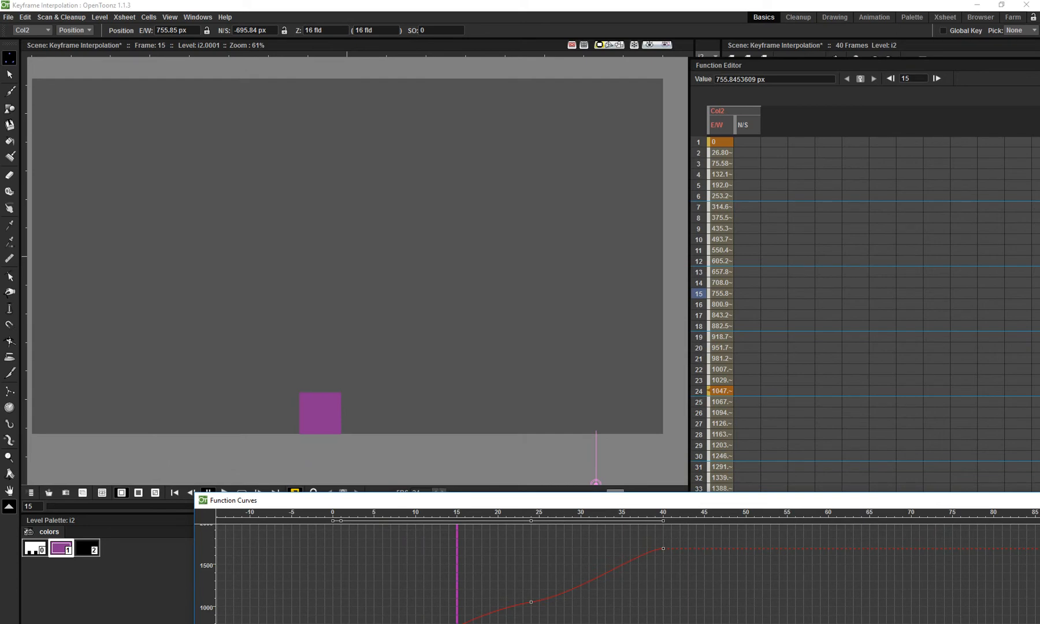
pyautogui.doubleClick(721, 391)
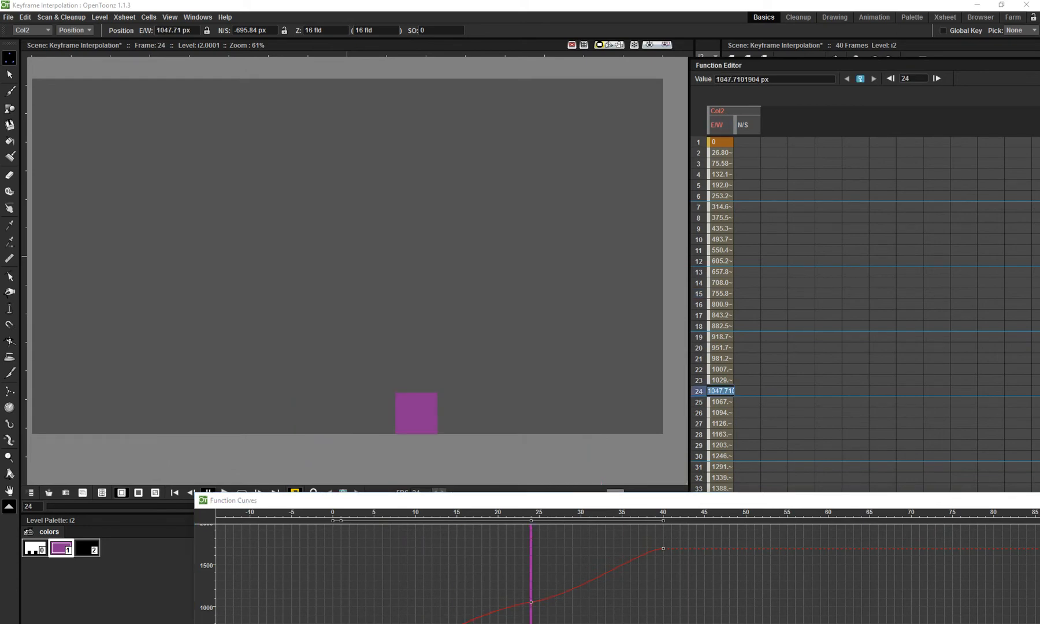
pyautogui.click(721, 271)
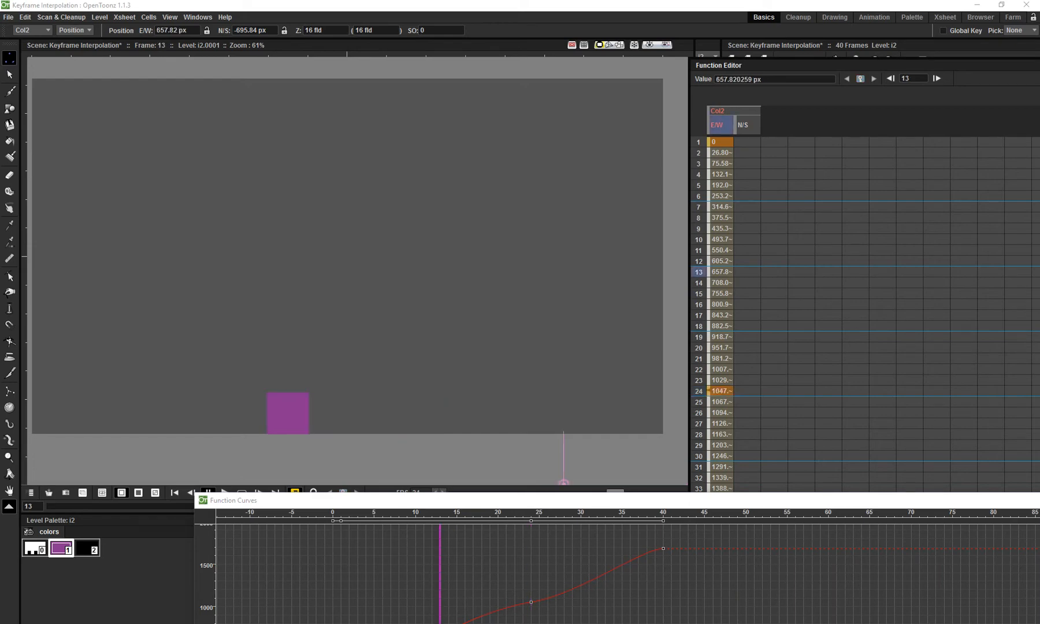
pyautogui.doubleClick(721, 272)
pyautogui.write('1047.71')
pyautogui.press('Return')
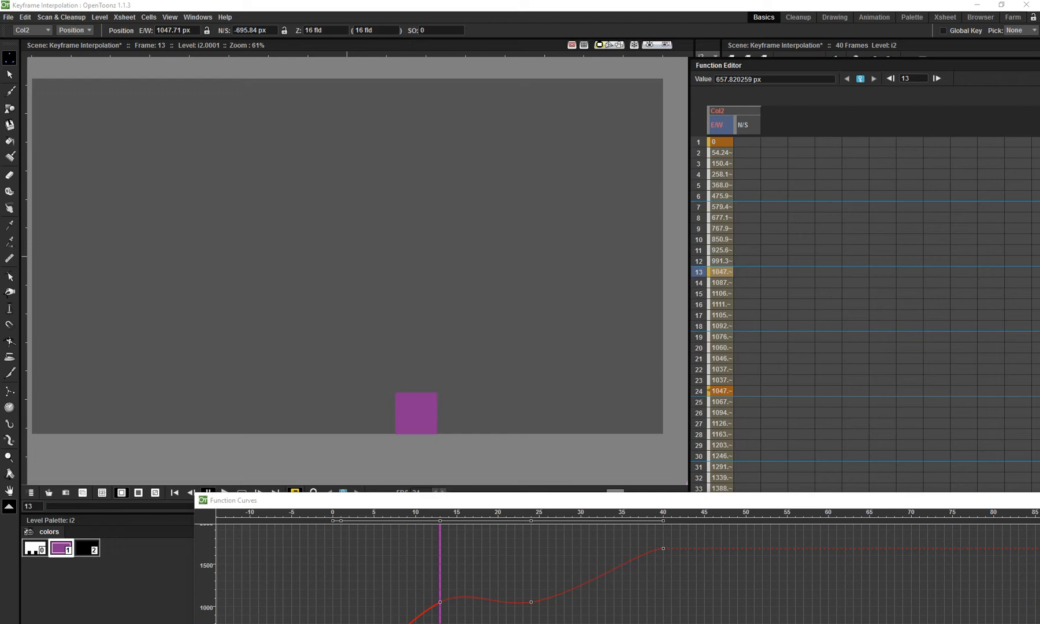
# Change the E/W curve segment between frames 13 and 24 to Linear Interpolation.
pyautogui.moveTo(468, 500); pyautogui.dragTo(375, 331)
pyautogui.click(382, 428)
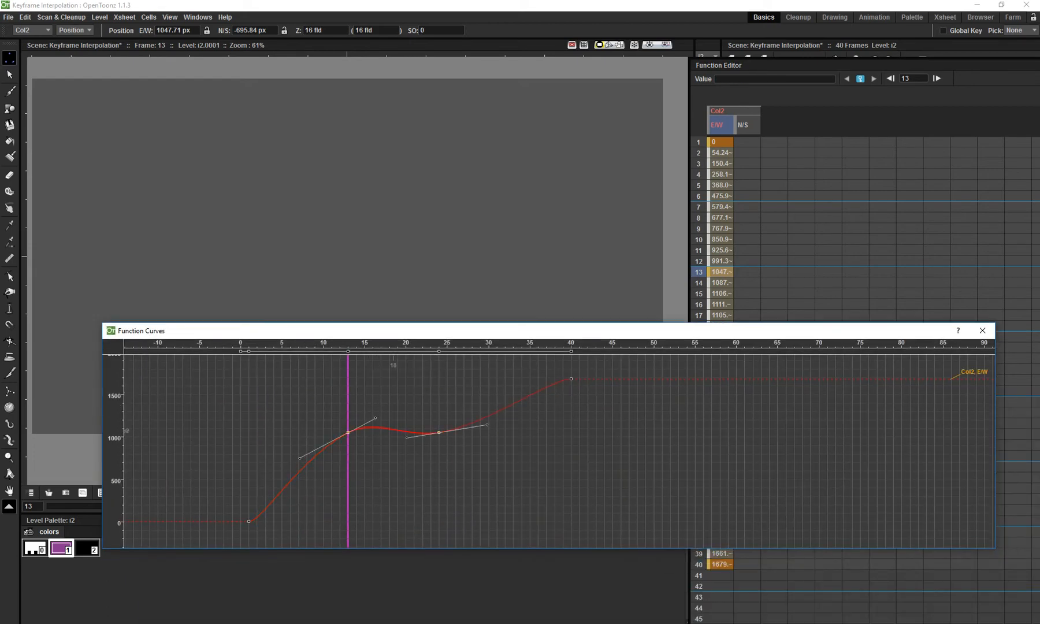
pyautogui.rightClick(400, 433)
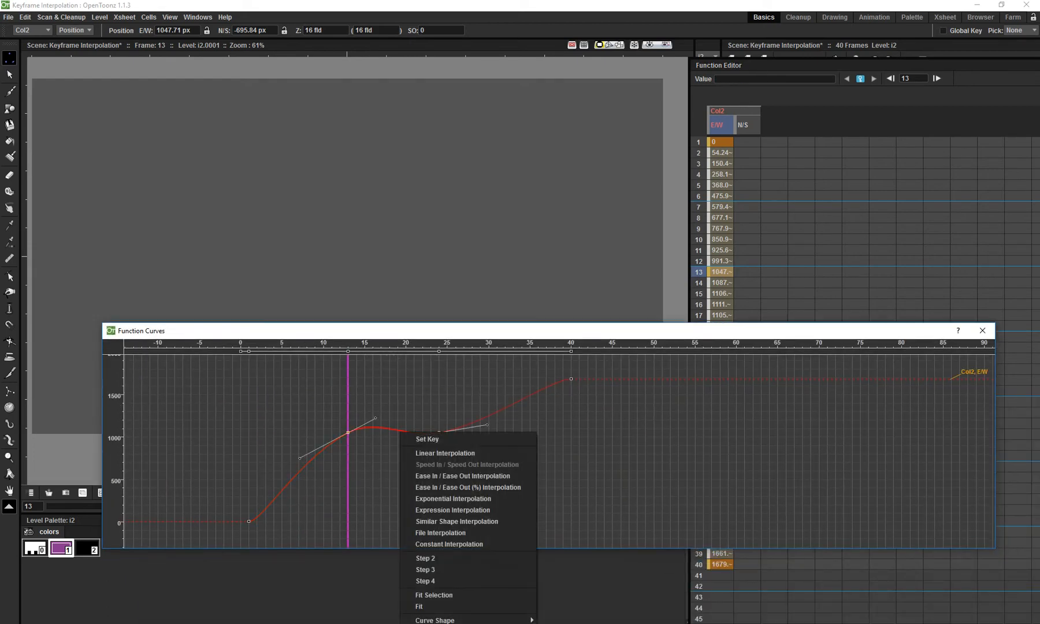
pyautogui.click(445, 453)
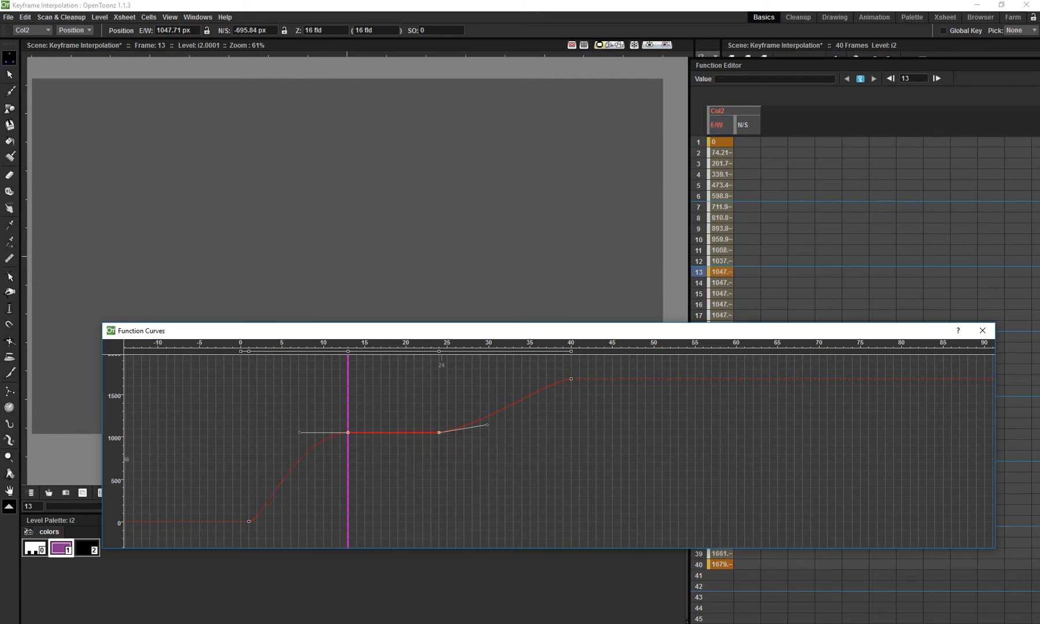
pyautogui.moveTo(601, 323); pyautogui.dragTo(601, 447)
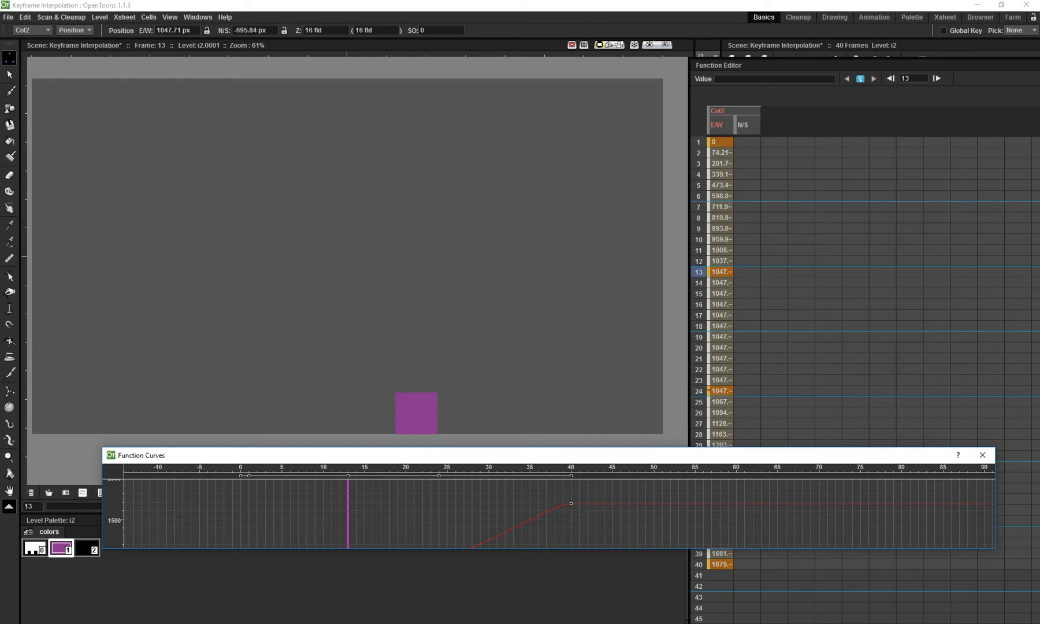
pyautogui.moveTo(516, 447); pyautogui.dragTo(592, 444)
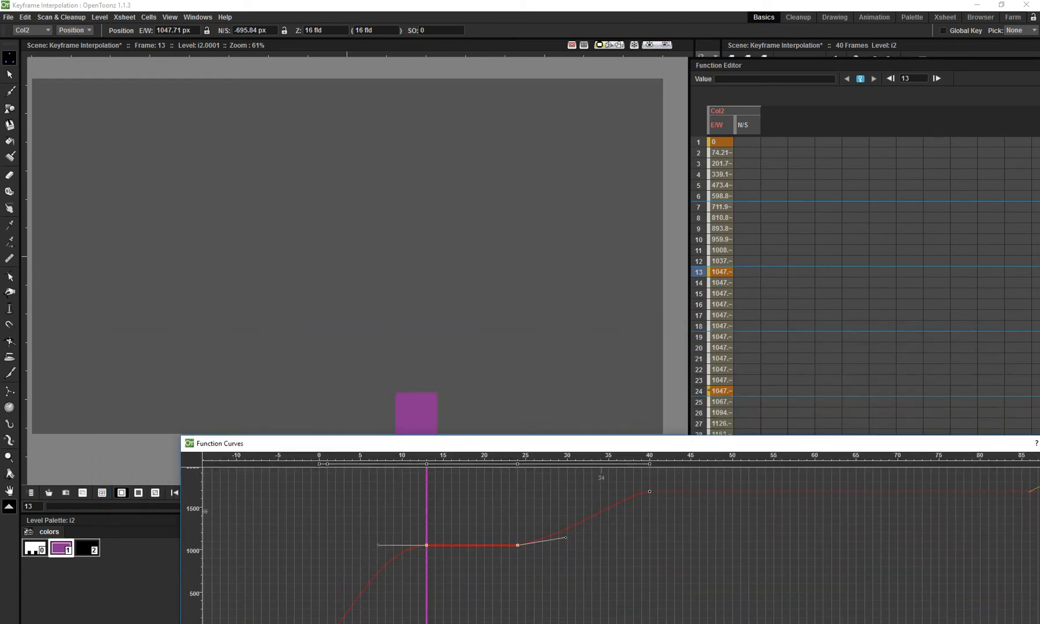
# Select the E/W segment between frames 24 and 40, then close the Function Curves graph and the Function Editor.
pyautogui.click(601, 512)
pyautogui.moveTo(405, 443); pyautogui.dragTo(145, 217)
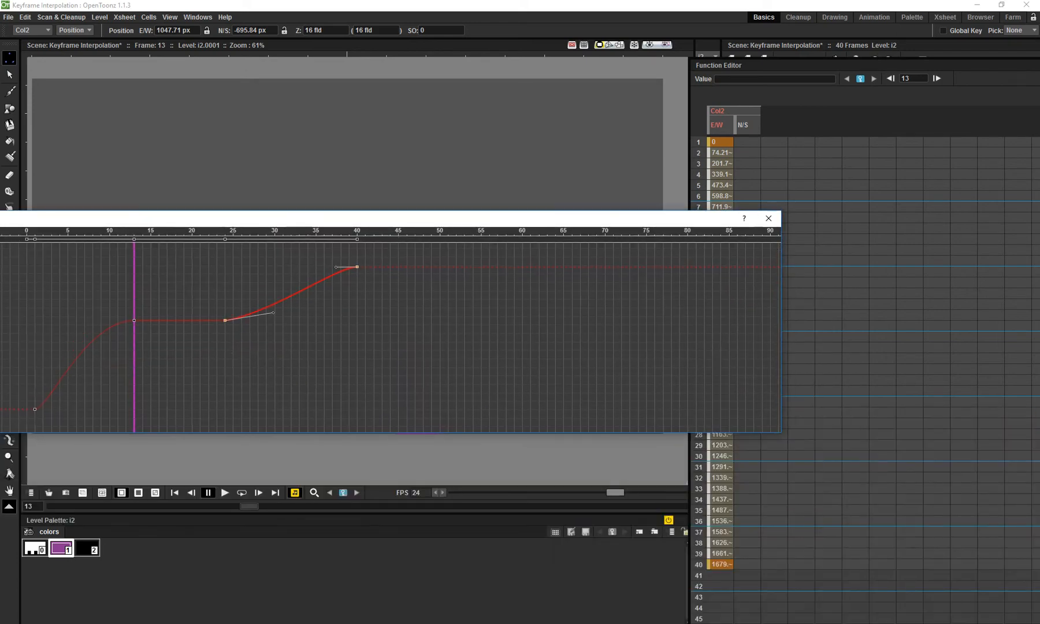
pyautogui.click(768, 218)
pyautogui.moveTo(843, 65); pyautogui.dragTo(250, 47)
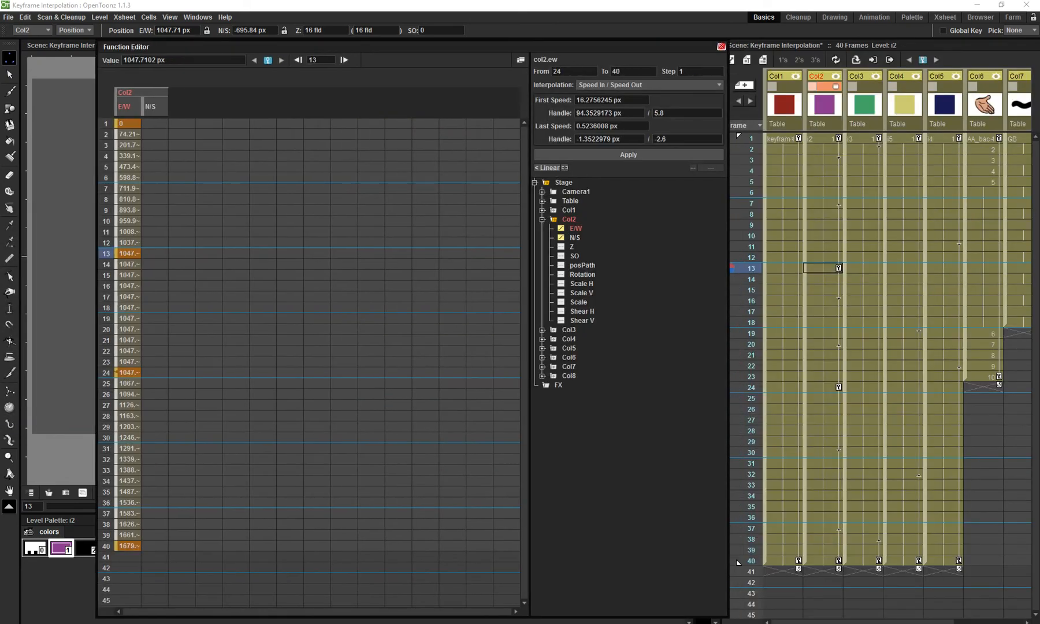
pyautogui.click(721, 47)
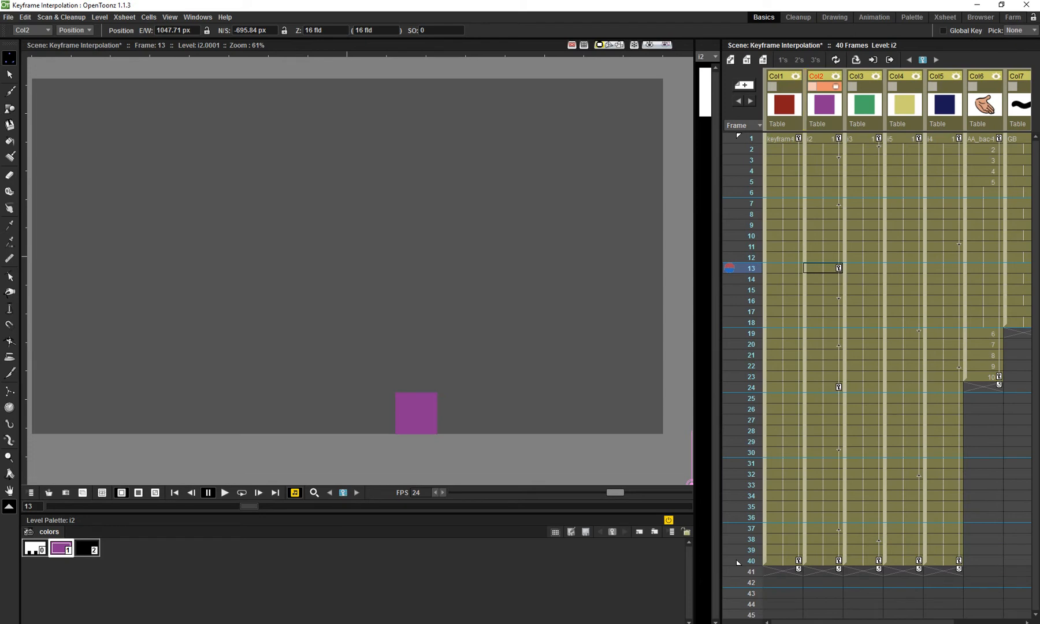
# Go to frame 1 of Col1 and play back the red and purple squares' motion.
pyautogui.click(781, 139)
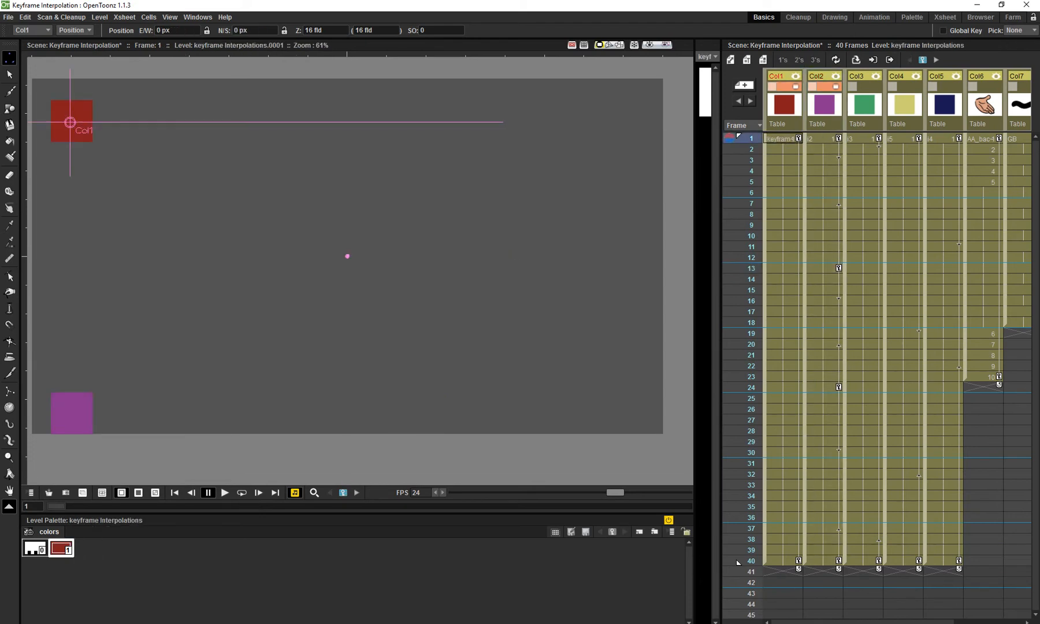
pyautogui.press('p')
pyautogui.press('p')
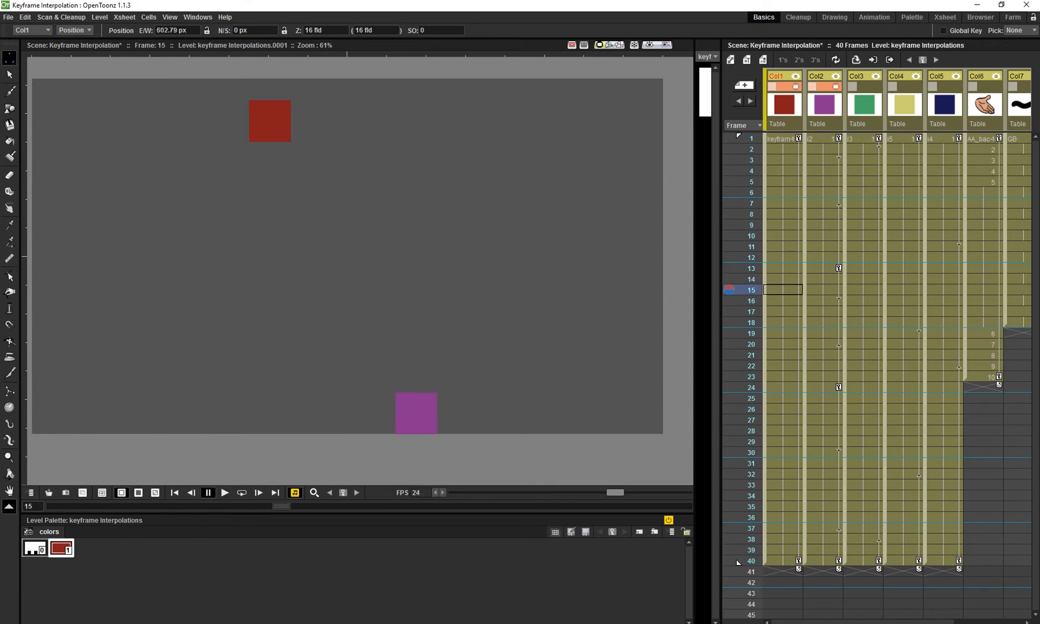
# Delete Col1's key at frame 40 and move the red square to about 567 px E/W at frame 14.
pyautogui.click(738, 562)
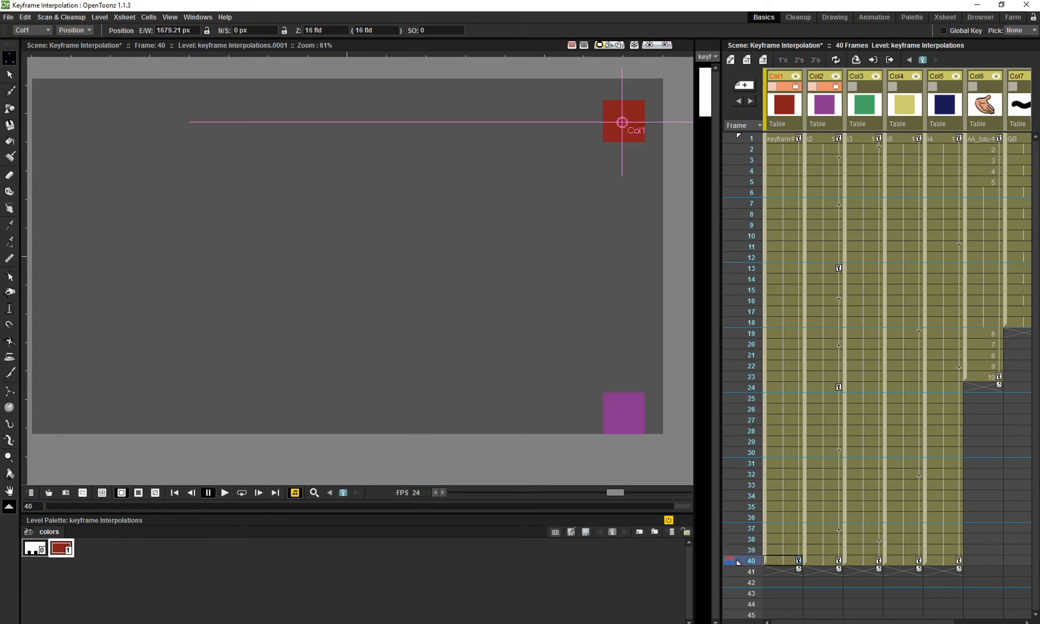
pyautogui.press('Delete')
pyautogui.click(750, 279)
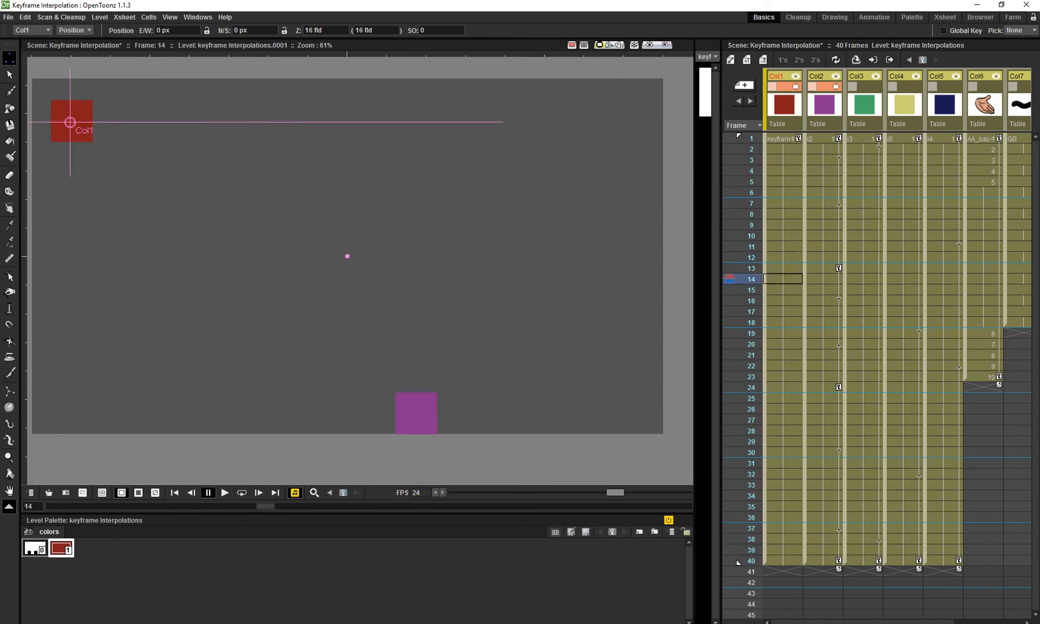
pyautogui.moveTo(348, 256); pyautogui.dragTo(533, 256)
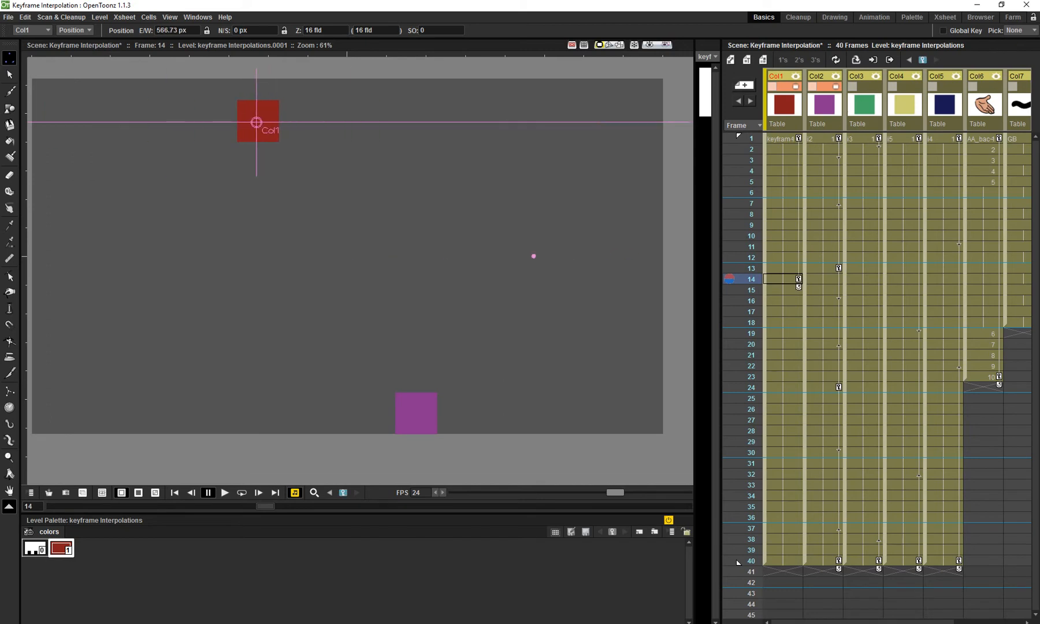
# Copy Col1's frame 14 key to frame 23 to hold the red square in place.
pyautogui.click(749, 376)
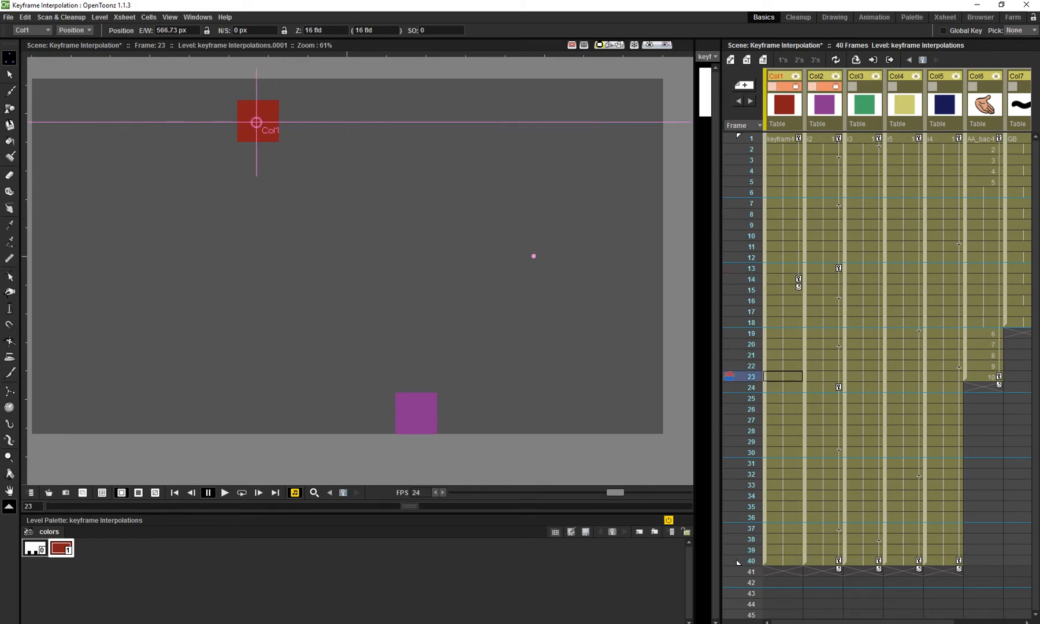
pyautogui.click(798, 279)
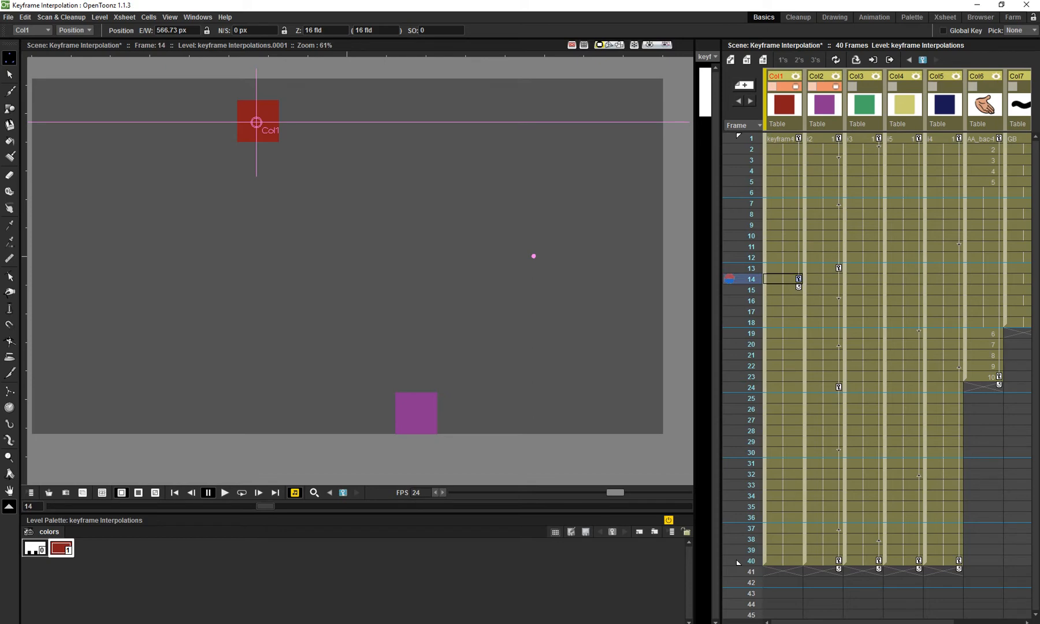
pyautogui.click(778, 377)
pyautogui.hotkey('ctrl', 'v')
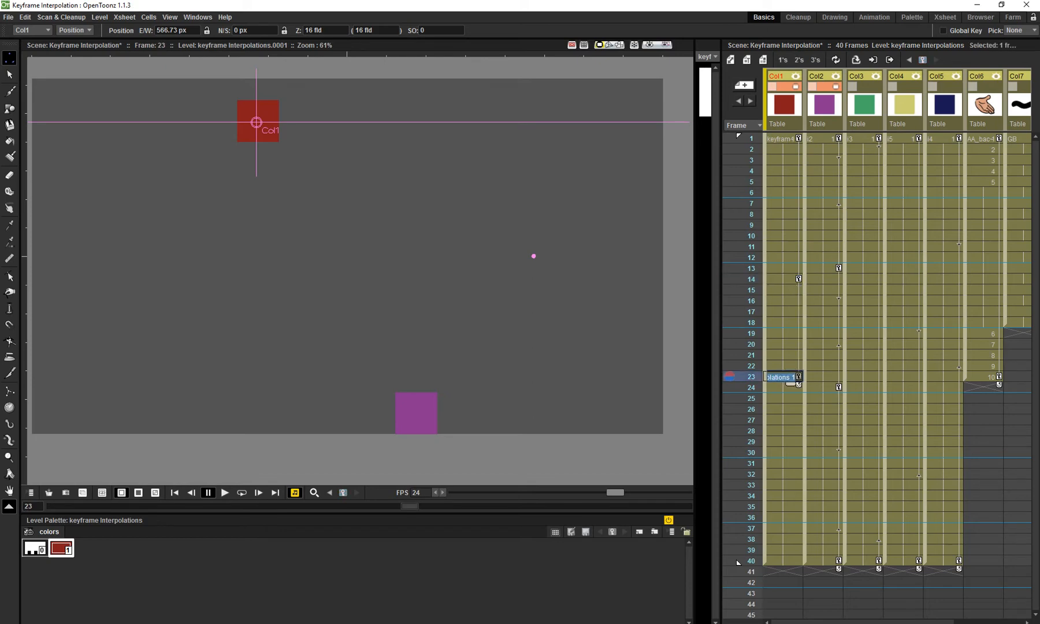
# Move the red square to about 1662 px E/W at frame 40 and preview the loop.
pyautogui.click(738, 563)
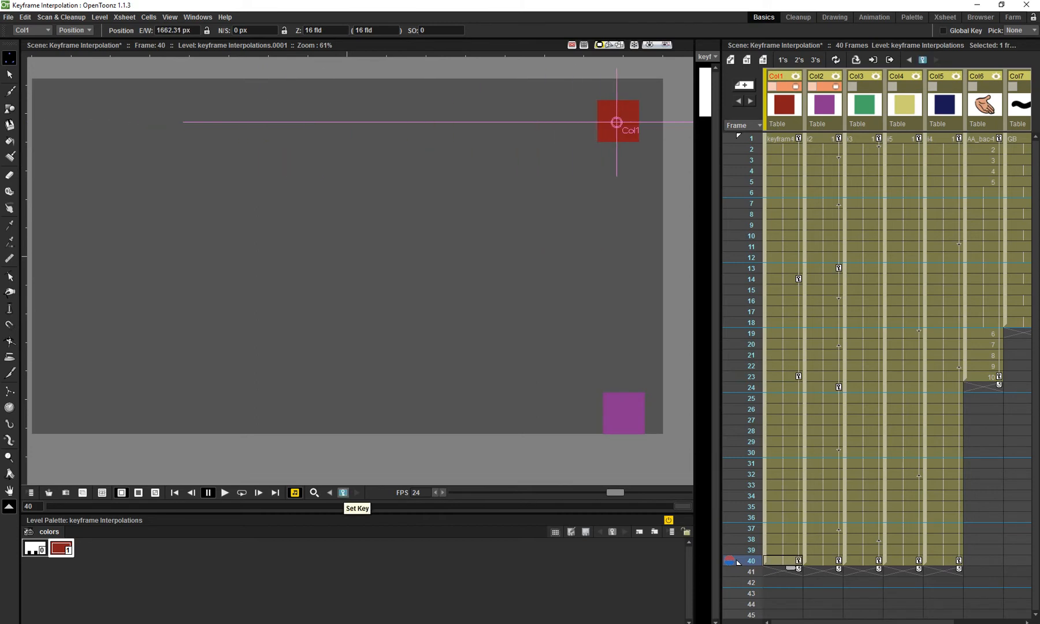
pyautogui.press('l')
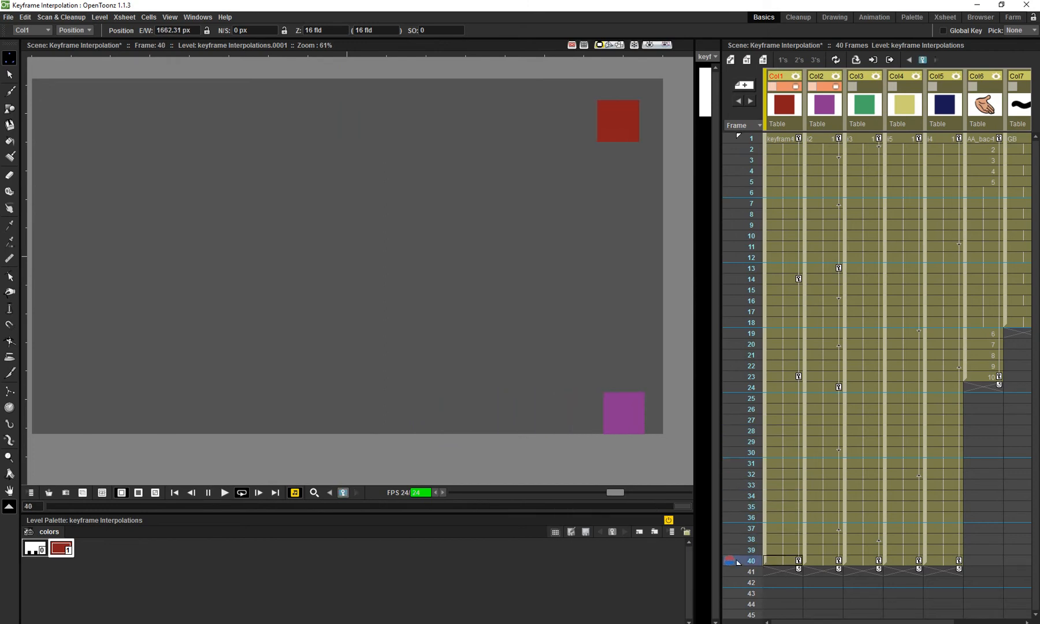
pyautogui.press('l')
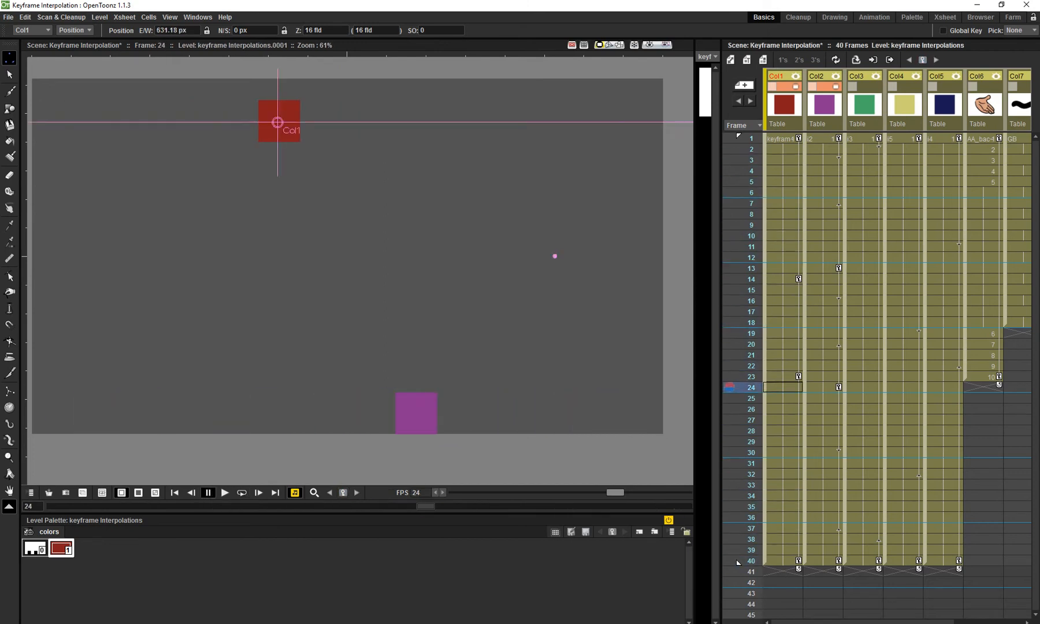
# Check Col1's position at frames 14, 31 and 32, and jump between its keys at frames 23 and 40.
pyautogui.click(751, 258)
pyautogui.click(752, 279)
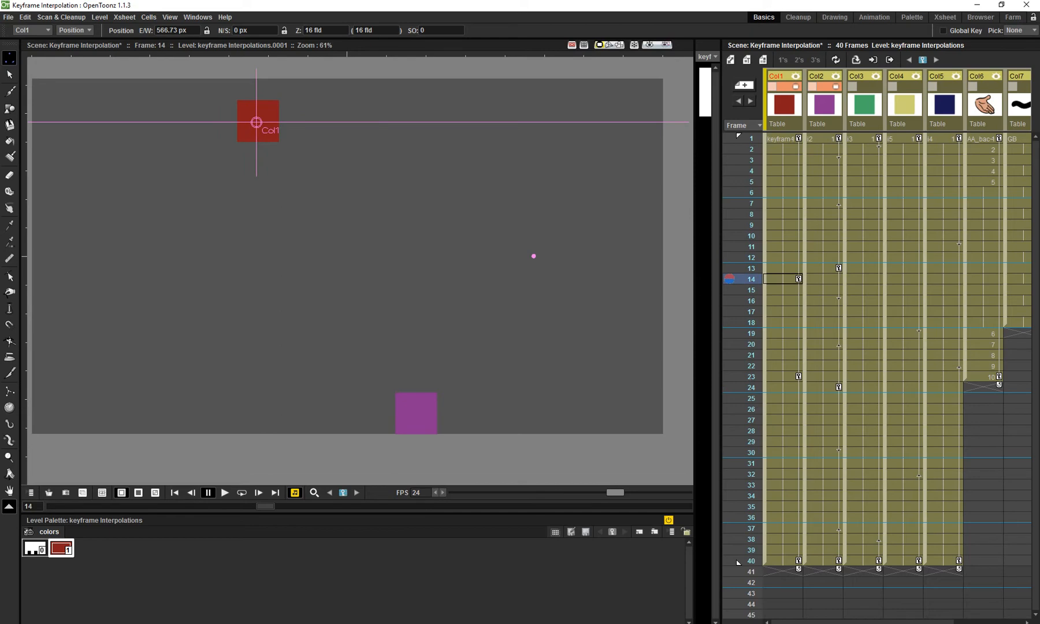
pyautogui.click(751, 464)
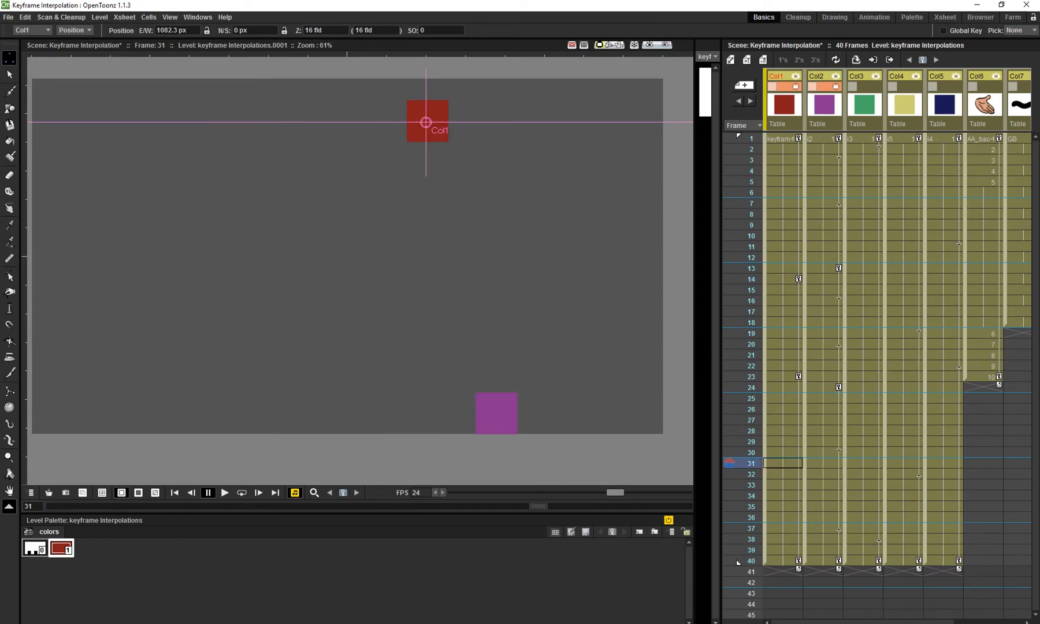
pyautogui.press('Down')
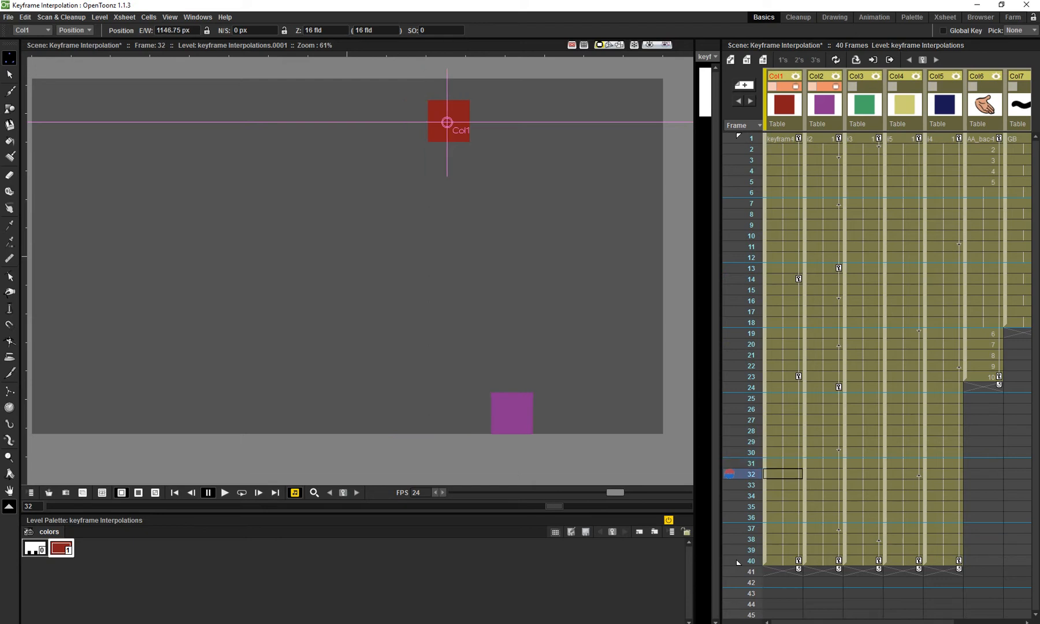
pyautogui.hotkey('ctrl', ',')
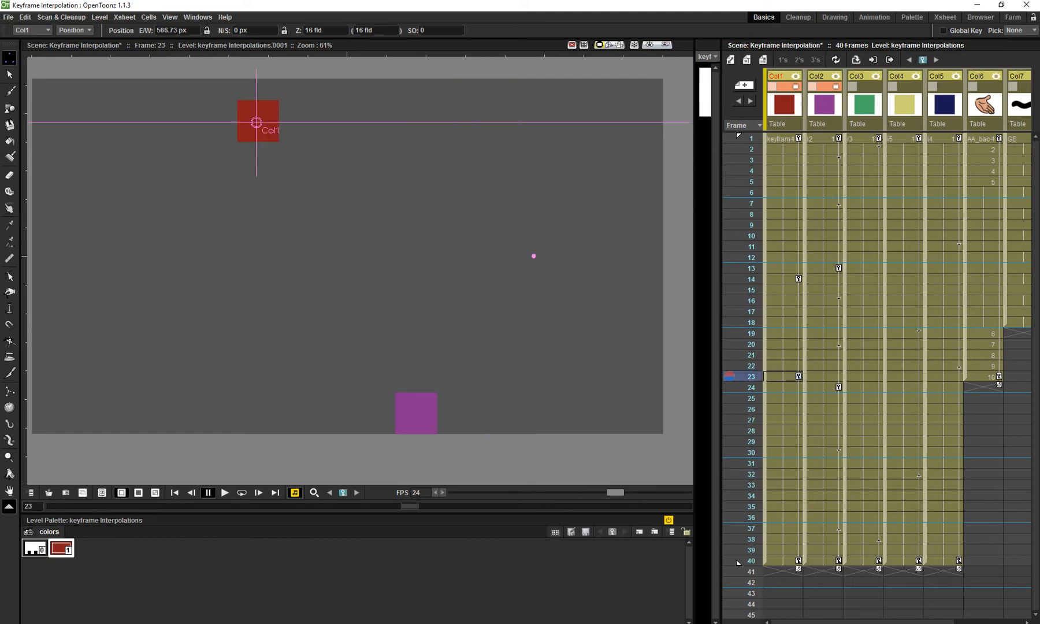
pyautogui.hotkey('ctrl', '.')
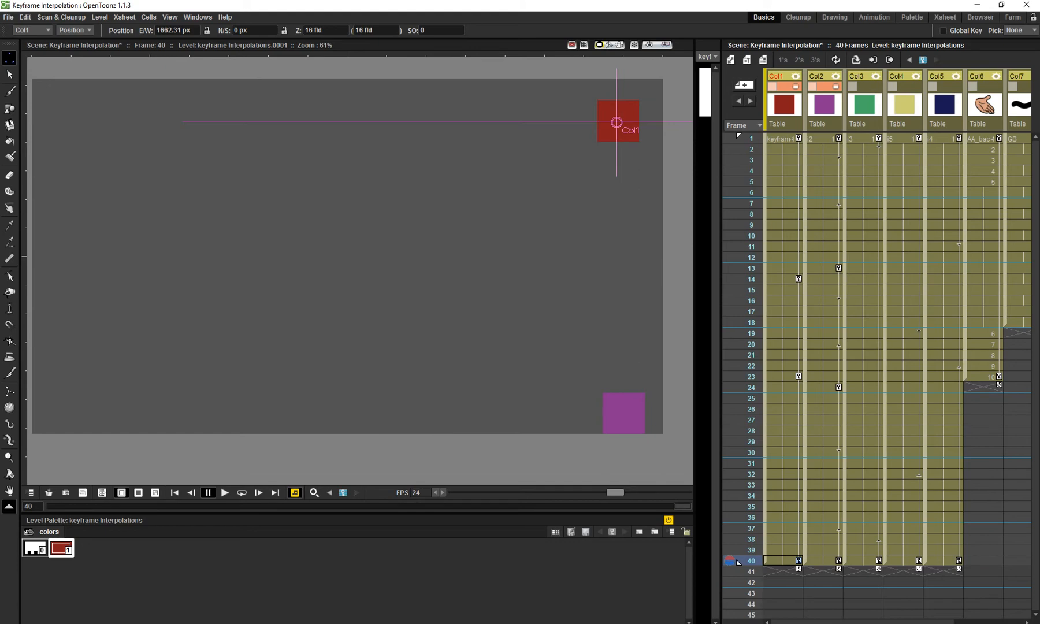
# Copy Col1's frame 40 key to frame 24, preview the loop, and open the Function Editor.
pyautogui.click(780, 387)
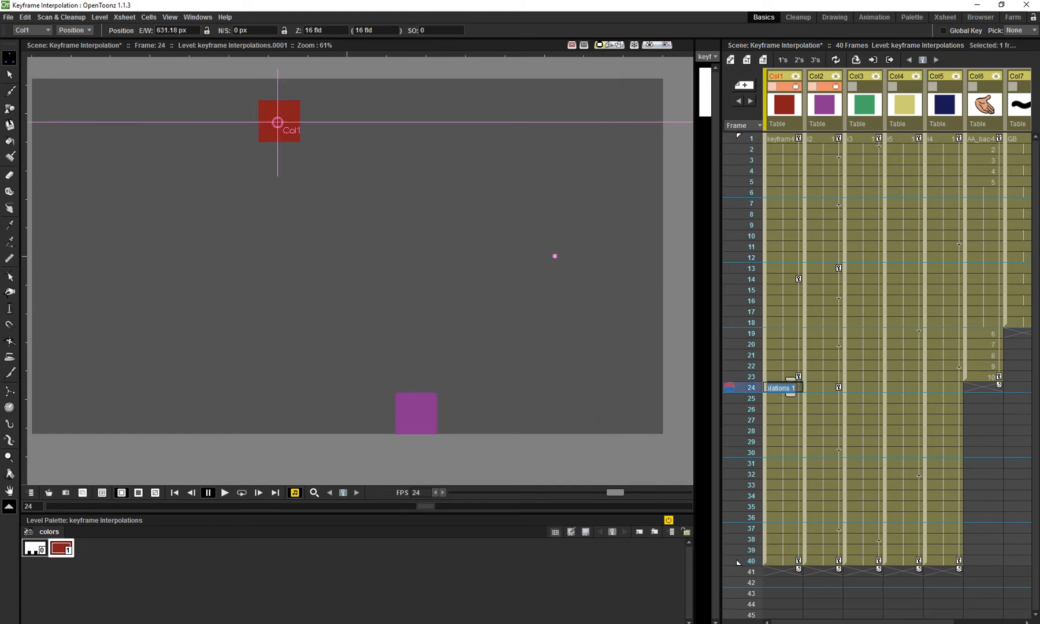
pyautogui.hotkey('ctrl', 'v')
pyautogui.click(752, 226)
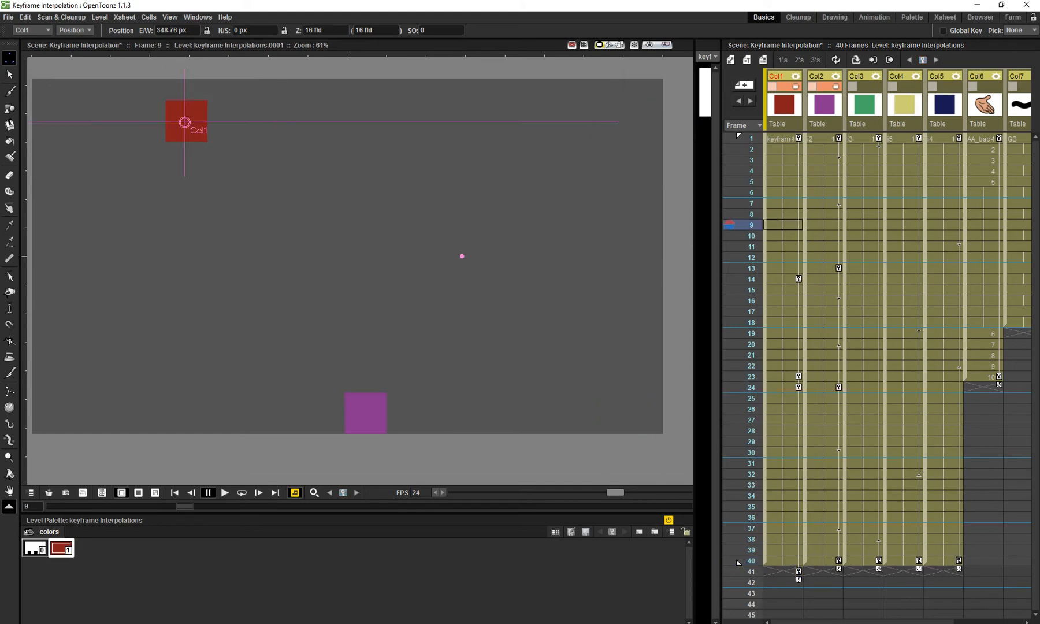
pyautogui.press('p')
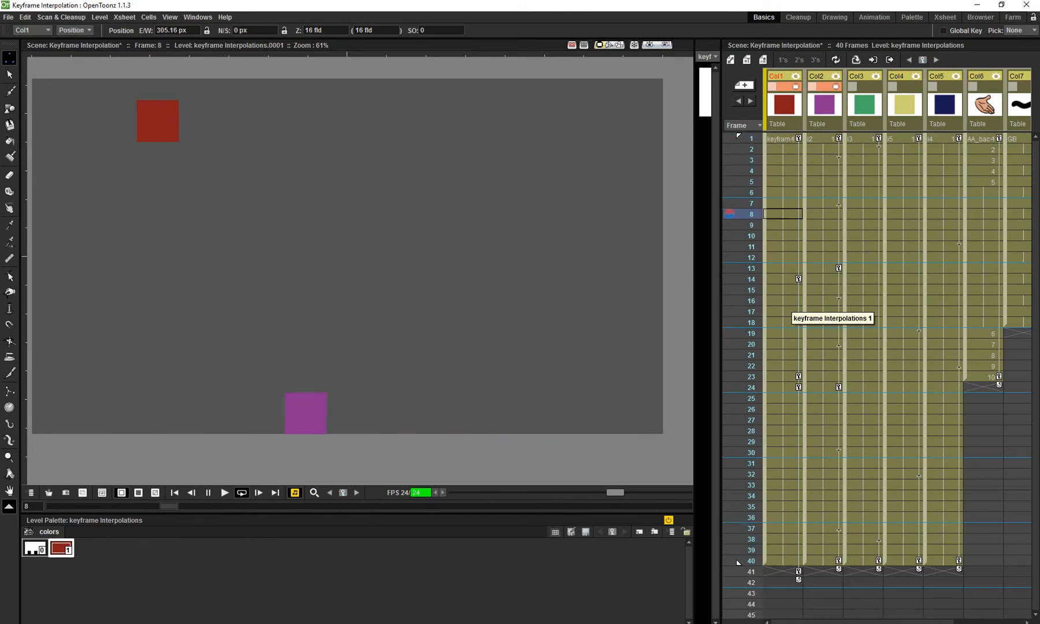
pyautogui.press('p')
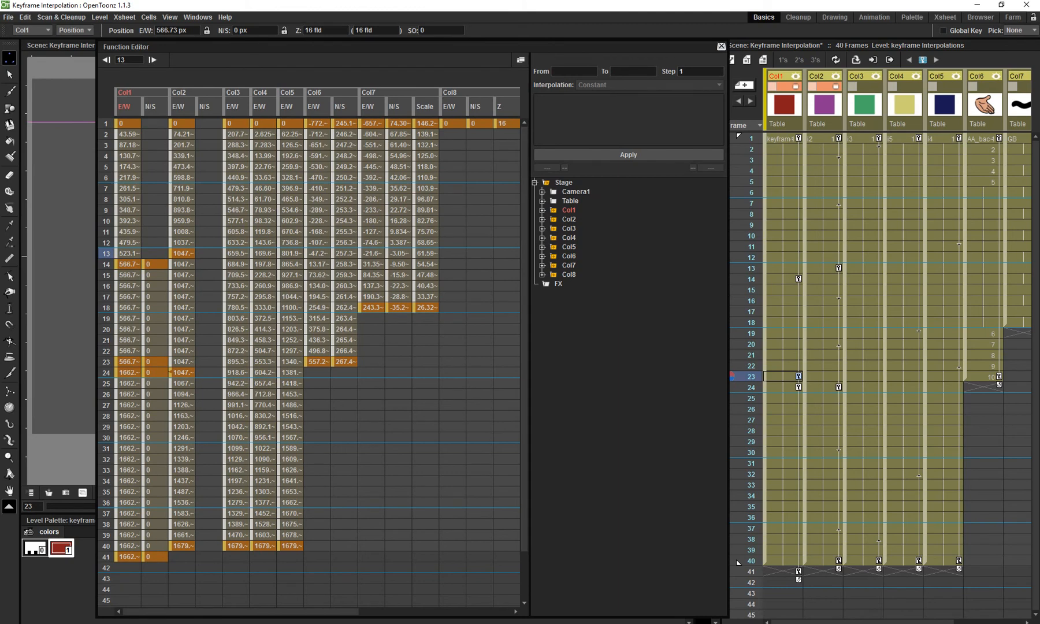
# Open the function graph and delete the Col1 E/W curve segment between frames 23 and 24.
pyautogui.moveTo(240, 611); pyautogui.dragTo(365, 611)
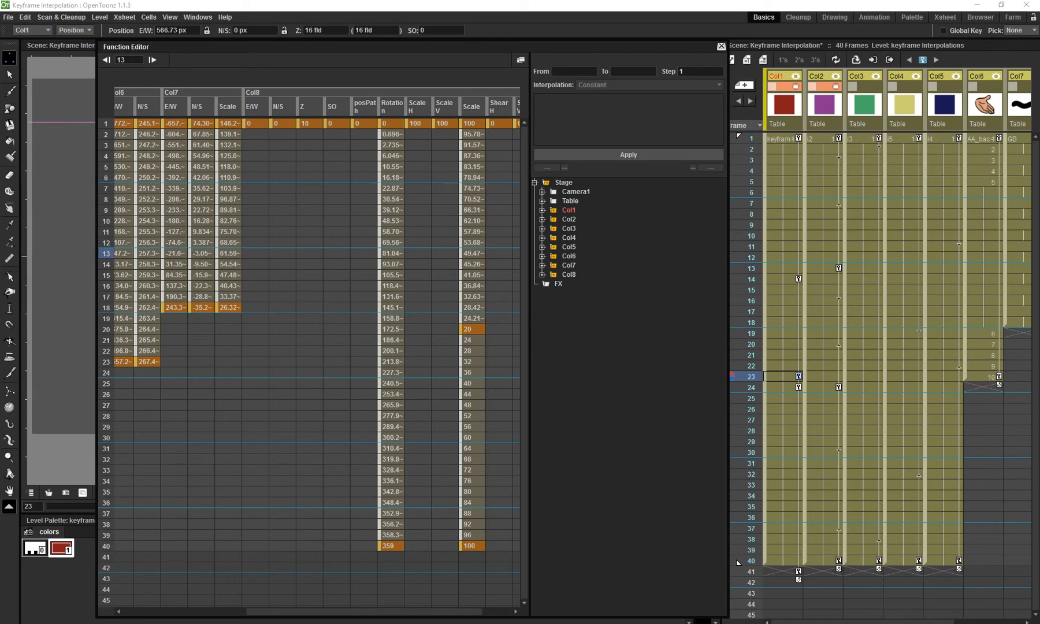
pyautogui.click(520, 59)
pyautogui.moveTo(216, 335); pyautogui.dragTo(449, 365)
pyautogui.scroll(2, 451, 363)
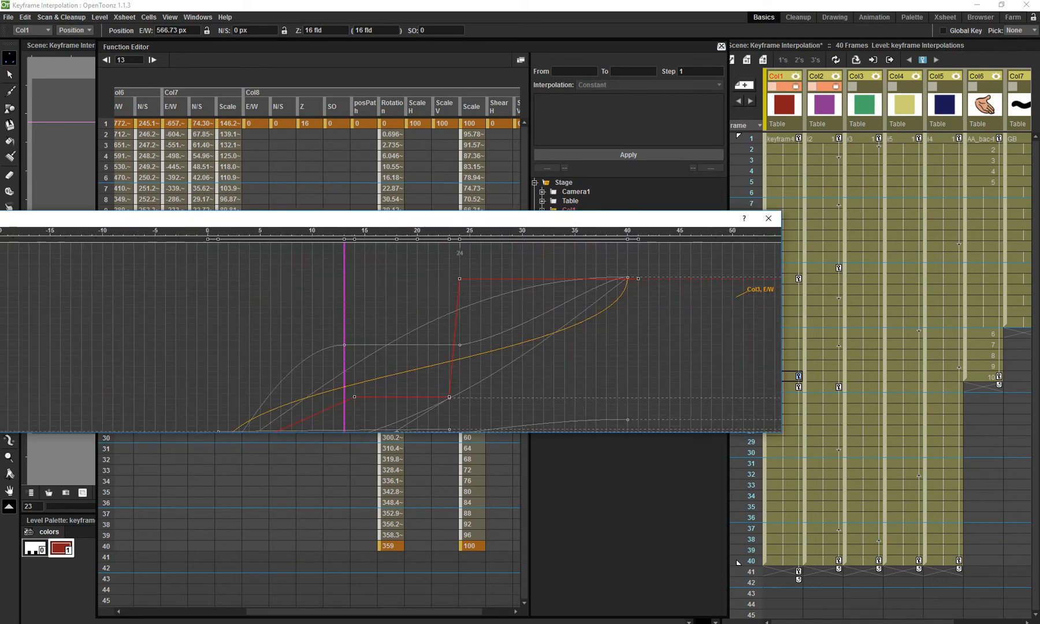
pyautogui.scroll(4, 455, 371)
pyautogui.click(450, 366)
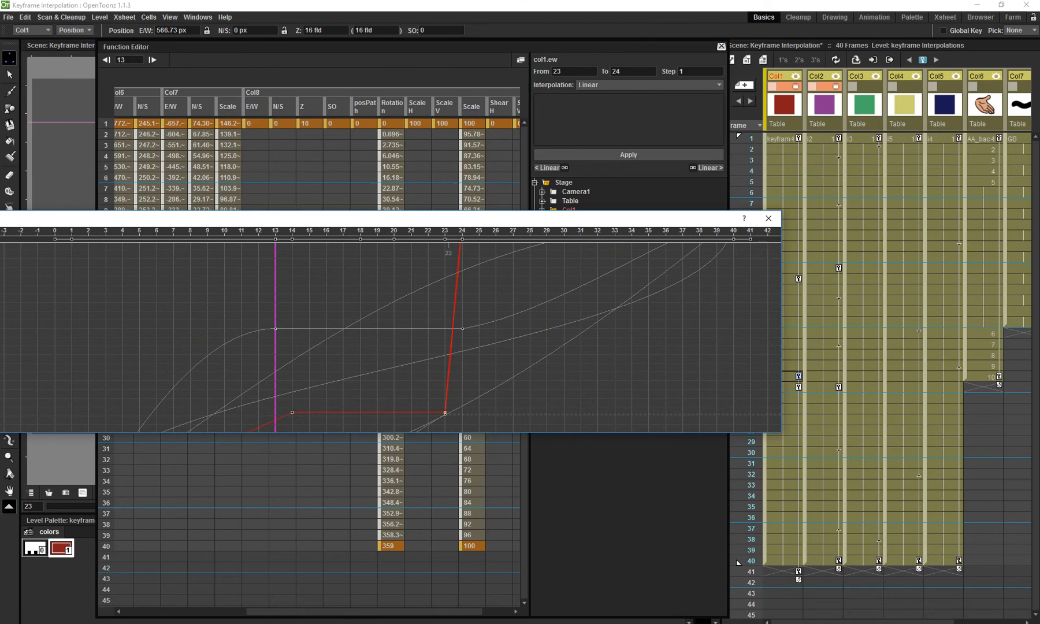
pyautogui.rightClick(449, 379)
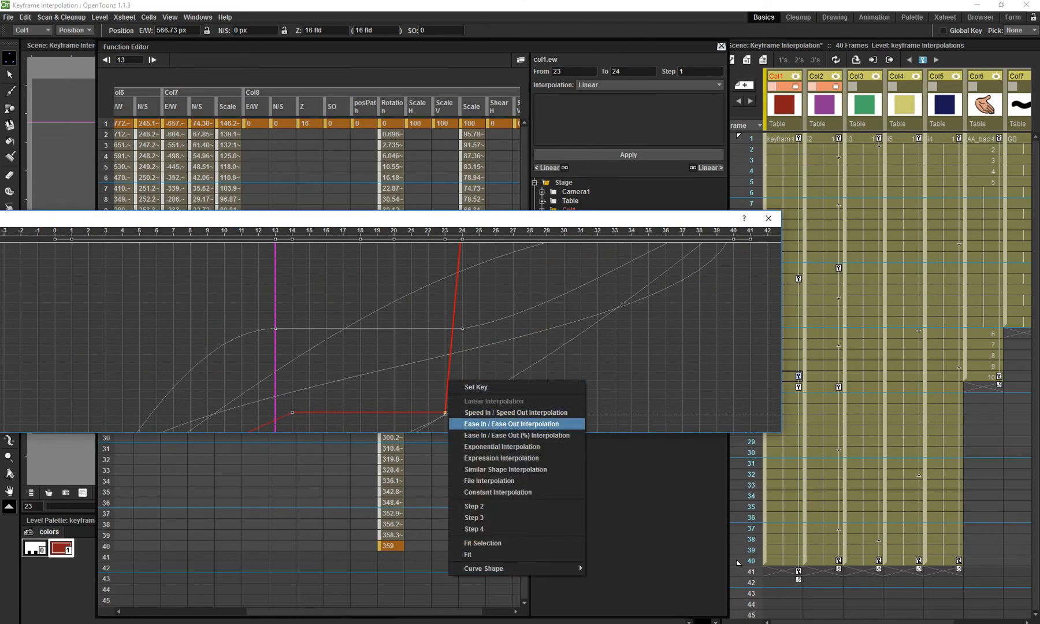
pyautogui.press('Escape')
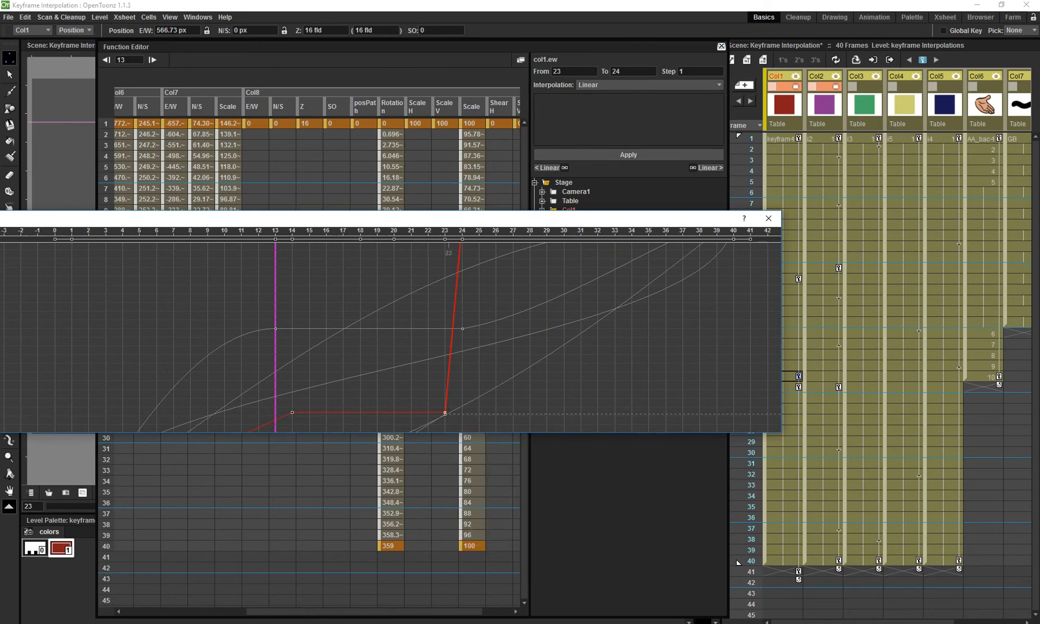
pyautogui.press('Delete')
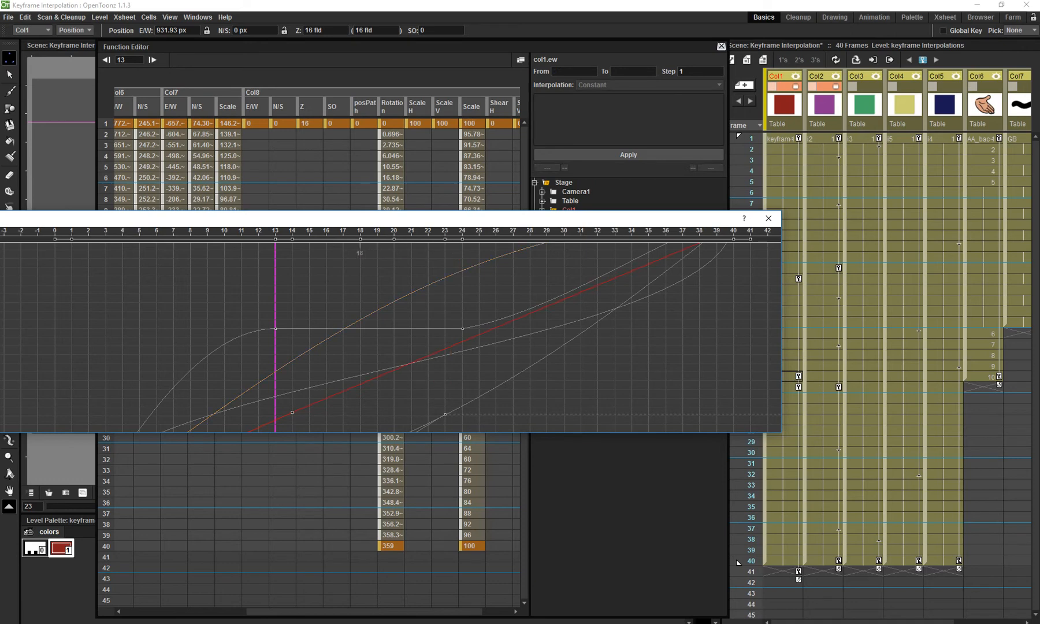
# Set Col1's E/W segment from frame 14 to 41 to Constant interpolation and preview the loop.
pyautogui.click(359, 384)
pyautogui.scroll(-5, 462, 301)
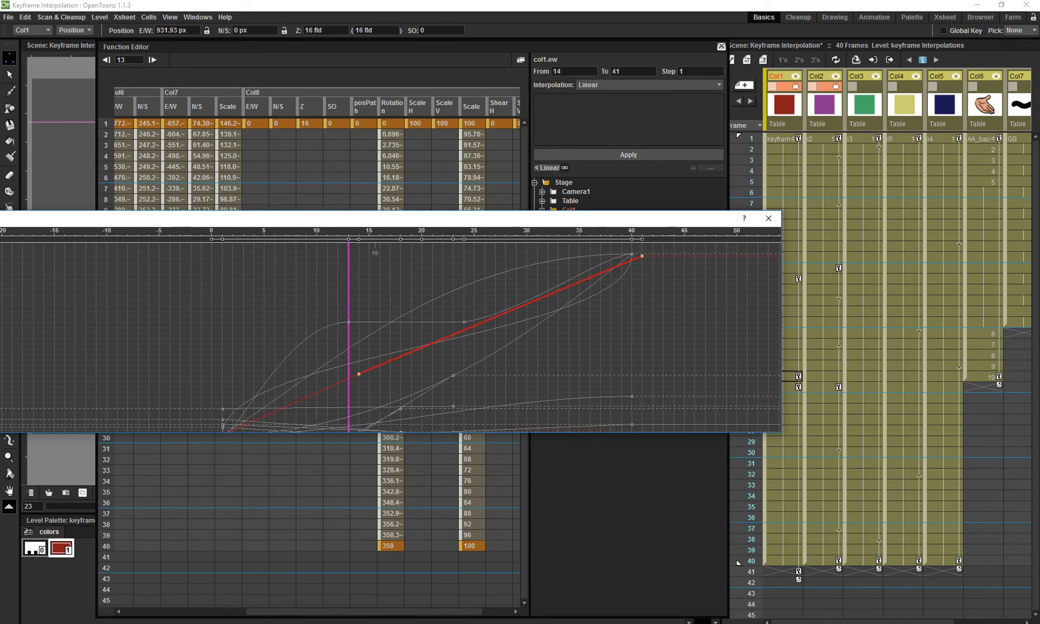
pyautogui.rightClick(376, 364)
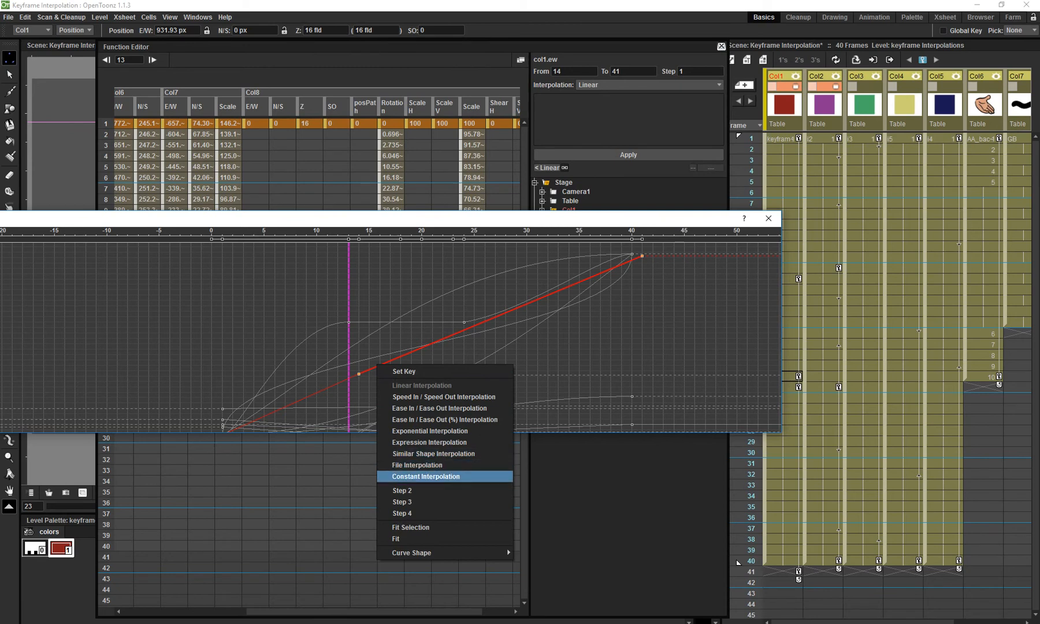
pyautogui.click(425, 476)
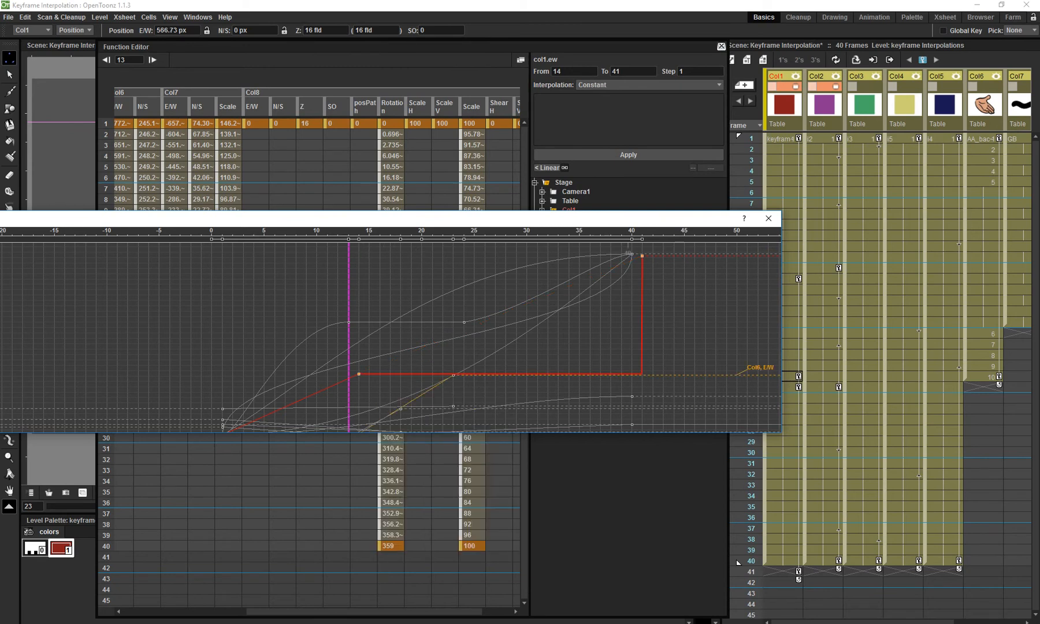
pyautogui.click(768, 218)
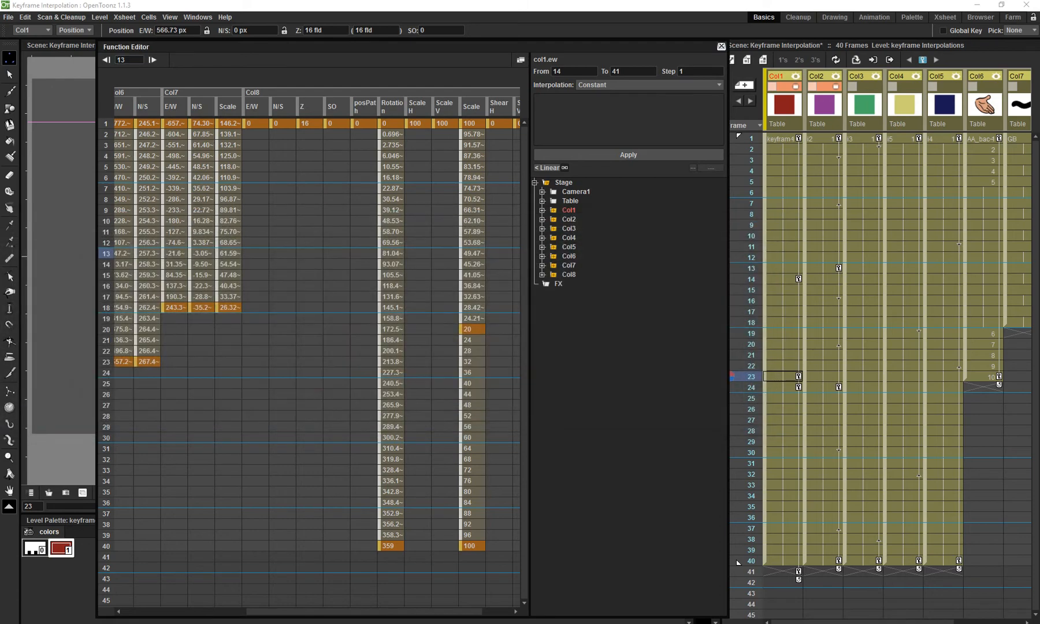
pyautogui.click(721, 46)
pyautogui.press('p')
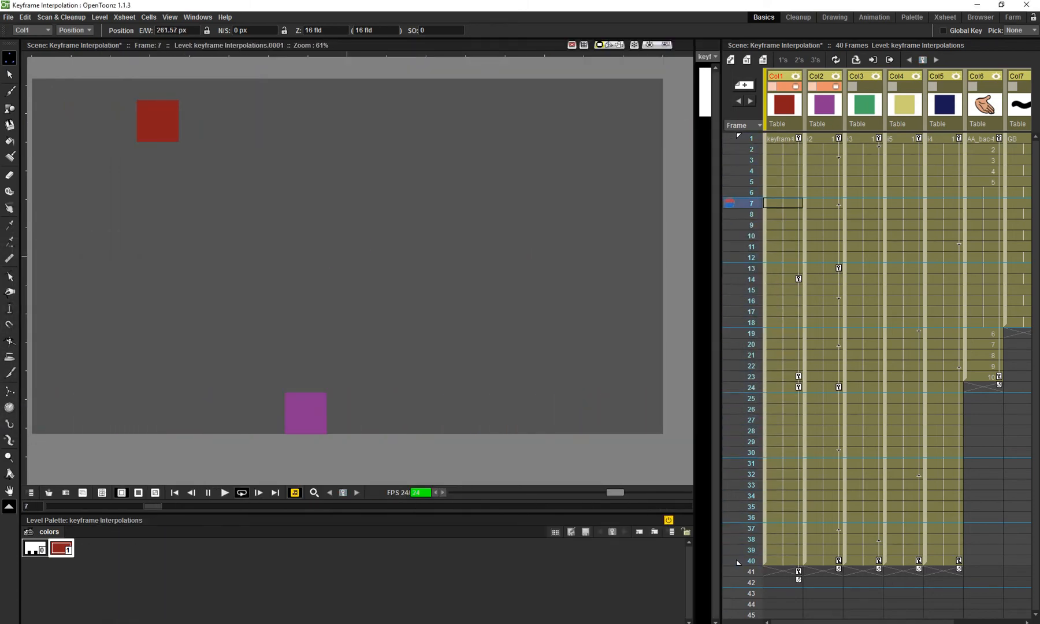
pyautogui.press('p')
# Set Col1's E/W segment from frame 1 to 14 to Constant interpolation and close the Function Editor.
pyautogui.click(783, 376)
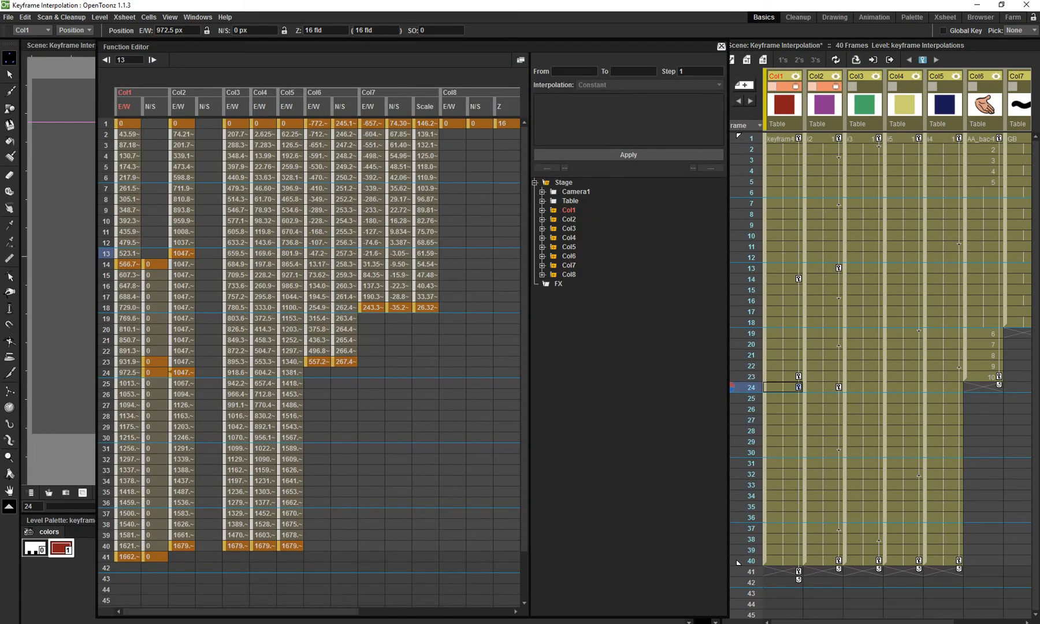
pyautogui.click(521, 60)
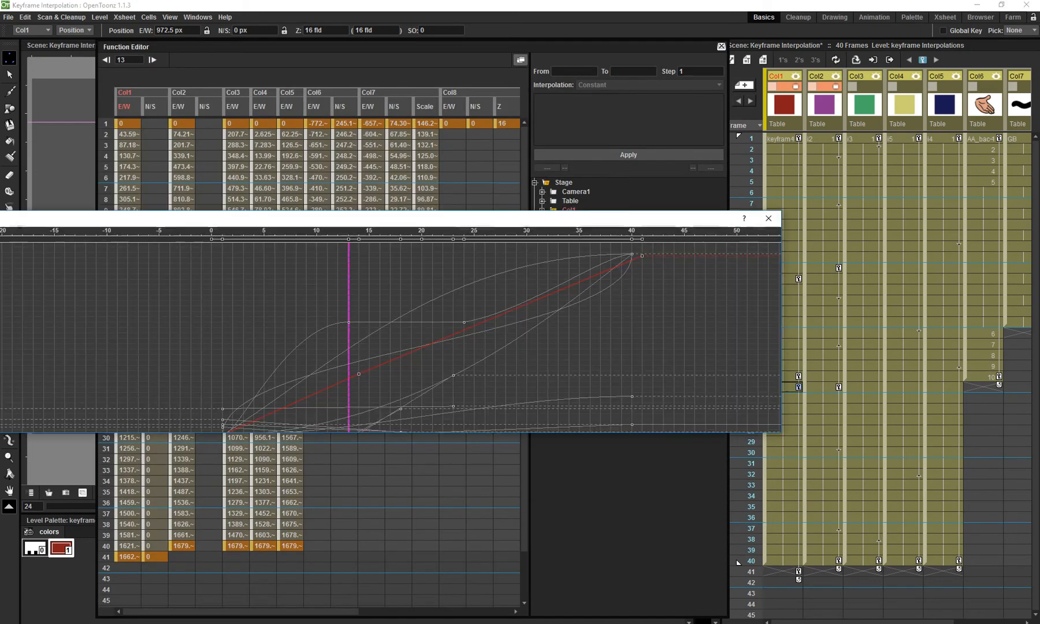
pyautogui.moveTo(390, 358); pyautogui.dragTo(437, 286)
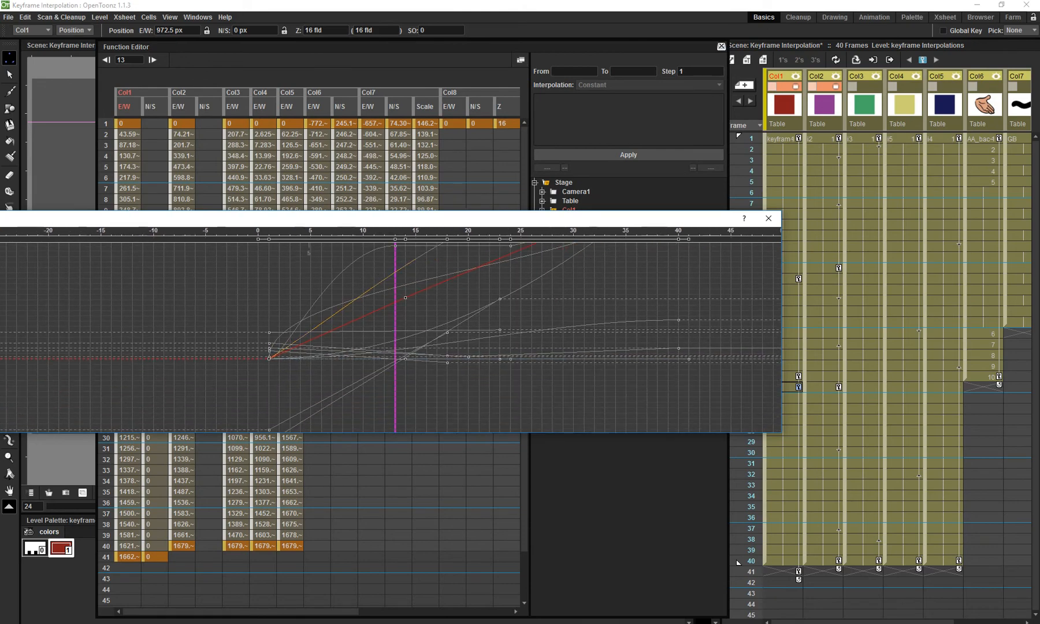
pyautogui.click(269, 358)
pyautogui.rightClick(269, 358)
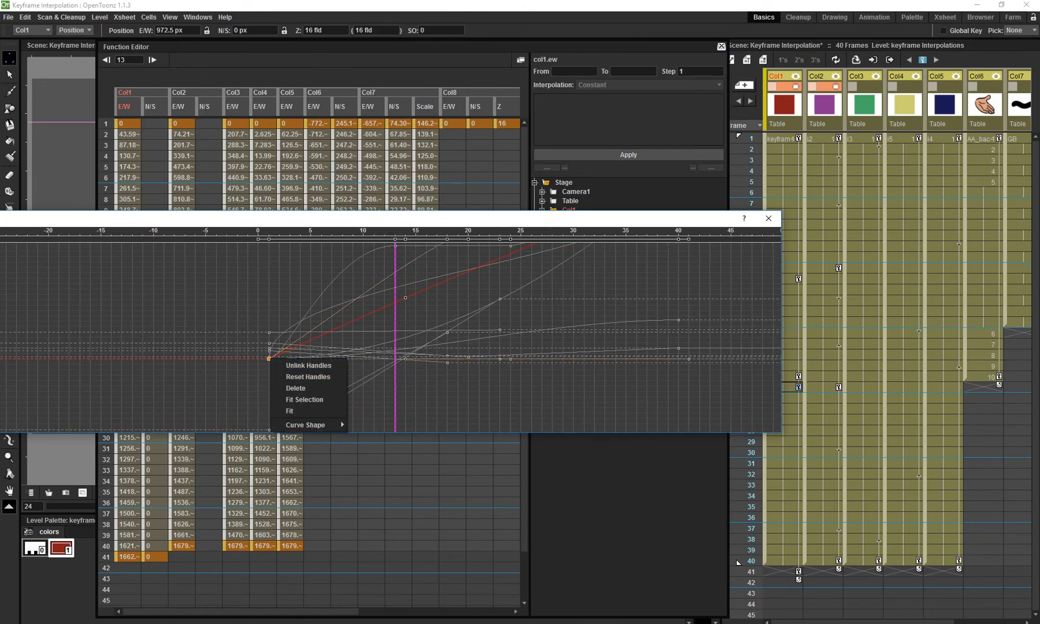
pyautogui.click(341, 326)
pyautogui.rightClick(341, 326)
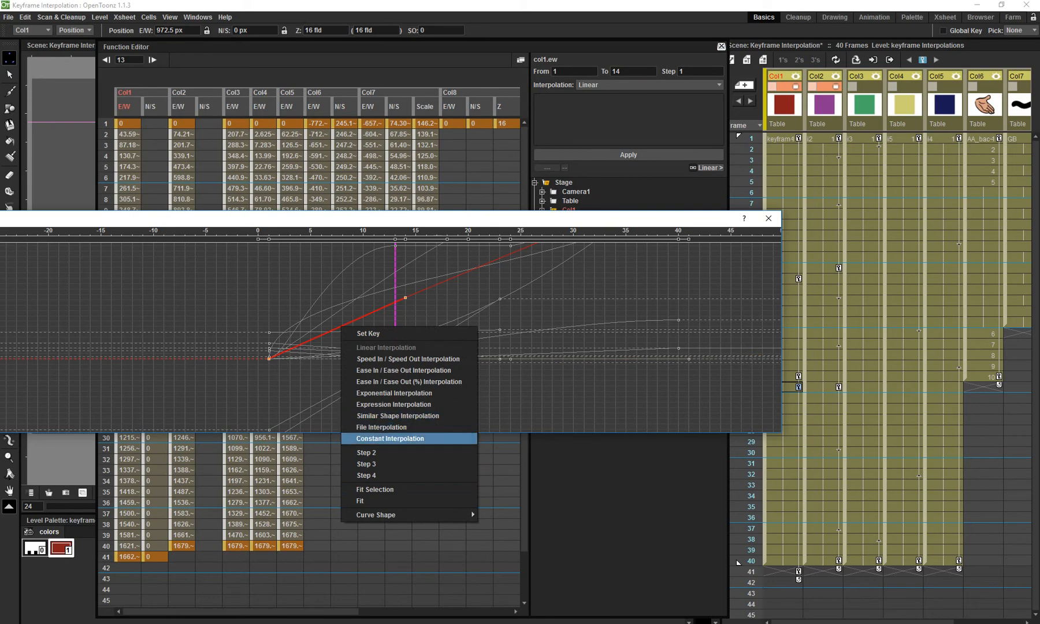
pyautogui.click(391, 439)
pyautogui.click(769, 218)
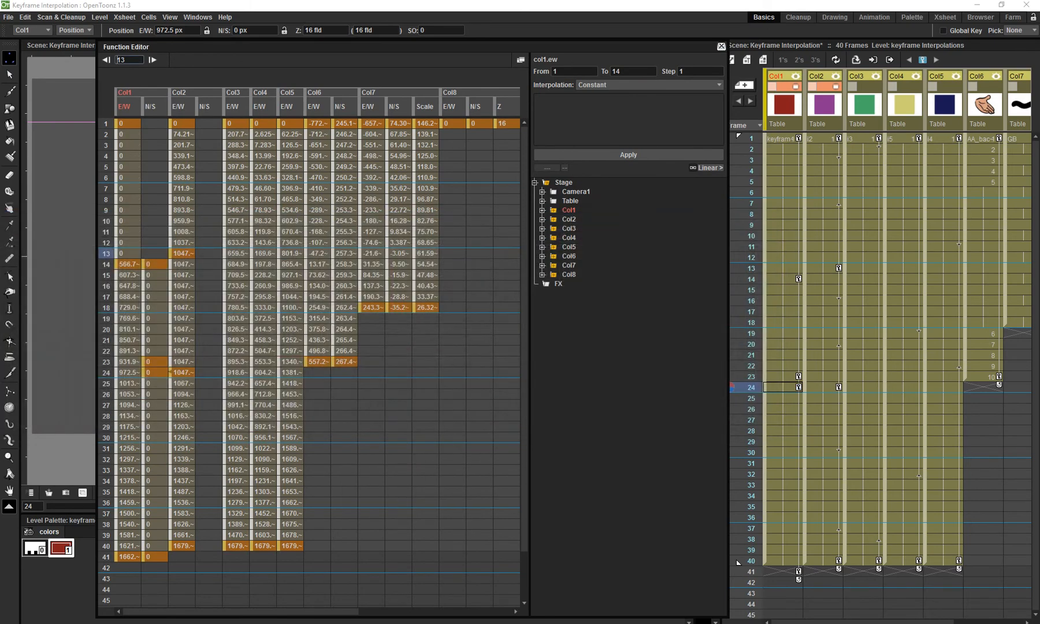
pyautogui.click(721, 46)
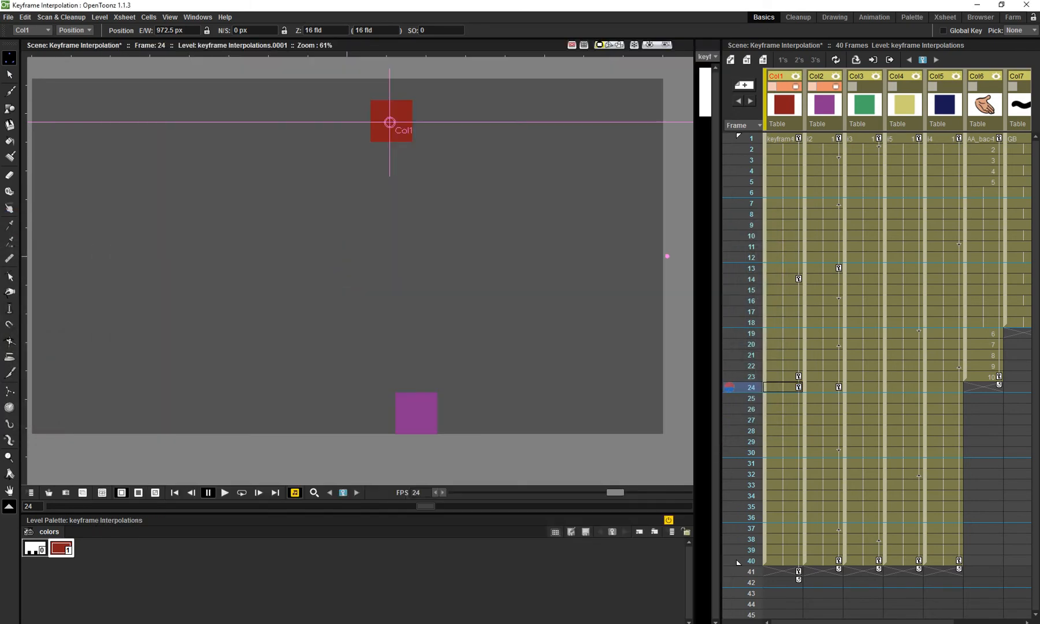
# Preview the looped animation and save the scene.
pyautogui.press('l')
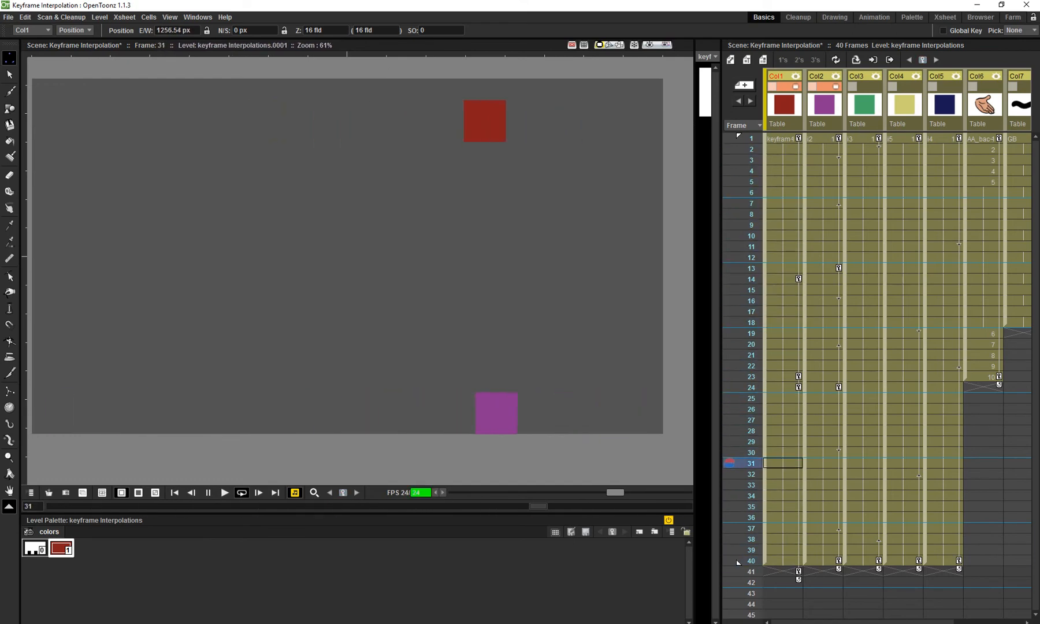
pyautogui.press('l')
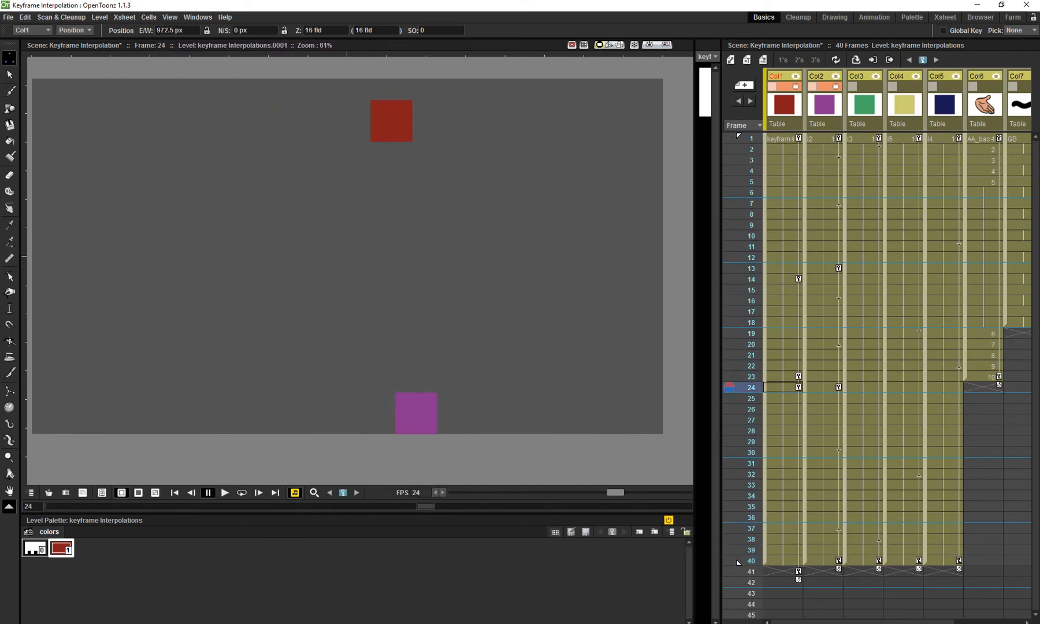
pyautogui.hotkey('ctrl', 's')
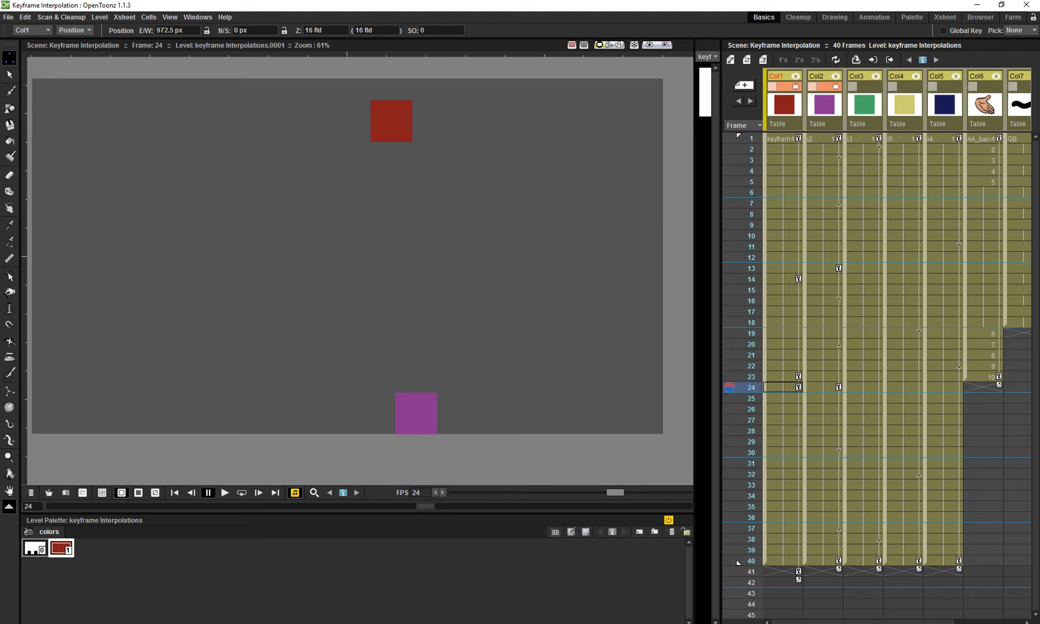
pyautogui.click(783, 268)
pyautogui.moveTo(839, 268)
pyautogui.mouseDown()
pyautogui.moveTo(838, 214)
pyautogui.moveTo(839, 290)
pyautogui.mouseUp()
pyautogui.hotkey('ctrl', 'z')
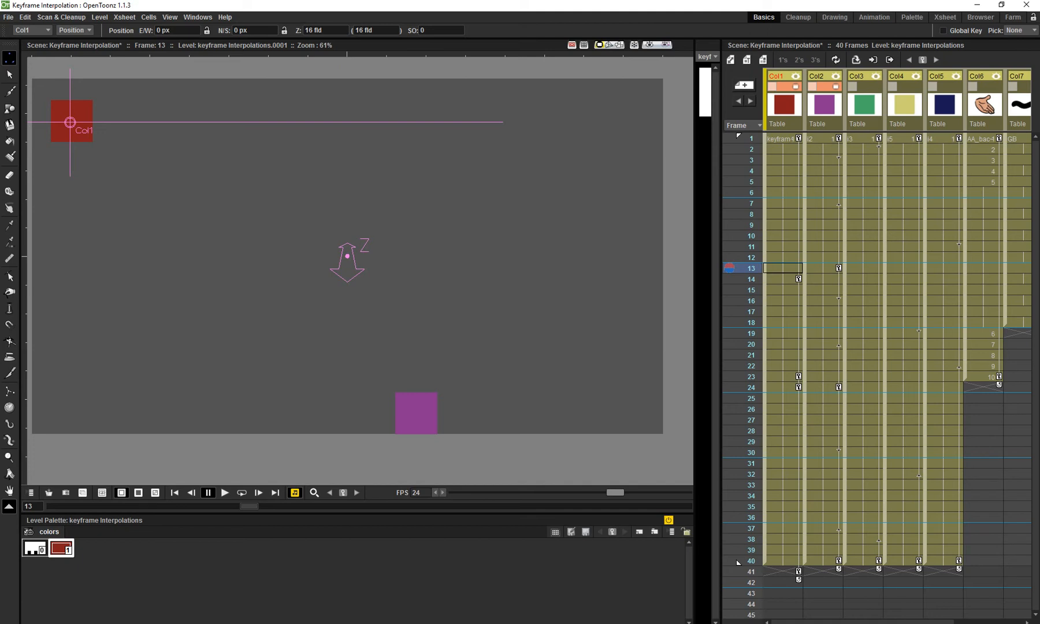
# Save the keyframe interpolation scene again and create a new empty scene with its whole camera area in view.
pyautogui.hotkey('ctrl', 's')
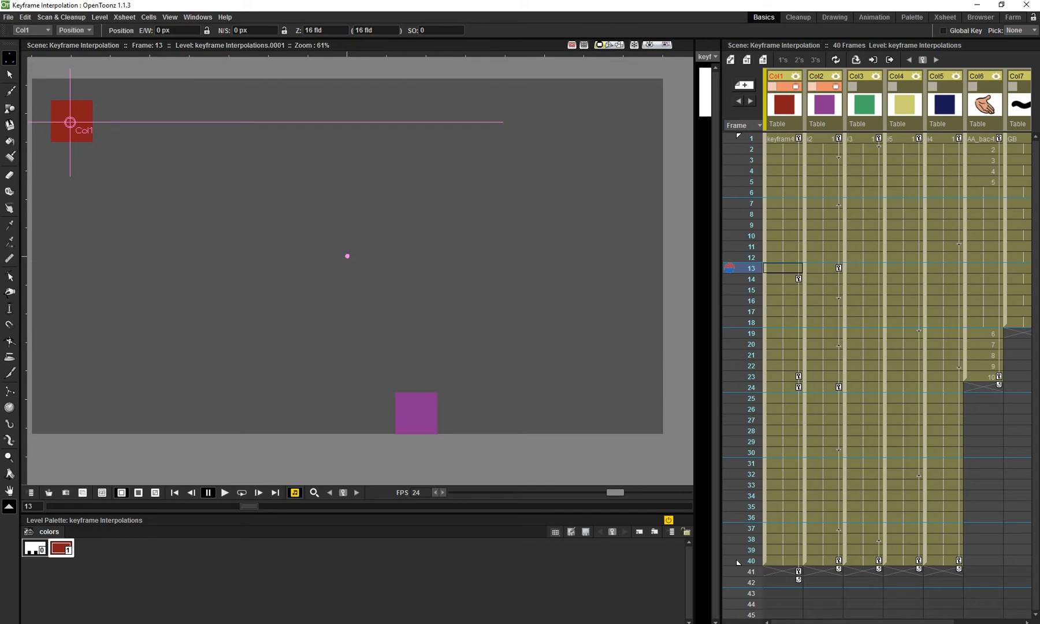
pyautogui.click(8, 17)
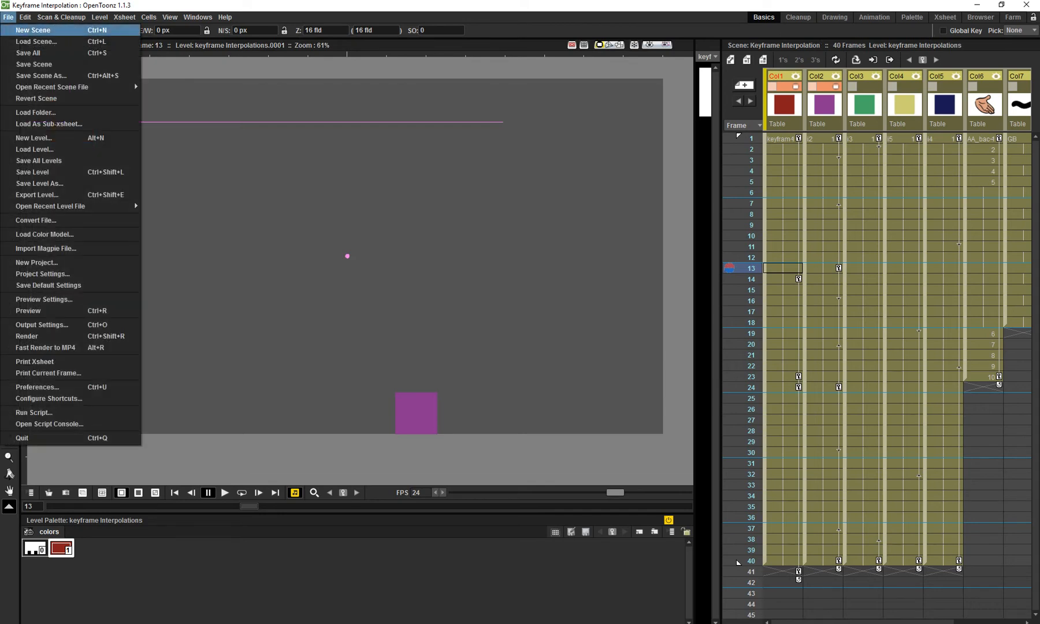
pyautogui.press('Return')
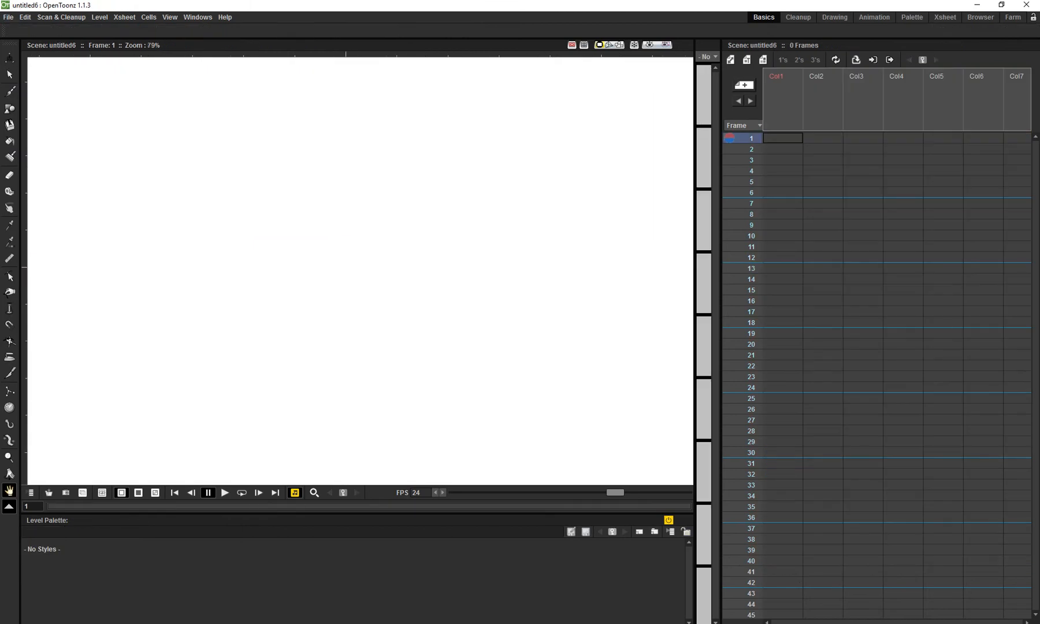
pyautogui.scroll(-3, 291, 250)
pyautogui.moveTo(300, 254); pyautogui.dragTo(323, 271)
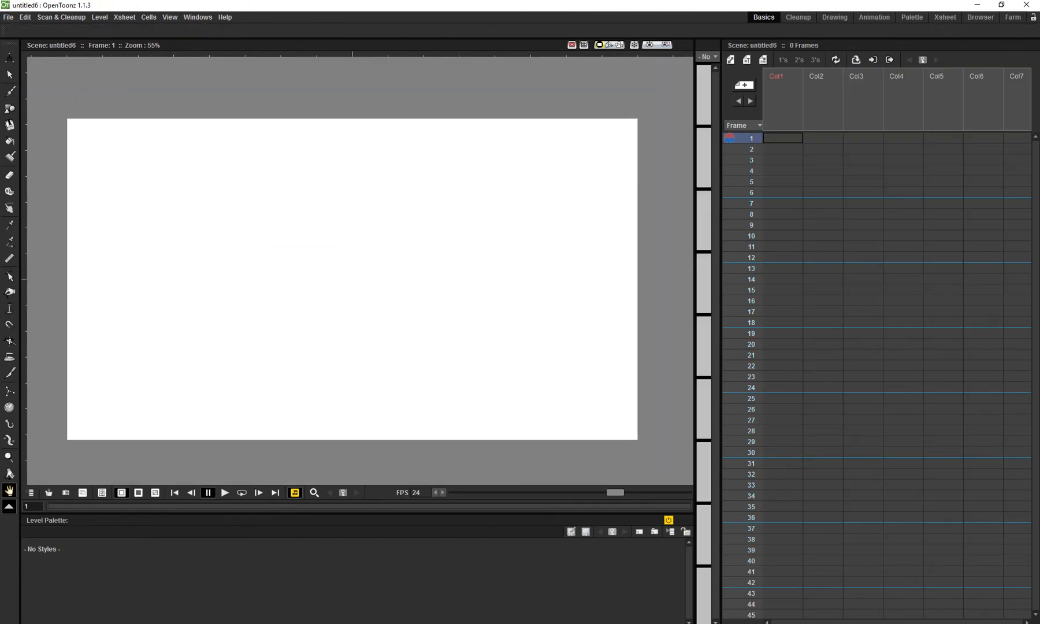
pyautogui.click(124, 16)
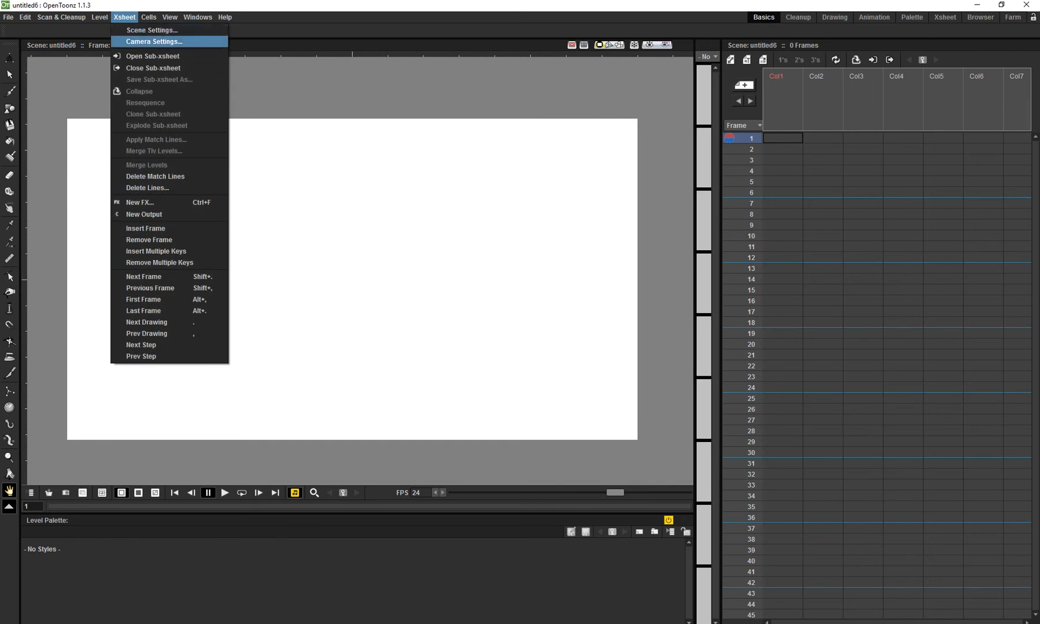
pyautogui.click(148, 40)
pyautogui.click(697, 302)
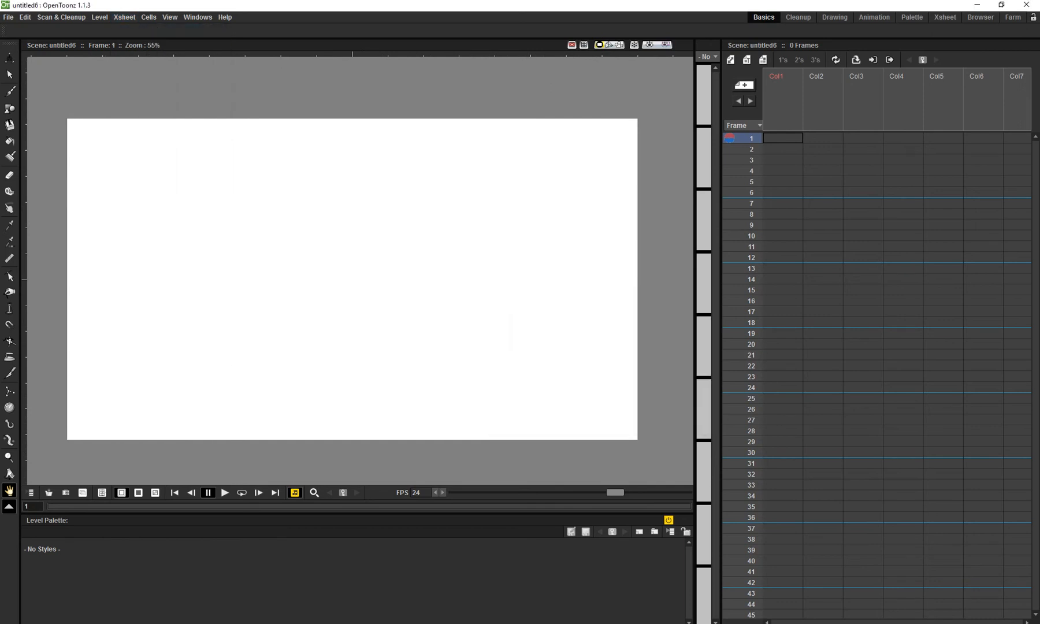
# Set the scene's camera background color to grey with R, G and B at 158.
pyautogui.click(124, 16)
pyautogui.click(151, 29)
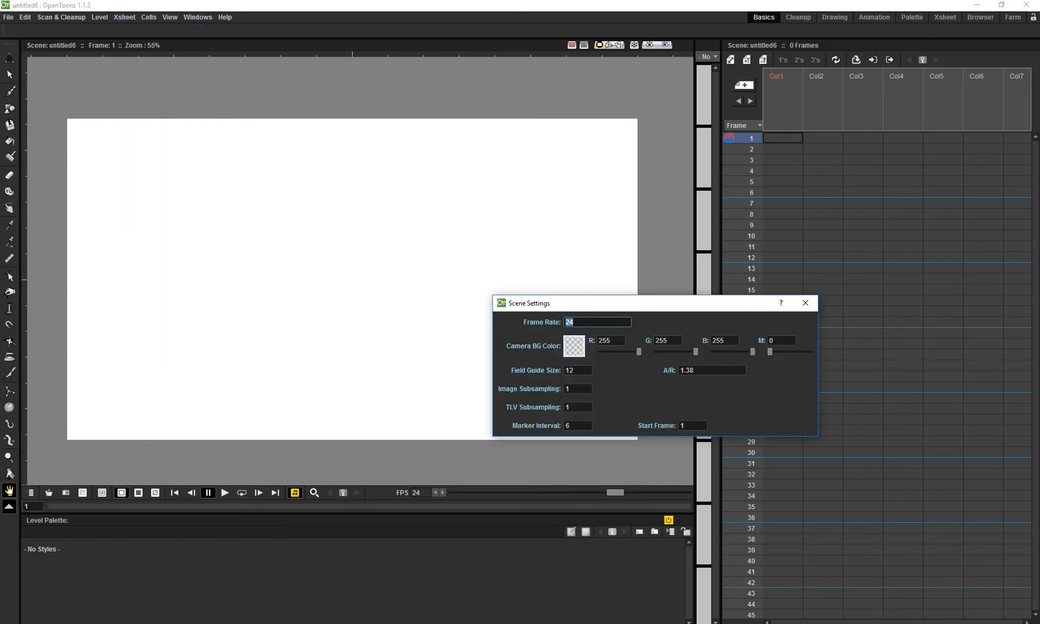
pyautogui.doubleClick(574, 346)
pyautogui.moveTo(595, 342); pyautogui.dragTo(550, 342)
pyautogui.click(604, 157)
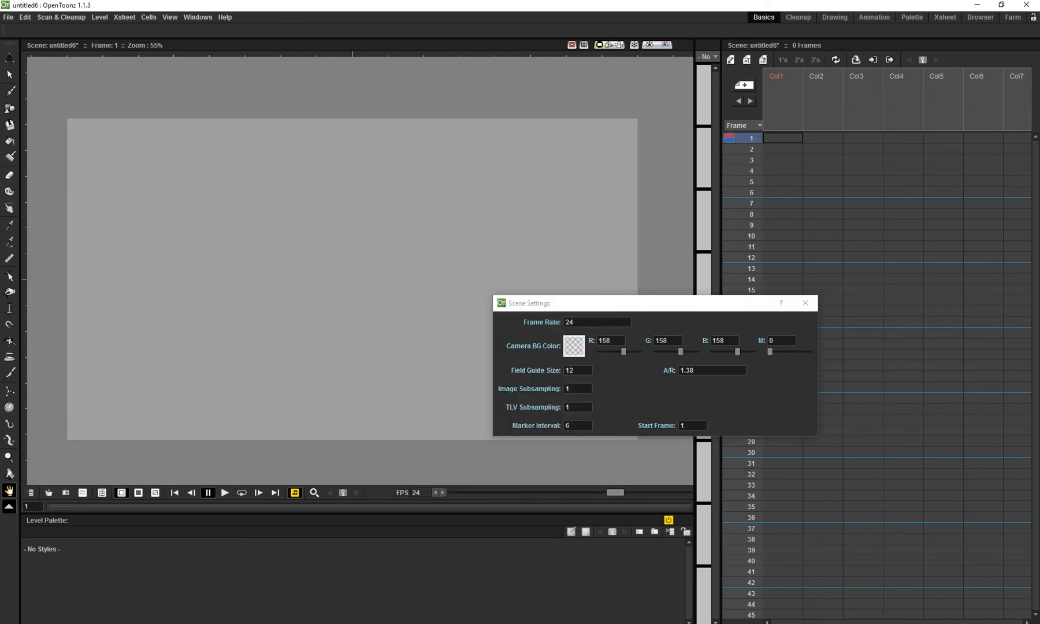
pyautogui.click(805, 303)
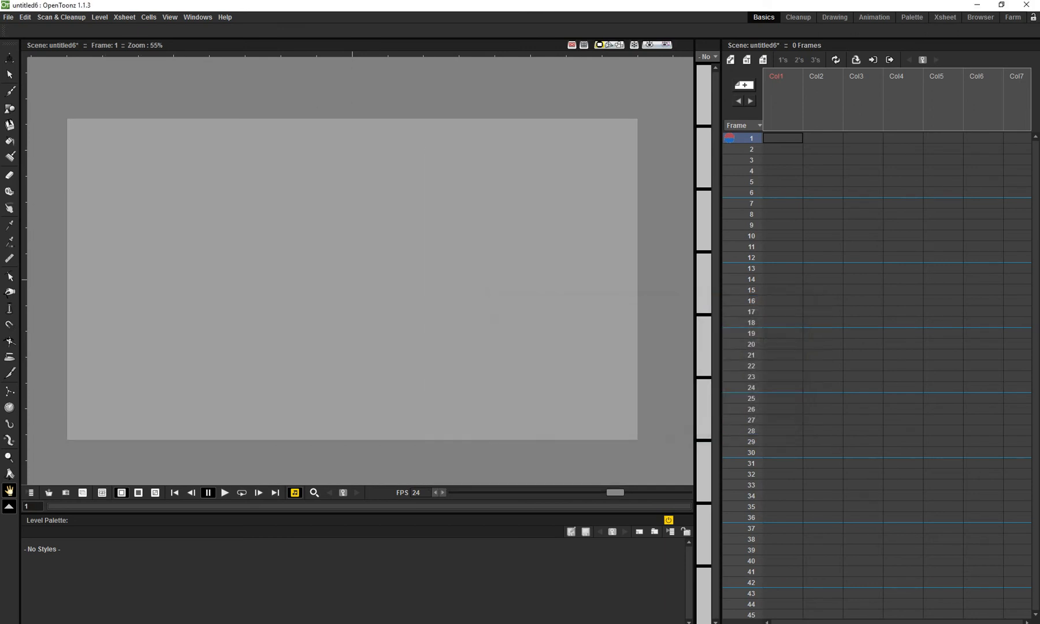
# Draw a small black circle with the Geometric tool in the lower-left corner of the camera area.
pyautogui.click(9, 74)
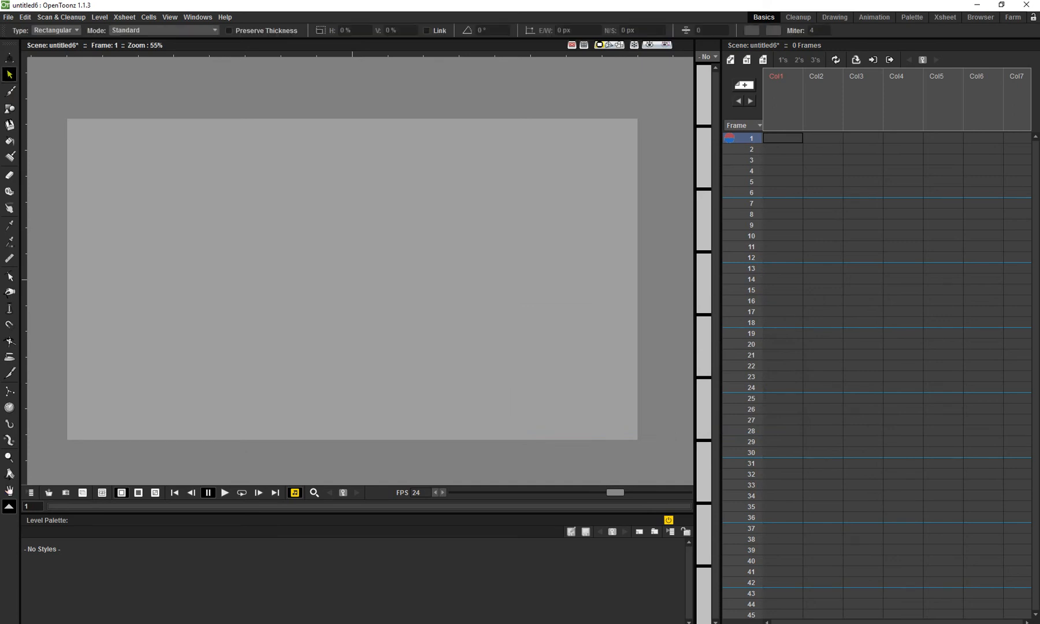
pyautogui.click(9, 108)
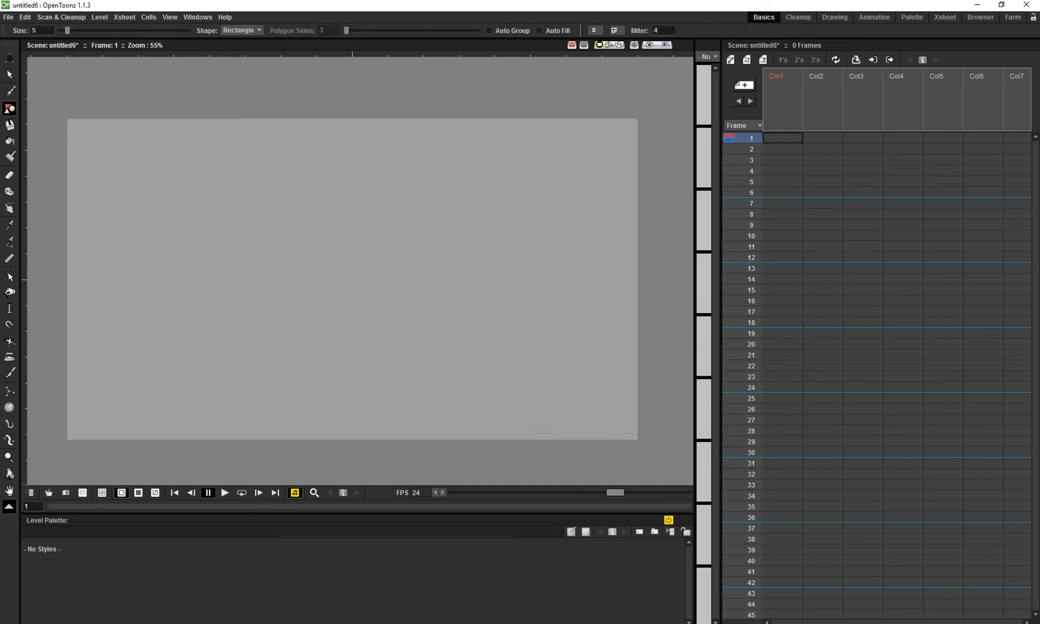
pyautogui.click(241, 30)
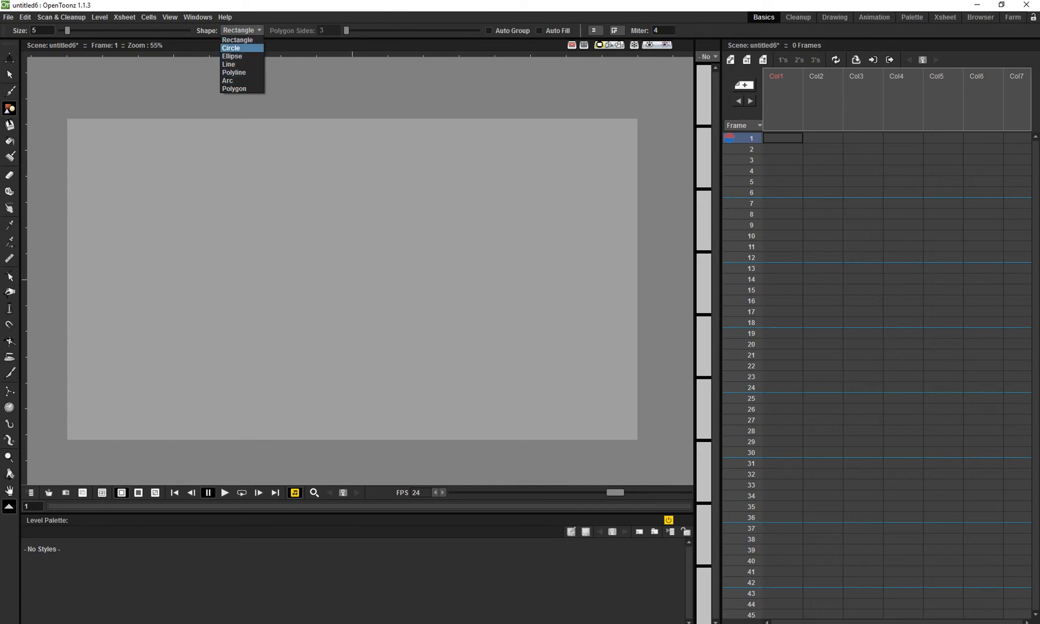
pyautogui.click(231, 48)
pyautogui.moveTo(103, 402); pyautogui.dragTo(119, 418)
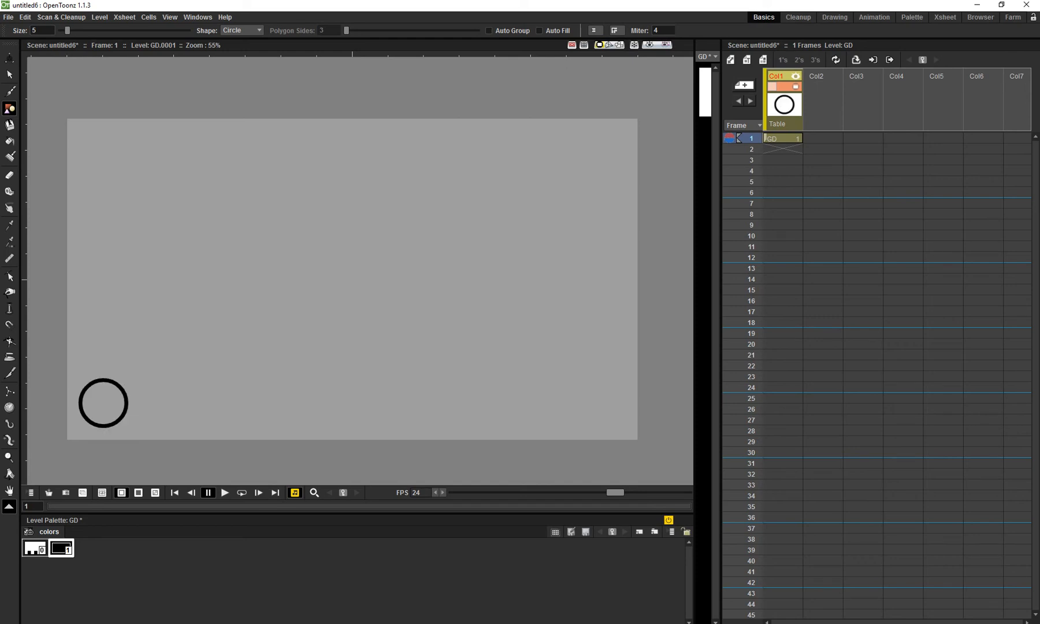
# Undo the circle, redraw it slightly closer to the camera area's lower-left corner, and fill it with black.
pyautogui.hotkey('ctrl', 'z')
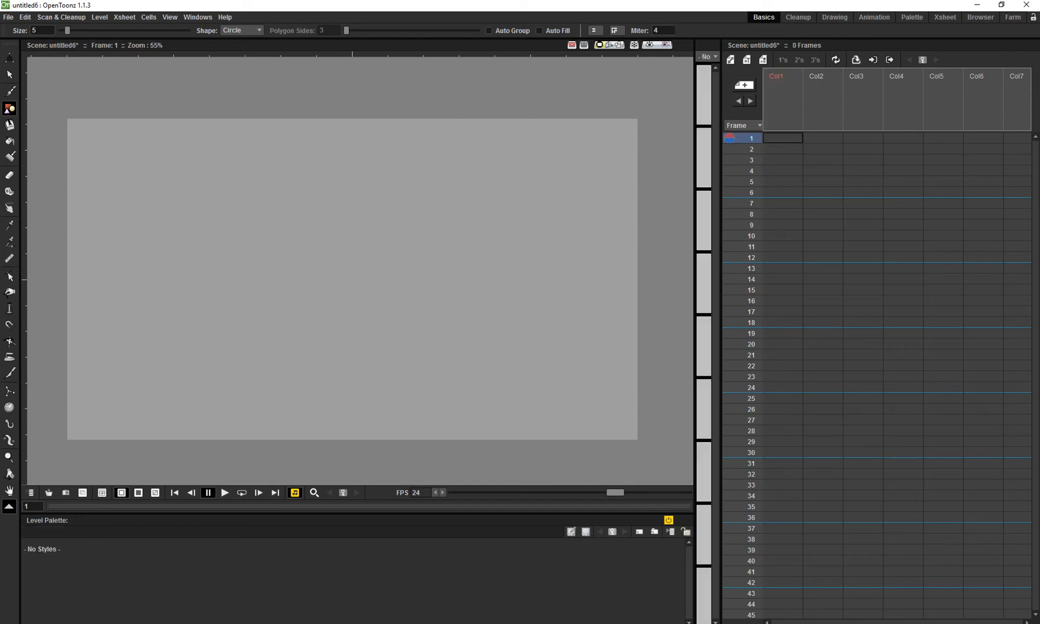
pyautogui.moveTo(100, 409); pyautogui.dragTo(116, 426)
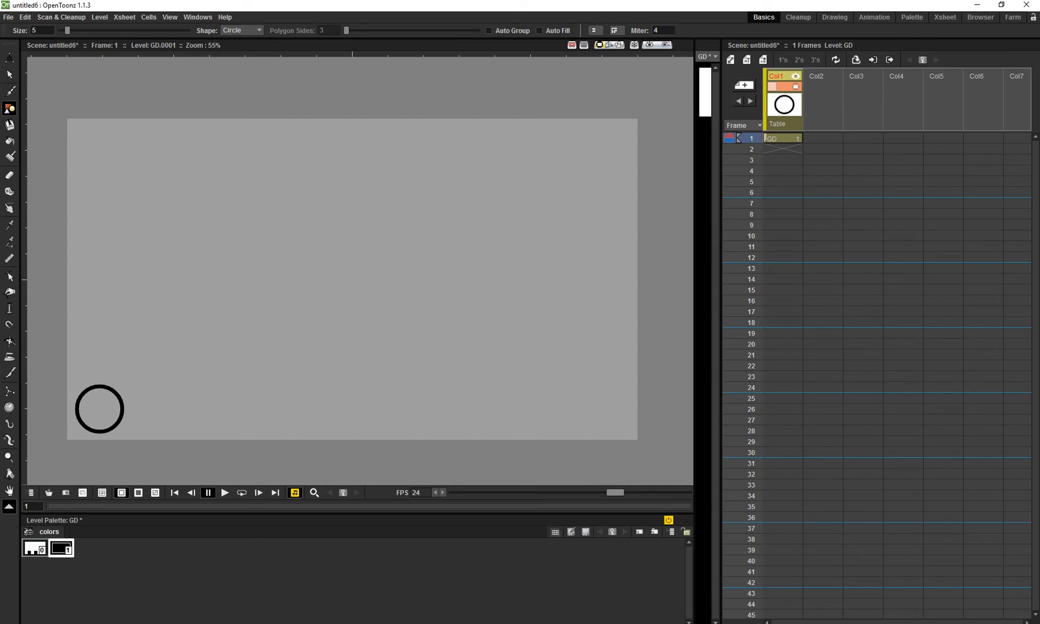
pyautogui.press('f')
pyautogui.click(99, 409)
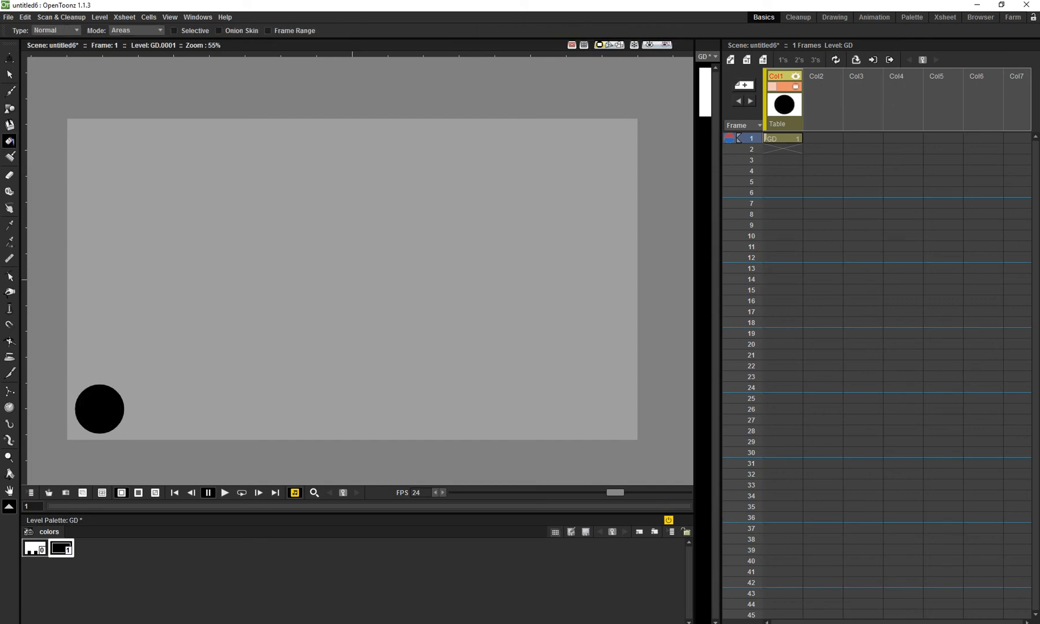
pyautogui.scroll(1, 200, 416)
# Move Col1's center point onto the black circle, at about -850 px E/W and -440 px N/S.
pyautogui.press('s')
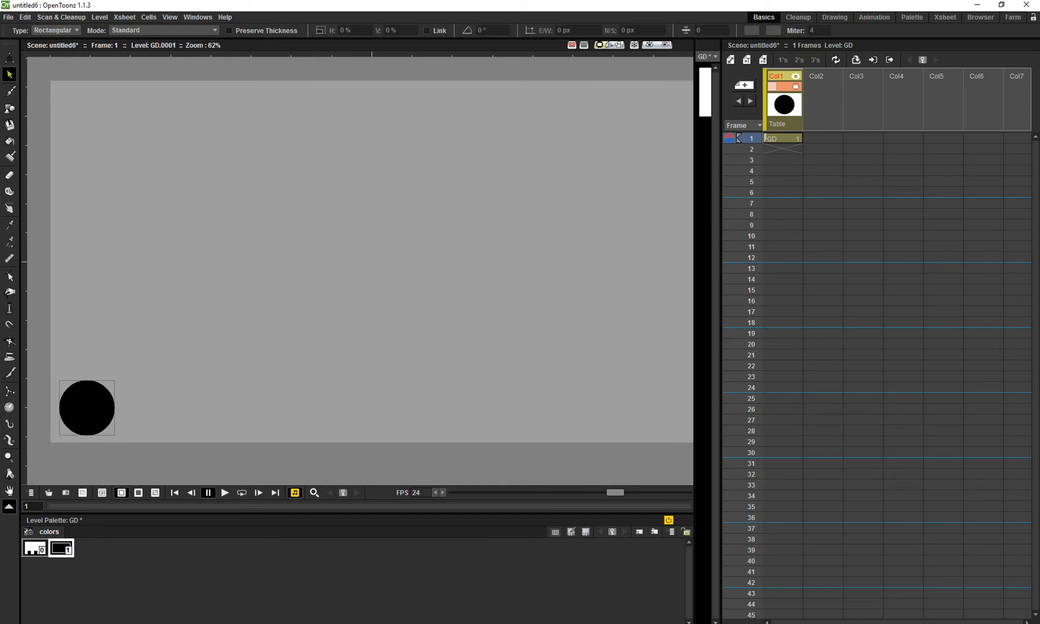
pyautogui.press('a')
pyautogui.click(75, 31)
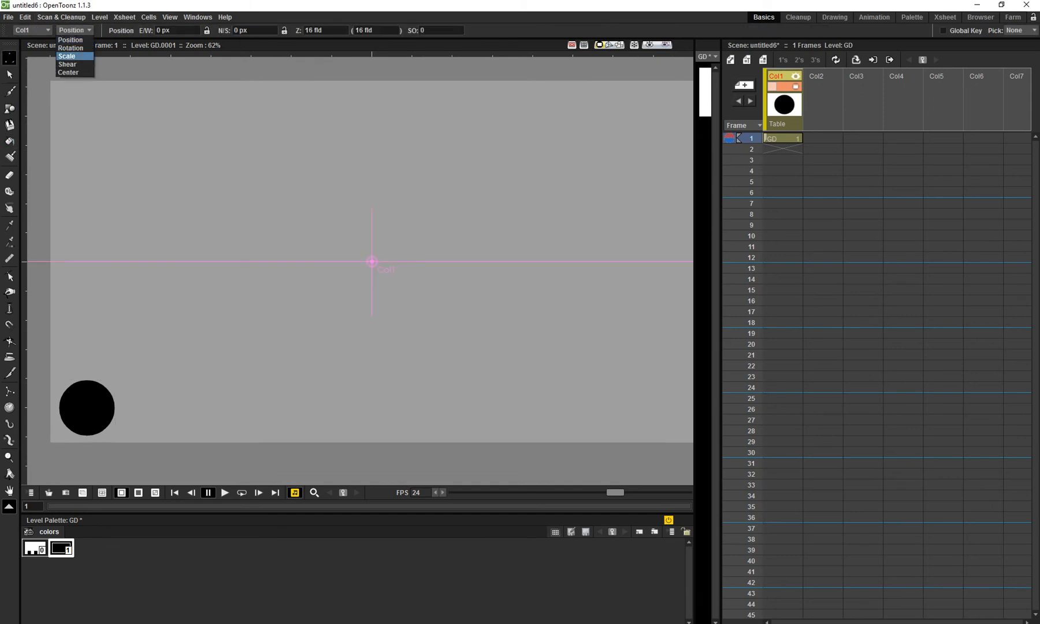
pyautogui.click(68, 73)
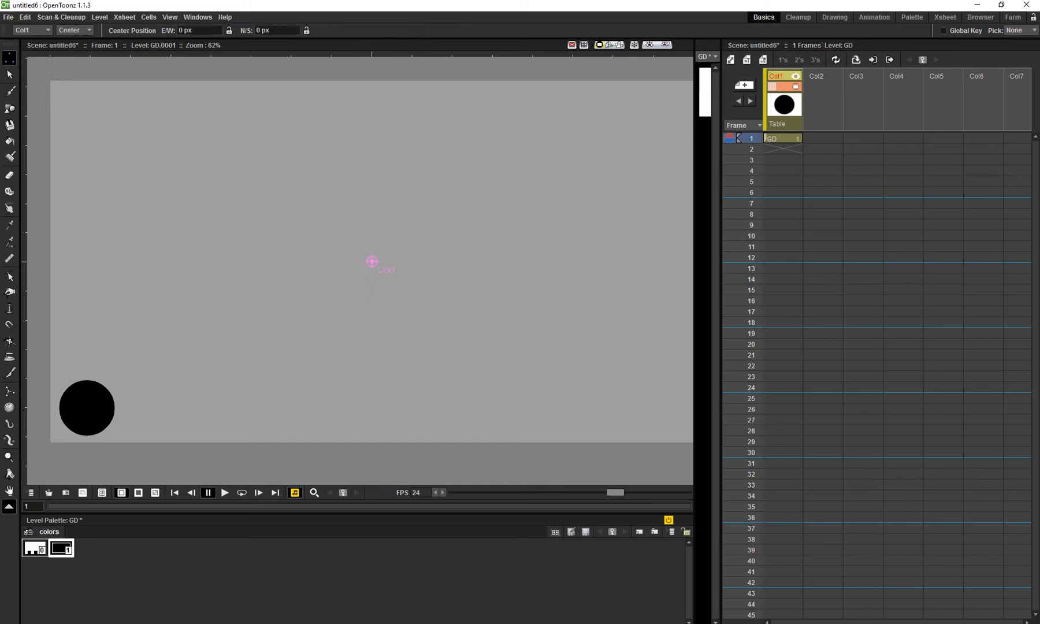
pyautogui.moveTo(372, 262); pyautogui.dragTo(87, 408)
# Extend the exposure of the GD drawing in Col1 to frame 52.
pyautogui.doubleClick(790, 138)
pyautogui.moveTo(790, 145); pyautogui.dragTo(790, 565)
pyautogui.moveTo(737, 593); pyautogui.dragTo(737, 604)
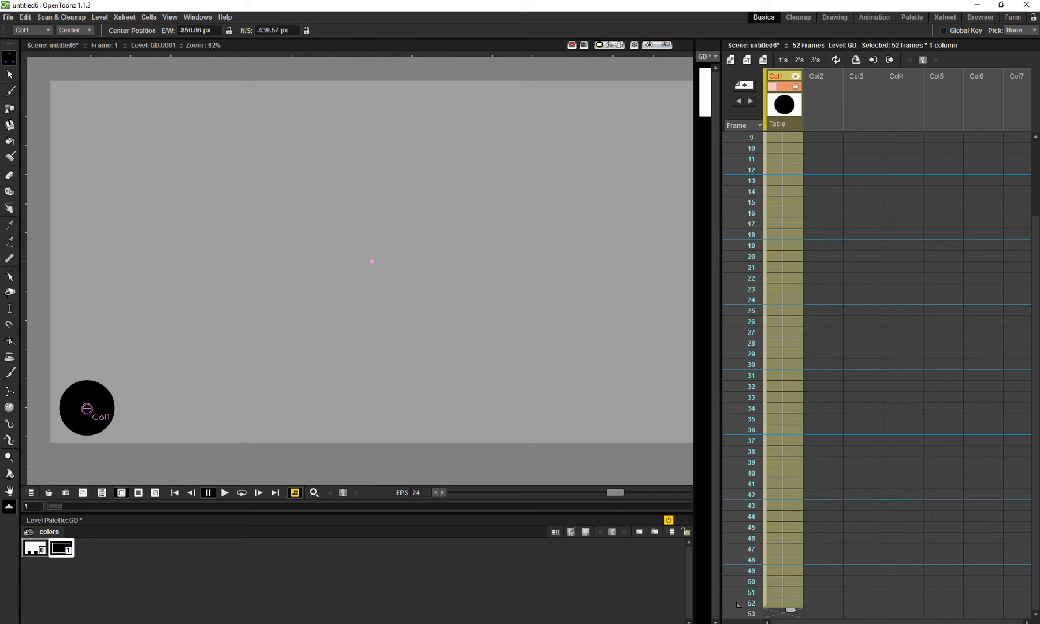
pyautogui.scroll(2, 878, 375)
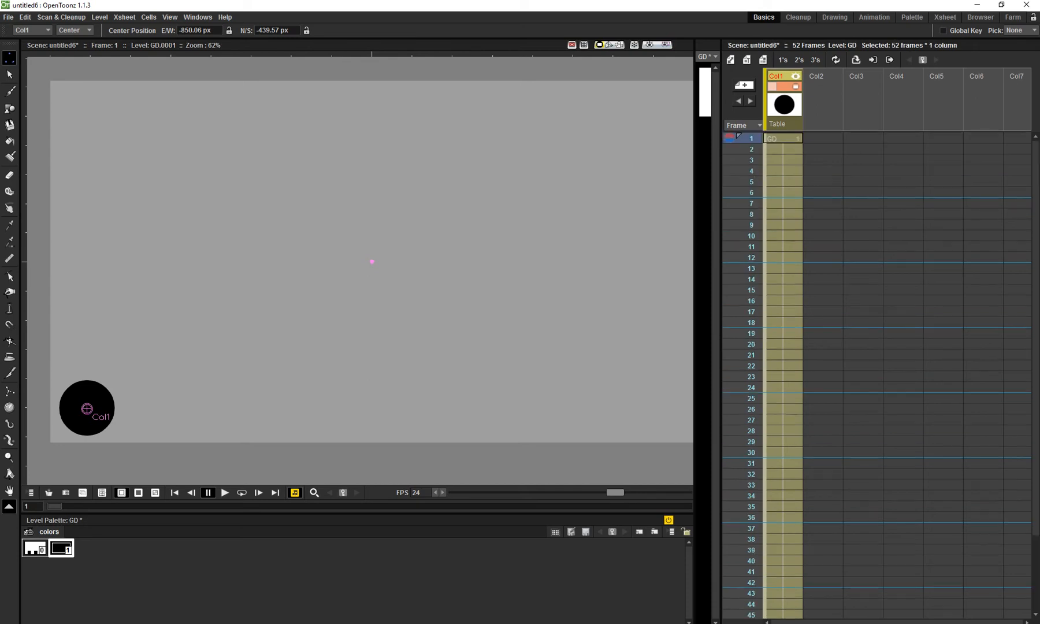
# Set a Col1 keyframe at frame 1 and, at frame 52, move the circle straight to the lower-right corner, about 1679 px E/W.
pyautogui.click(343, 492)
pyautogui.scroll(-6, 737, 432)
pyautogui.click(737, 432)
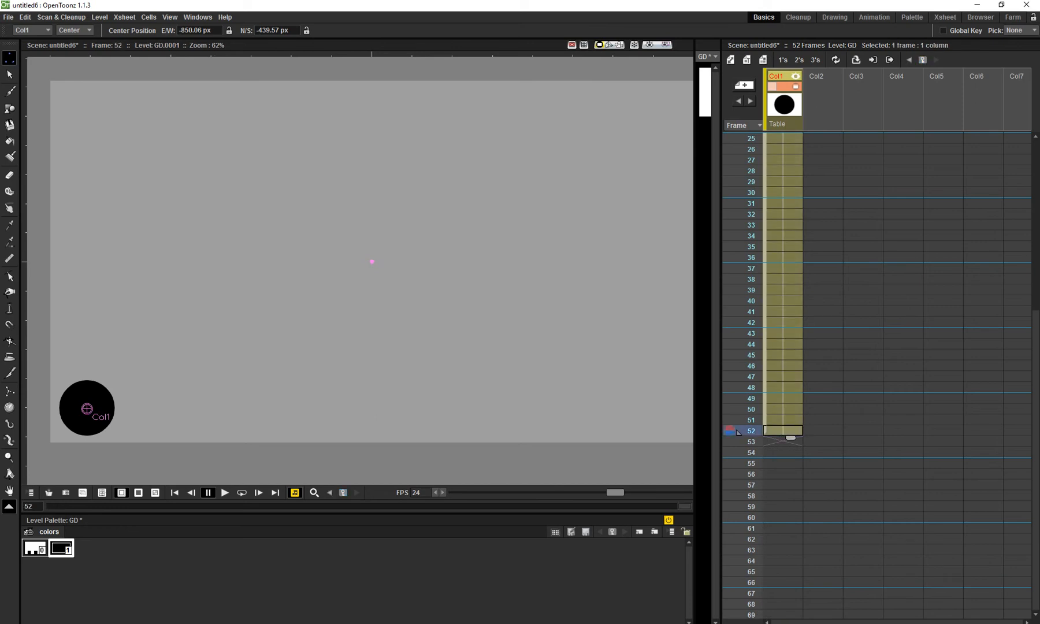
pyautogui.moveTo(520, 417); pyautogui.dragTo(87, 408)
pyautogui.click(75, 30)
pyautogui.click(73, 39)
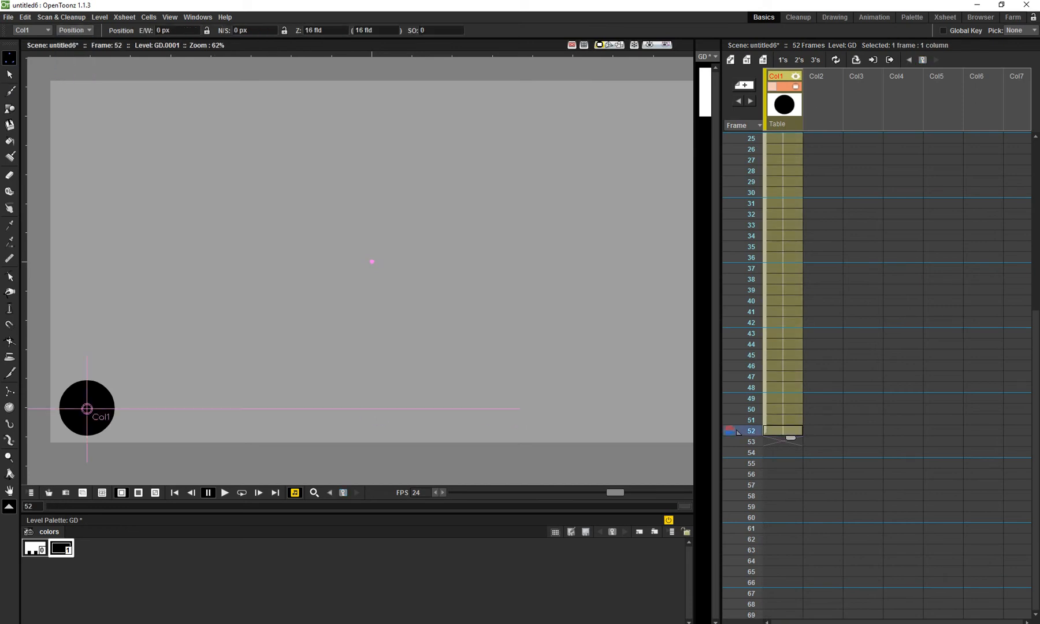
pyautogui.moveTo(87, 408); pyautogui.dragTo(636, 401)
pyautogui.scroll(-1, 531, 340)
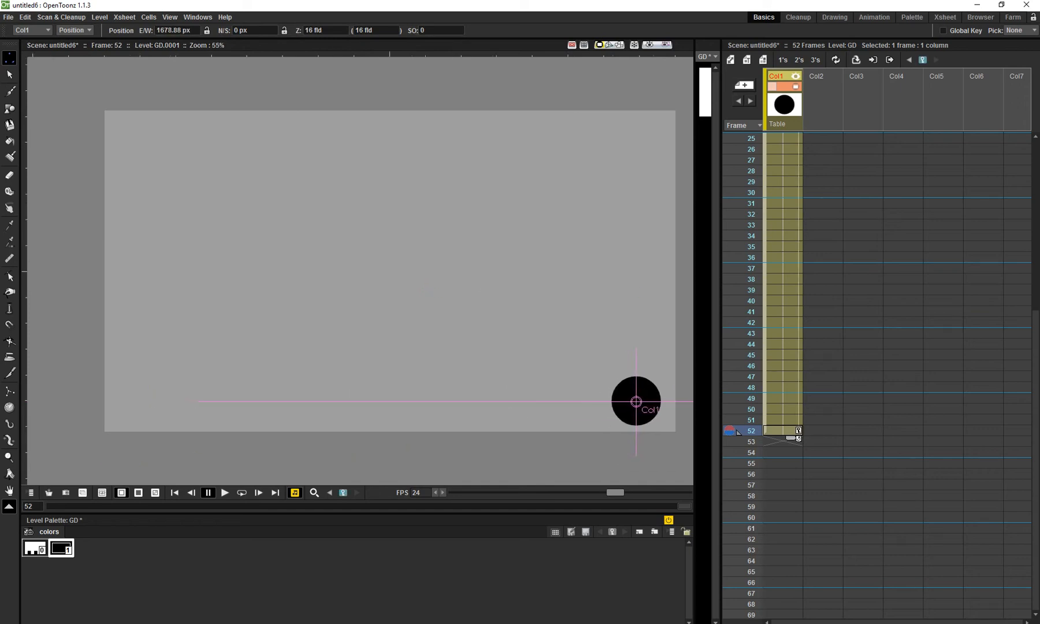
# Open the Function Editor for Col1 and show its function curves in a separate window.
pyautogui.scroll(2, 877, 375)
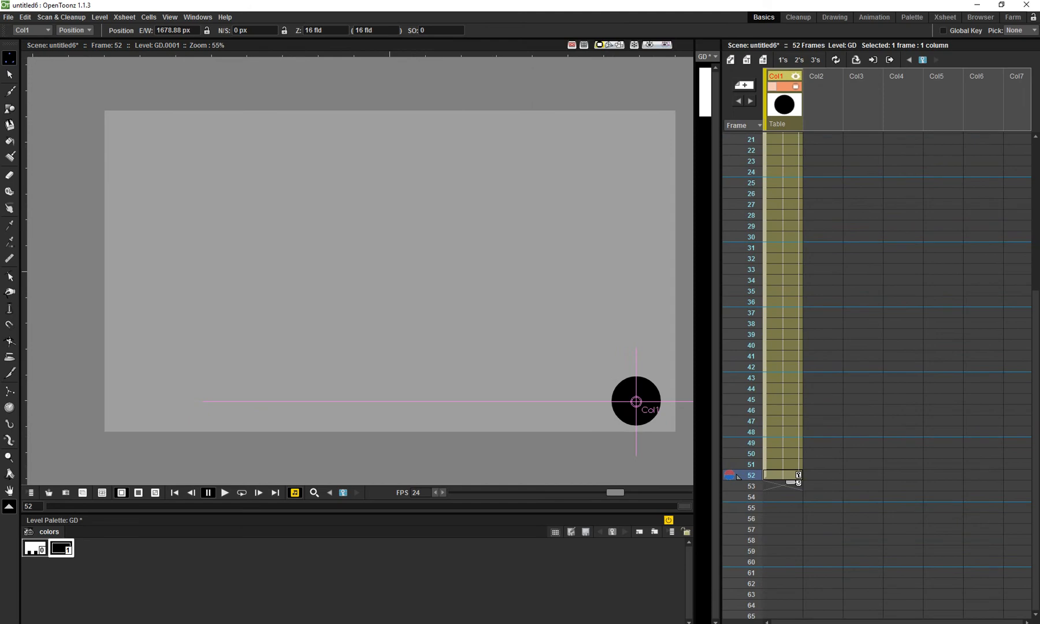
pyautogui.doubleClick(799, 474)
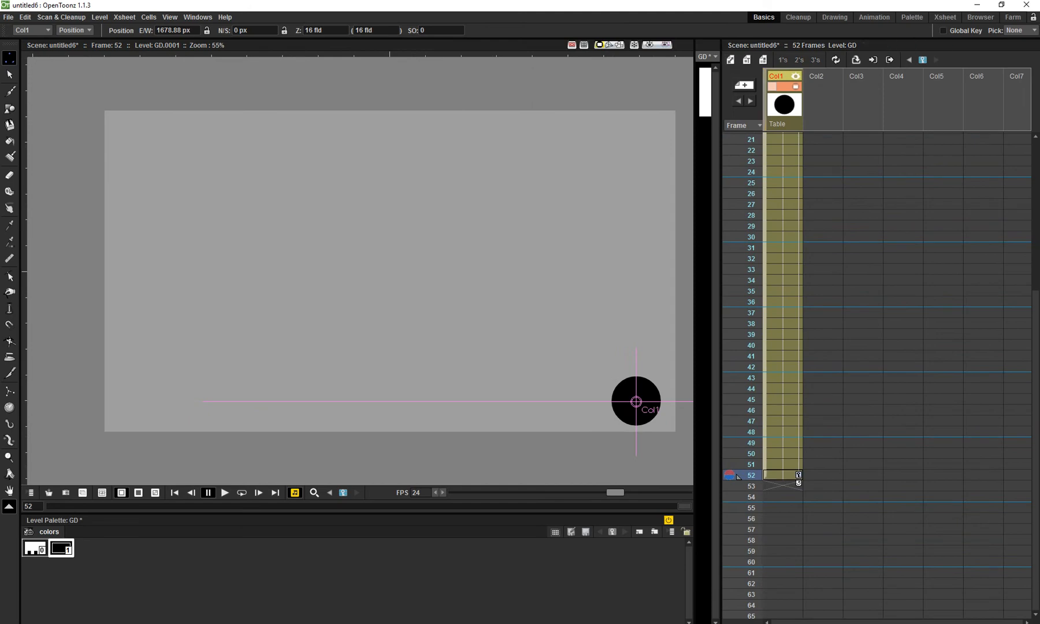
pyautogui.moveTo(404, 46); pyautogui.dragTo(651, 103)
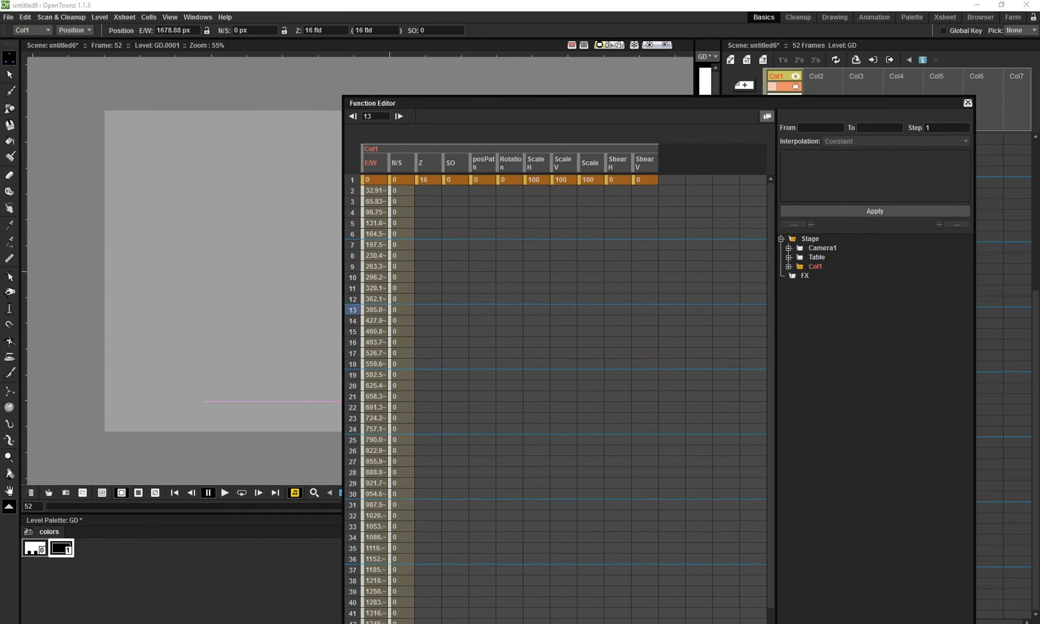
pyautogui.click(766, 116)
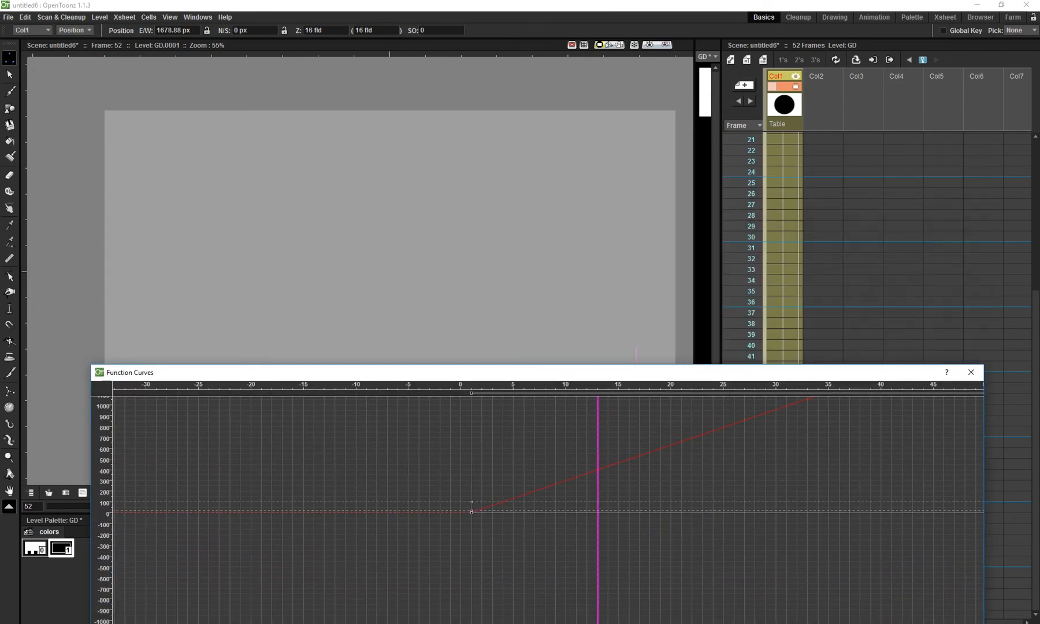
# Arrange the viewer and the Function Curves window so the whole camera area with the circle stays visible above the graph.
pyautogui.moveTo(395, 328); pyautogui.dragTo(383, 251)
pyautogui.scroll(-2, 387, 233)
pyautogui.scroll(1, 546, 473)
pyautogui.moveTo(523, 382); pyautogui.dragTo(486, 348)
pyautogui.scroll(2, 460, 277)
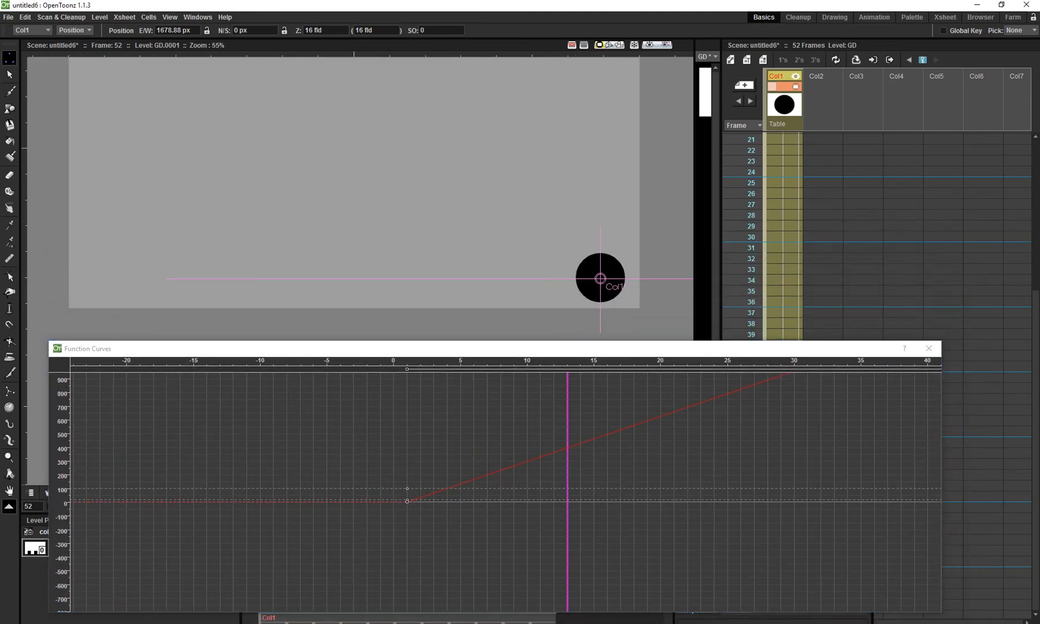
pyautogui.scroll(-2, 474, 205)
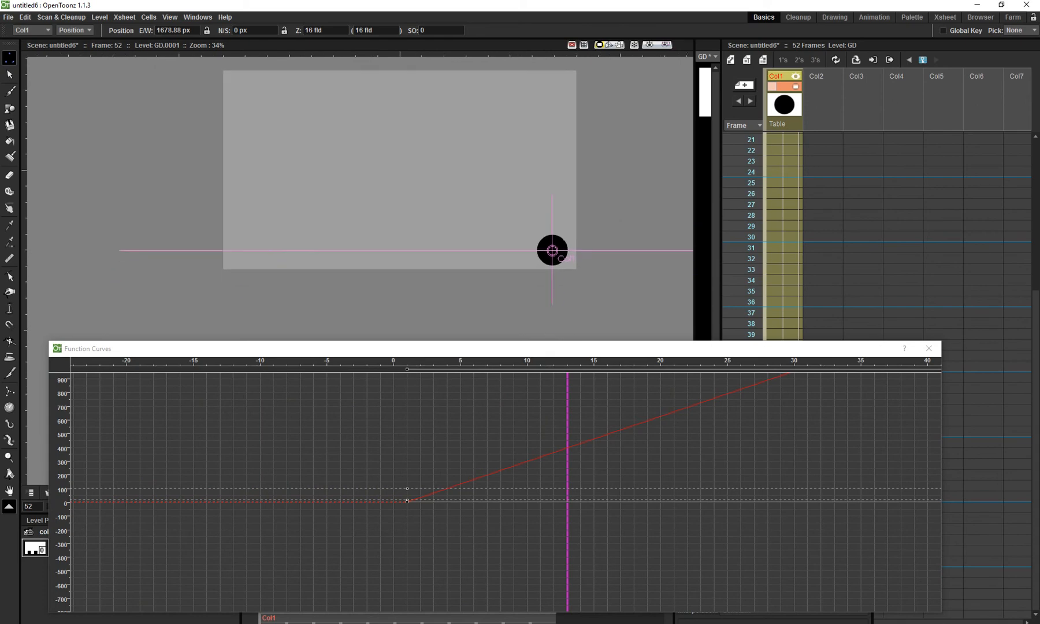
pyautogui.moveTo(474, 205); pyautogui.dragTo(474, 203)
pyautogui.moveTo(546, 341); pyautogui.dragTo(546, 292)
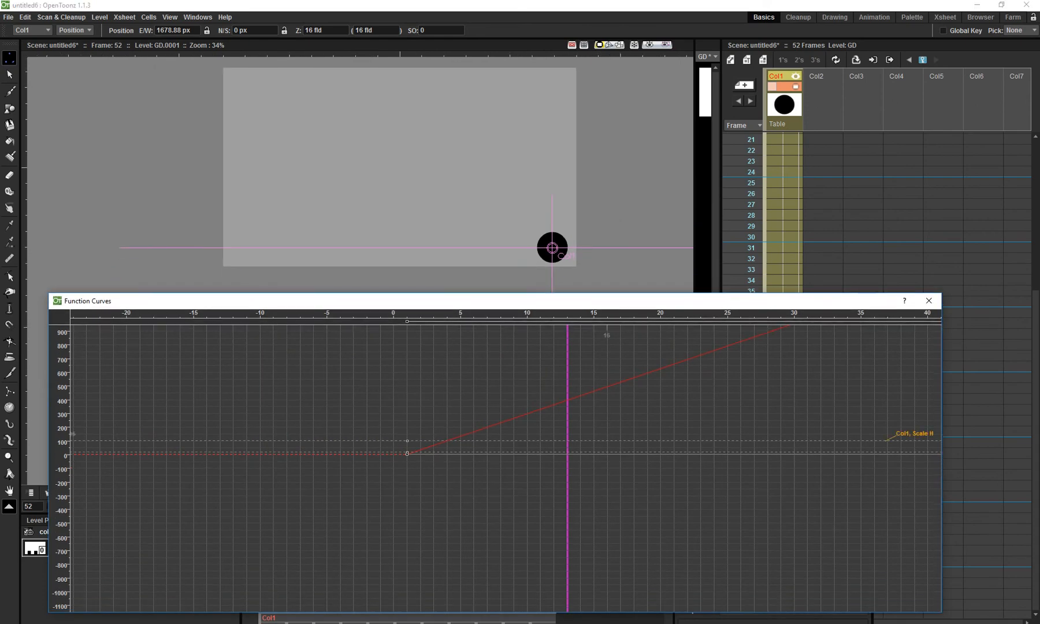
# Set the current frame to 14 in the Function Curves window and show the full E/W curve from frame 1 to 52.
pyautogui.moveTo(614, 364); pyautogui.dragTo(481, 454)
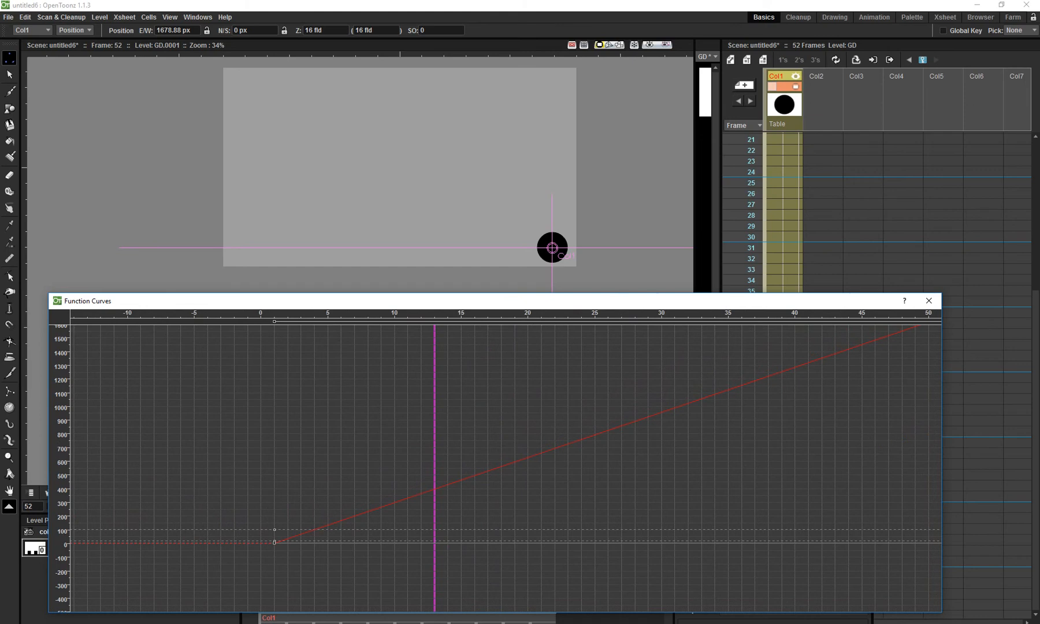
pyautogui.moveTo(439, 301); pyautogui.dragTo(538, 234)
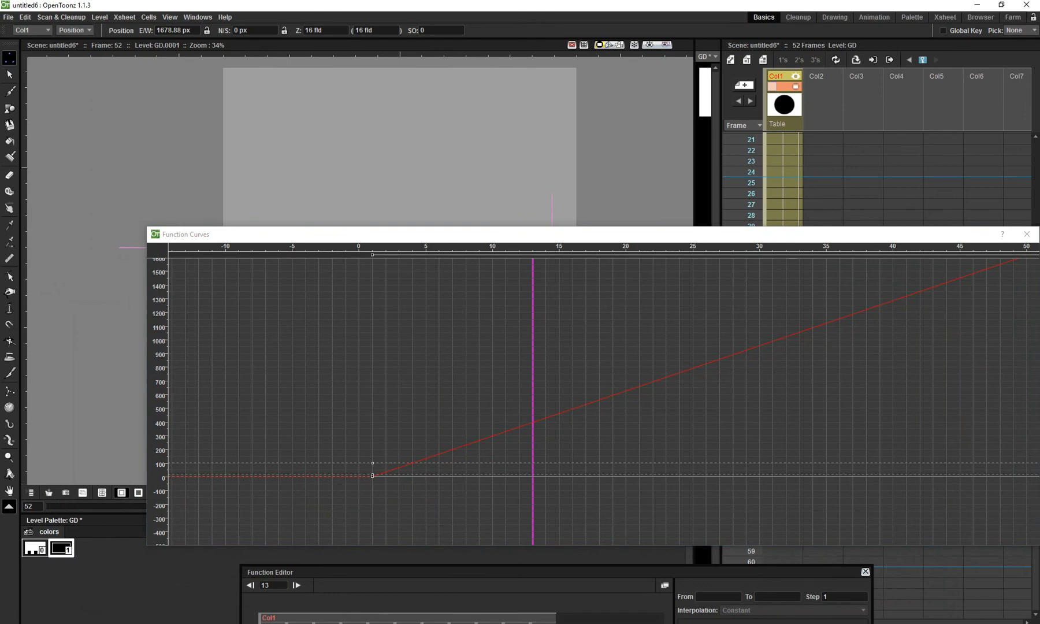
pyautogui.moveTo(462, 572); pyautogui.dragTo(455, 621)
pyautogui.moveTo(450, 234); pyautogui.dragTo(551, 146)
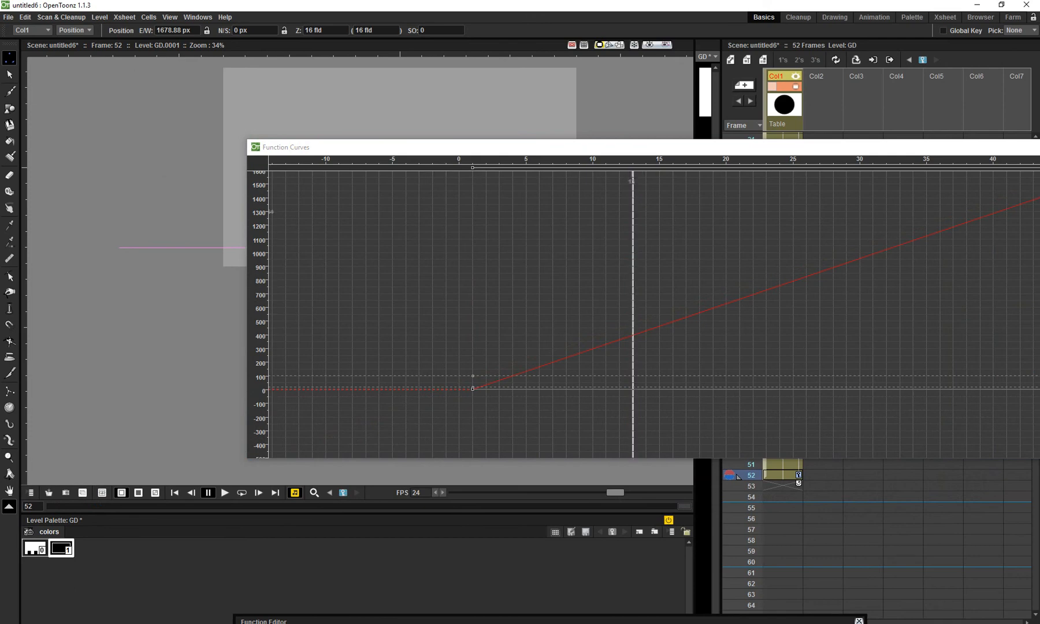
pyautogui.moveTo(593, 289); pyautogui.dragTo(646, 289)
pyautogui.moveTo(646, 289); pyautogui.dragTo(476, 319)
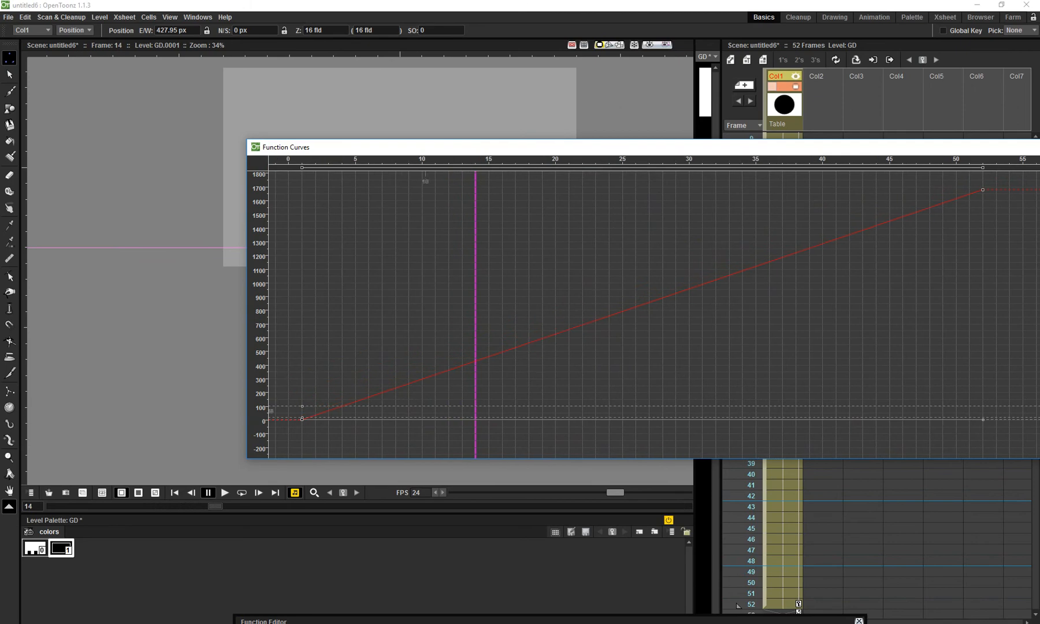
# Examine Col1's values and keyframes in the Function Editor's columns from frame 1 to 52, including the Z value at frame 1.
pyautogui.moveTo(479, 621); pyautogui.dragTo(295, 226)
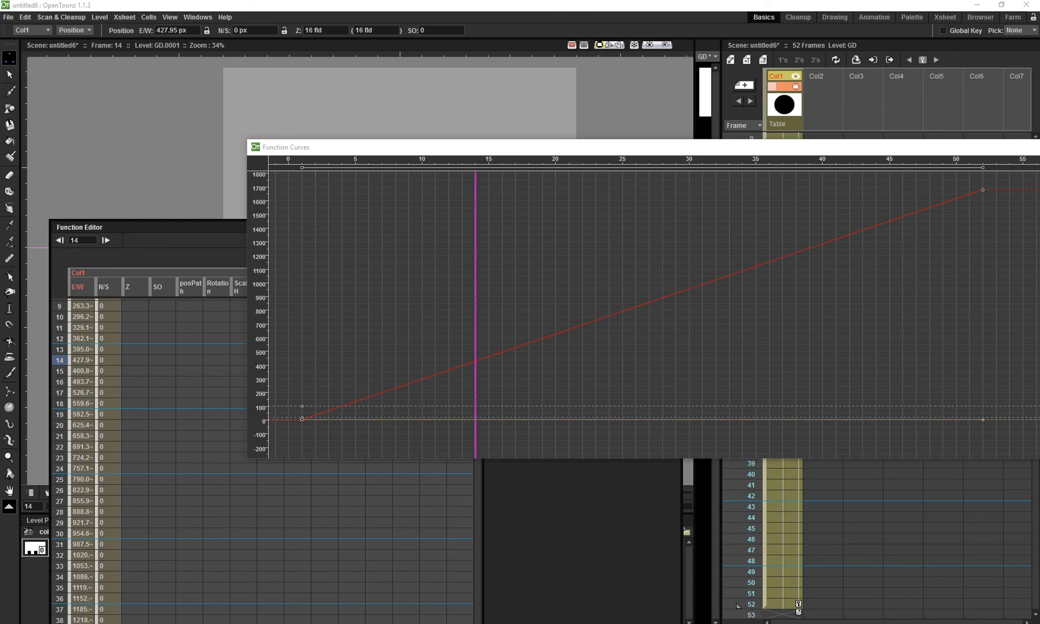
pyautogui.scroll(2, 156, 439)
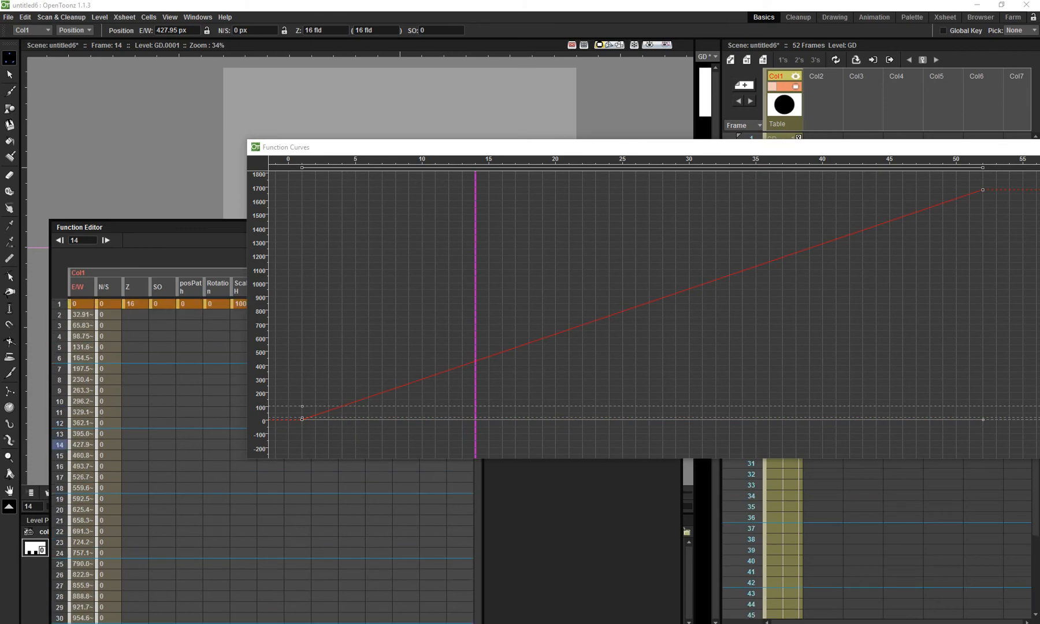
pyautogui.moveTo(165, 227); pyautogui.dragTo(74, 85)
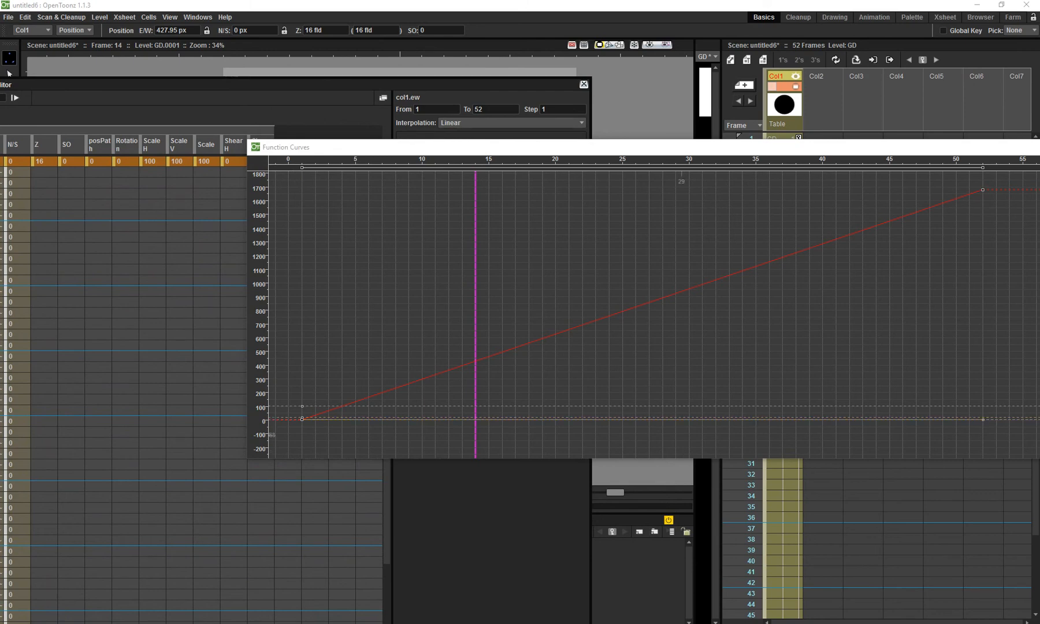
pyautogui.scroll(-4, 138, 376)
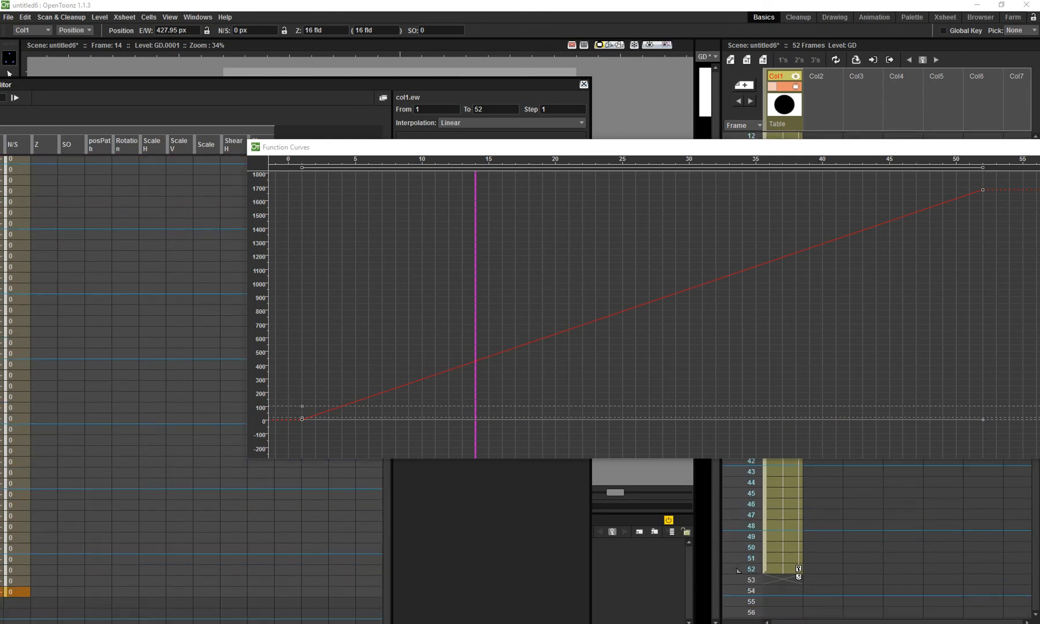
pyautogui.scroll(3, 139, 376)
pyautogui.scroll(2, 138, 376)
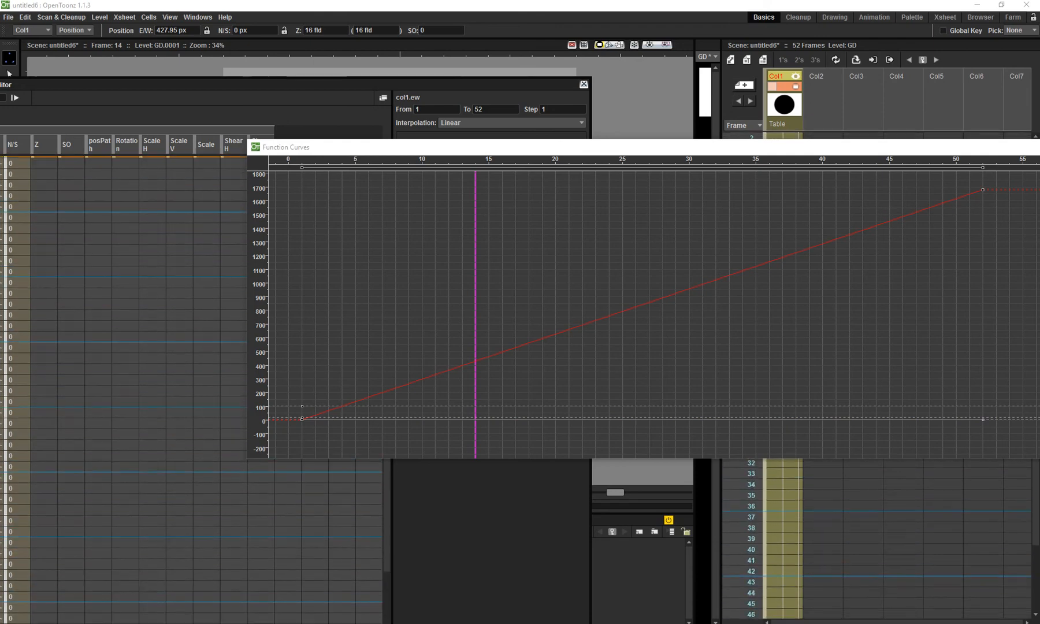
pyautogui.click(44, 161)
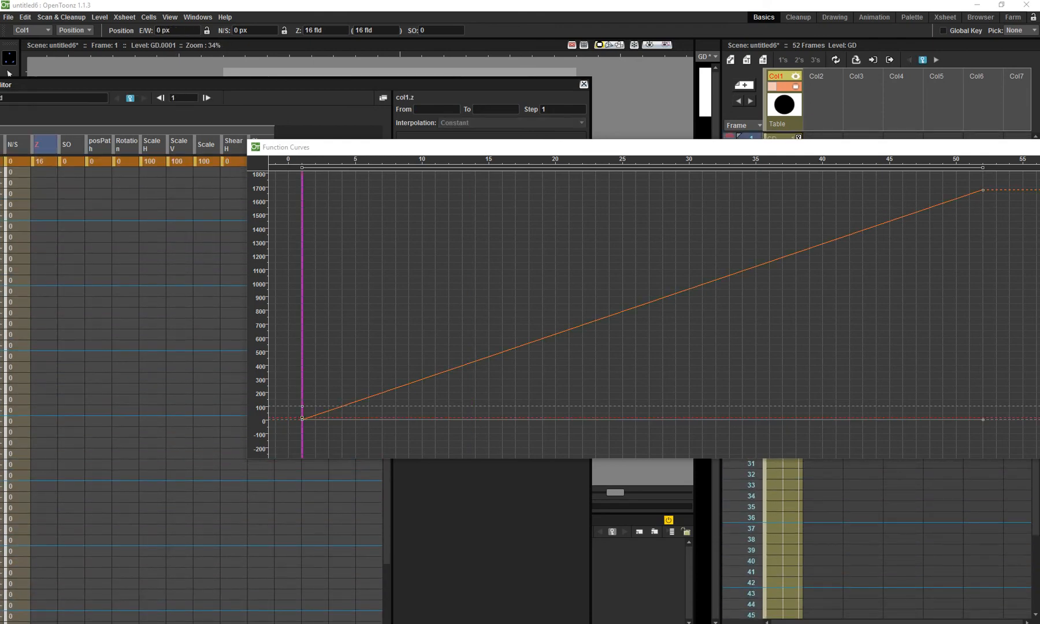
pyautogui.scroll(-2, 139, 375)
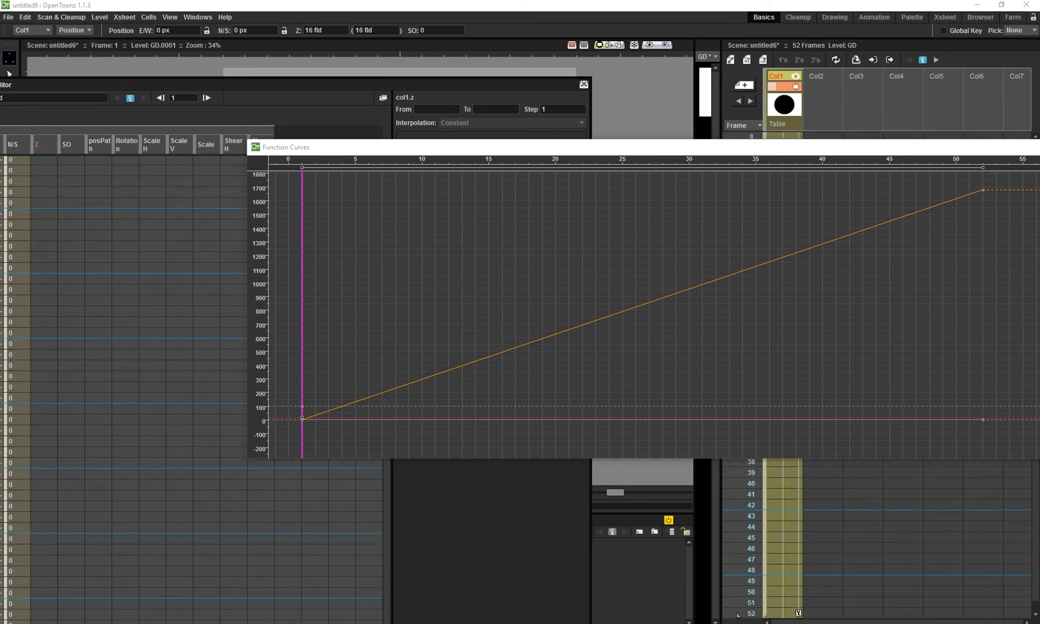
pyautogui.scroll(2, 737, 614)
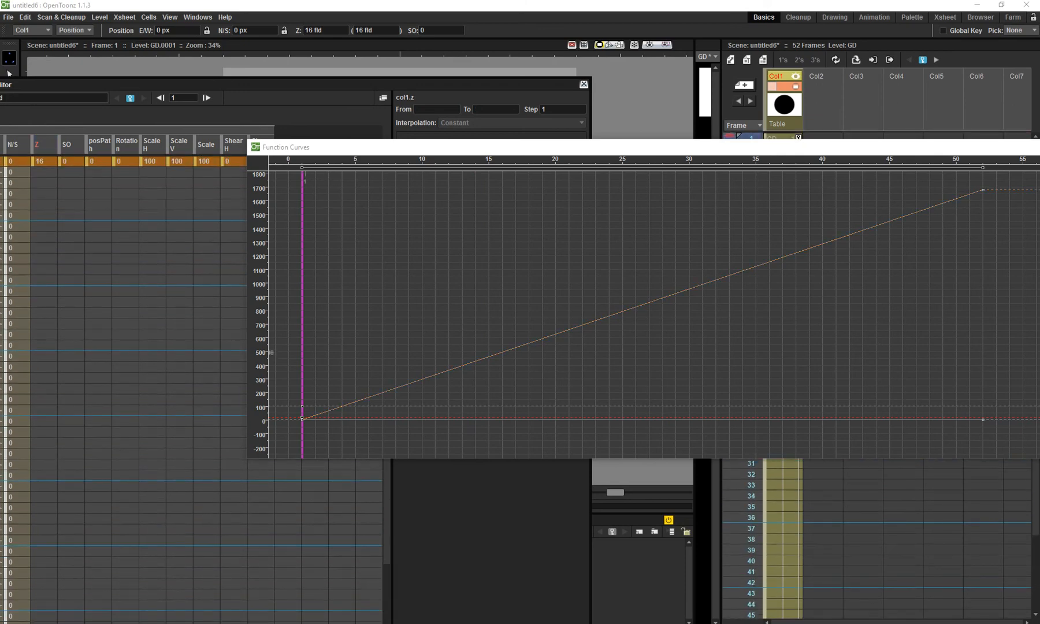
# Set the current frame to 15 on the curve graph and rearrange both function windows so the circle is visible.
pyautogui.moveTo(302, 353); pyautogui.dragTo(490, 351)
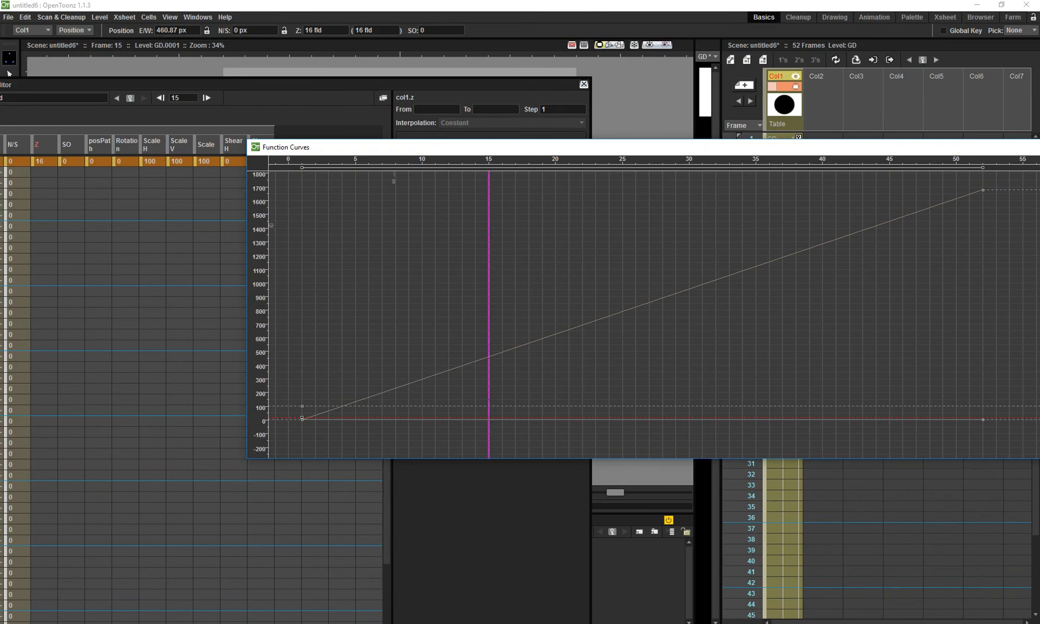
pyautogui.moveTo(452, 84); pyautogui.dragTo(453, 394)
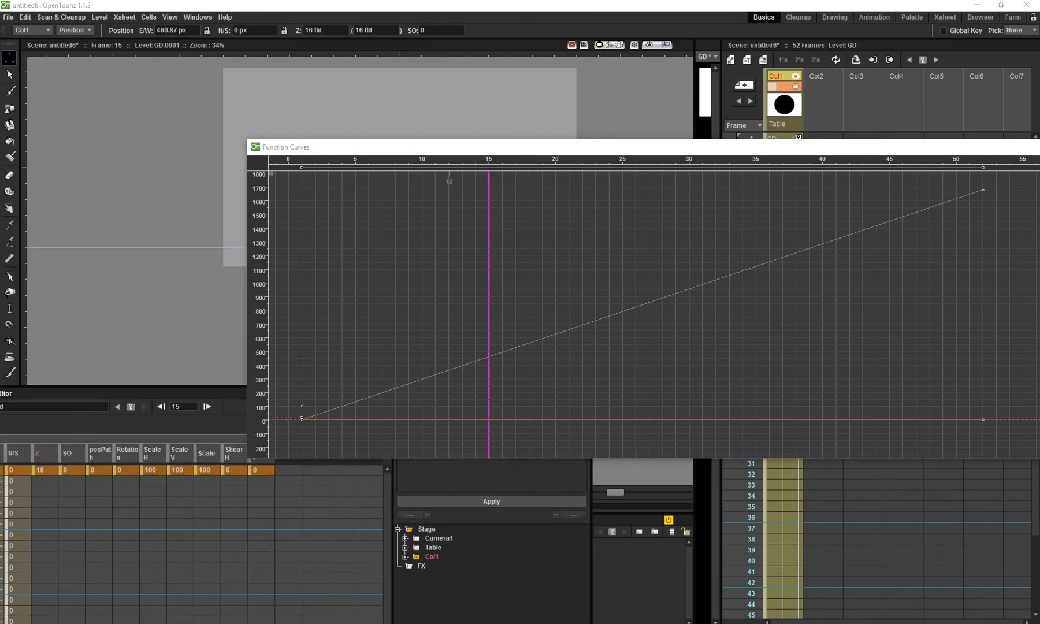
pyautogui.moveTo(451, 146); pyautogui.dragTo(345, 299)
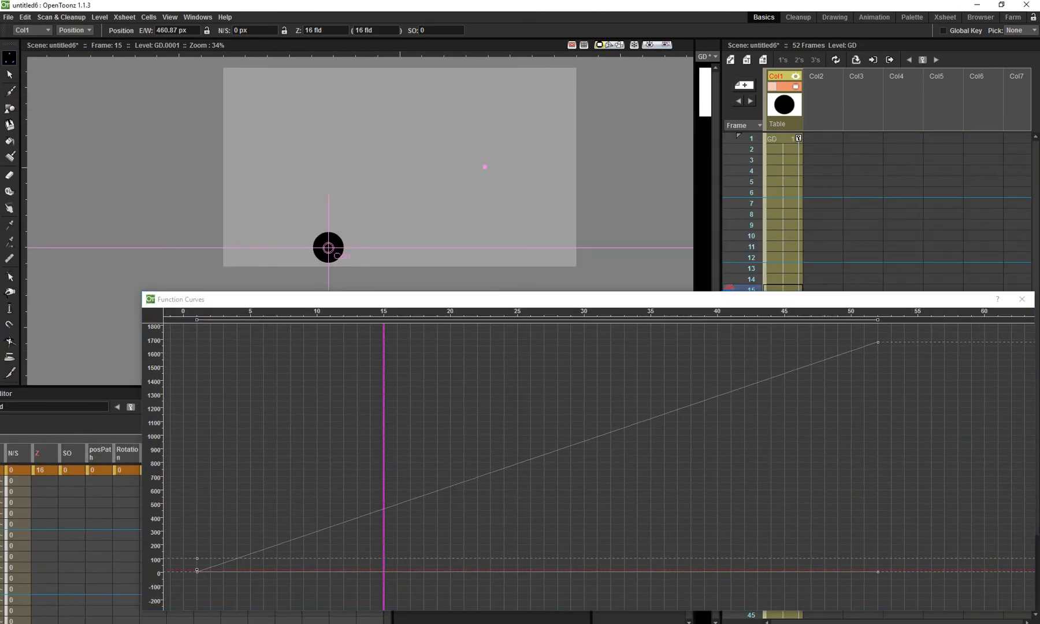
# Try raising the circle at frame 15 to about 789 px N/S, and undo the move.
pyautogui.moveTo(328, 247); pyautogui.dragTo(328, 102)
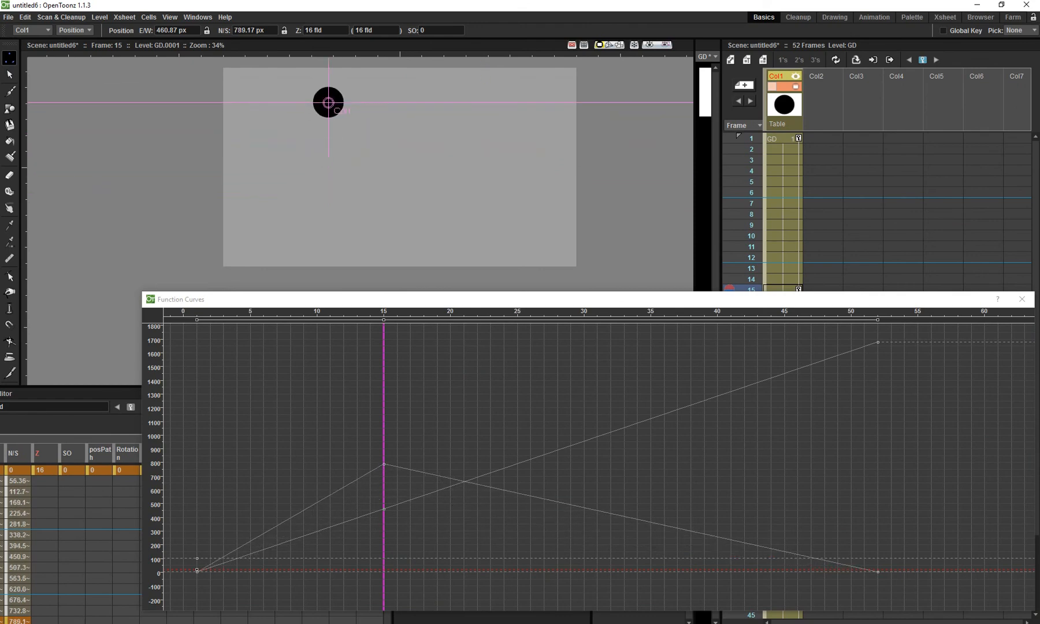
pyautogui.hotkey('ctrl', 'z')
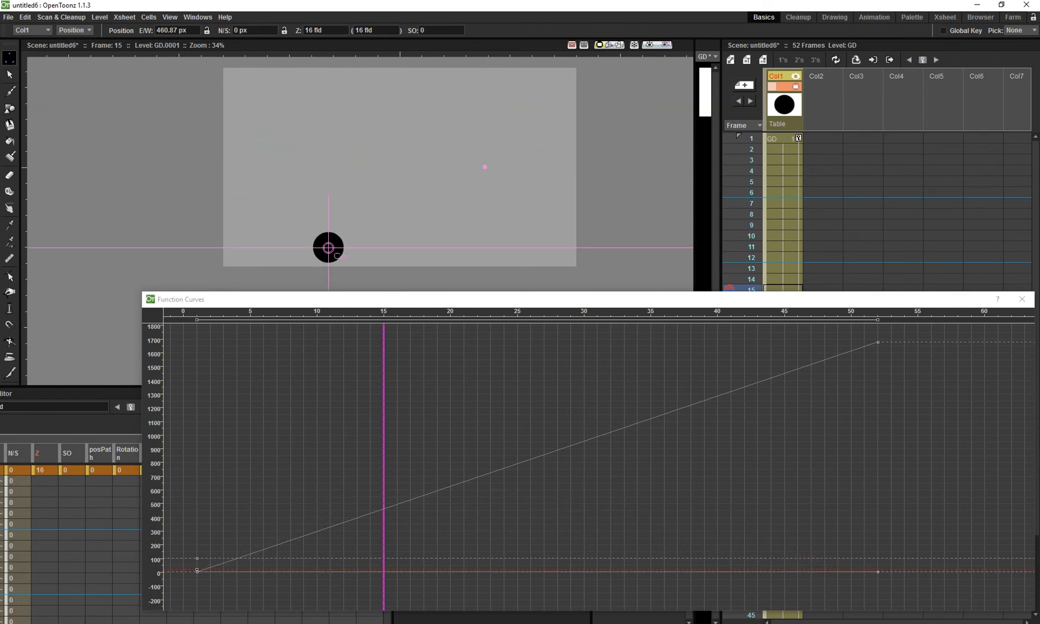
# Key the circle's N/S position at about 810 px on frame 1, about -1 px on frame 15 and about 529 px on frame 31.
pyautogui.moveTo(383, 363); pyautogui.dragTo(197, 363)
pyautogui.moveTo(243, 247); pyautogui.dragTo(243, 98)
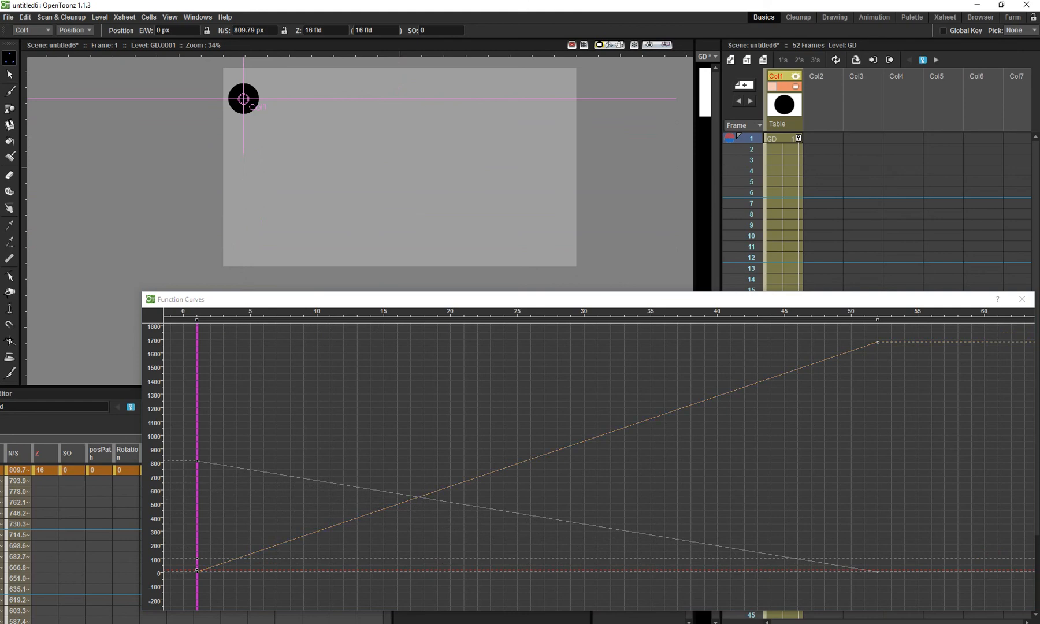
pyautogui.moveTo(197, 363); pyautogui.dragTo(383, 363)
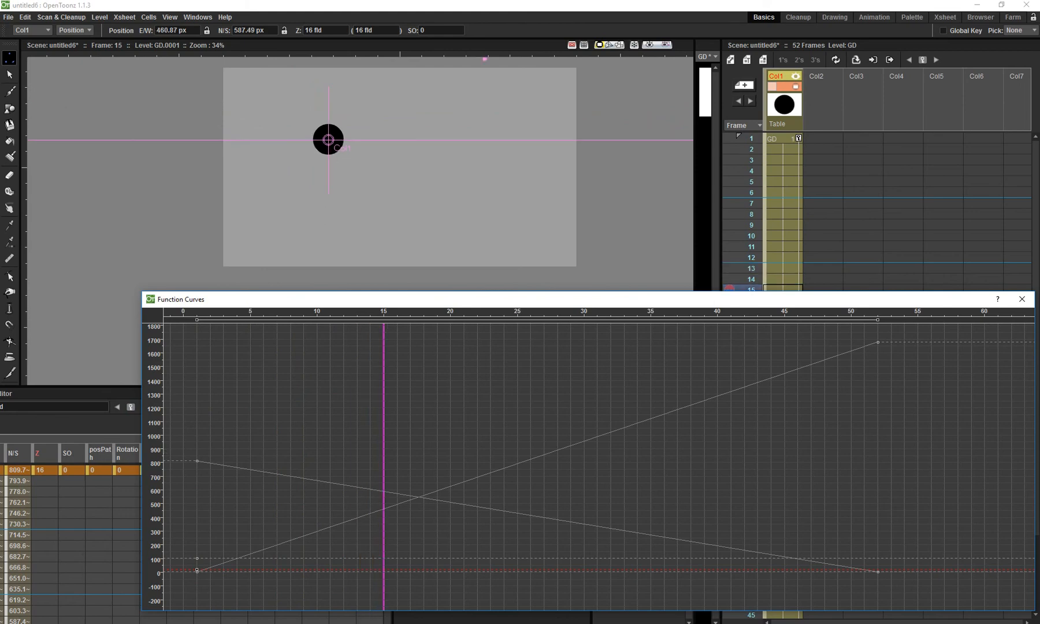
pyautogui.moveTo(383, 491); pyautogui.dragTo(383, 572)
pyautogui.moveTo(384, 363); pyautogui.dragTo(597, 363)
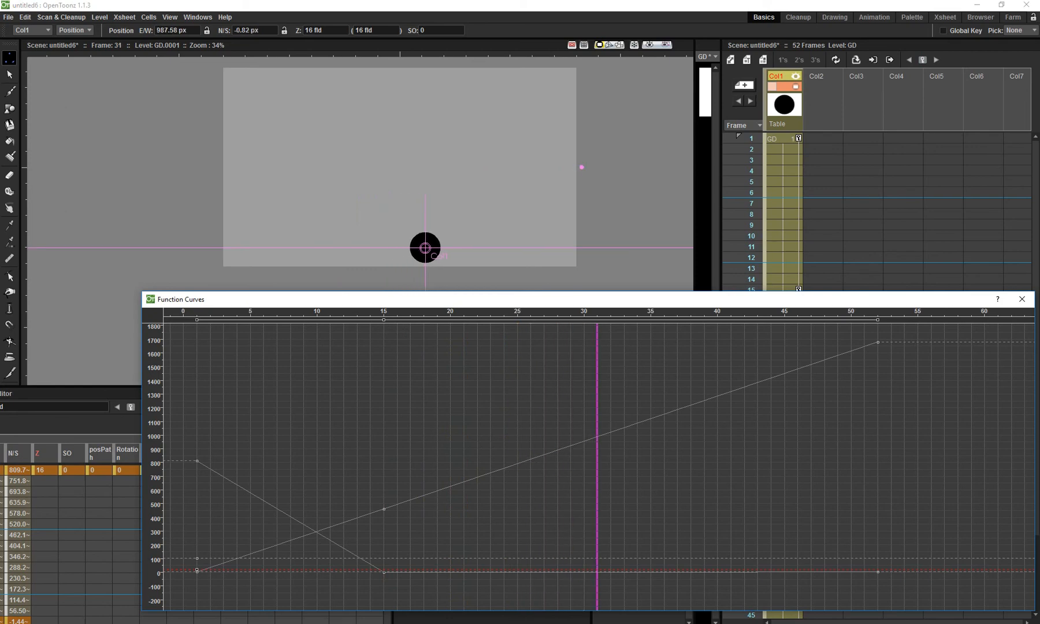
pyautogui.moveTo(425, 248); pyautogui.dragTo(425, 150)
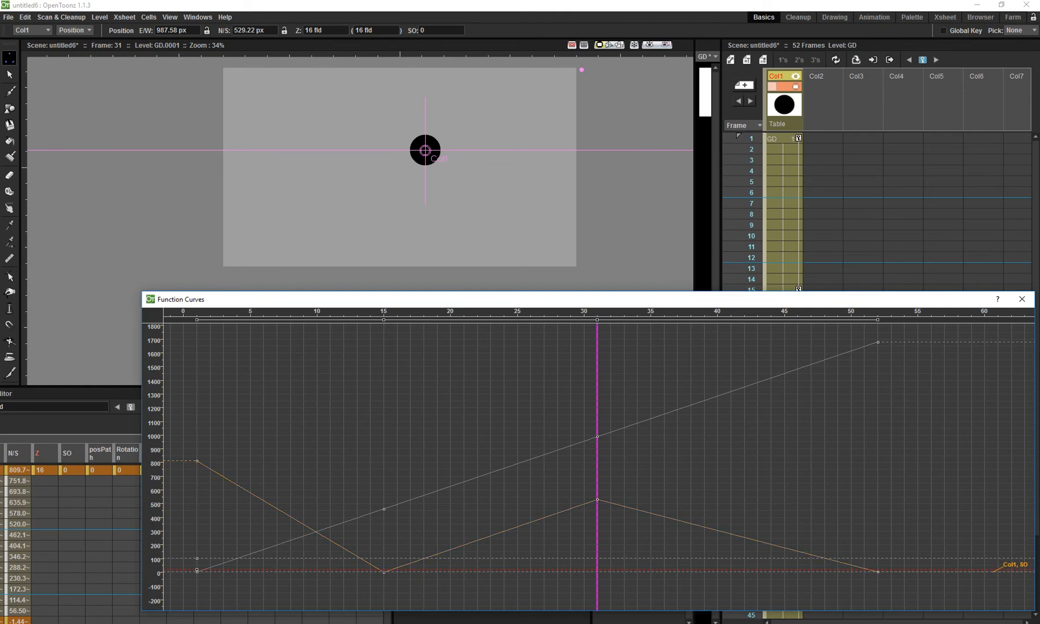
# Shift the N/S curve's lowest key to frame 16 and its peak key to frame 32.
pyautogui.click(384, 572)
pyautogui.moveTo(384, 572); pyautogui.dragTo(410, 572)
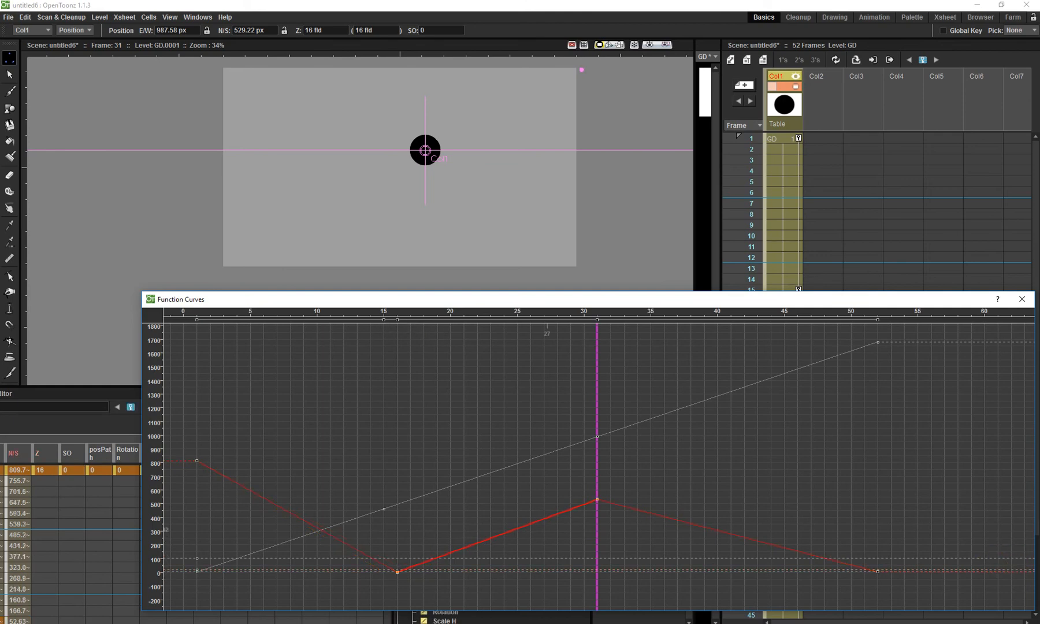
pyautogui.moveTo(596, 499); pyautogui.dragTo(610, 499)
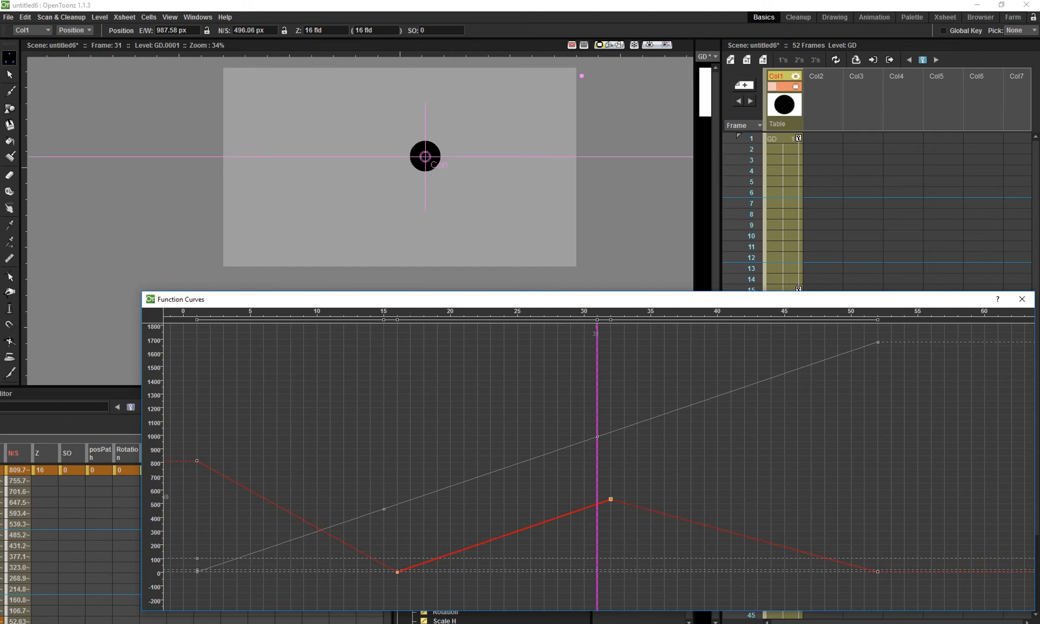
# Apply Speed In / Speed Out interpolation to all three N/S curve segments between frames 1 and 52.
pyautogui.rightClick(610, 499)
pyautogui.rightClick(570, 513)
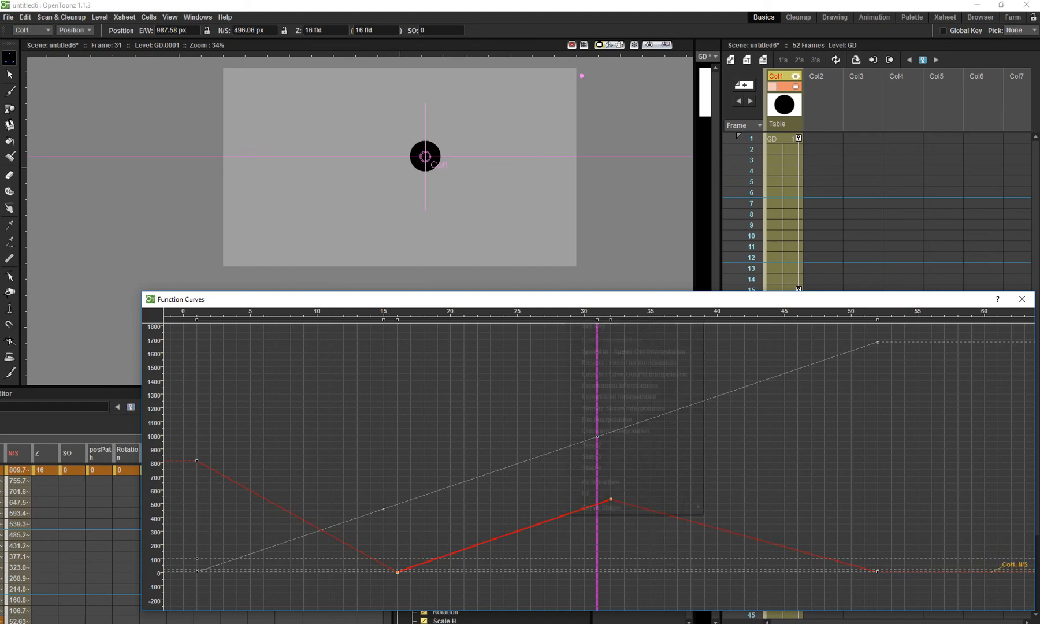
pyautogui.click(630, 351)
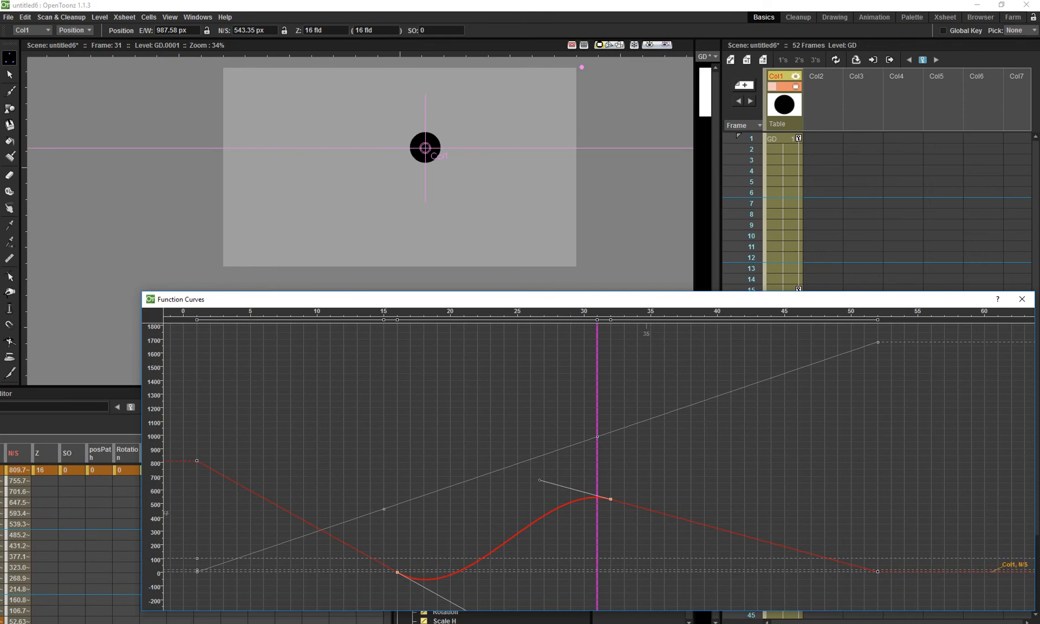
pyautogui.rightClick(643, 509)
pyautogui.click(645, 509)
pyautogui.rightClick(633, 507)
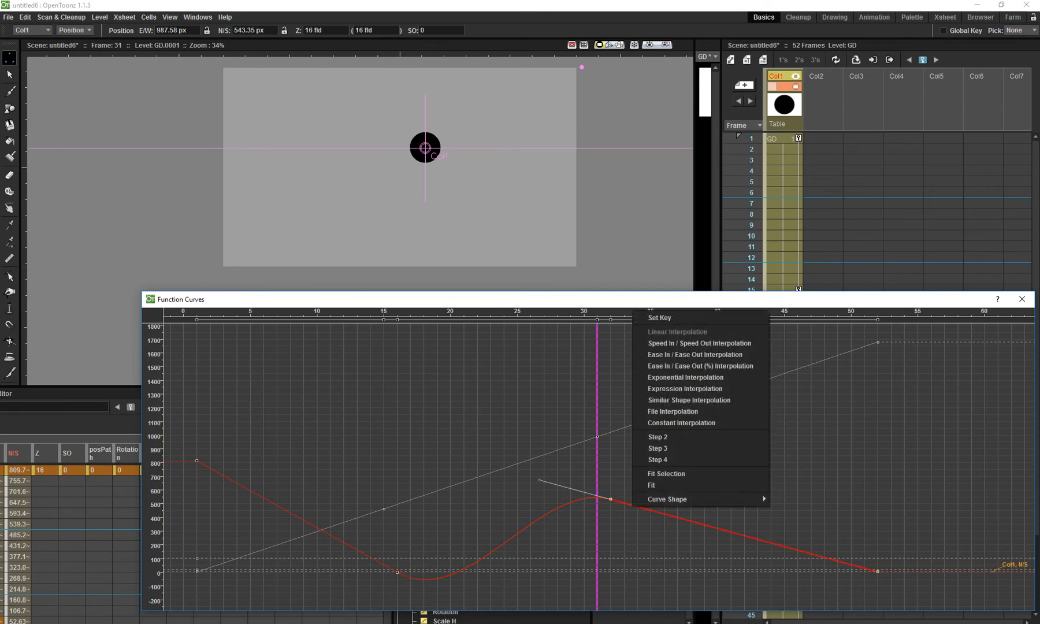
pyautogui.click(699, 343)
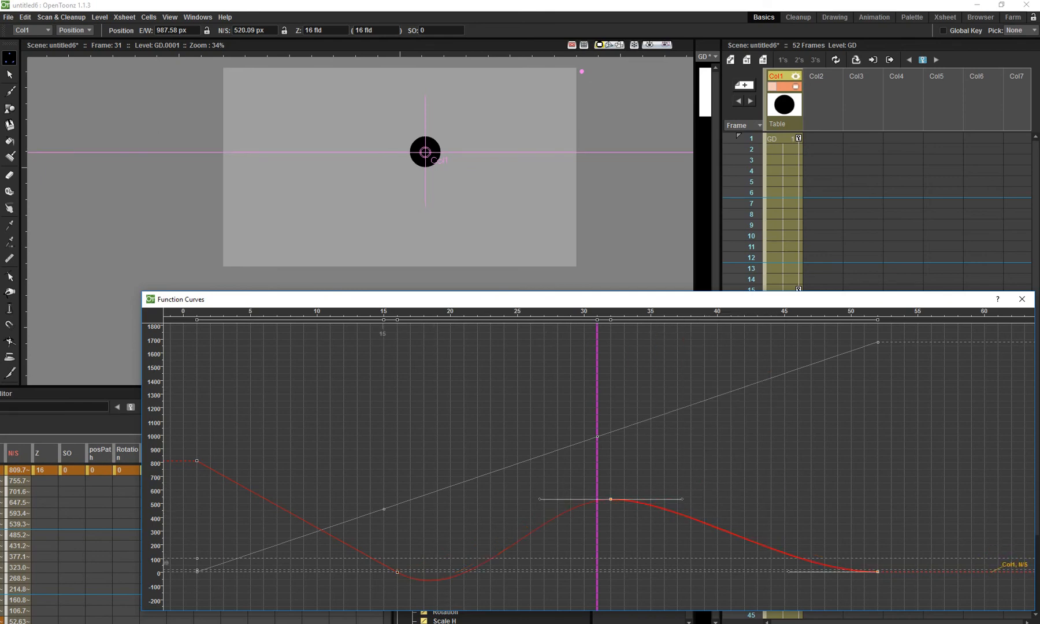
pyautogui.click(408, 578)
pyautogui.rightClick(354, 549)
pyautogui.click(404, 387)
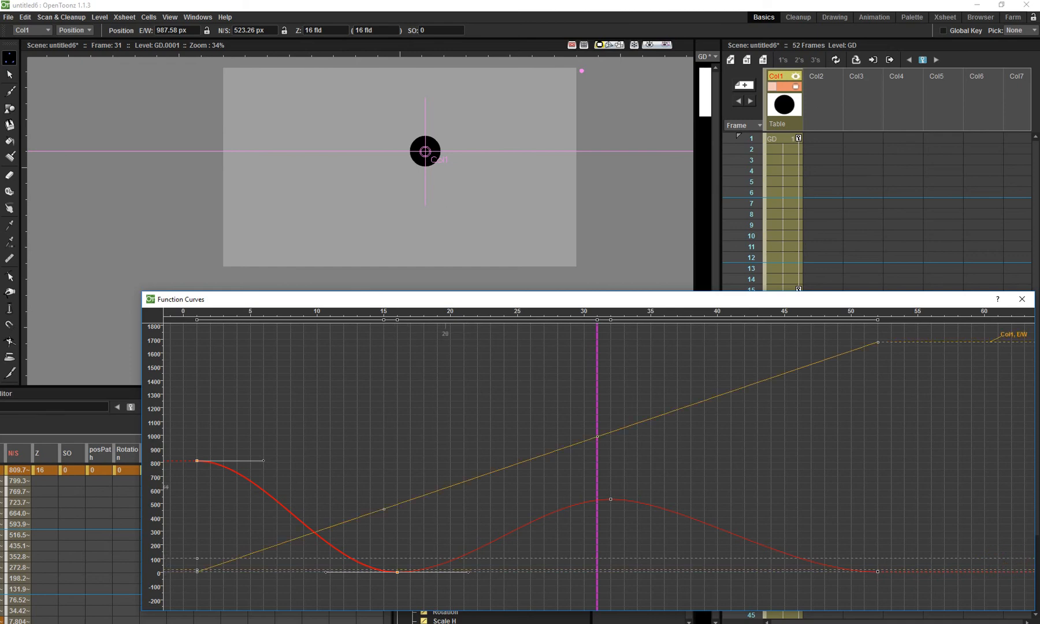
# Play the animation to check the circle's motion with the smoothed N/S curve.
pyautogui.moveTo(597, 405); pyautogui.dragTo(210, 405)
pyautogui.press('p')
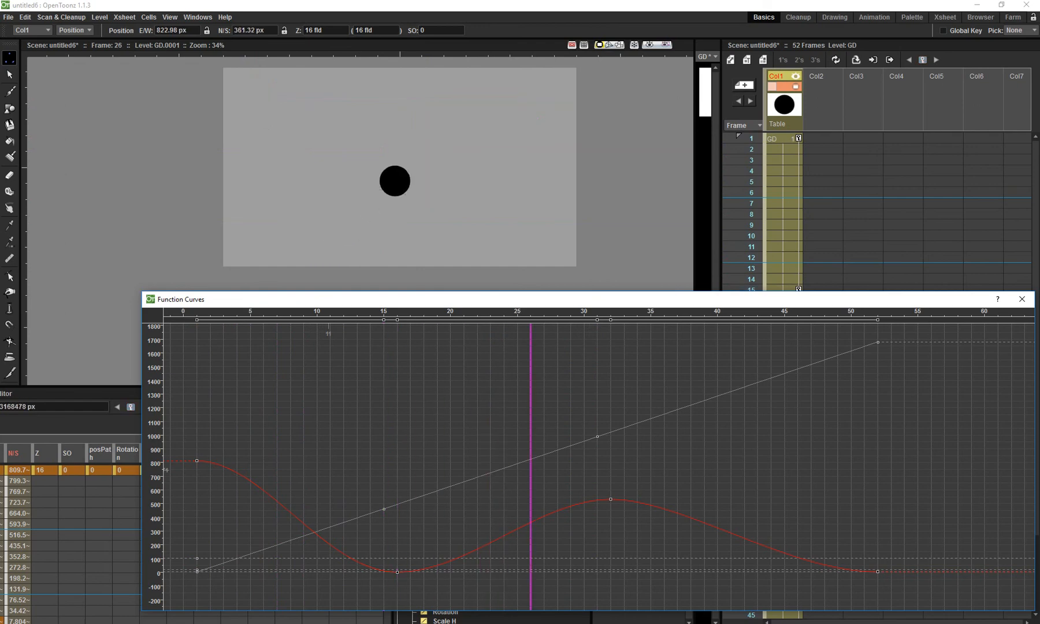
pyautogui.press('p')
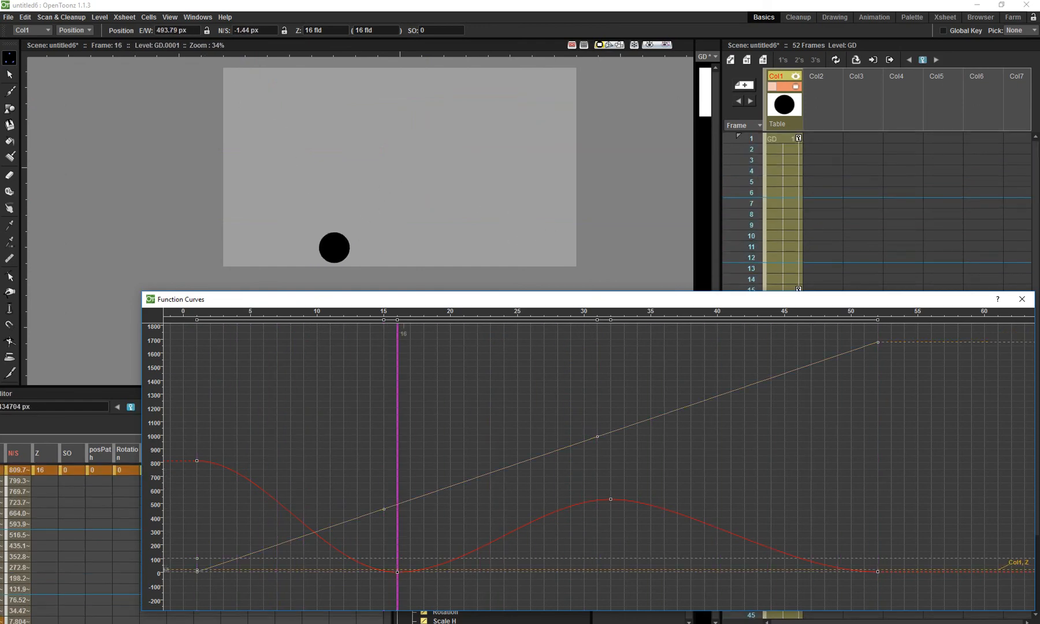
# Unlink the handles of the N/S key at frame 16.
pyautogui.click(397, 572)
pyautogui.rightClick(398, 574)
pyautogui.click(427, 582)
pyautogui.click(877, 571)
pyautogui.rightClick(878, 571)
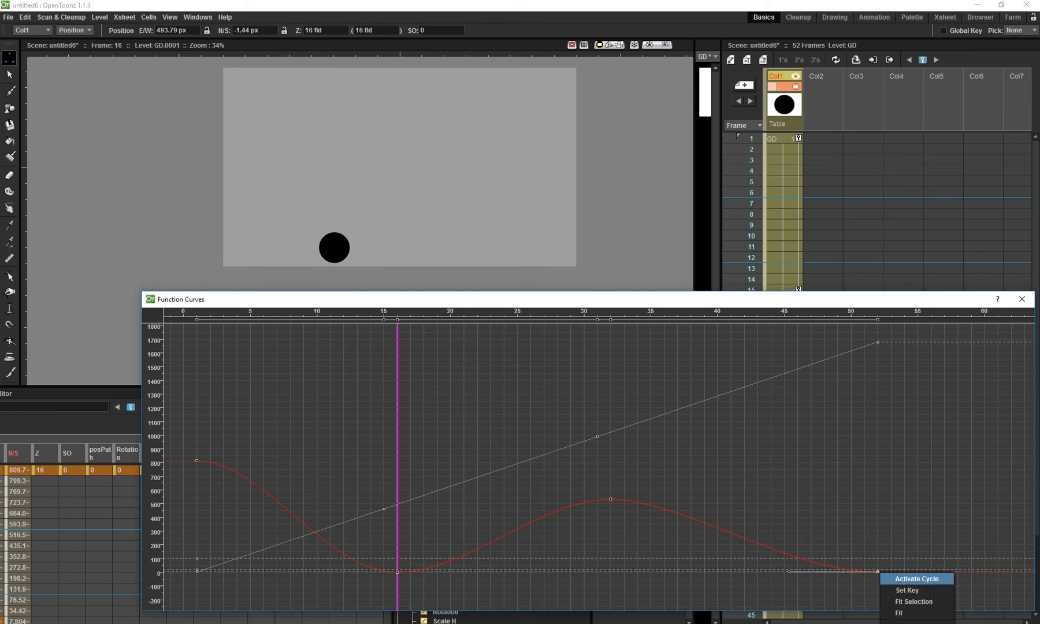
pyautogui.click(856, 595)
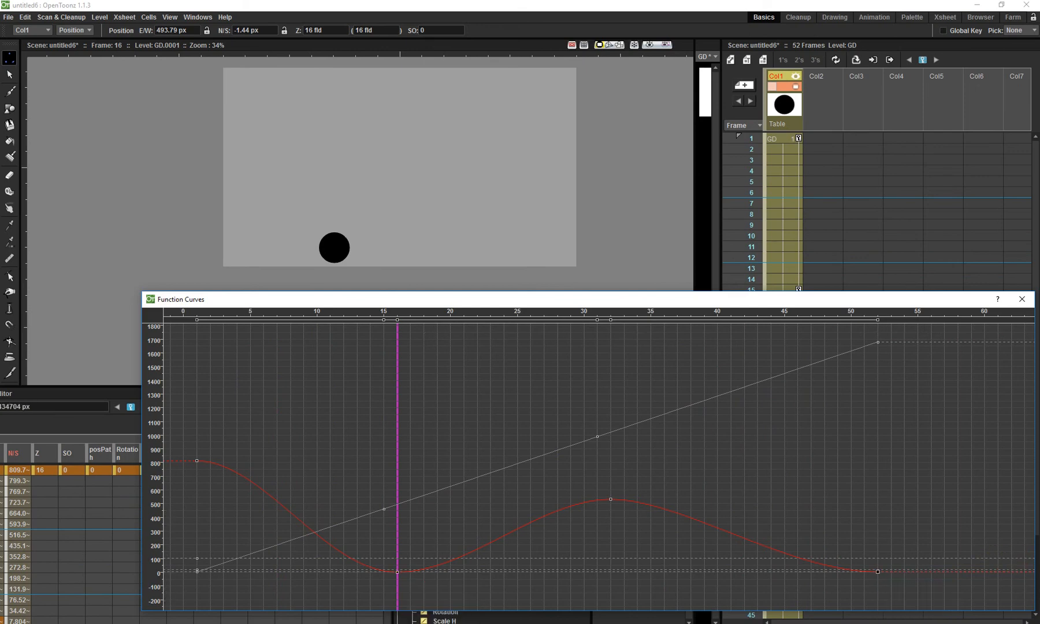
pyautogui.rightClick(878, 572)
pyautogui.click(857, 598)
# Raise both handles of the N/S key at frame 16 so the curve forms a sharp V-shaped bounce.
pyautogui.click(398, 572)
pyautogui.moveTo(468, 572); pyautogui.dragTo(453, 536)
pyautogui.moveTo(166, 516); pyautogui.dragTo(165, 470)
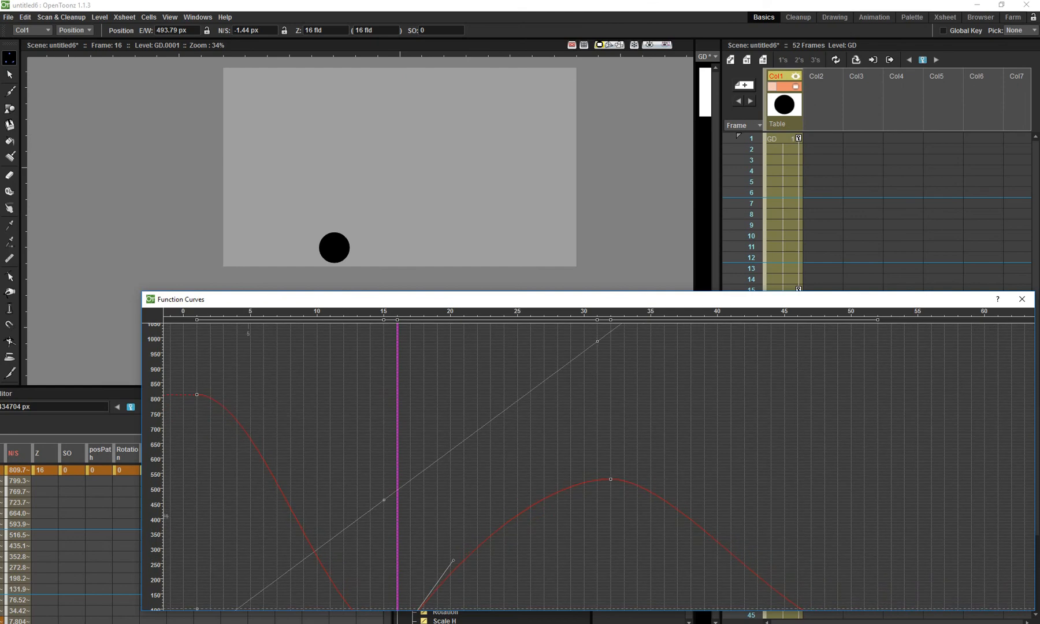
pyautogui.moveTo(324, 508); pyautogui.dragTo(327, 436)
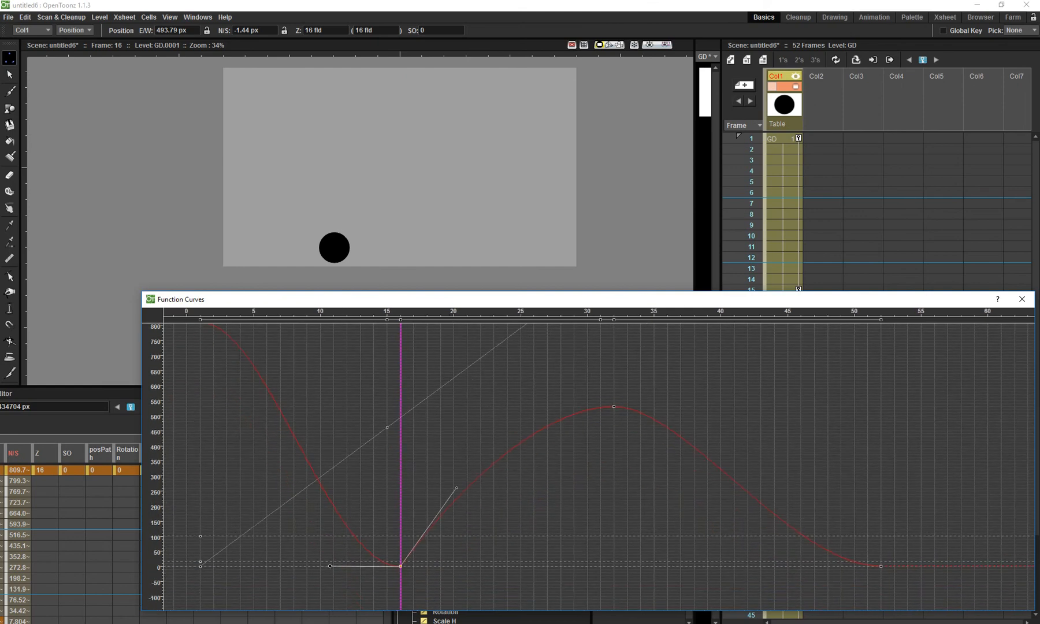
pyautogui.moveTo(329, 566); pyautogui.dragTo(367, 484)
pyautogui.moveTo(457, 488); pyautogui.dragTo(442, 477)
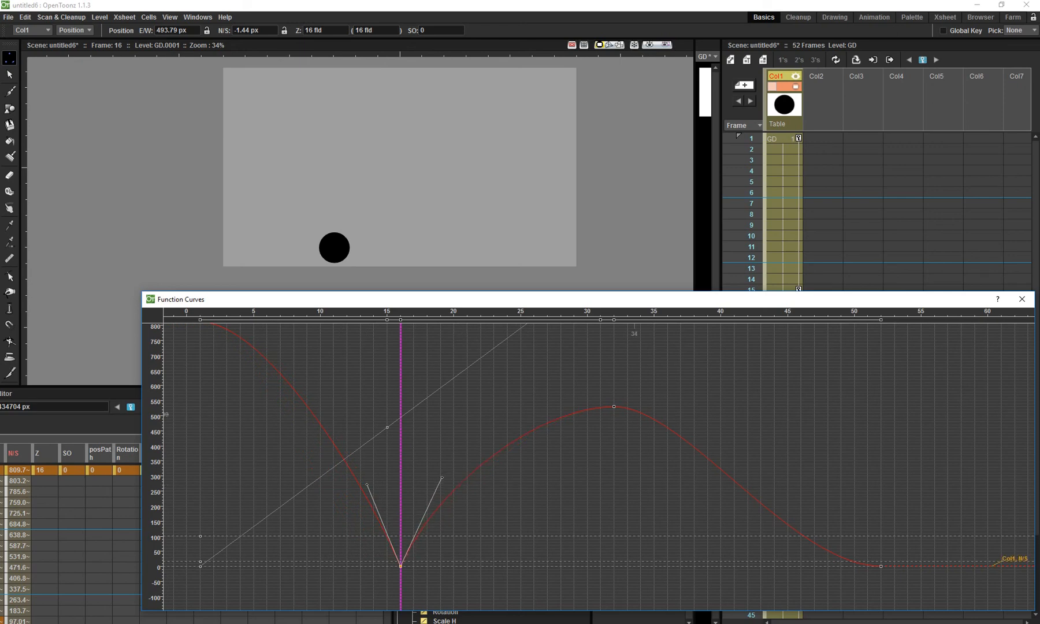
# Raise the end handle at frame 52 and lengthen the peak handle at frame 32 to round the N/S curve's second arc.
pyautogui.click(839, 556)
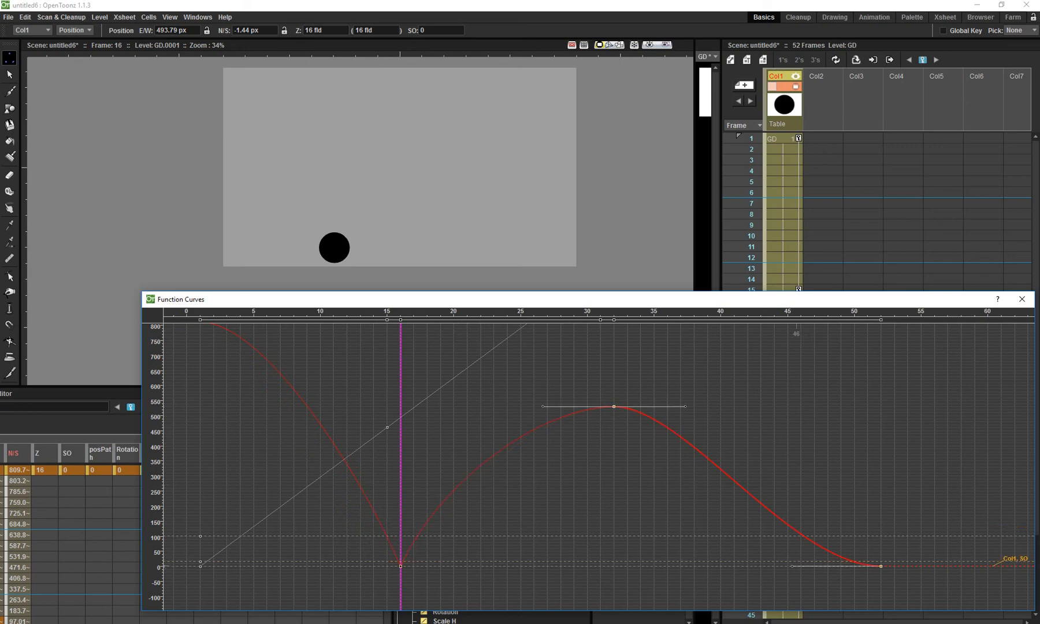
pyautogui.moveTo(800, 566); pyautogui.dragTo(854, 493)
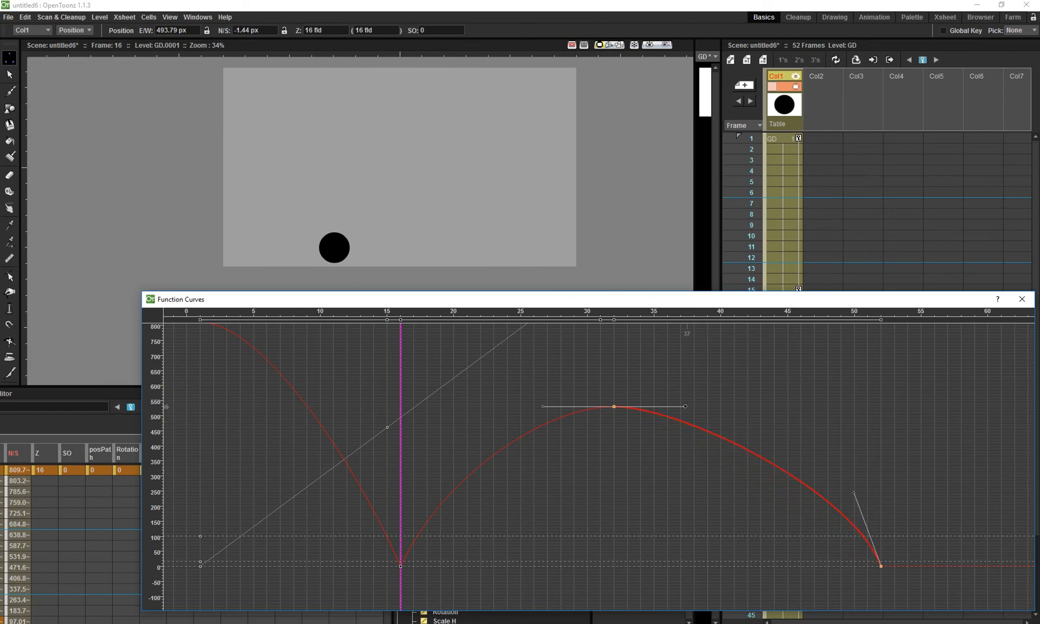
pyautogui.moveTo(689, 406); pyautogui.dragTo(742, 402)
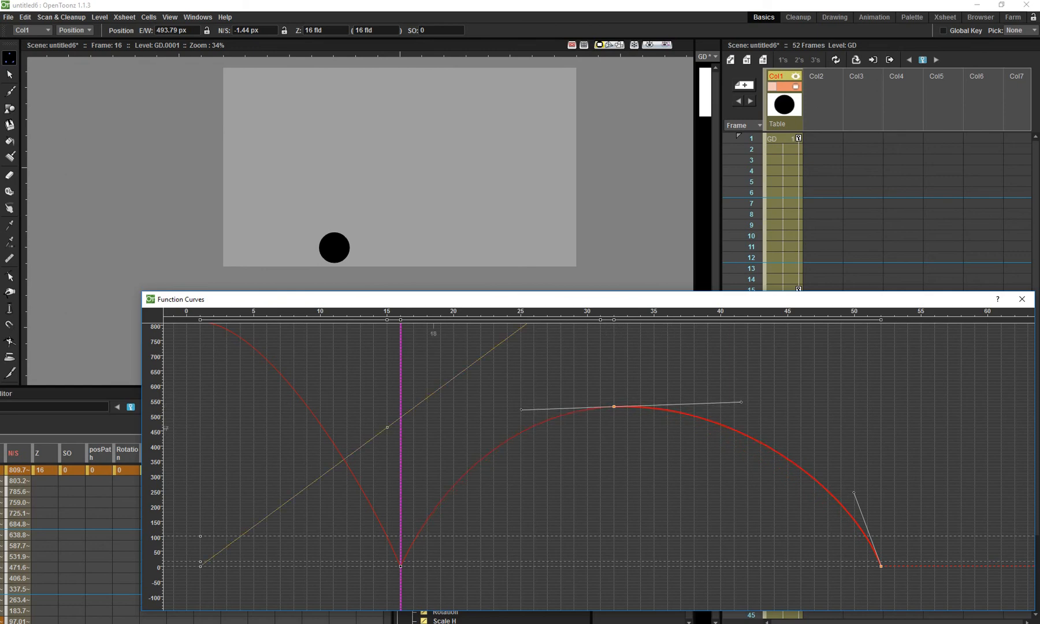
# Lengthen the horizontal handle of the N/S key at frame 1 and play the animation.
pyautogui.moveTo(434, 429); pyautogui.dragTo(441, 460)
pyautogui.click(208, 353)
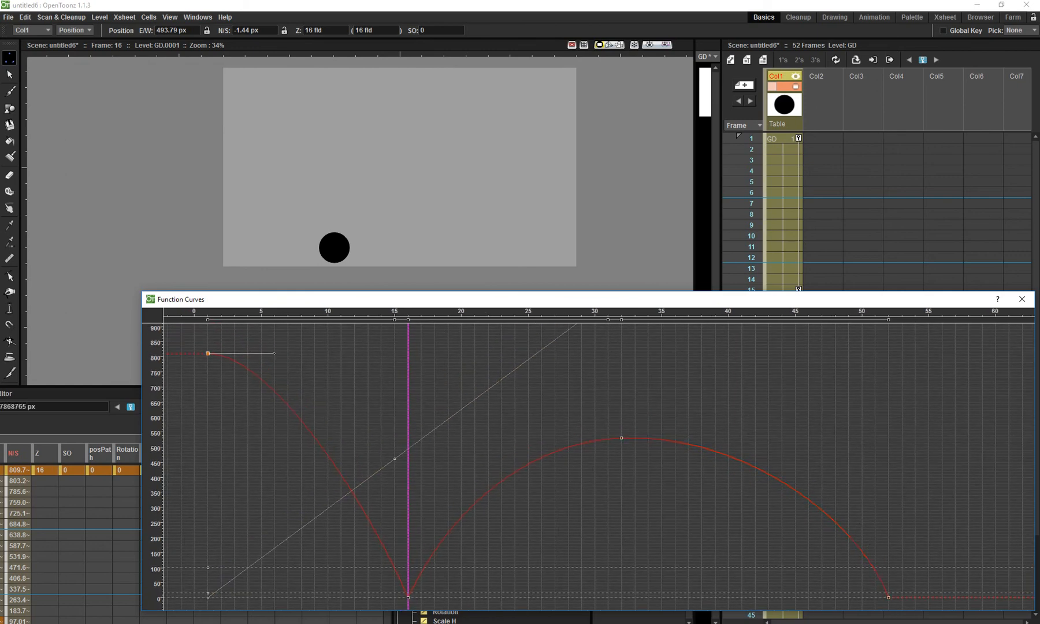
pyautogui.moveTo(274, 353); pyautogui.dragTo(314, 353)
pyautogui.click(508, 452)
pyautogui.press('p')
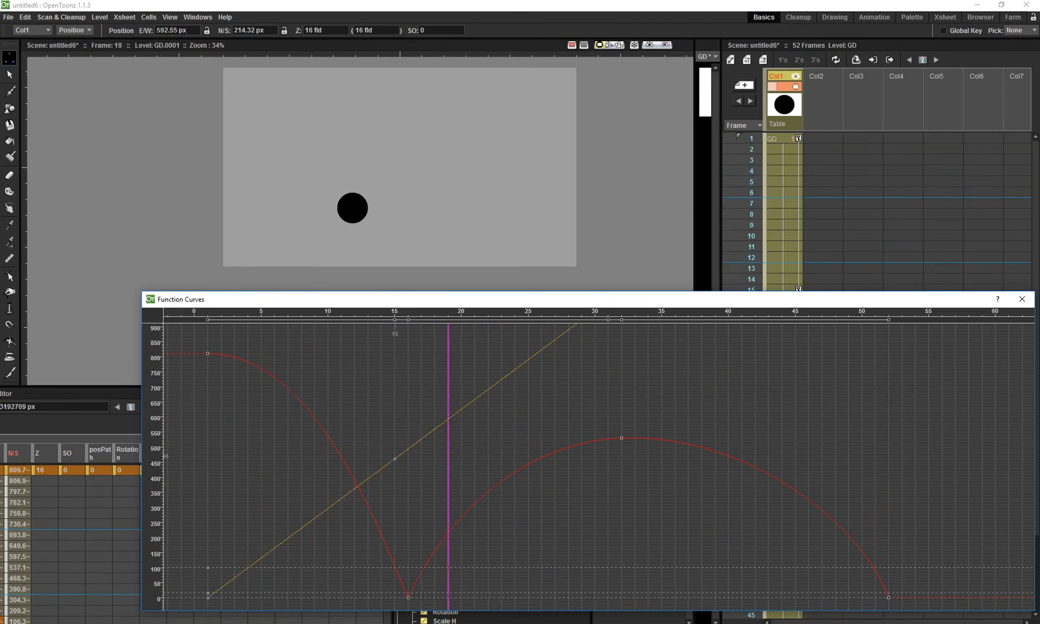
# Move the E/W key from frame 15 to frame 16, at about 504 px, and set the current frame to 16.
pyautogui.click(395, 459)
pyautogui.moveTo(448, 399); pyautogui.dragTo(396, 409)
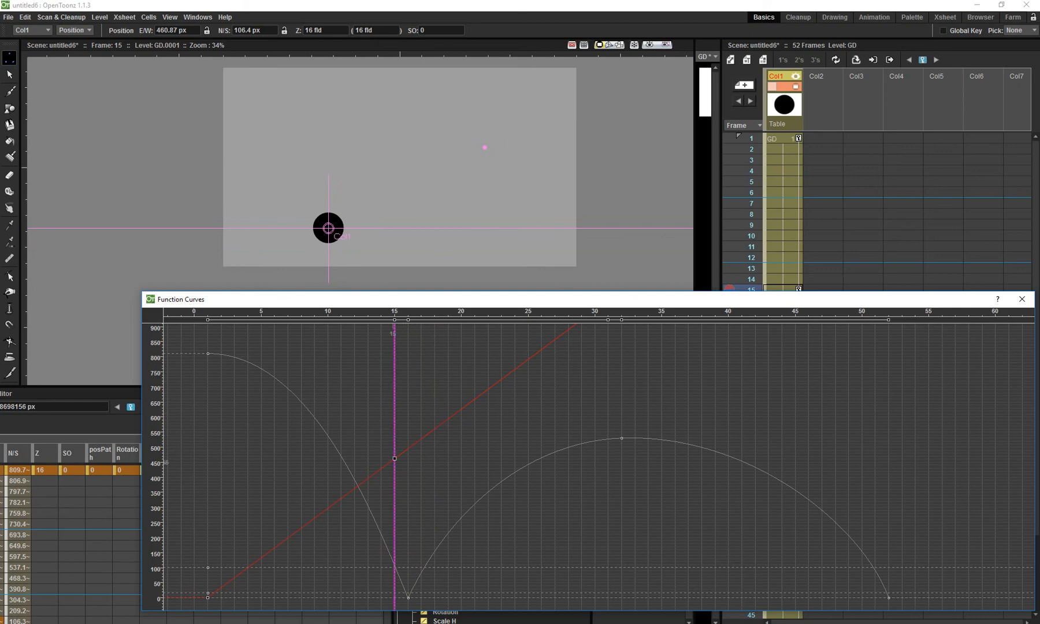
pyautogui.moveTo(395, 459)
pyautogui.mouseDown()
pyautogui.moveTo(409, 458)
pyautogui.moveTo(408, 445)
pyautogui.mouseUp()
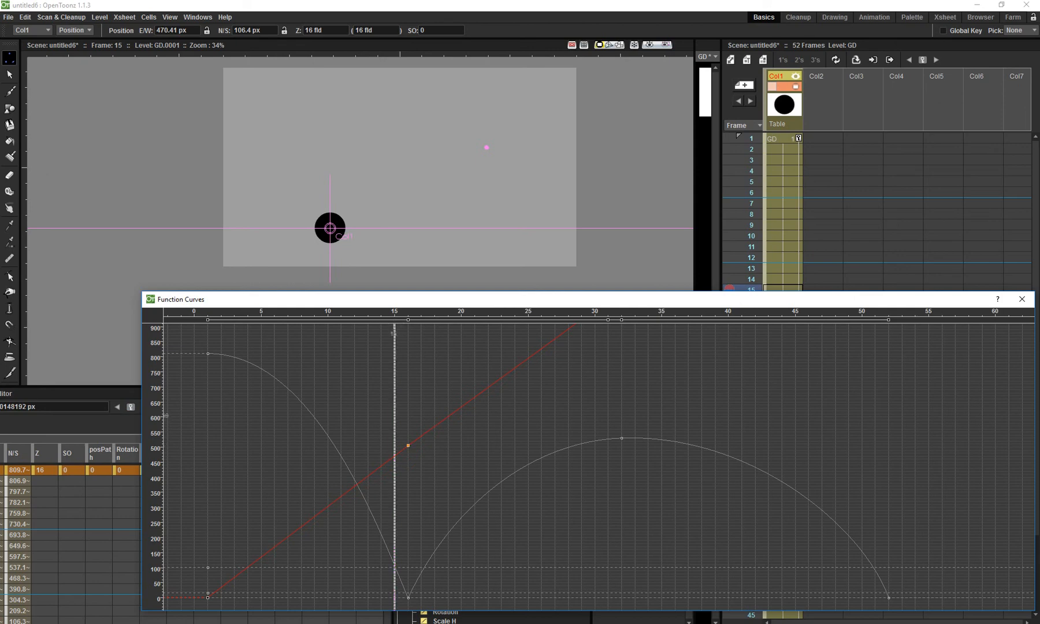
pyautogui.moveTo(393, 334); pyautogui.dragTo(408, 334)
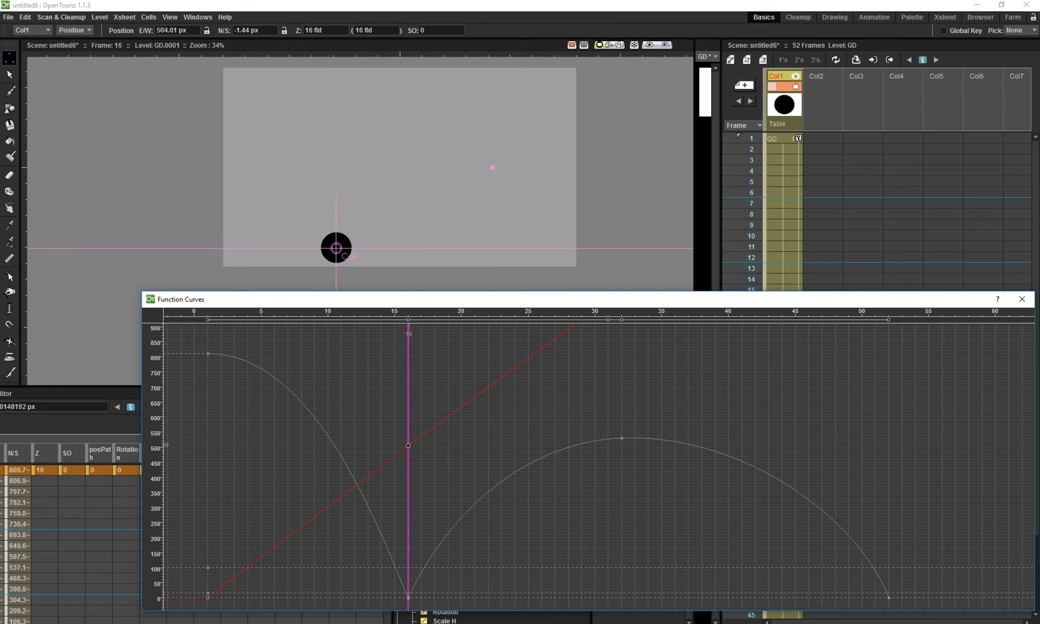
# Try lowering the E/W key at frame 16 to about 353 px, and undo the change.
pyautogui.scroll(-3, 417, 447)
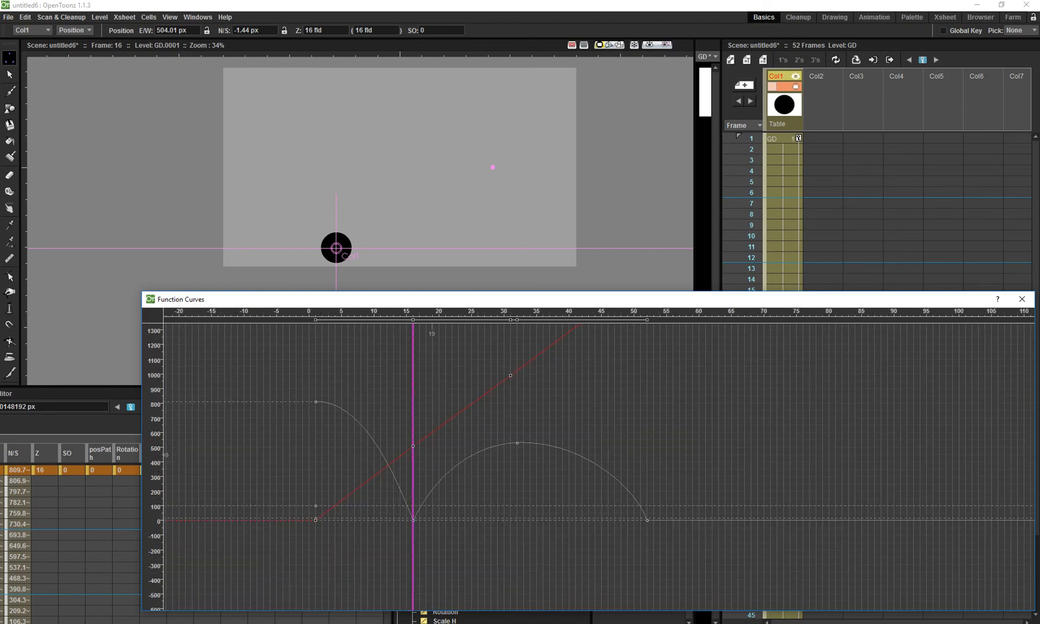
pyautogui.moveTo(413, 446)
pyautogui.mouseDown()
pyautogui.moveTo(413, 433)
pyautogui.moveTo(413, 468)
pyautogui.mouseUp()
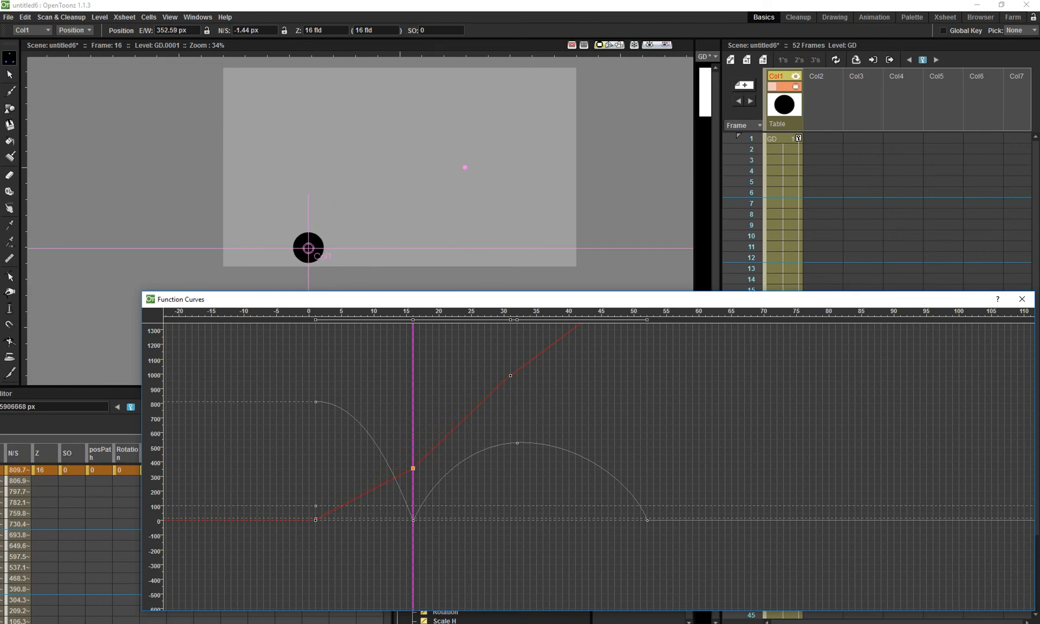
pyautogui.hotkey('ctrl', 'z')
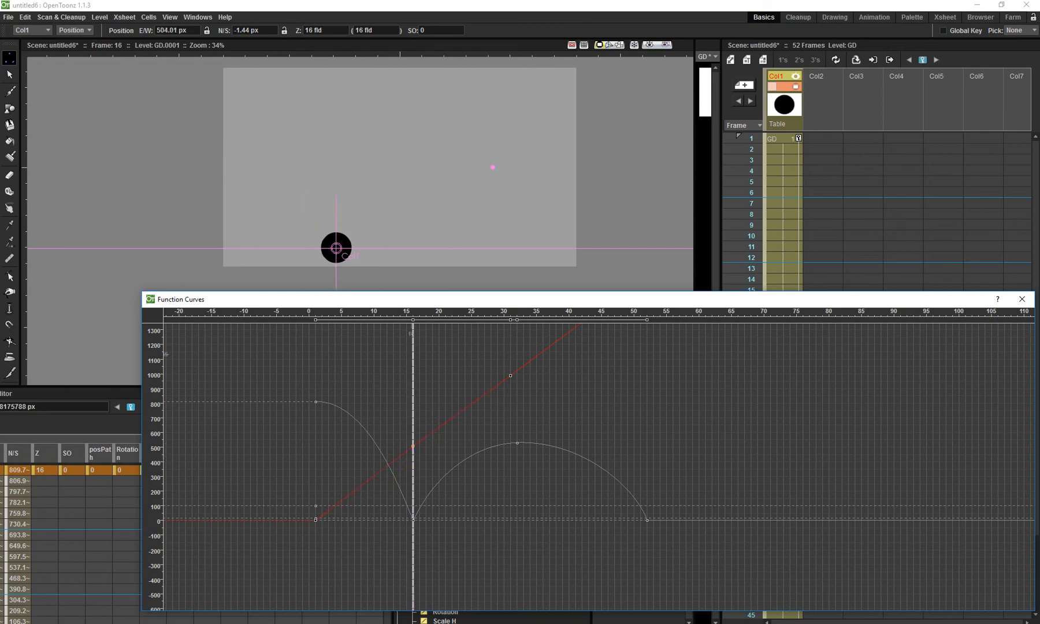
# Play the animation and steepen the handles of the N/S key at frame 16 for a sharper bounce.
pyautogui.moveTo(413, 353); pyautogui.dragTo(384, 404)
pyautogui.press('p')
pyautogui.click(372, 438)
pyautogui.moveTo(400, 481); pyautogui.dragTo(419, 476)
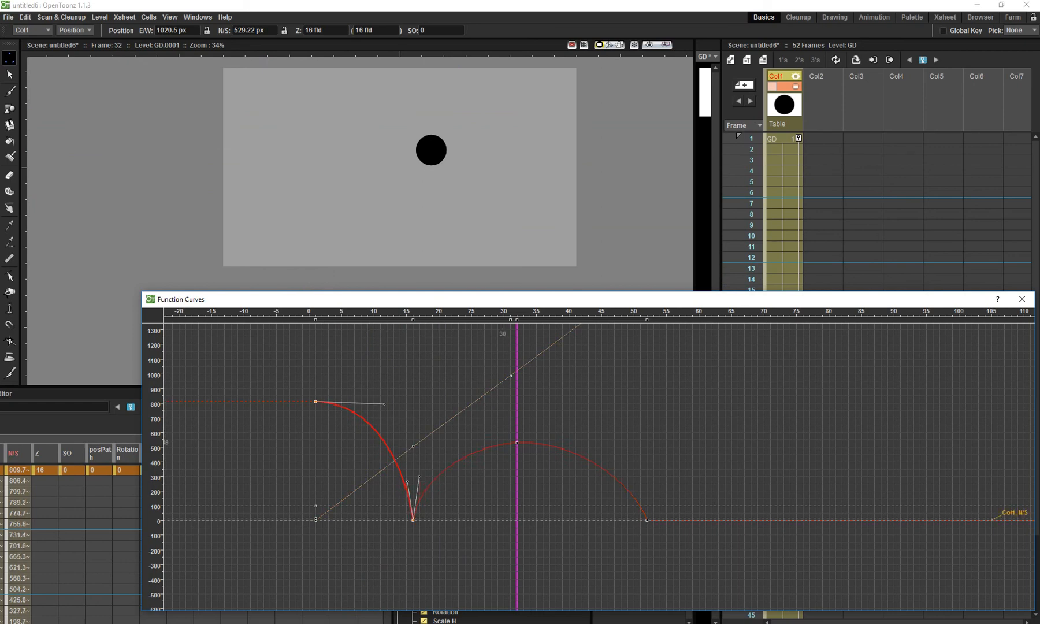
# Lengthen both handles of the N/S peak key at frame 32 to flatten the top of the second arc.
pyautogui.click(502, 443)
pyautogui.moveTo(471, 445); pyautogui.dragTo(431, 445)
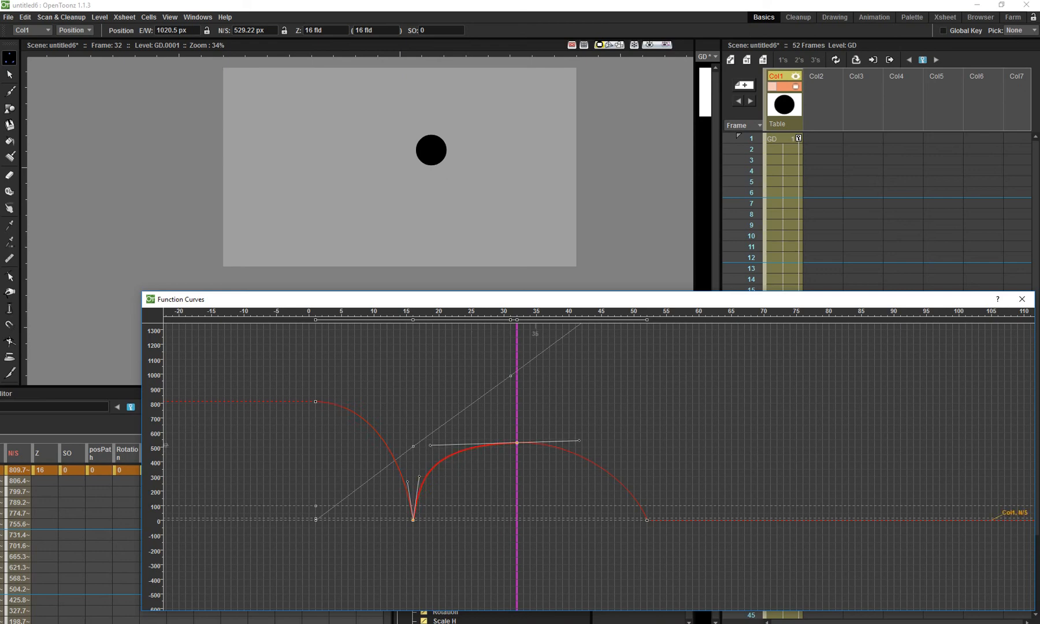
pyautogui.moveTo(579, 440); pyautogui.dragTo(619, 446)
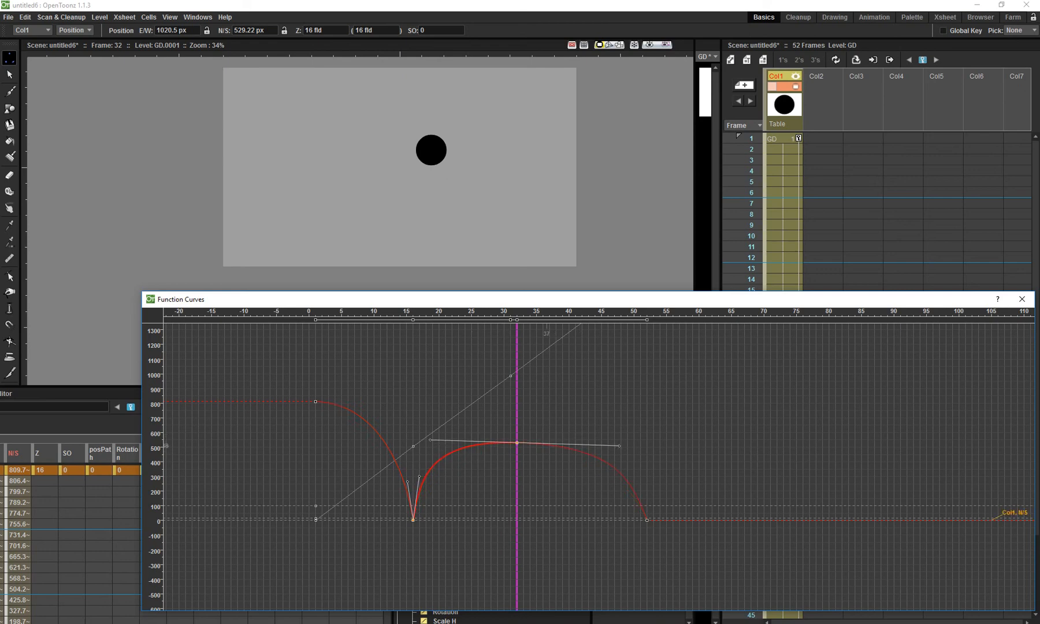
# Move the N/S peak key to frame 34 and play the animation.
pyautogui.moveTo(517, 443); pyautogui.dragTo(530, 443)
pyautogui.click(473, 464)
pyautogui.press('p')
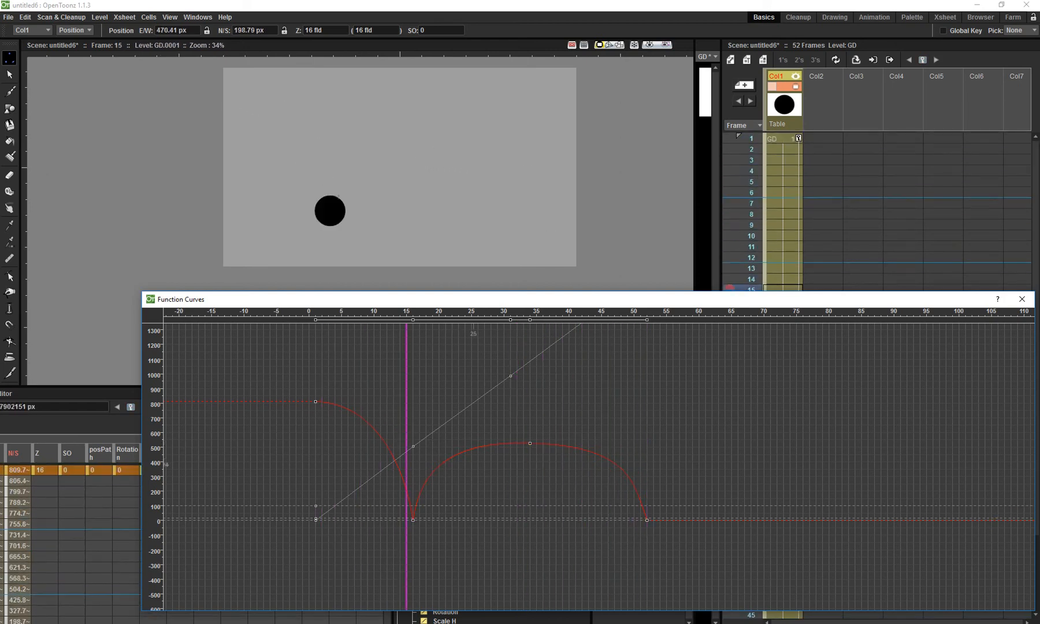
pyautogui.press('p')
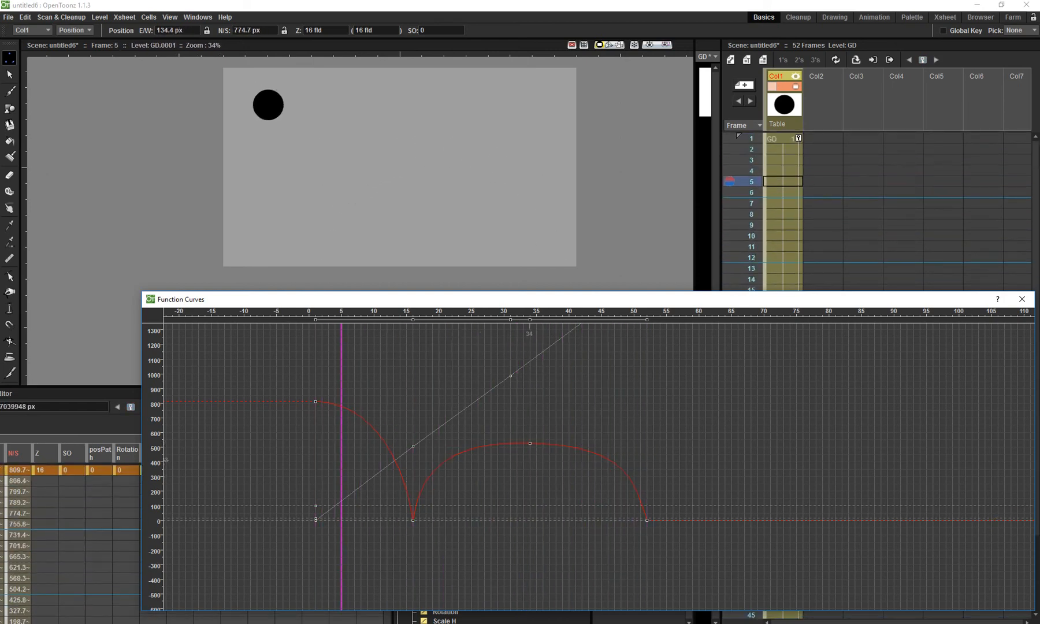
# Shorten the second N/S arc to peak at frame 28 and end at frame 40, tighten the peak's handles, and play the animation.
pyautogui.click(529, 443)
pyautogui.moveTo(646, 519); pyautogui.dragTo(608, 520)
pyautogui.moveTo(530, 443); pyautogui.dragTo(510, 443)
pyautogui.moveTo(612, 446); pyautogui.dragTo(566, 444)
pyautogui.moveTo(422, 442); pyautogui.dragTo(497, 446)
pyautogui.moveTo(608, 520); pyautogui.dragTo(569, 520)
pyautogui.moveTo(497, 446); pyautogui.dragTo(547, 444)
pyautogui.press('p')
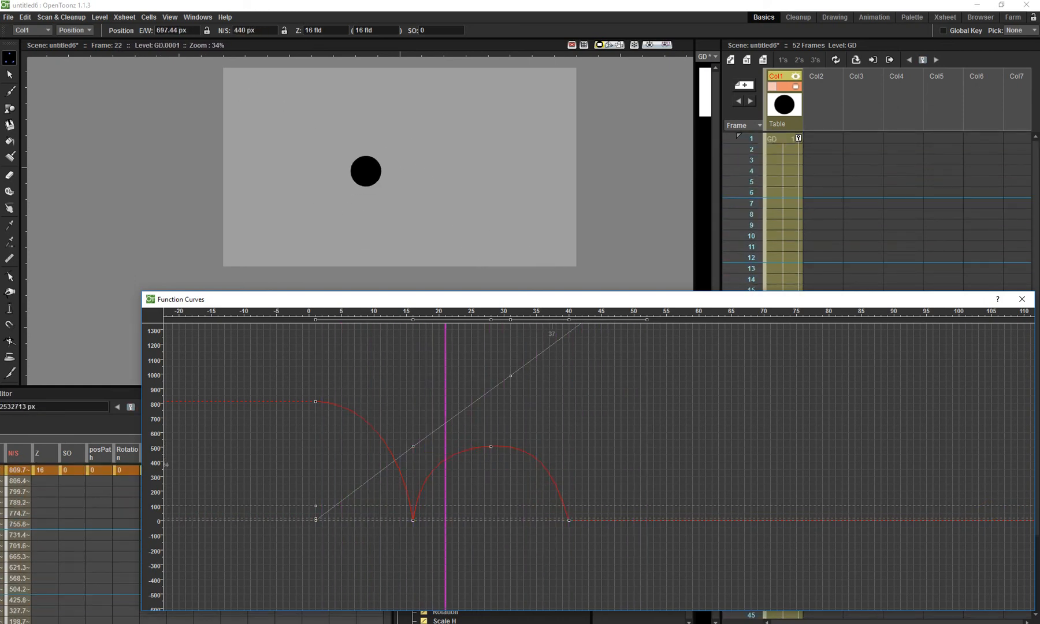
# Set N/S keys at frames 52 and 46, raising the frame 46 key to about 177 px for a third bounce.
pyautogui.press('p')
pyautogui.moveTo(523, 525); pyautogui.dragTo(646, 525)
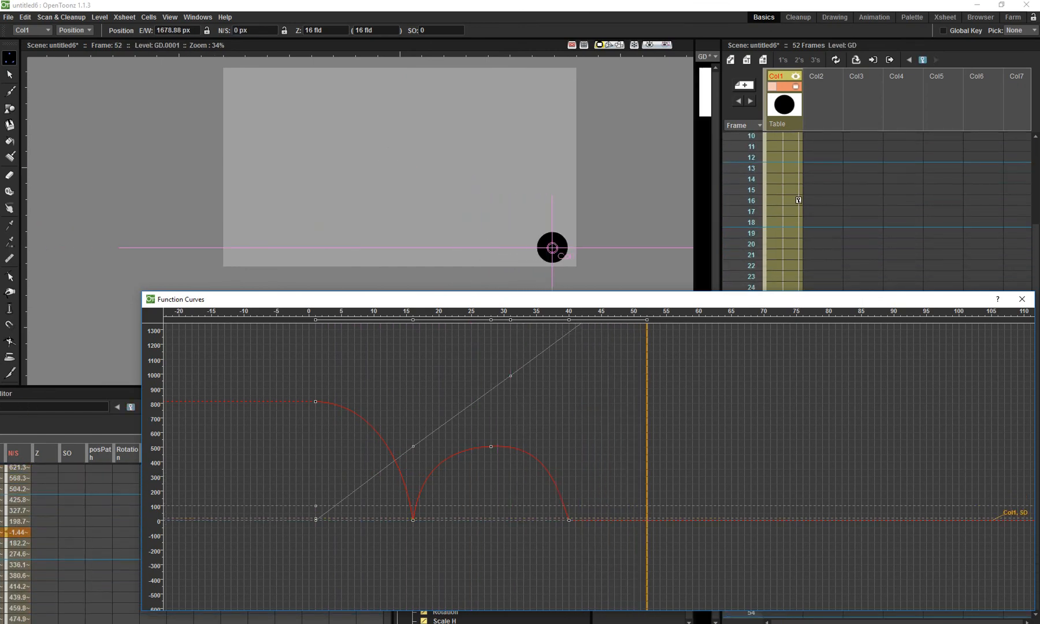
pyautogui.rightClick(646, 520)
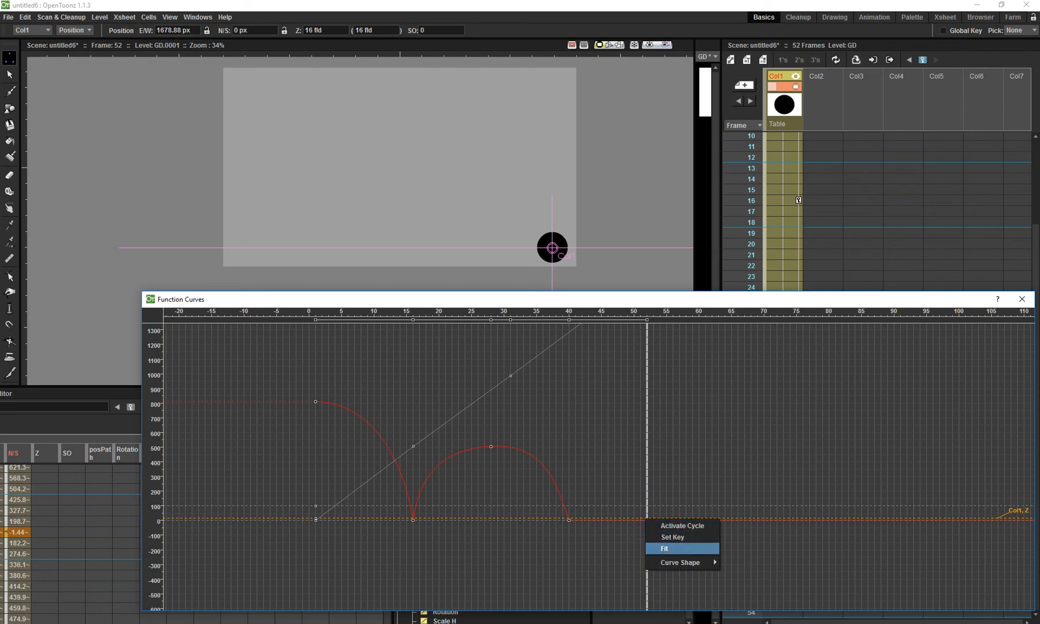
pyautogui.click(672, 537)
pyautogui.rightClick(603, 520)
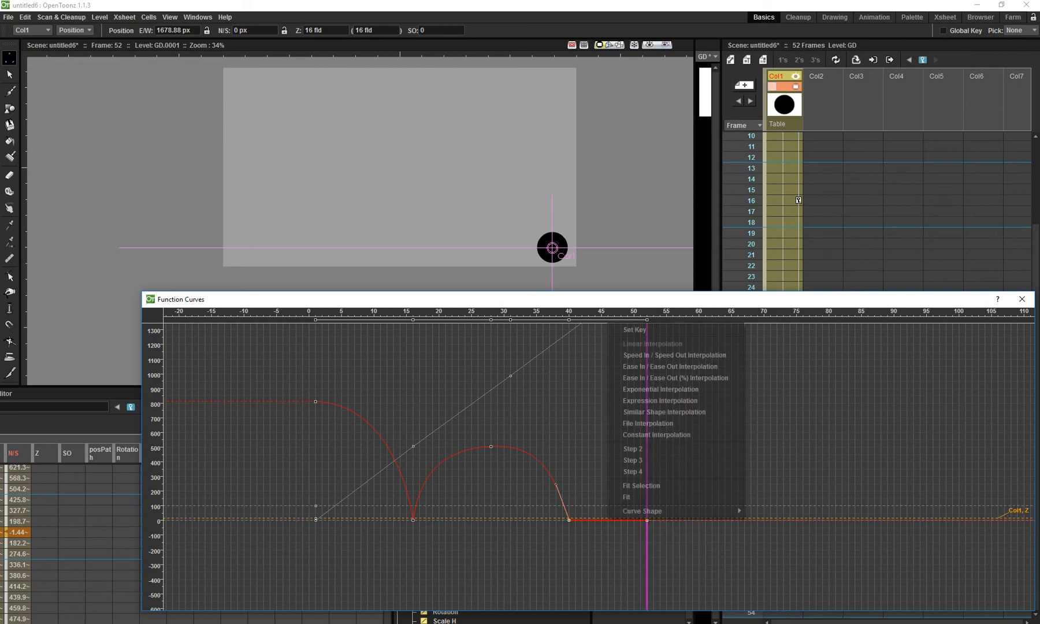
pyautogui.click(634, 329)
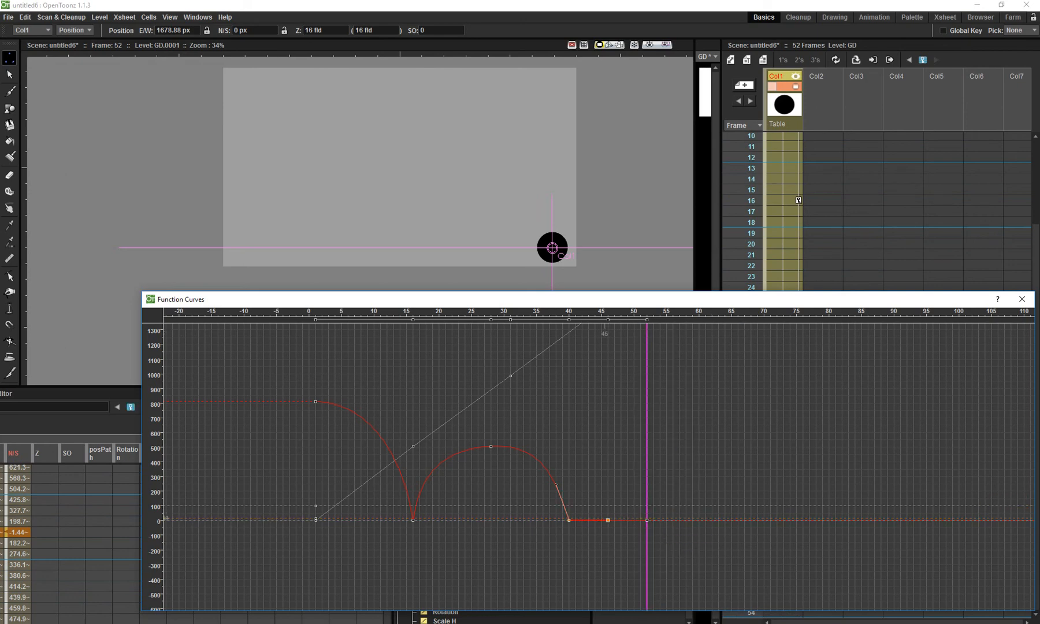
# Apply Speed In / Speed Out interpolation to both halves of the third N/S arc, round it with its handles, and play the animation.
pyautogui.rightClick(595, 503)
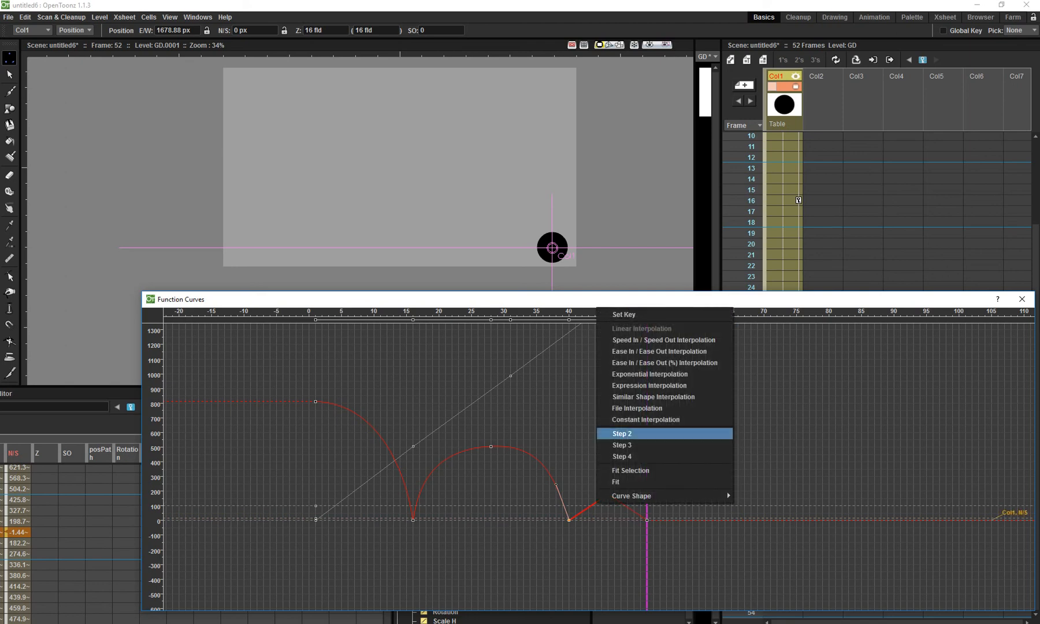
pyautogui.click(635, 340)
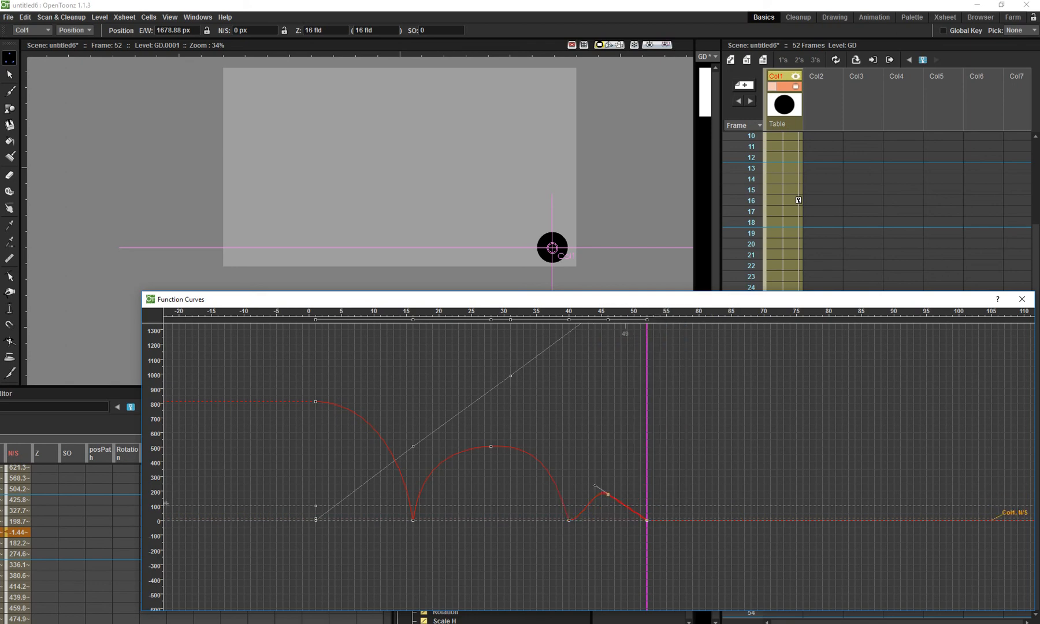
pyautogui.rightClick(624, 506)
pyautogui.click(693, 339)
pyautogui.click(569, 520)
pyautogui.click(626, 507)
pyautogui.moveTo(631, 505); pyautogui.dragTo(590, 494)
pyautogui.click(704, 519)
pyautogui.press('p')
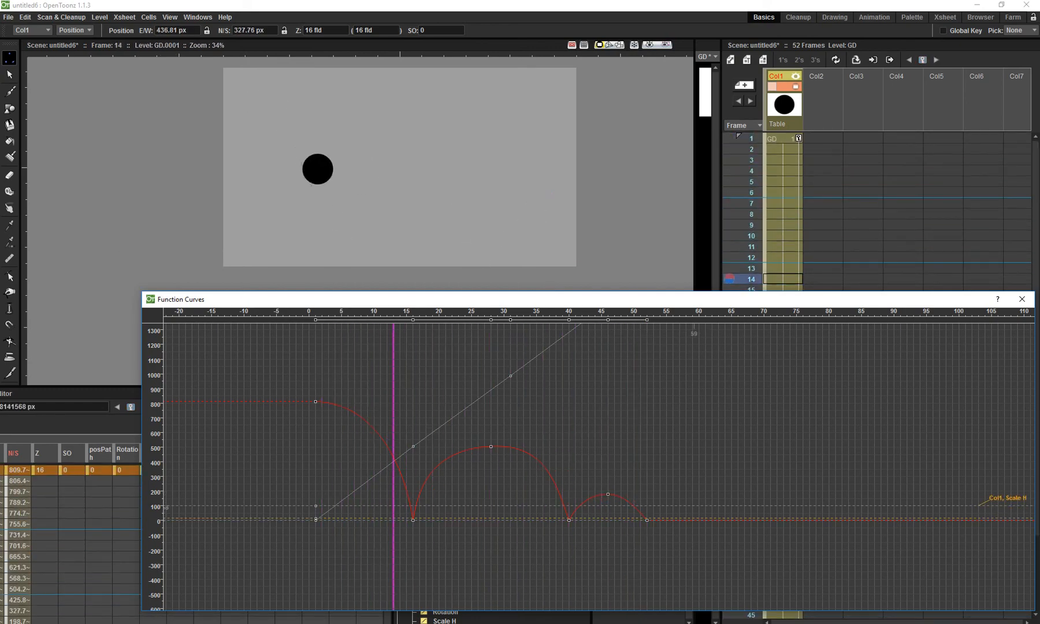
pyautogui.hotkey('ctrl', 's')
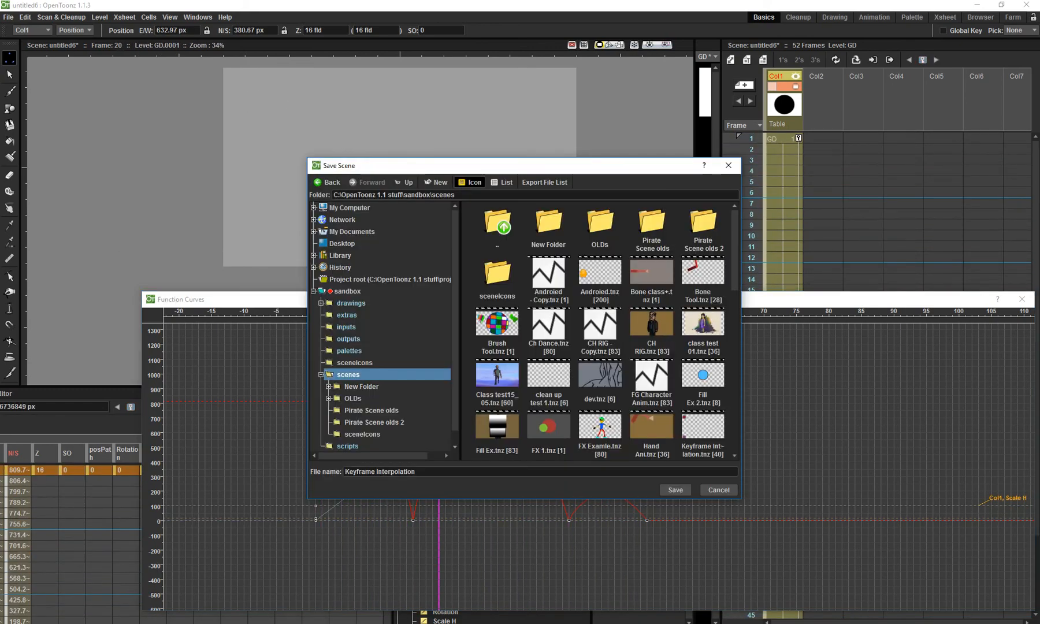
pyautogui.click(728, 165)
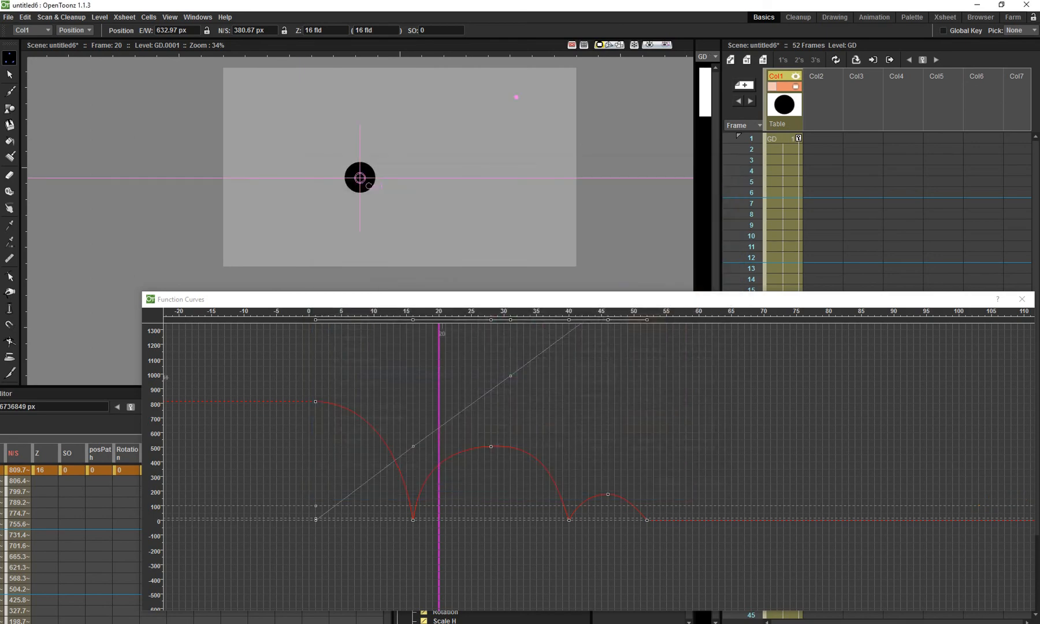
# Go to frame 16 and rearrange the windows so the Function Editor's value columns are in full view.
pyautogui.moveTo(439, 377); pyautogui.dragTo(413, 378)
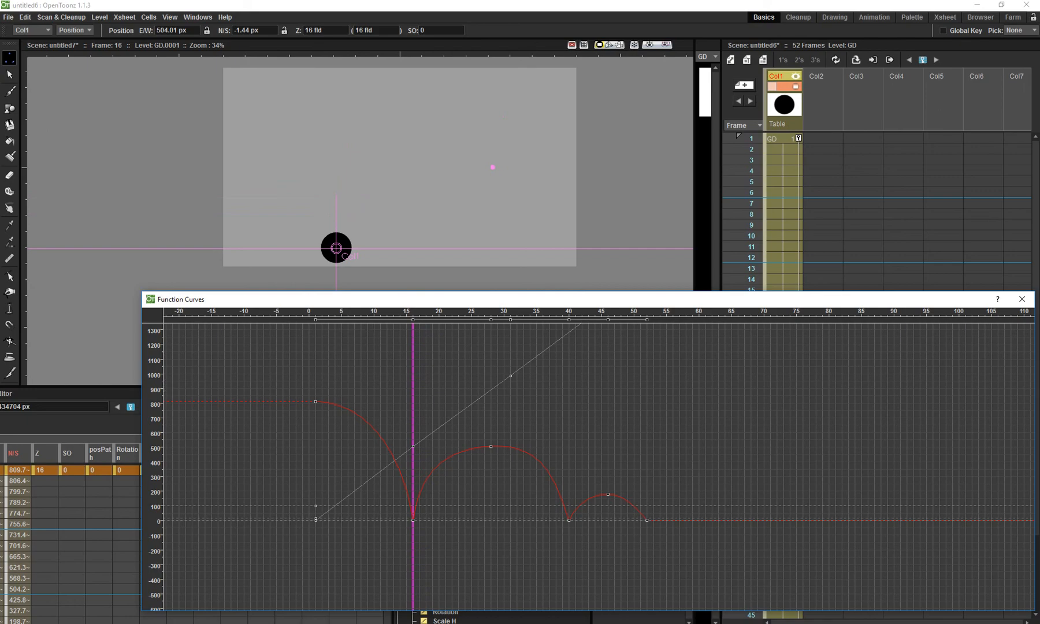
pyautogui.moveTo(75, 394); pyautogui.dragTo(214, 105)
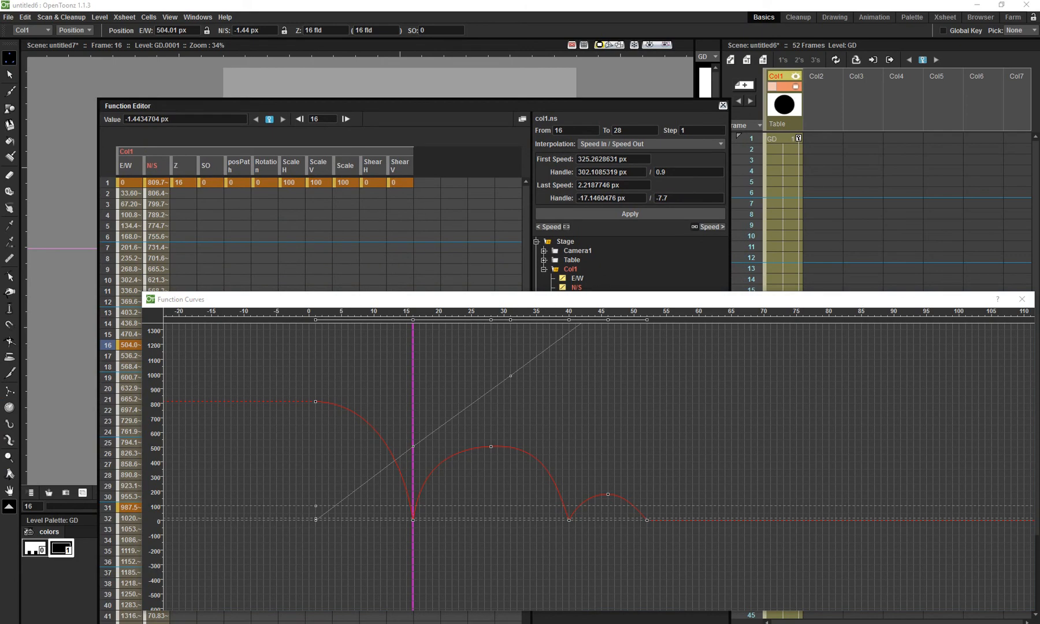
pyautogui.moveTo(404, 299); pyautogui.dragTo(442, 602)
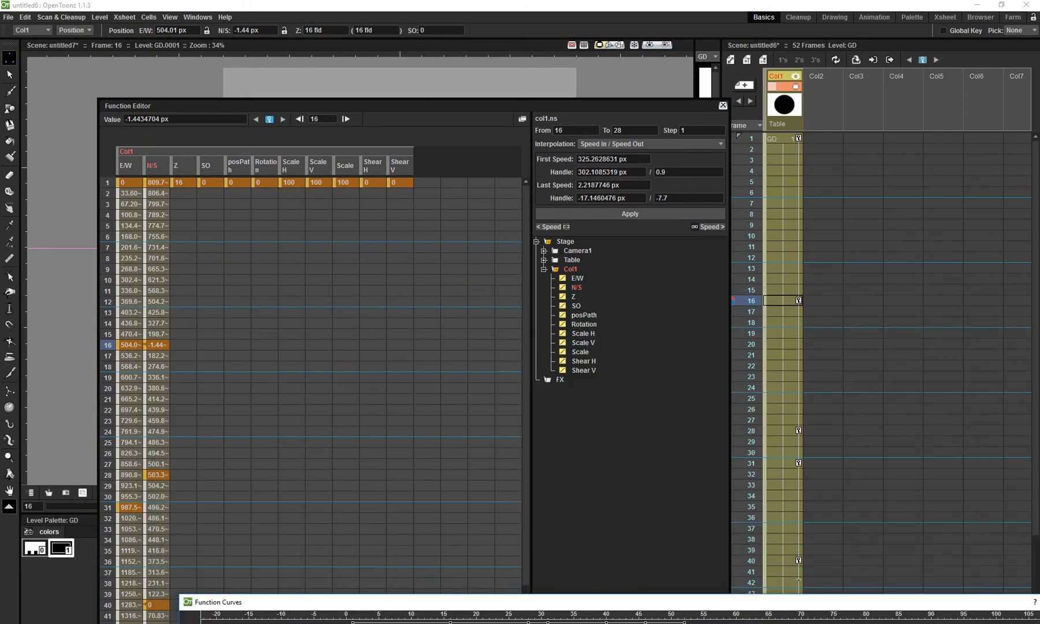
pyautogui.moveTo(404, 106); pyautogui.dragTo(410, 42)
pyautogui.scroll(-8, 318, 347)
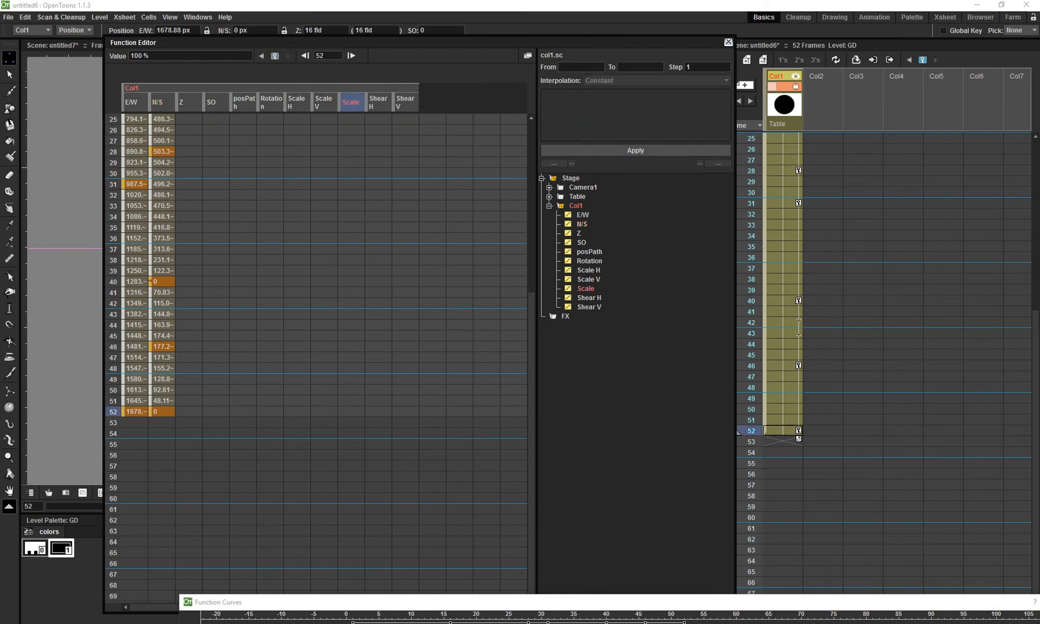
pyautogui.click(350, 411)
pyautogui.rightClick(351, 413)
pyautogui.click(378, 422)
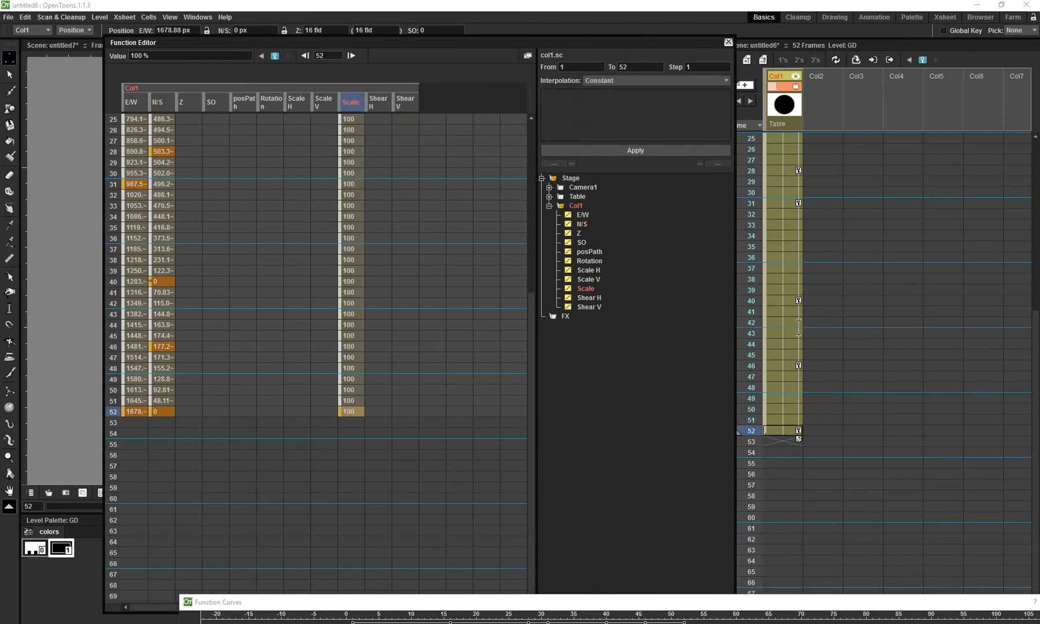
pyautogui.scroll(8, 318, 347)
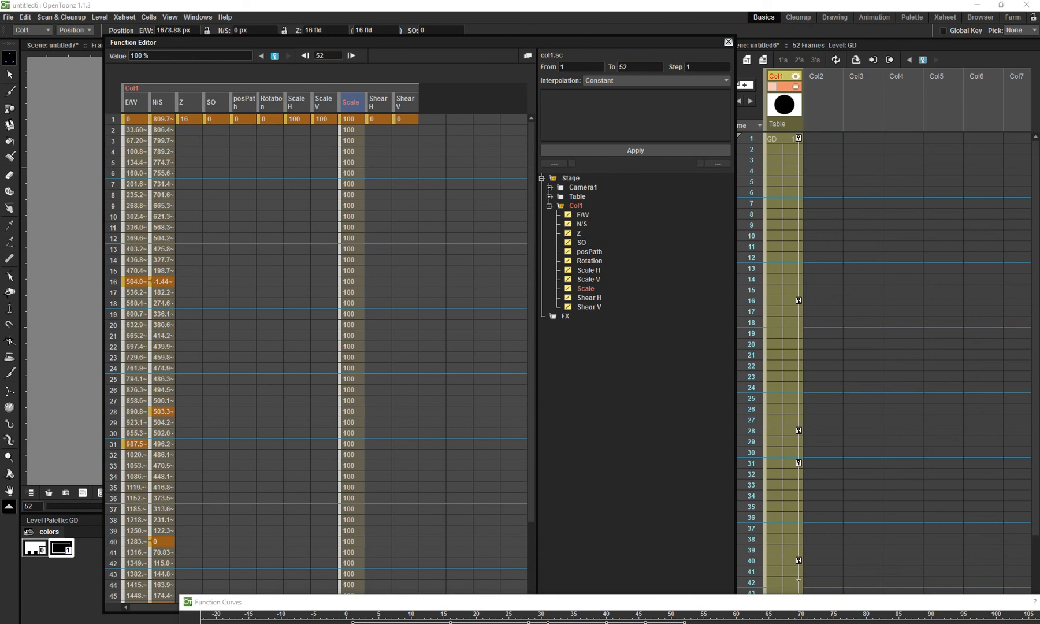
pyautogui.hotkey('ctrl', 'z')
# Set keys at frame 52 for both Shear H and Shear V of Col1 in the Function Editor.
pyautogui.click(379, 119)
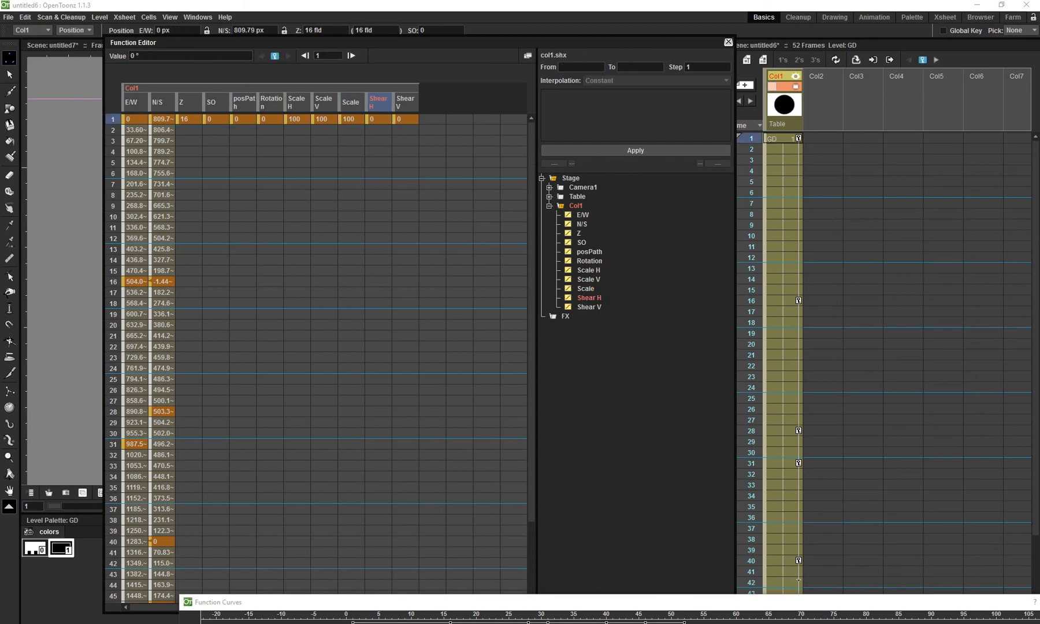
pyautogui.scroll(-8, 317, 347)
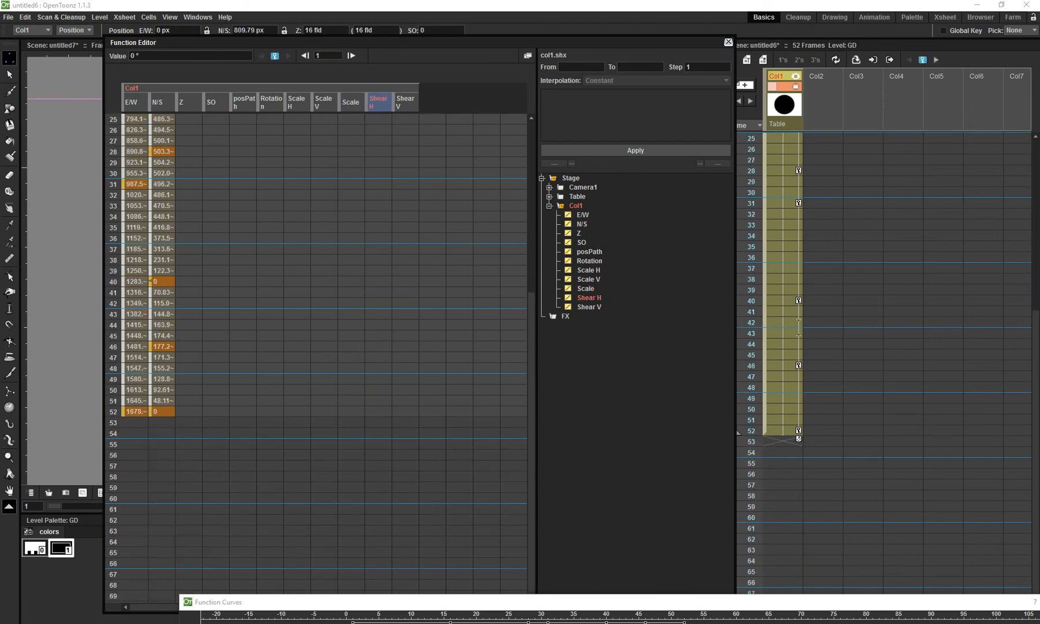
pyautogui.moveTo(378, 411); pyautogui.dragTo(398, 412)
pyautogui.rightClick(399, 412)
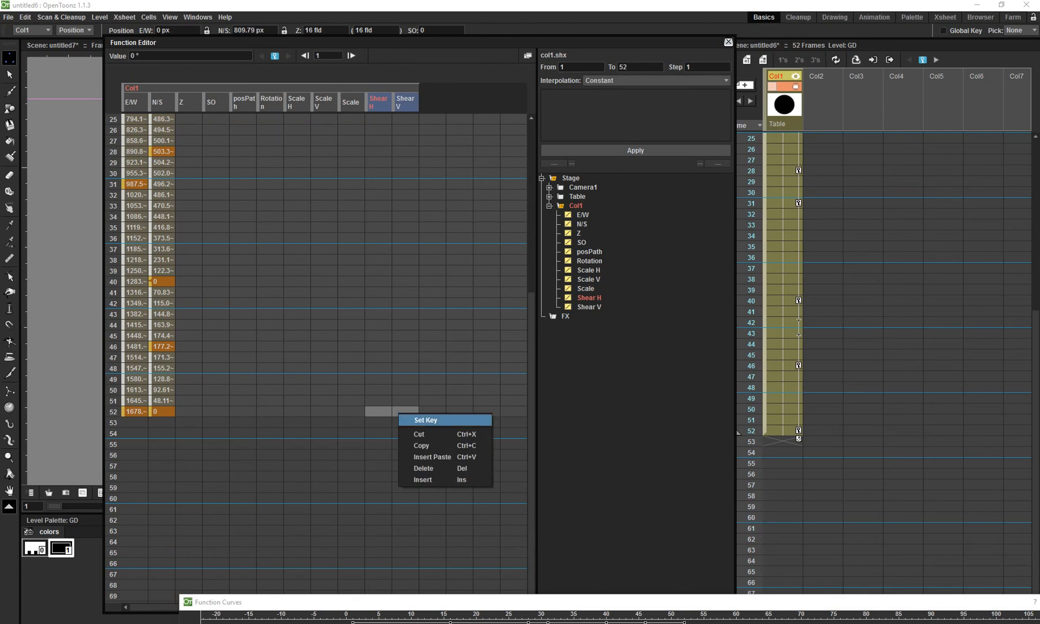
pyautogui.click(426, 420)
pyautogui.click(379, 412)
pyautogui.rightClick(381, 412)
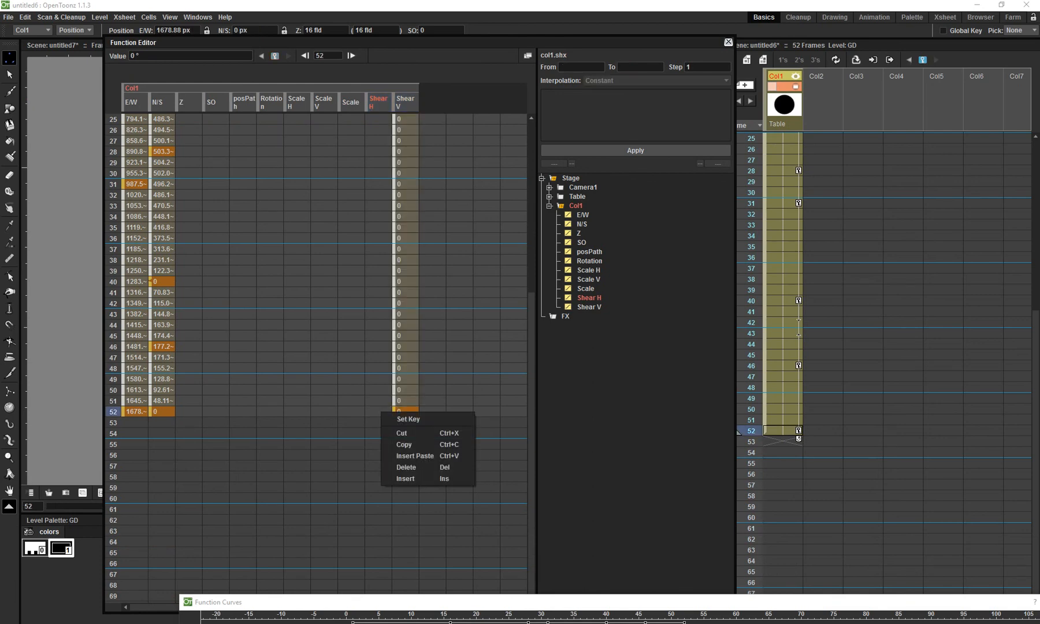
pyautogui.click(378, 412)
pyautogui.rightClick(377, 412)
pyautogui.click(404, 420)
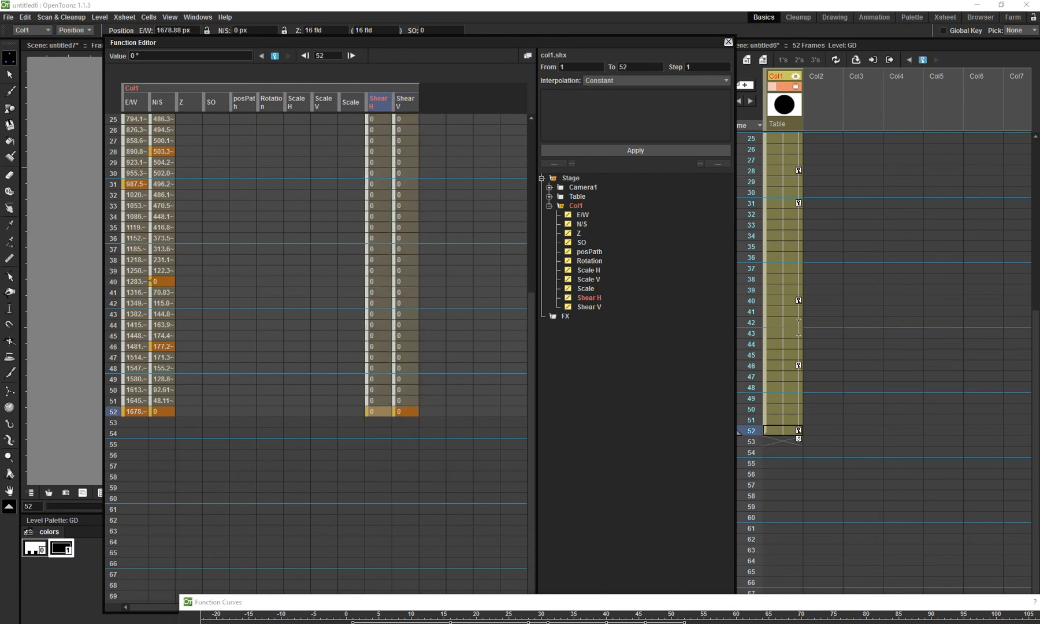
# Bring the Function Curves window back into view and set the circle's horizontal shear to 50° at frame 16.
pyautogui.moveTo(578, 43); pyautogui.dragTo(566, 543)
pyautogui.moveTo(578, 602); pyautogui.dragTo(536, 310)
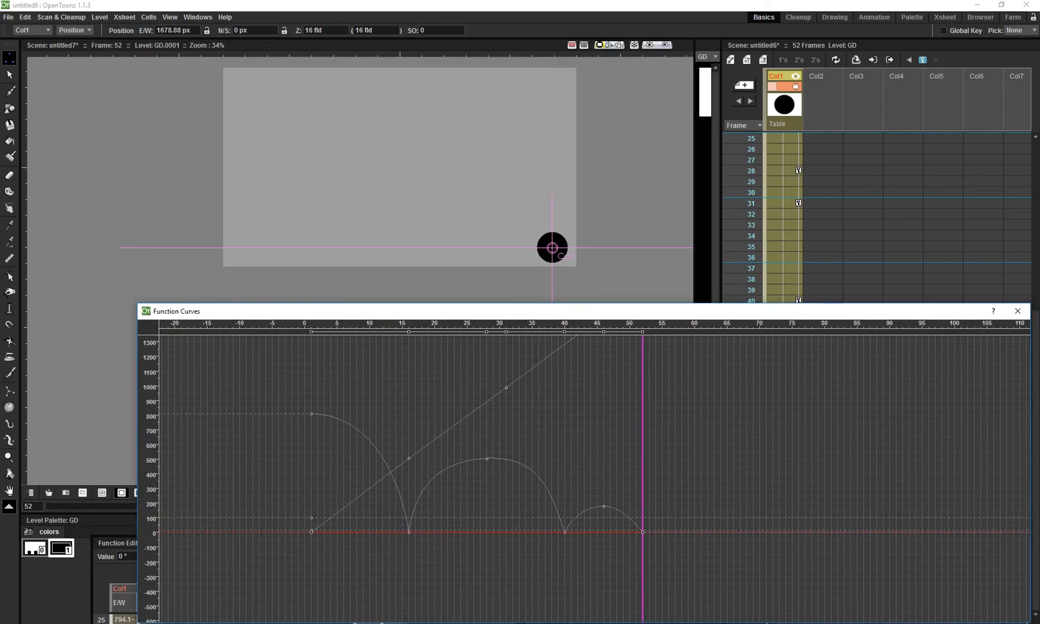
pyautogui.moveTo(643, 405); pyautogui.dragTo(408, 404)
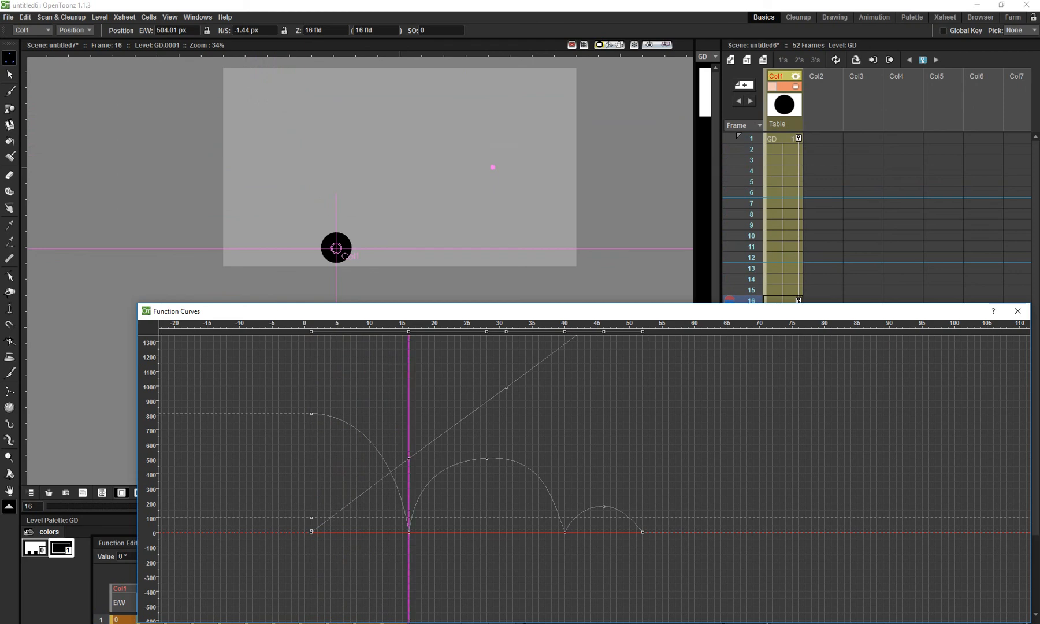
pyautogui.click(74, 30)
pyautogui.click(74, 56)
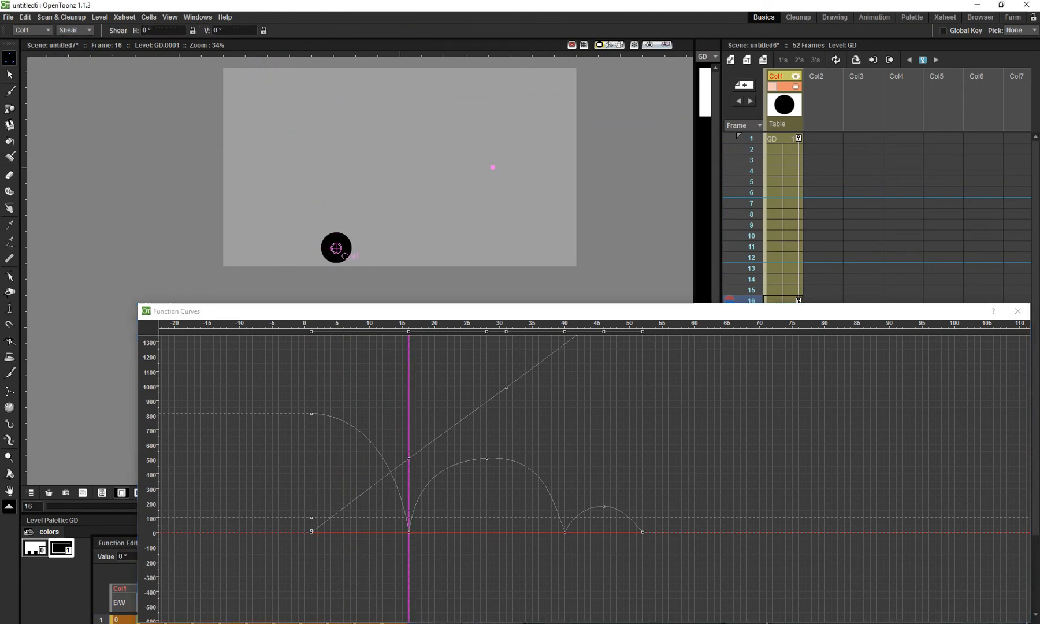
pyautogui.moveTo(493, 167)
pyautogui.mouseDown()
pyautogui.moveTo(492, 220)
pyautogui.moveTo(409, 121)
pyautogui.moveTo(492, 167)
pyautogui.mouseUp()
pyautogui.scroll(2, 493, 167)
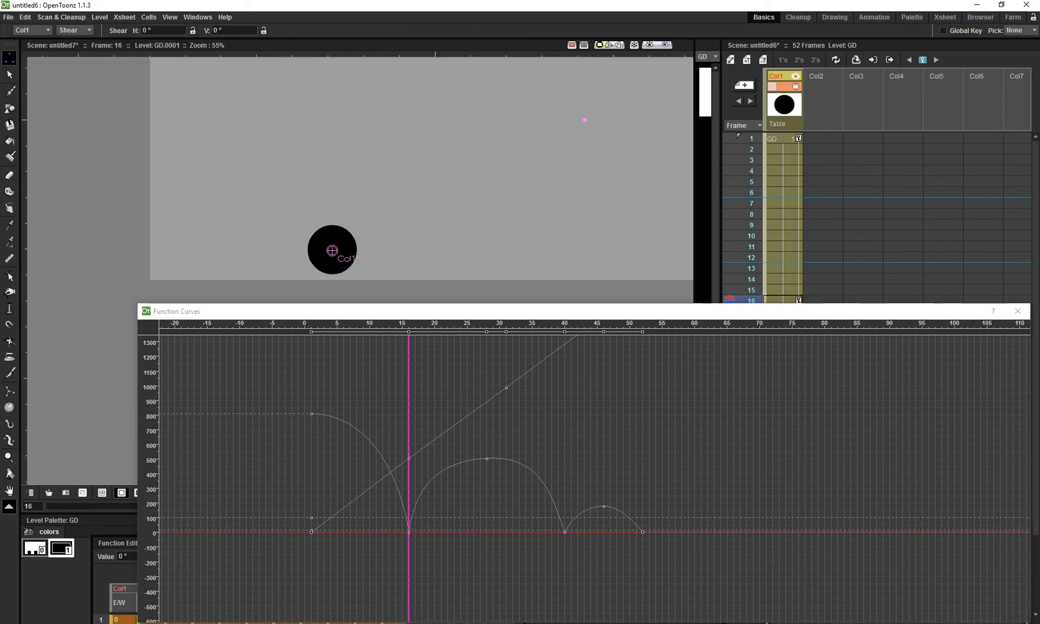
pyautogui.click(161, 30)
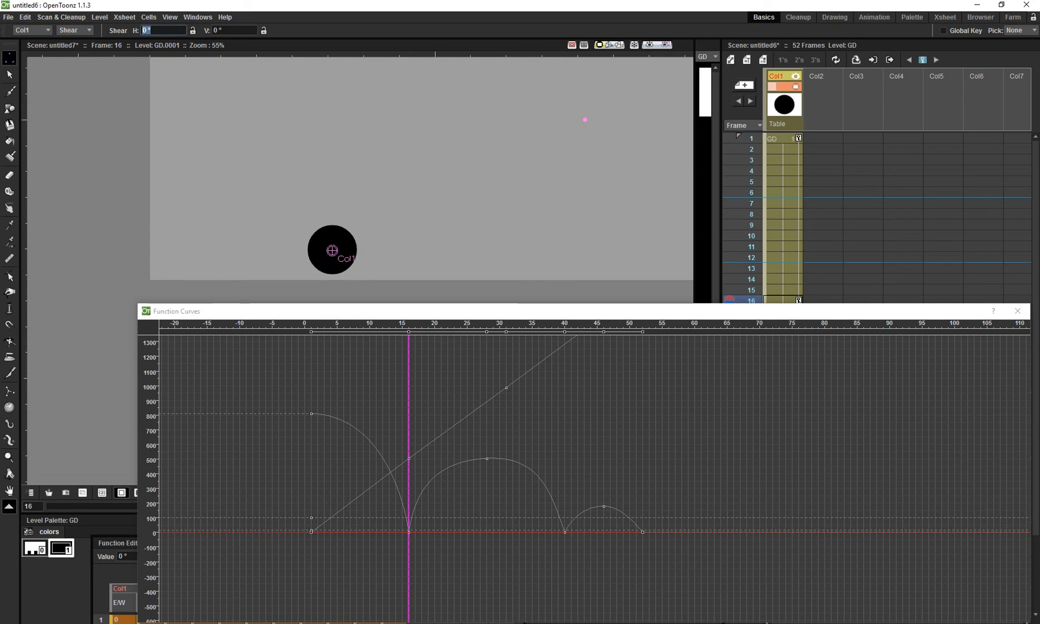
pyautogui.write('50')
pyautogui.press('Return')
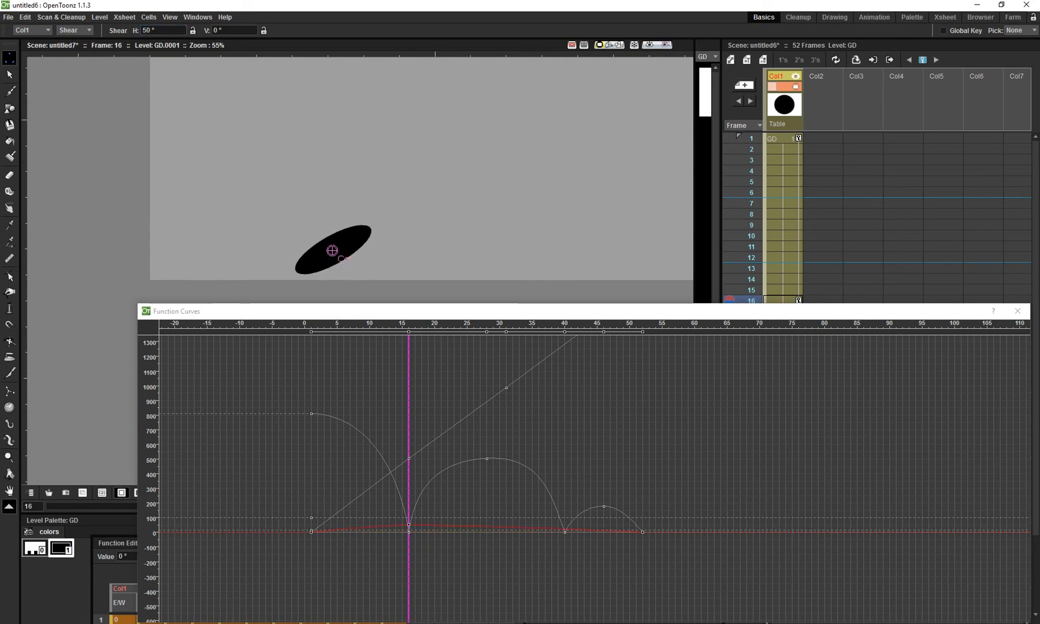
# Rotate the sheared circle at frame 16 to about -28.6° so the squashed shape lies flat on the ground.
pyautogui.click(74, 30)
pyautogui.click(72, 47)
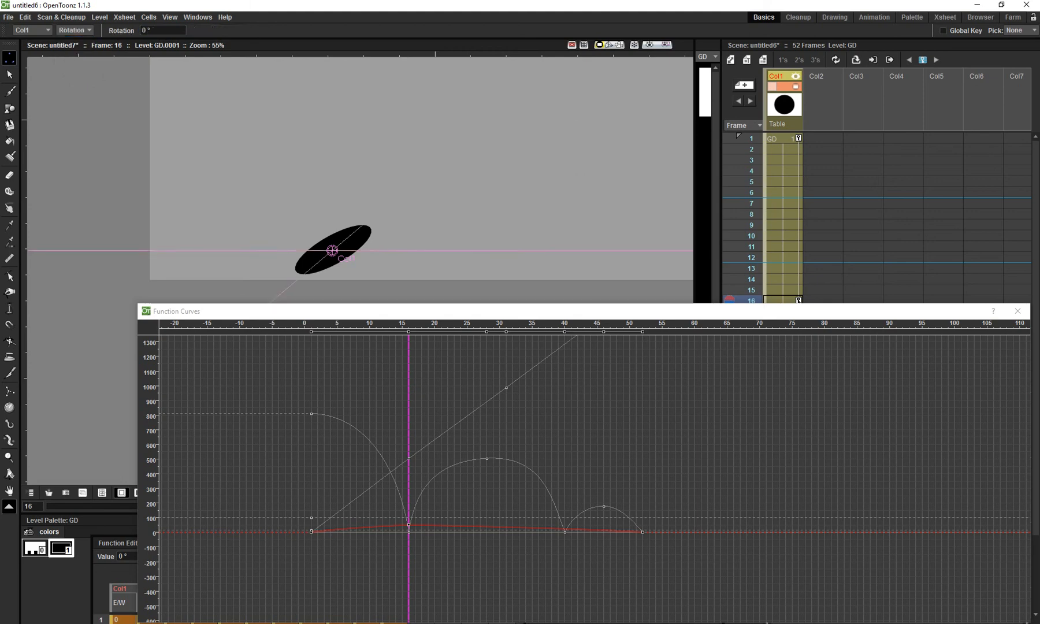
pyautogui.scroll(-2, 601, 147)
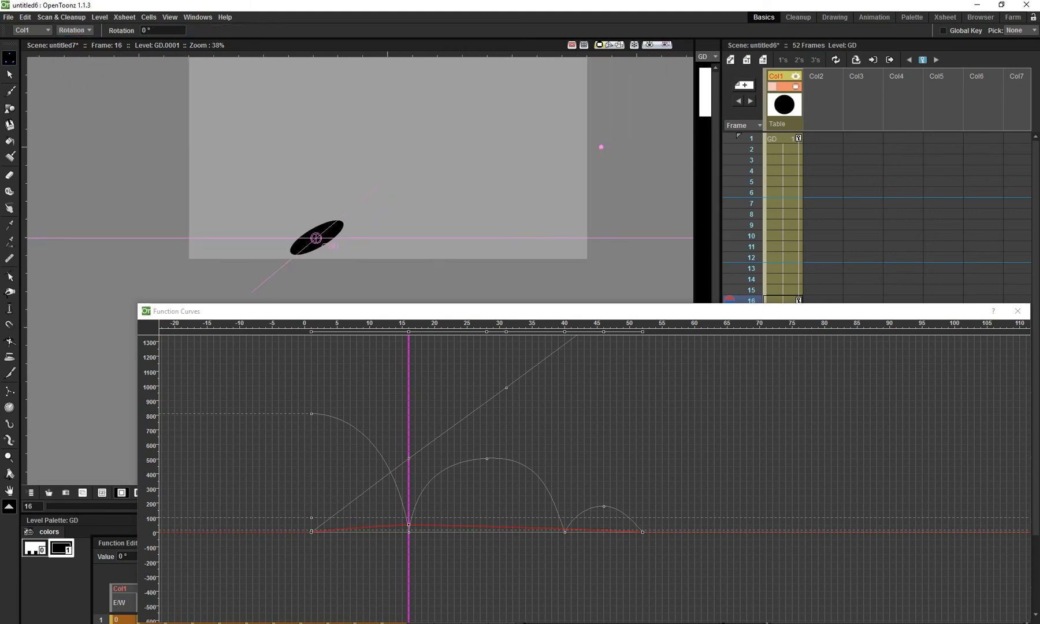
pyautogui.moveTo(599, 148); pyautogui.dragTo(610, 294)
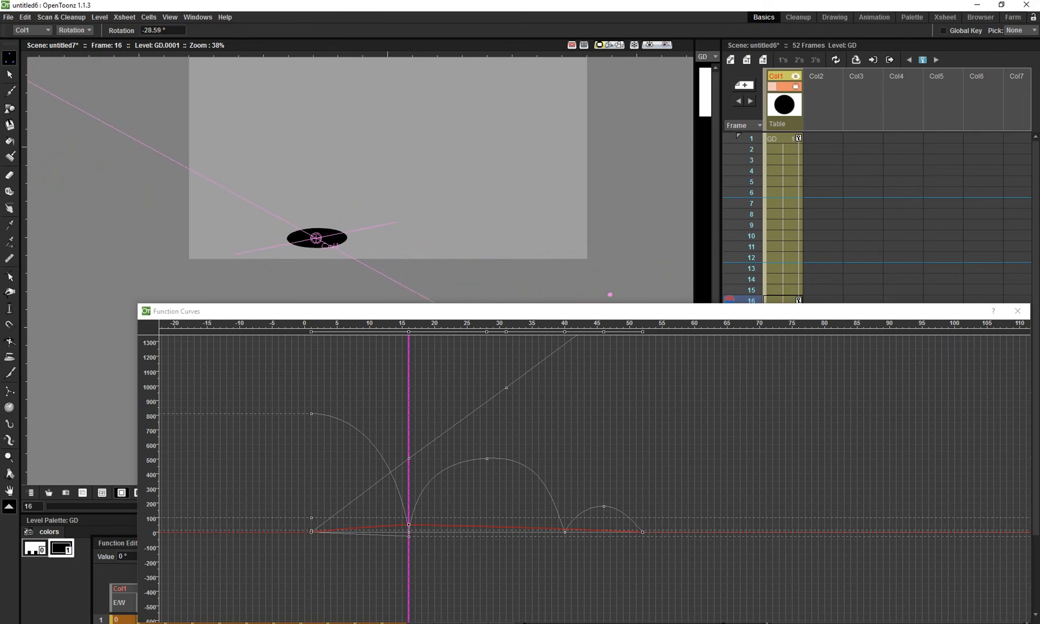
# Rotate the circle at frame 40 to about -36.8° to level its squashed shape, and play the animation.
pyautogui.hotkey('shift', '.')
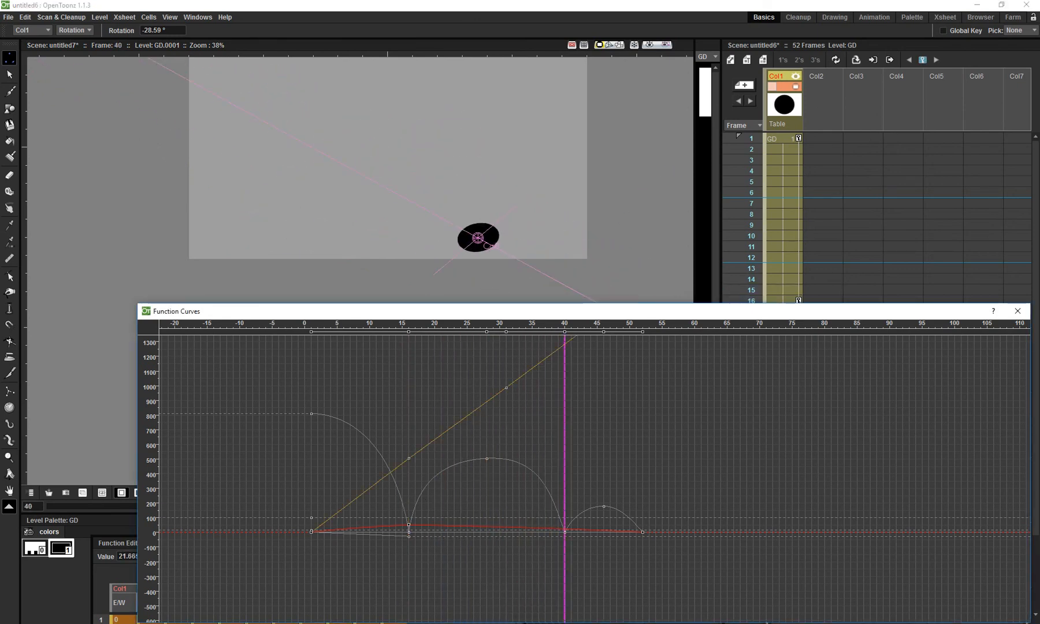
pyautogui.moveTo(538, 220)
pyautogui.mouseDown()
pyautogui.moveTo(536, 256)
pyautogui.moveTo(538, 230)
pyautogui.mouseUp()
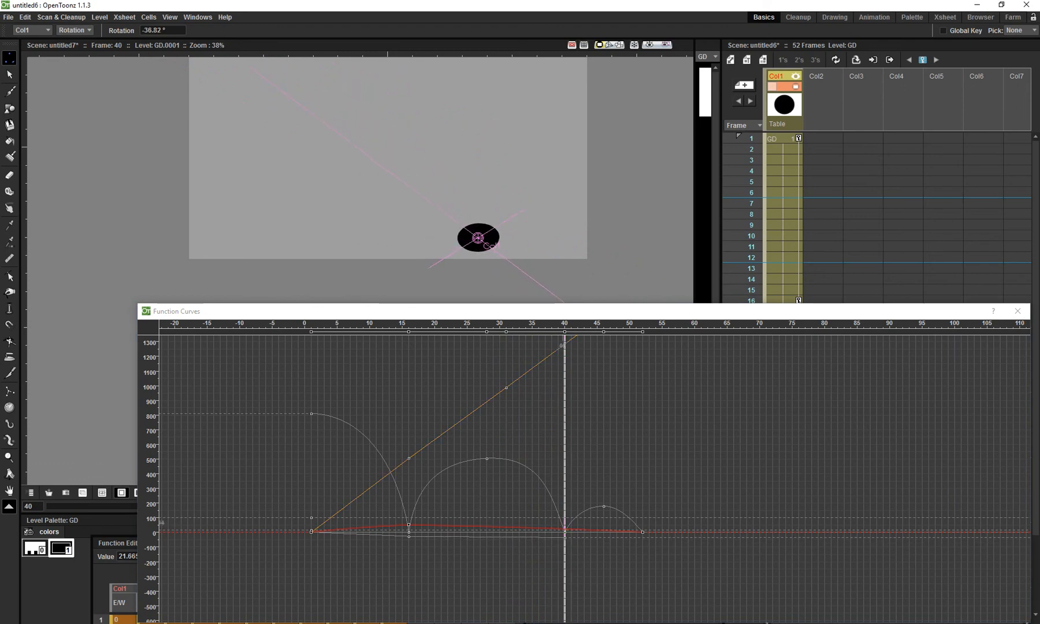
pyautogui.press('p')
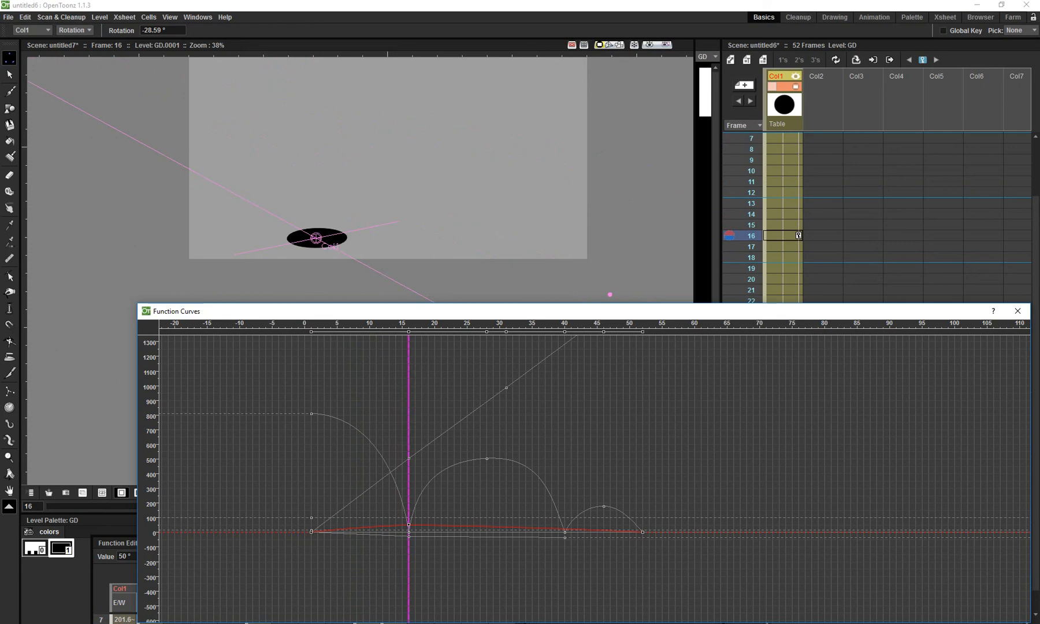
# Set the circle's horizontal shear to 25° at frame 16 and rotate it to about -37.6° so it lies level.
pyautogui.click(74, 30)
pyautogui.click(74, 72)
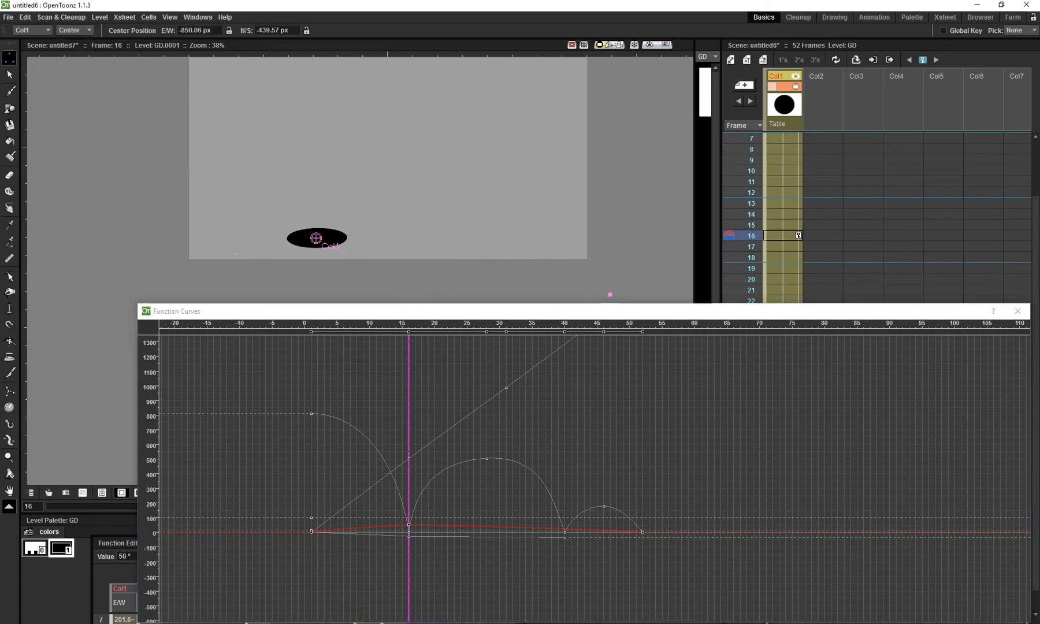
pyautogui.click(74, 30)
pyautogui.click(74, 64)
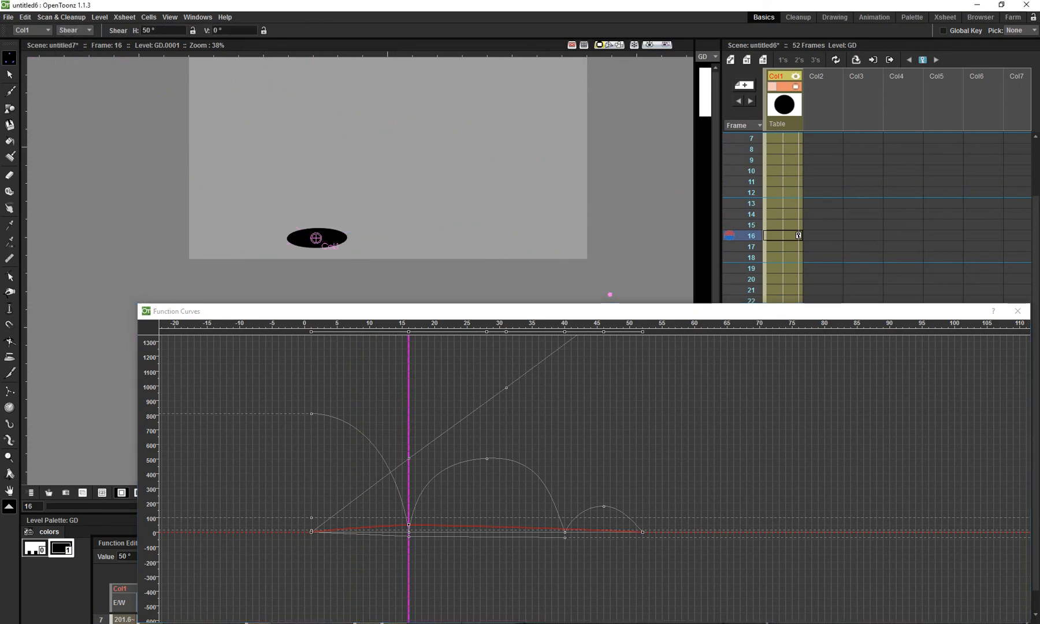
pyautogui.click(167, 30)
pyautogui.doubleClick(165, 30)
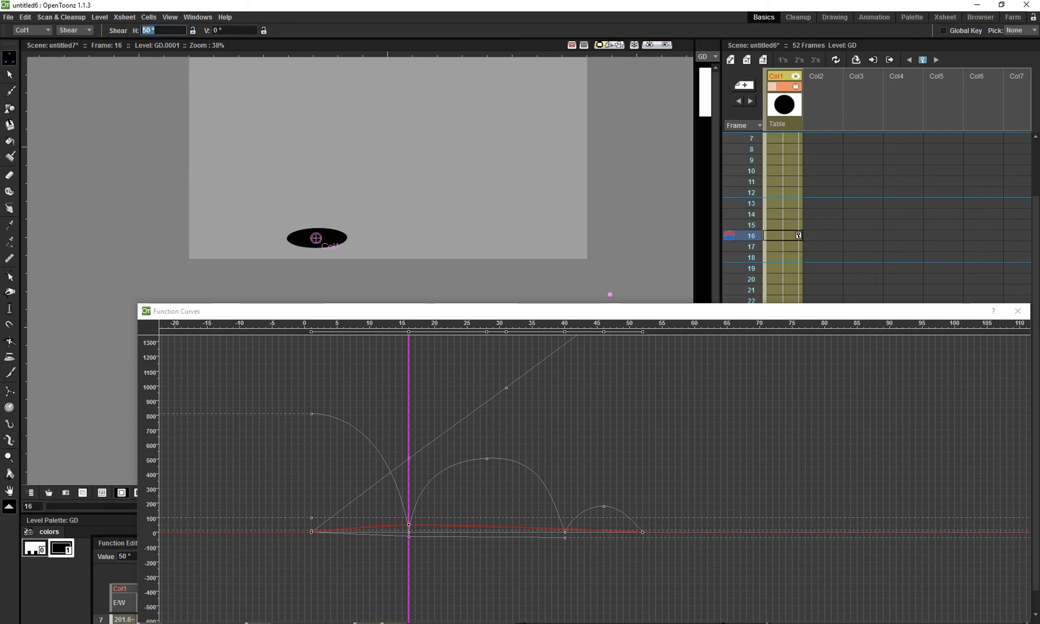
pyautogui.write('25')
pyautogui.press('Return')
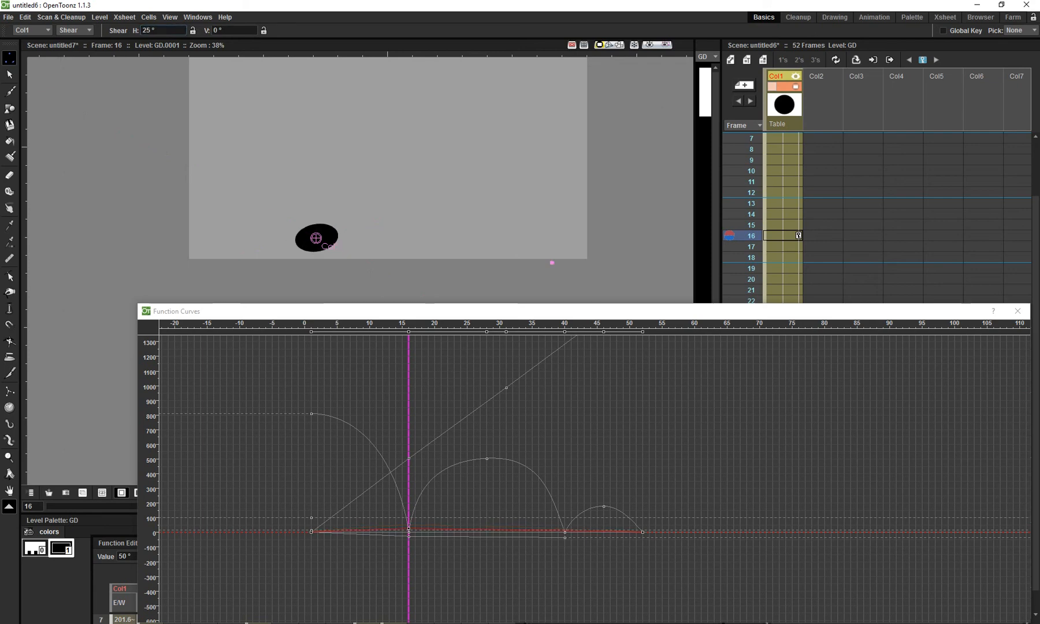
pyautogui.press('r')
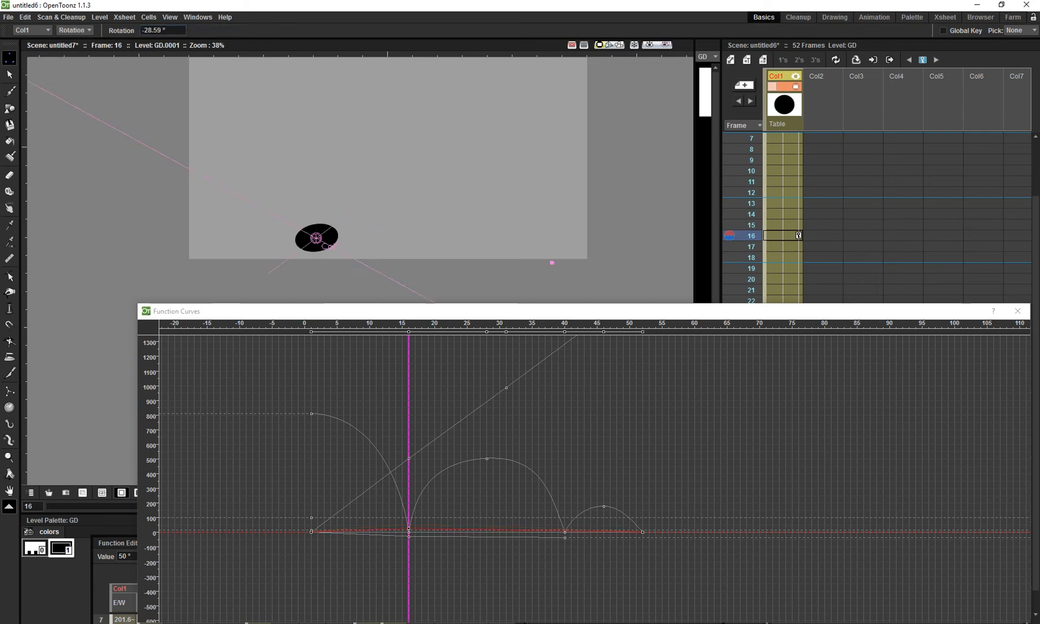
pyautogui.moveTo(551, 263); pyautogui.dragTo(545, 298)
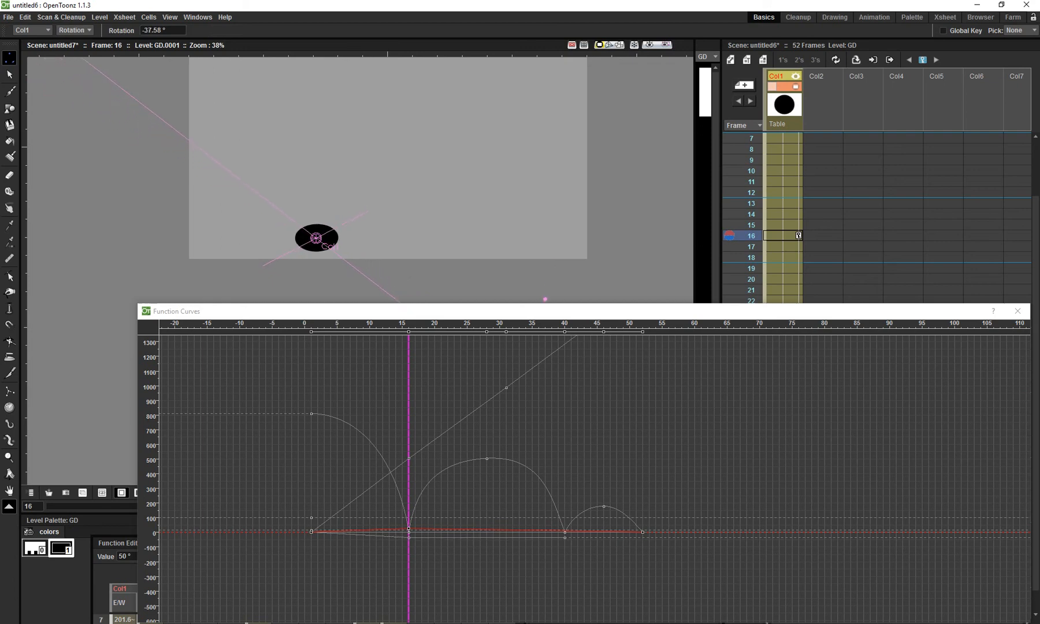
# Key the circle's existing rotation at frame 15, just before the first ground contact.
pyautogui.moveTo(408, 345)
pyautogui.mouseDown()
pyautogui.moveTo(318, 345)
pyautogui.moveTo(402, 344)
pyautogui.mouseUp()
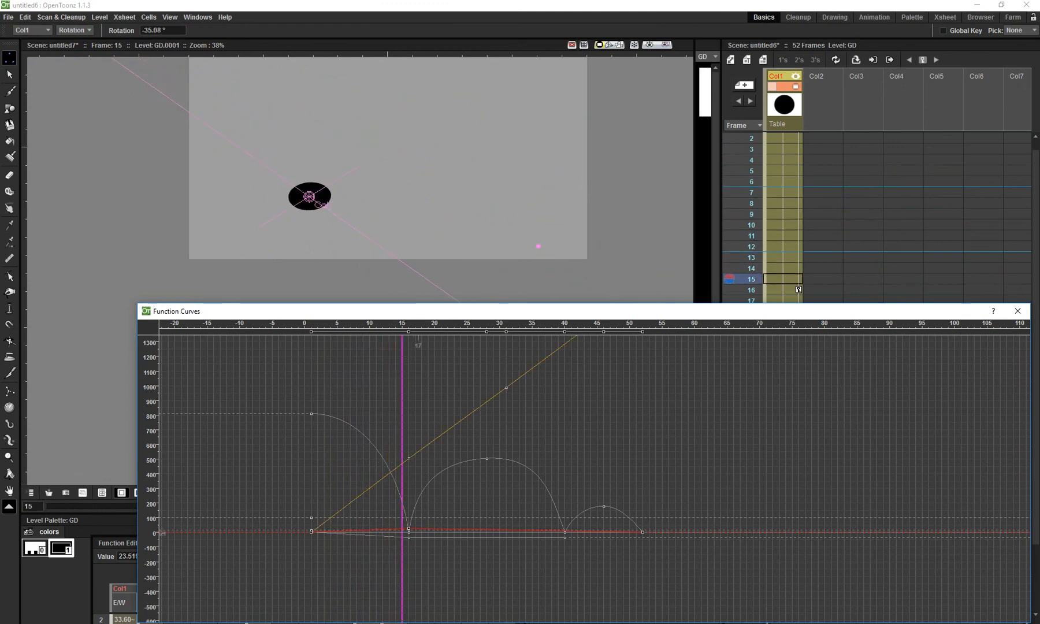
pyautogui.scroll(3, 419, 456)
pyautogui.click(162, 30)
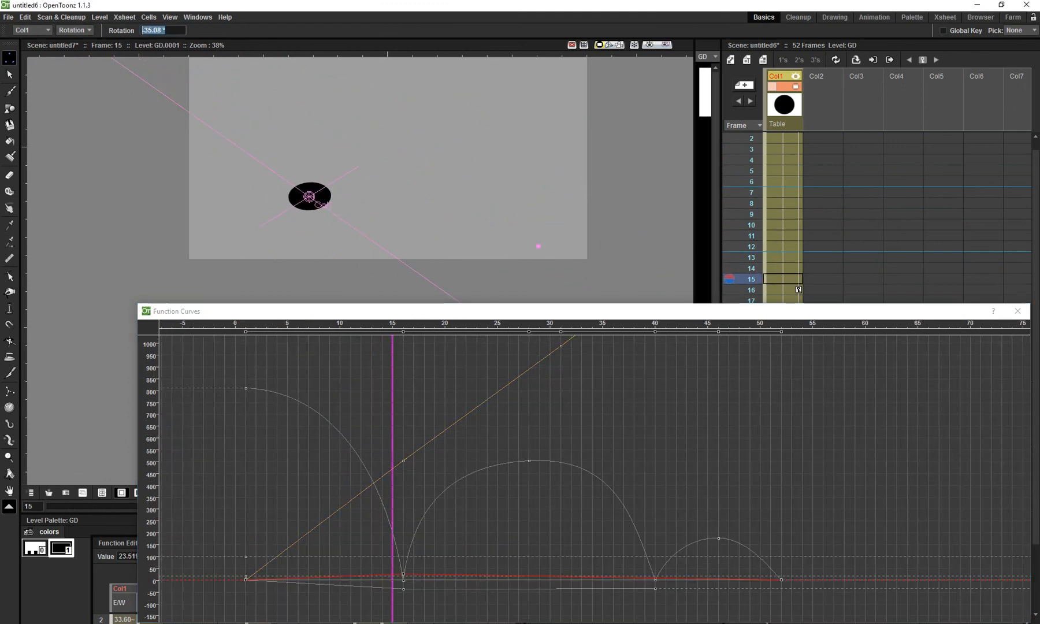
pyautogui.press('Return')
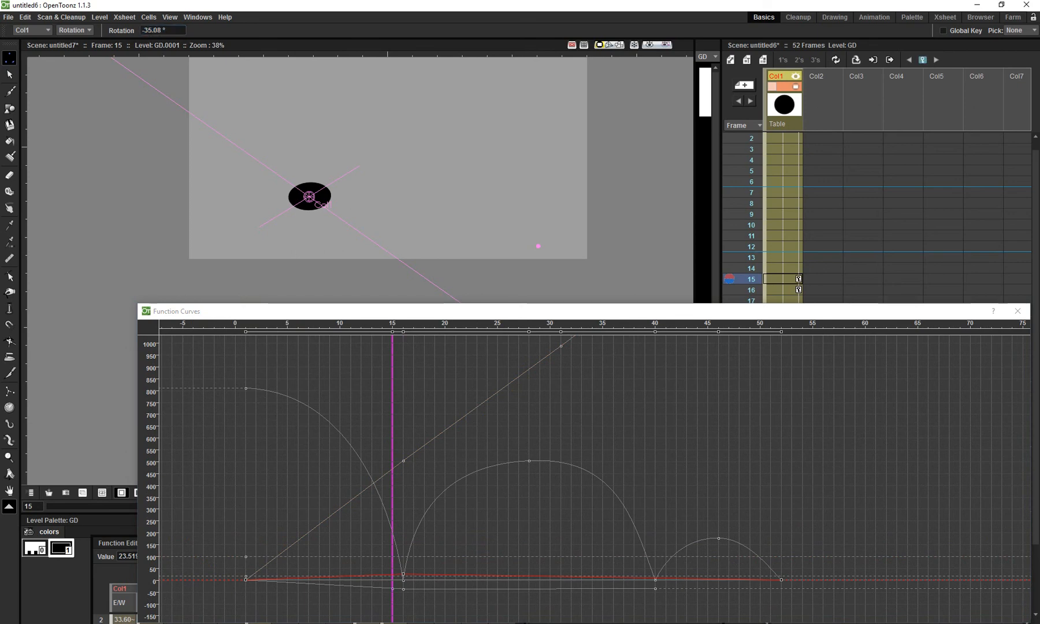
pyautogui.moveTo(393, 578)
pyautogui.mouseDown()
pyautogui.moveTo(403, 578)
pyautogui.moveTo(393, 578)
pyautogui.mouseUp()
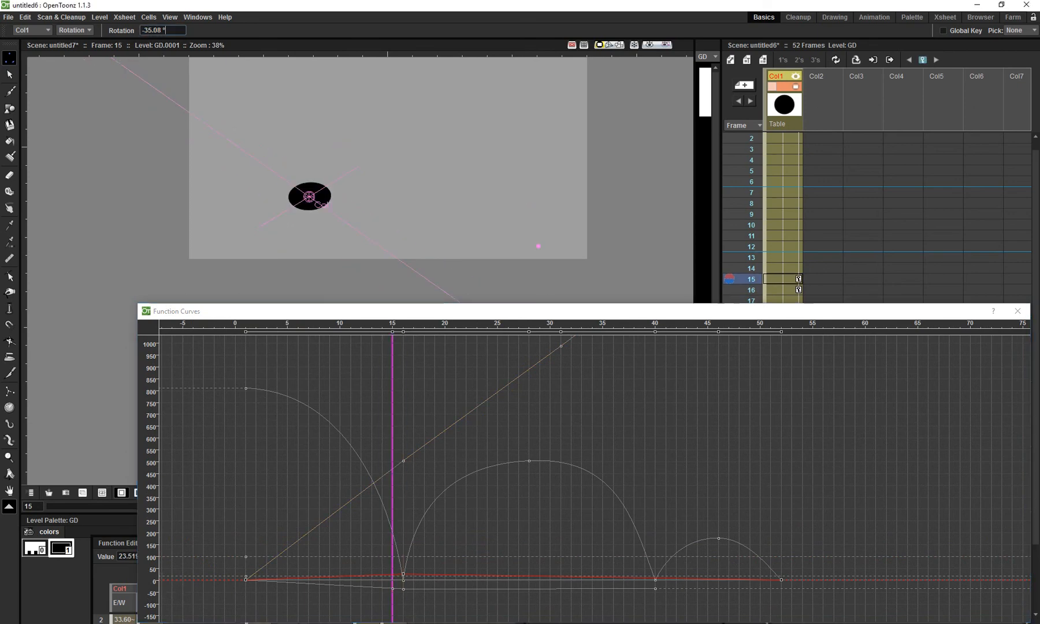
# Set the circle's horizontal shear to 0° at frame 15.
pyautogui.click(74, 30)
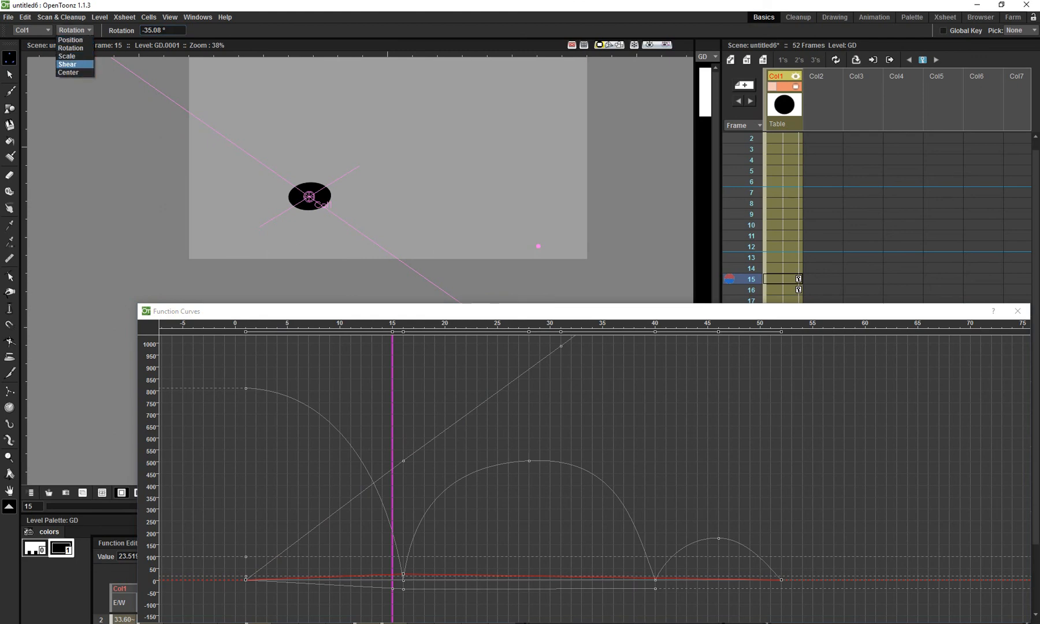
pyautogui.click(68, 64)
pyautogui.hotkey('ctrl', 'a')
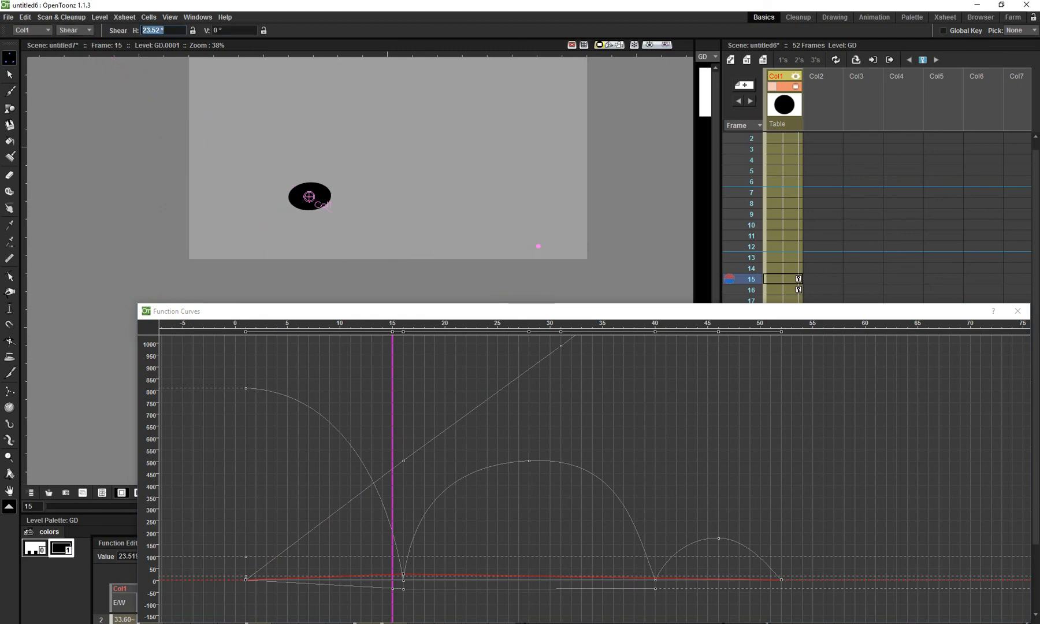
pyautogui.write('0')
pyautogui.press('Return')
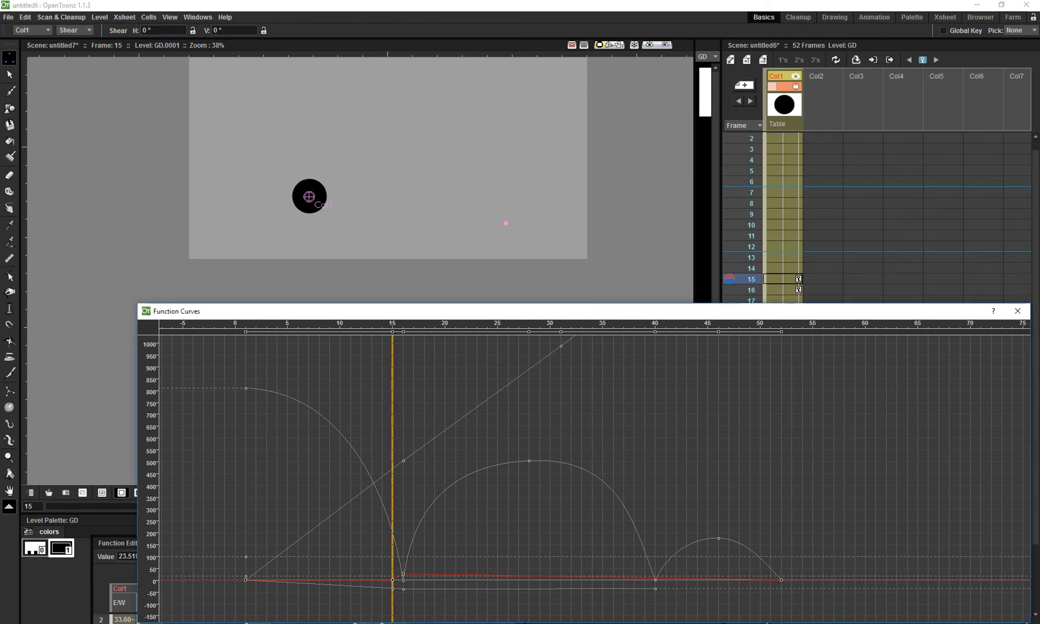
# Set the circle's horizontal shear to 0° at frame 28, the peak of the second arc.
pyautogui.press('.')
pyautogui.press('.')
pyautogui.press('.')
pyautogui.press('.')
pyautogui.press('.')
pyautogui.press('.')
pyautogui.press('.')
pyautogui.press('.')
pyautogui.press('.')
pyautogui.press('.')
pyautogui.press('.')
pyautogui.press('.')
pyautogui.press('.')
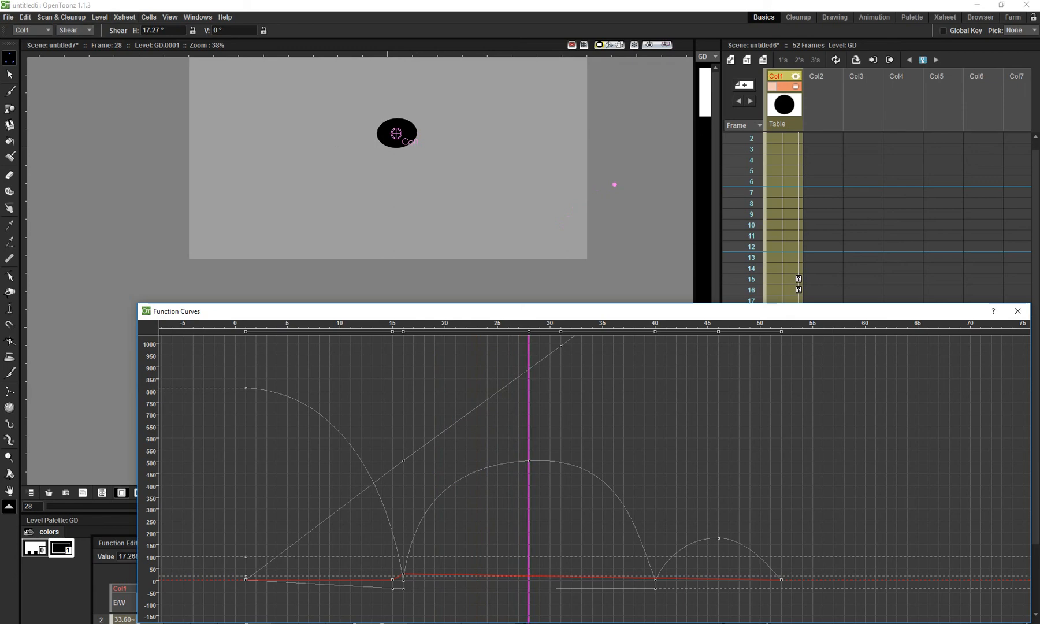
pyautogui.click(154, 30)
pyautogui.write('0')
pyautogui.press('Return')
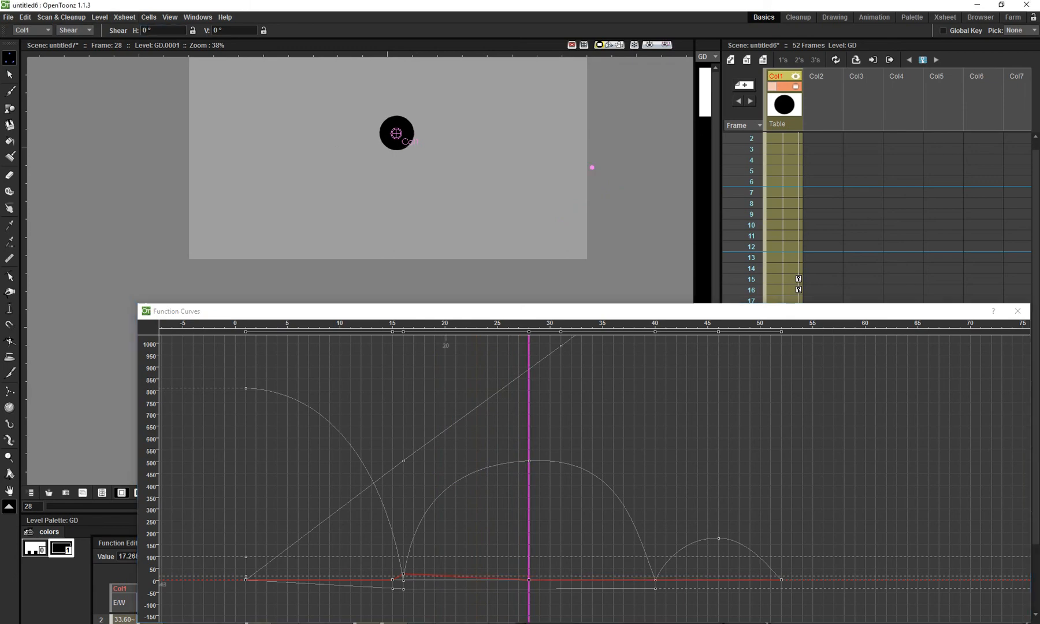
# Set the circle's horizontal shear to 15° at frame 40 for the second ground contact.
pyautogui.moveTo(529, 346); pyautogui.dragTo(656, 345)
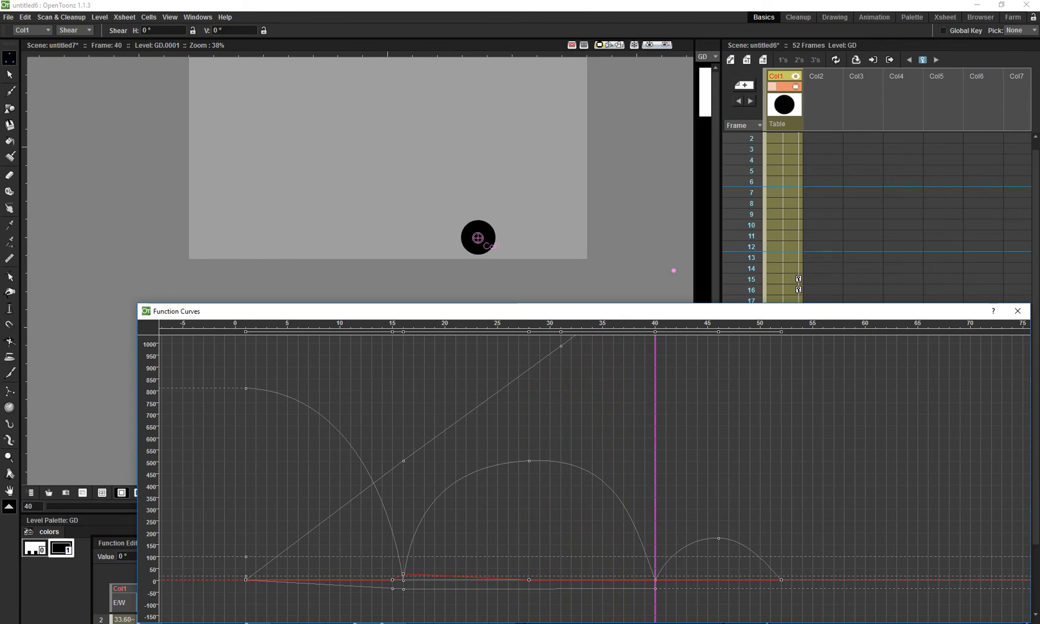
pyautogui.click(152, 31)
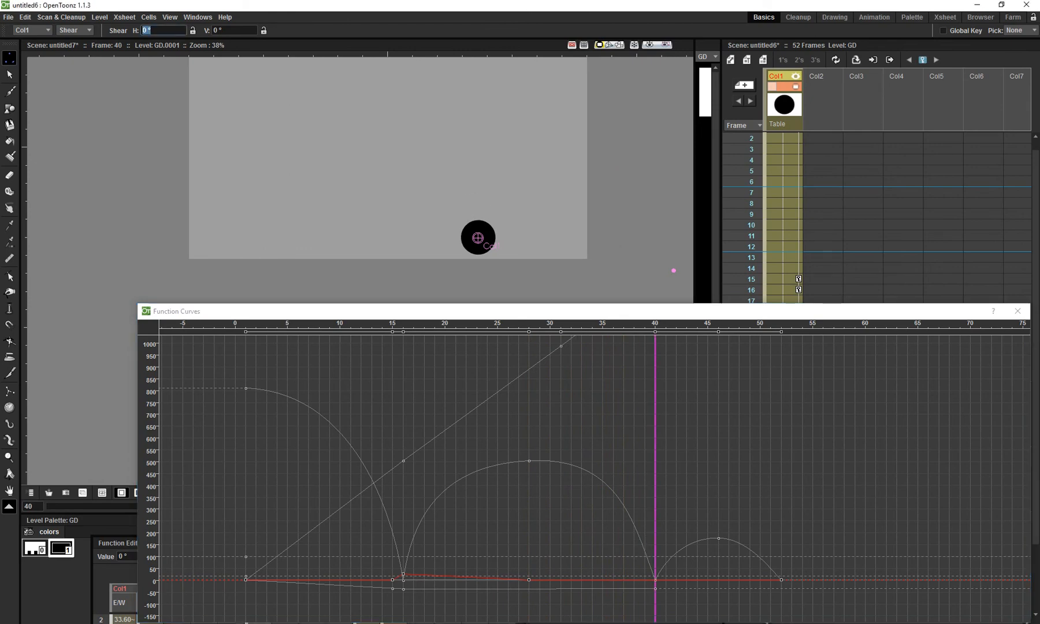
pyautogui.write('15')
pyautogui.press('Return')
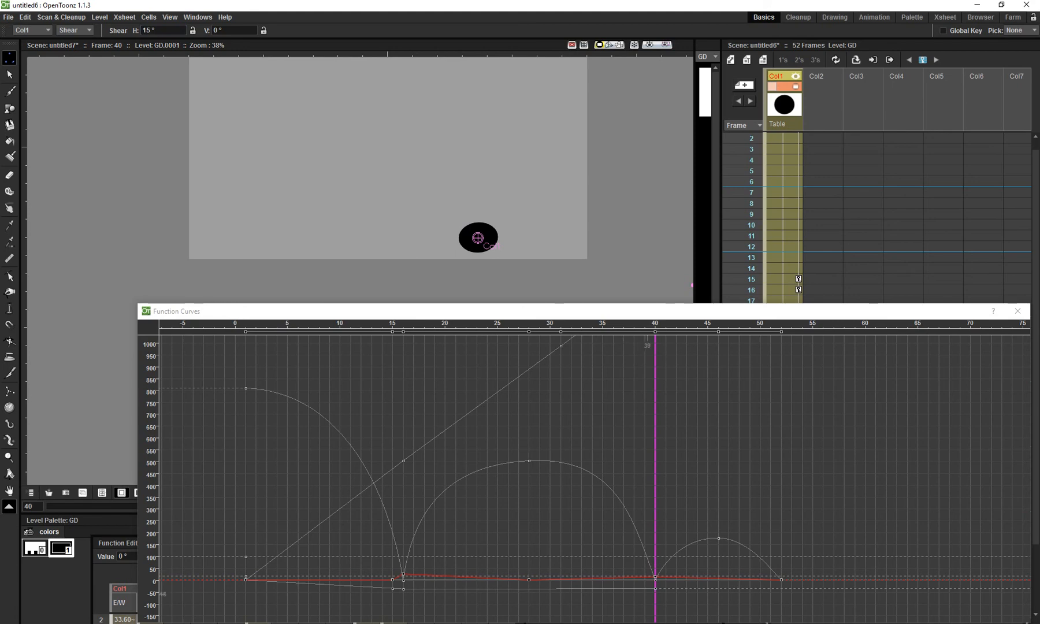
# Set the circle's horizontal shear to 5° at the last key, frame 52.
pyautogui.click(655, 583)
pyautogui.moveTo(655, 595); pyautogui.dragTo(781, 595)
pyautogui.click(155, 31)
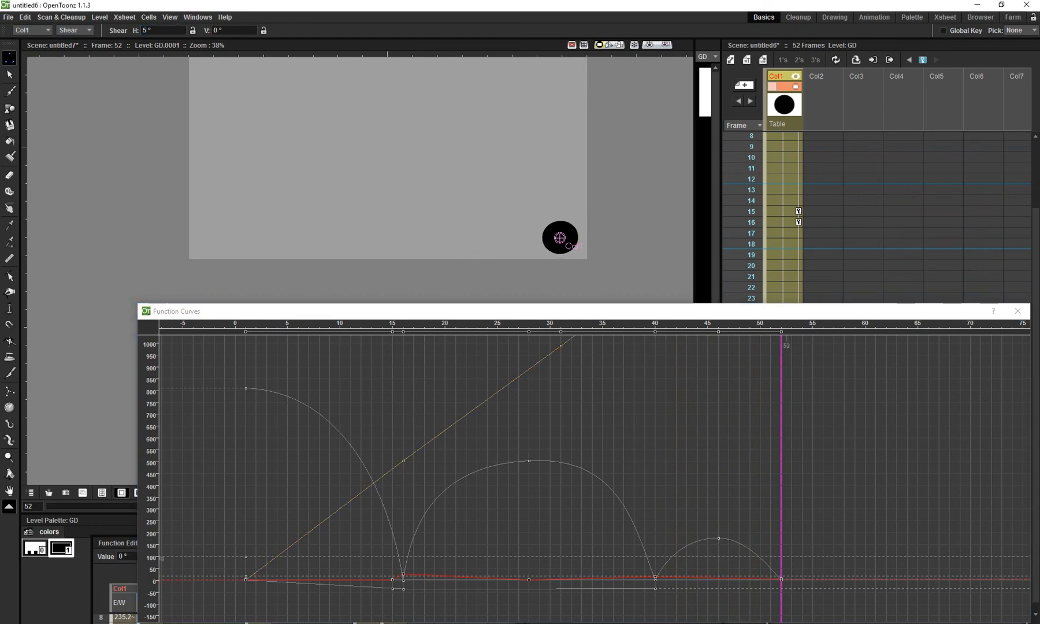
# Set the circle's horizontal shear to 0° at frame 46, the peak of the last bounce.
pyautogui.moveTo(781, 601); pyautogui.dragTo(718, 601)
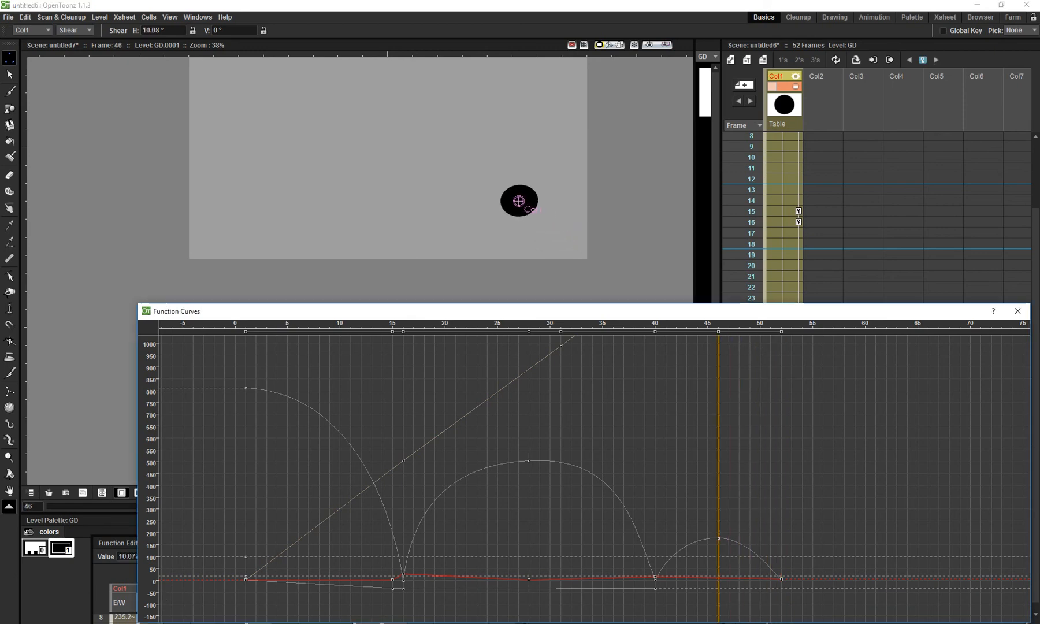
pyautogui.click(153, 30)
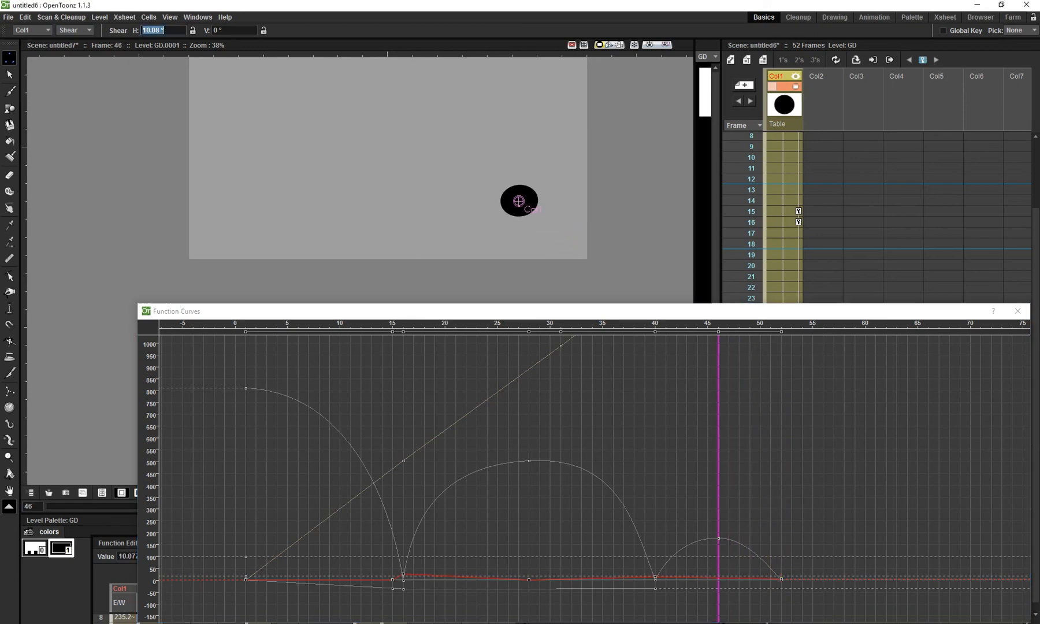
pyautogui.write('5')
pyautogui.press('BackSpace')
pyautogui.write('0')
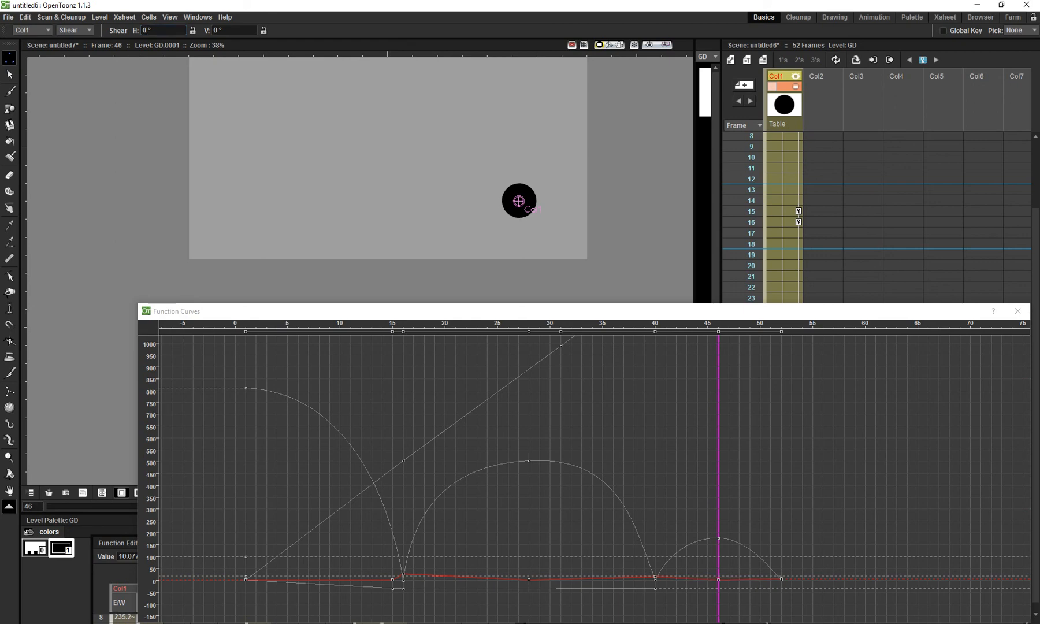
pyautogui.moveTo(718, 433); pyautogui.dragTo(529, 433)
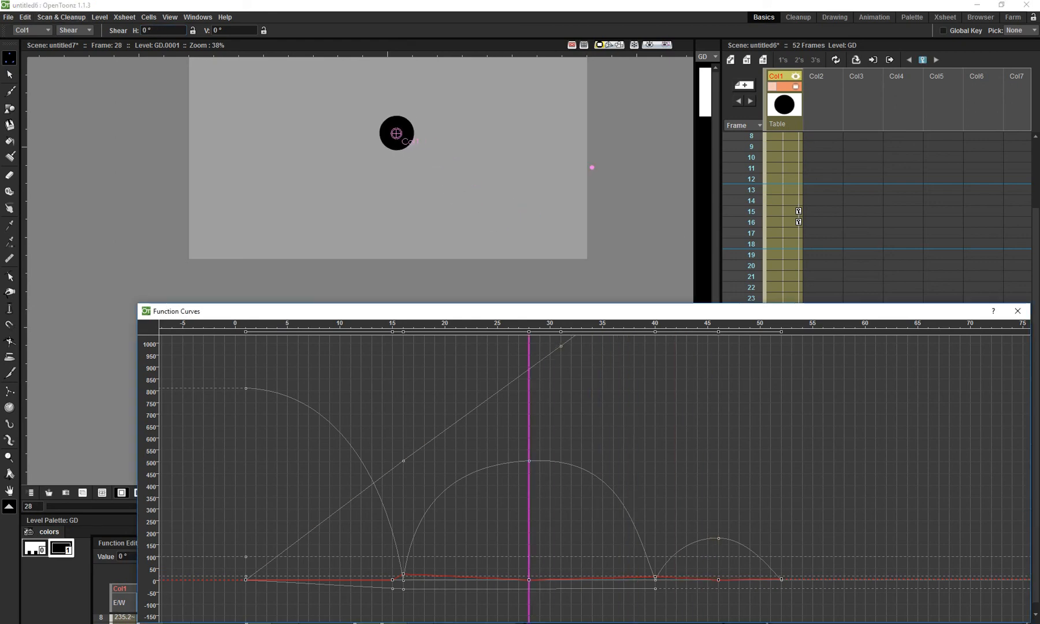
pyautogui.hotkey('ctrl', 's')
pyautogui.press('Escape')
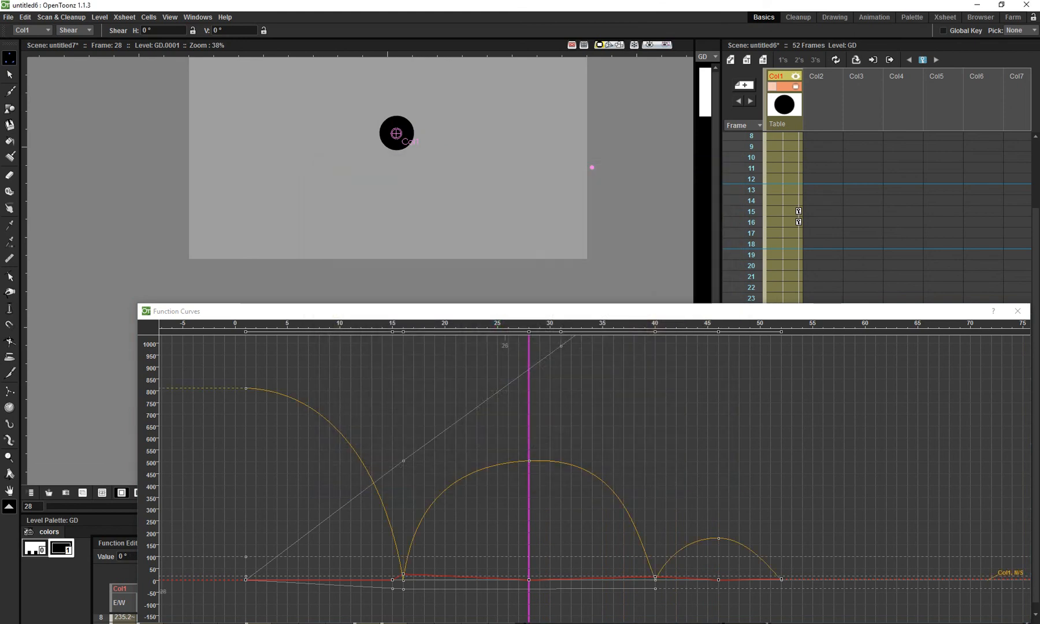
# Rotate the circle at frame 21 to about -7.3° so its stretched shape follows the rising arc.
pyautogui.moveTo(530, 433); pyautogui.dragTo(456, 433)
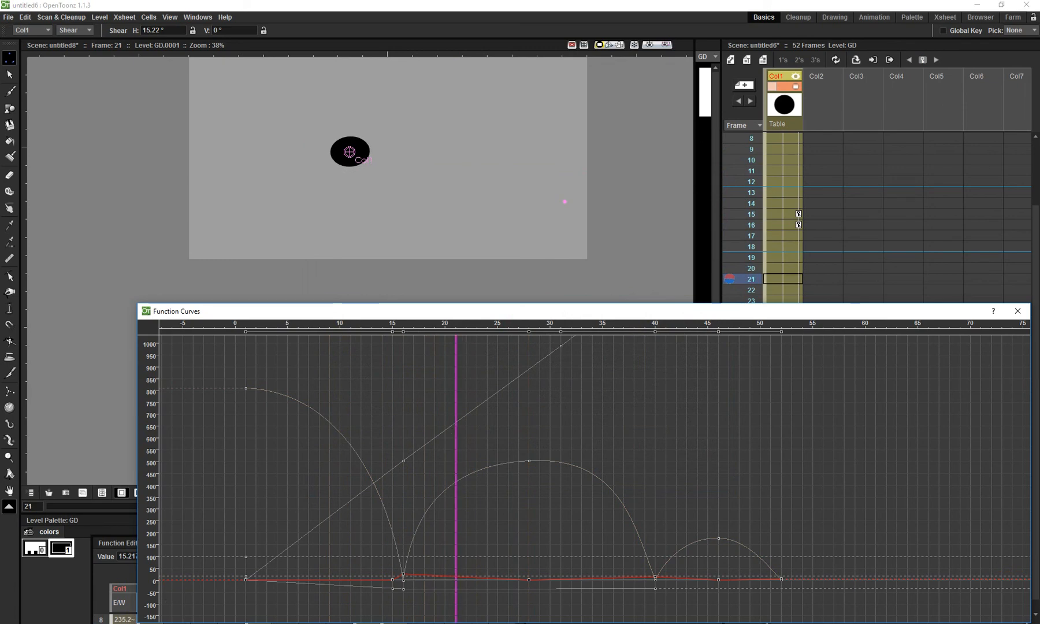
pyautogui.press('Up')
pyautogui.press('Up')
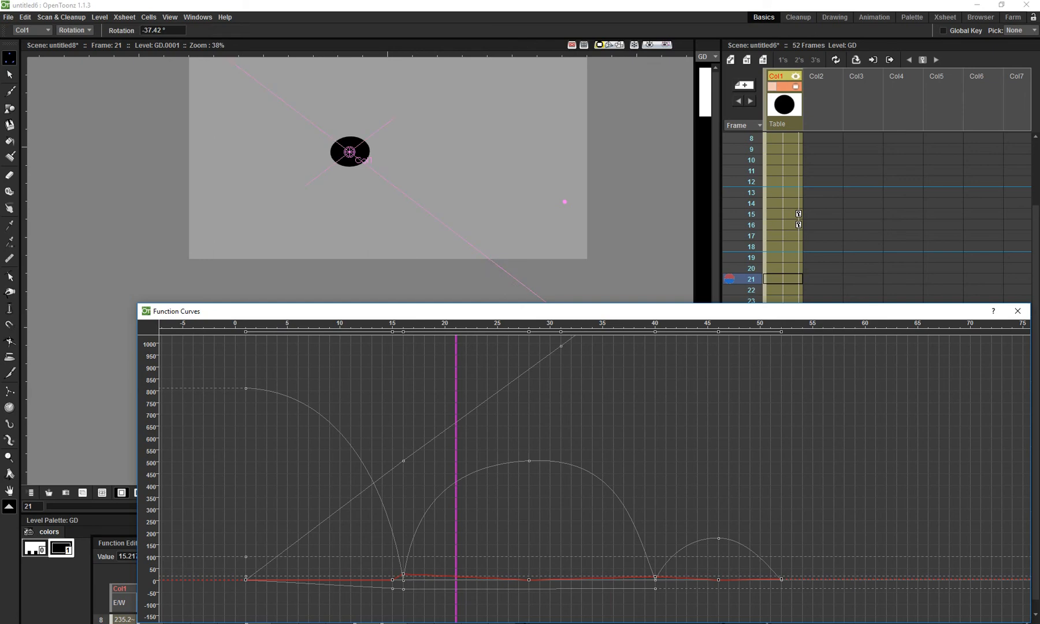
pyautogui.moveTo(565, 202); pyautogui.dragTo(560, 88)
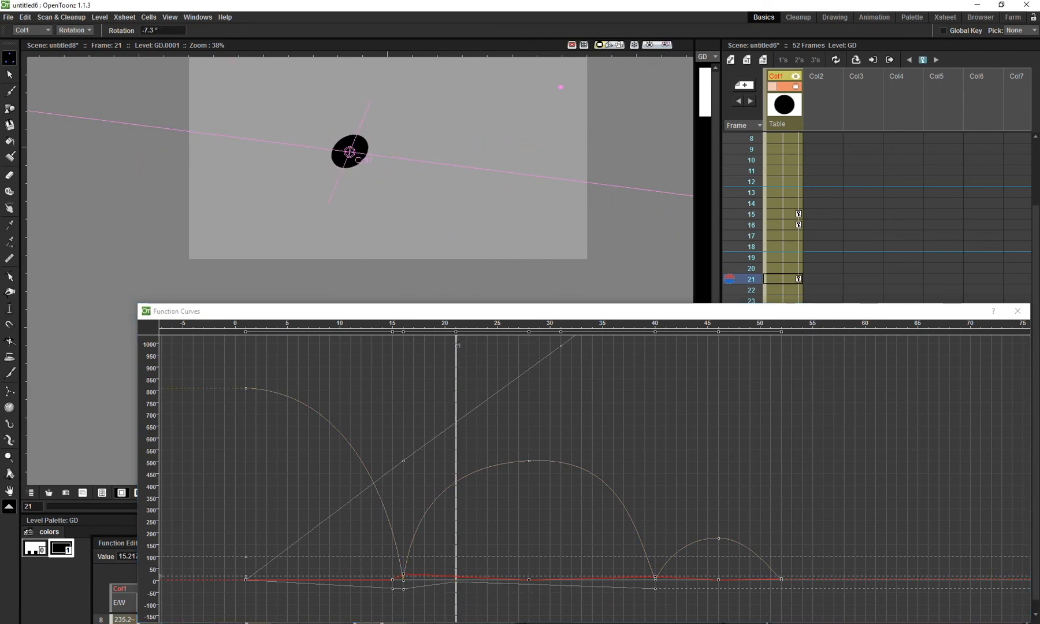
# Rotate the circle at frame 36 to about -71.2° so it follows the falling arc, and play the animation.
pyautogui.moveTo(456, 404); pyautogui.dragTo(613, 405)
pyautogui.moveTo(663, 180); pyautogui.dragTo(613, 297)
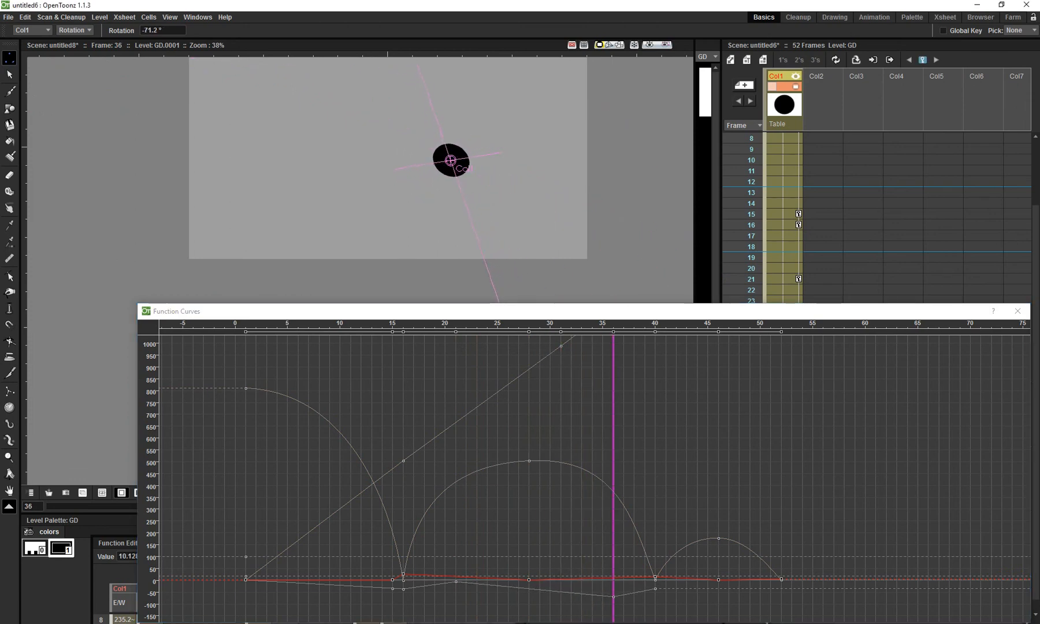
pyautogui.moveTo(613, 404); pyautogui.dragTo(372, 404)
pyautogui.press('p')
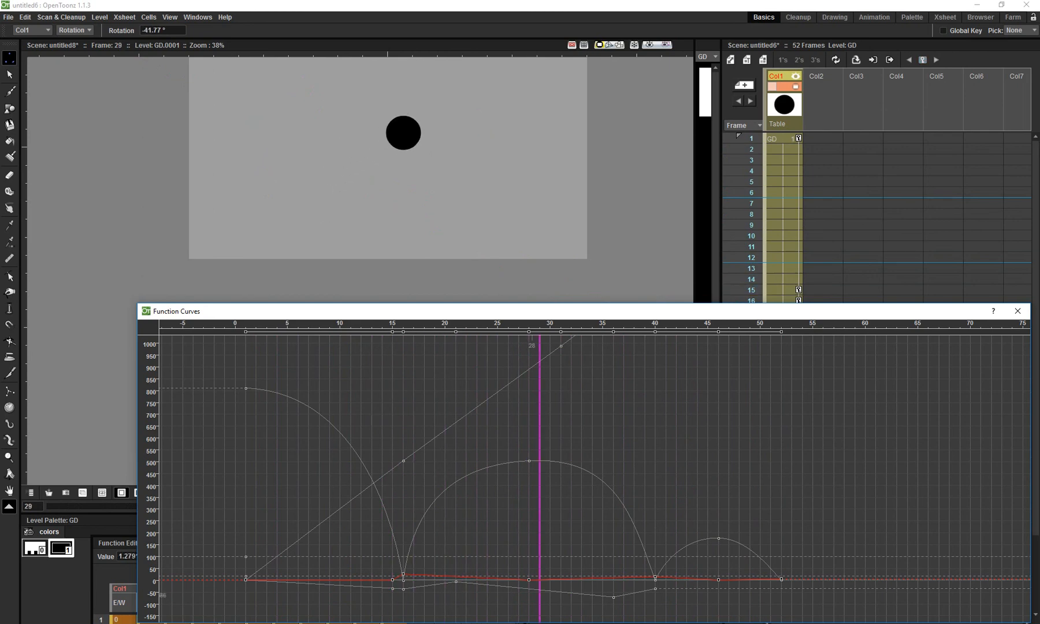
# Rotate the circle at frame 20 to about 0.07° and play the animation again.
pyautogui.moveTo(538, 597); pyautogui.dragTo(445, 598)
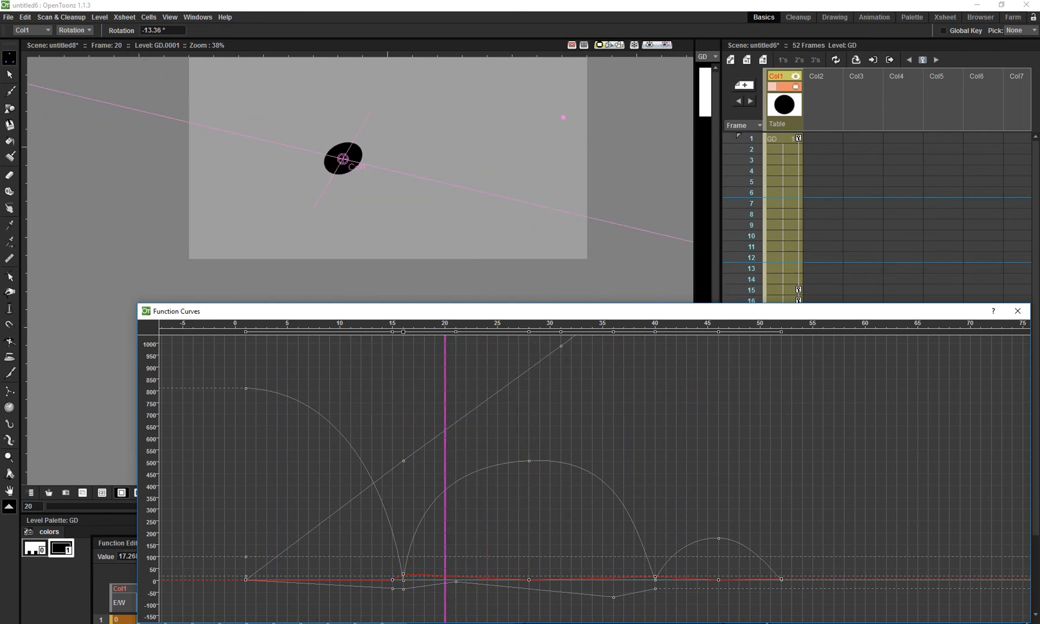
pyautogui.moveTo(564, 117); pyautogui.dragTo(547, 67)
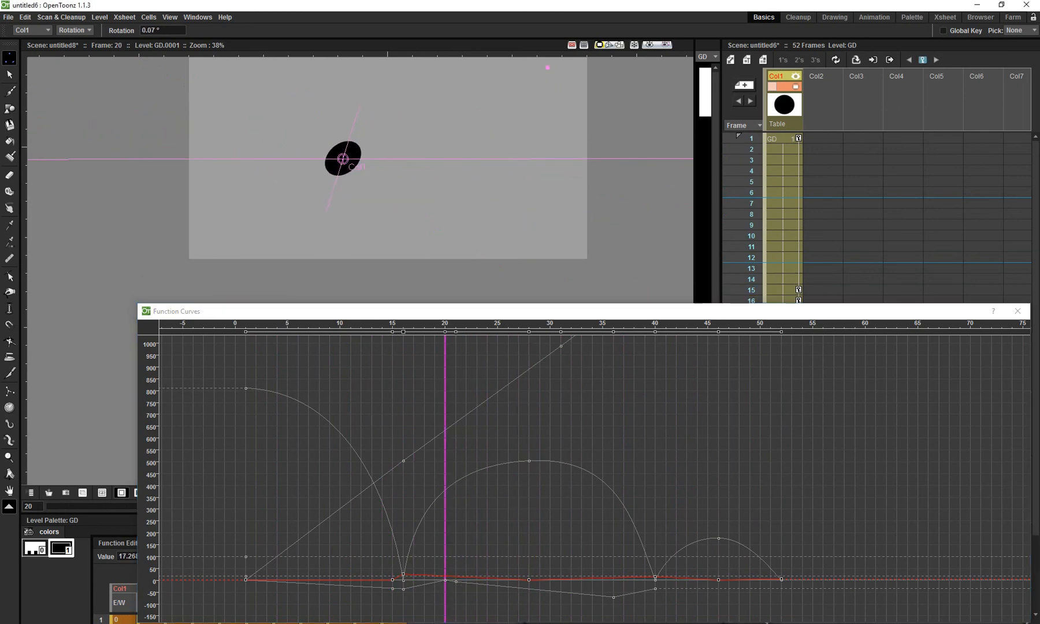
pyautogui.press('p')
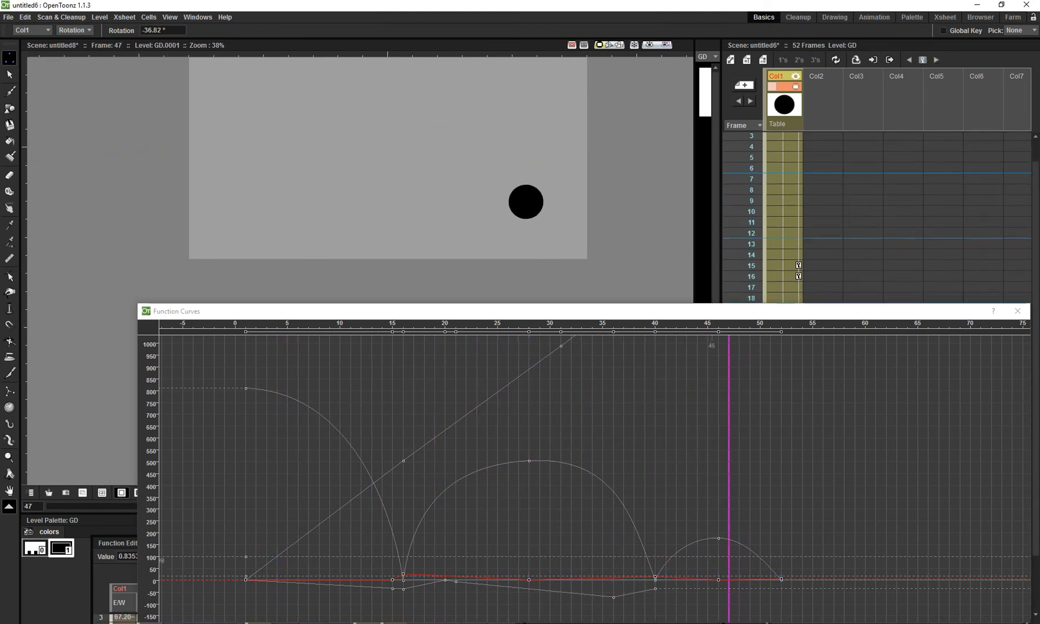
# Key the circle's existing rotation at frame 39 and set its horizontal shear to 0° there.
pyautogui.moveTo(730, 560); pyautogui.dragTo(645, 560)
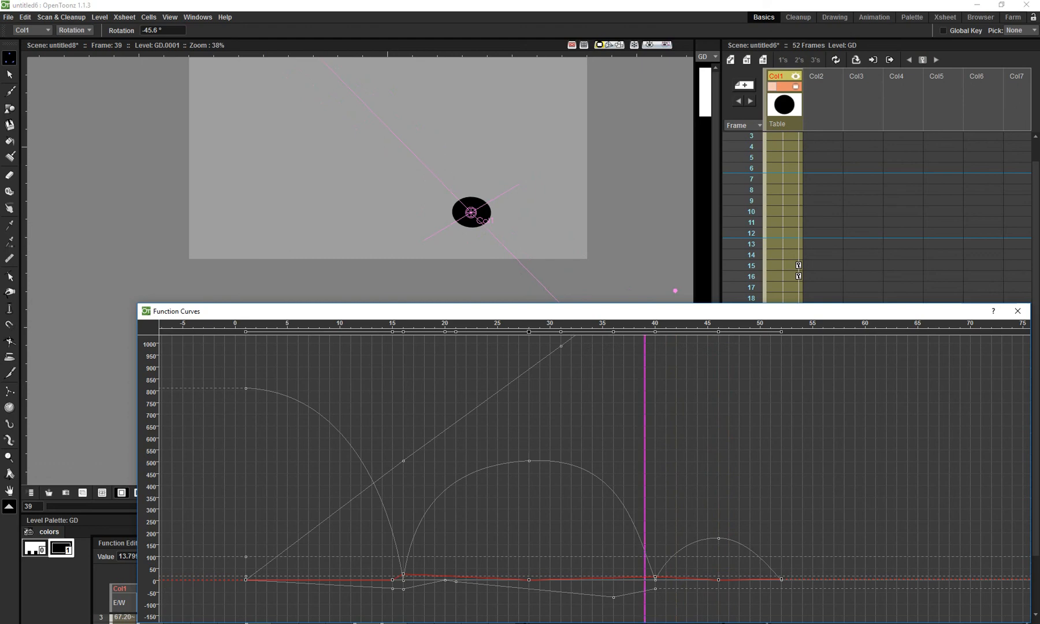
pyautogui.click(163, 30)
pyautogui.click(75, 30)
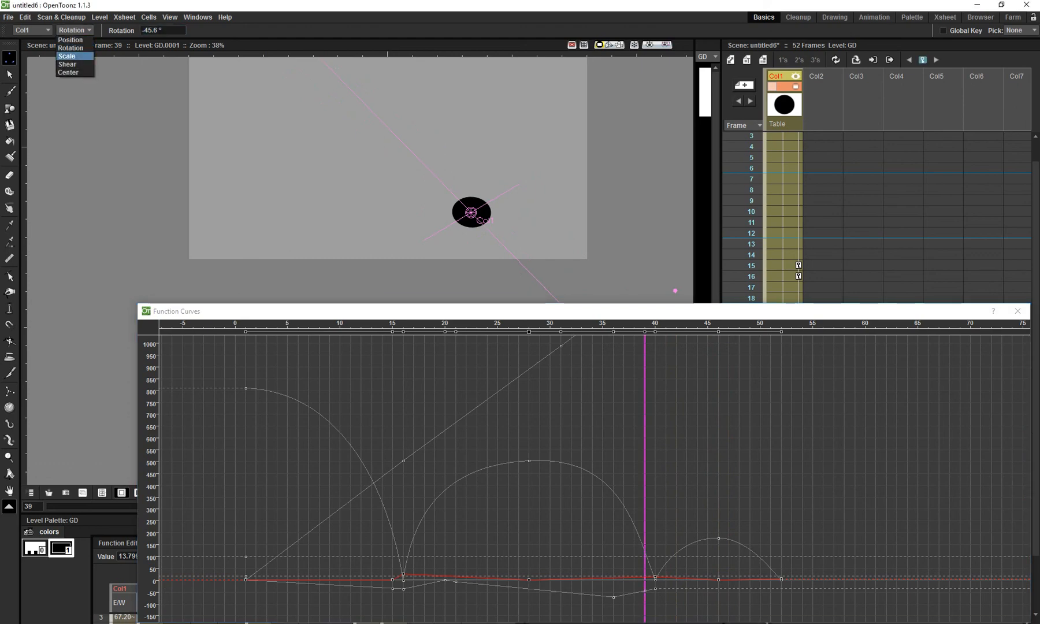
pyautogui.click(67, 65)
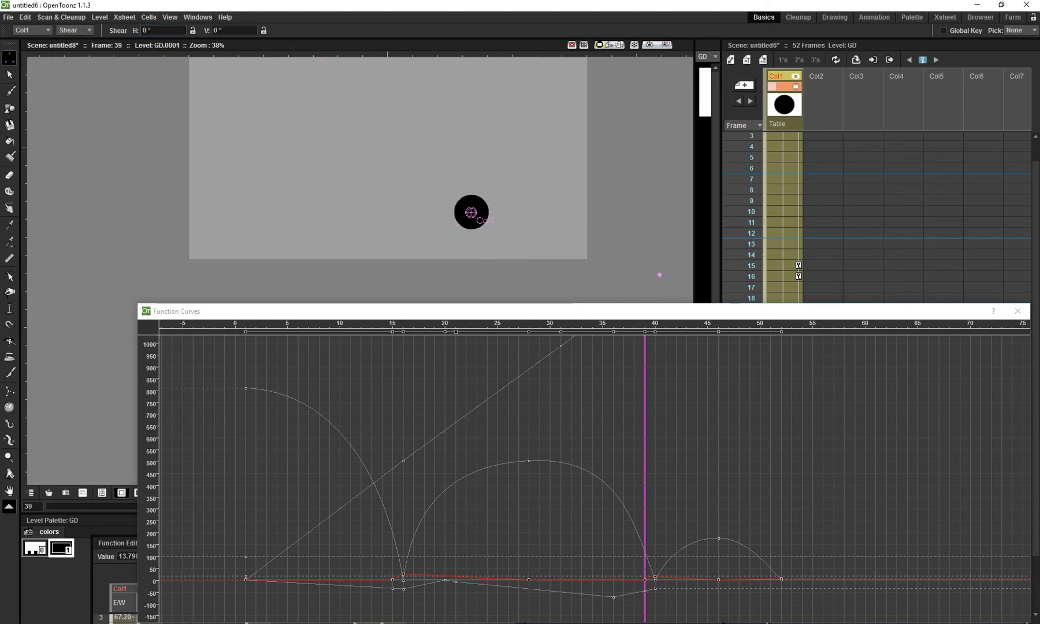
# Play back the bouncing ball animation and close the Function Curves window.
pyautogui.click(358, 583)
pyautogui.press('p')
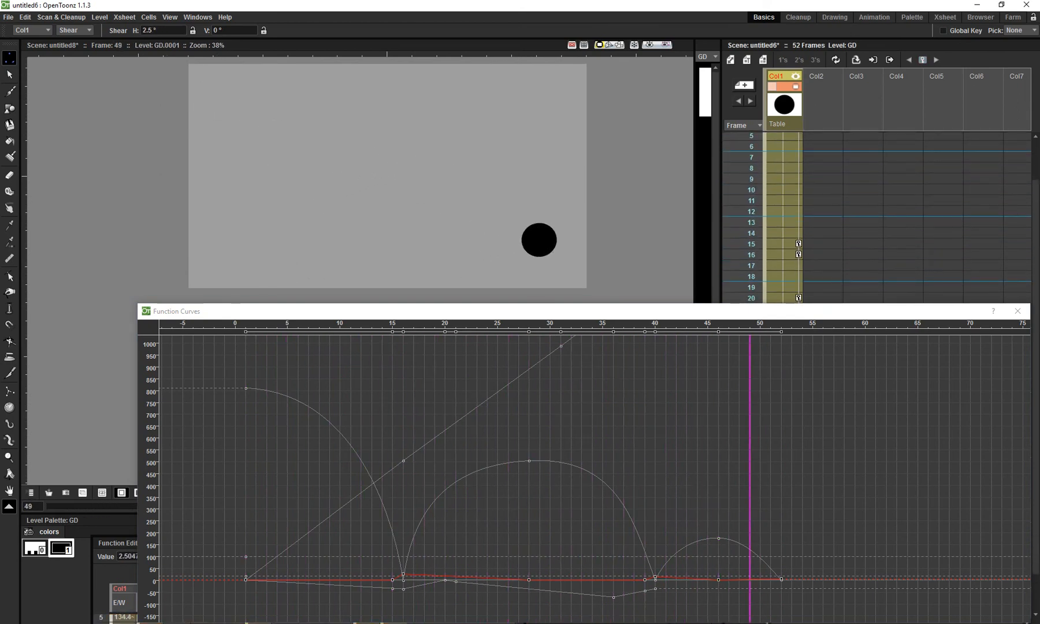
pyautogui.moveTo(404, 311); pyautogui.dragTo(345, 204)
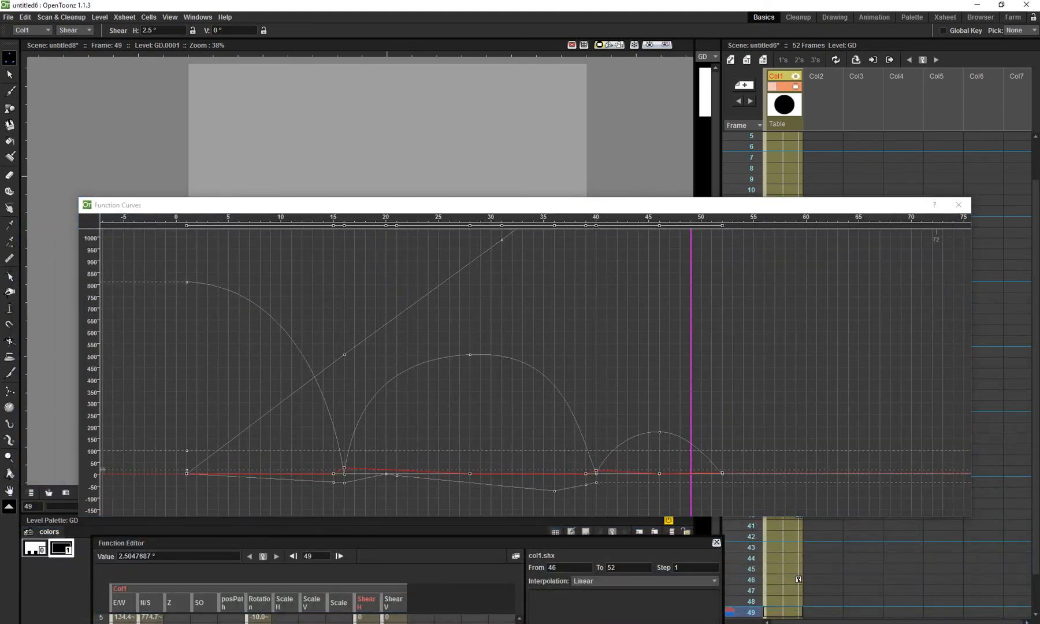
pyautogui.click(958, 204)
pyautogui.hotkey('alt', 'Tab')
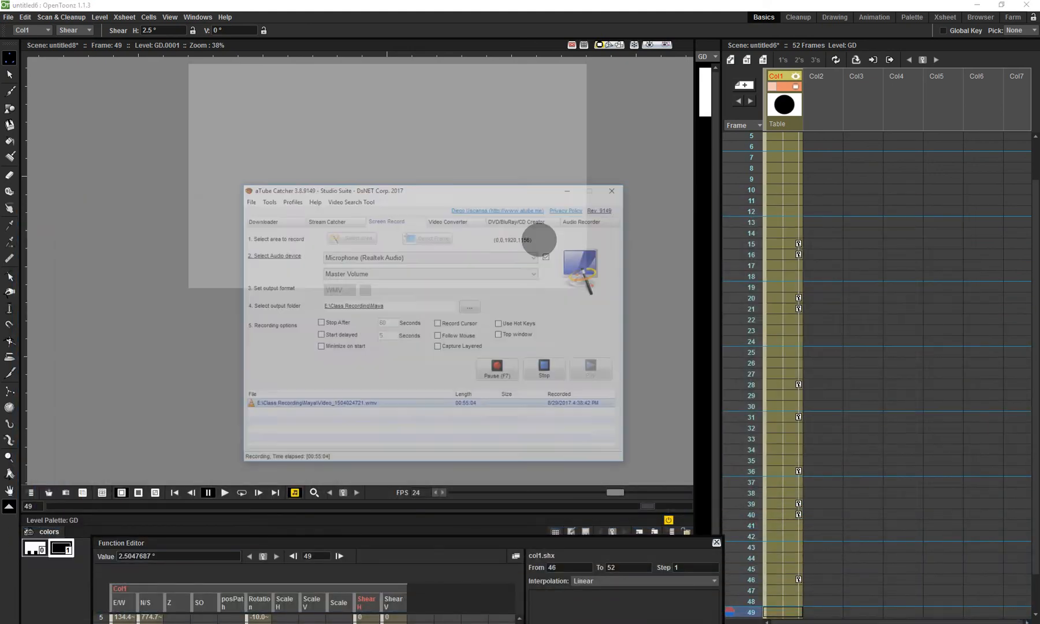